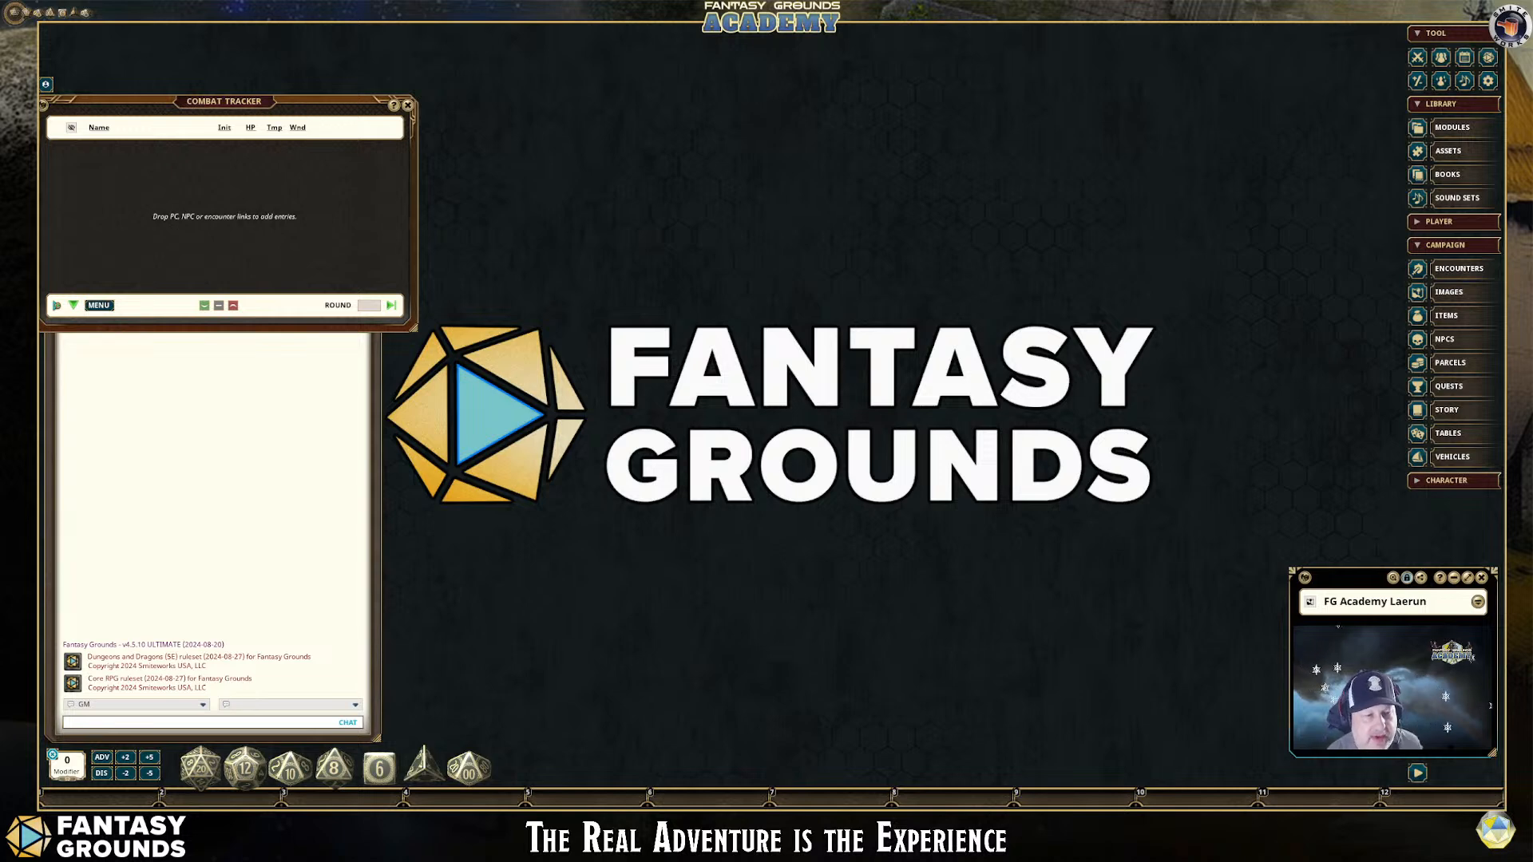
# Switch to the browser's Fantasy Grounds Art Subscription page and examine the included packs from Art Pack 2019 through the jungle and medieval map packs
pyautogui.moveTo(0, 108); pyautogui.dragTo(238, 113)
pyautogui.click(978, 106)
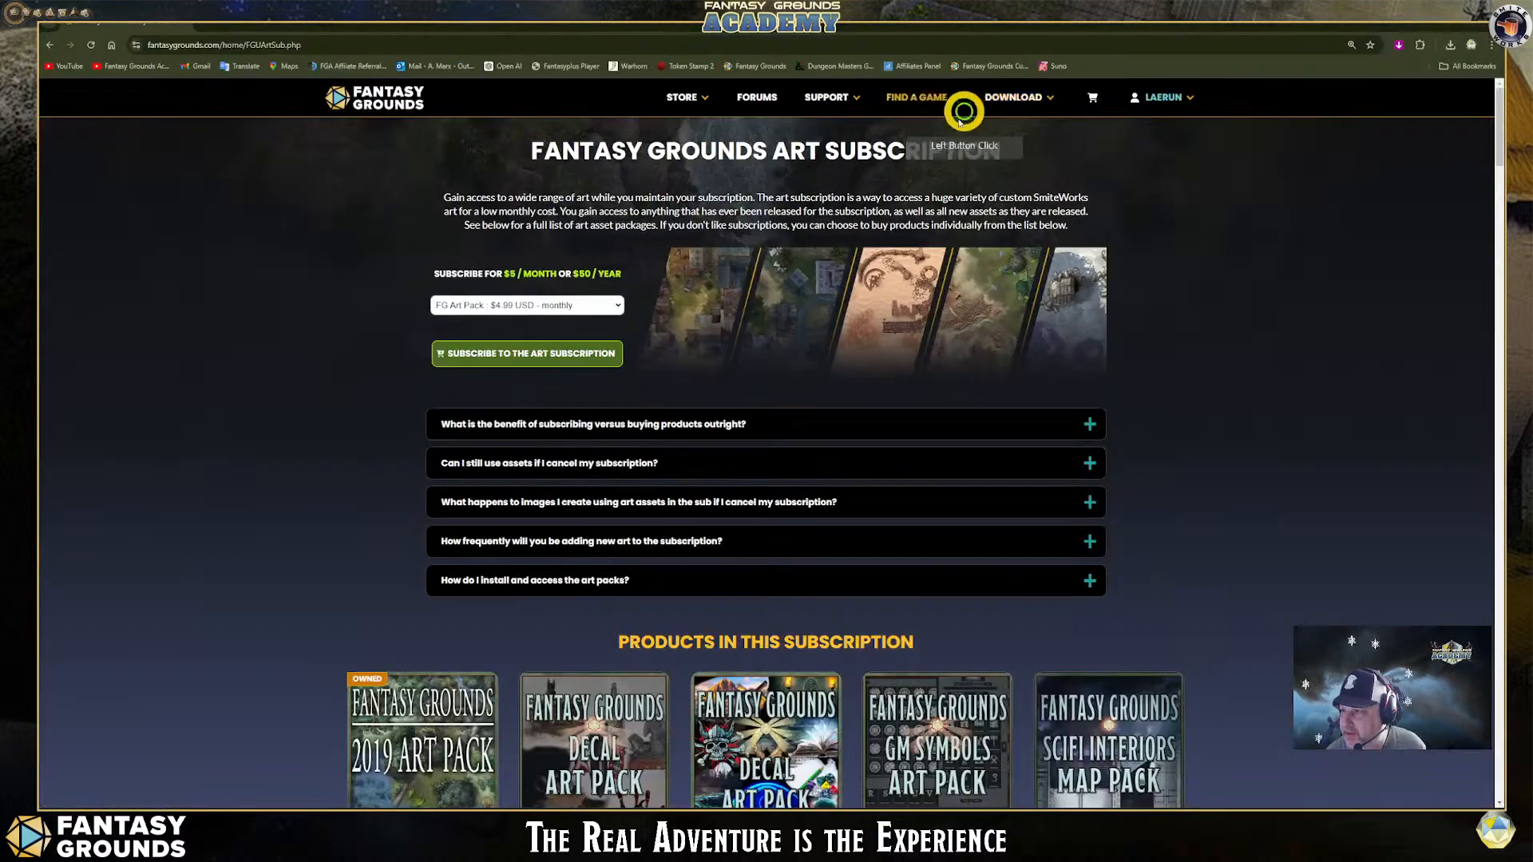
pyautogui.scroll(-1, 818, 458)
pyautogui.scroll(-2, 818, 457)
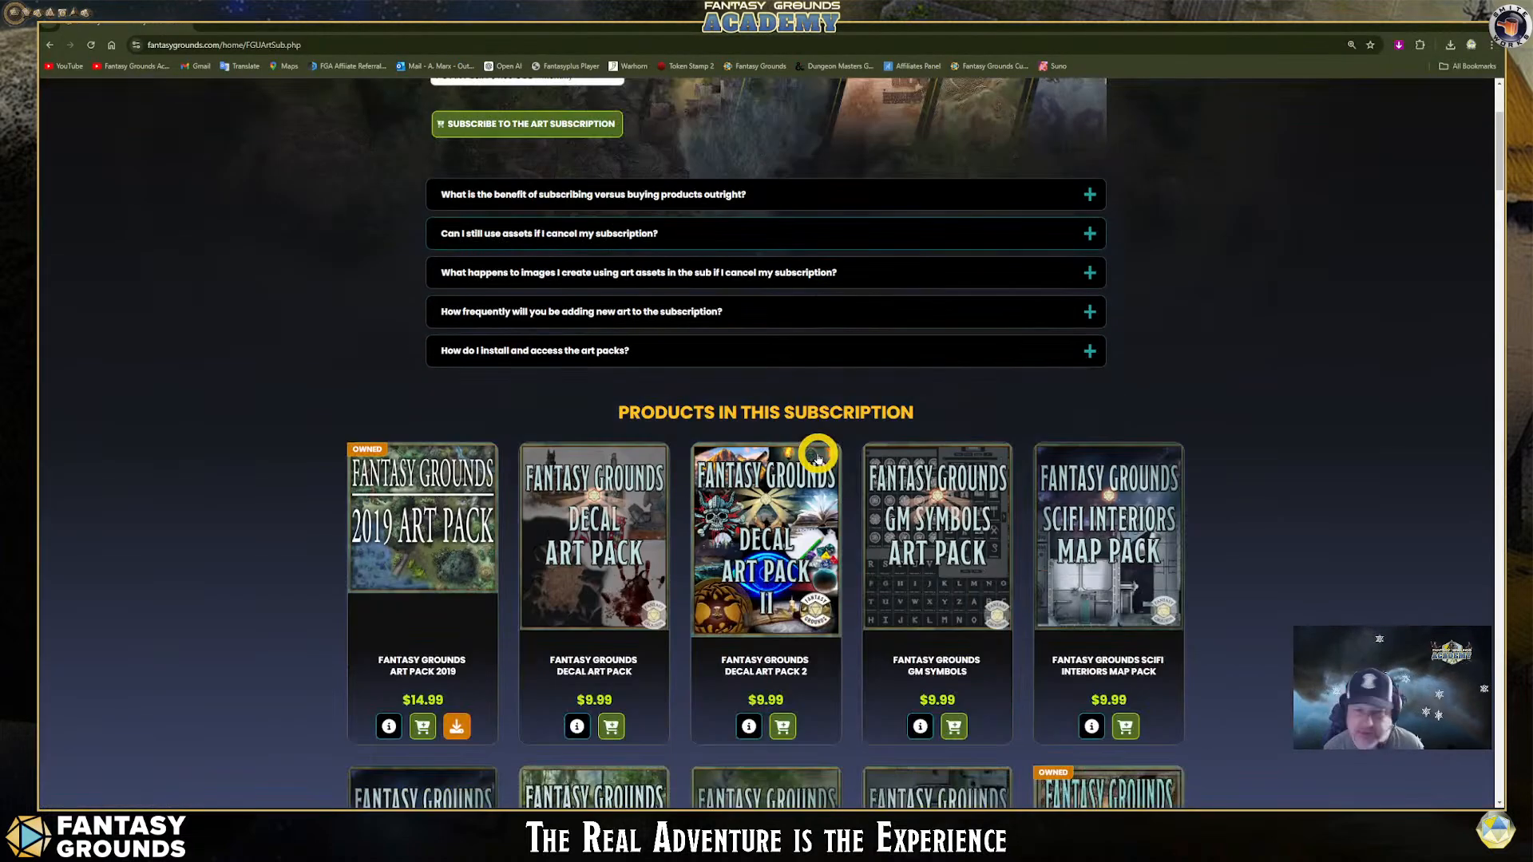
pyautogui.scroll(-3, 818, 457)
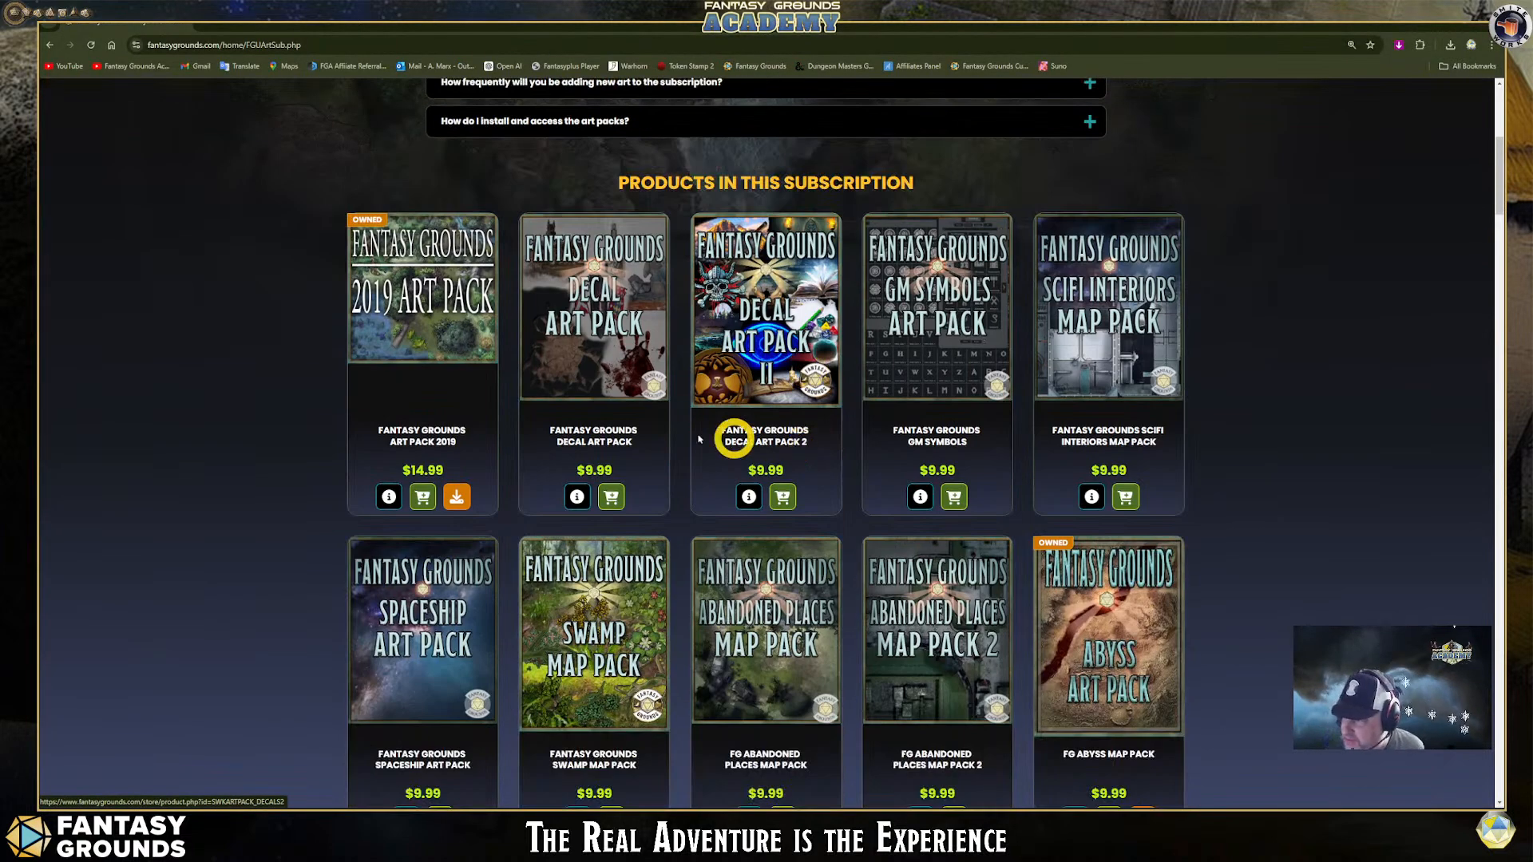
pyautogui.scroll(-3, 896, 475)
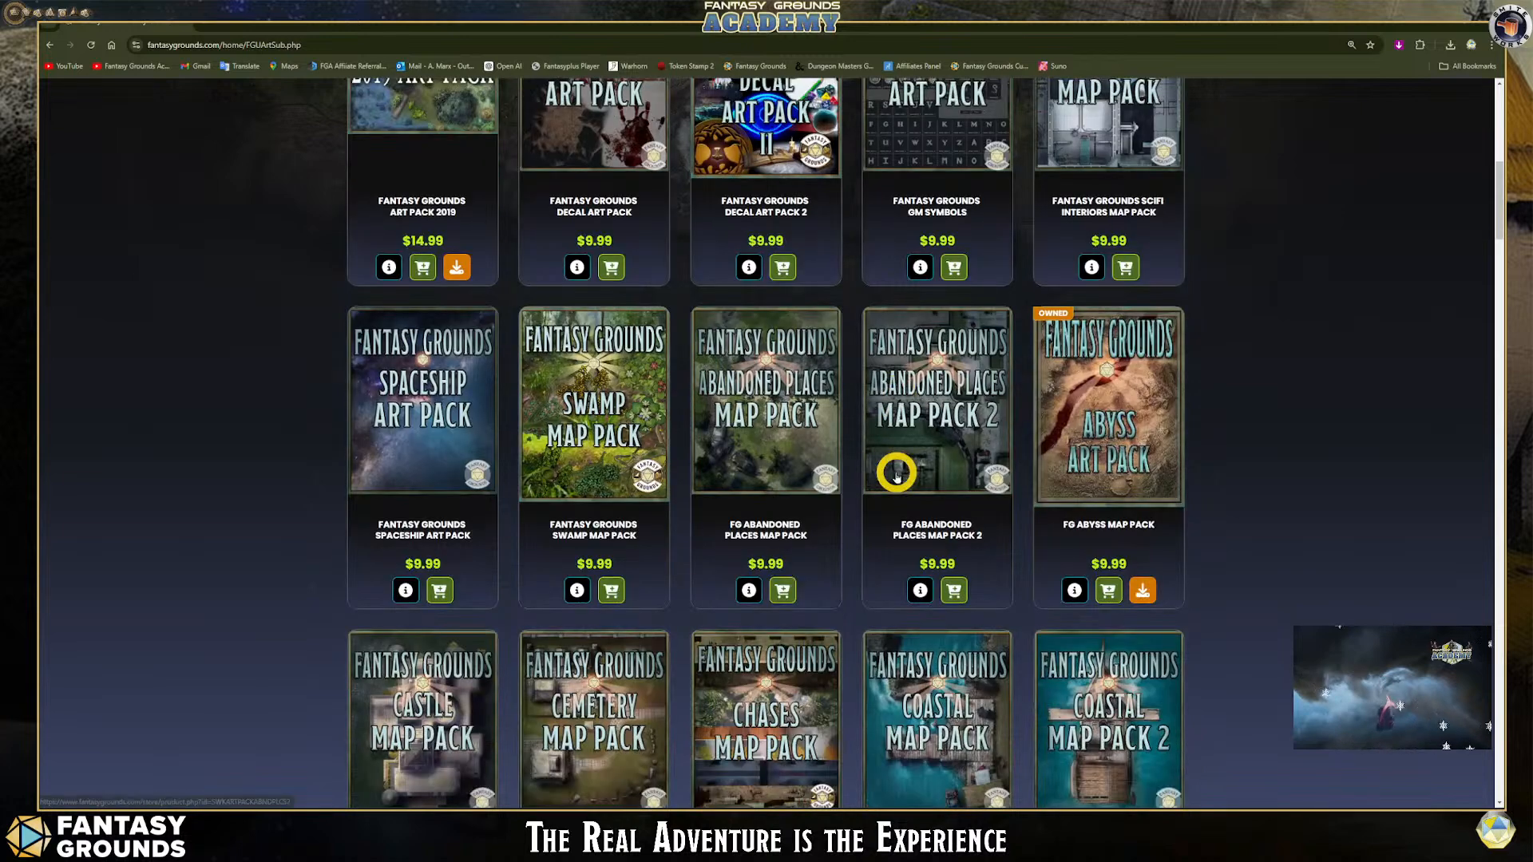
pyautogui.scroll(-1, 896, 475)
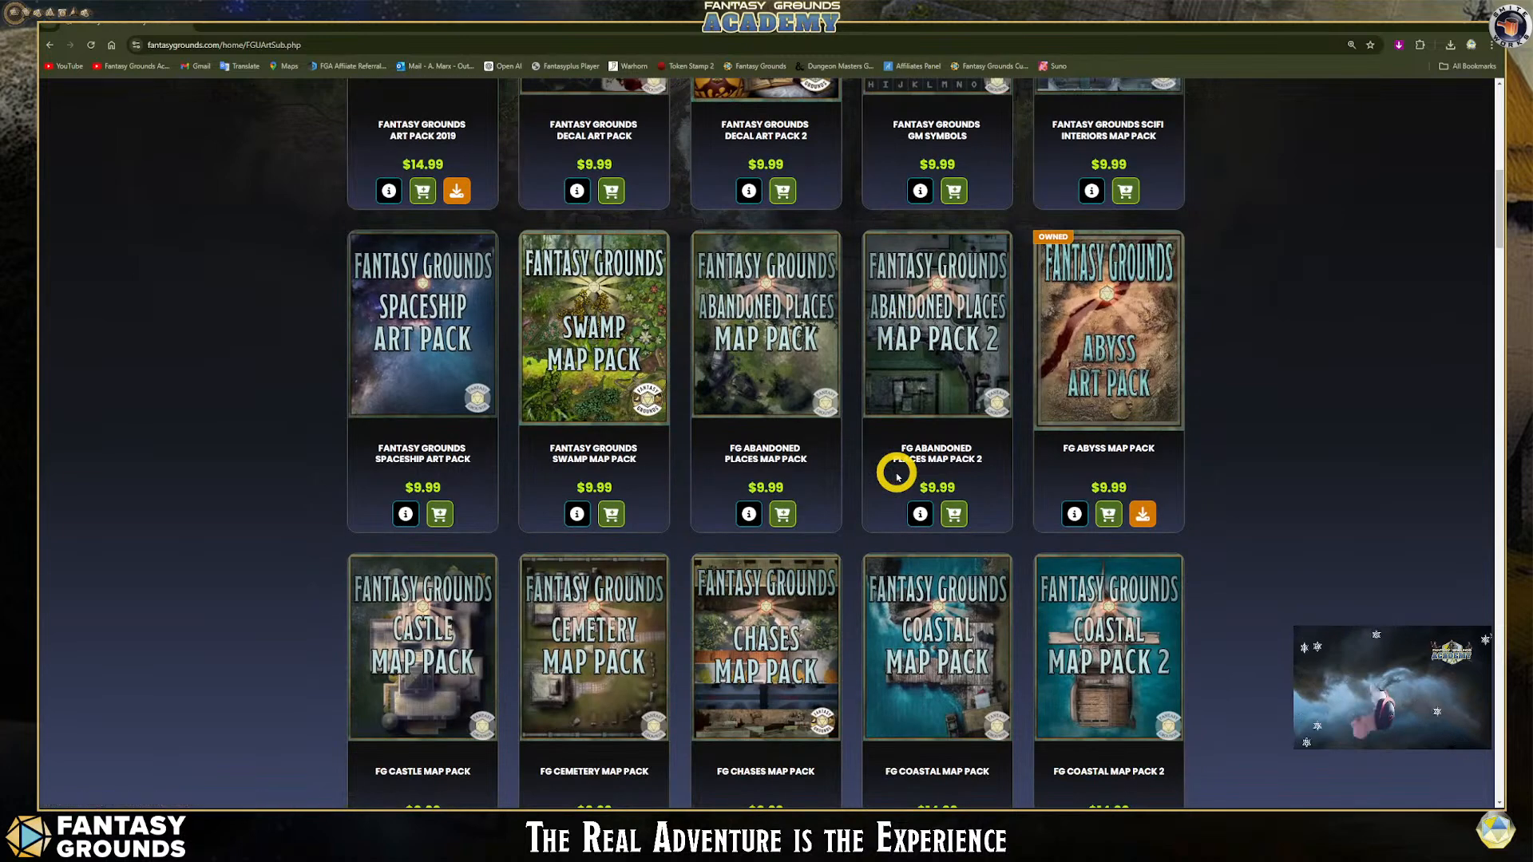
pyautogui.scroll(-2, 895, 475)
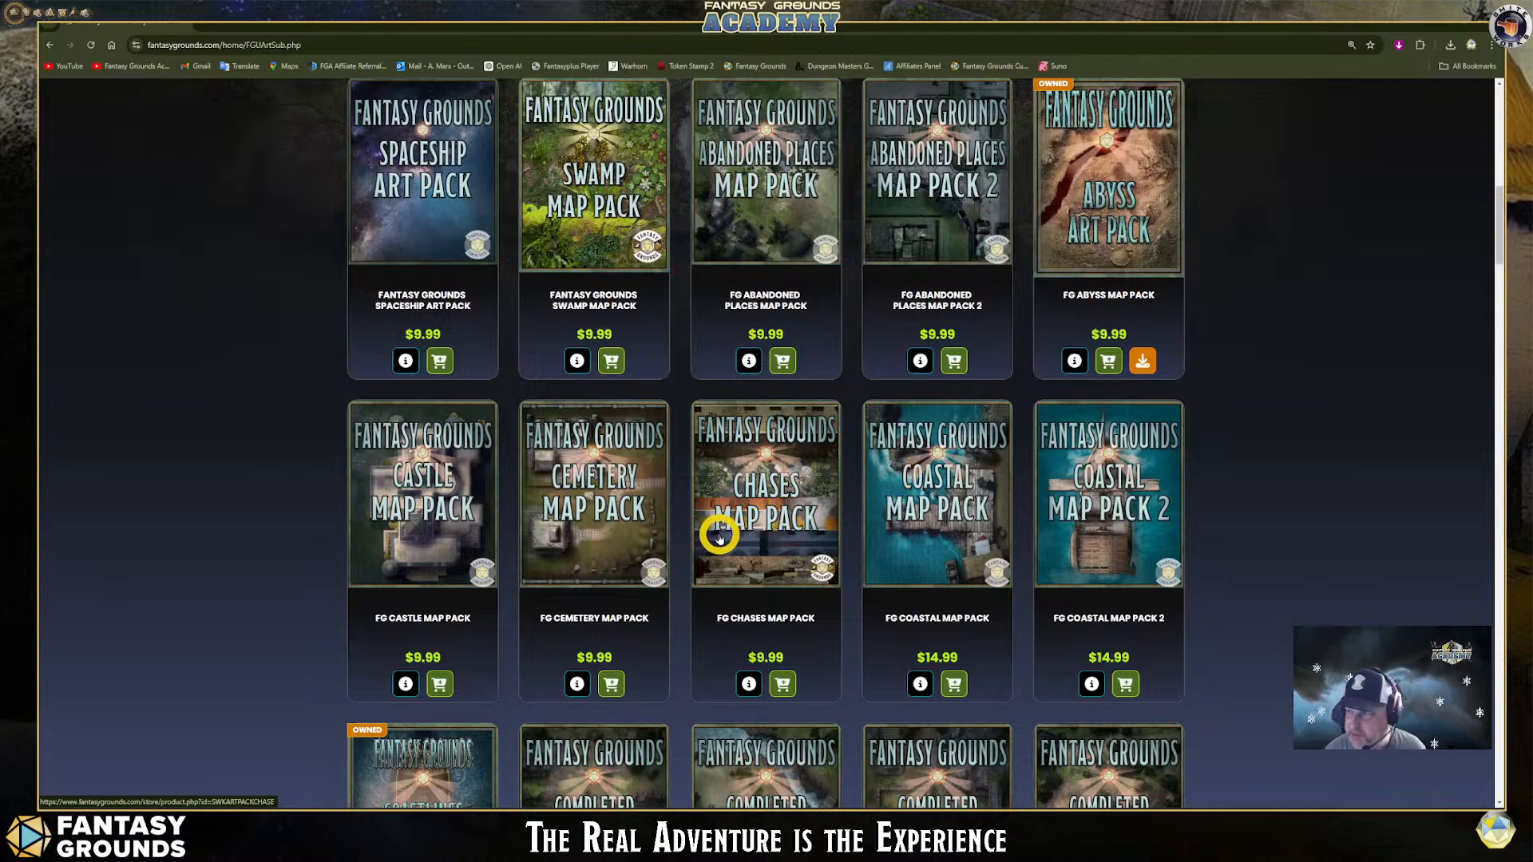
pyautogui.scroll(-1, 720, 533)
pyautogui.scroll(-4, 719, 535)
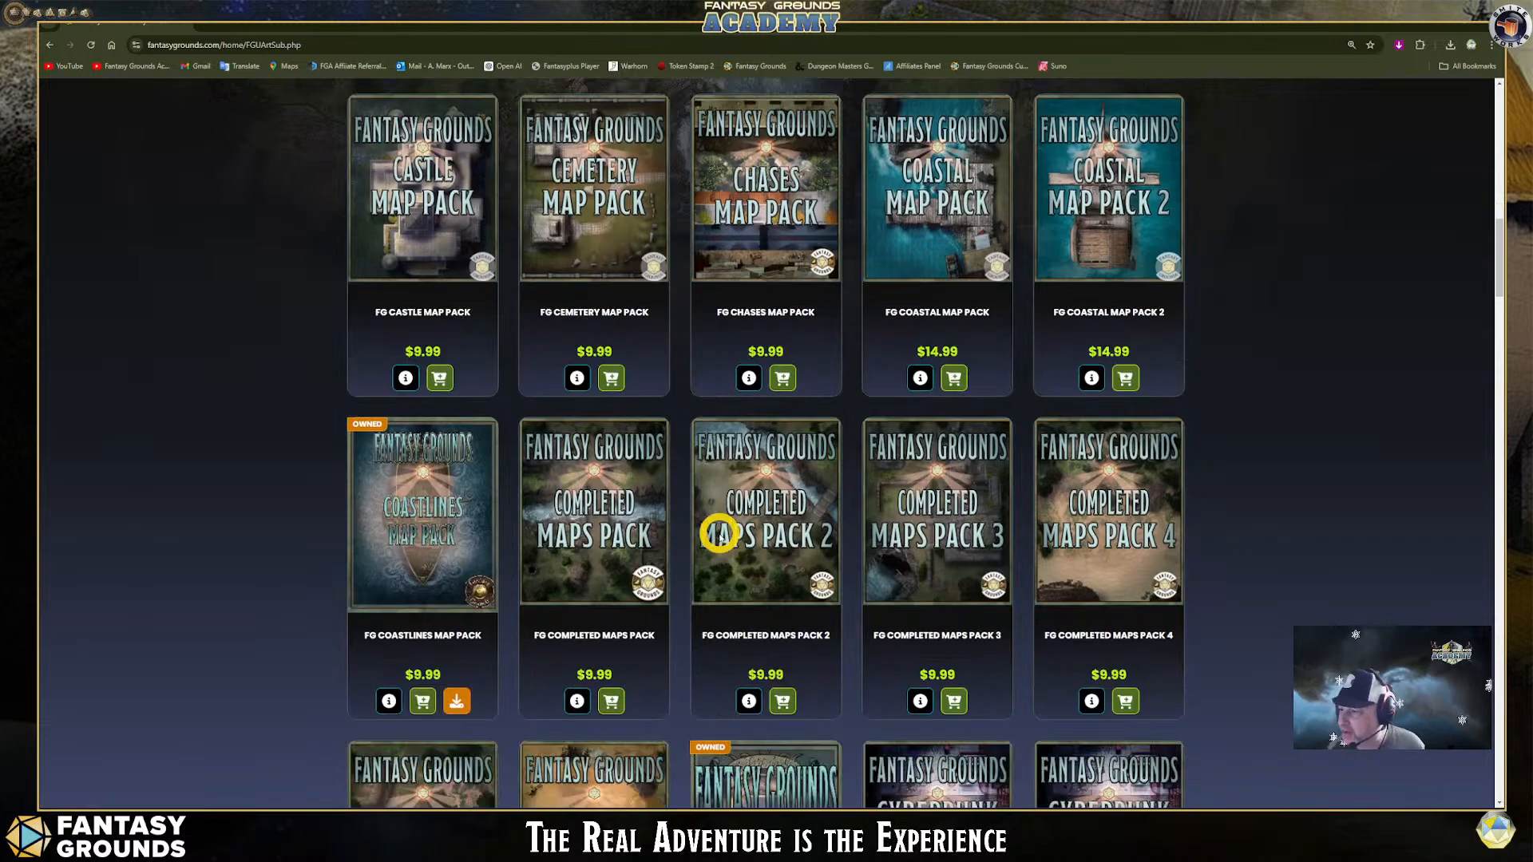
pyautogui.scroll(-11, 719, 536)
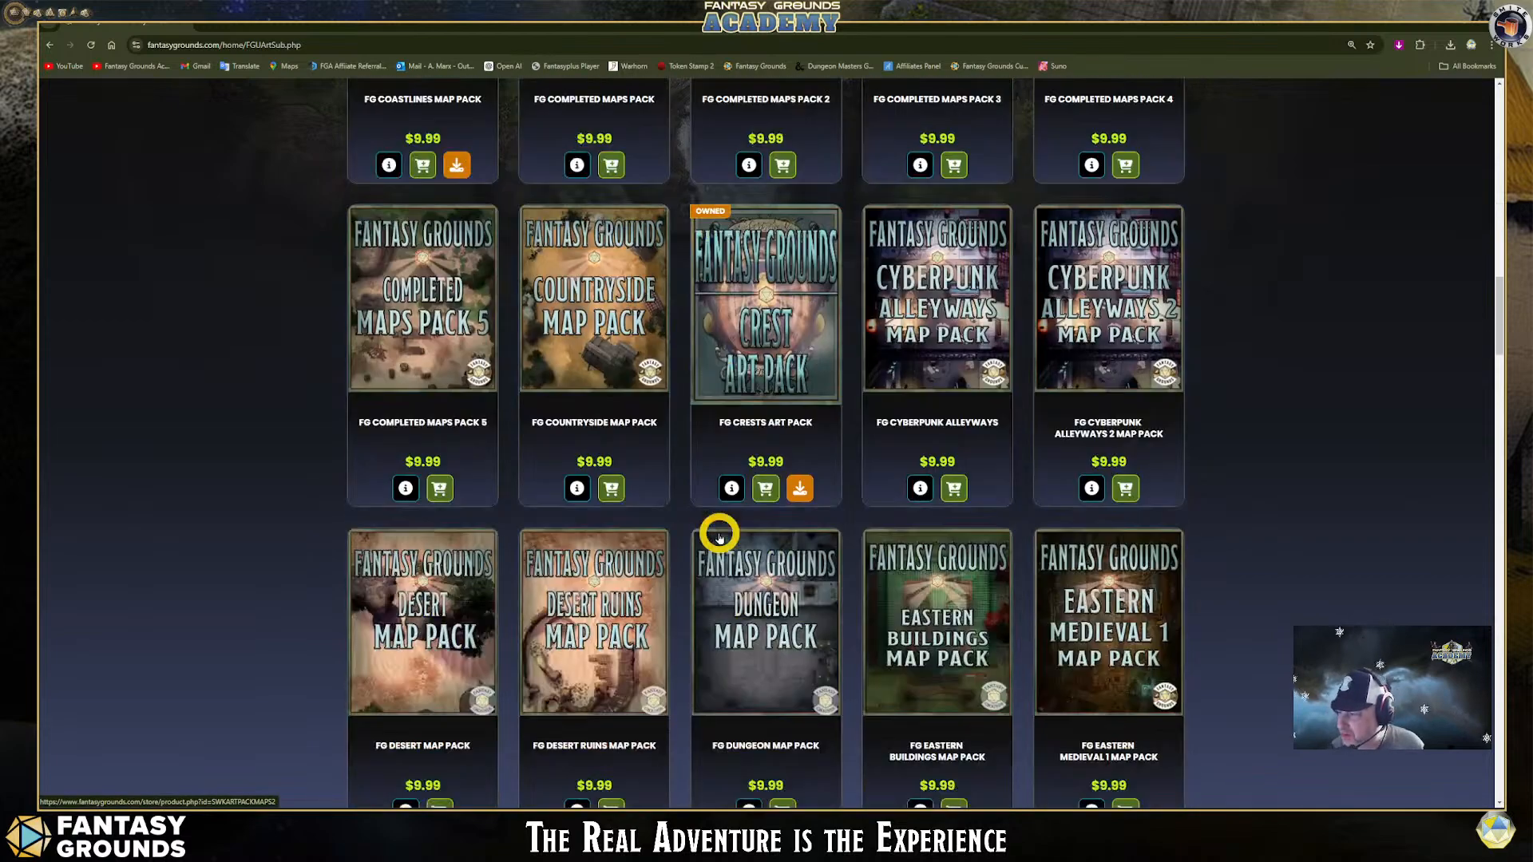
pyautogui.scroll(-2, 719, 536)
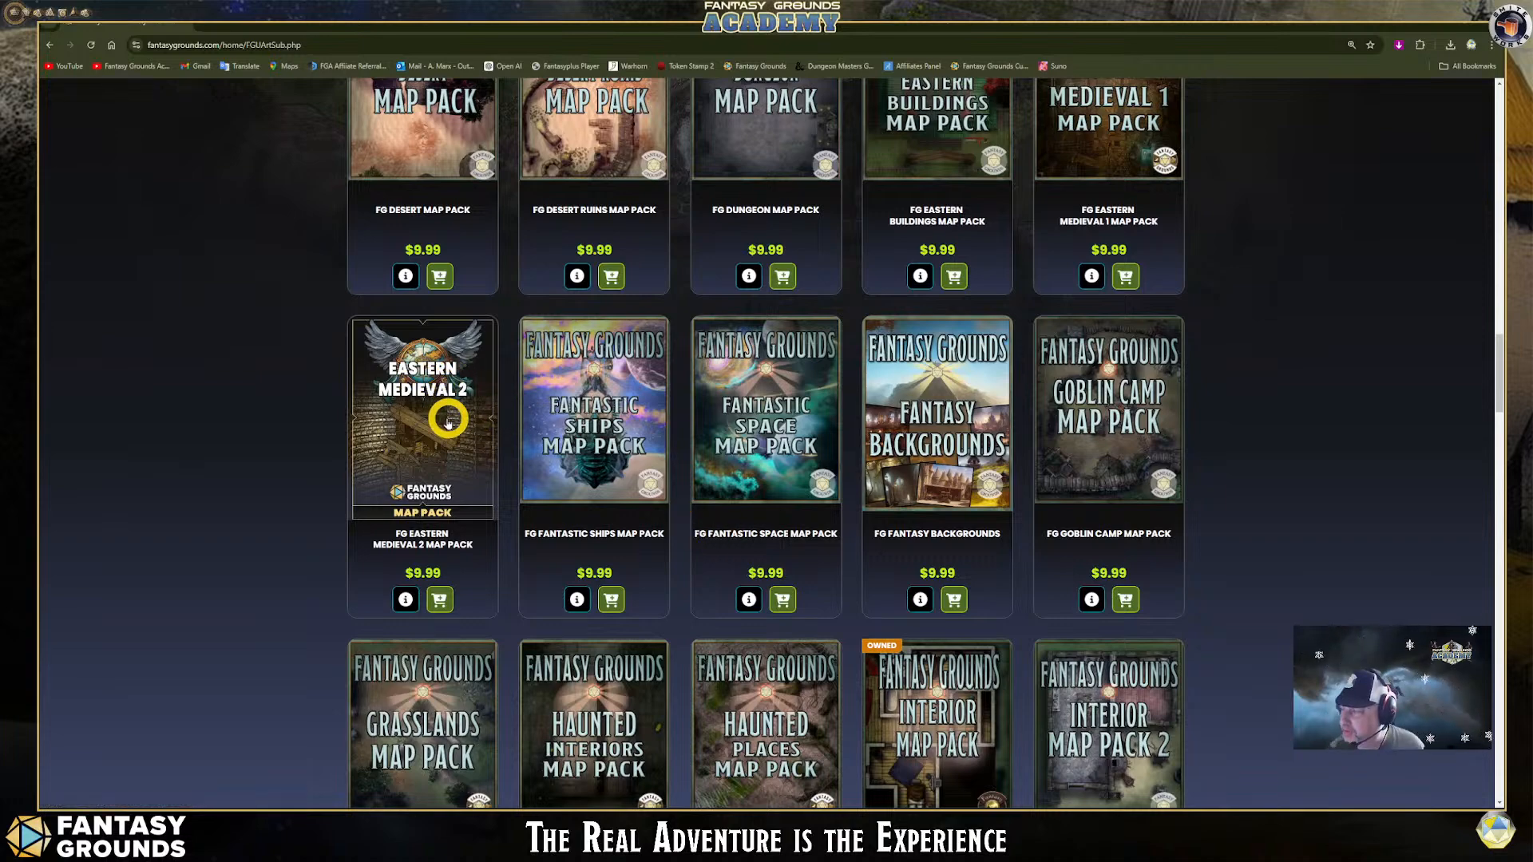
pyautogui.scroll(-4, 448, 473)
pyautogui.scroll(-11, 453, 473)
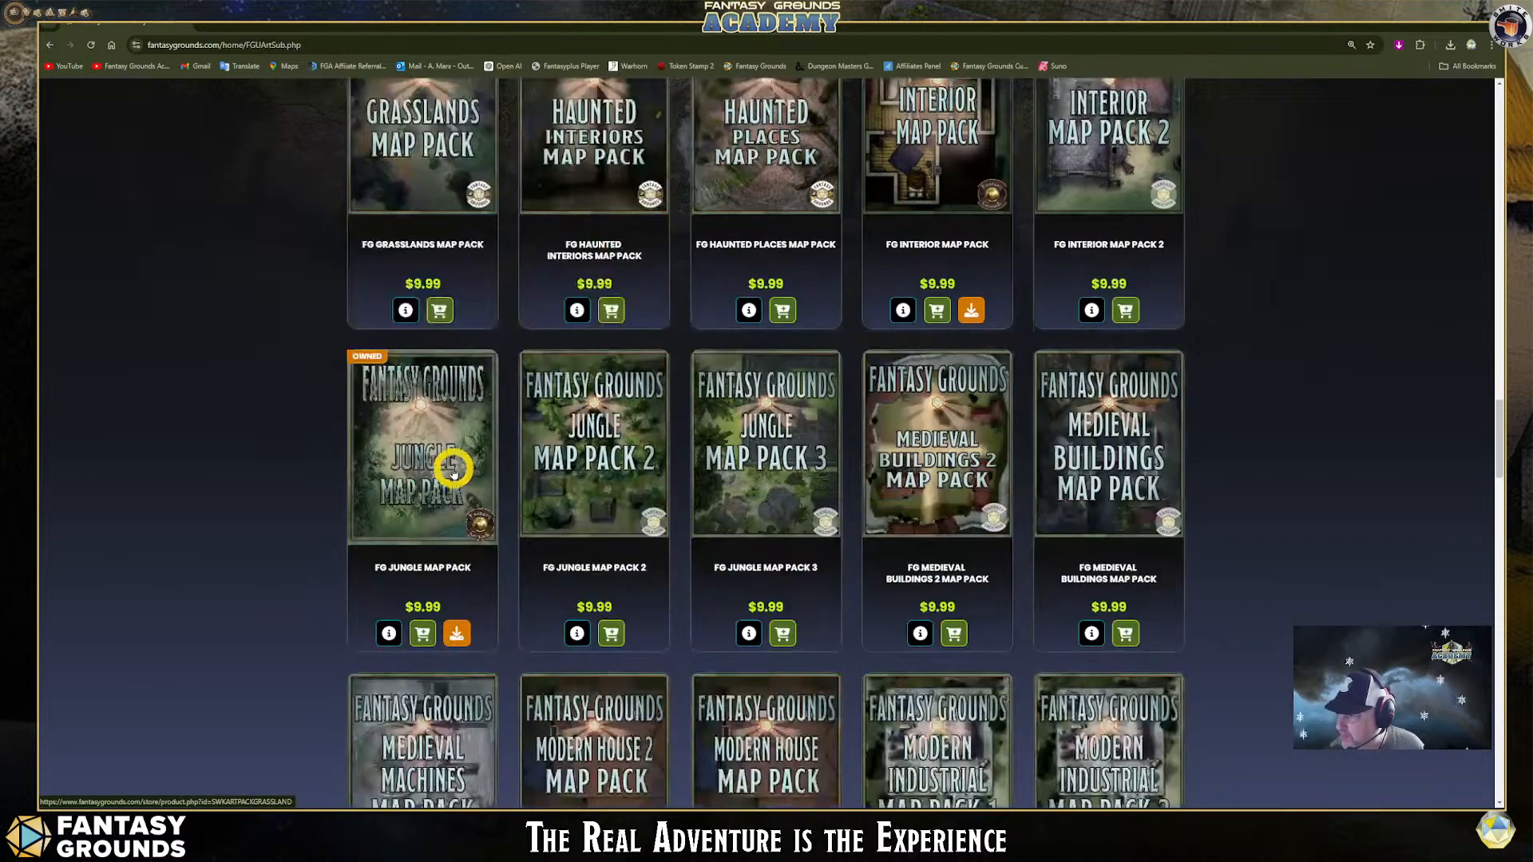
pyautogui.scroll(-2, 453, 472)
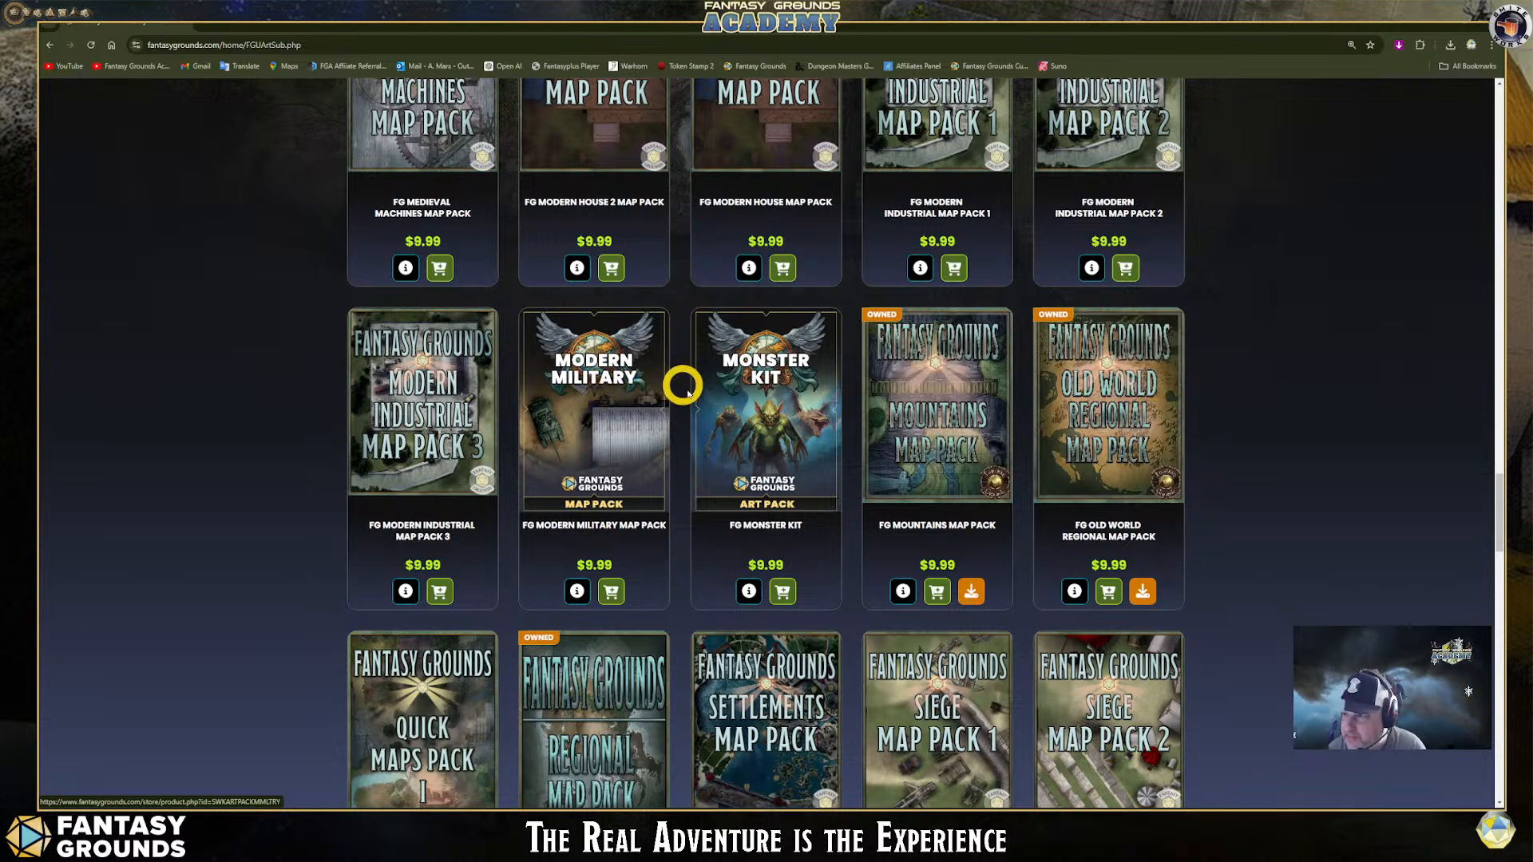
# Examine the remaining subscription products, from the modern military and monster kit packs through the themes to the forest and fundamental fantasy map packs
pyautogui.scroll(-1, 613, 435)
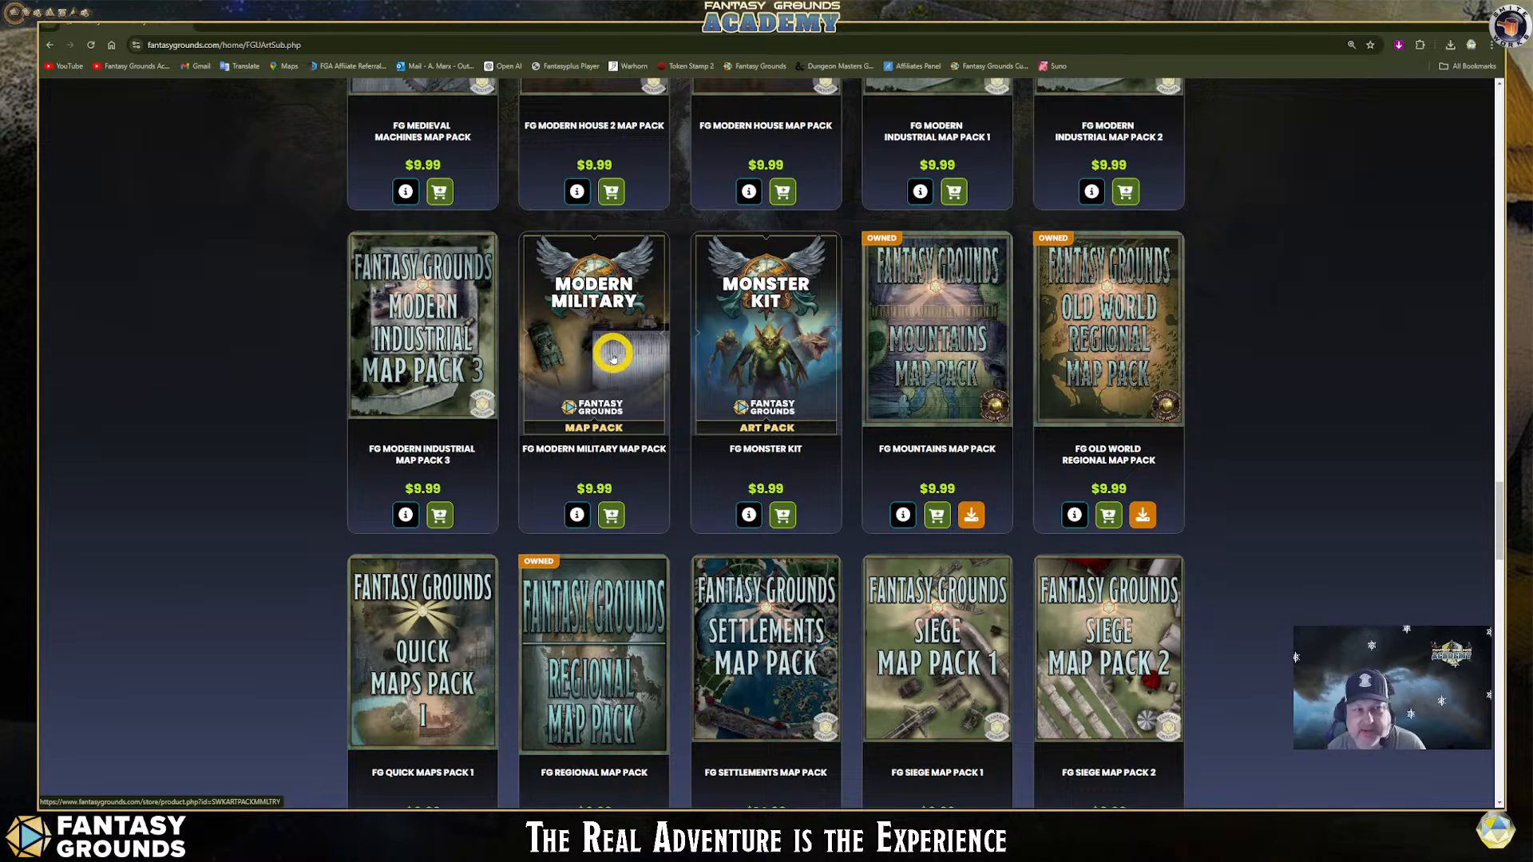
pyautogui.scroll(-1, 612, 356)
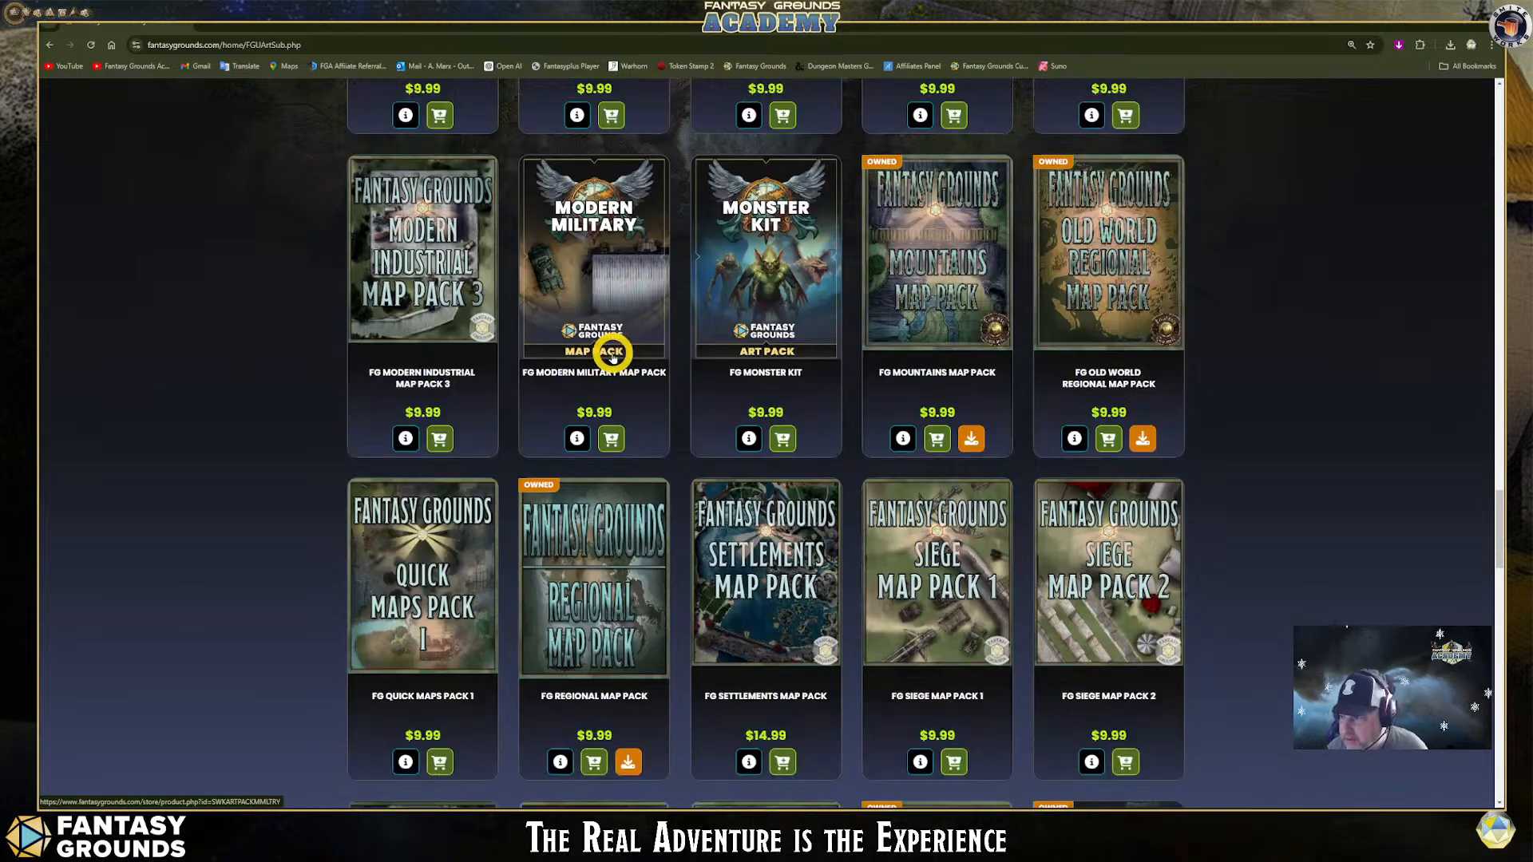
pyautogui.scroll(1, 613, 356)
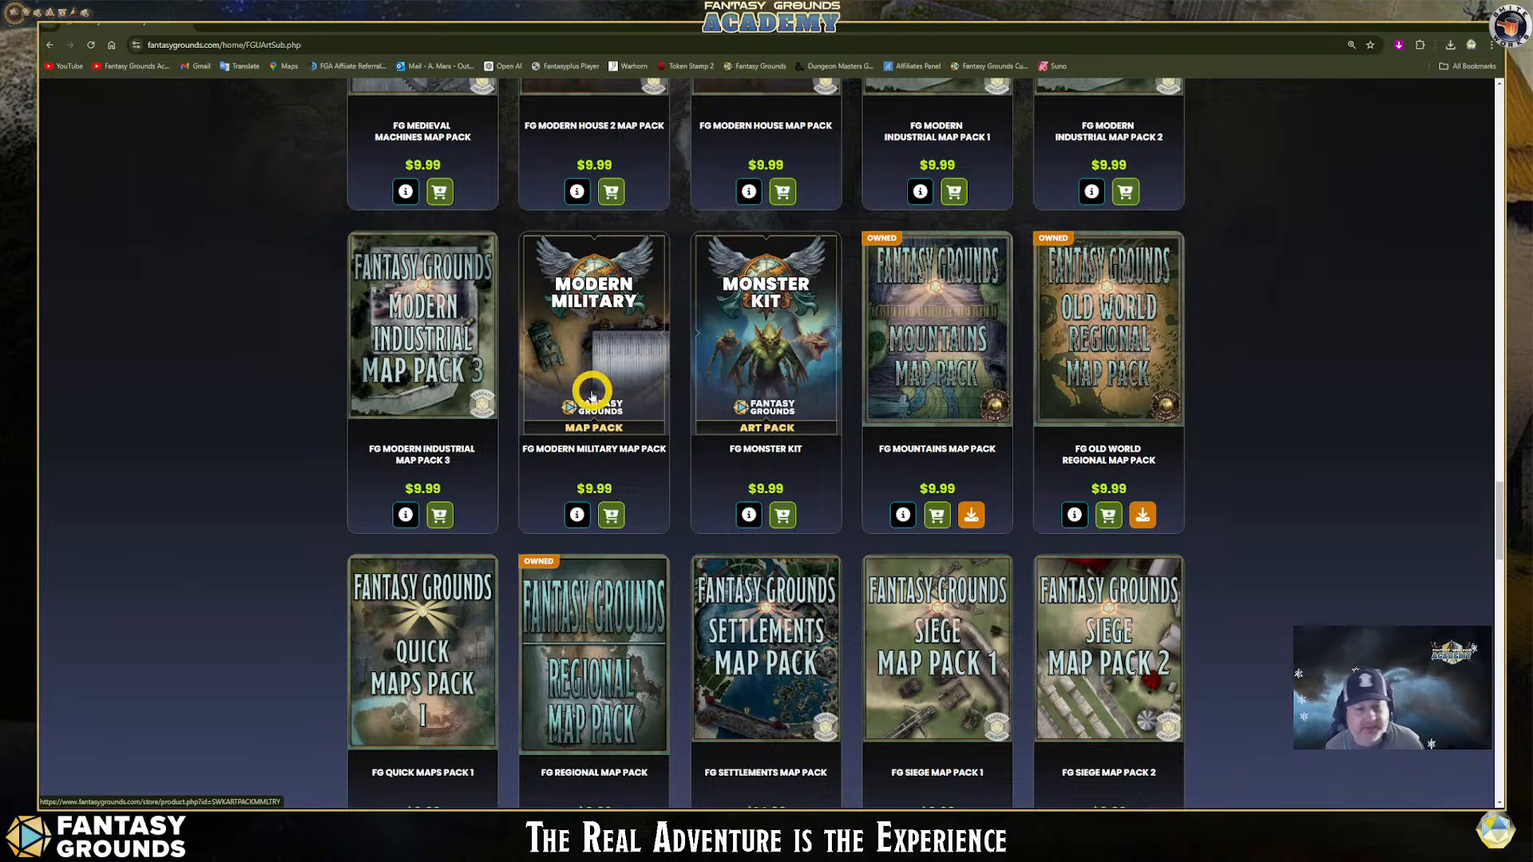
pyautogui.scroll(-2, 642, 416)
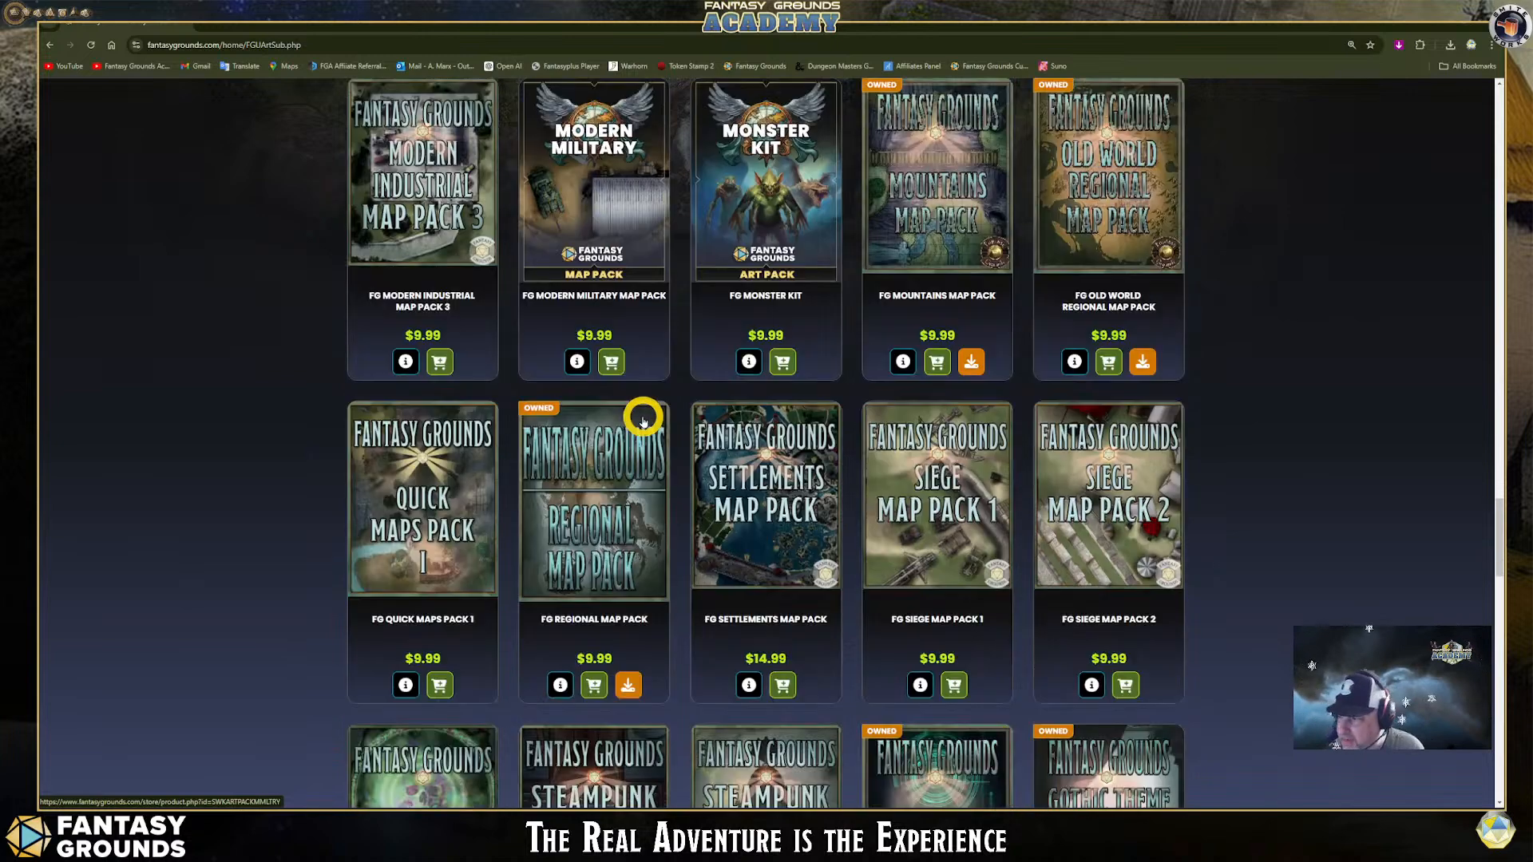
pyautogui.scroll(-3, 643, 420)
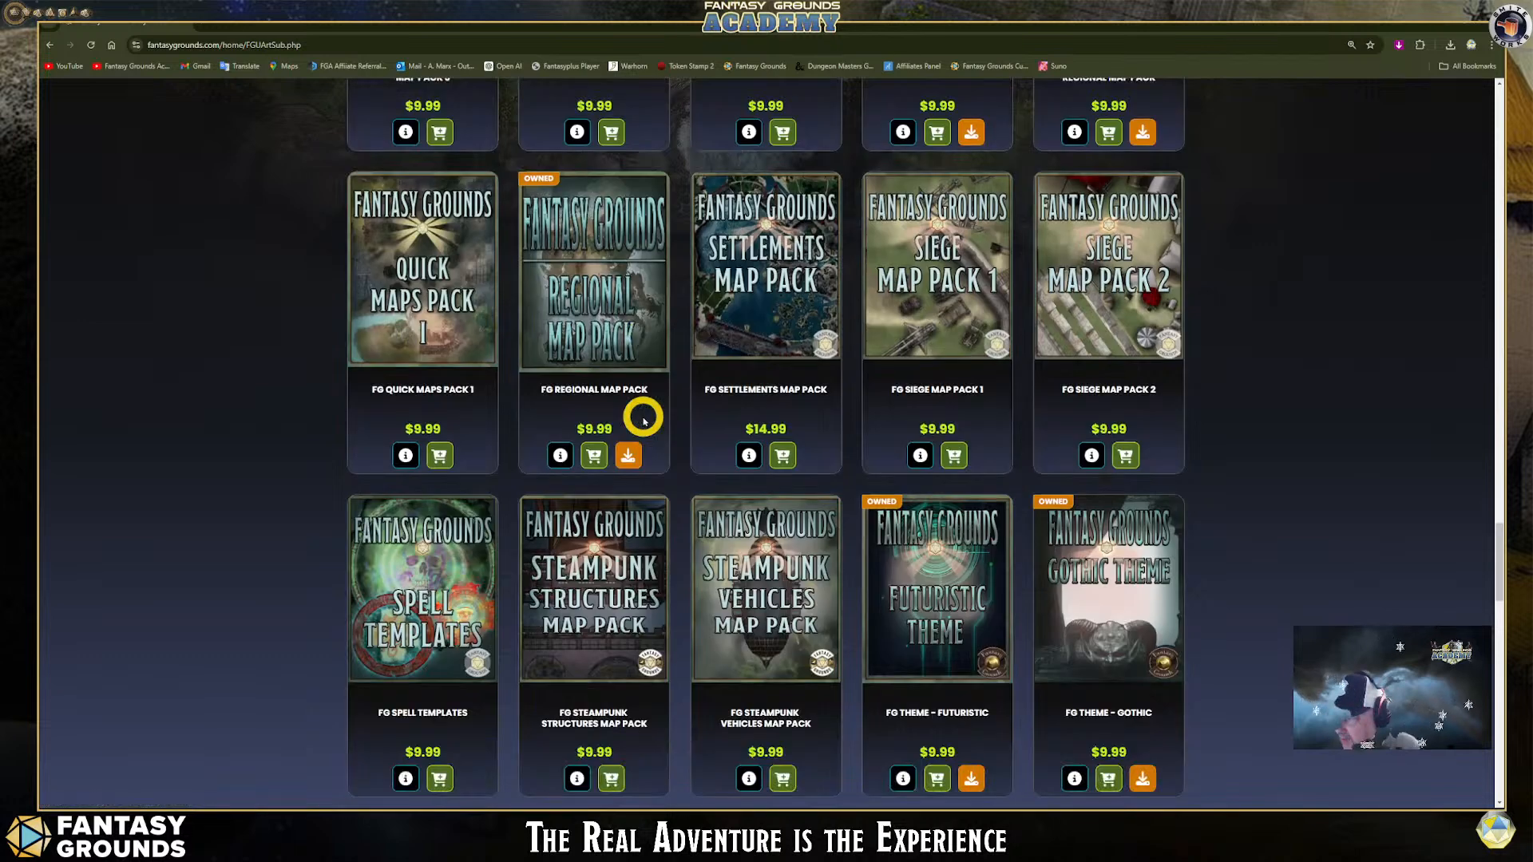
pyautogui.scroll(-2, 643, 419)
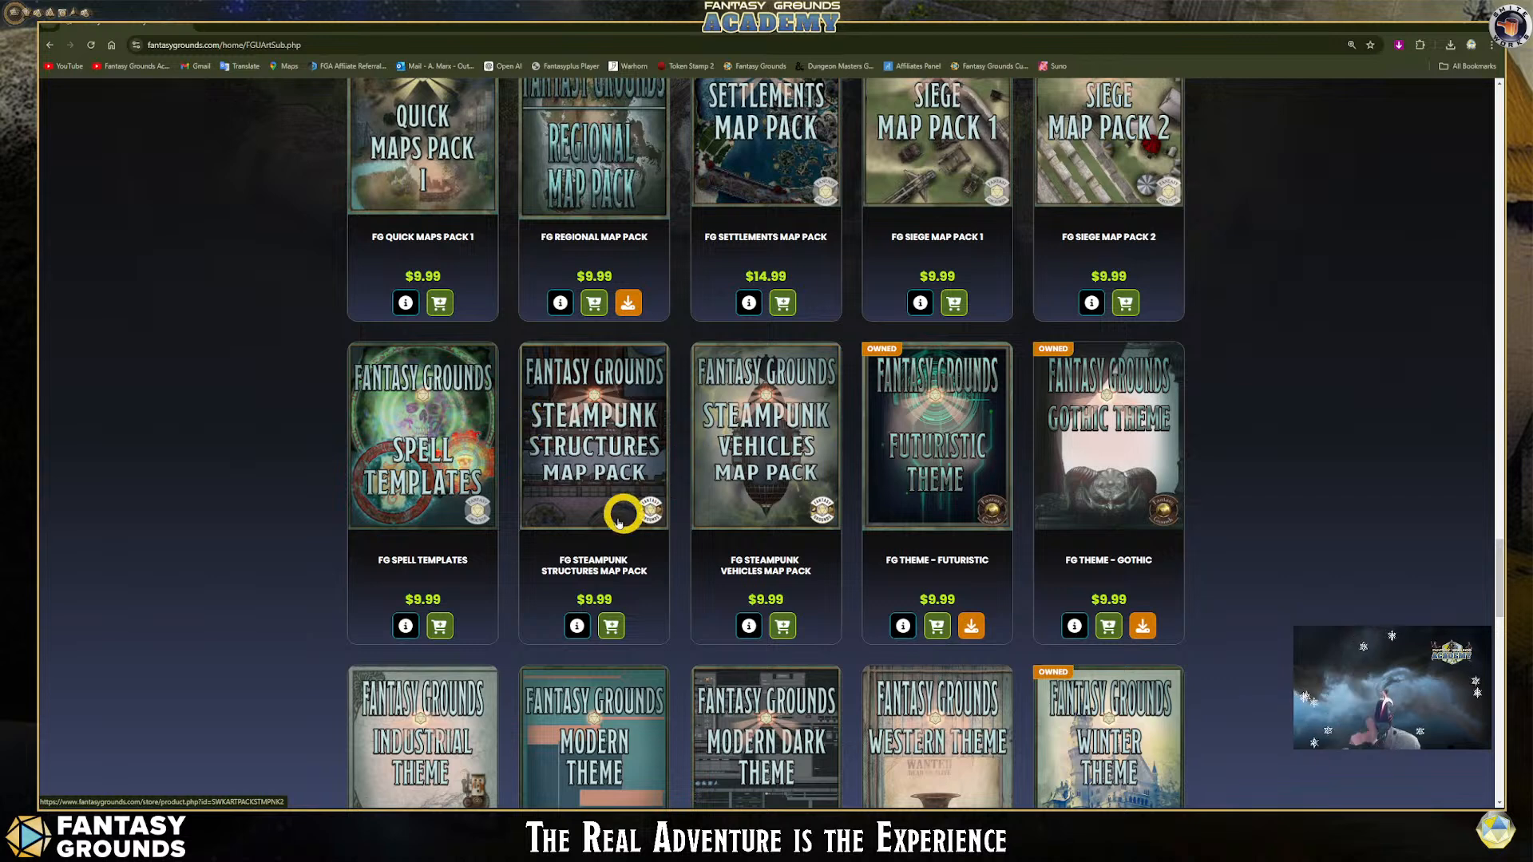
pyautogui.scroll(-2, 618, 523)
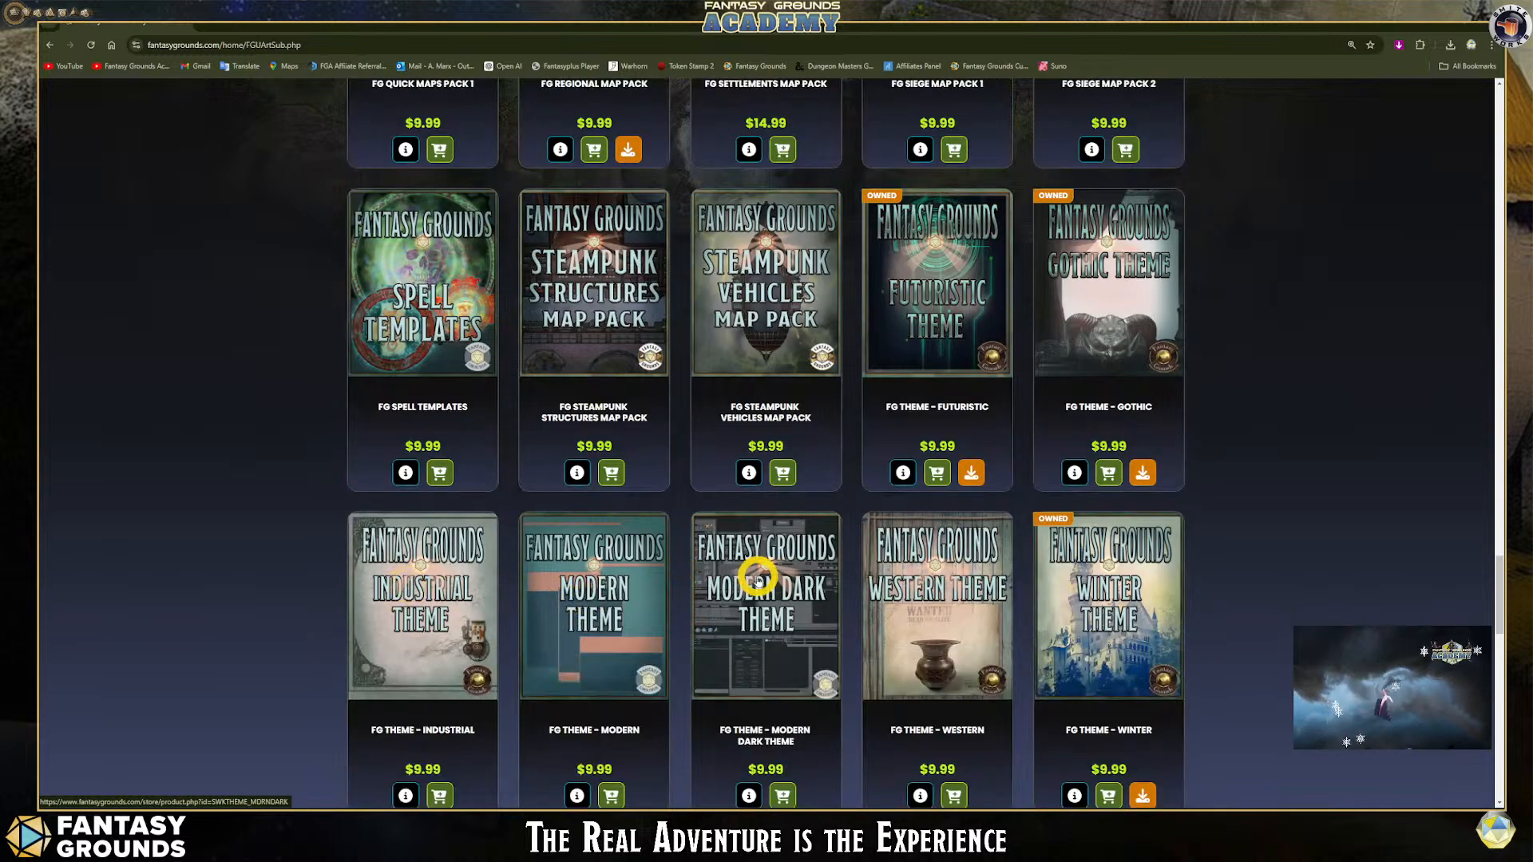
pyautogui.scroll(1, 759, 579)
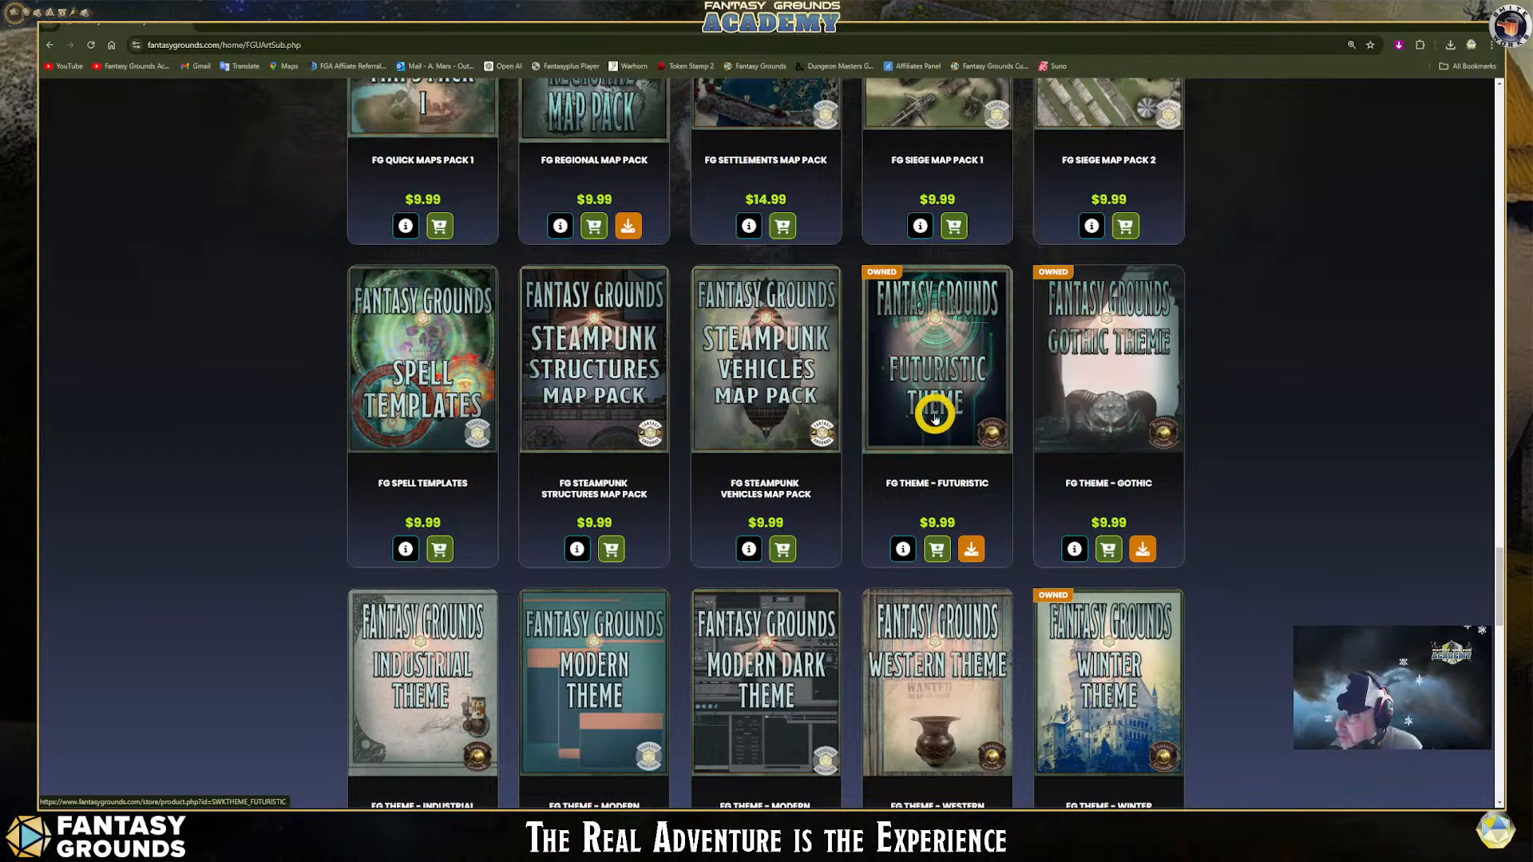
pyautogui.scroll(-2, 926, 431)
pyautogui.scroll(-3, 924, 434)
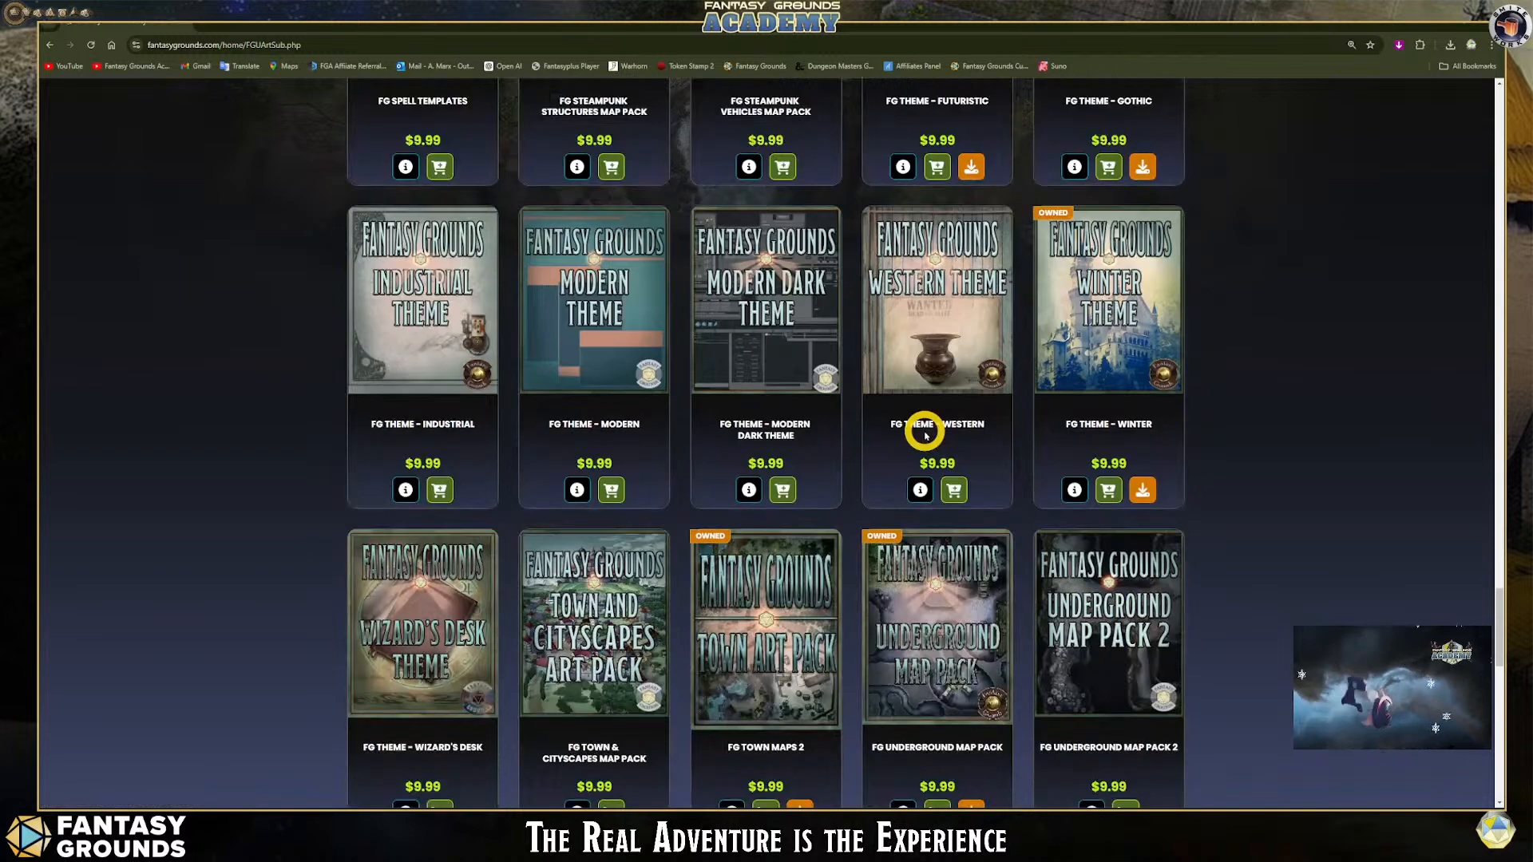
pyautogui.scroll(-5, 924, 433)
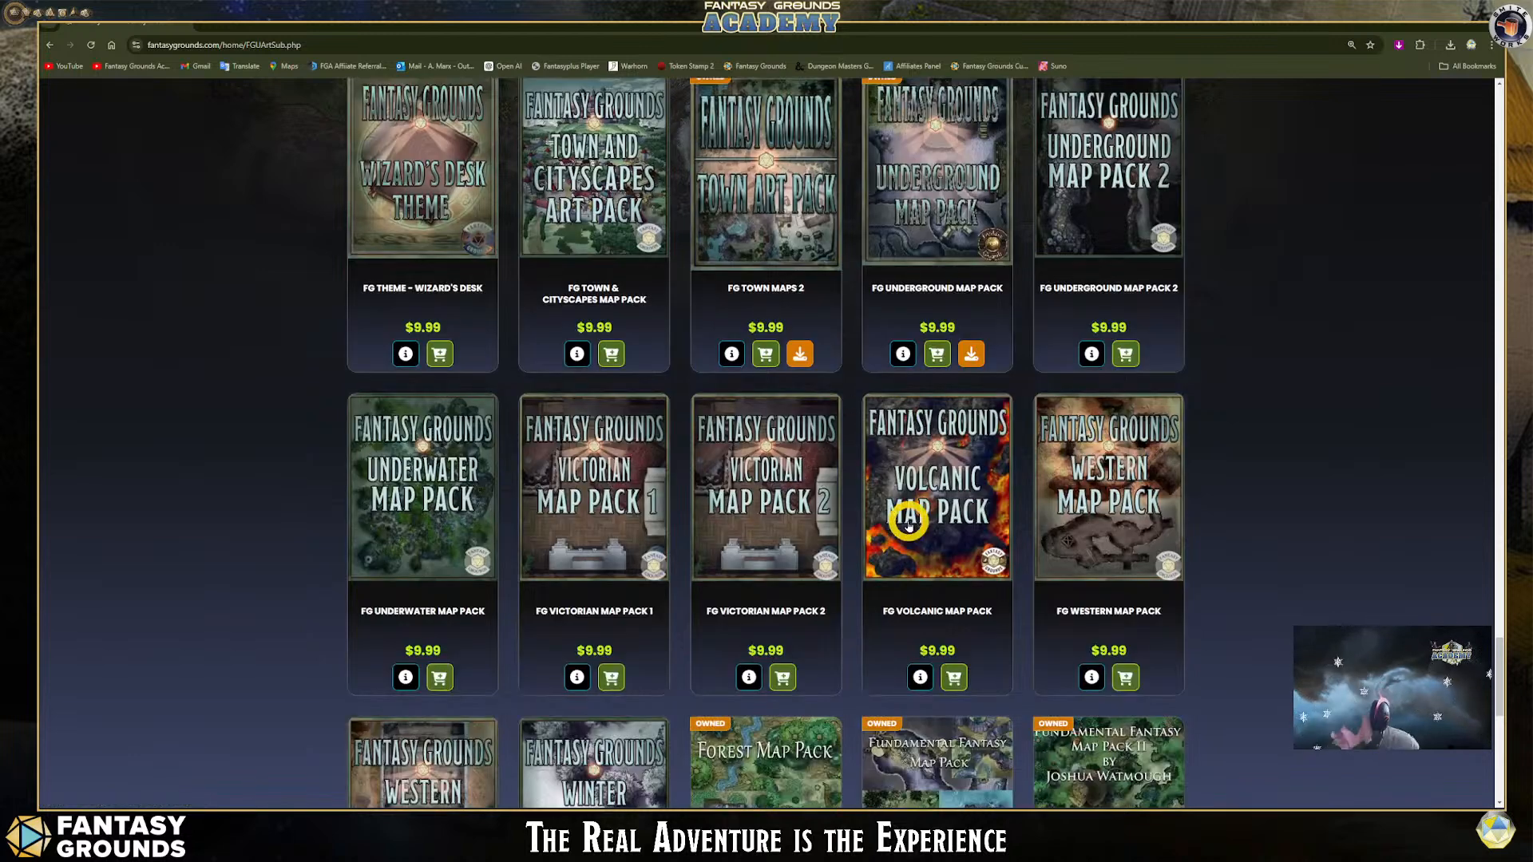
pyautogui.scroll(-3, 925, 471)
pyautogui.scroll(-2, 908, 524)
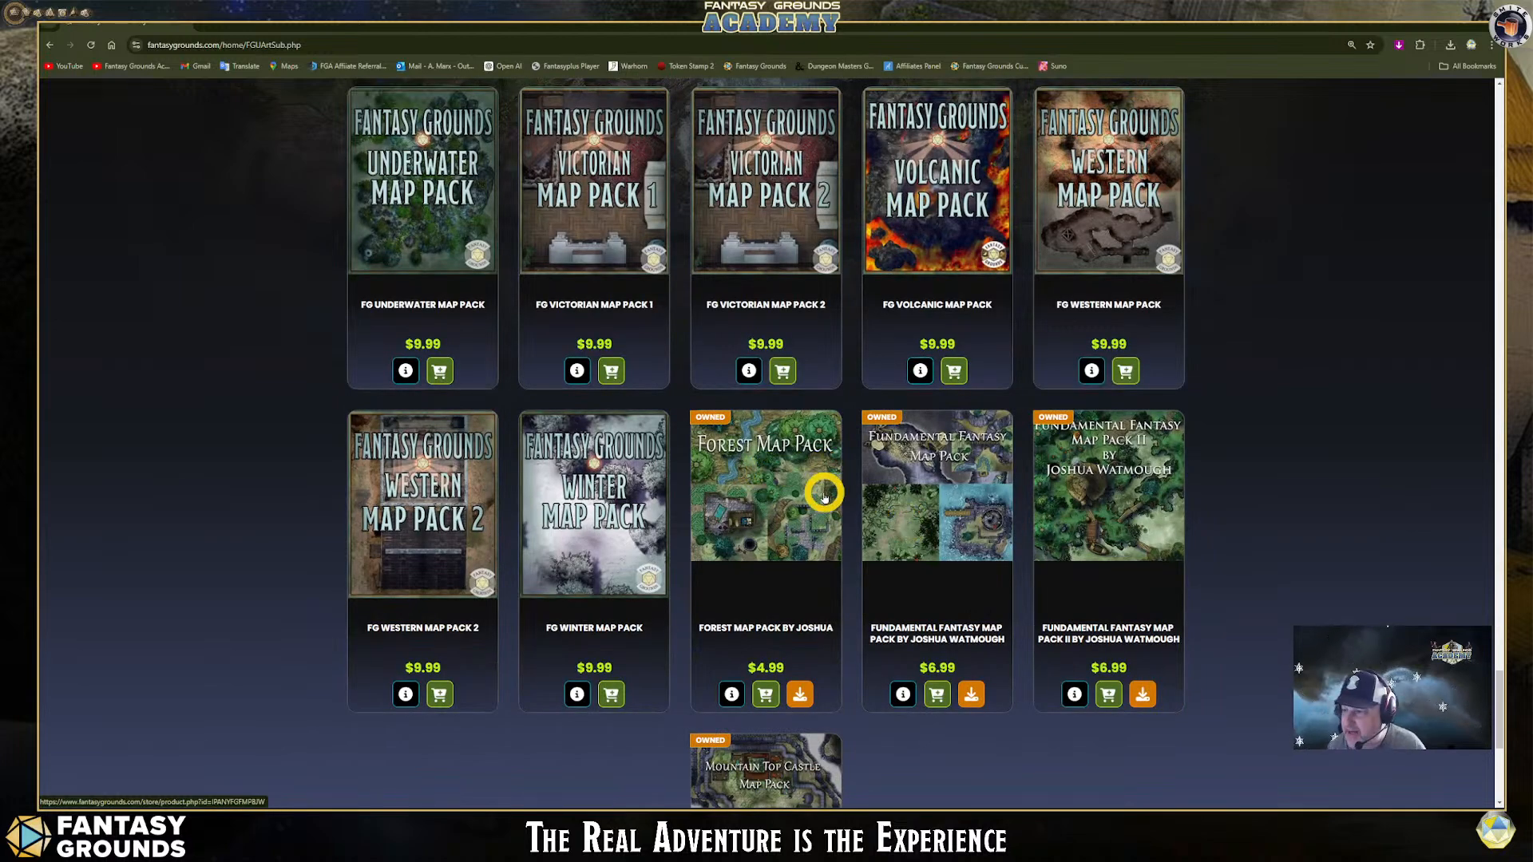
# Go back through the product list to the monthly and yearly subscription options at the start of the page
pyautogui.scroll(10, 824, 497)
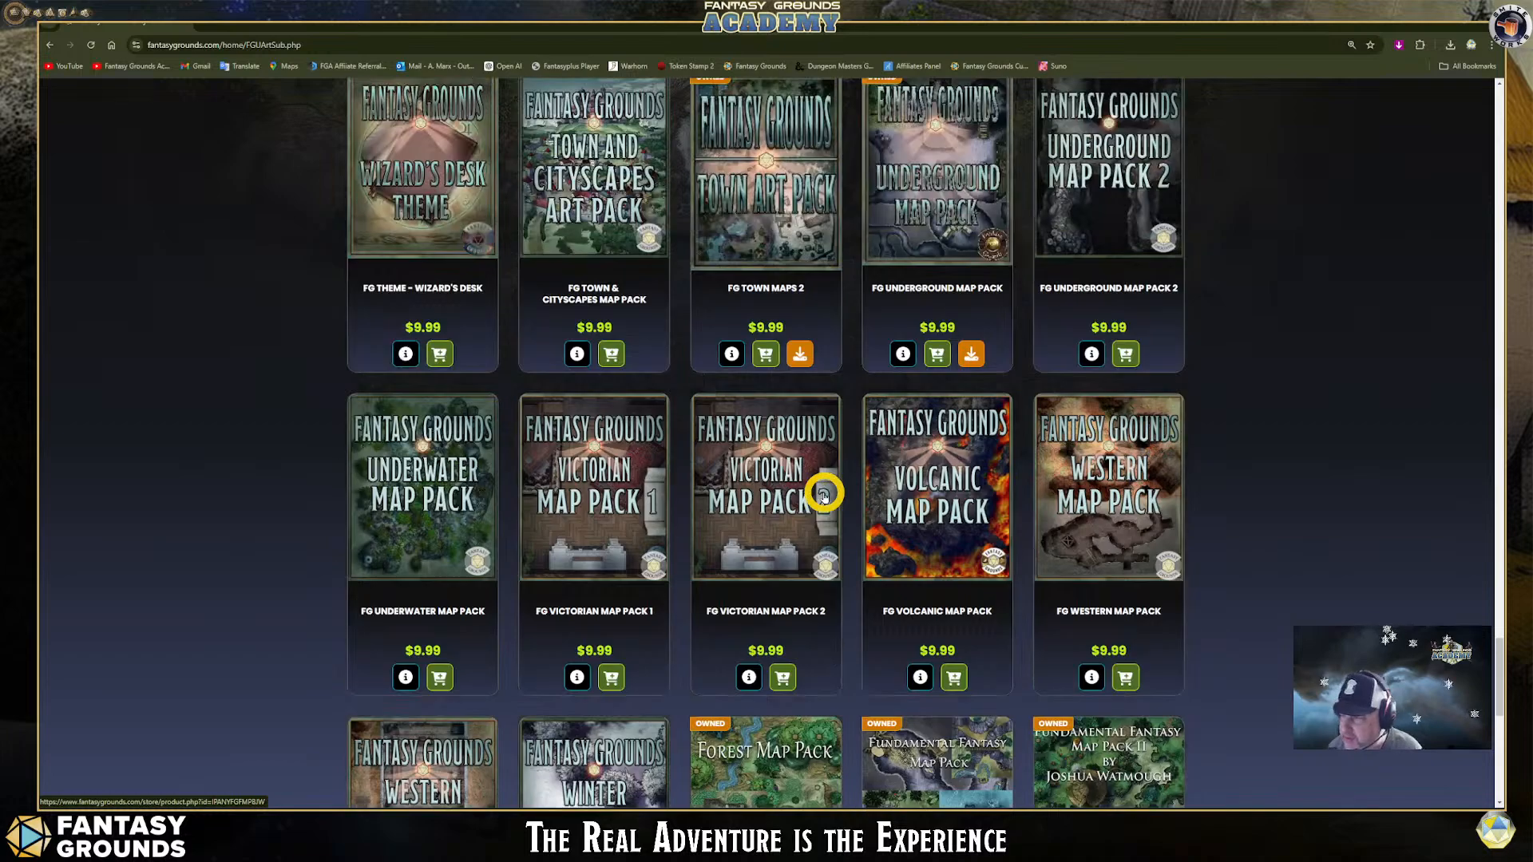
pyautogui.scroll(2, 823, 497)
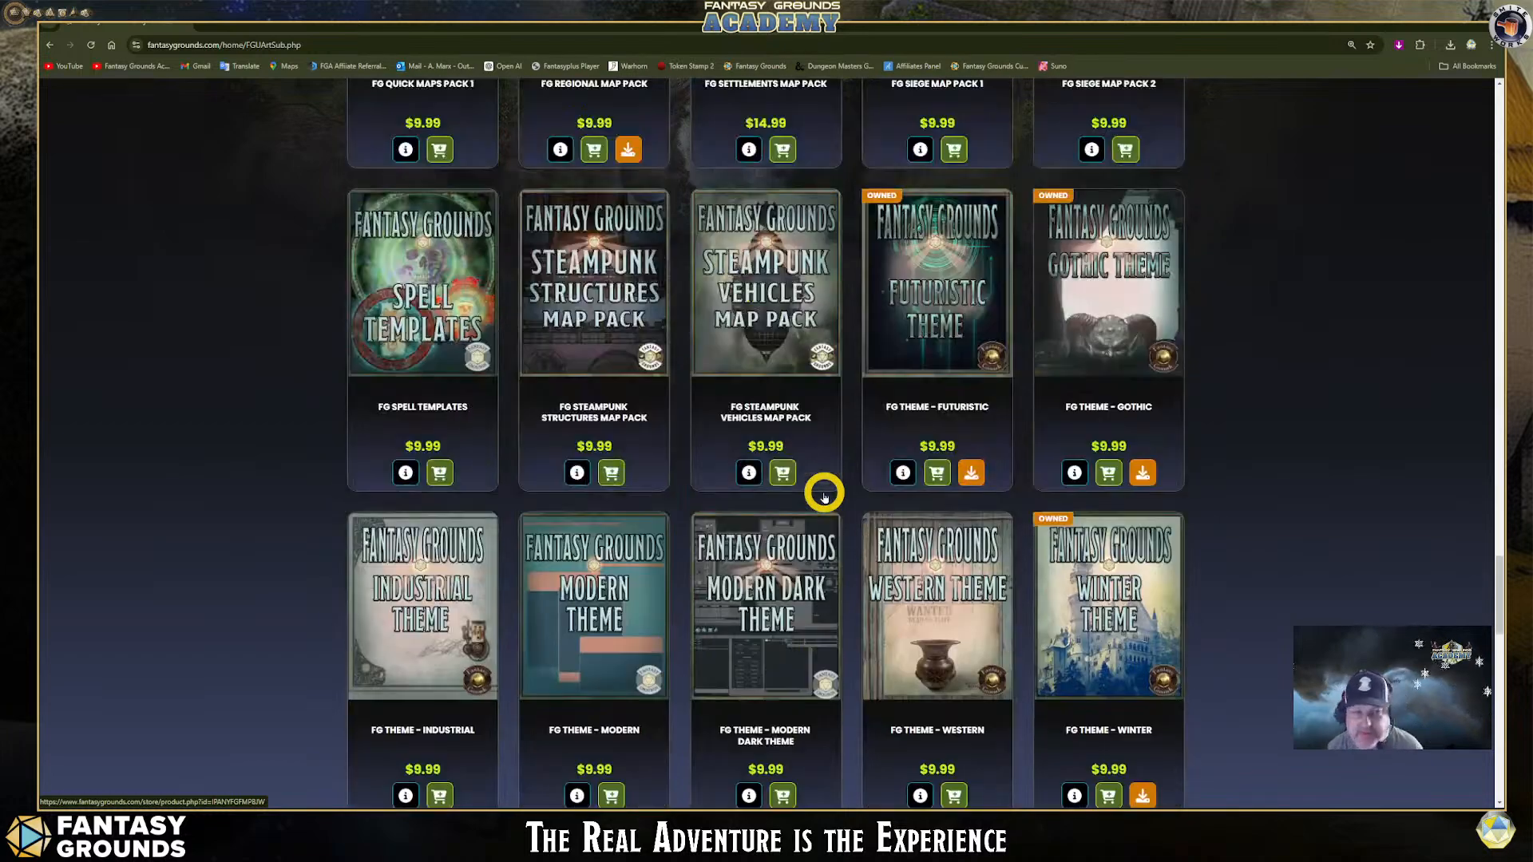
pyautogui.scroll(8, 824, 496)
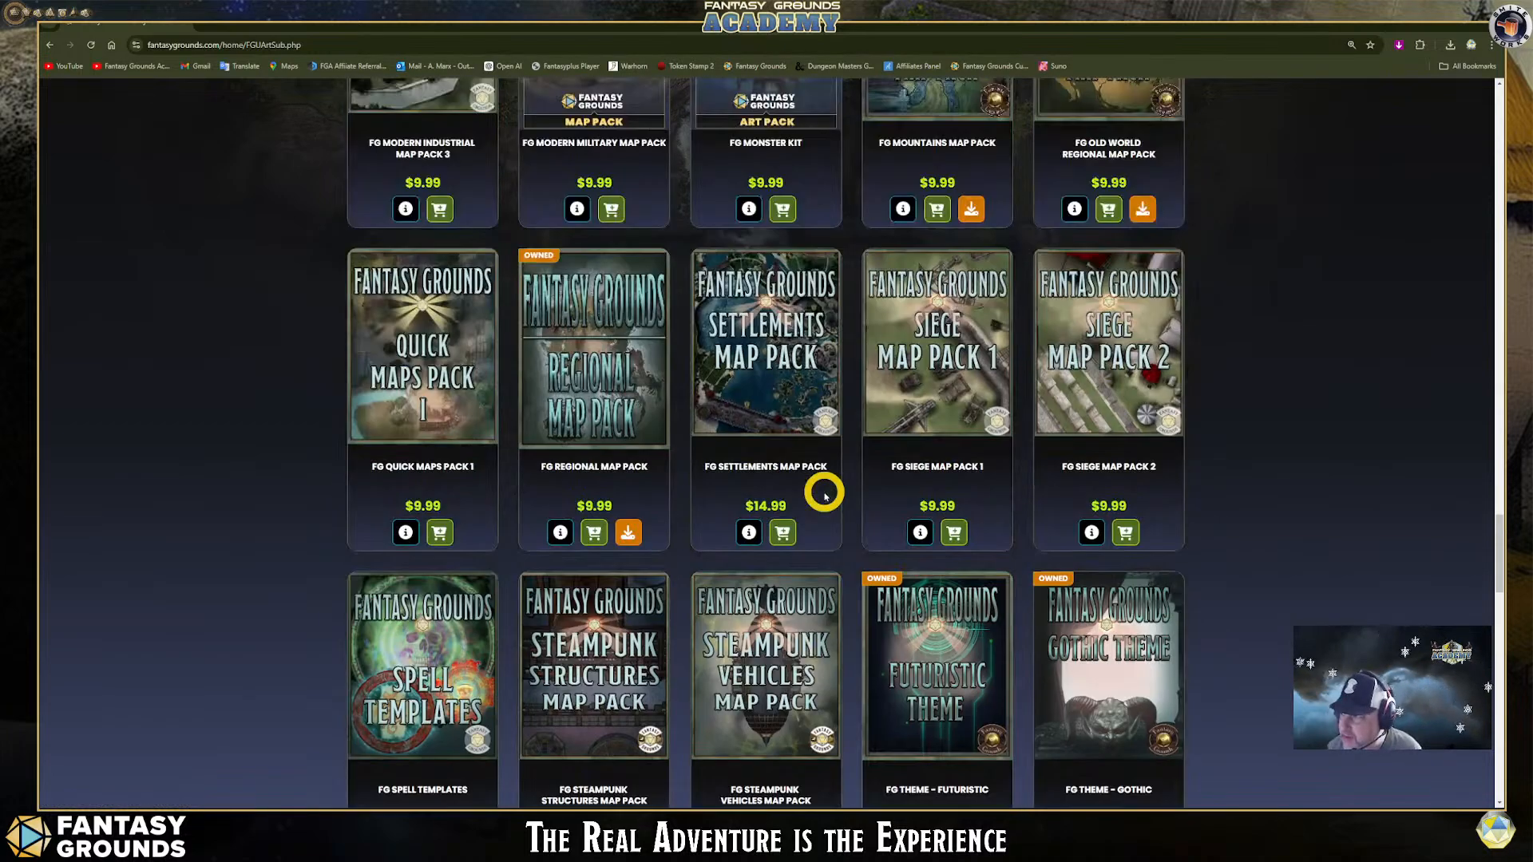
pyautogui.scroll(14, 824, 496)
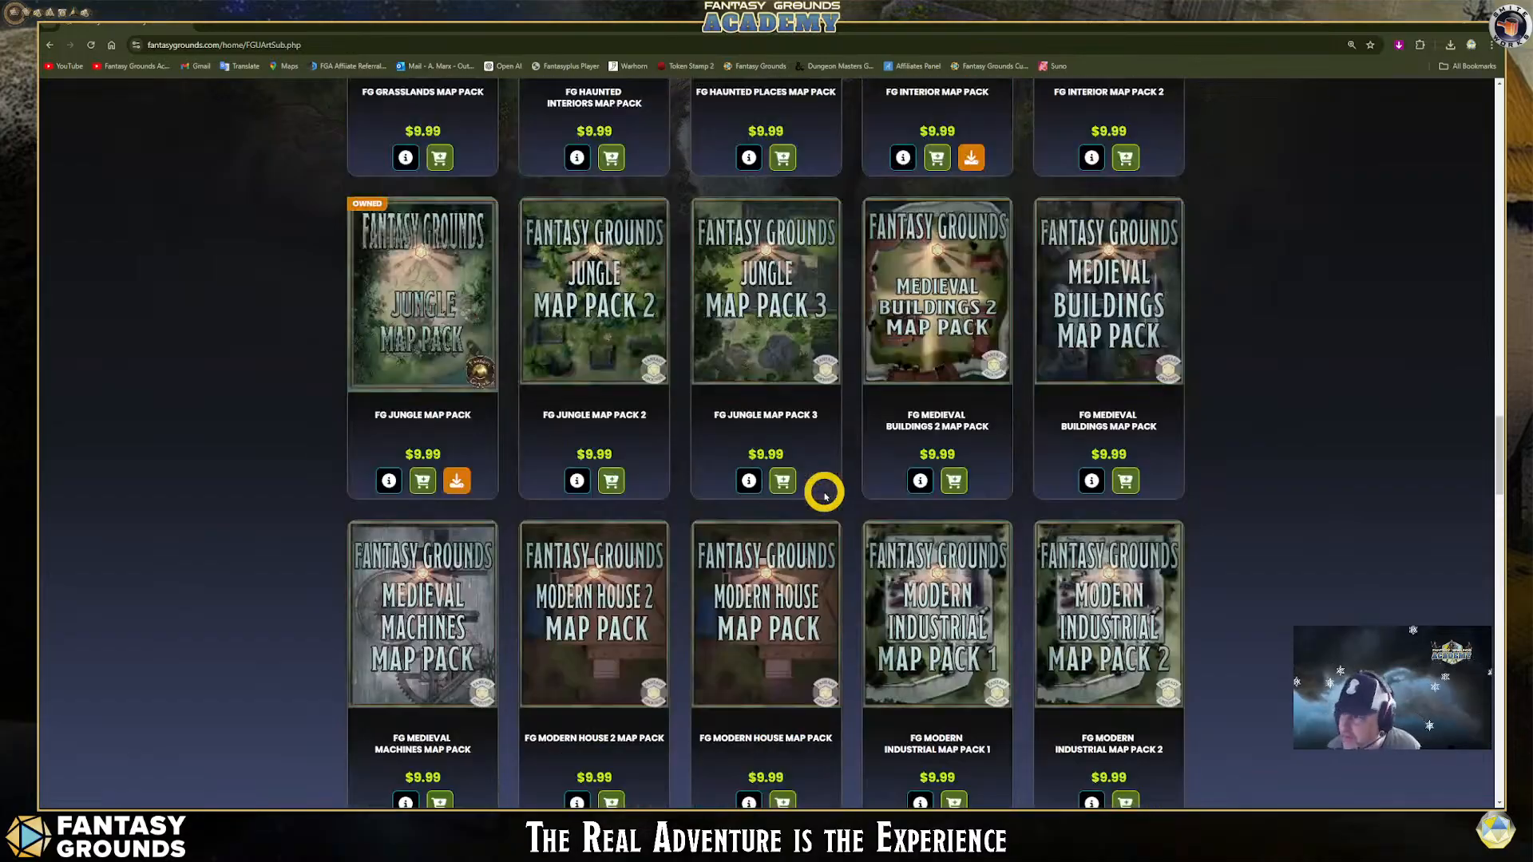
pyautogui.scroll(20, 823, 496)
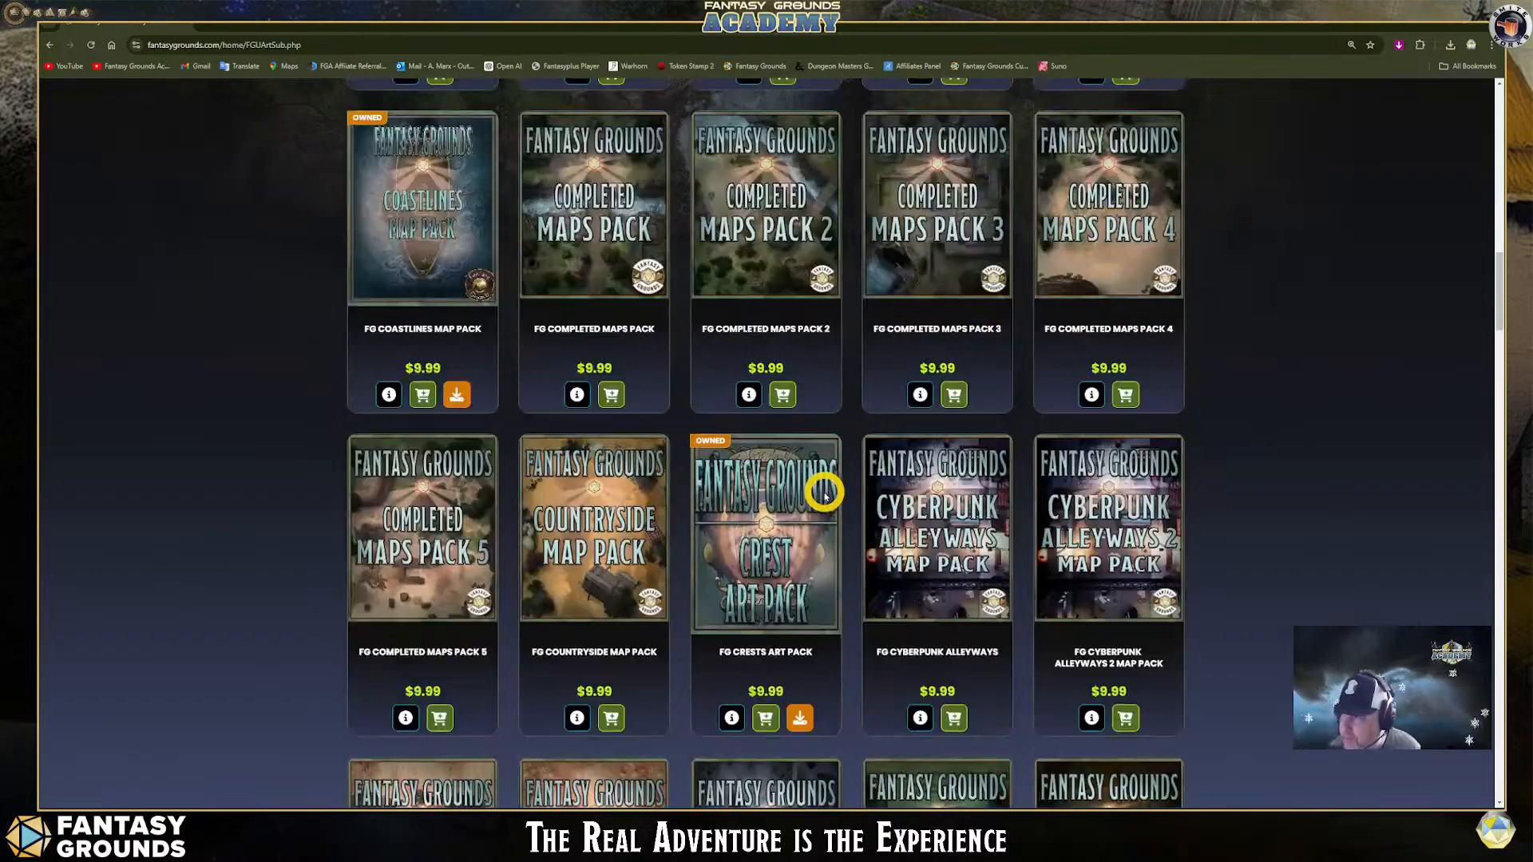
pyautogui.scroll(15, 824, 497)
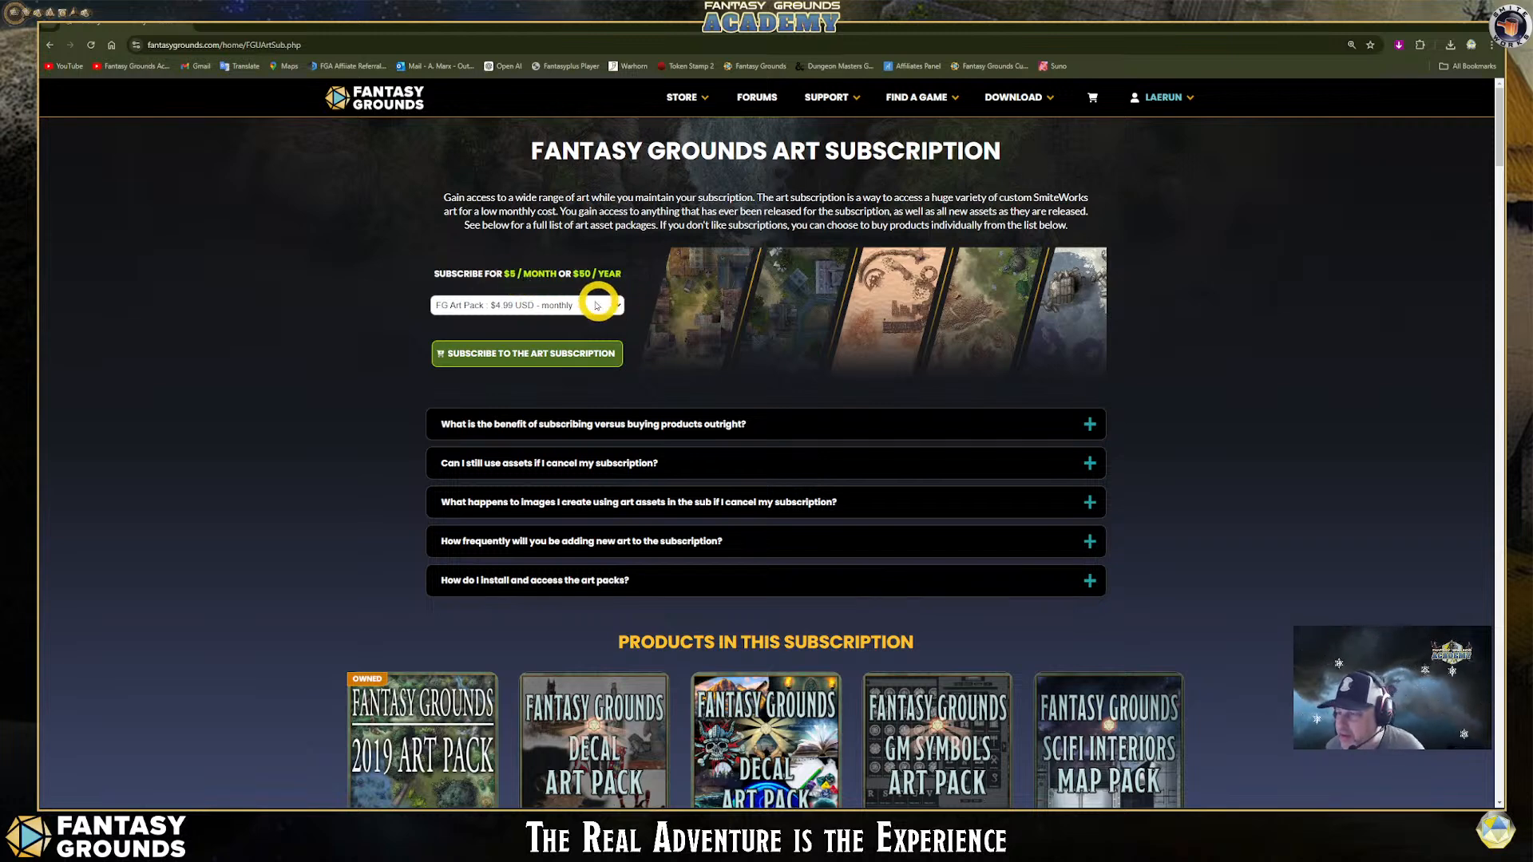
# Review the first products in the subscription, including the decal, GM symbols and sci-fi interiors packs
pyautogui.scroll(-5, 636, 520)
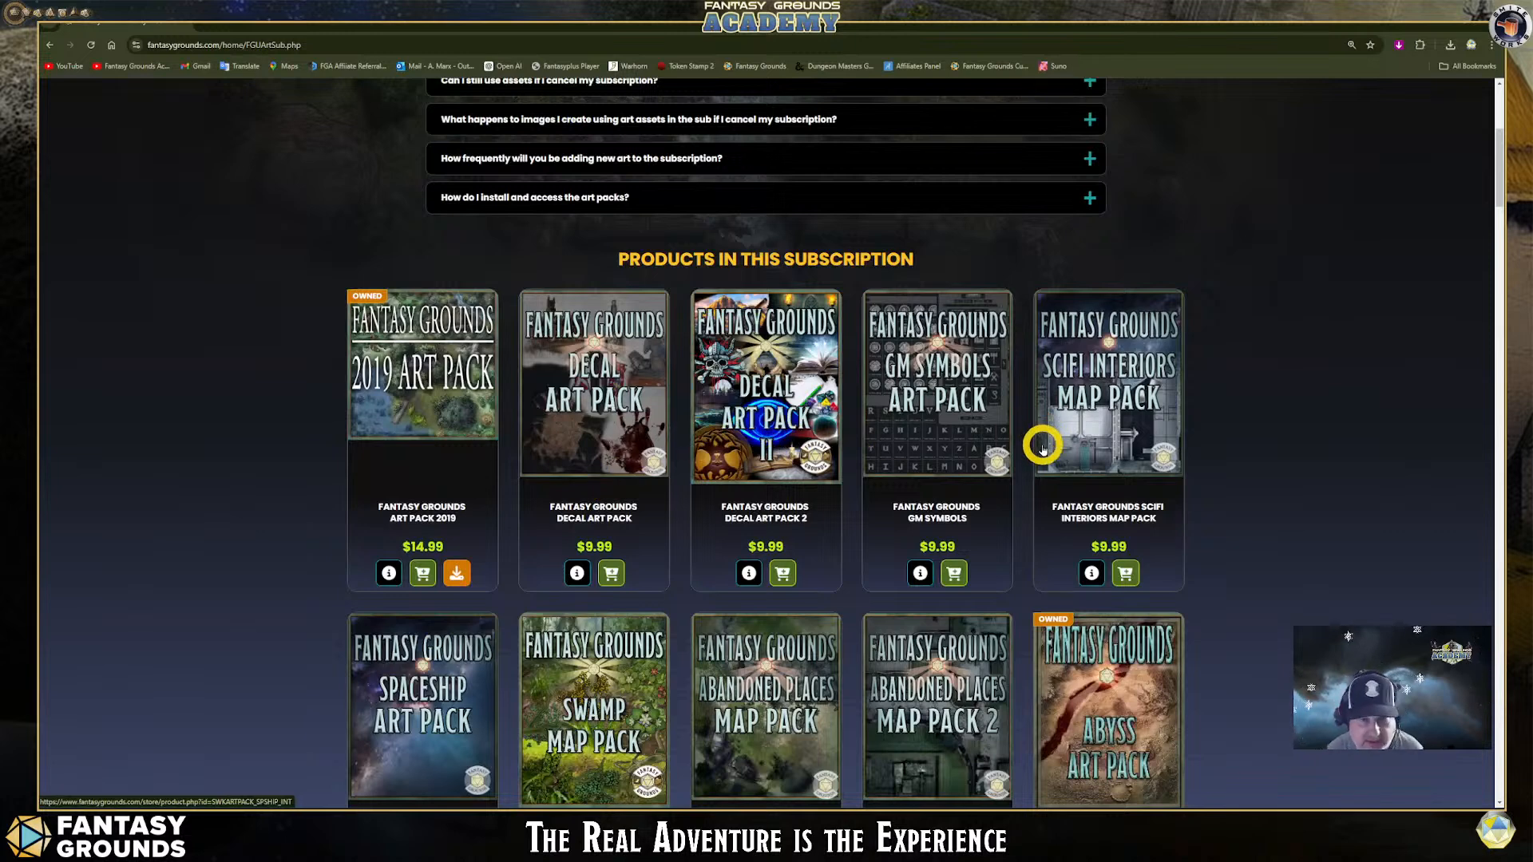
pyautogui.scroll(-2, 910, 472)
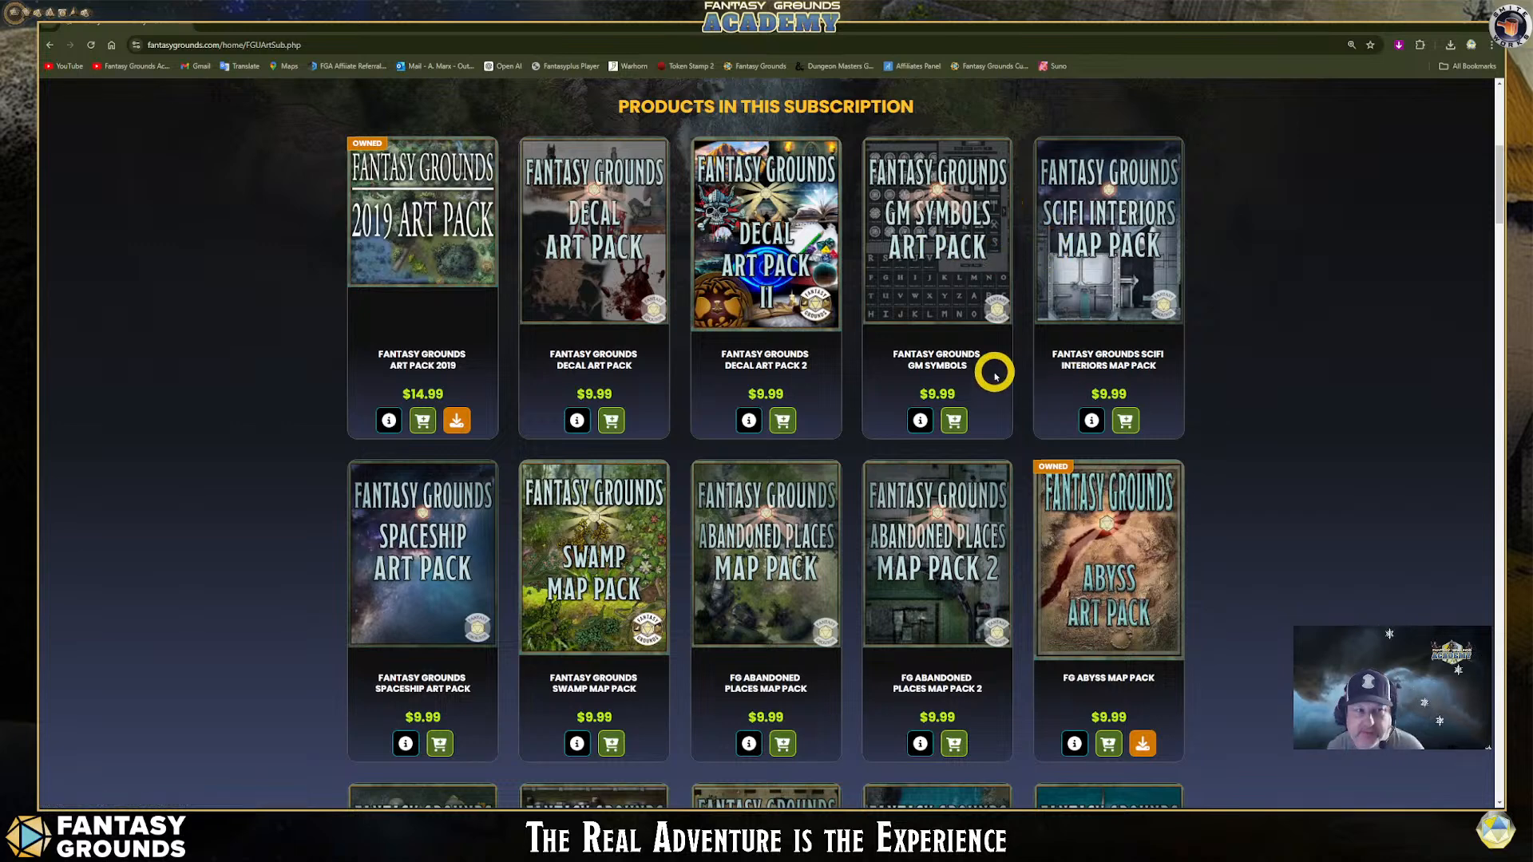
pyautogui.scroll(1, 994, 375)
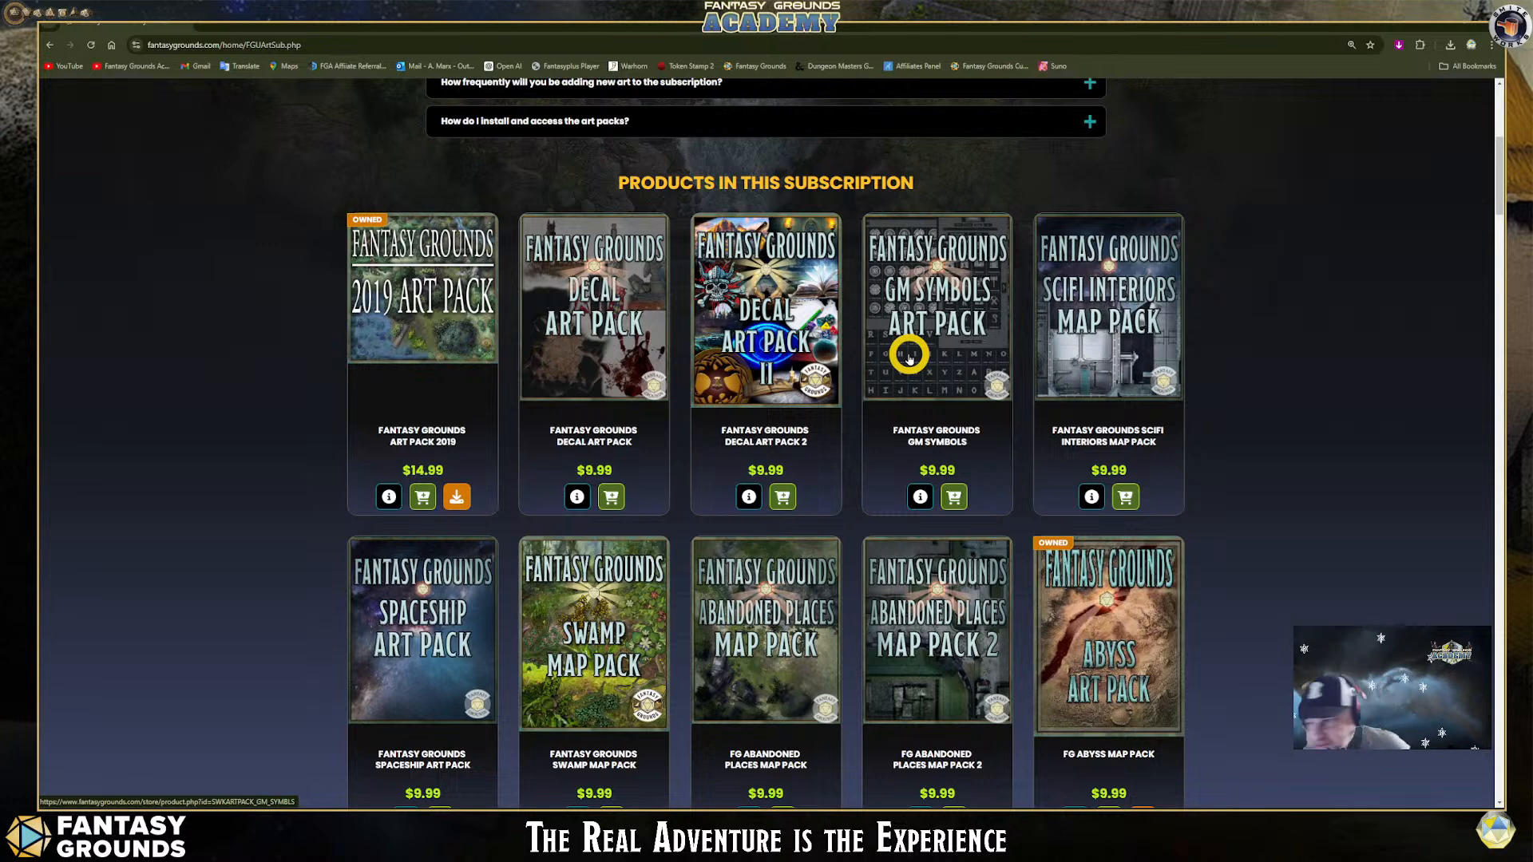
pyautogui.scroll(-1, 930, 375)
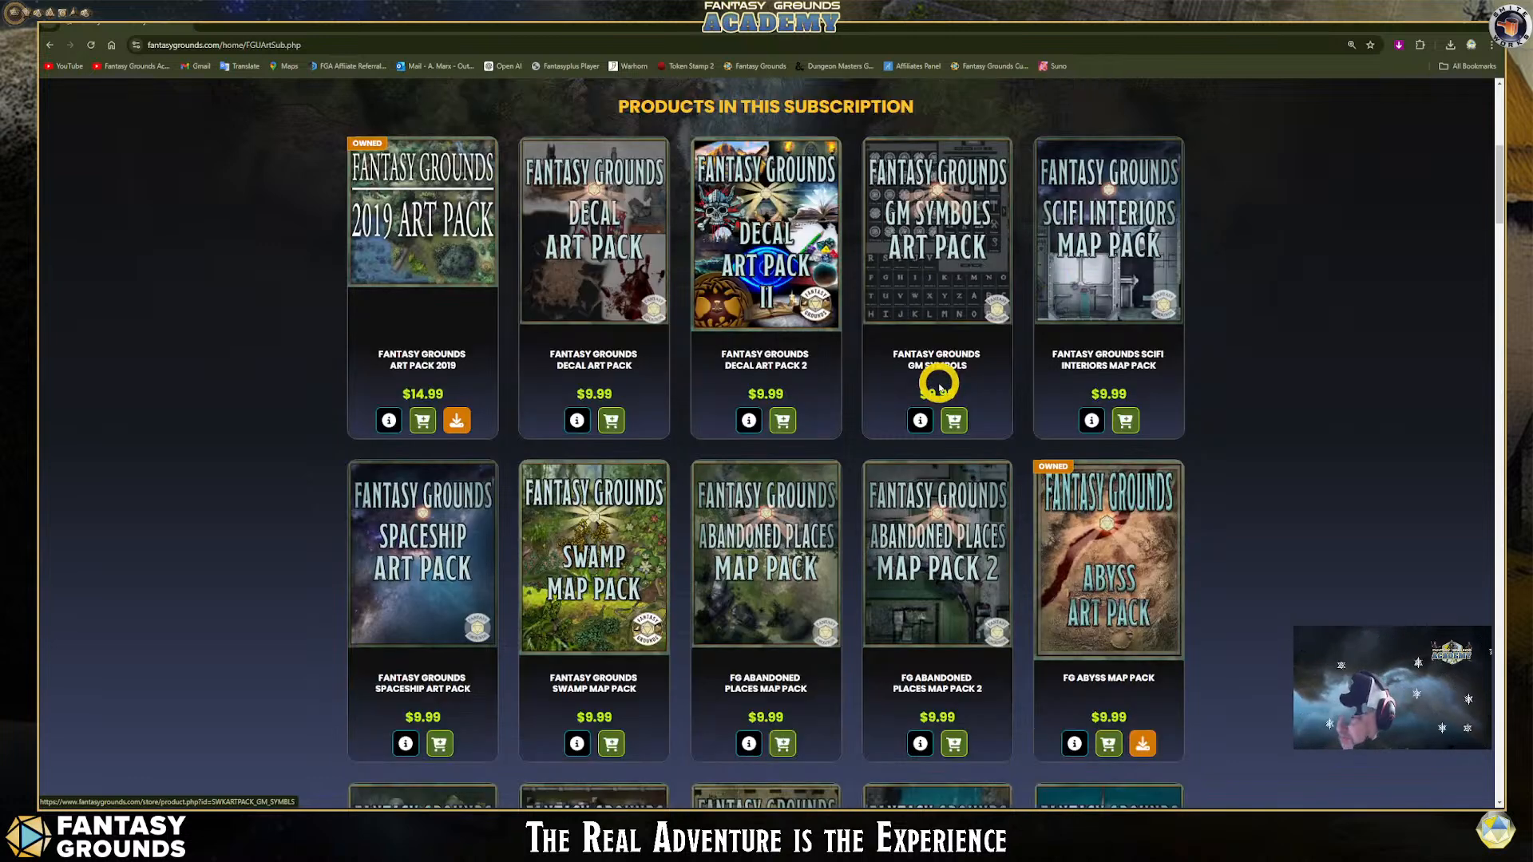
pyautogui.scroll(2, 854, 334)
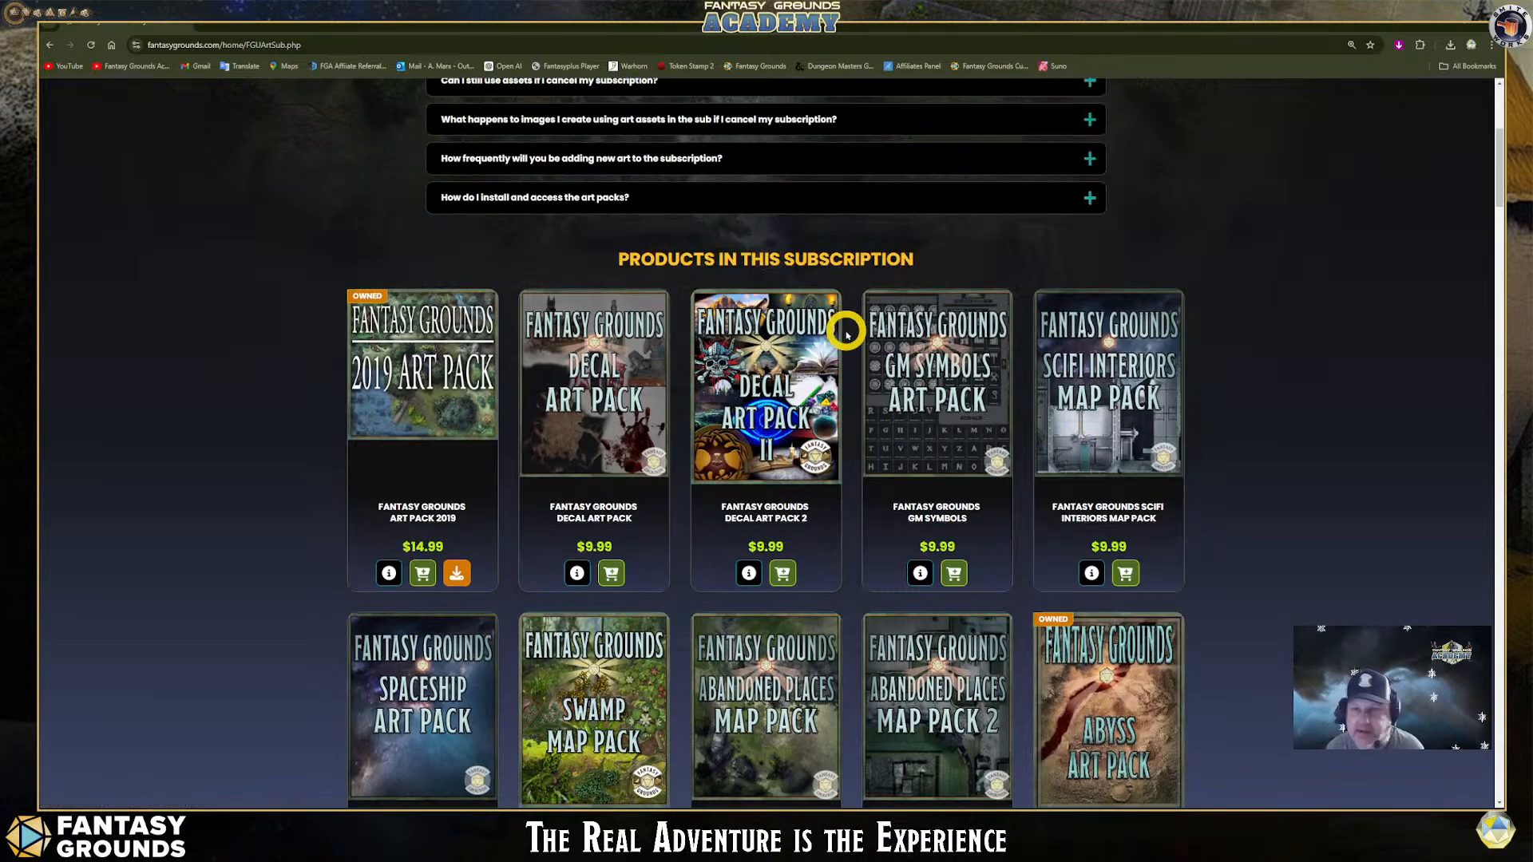
# Switch back to the Fantasy Grounds campaign and open the dice settings with the dice skin selection
pyautogui.click(186, 28)
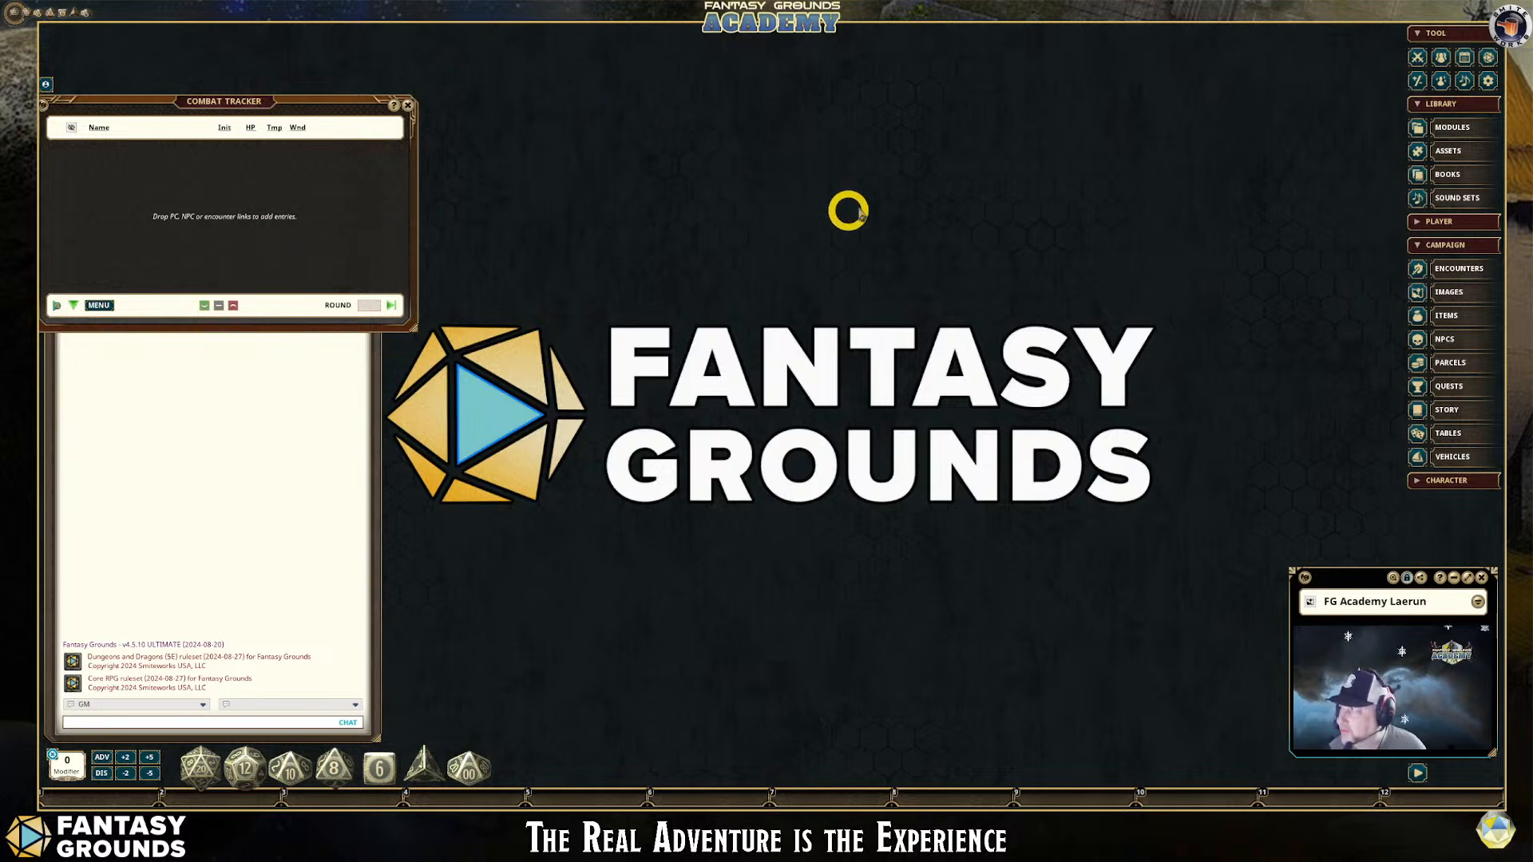
pyautogui.click(1486, 60)
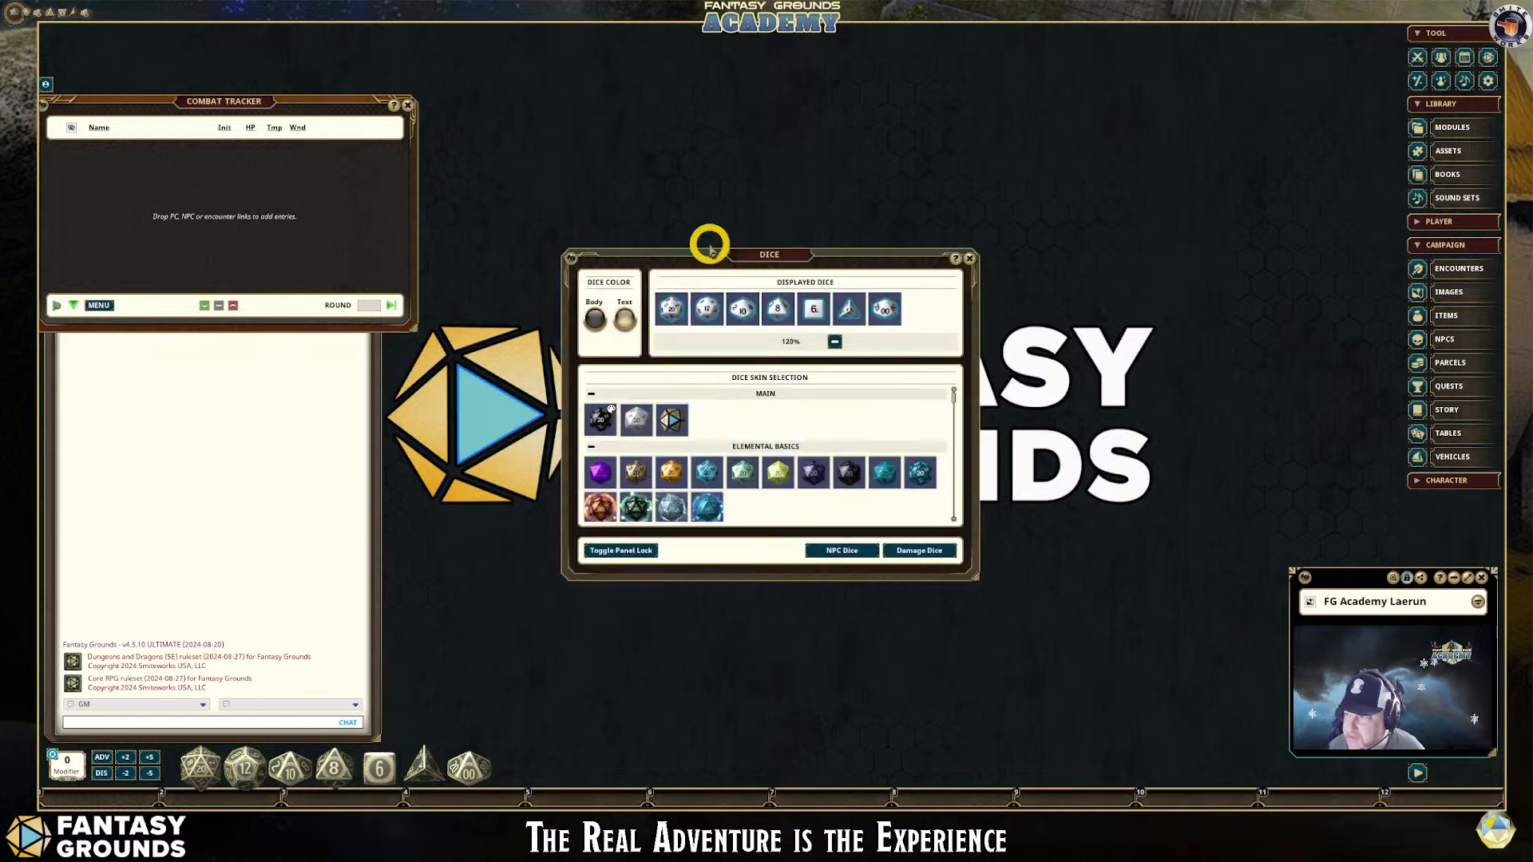
# Look through the dice skin selection, from the elemental basics to the dragon and Knots of Fate skins, and close the dice settings
pyautogui.moveTo(708, 240); pyautogui.dragTo(644, 179)
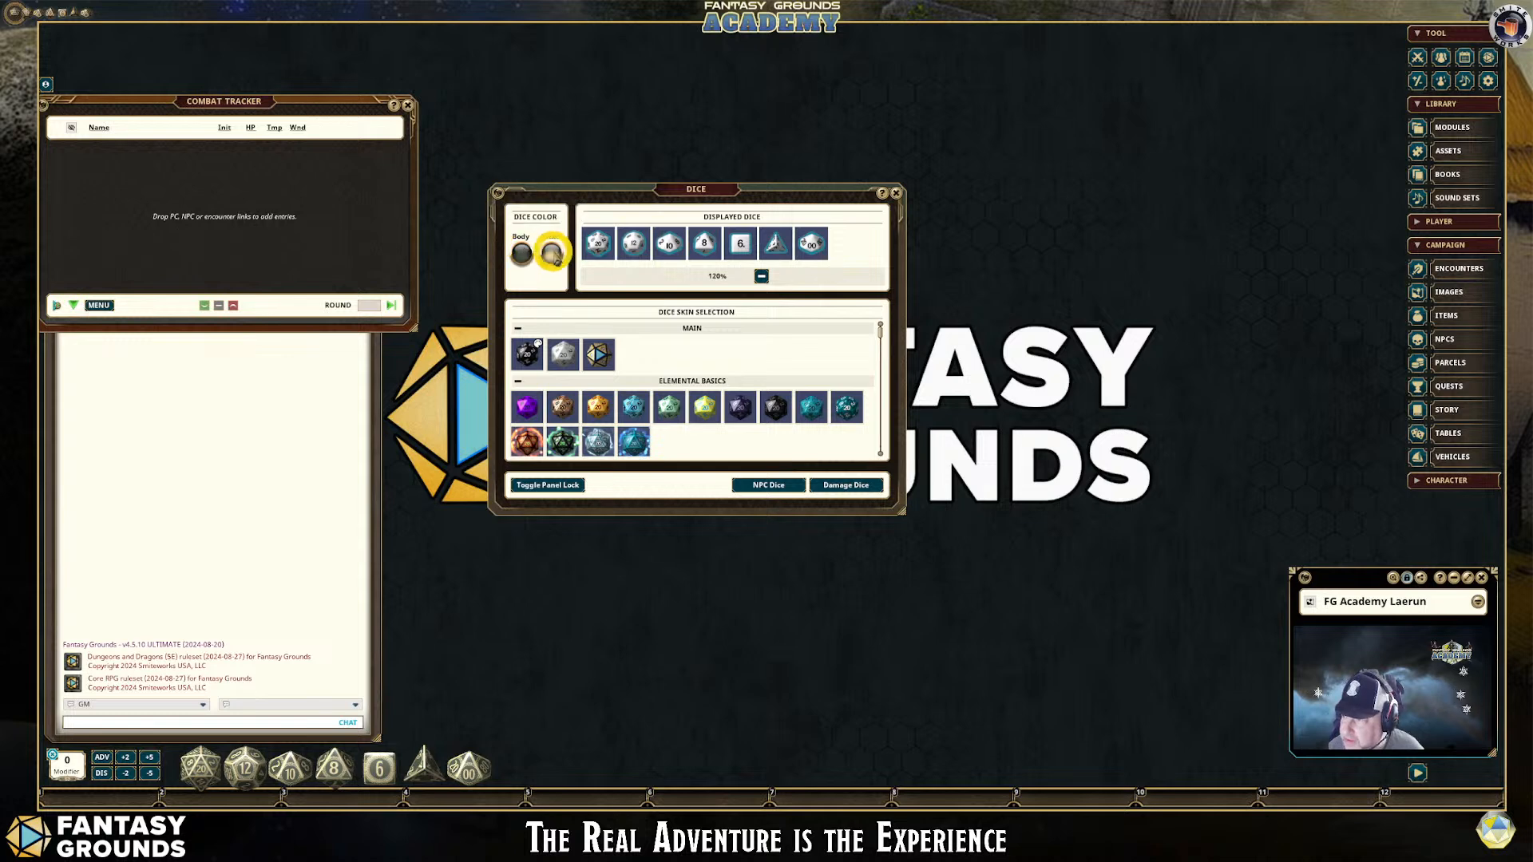
pyautogui.scroll(-2, 576, 350)
pyautogui.scroll(-5, 576, 349)
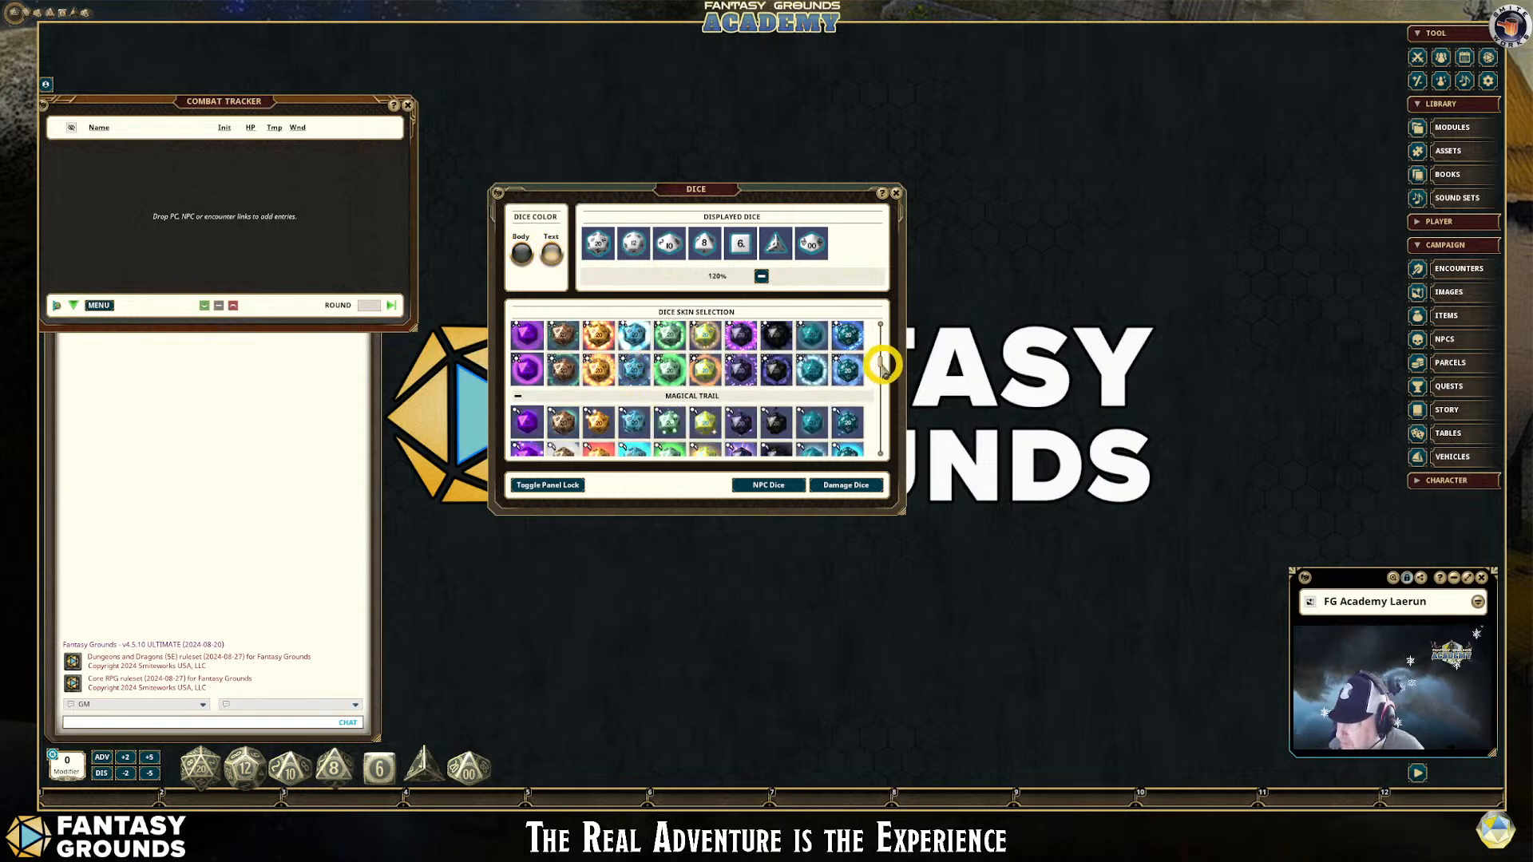
pyautogui.moveTo(881, 362); pyautogui.dragTo(883, 444)
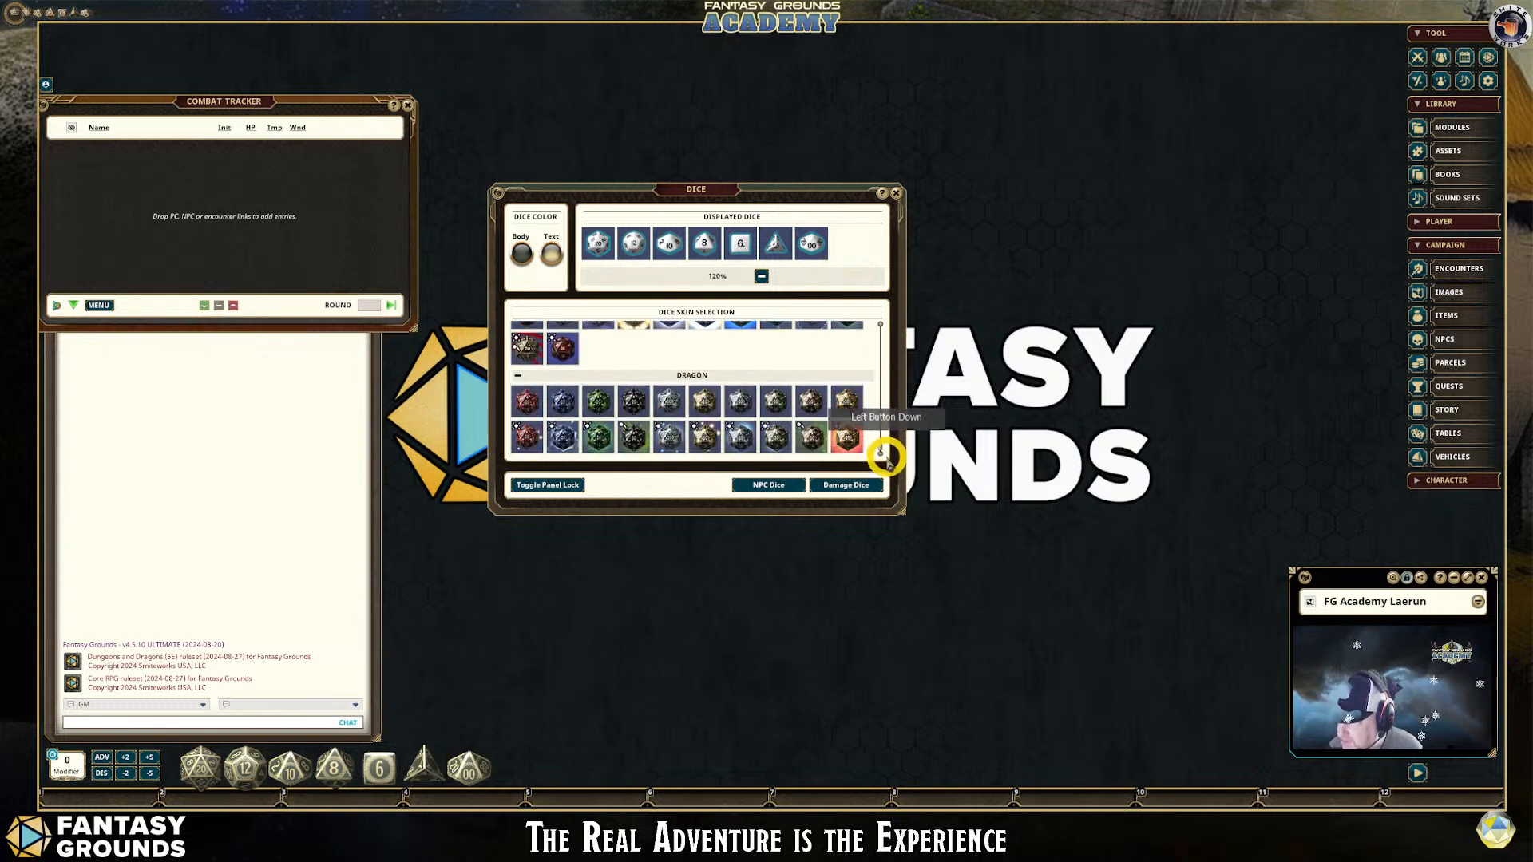
pyautogui.click(740, 427)
pyautogui.scroll(-5, 678, 431)
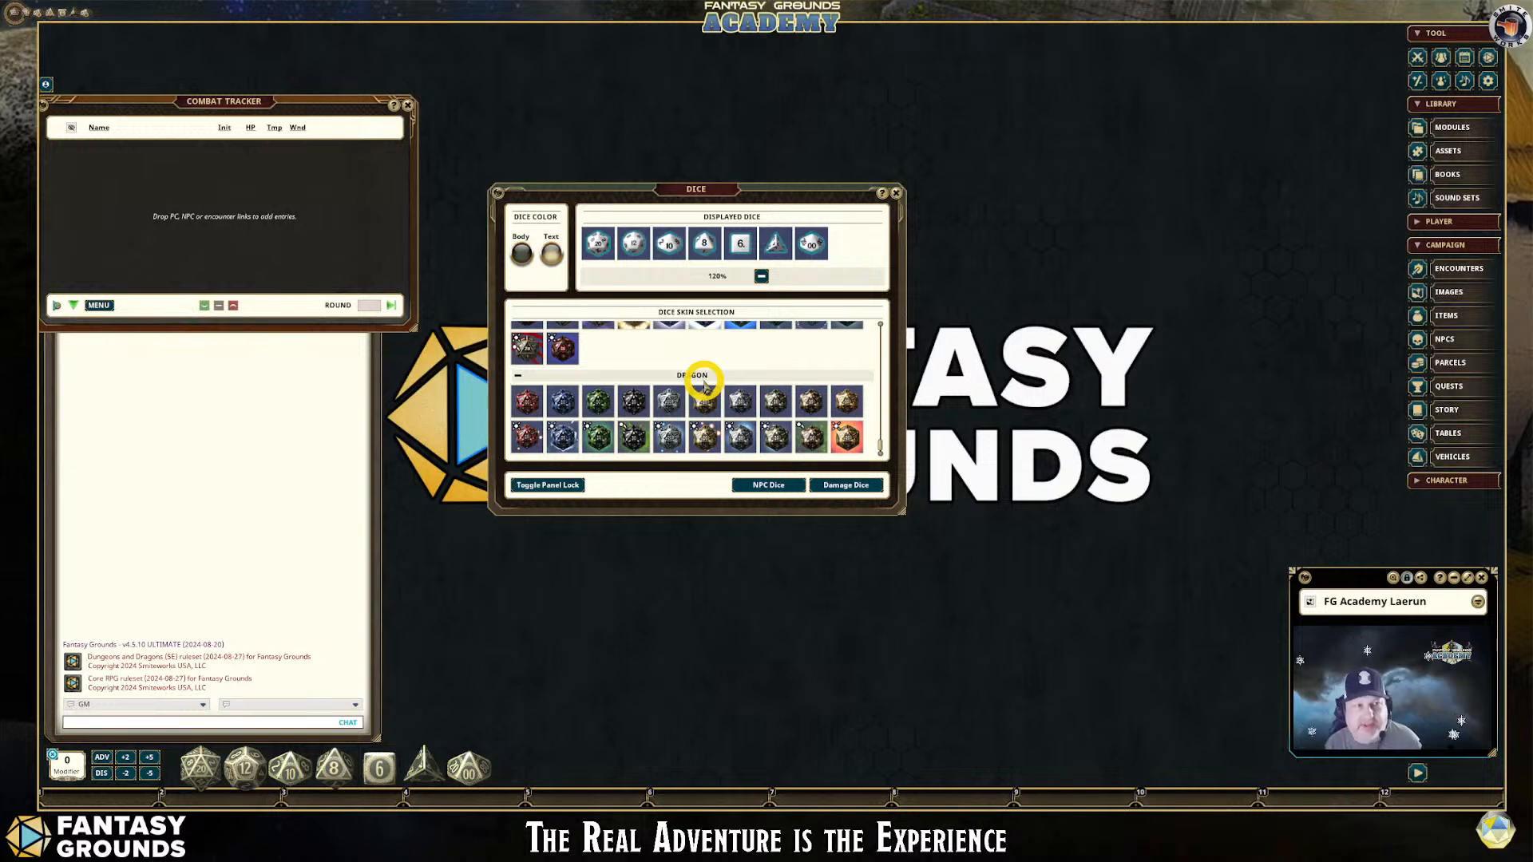
pyautogui.scroll(4, 704, 387)
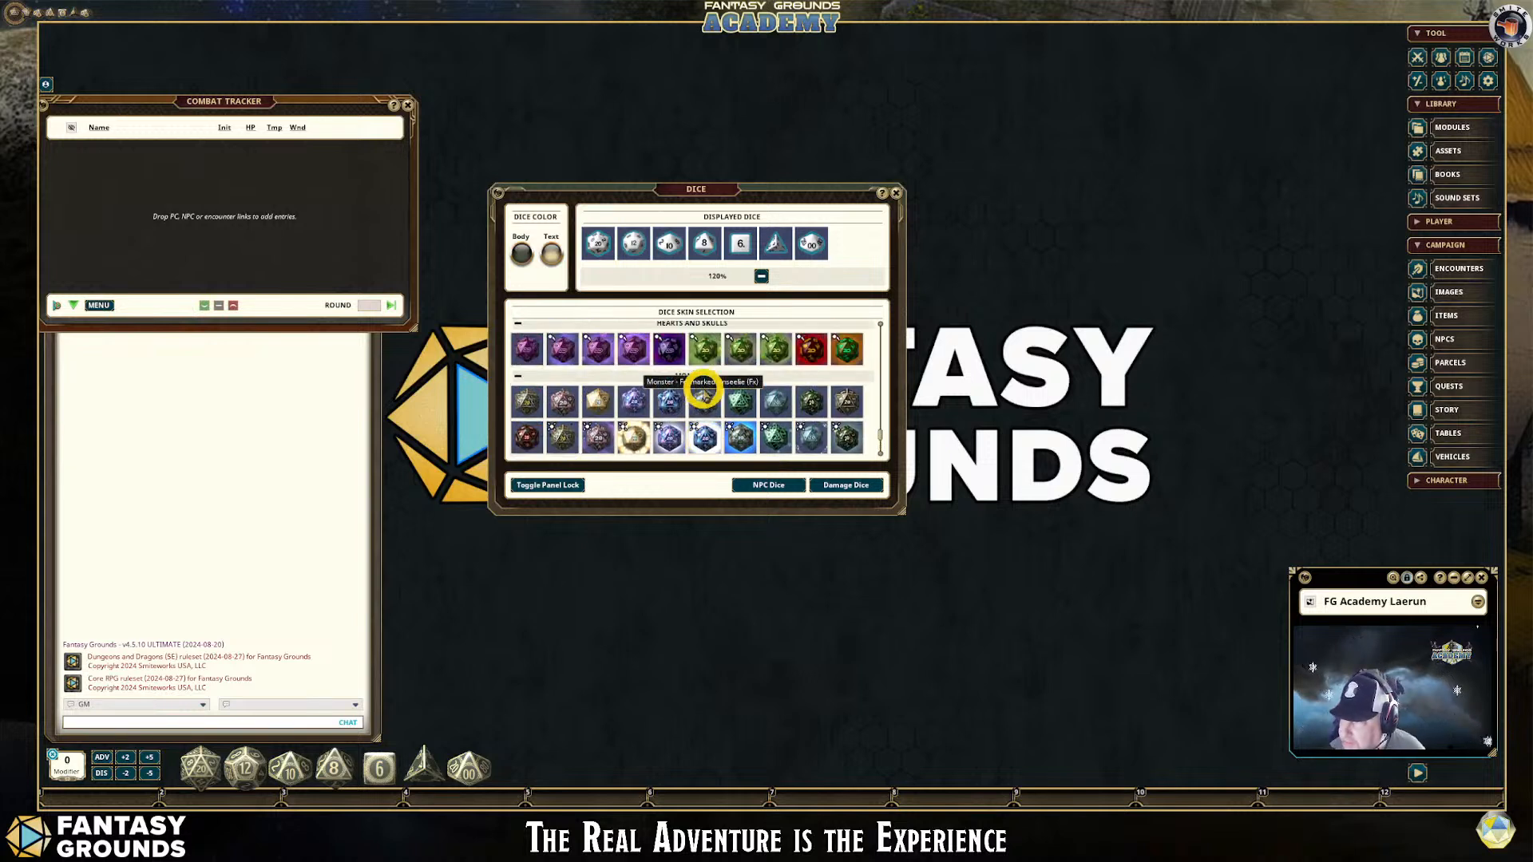
pyautogui.scroll(2, 704, 387)
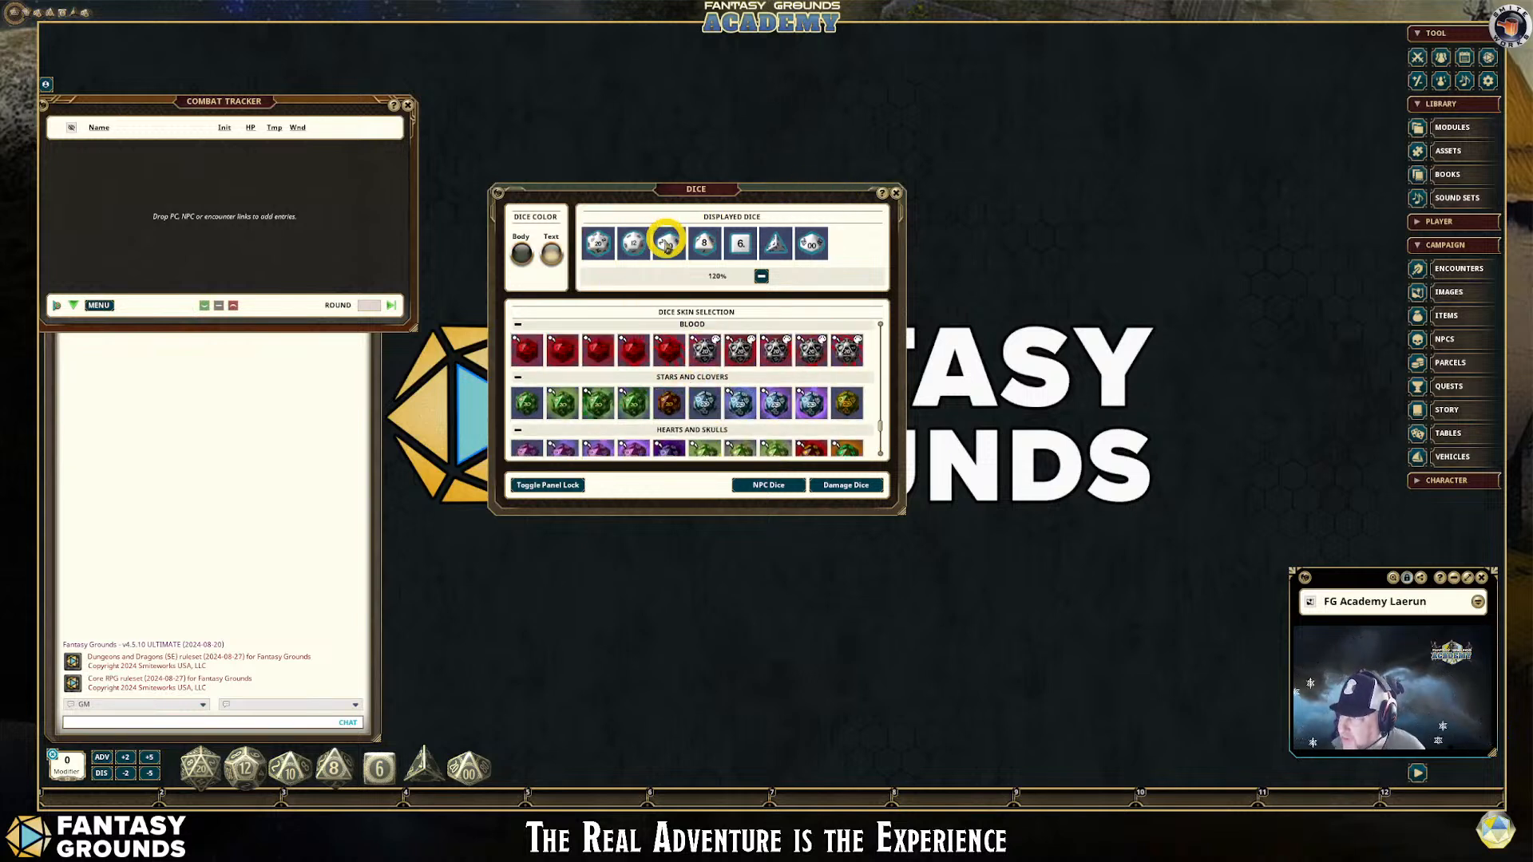
pyautogui.scroll(3, 521, 399)
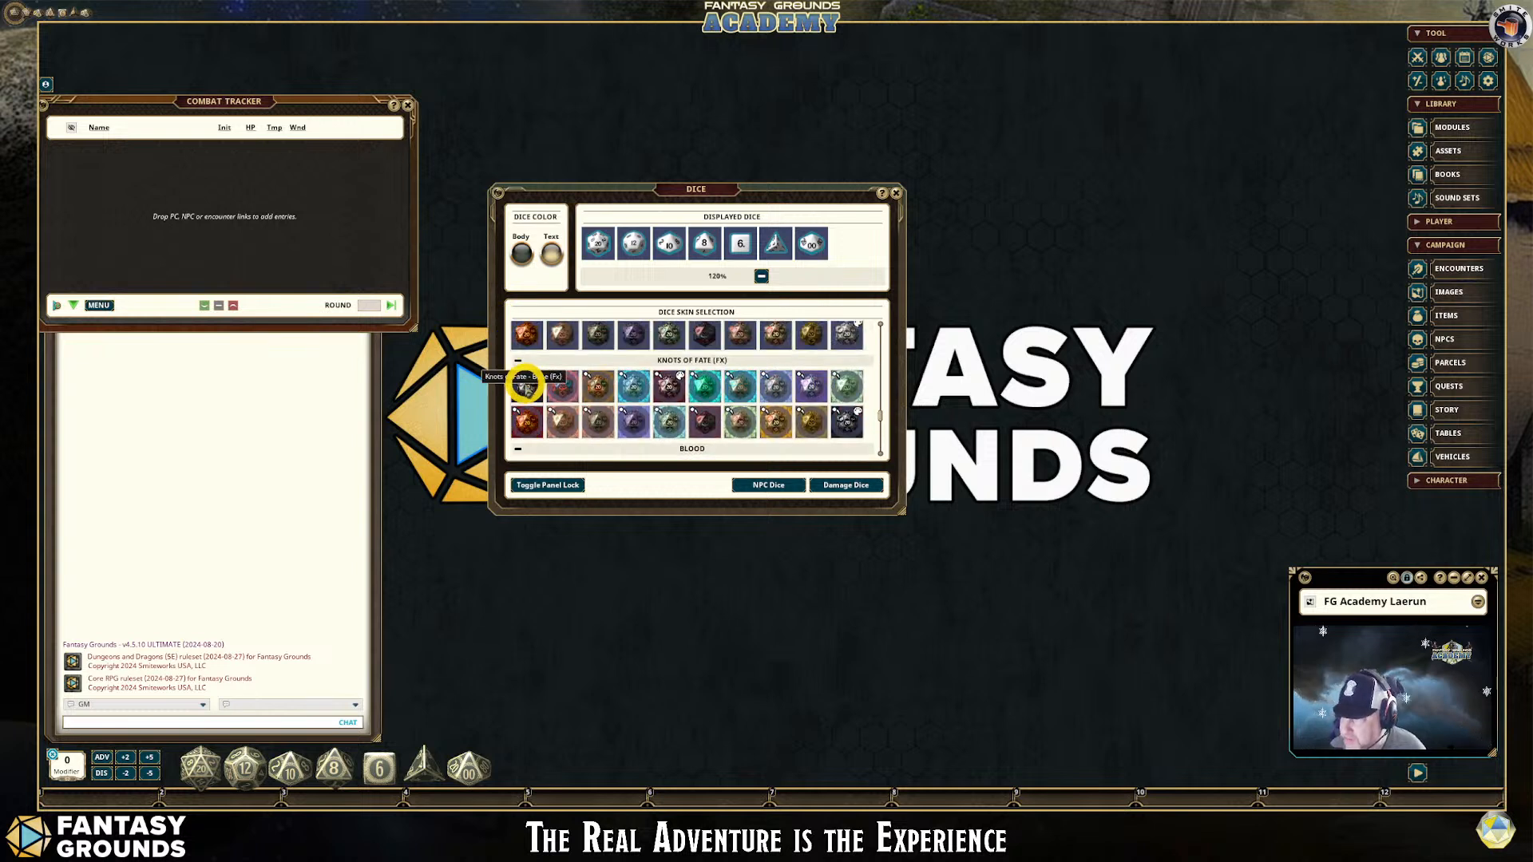
pyautogui.scroll(1, 525, 385)
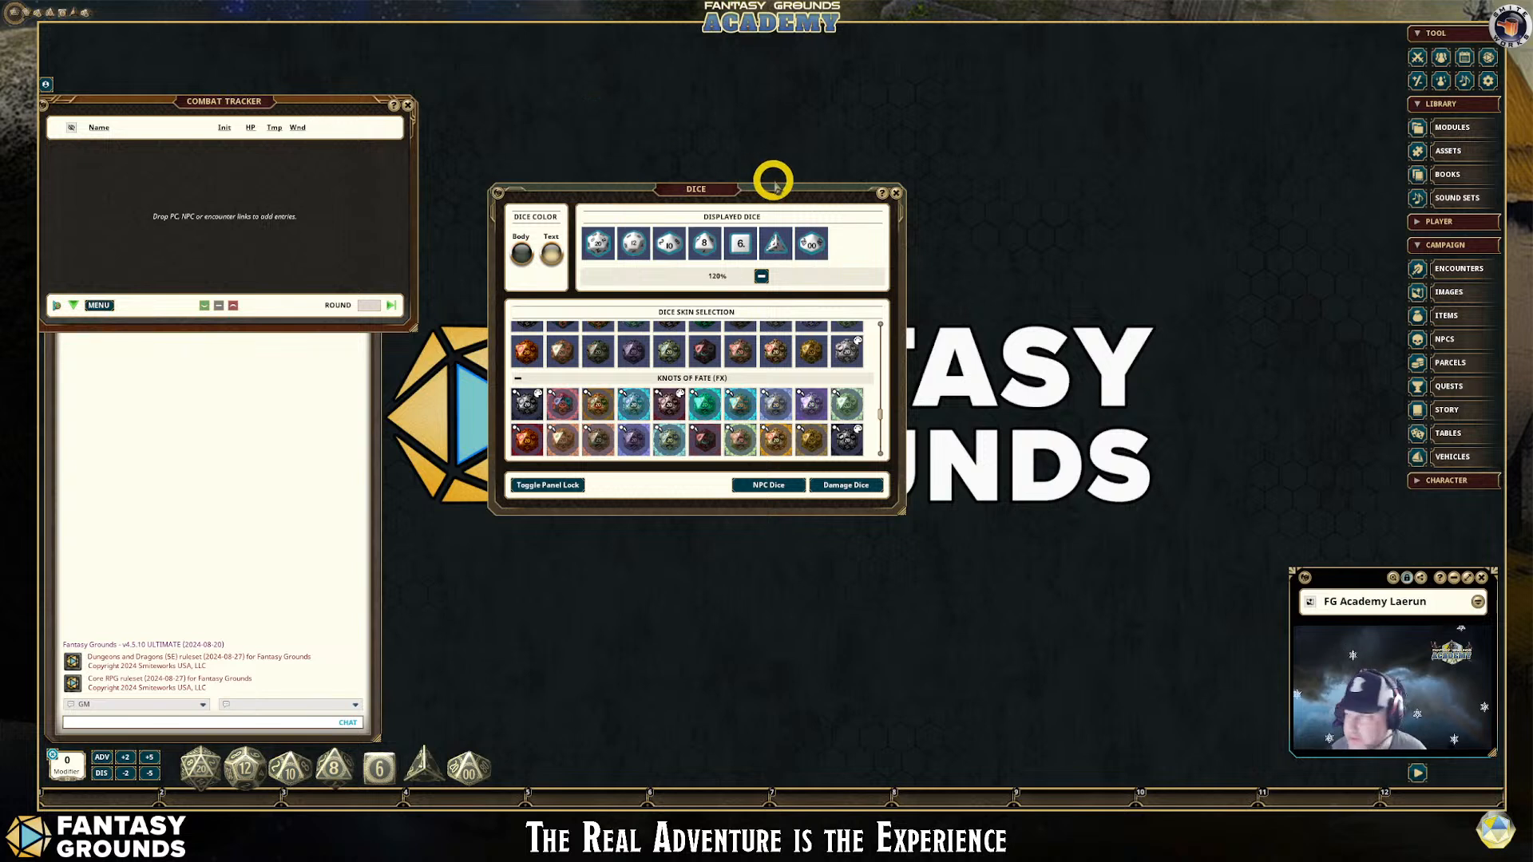
pyautogui.click(900, 194)
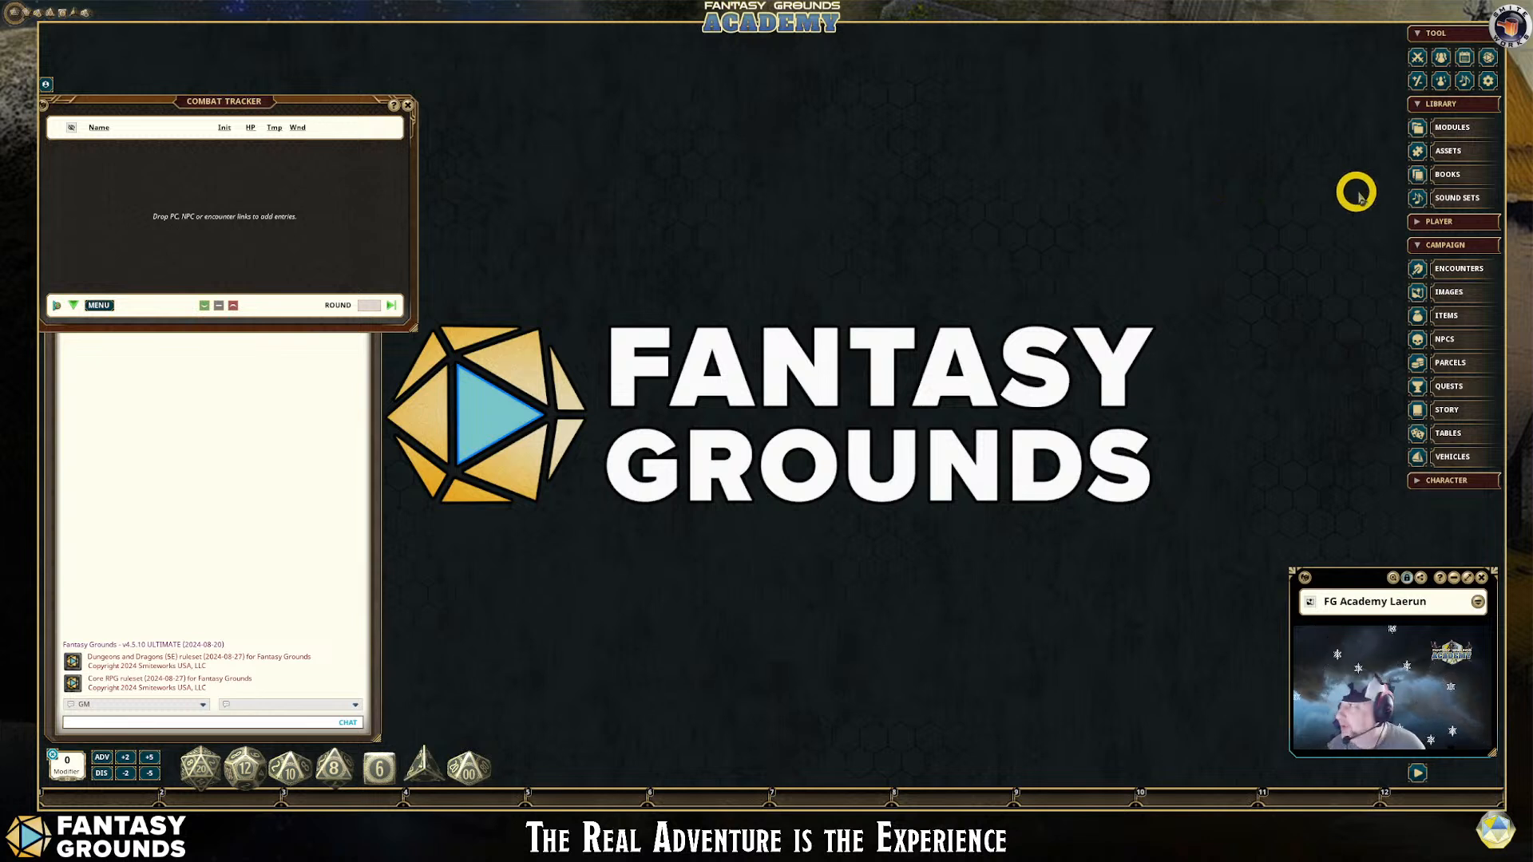
# Open the asset library, filter its images from the home level by "FG" and enlarge the assets window
pyautogui.click(1457, 151)
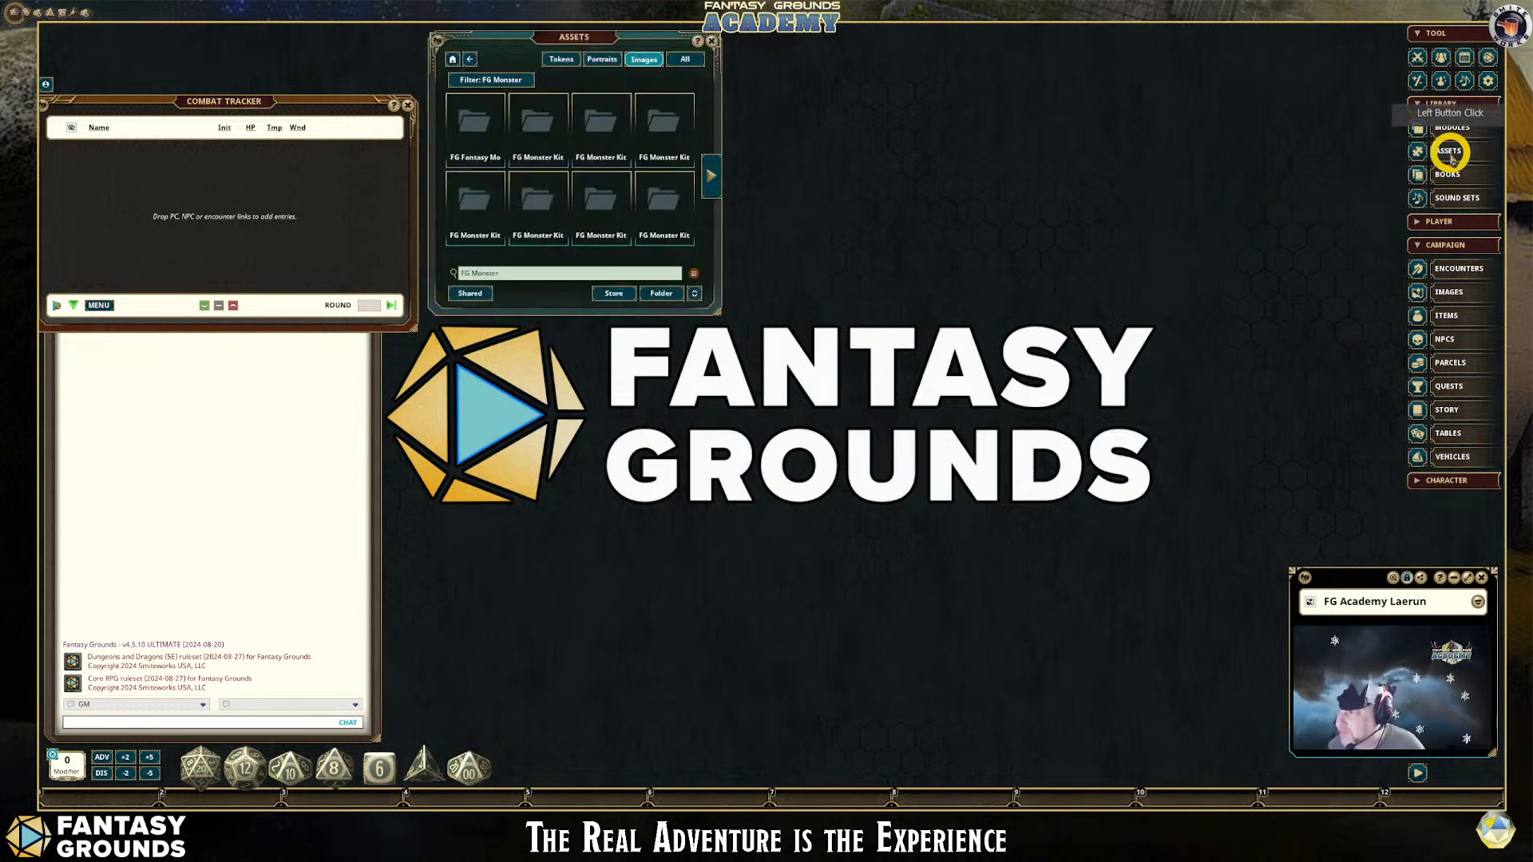
pyautogui.moveTo(584, 32); pyautogui.dragTo(592, 83)
pyautogui.click(476, 110)
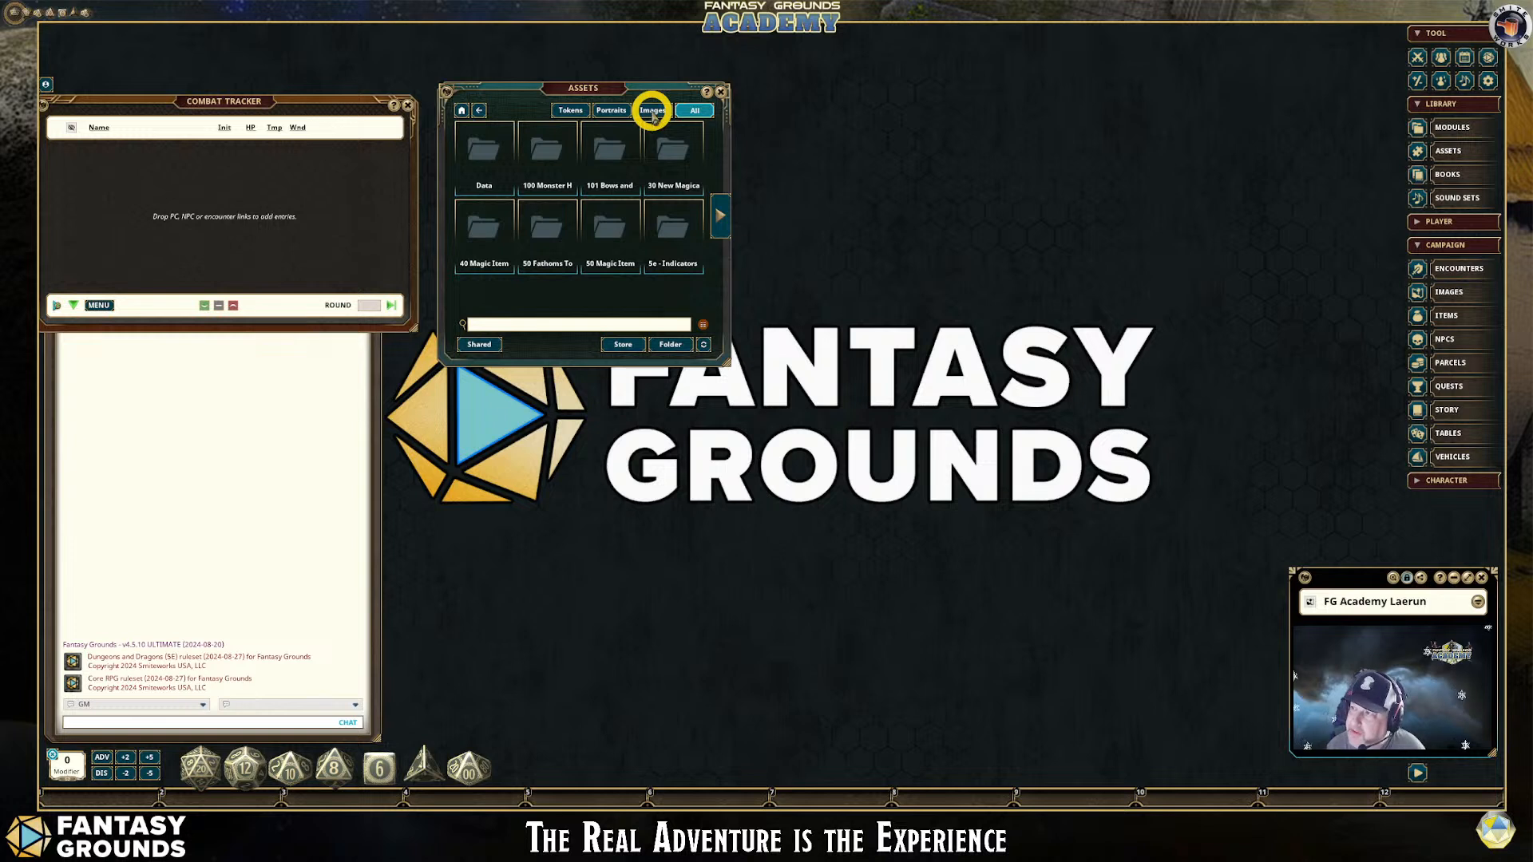
pyautogui.click(652, 111)
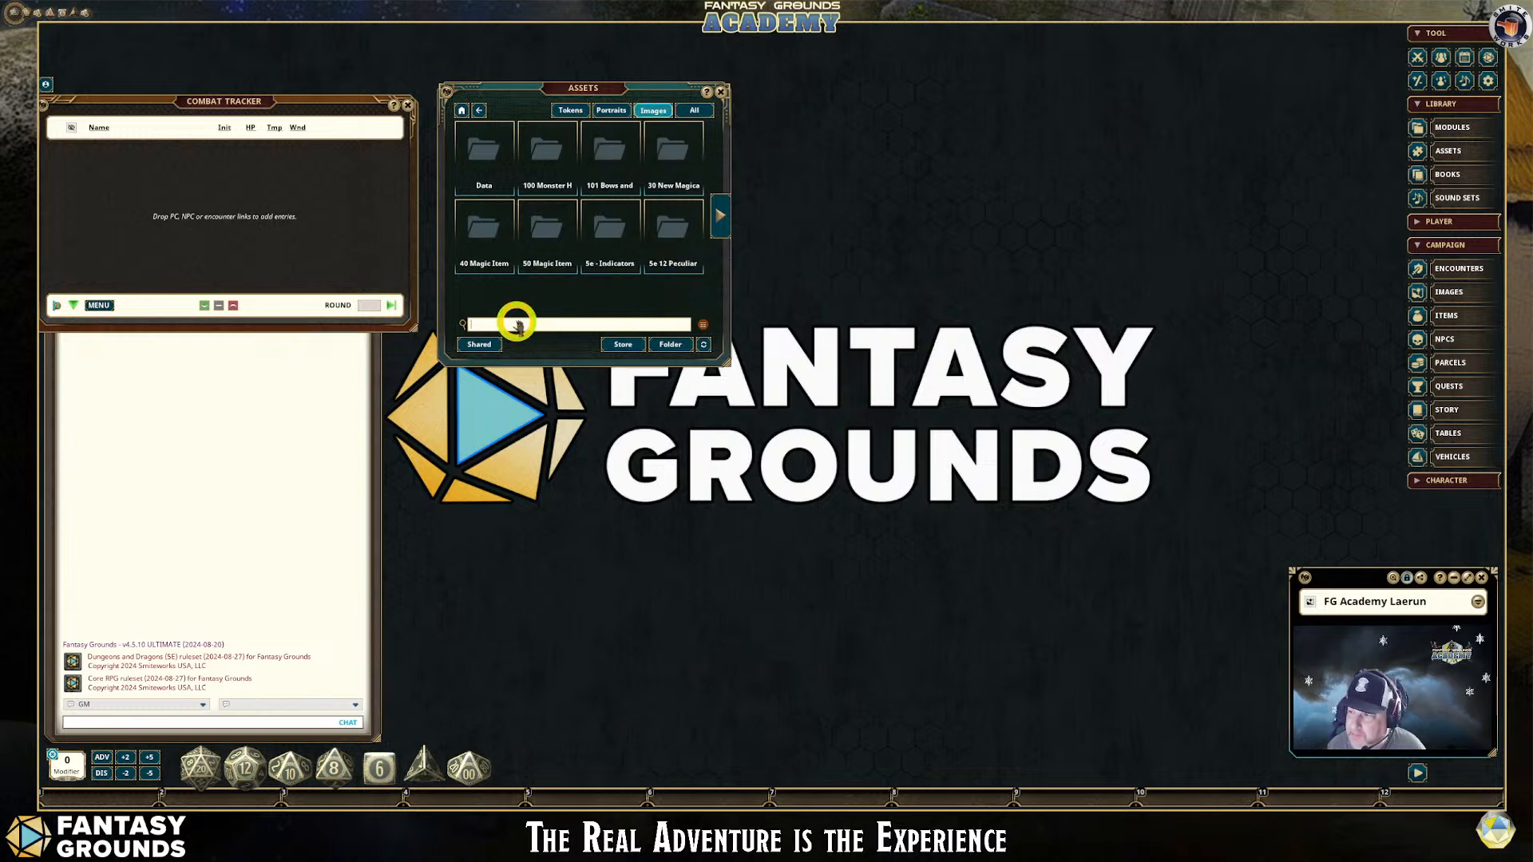
pyautogui.click(517, 323)
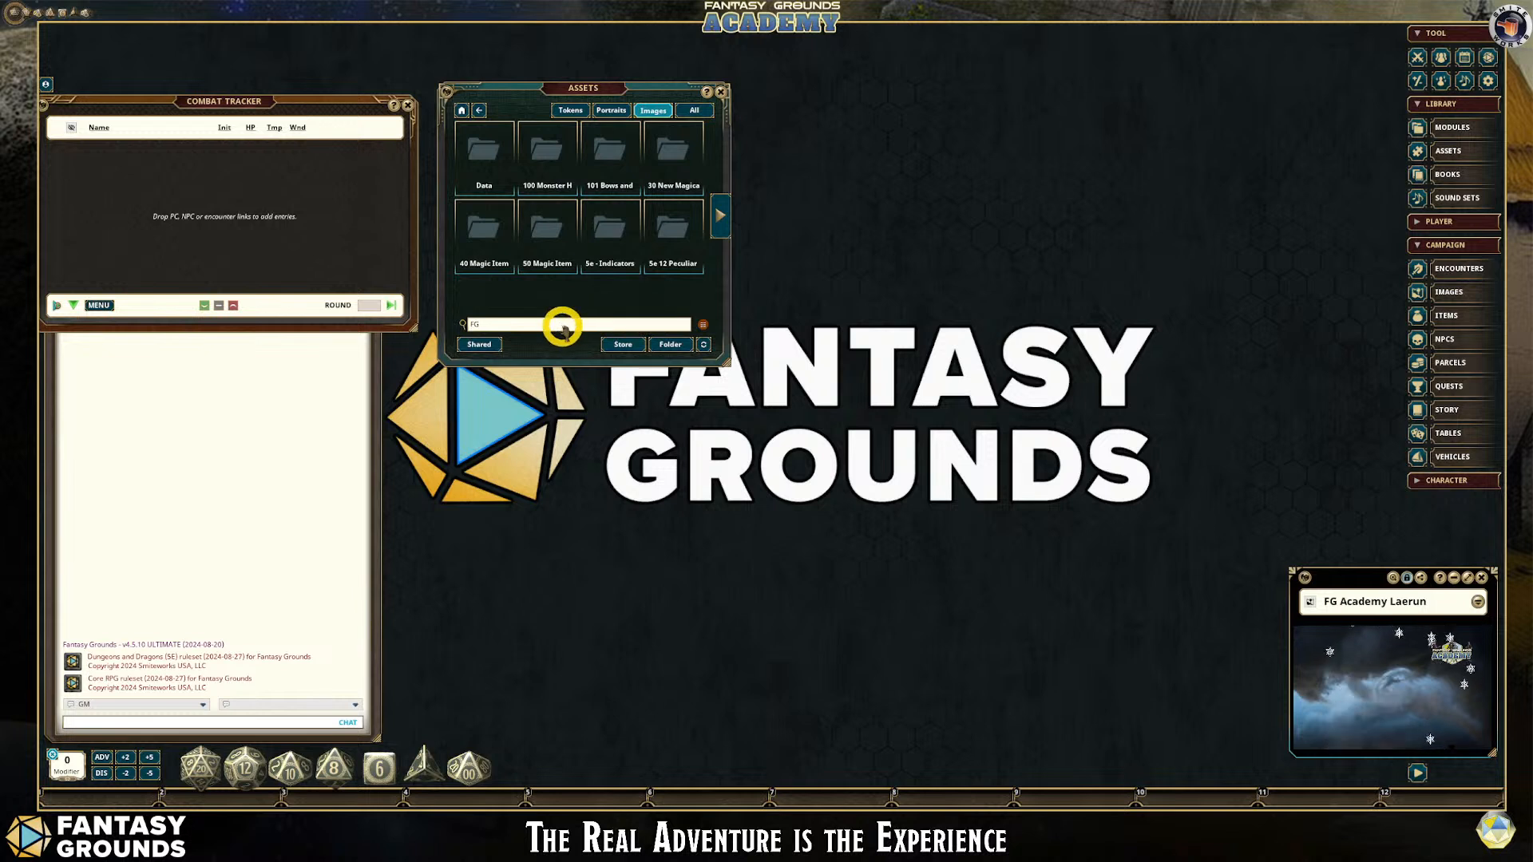
pyautogui.press('Return')
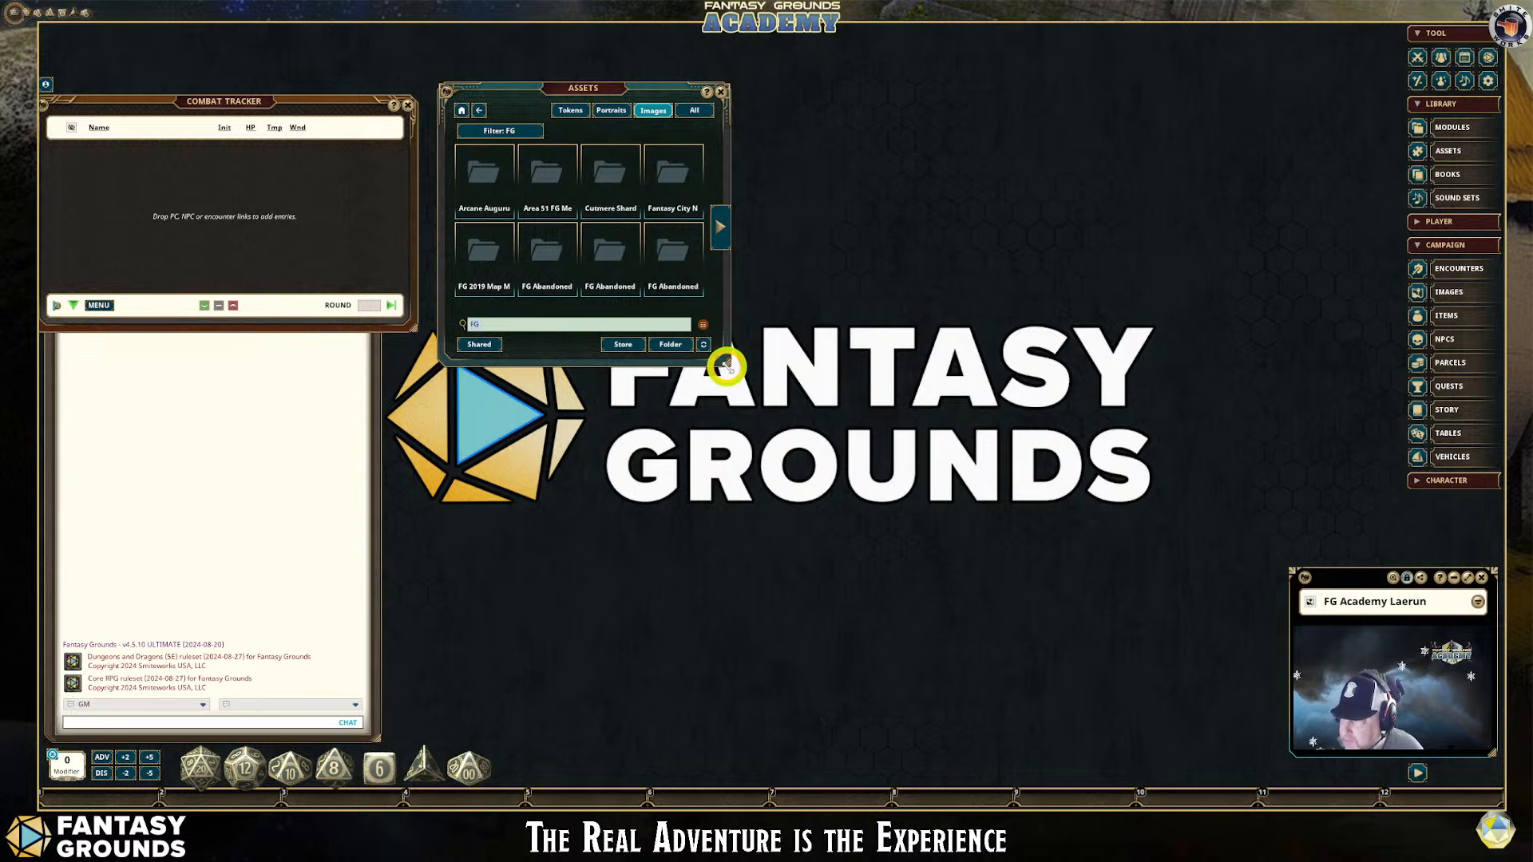
pyautogui.moveTo(726, 366); pyautogui.dragTo(1026, 675)
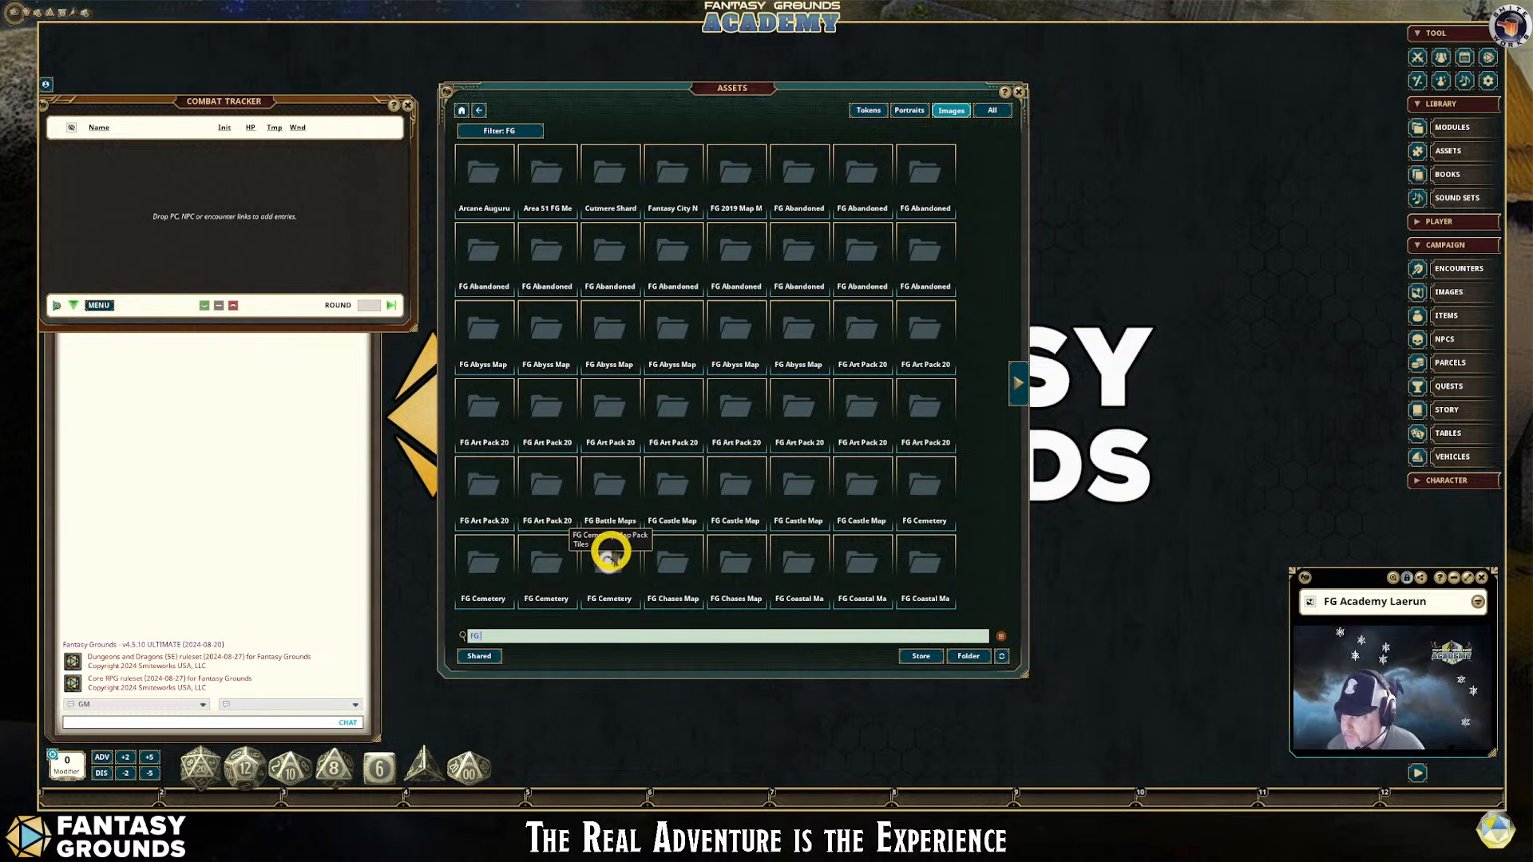
# Narrow the image asset filter to "FG Monster" and open the Token frames folder of the FG Monster Kit
pyautogui.click(503, 634)
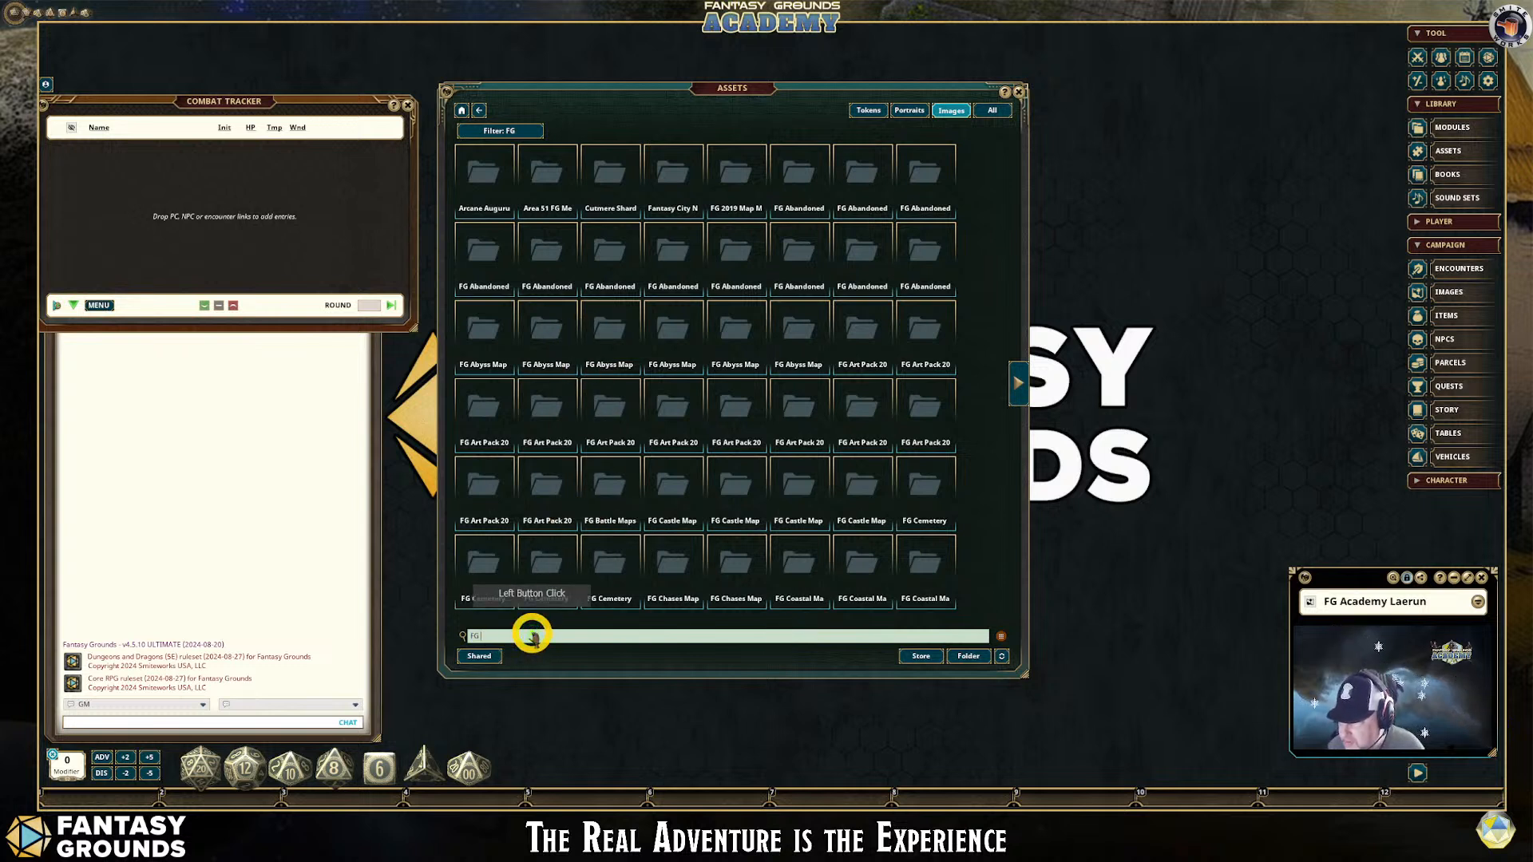
pyautogui.write('M')
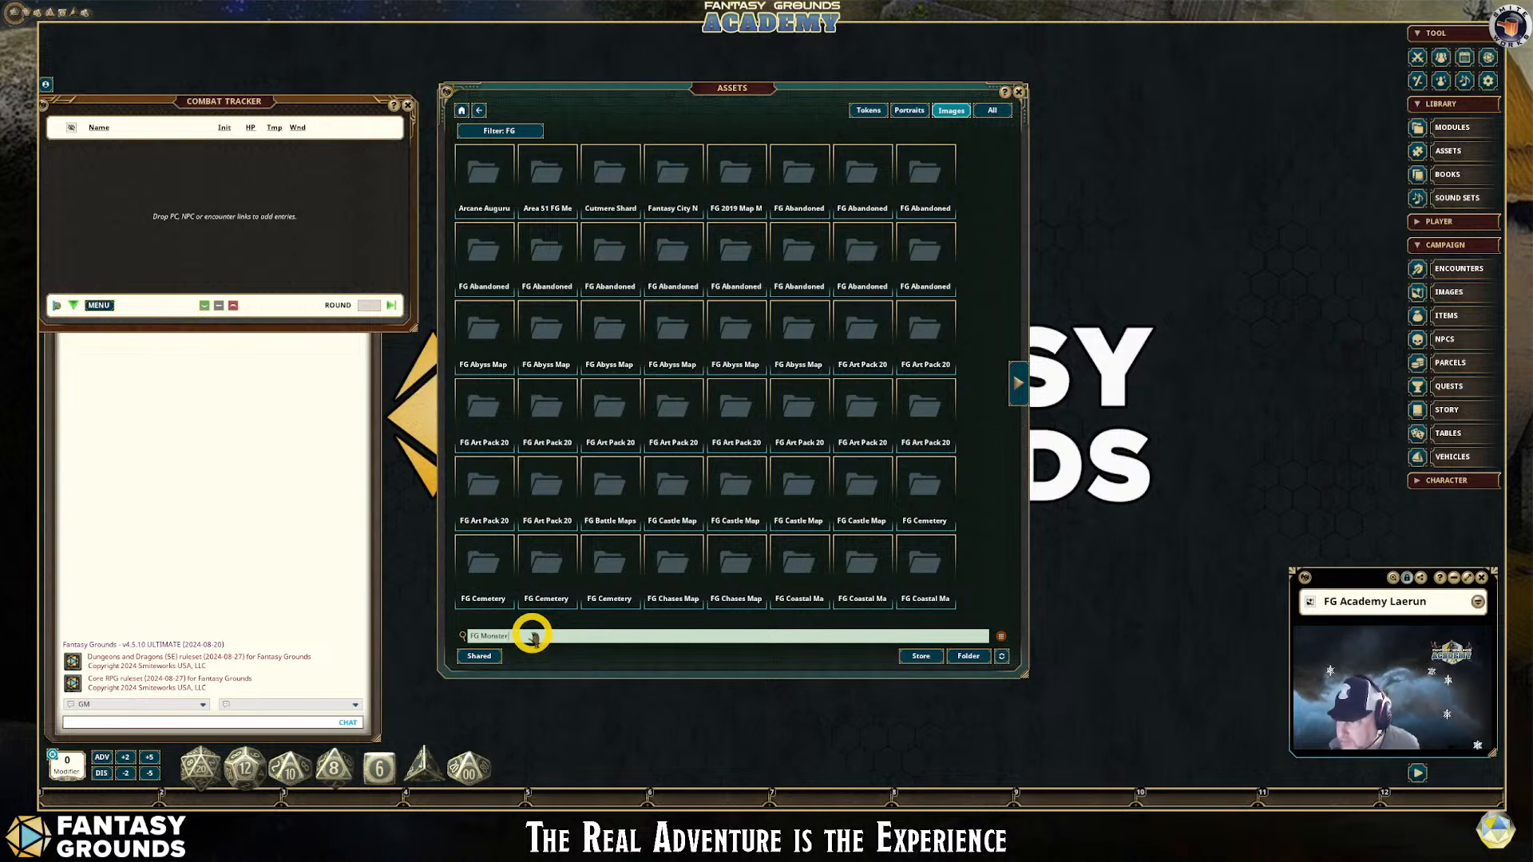
pyautogui.write('onster')
pyautogui.press('Return')
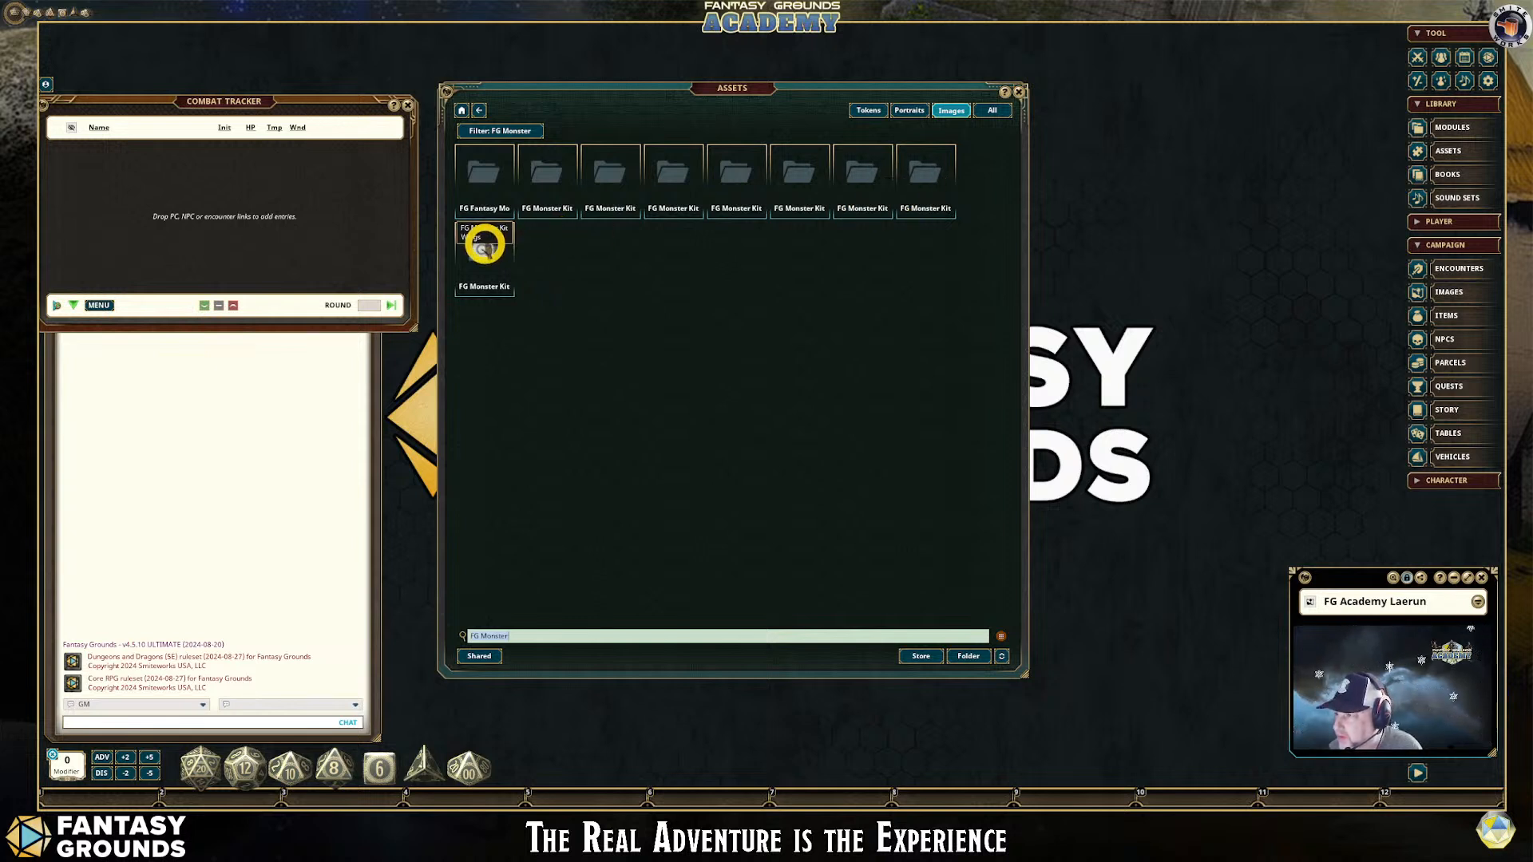
pyautogui.click(862, 210)
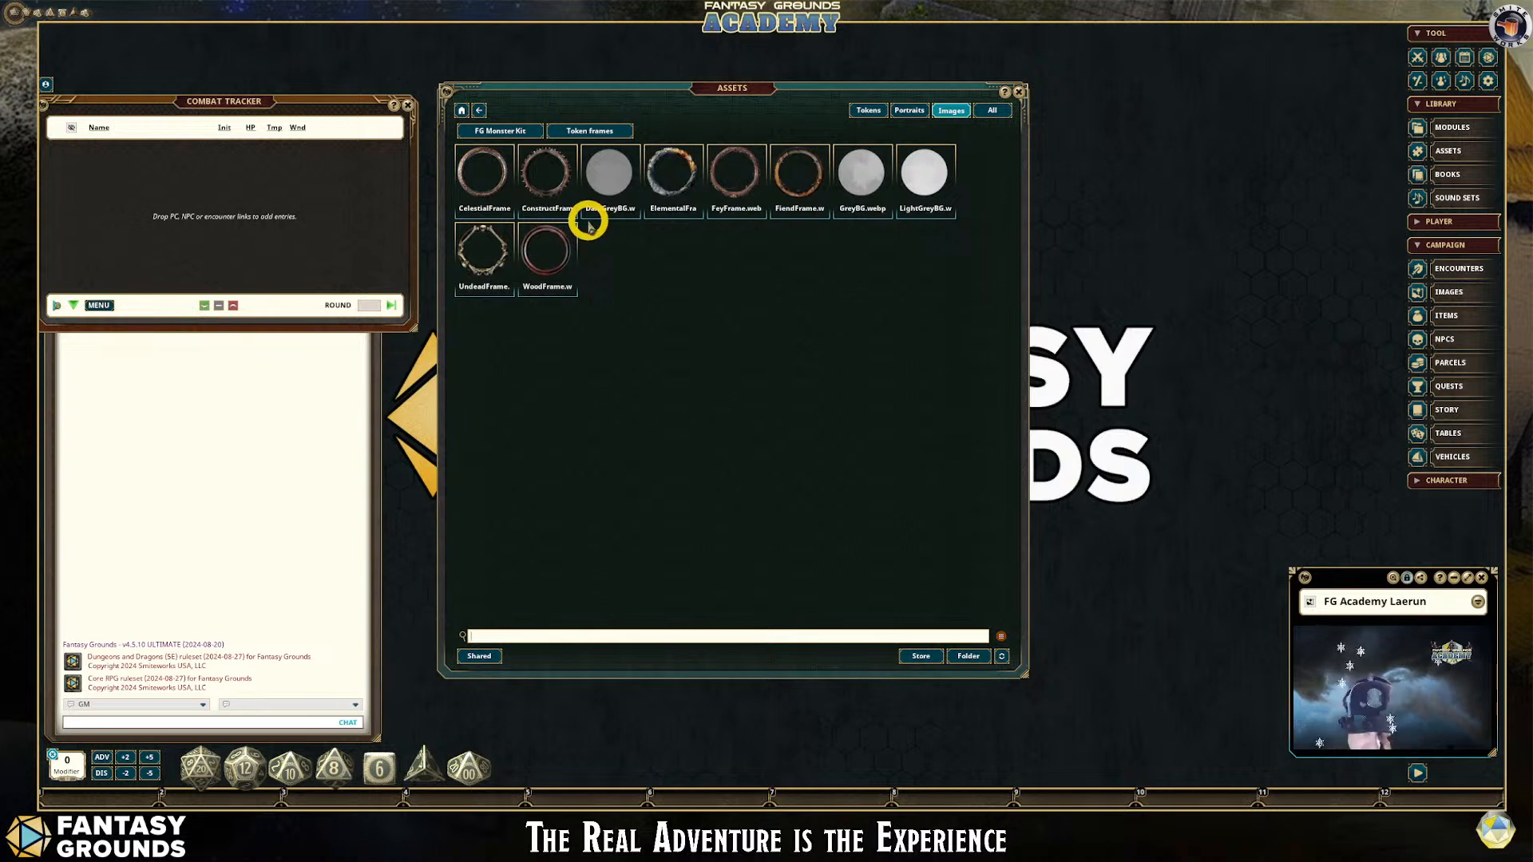
# Create a new campaign image record named Tokens, with the images list placed beside the asset library
pyautogui.moveTo(749, 97); pyautogui.dragTo(609, 96)
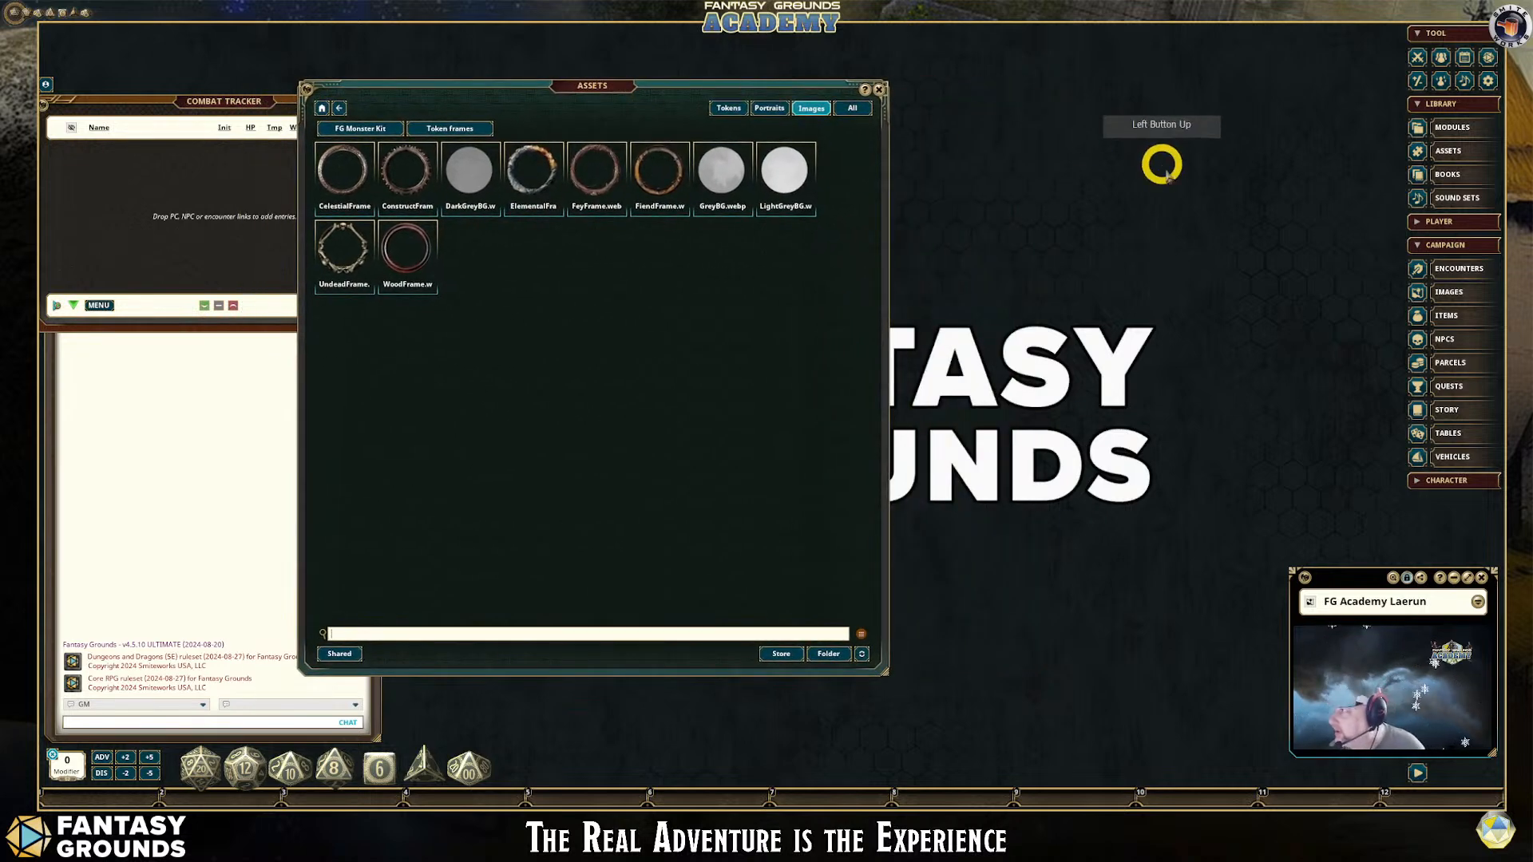
pyautogui.click(1456, 298)
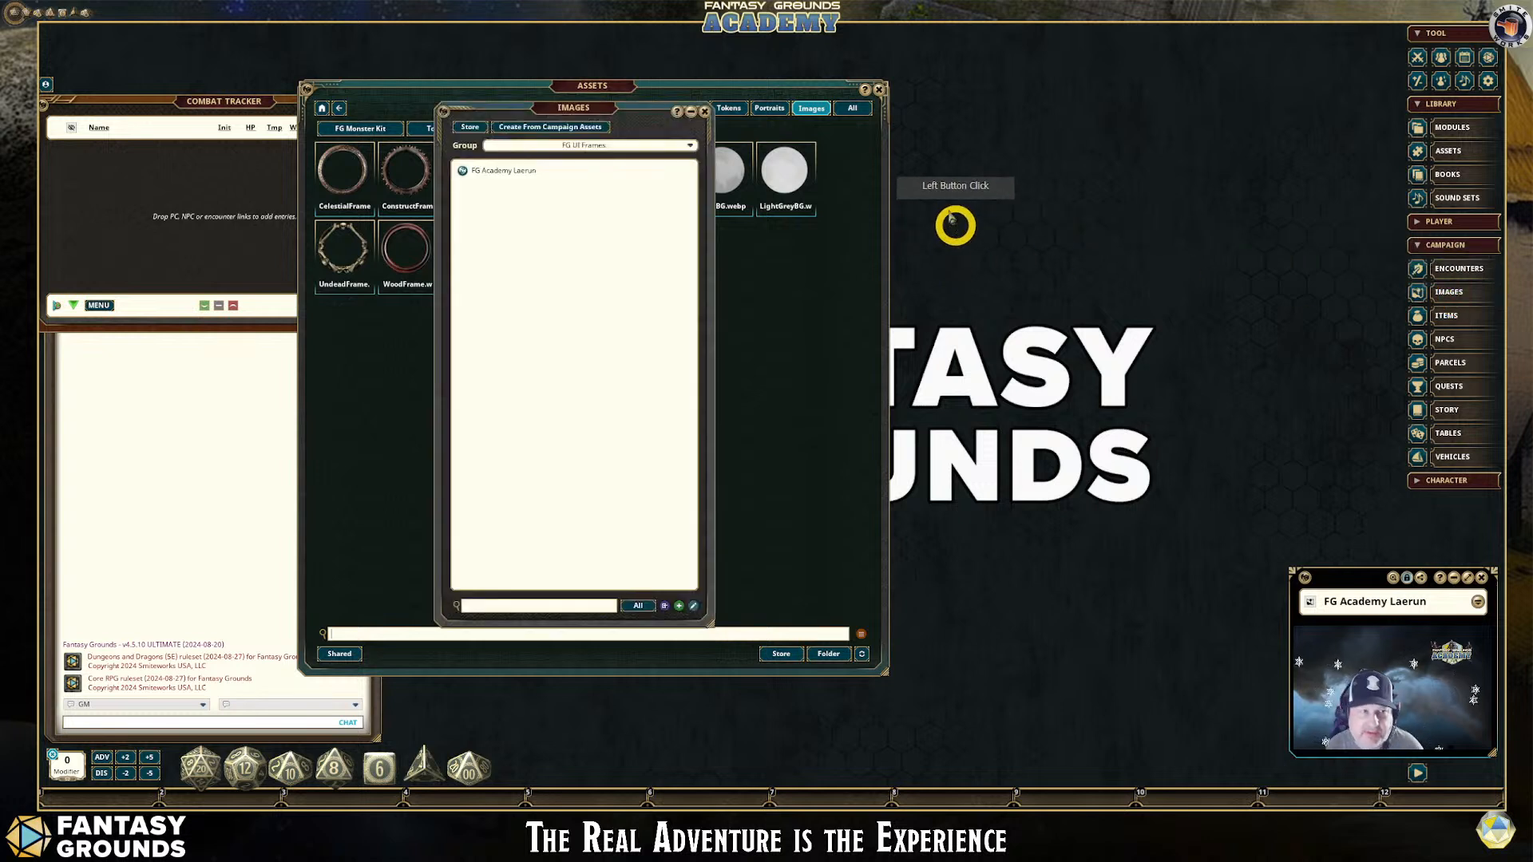
pyautogui.moveTo(597, 105); pyautogui.dragTo(1070, 71)
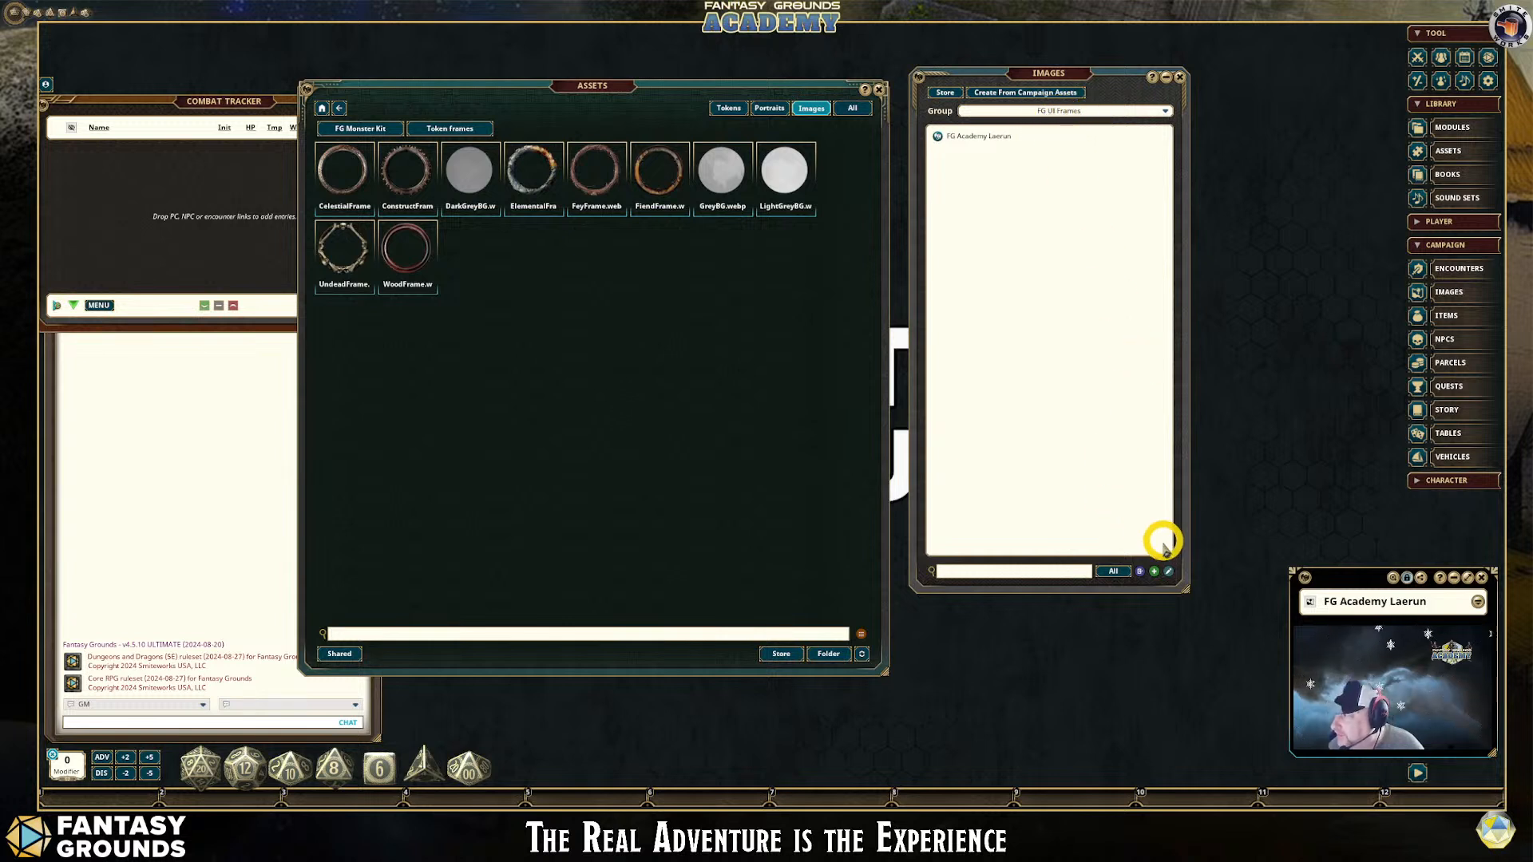
pyautogui.click(1155, 572)
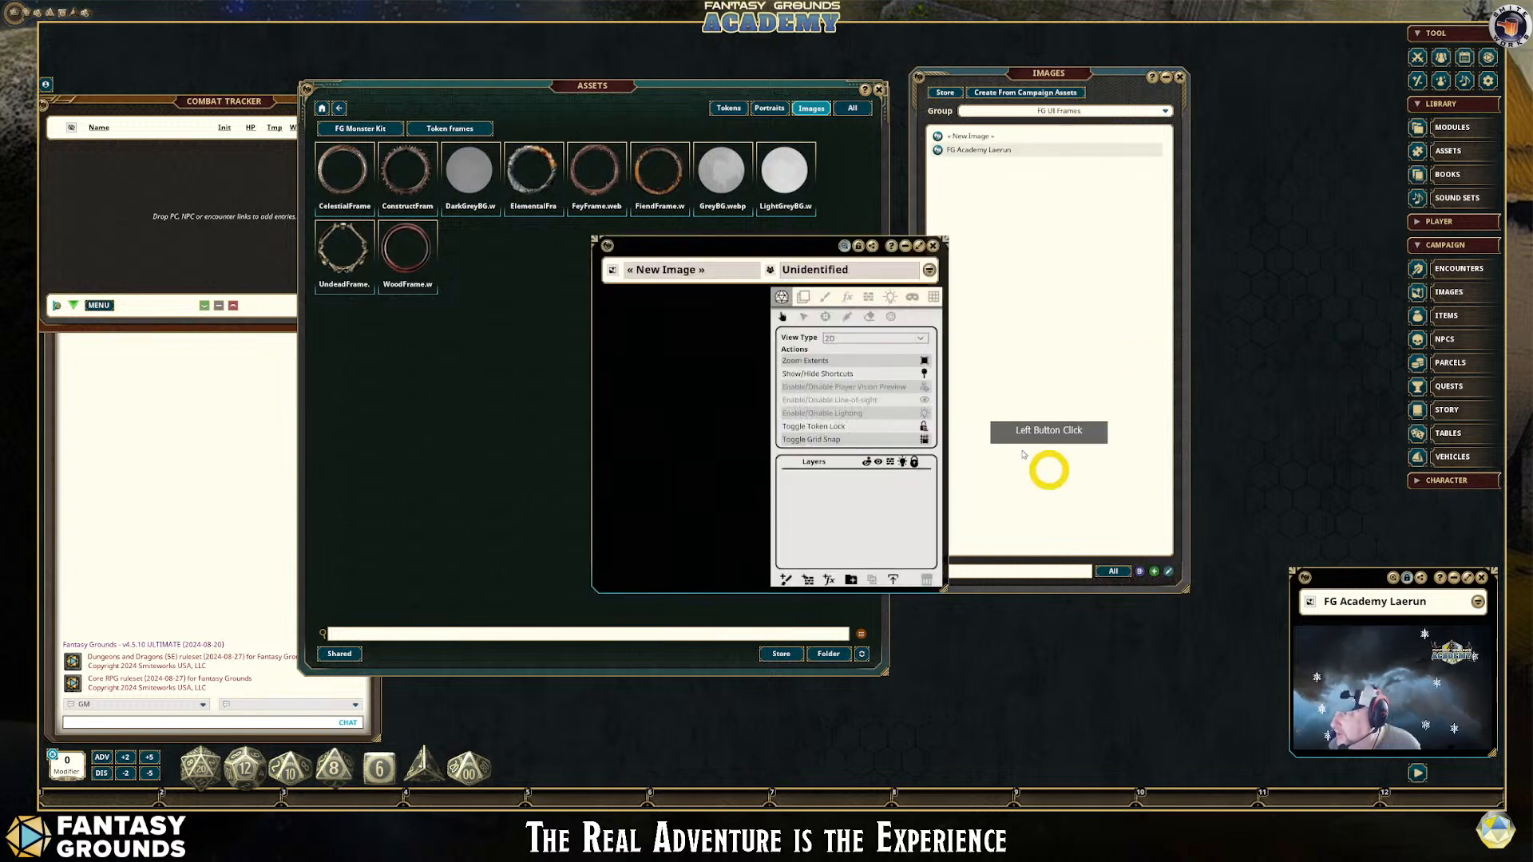
pyautogui.click(715, 273)
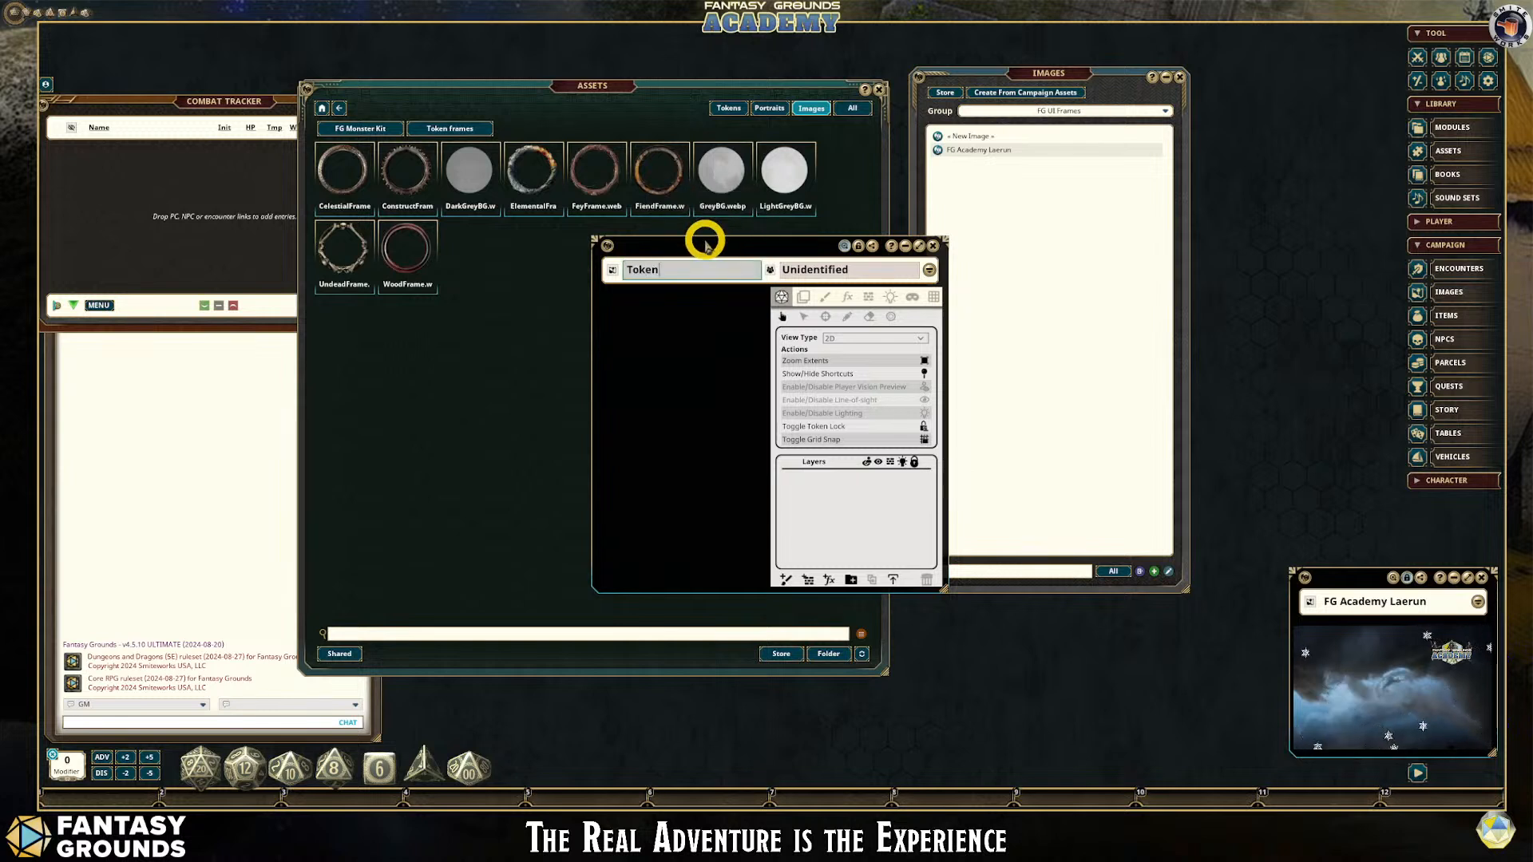
# Enlarge and reposition the Tokens image window, and bring the asset library back in front of it
pyautogui.moveTo(729, 249); pyautogui.dragTo(862, 95)
pyautogui.moveTo(954, 428); pyautogui.dragTo(1206, 638)
pyautogui.moveTo(730, 90); pyautogui.dragTo(614, 181)
pyautogui.click(578, 86)
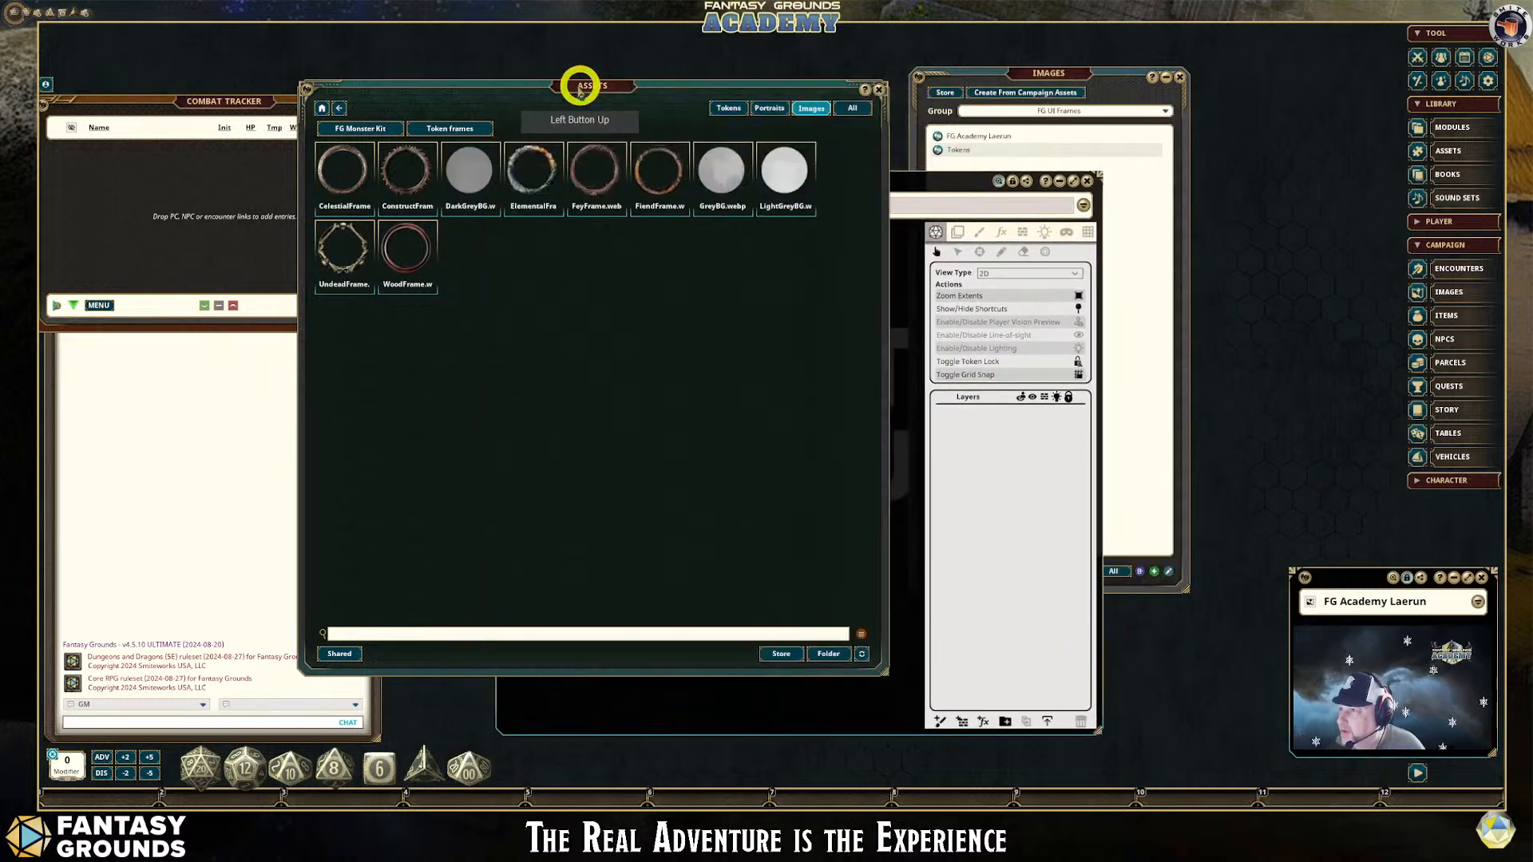
# View the backgrounds in the FG Monster Kit and return to the kit's folder overview
pyautogui.click(383, 128)
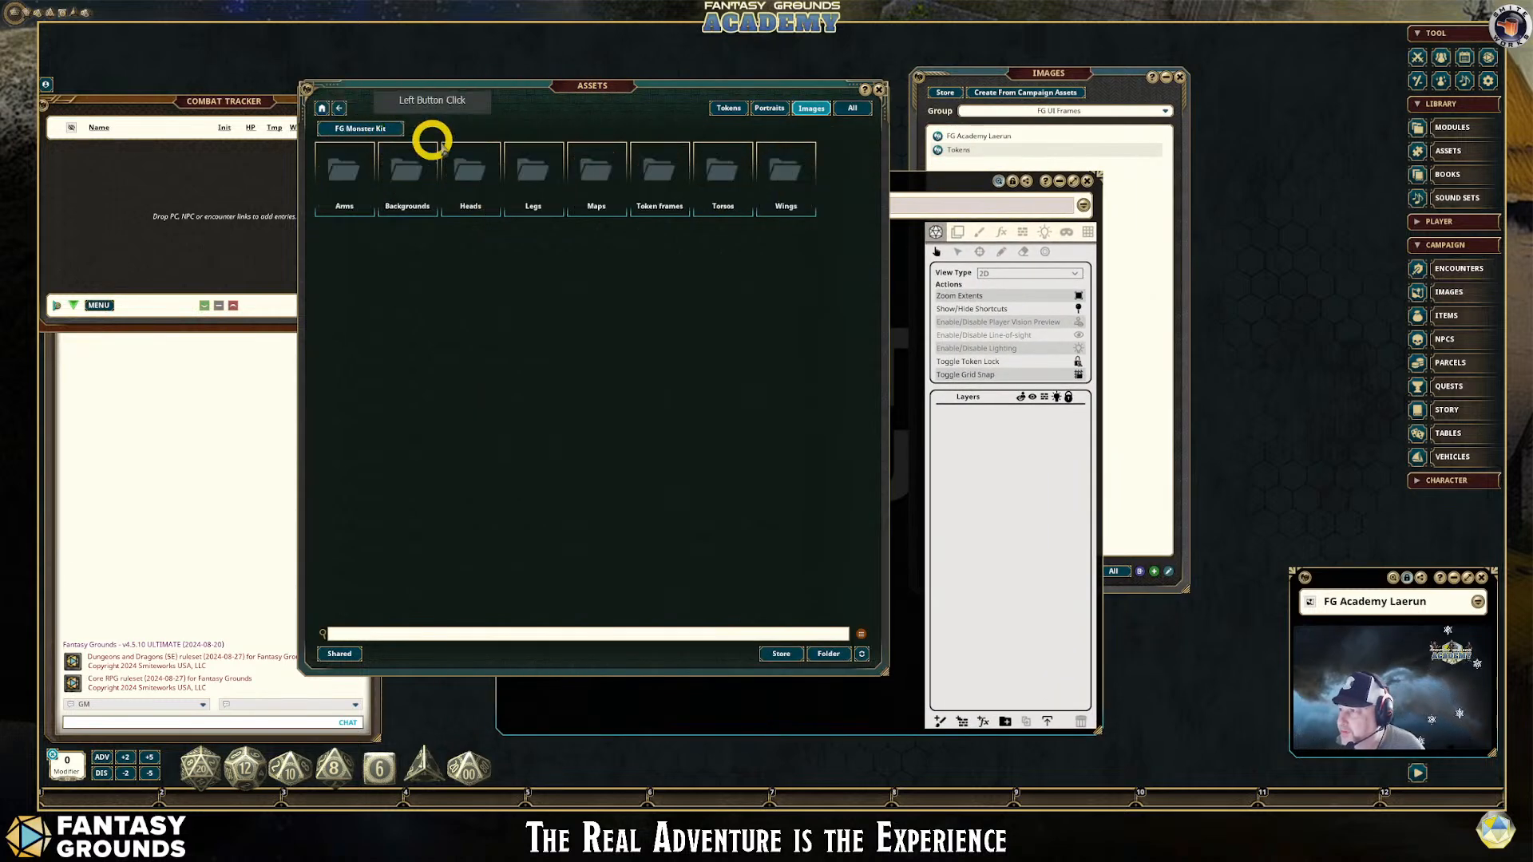
pyautogui.click(705, 185)
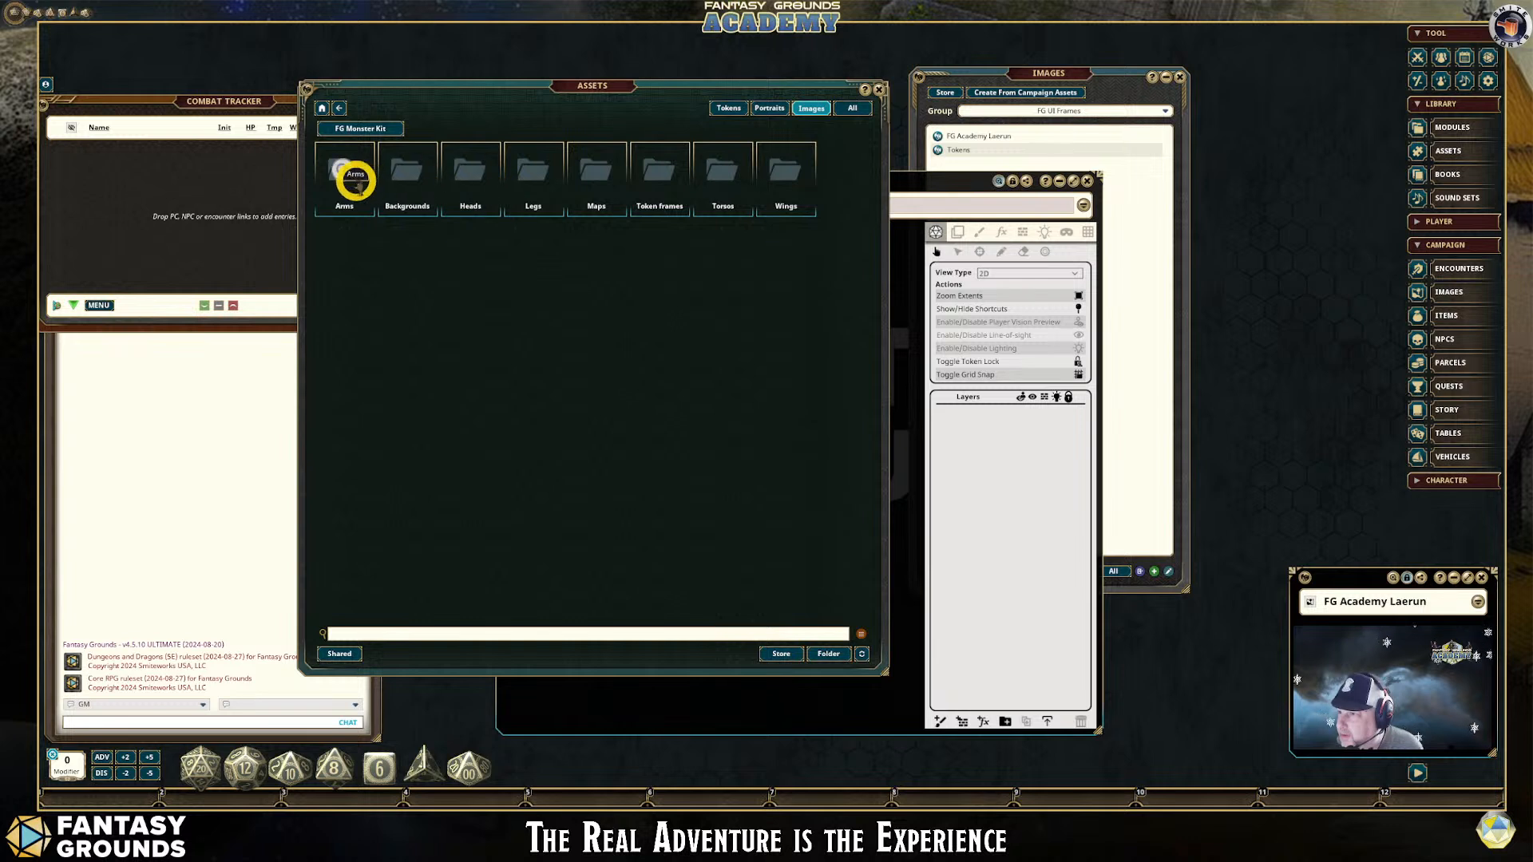
pyautogui.click(399, 175)
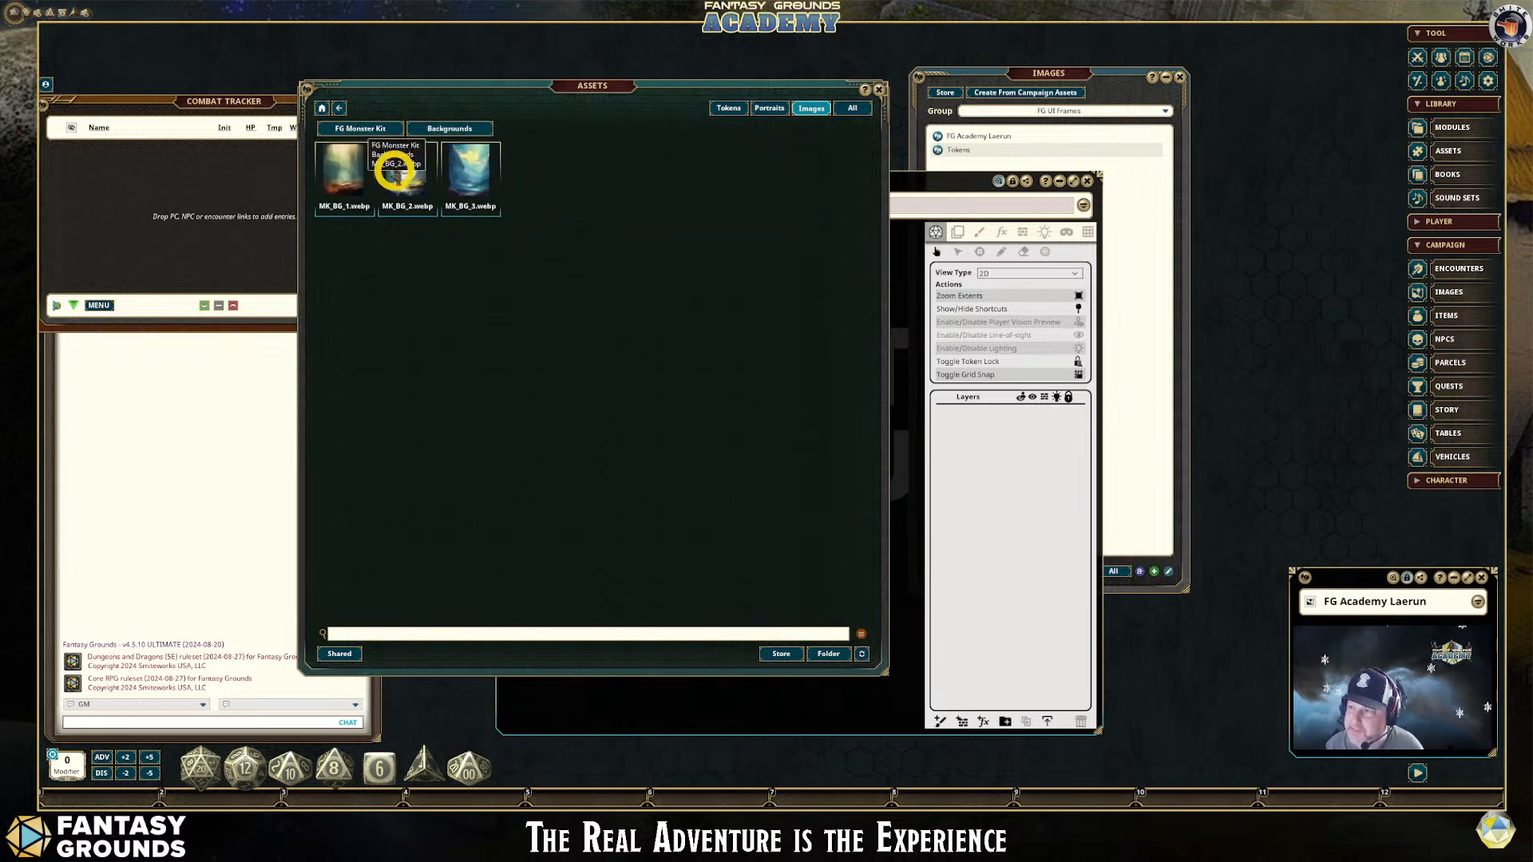
pyautogui.click(339, 109)
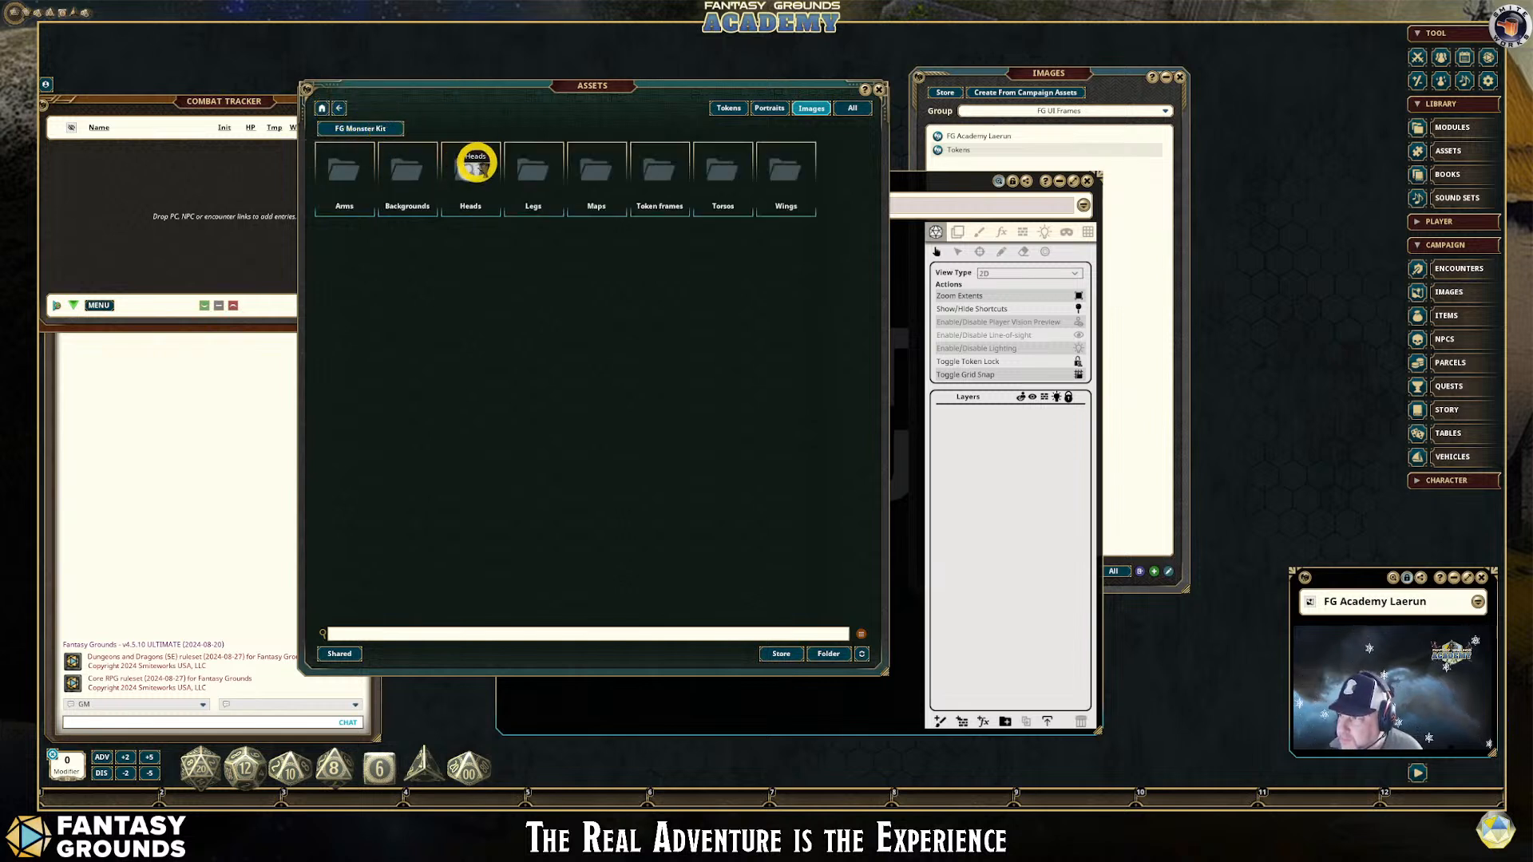
# Open the FG Monster Kit's Torsos folder and preview Torso_9, Torso_8 and Torso_6, closing each preview
pyautogui.click(736, 173)
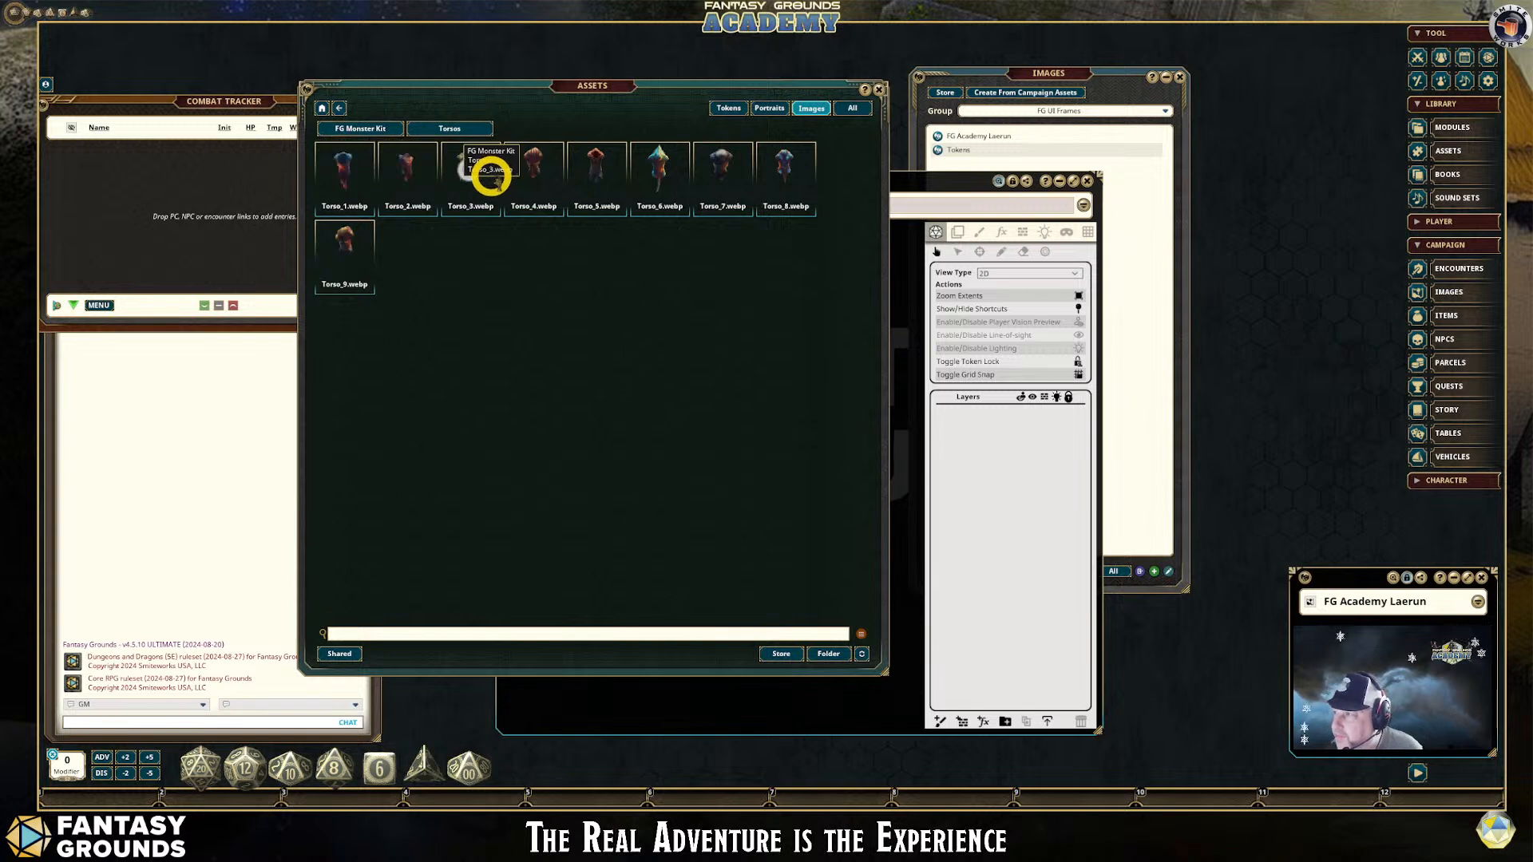
pyautogui.click(341, 238)
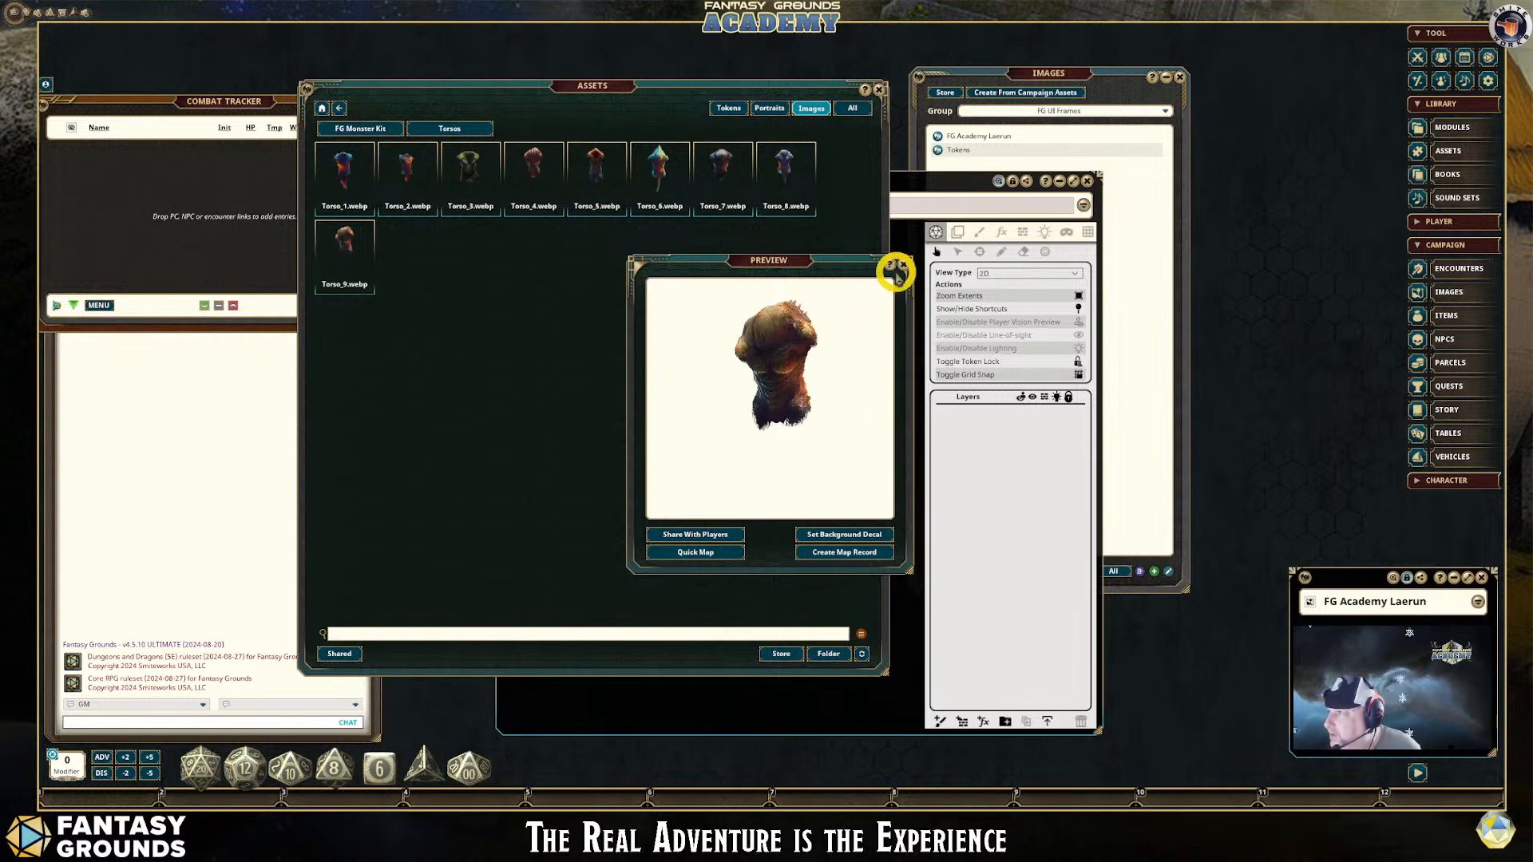
pyautogui.click(902, 264)
pyautogui.click(785, 181)
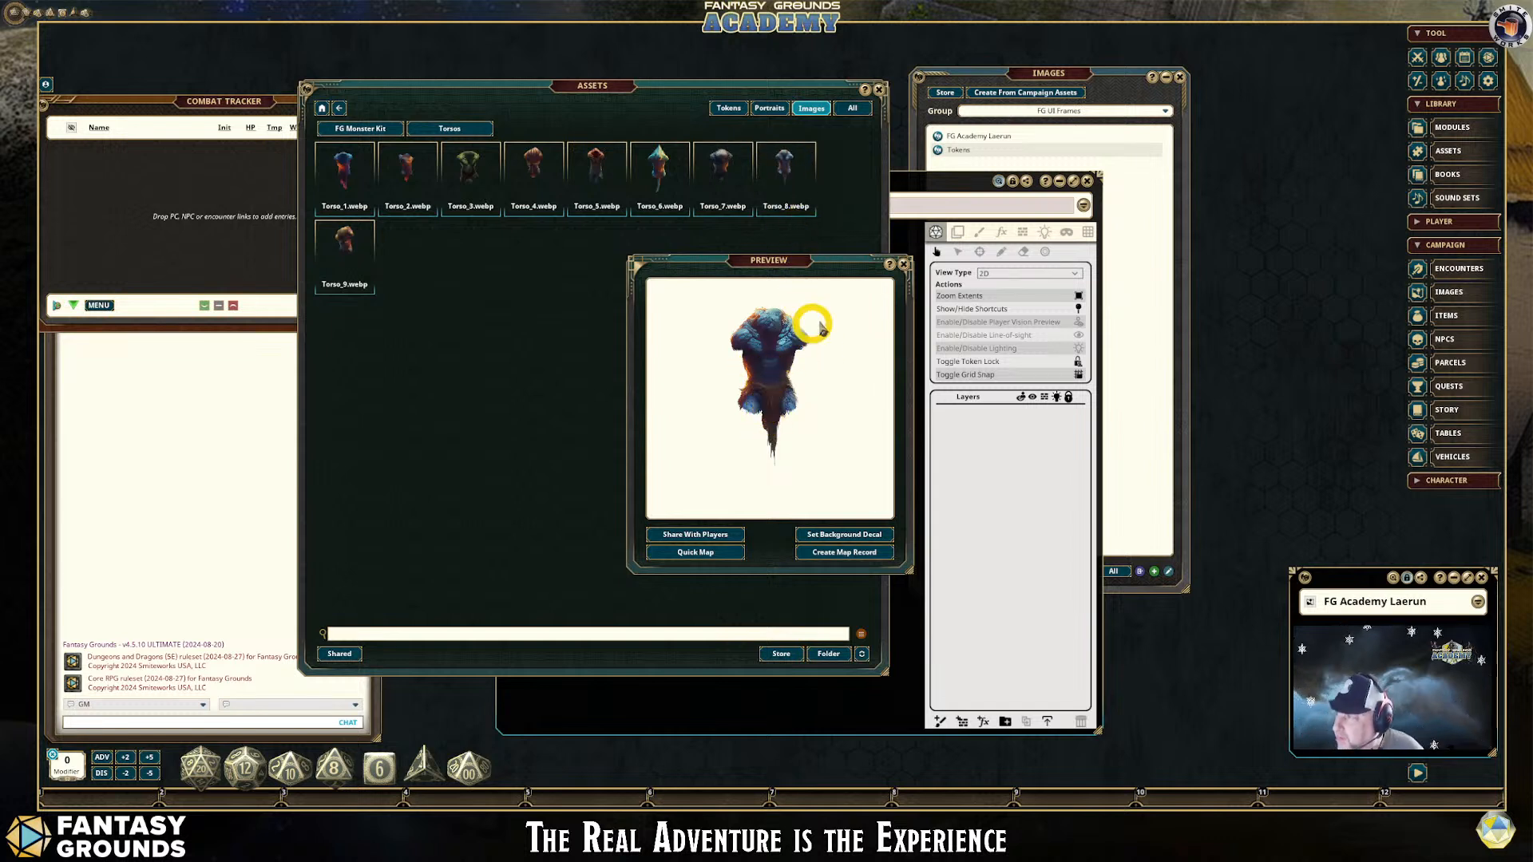
pyautogui.click(903, 267)
pyautogui.click(655, 170)
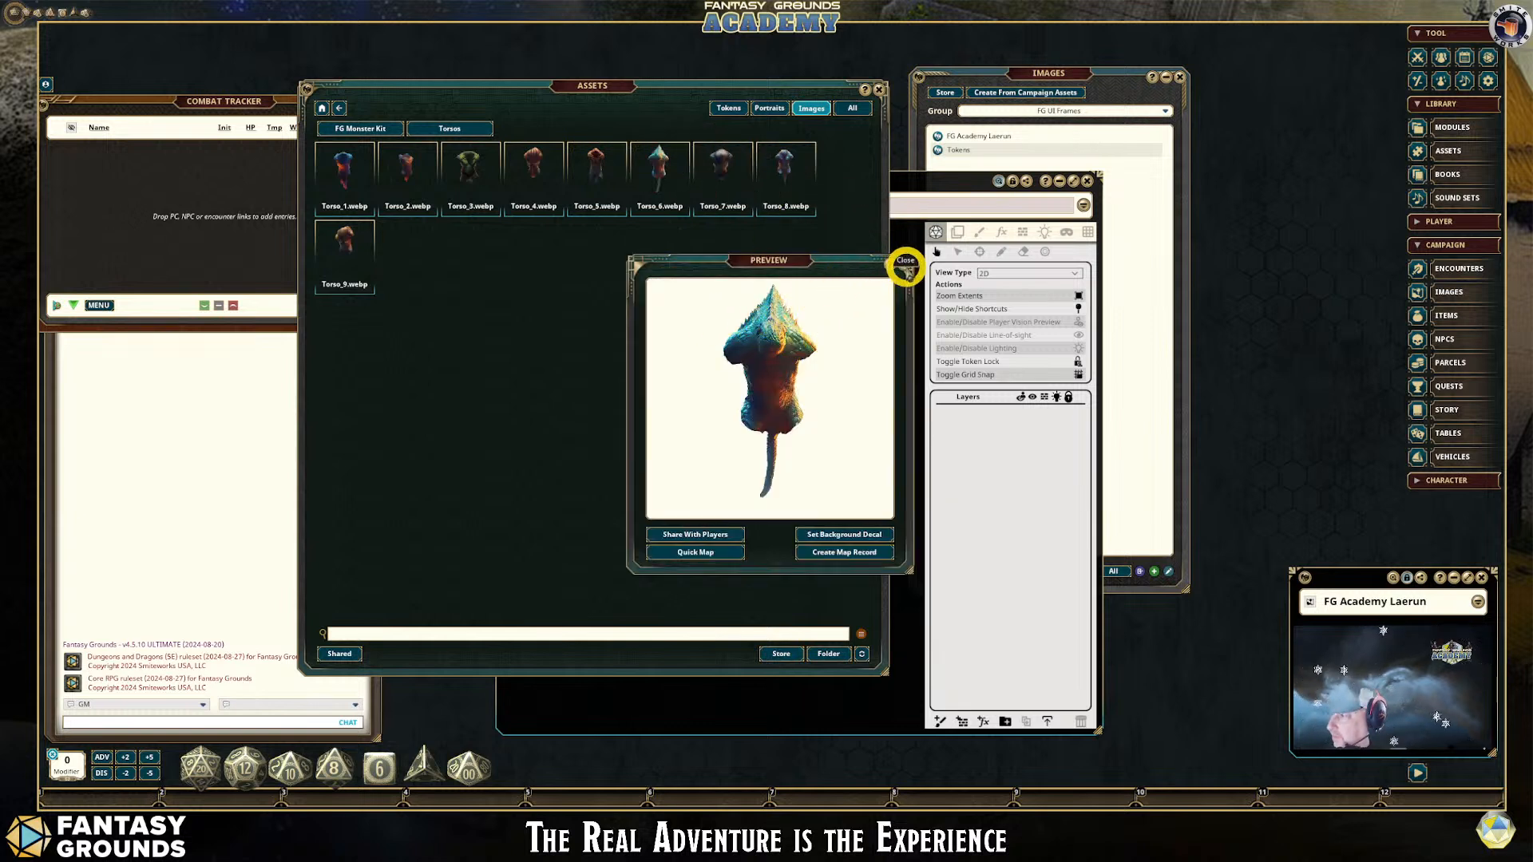
pyautogui.click(905, 270)
# Arrange the asset library and the Tokens image window side by side without overlap
pyautogui.moveTo(581, 96); pyautogui.dragTo(334, 77)
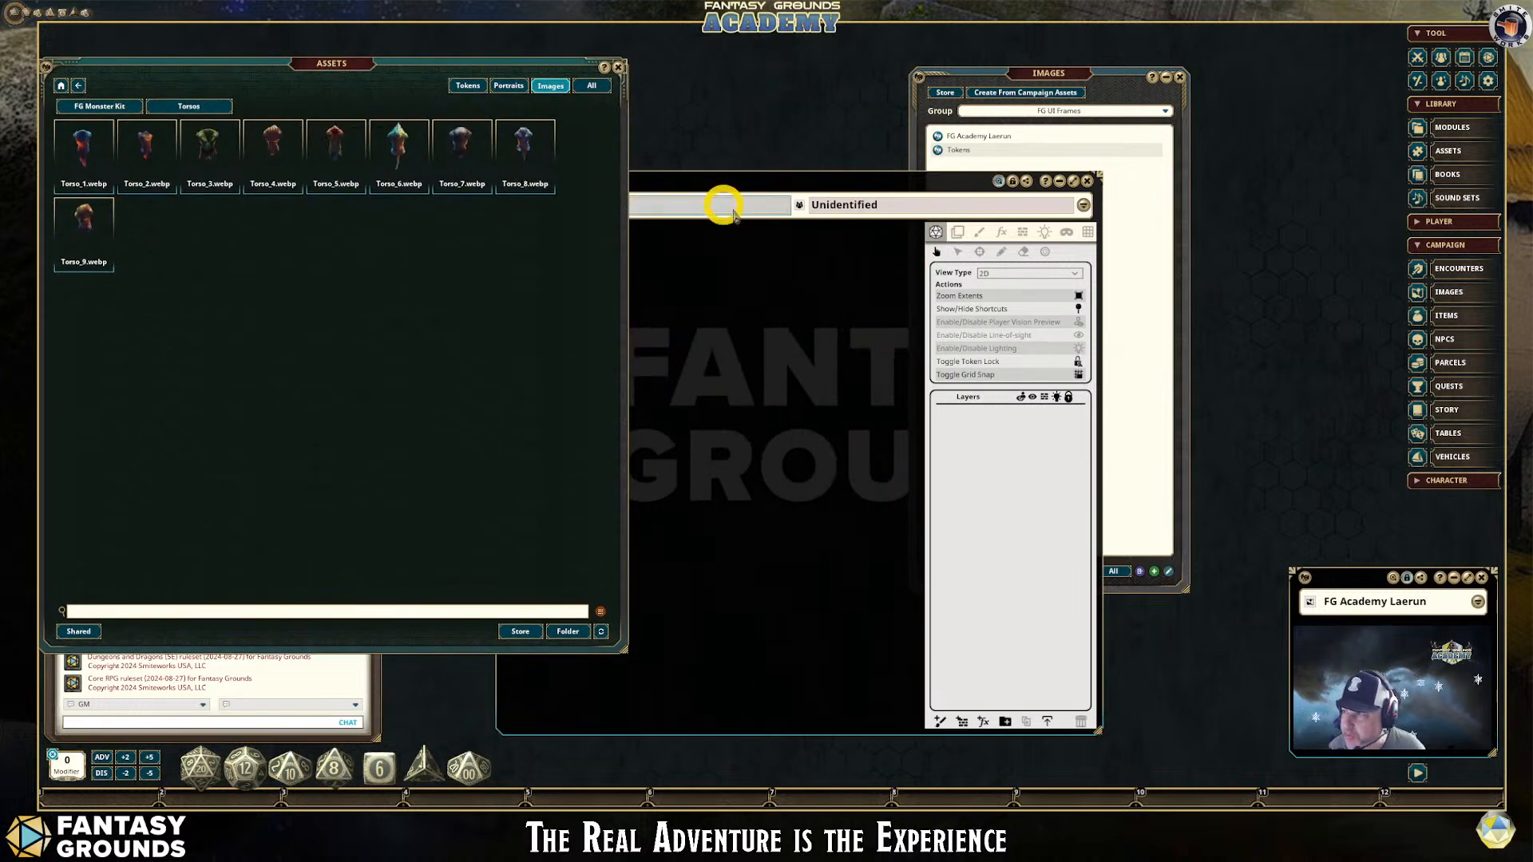
pyautogui.moveTo(765, 182); pyautogui.dragTo(926, 80)
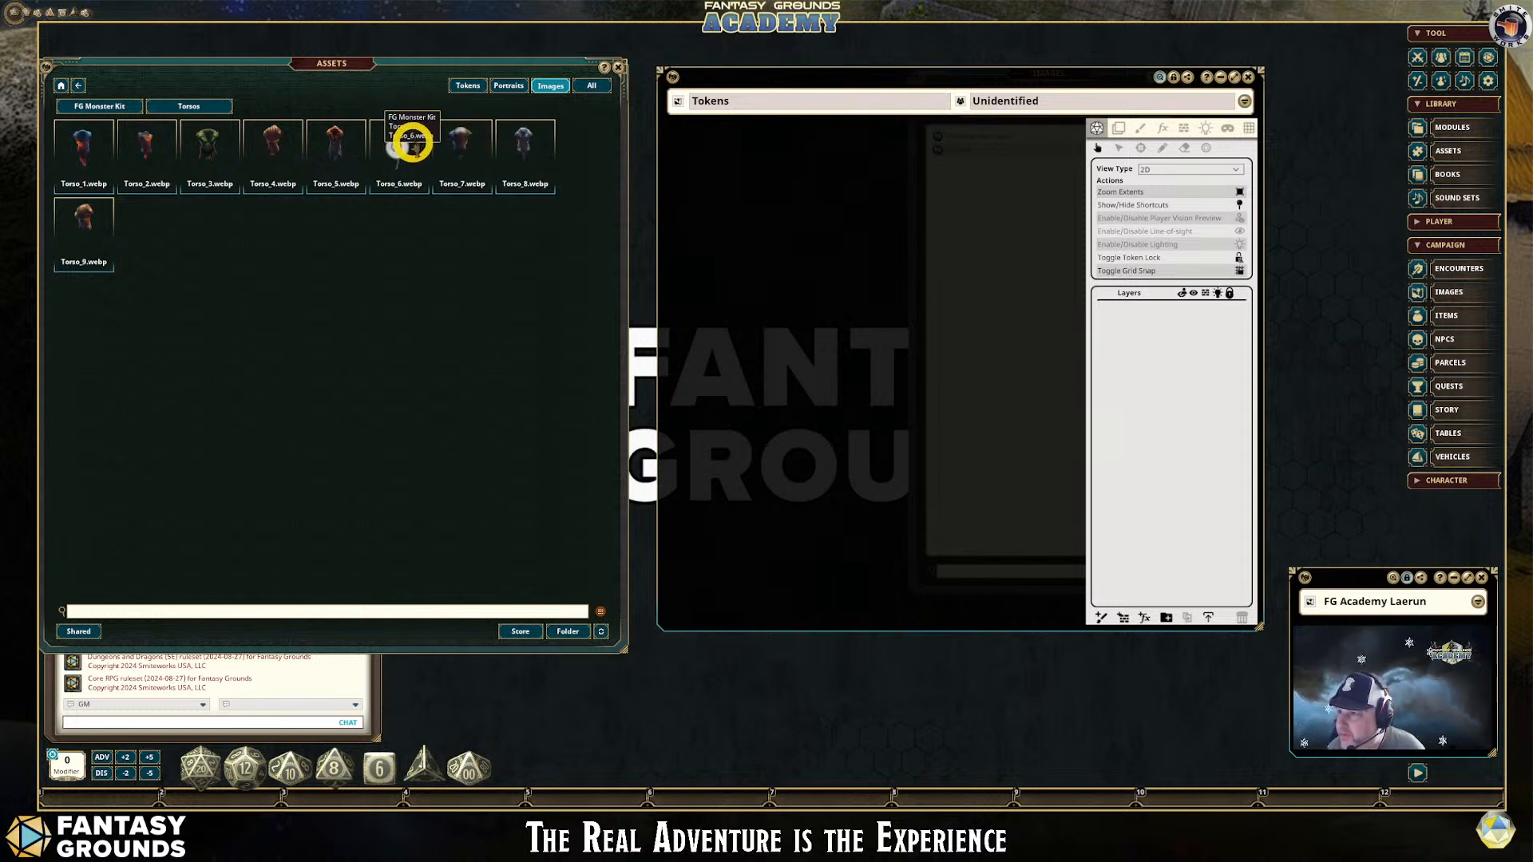
# Preview Torso_6, close the preview, and place Torso_6 as a layer in the Tokens image, keeping the whole torso in view
pyautogui.click(411, 142)
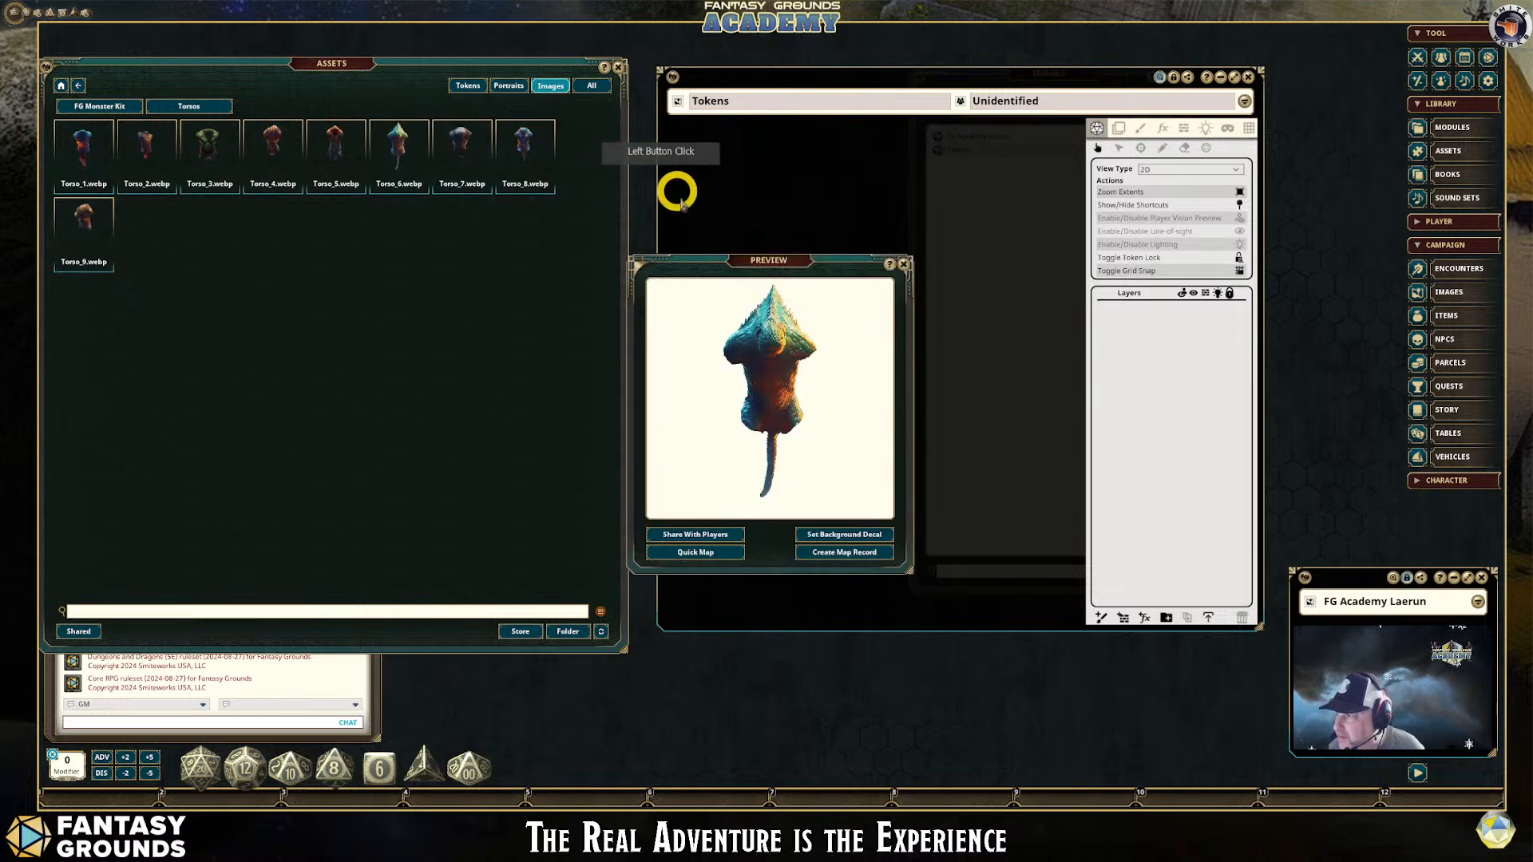
pyautogui.click(904, 259)
pyautogui.moveTo(386, 136); pyautogui.dragTo(943, 356)
pyautogui.scroll(-5, 995, 424)
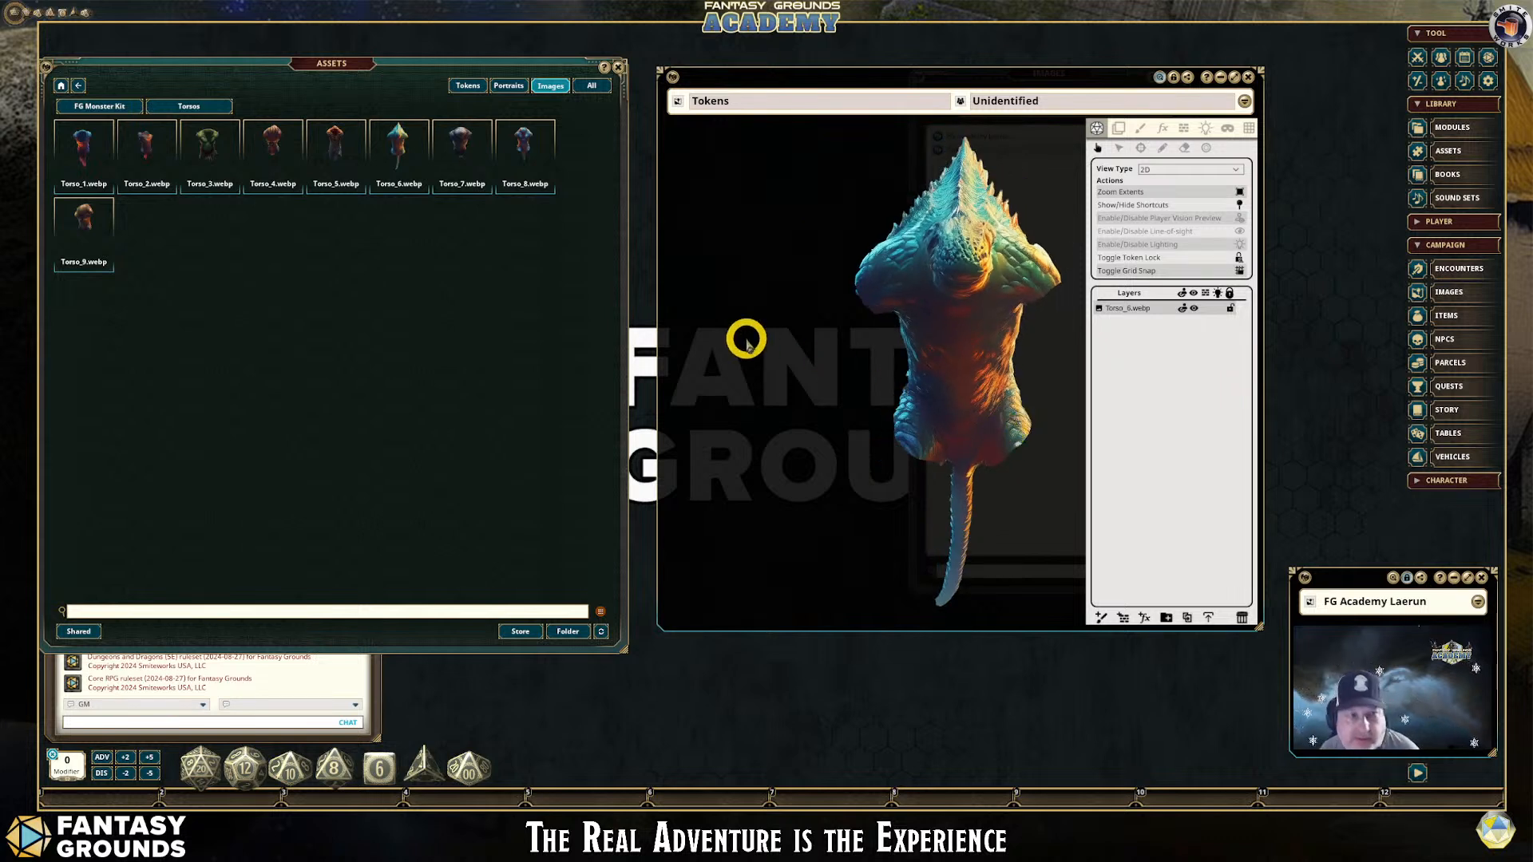
pyautogui.scroll(-2, 1022, 439)
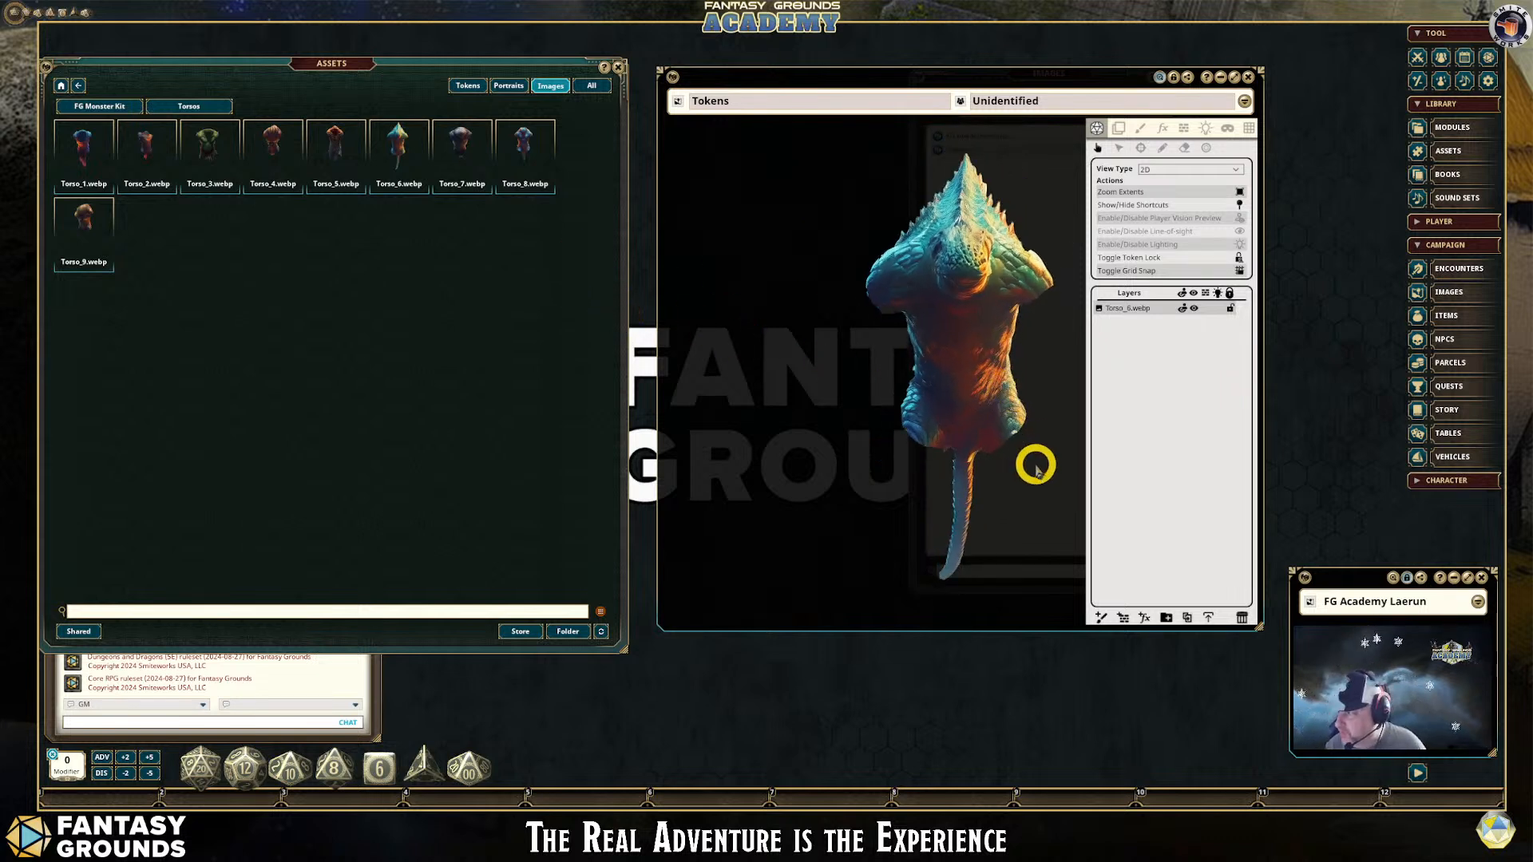
pyautogui.scroll(2, 1036, 470)
pyautogui.scroll(-1, 1037, 470)
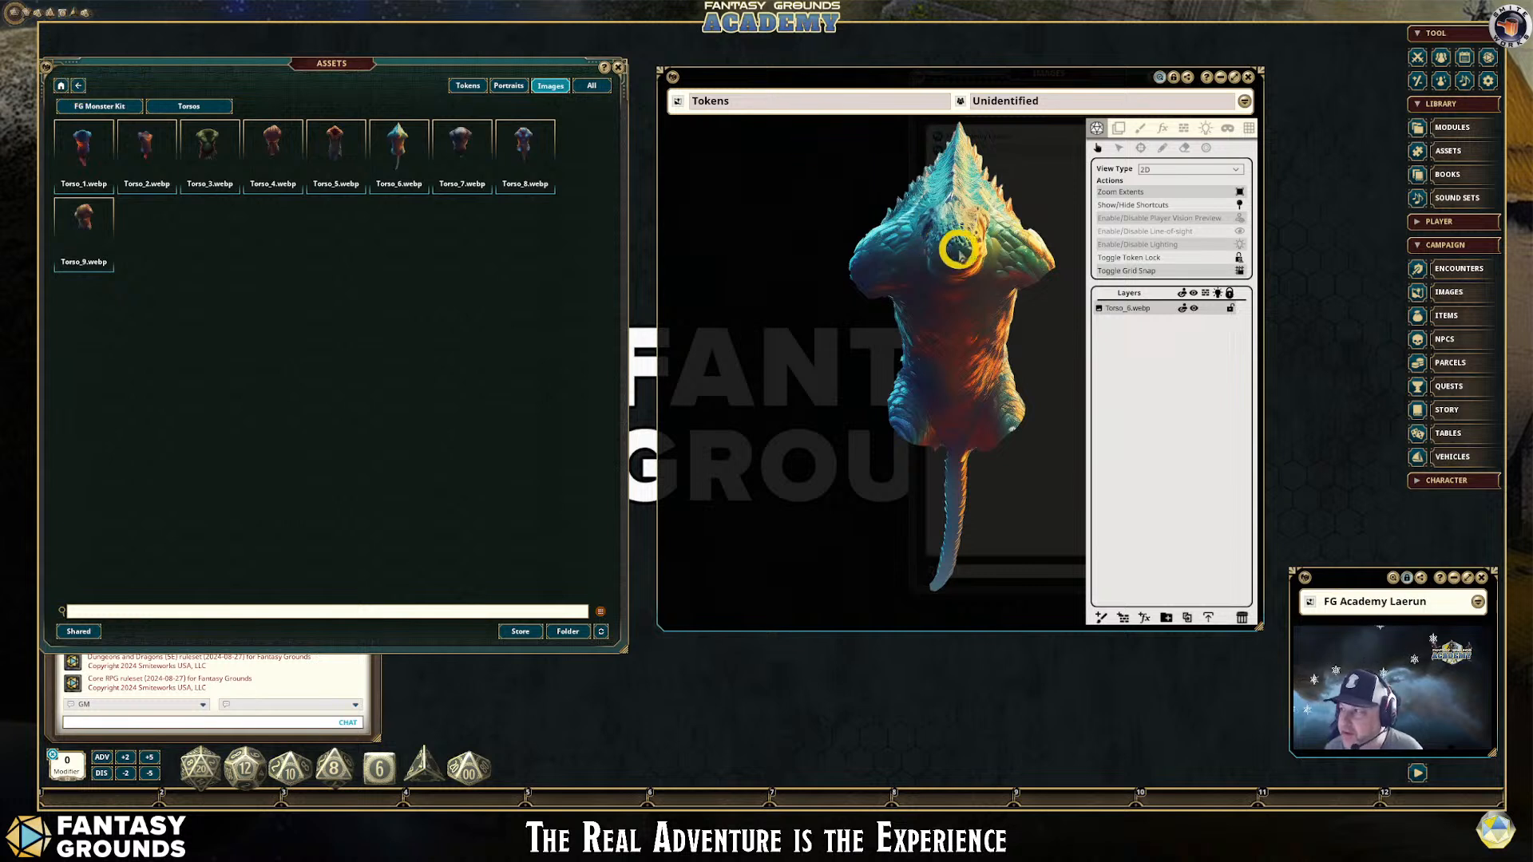
# Open the FG Monster Kit's Heads folder and preview Head_7, closing the preview
pyautogui.click(79, 88)
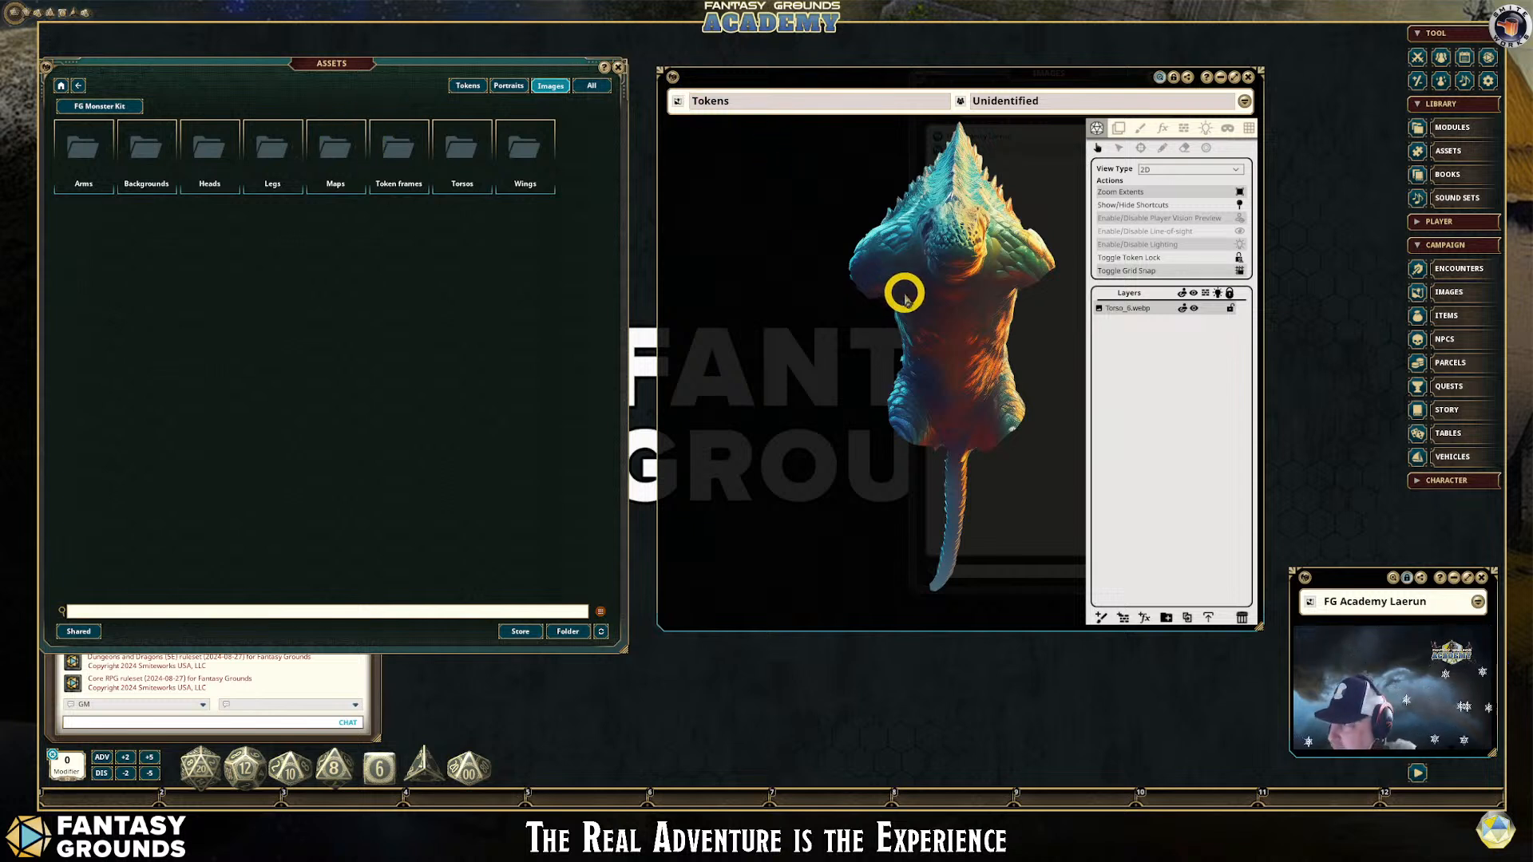
pyautogui.scroll(1, 923, 301)
pyautogui.scroll(-1, 924, 302)
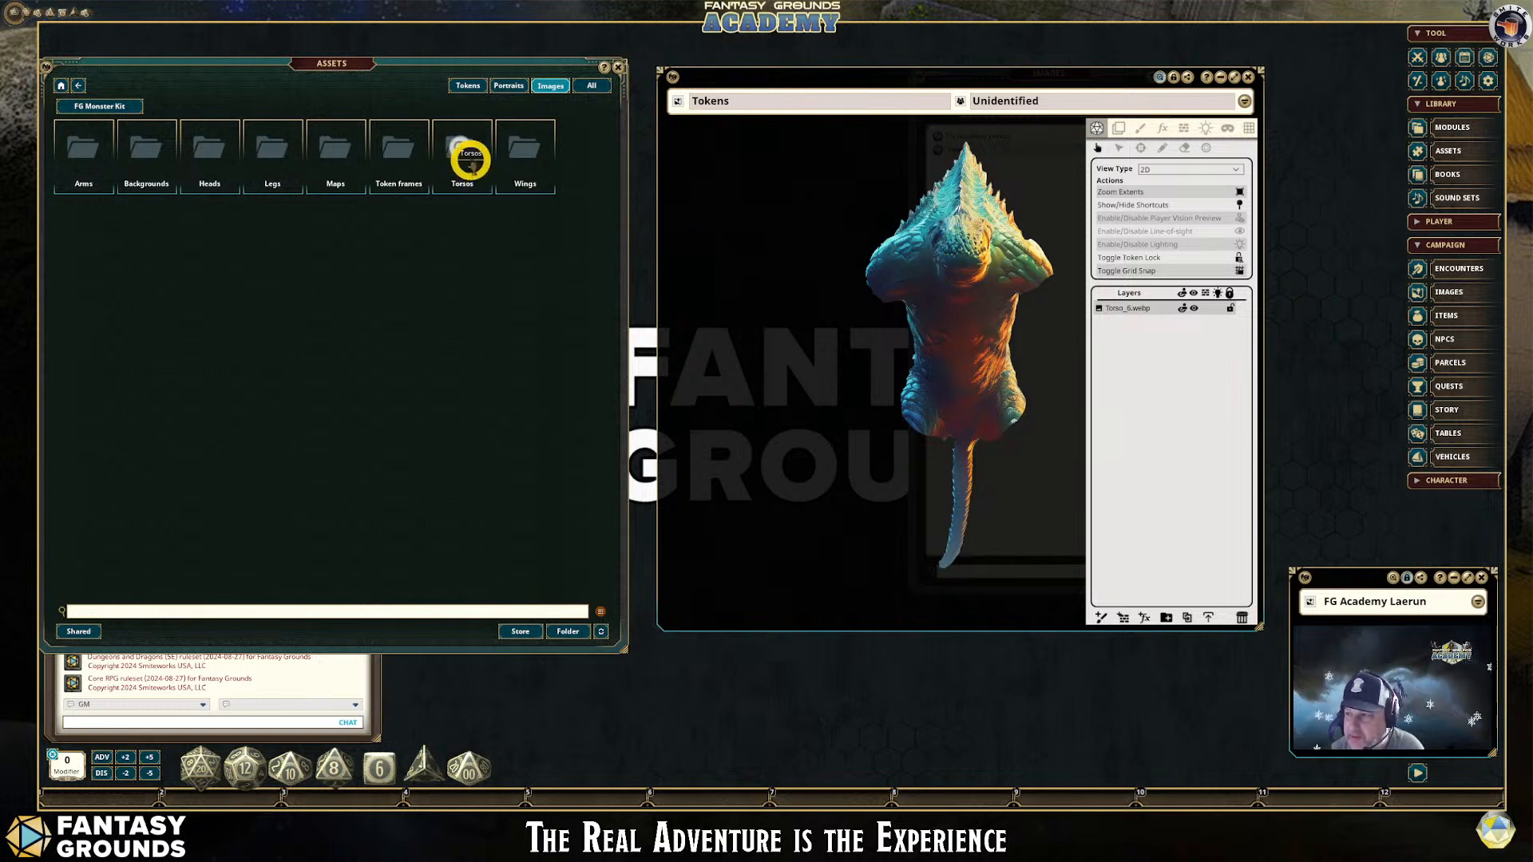
pyautogui.click(211, 156)
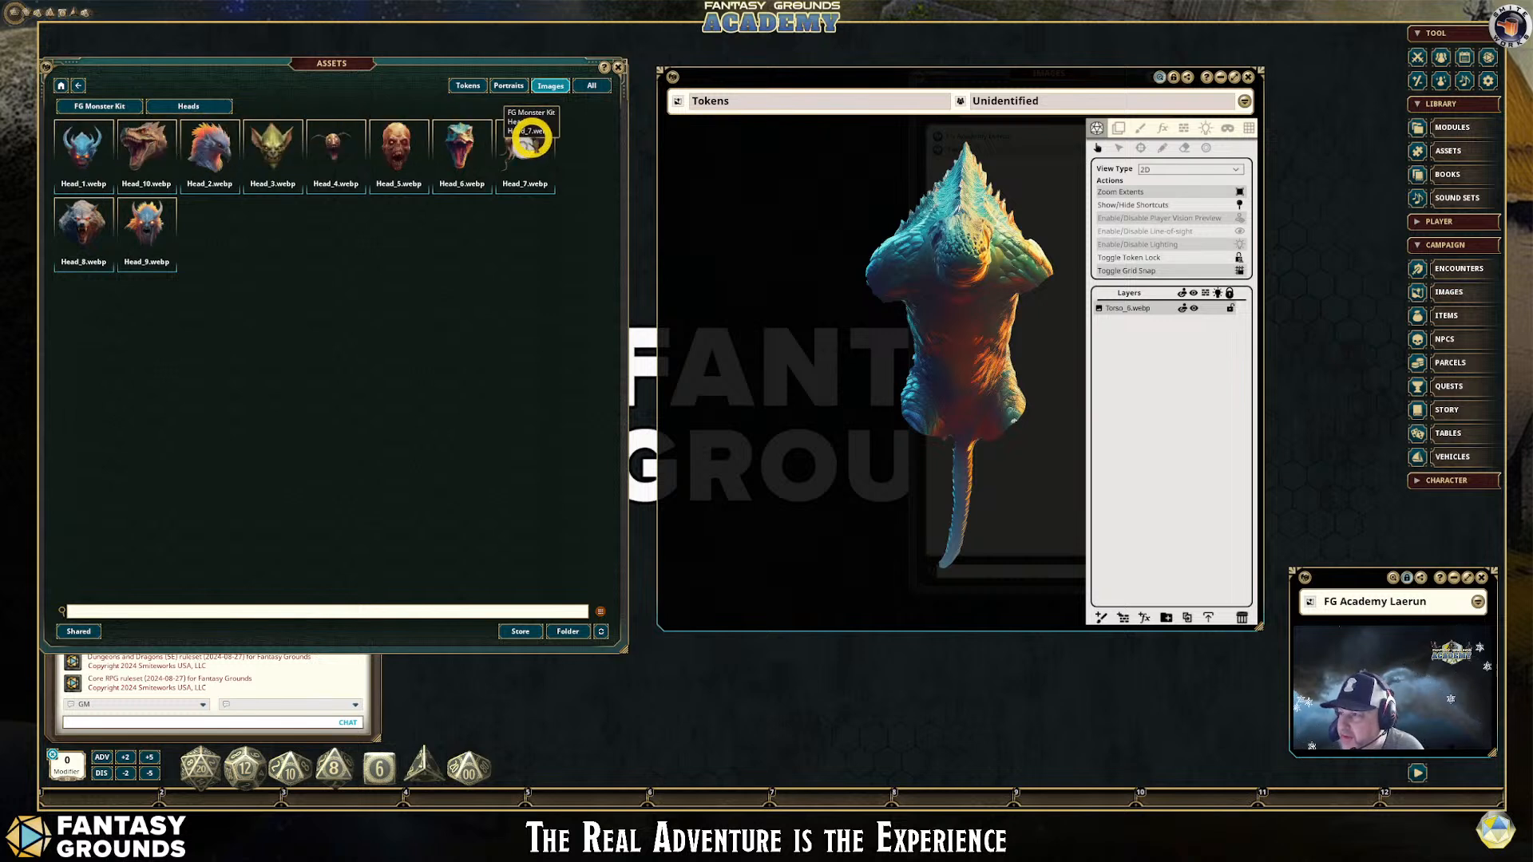
pyautogui.click(529, 140)
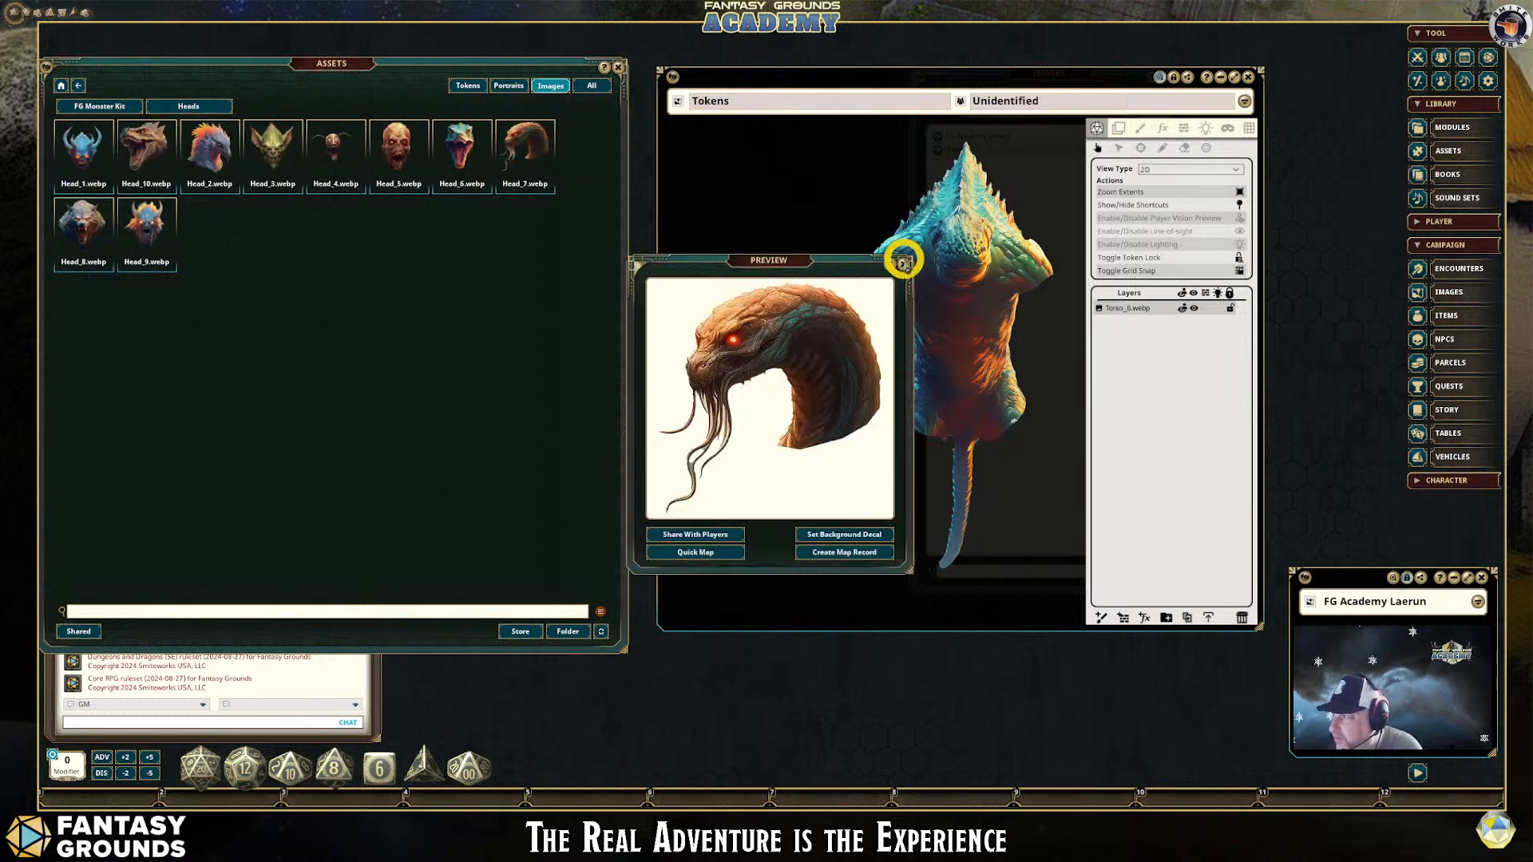
pyautogui.click(903, 261)
# Place Head_7 in the Tokens image over the upper part of the torso
pyautogui.click(814, 255)
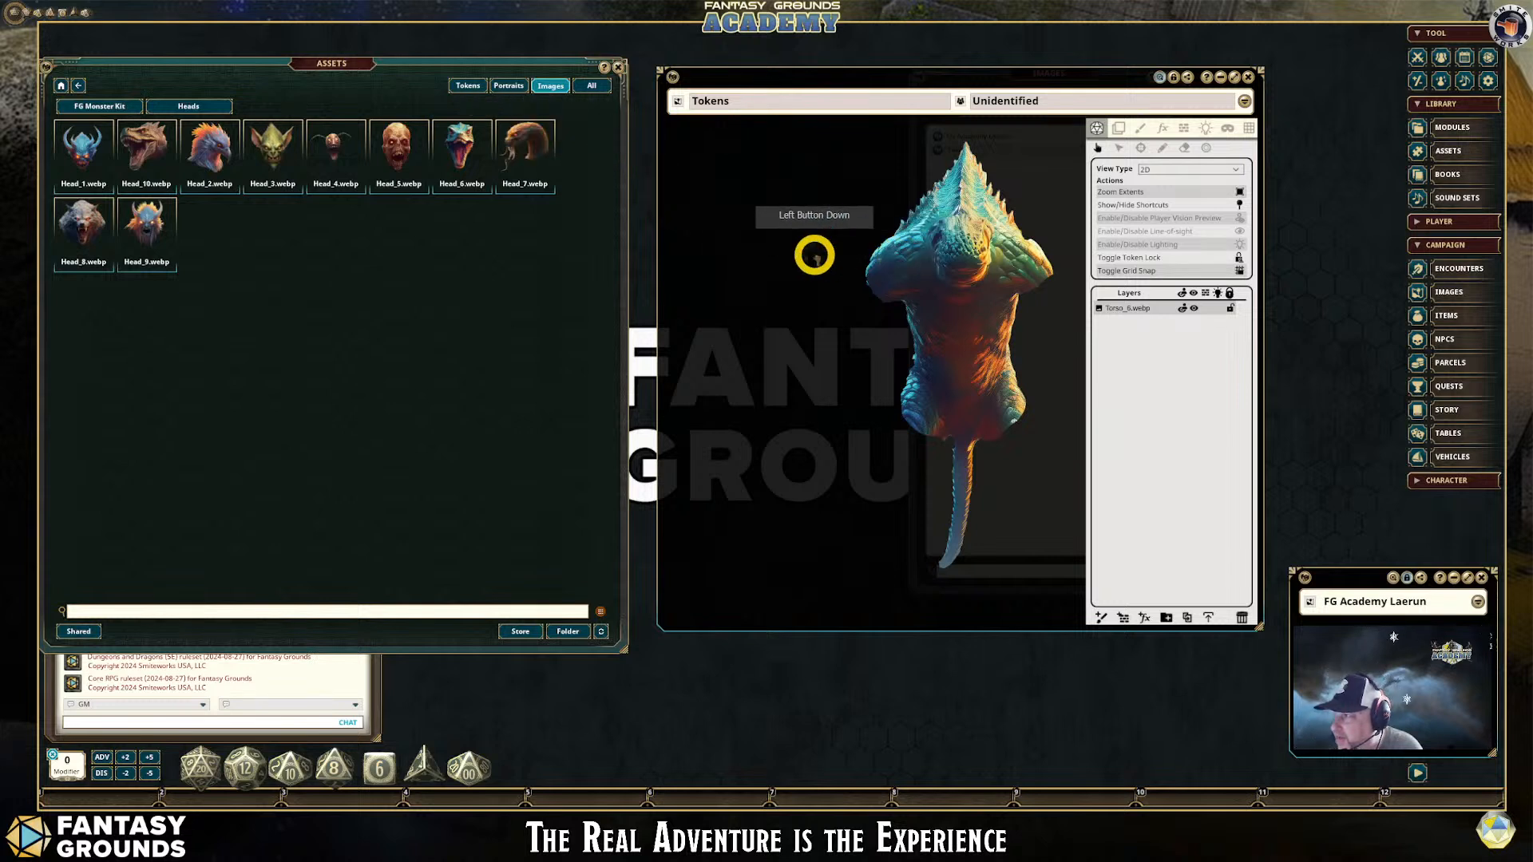
pyautogui.moveTo(814, 256); pyautogui.dragTo(959, 239)
pyautogui.scroll(-3, 954, 408)
pyautogui.scroll(5, 1051, 396)
pyautogui.scroll(-4, 1047, 399)
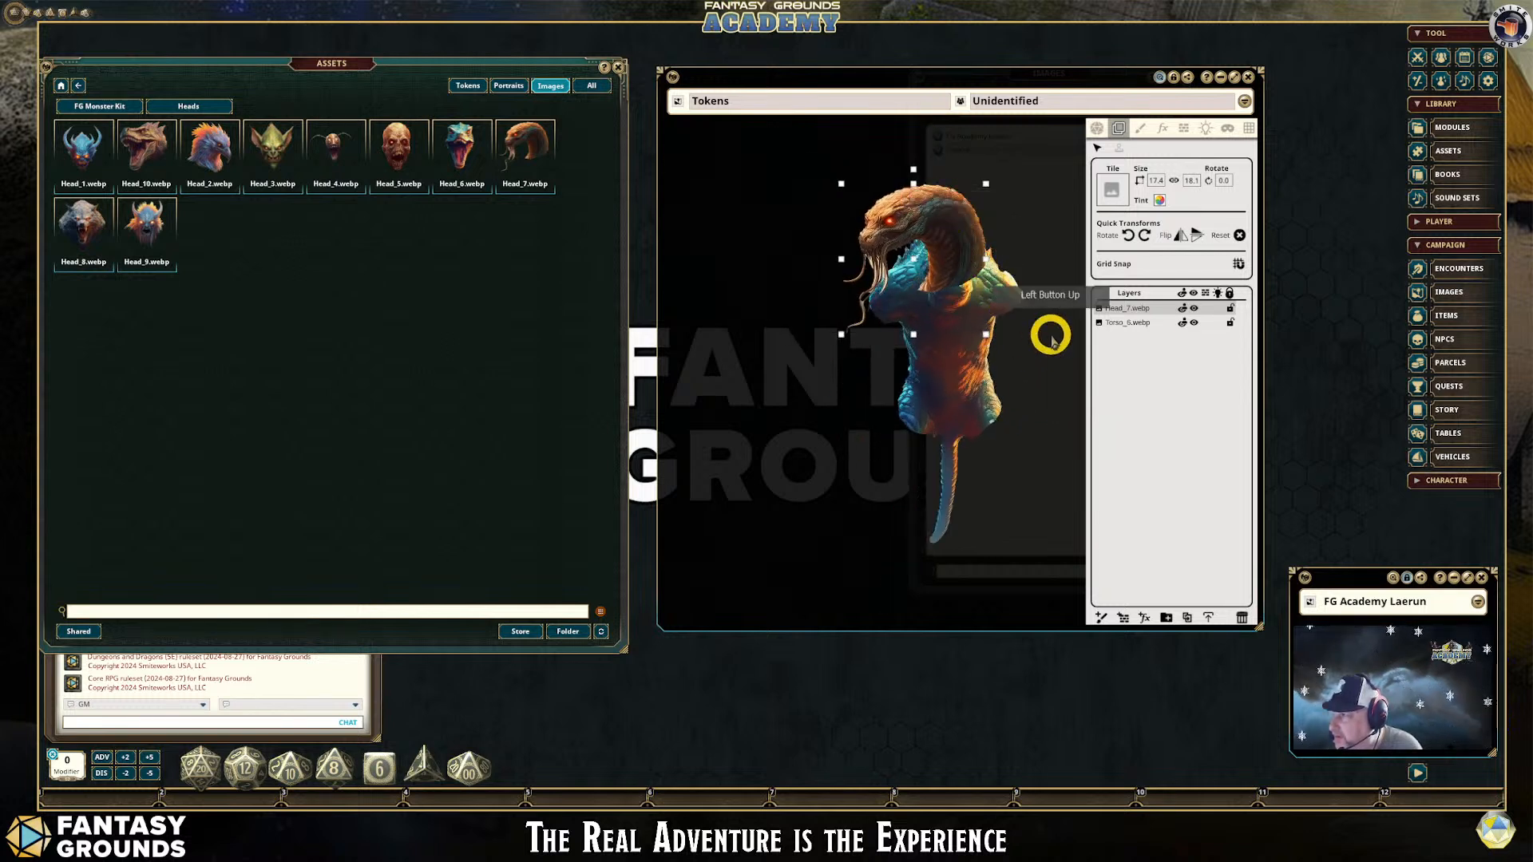
pyautogui.scroll(2, 1048, 319)
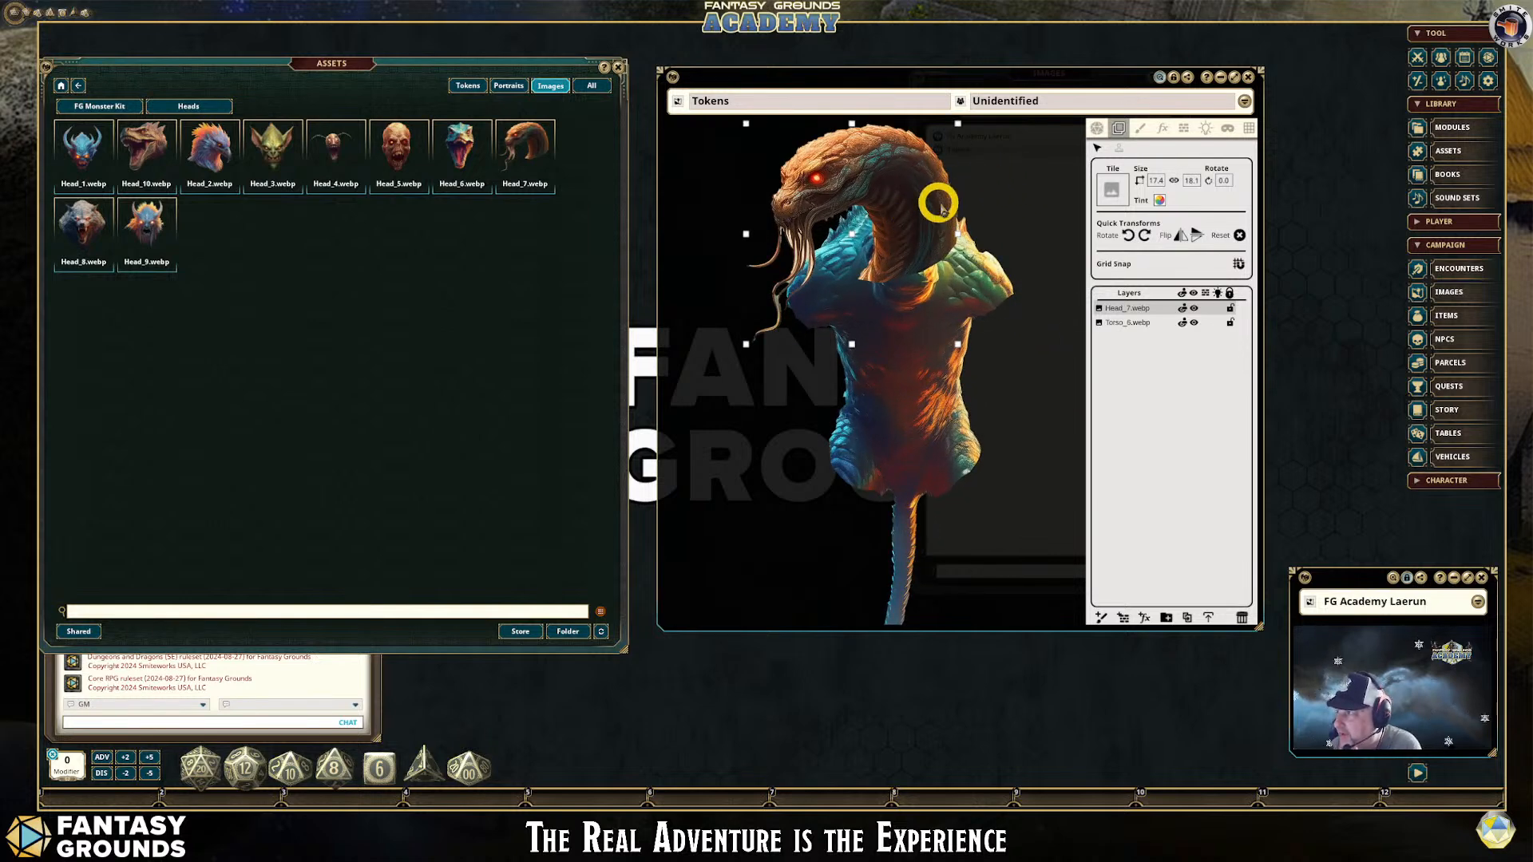
pyautogui.scroll(3, 950, 289)
pyautogui.scroll(-3, 944, 284)
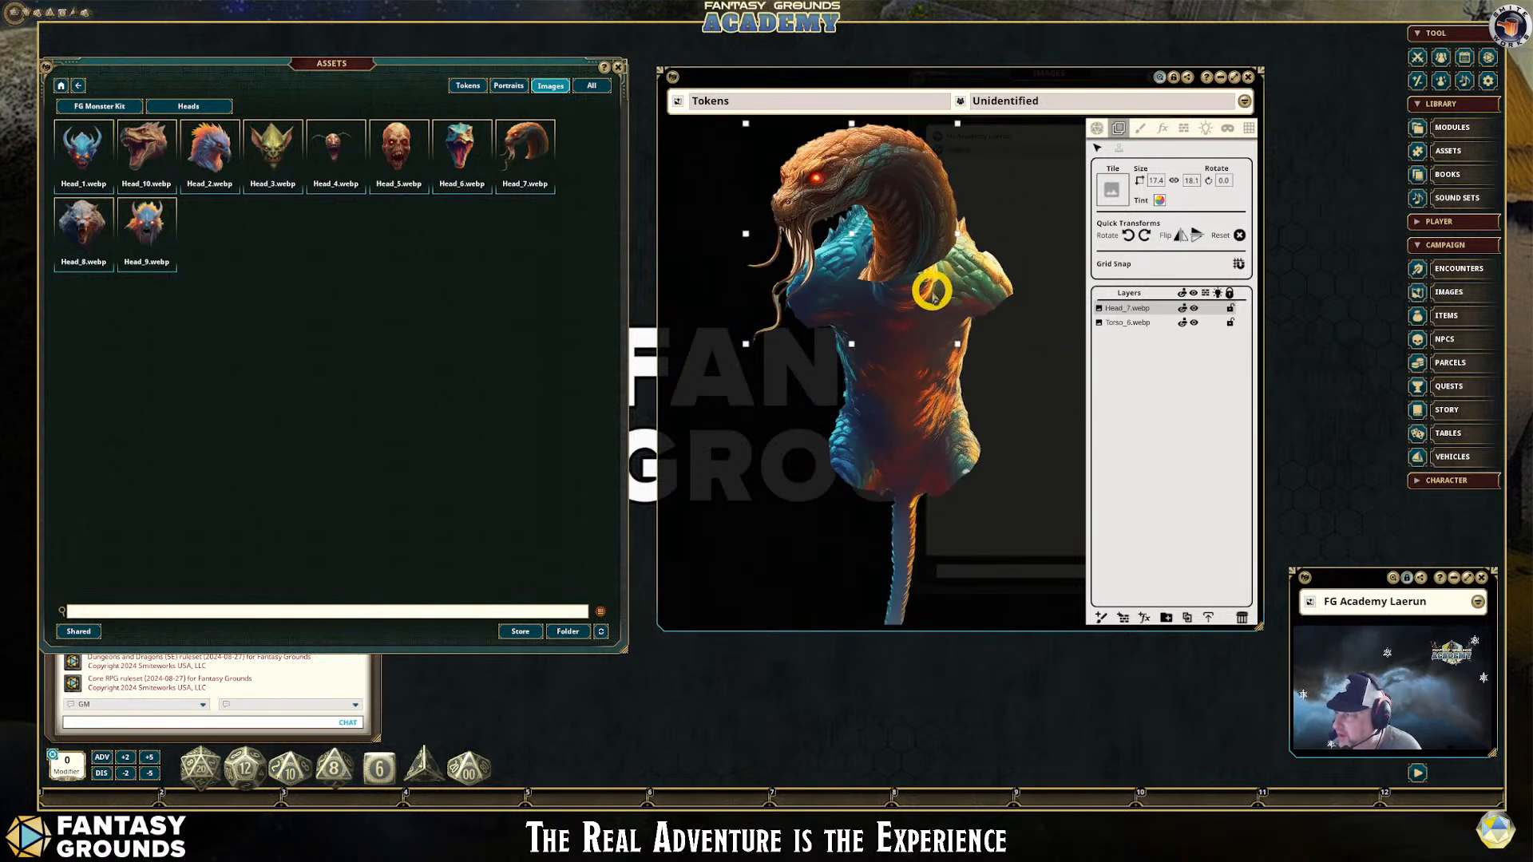
pyautogui.scroll(1, 942, 281)
# Try a pale green tint on Head_7, lowering red to 227 and blue to 205 with green left at 255
pyautogui.click(1112, 237)
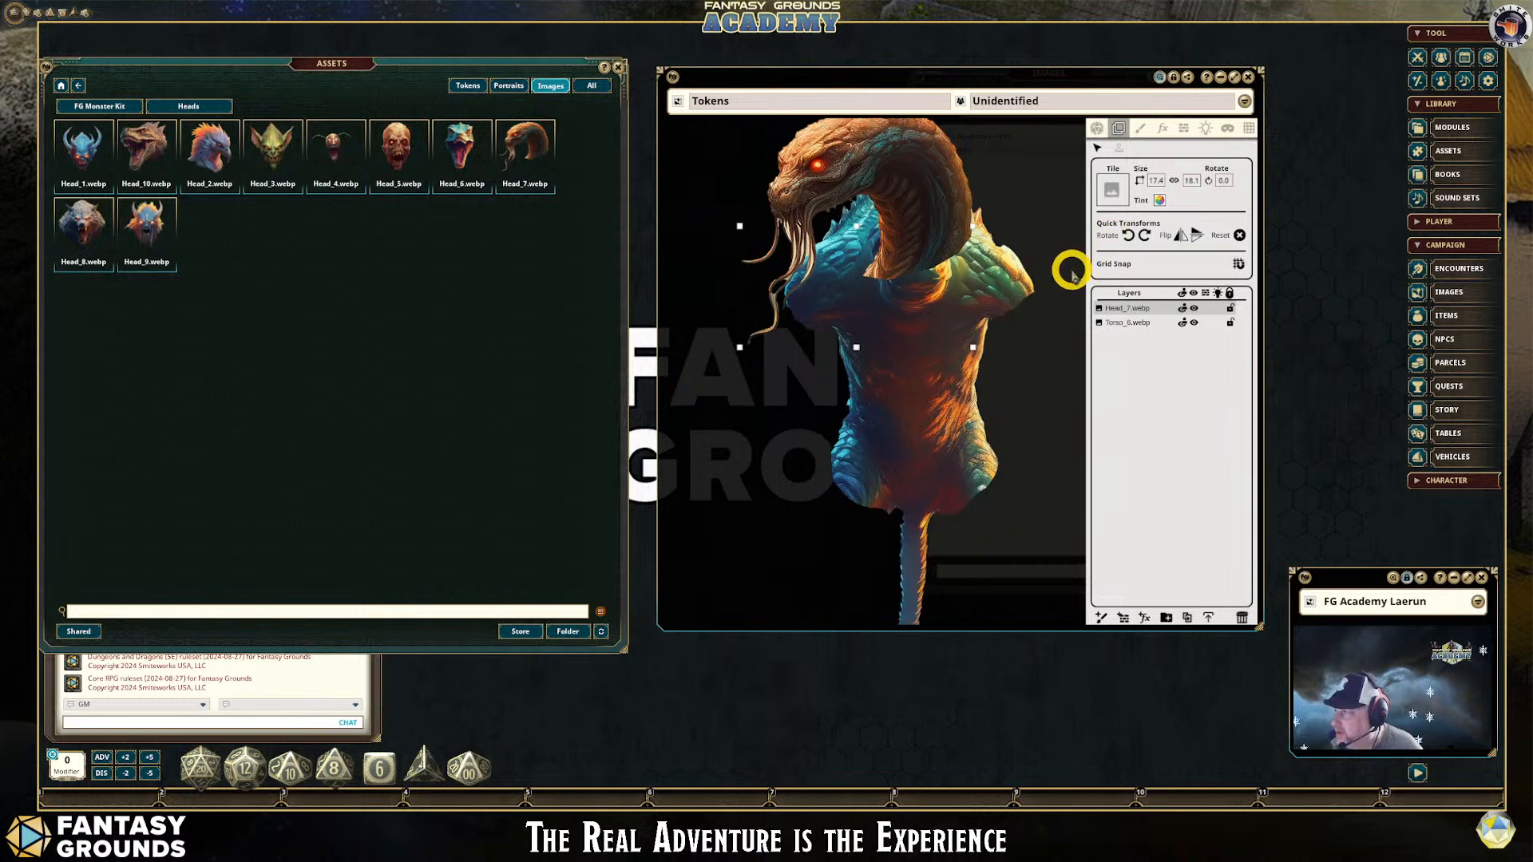
pyautogui.click(952, 350)
pyautogui.click(924, 216)
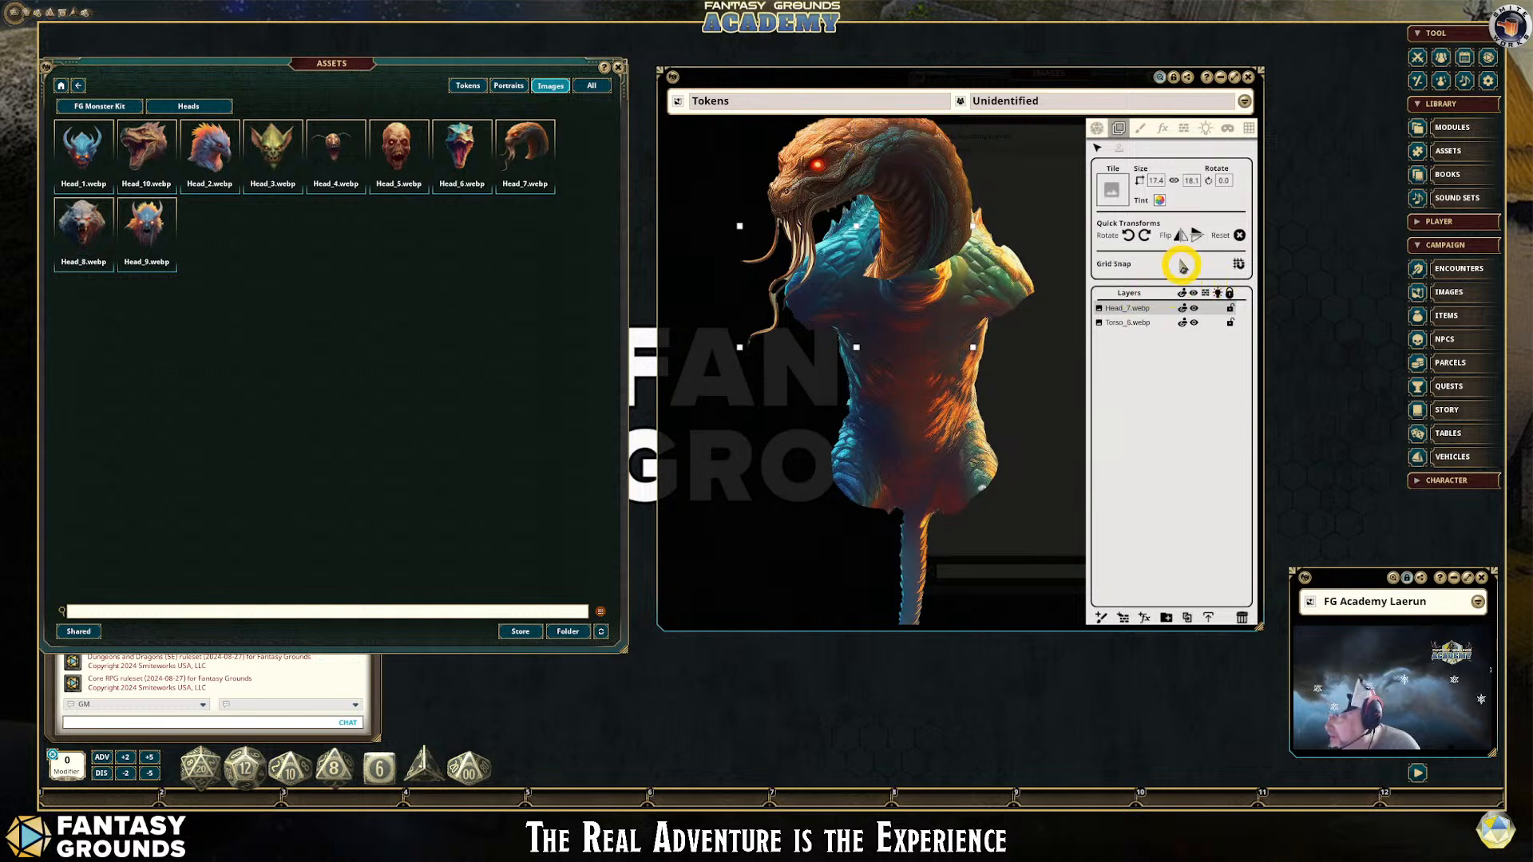
pyautogui.click(1159, 201)
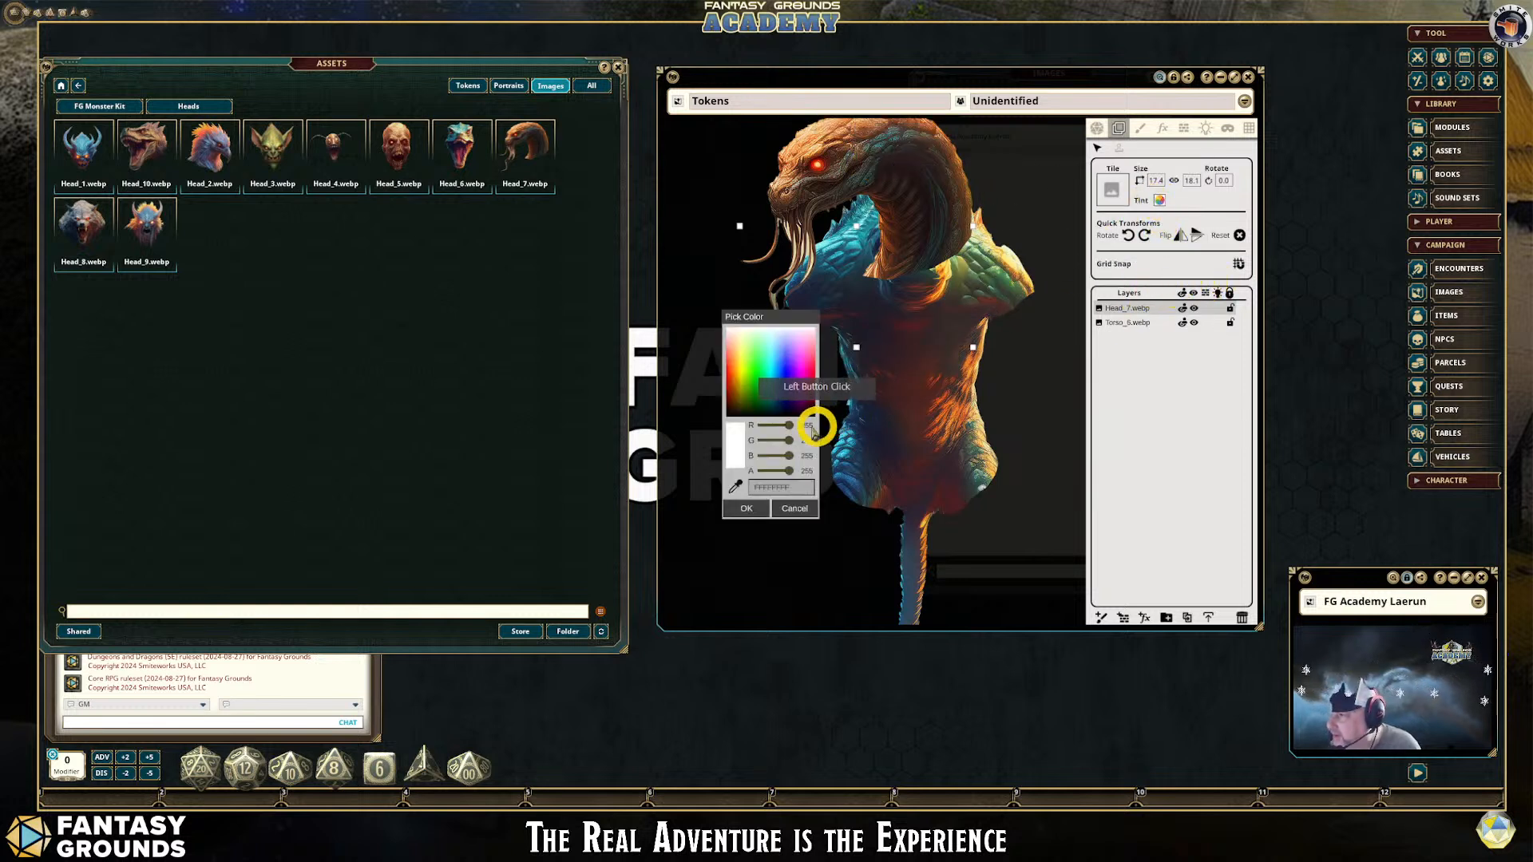
pyautogui.moveTo(789, 425); pyautogui.dragTo(789, 425)
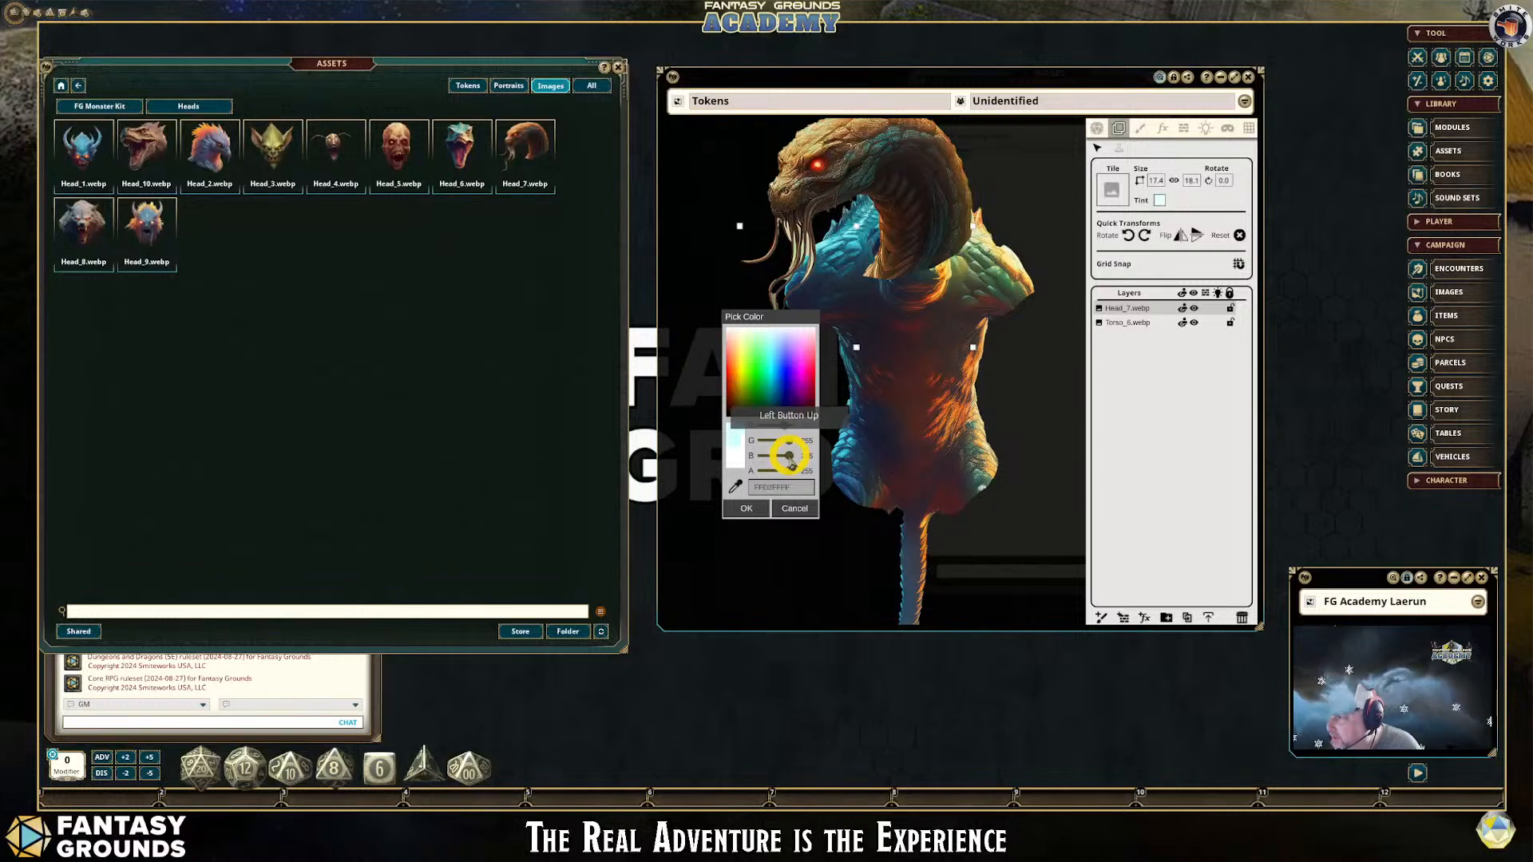
pyautogui.moveTo(791, 461); pyautogui.dragTo(786, 458)
pyautogui.scroll(1, 922, 375)
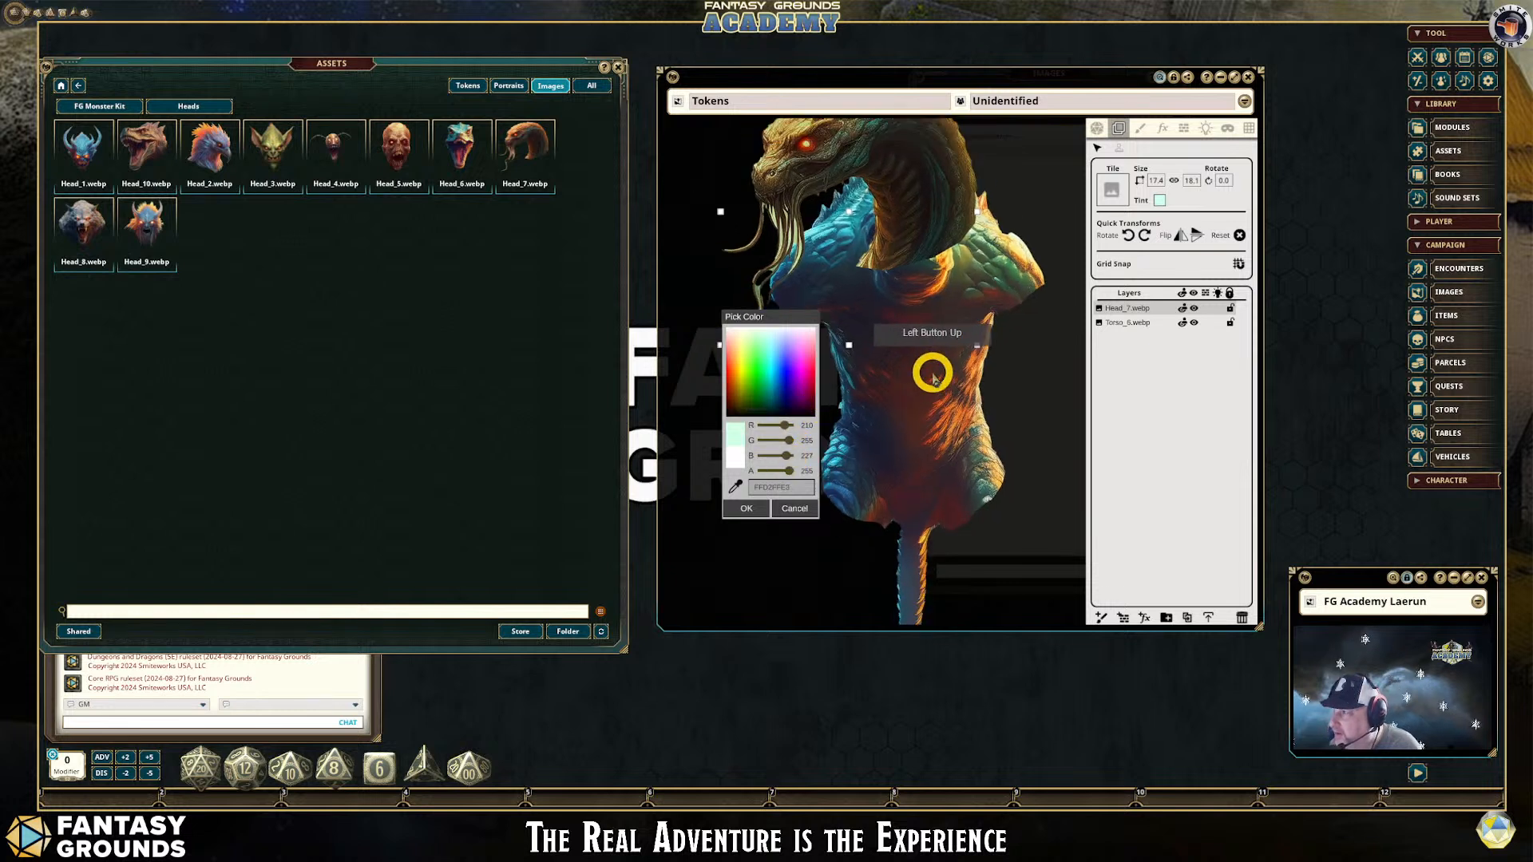
pyautogui.scroll(-4, 932, 372)
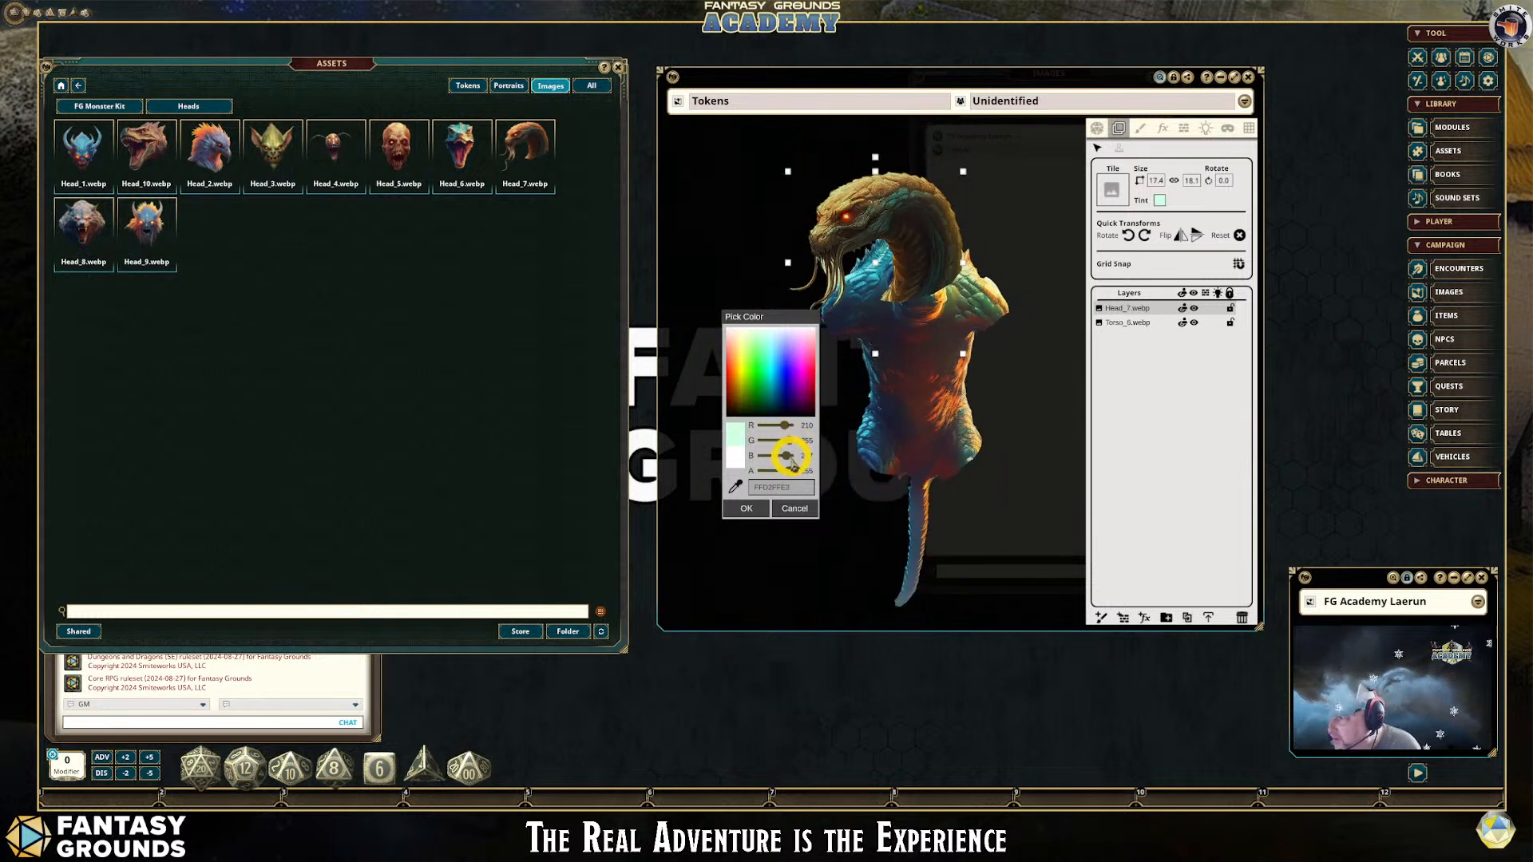
pyautogui.moveTo(788, 460); pyautogui.dragTo(821, 468)
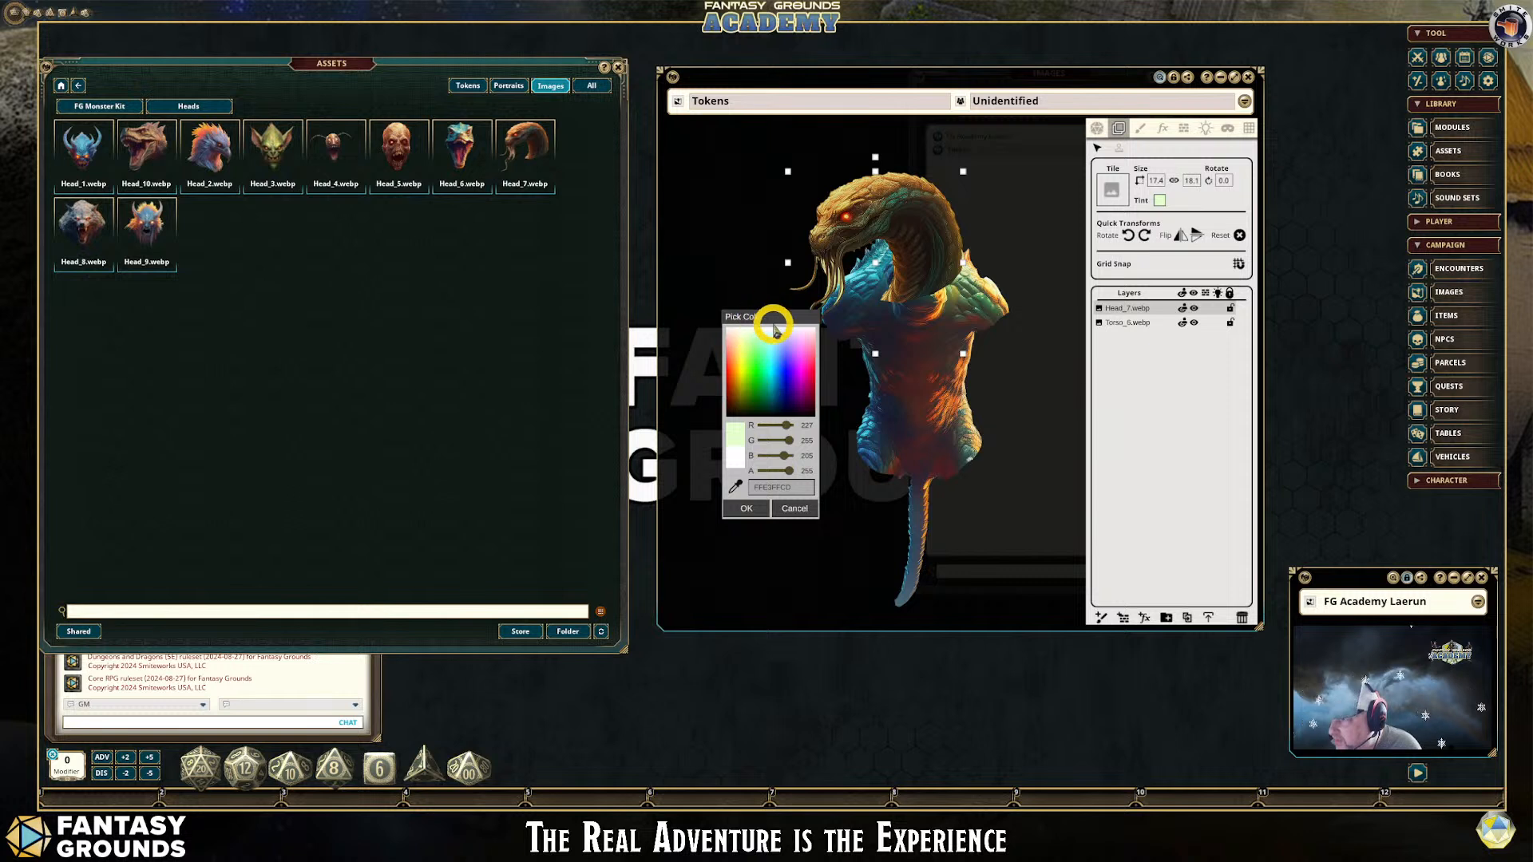
# Try tinting Head_7 with a dark blue sampled from the torso, shift the head slightly, and cancel the tint change
pyautogui.moveTo(762, 319); pyautogui.dragTo(652, 177)
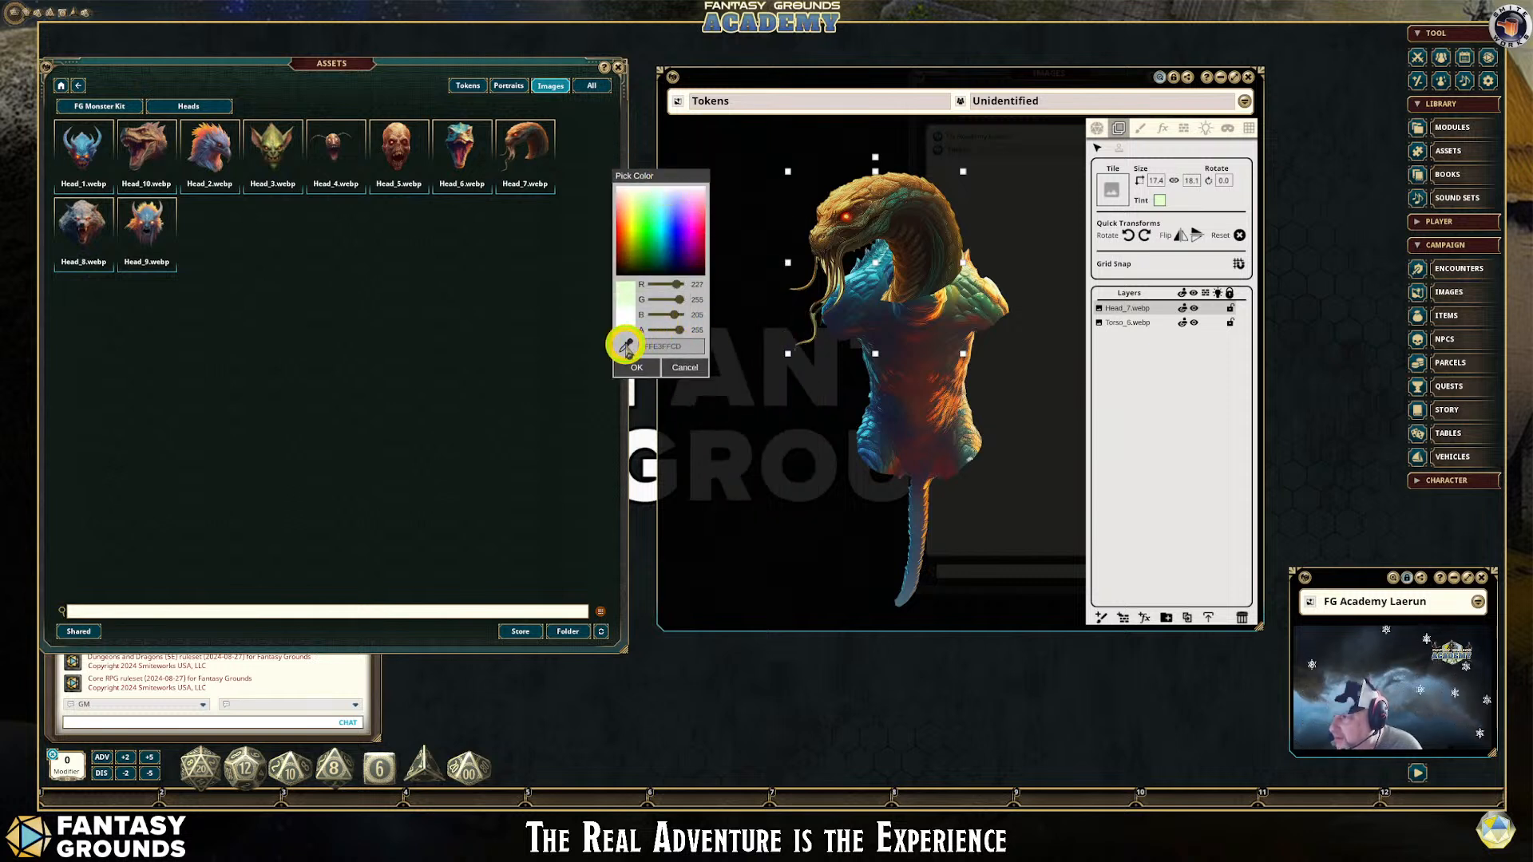
pyautogui.click(625, 344)
pyautogui.click(866, 321)
pyautogui.click(870, 300)
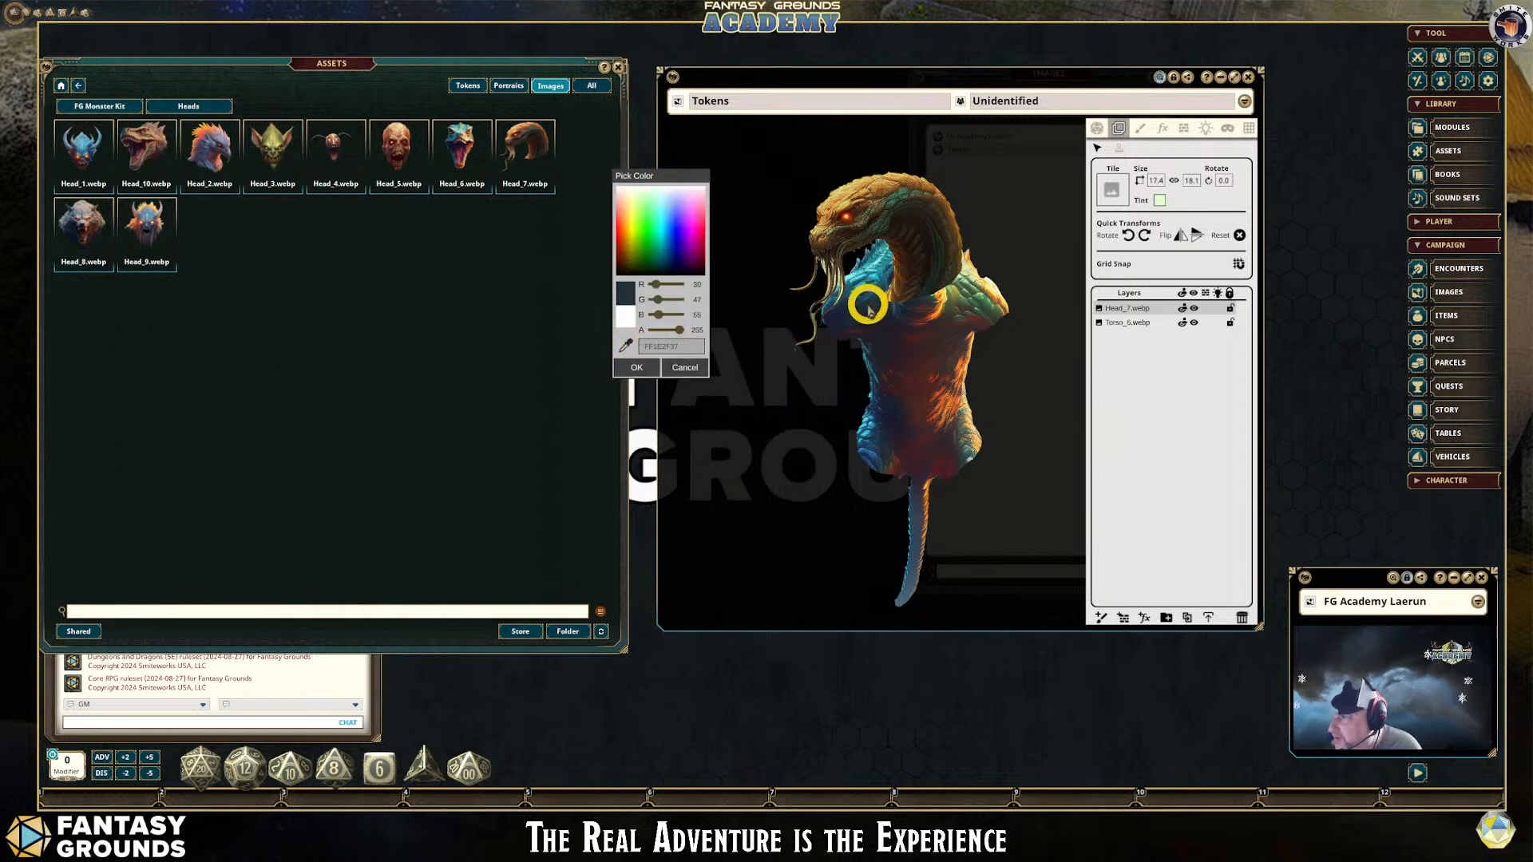
pyautogui.click(868, 305)
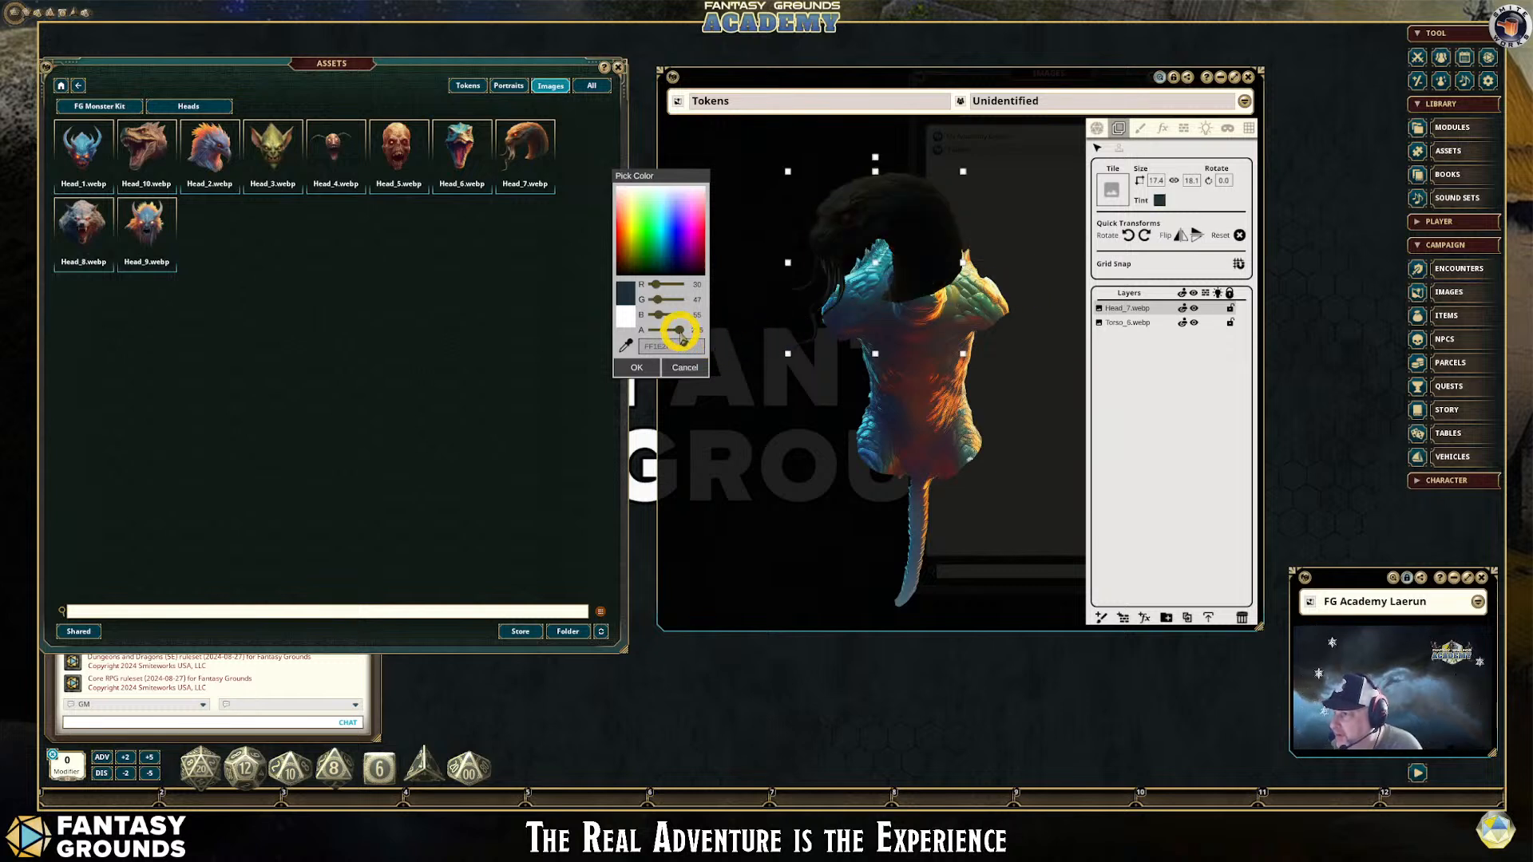
pyautogui.moveTo(683, 339); pyautogui.dragTo(702, 316)
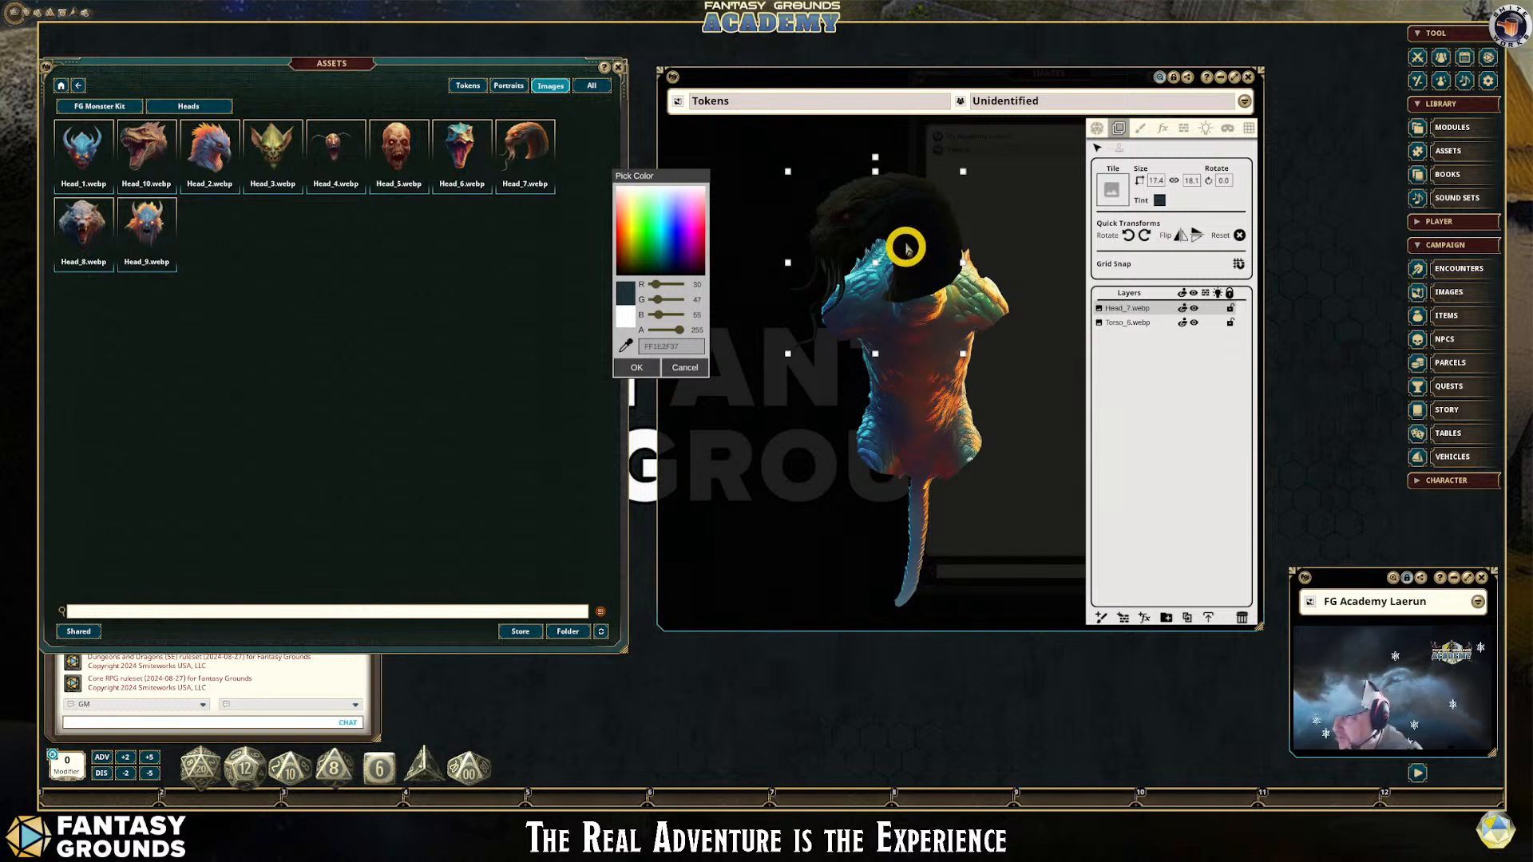
pyautogui.moveTo(907, 226); pyautogui.dragTo(886, 239)
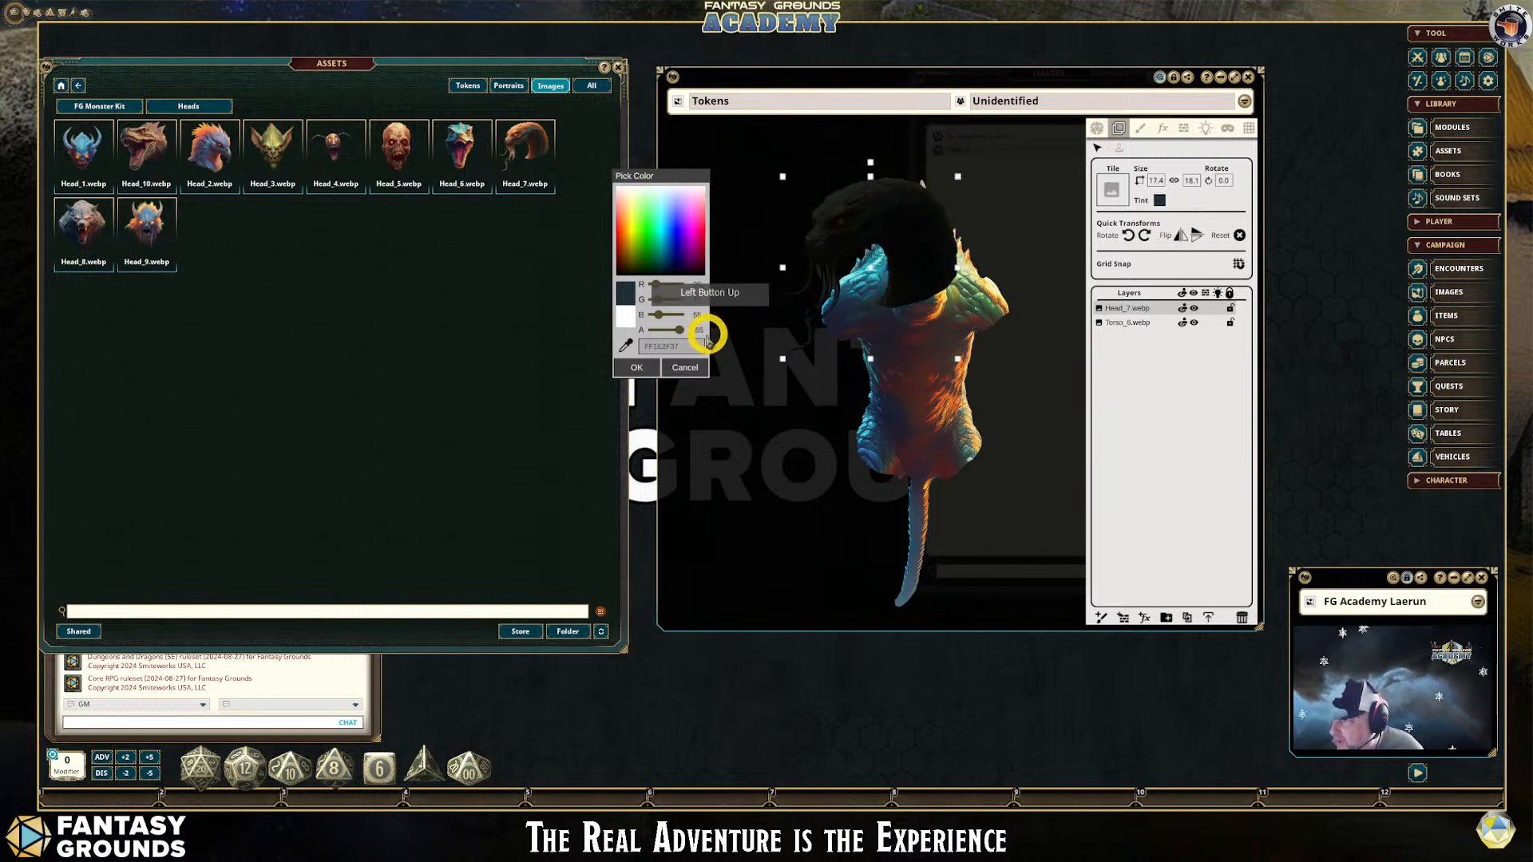
pyautogui.click(630, 310)
pyautogui.click(686, 367)
# Nudge Head_7 against the torso's neck and delete it from the Tokens image
pyautogui.click(872, 286)
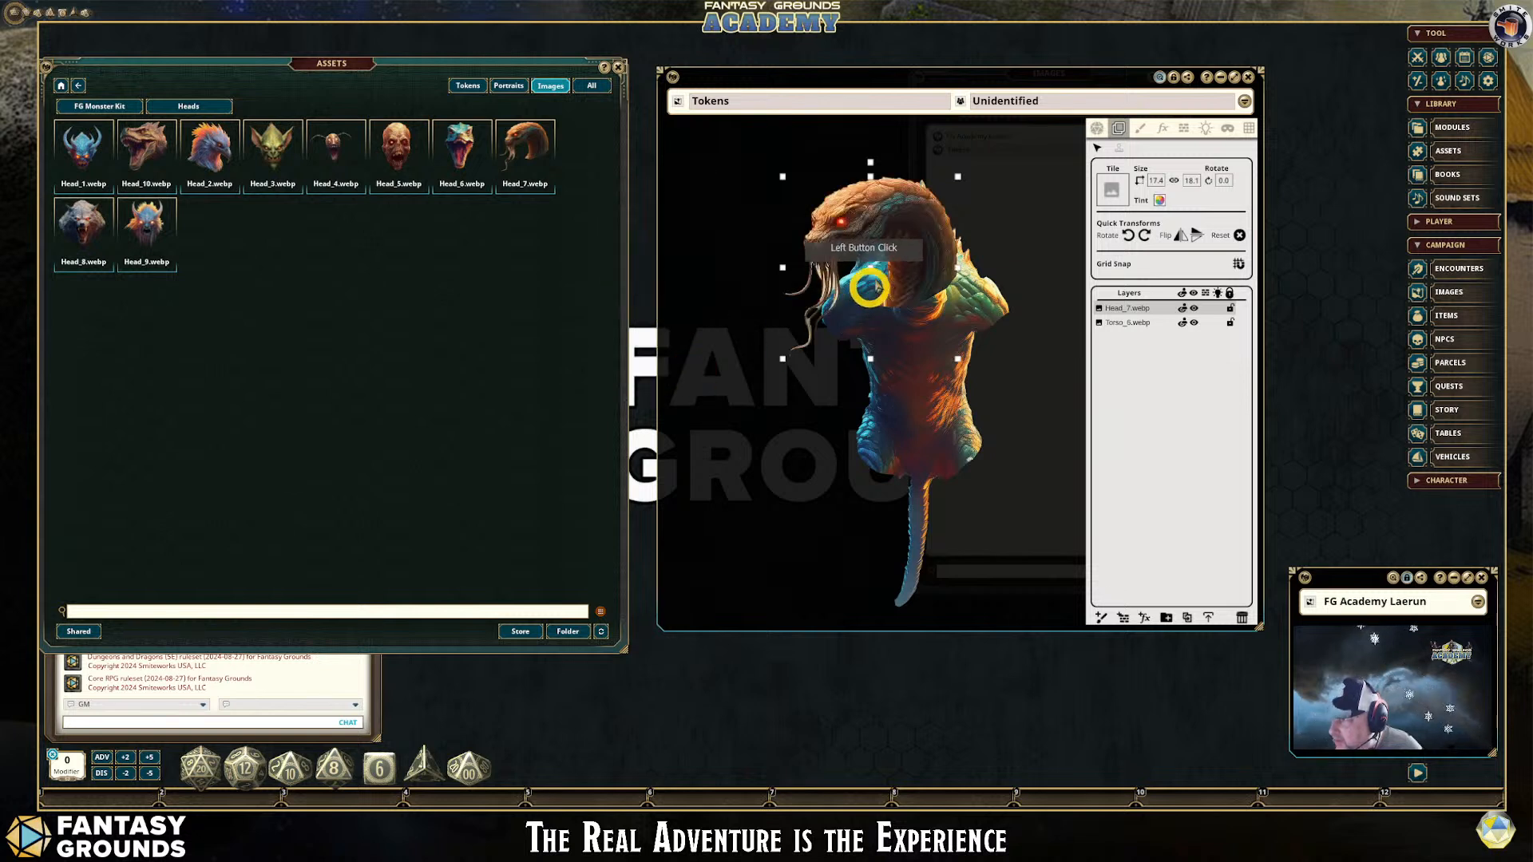
pyautogui.moveTo(872, 286); pyautogui.dragTo(954, 264)
pyautogui.scroll(3, 999, 414)
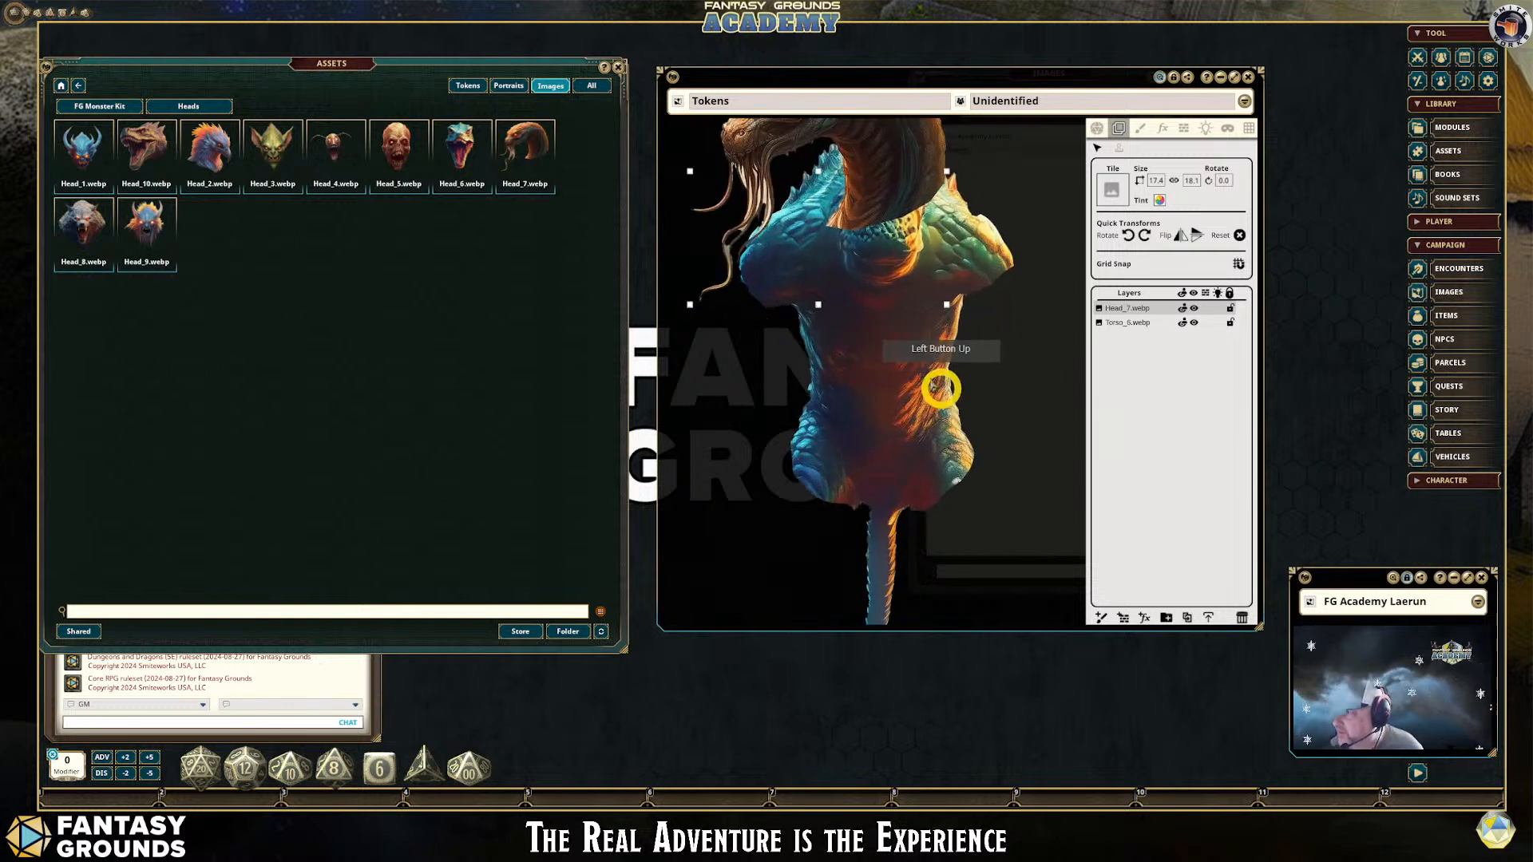
pyautogui.click(890, 335)
pyautogui.scroll(-3, 889, 336)
pyautogui.moveTo(891, 182); pyautogui.dragTo(895, 180)
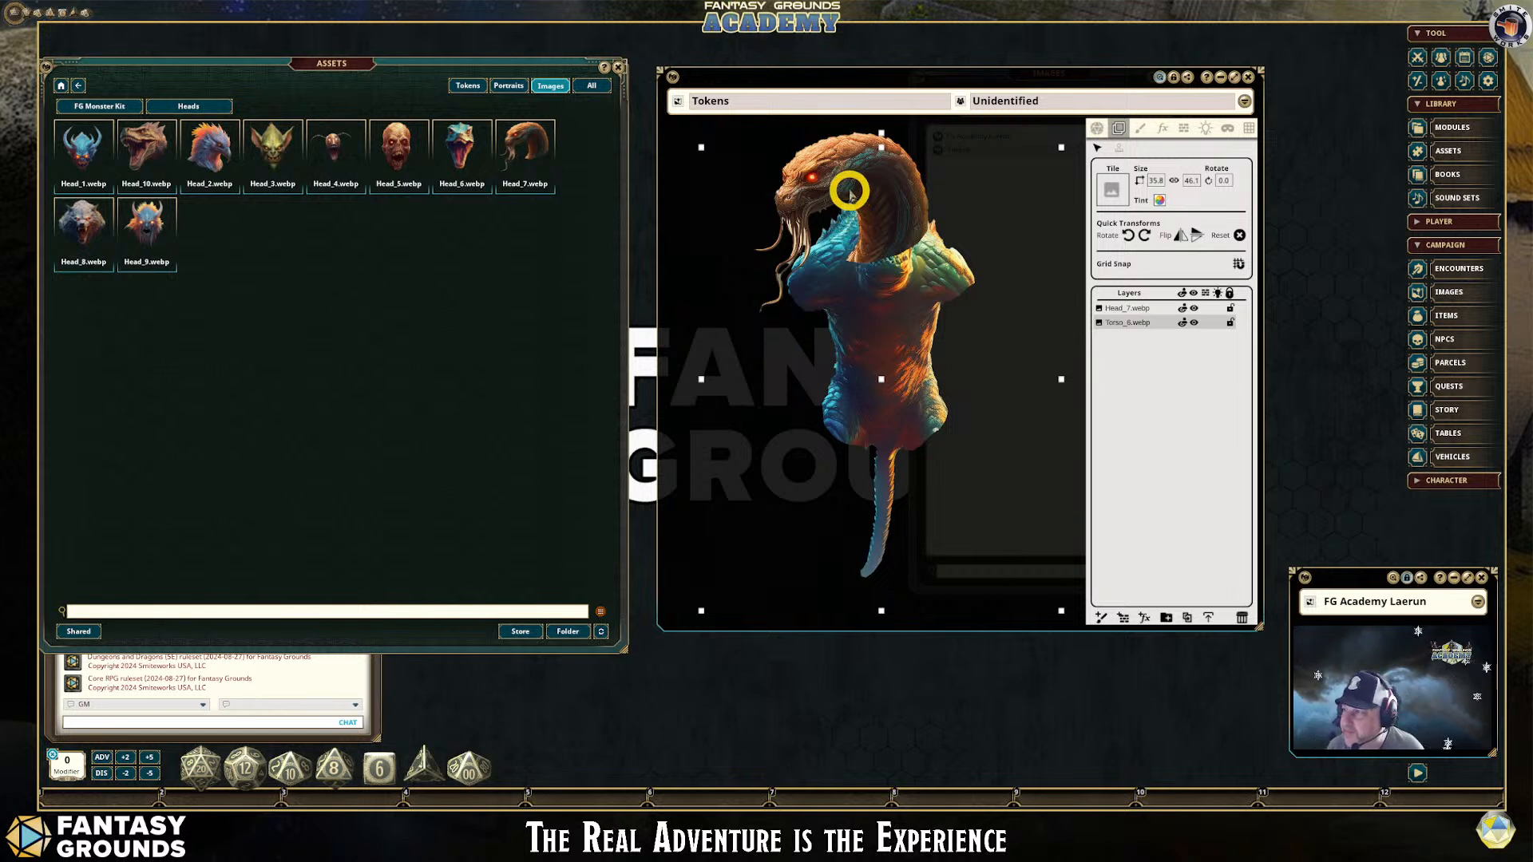
pyautogui.click(898, 192)
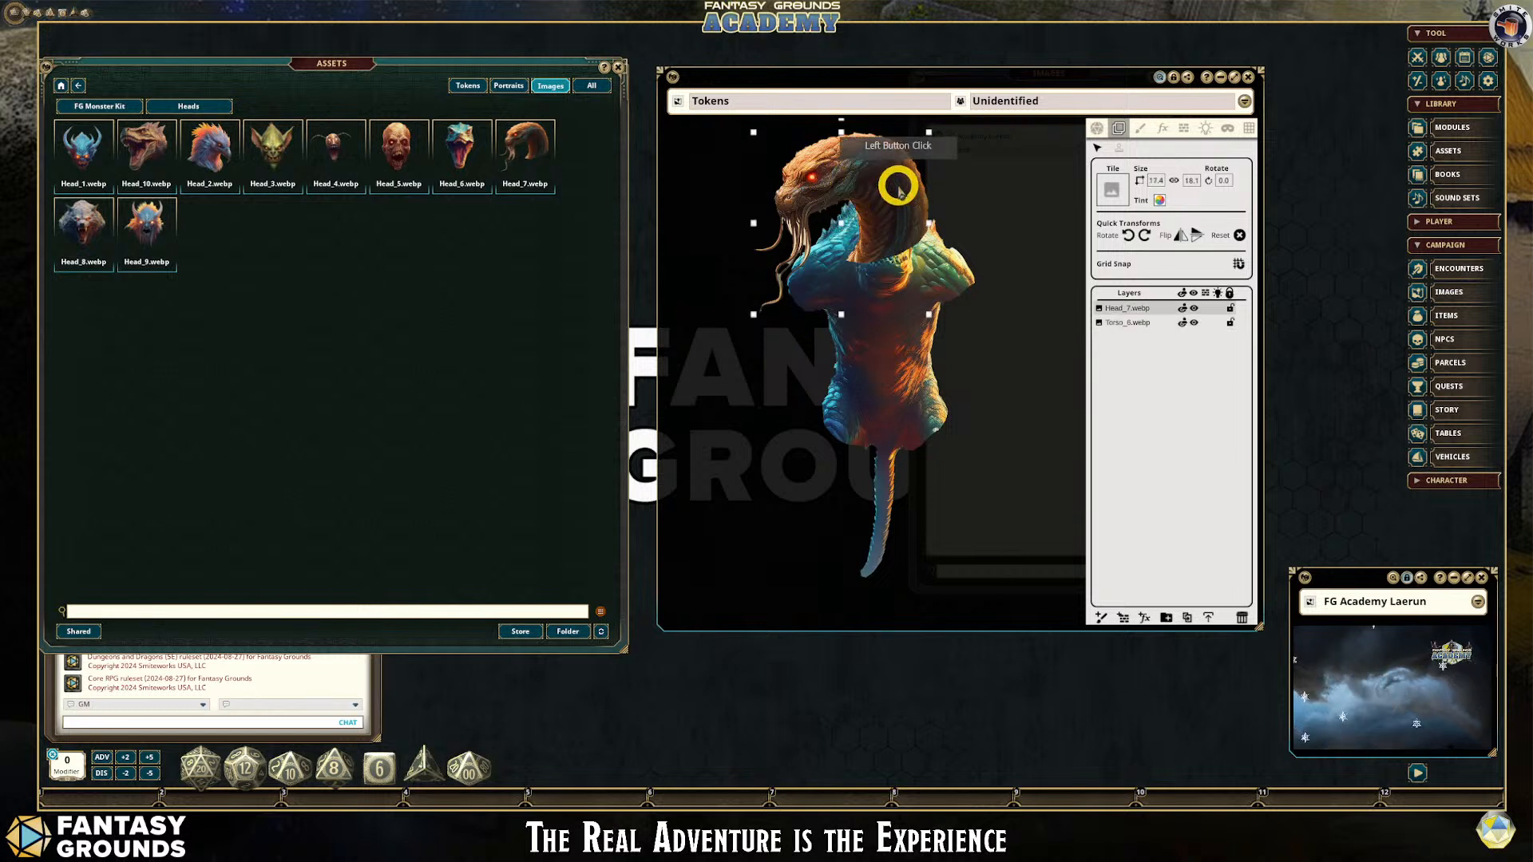
pyautogui.press('Delete')
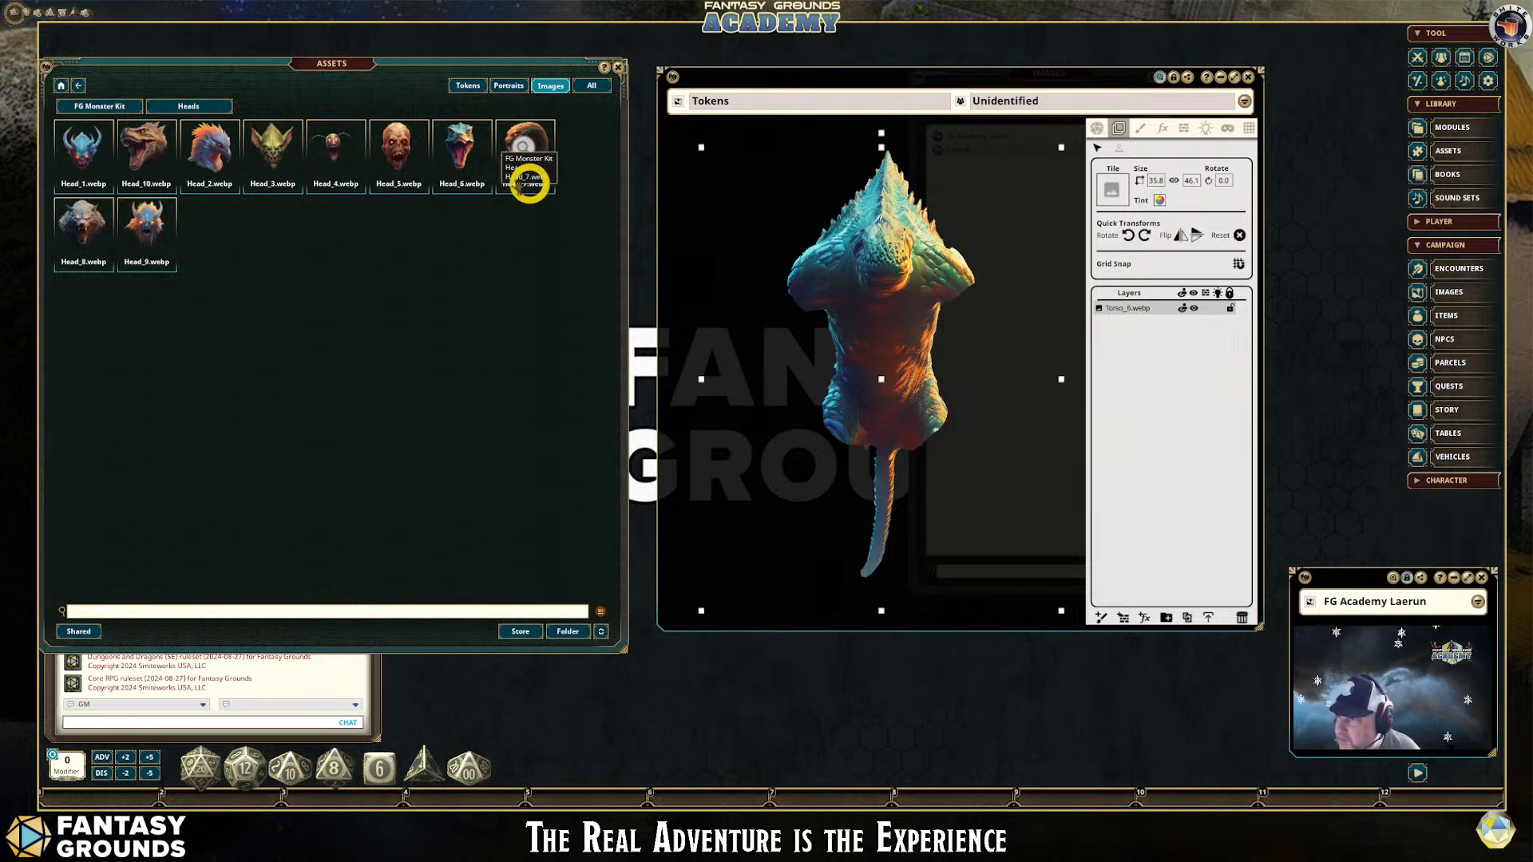
# Preview Head_5, close the preview, and place Head_5 on the torso's neck area in the Tokens image
pyautogui.click(407, 154)
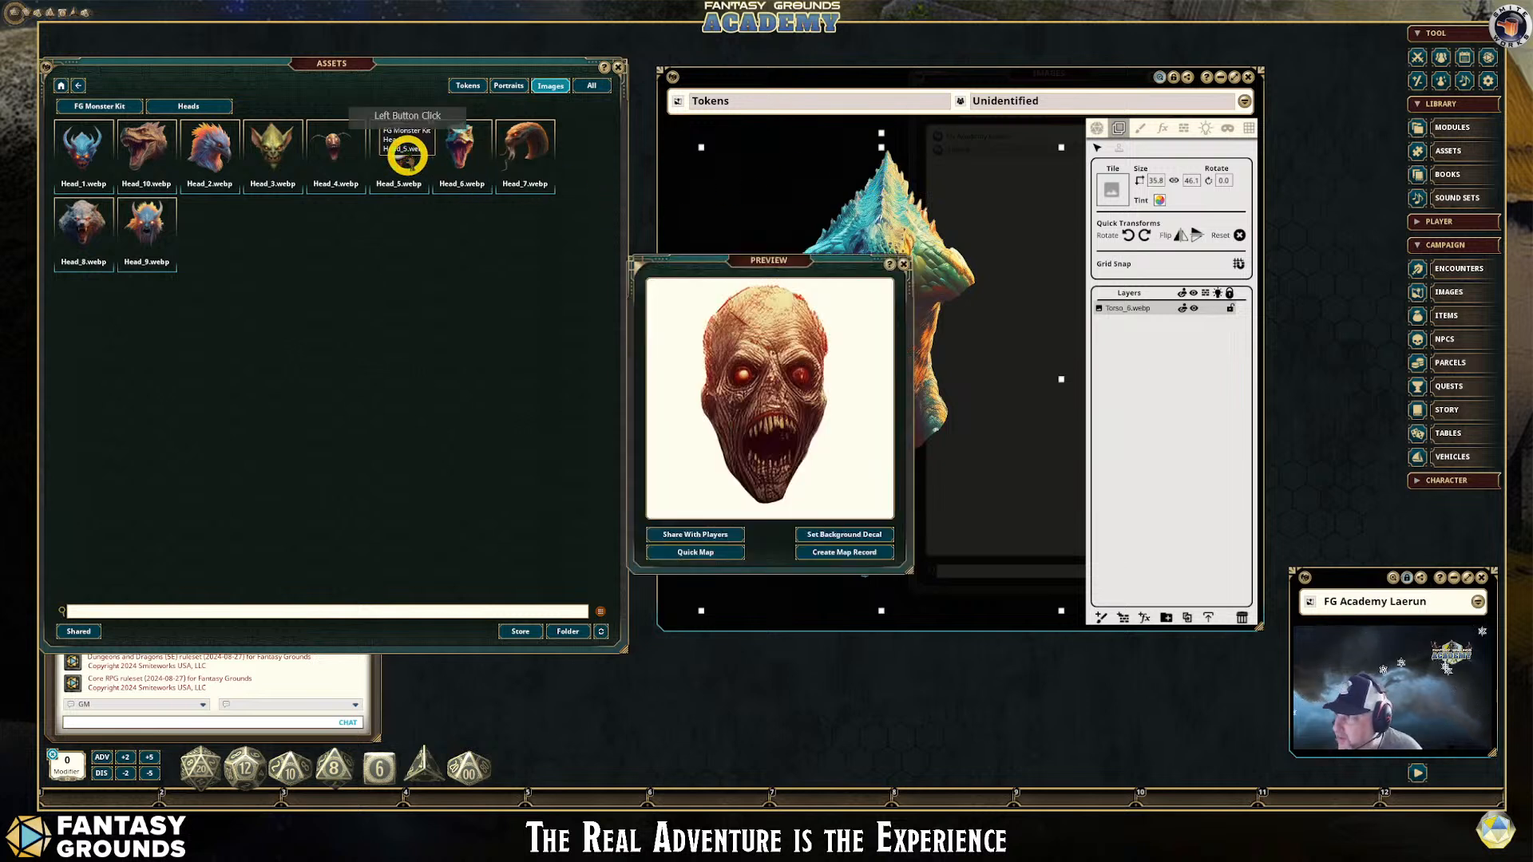
pyautogui.click(904, 269)
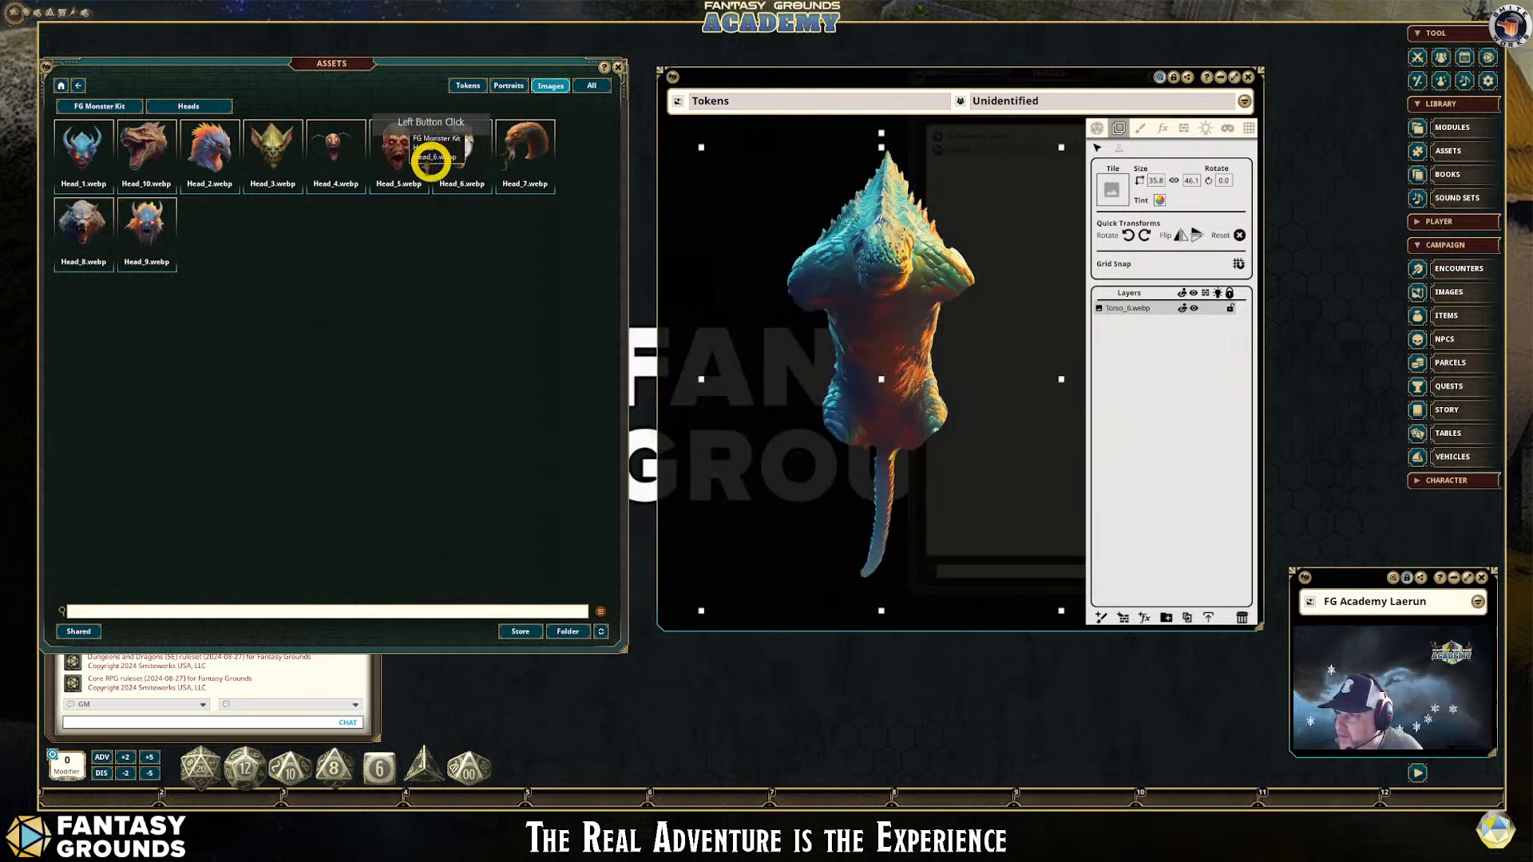
pyautogui.moveTo(428, 154); pyautogui.dragTo(960, 252)
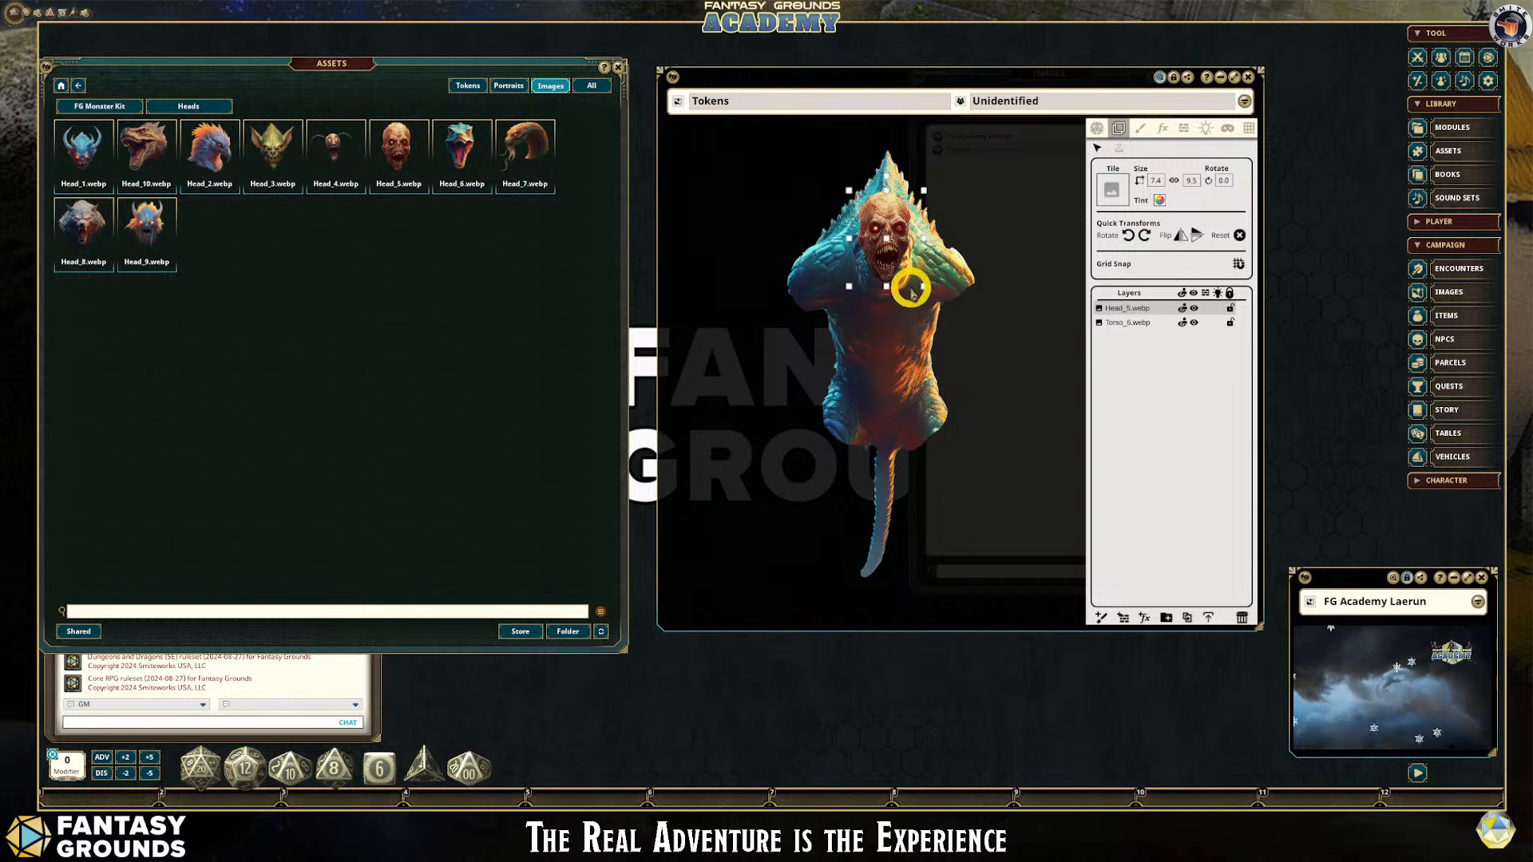
# Enlarge and center Head_5 on the torso, stretching it vertically to a size of about 10.1 by 14.1
pyautogui.moveTo(921, 287)
pyautogui.mouseDown()
pyautogui.moveTo(951, 307)
pyautogui.moveTo(937, 300)
pyautogui.mouseUp()
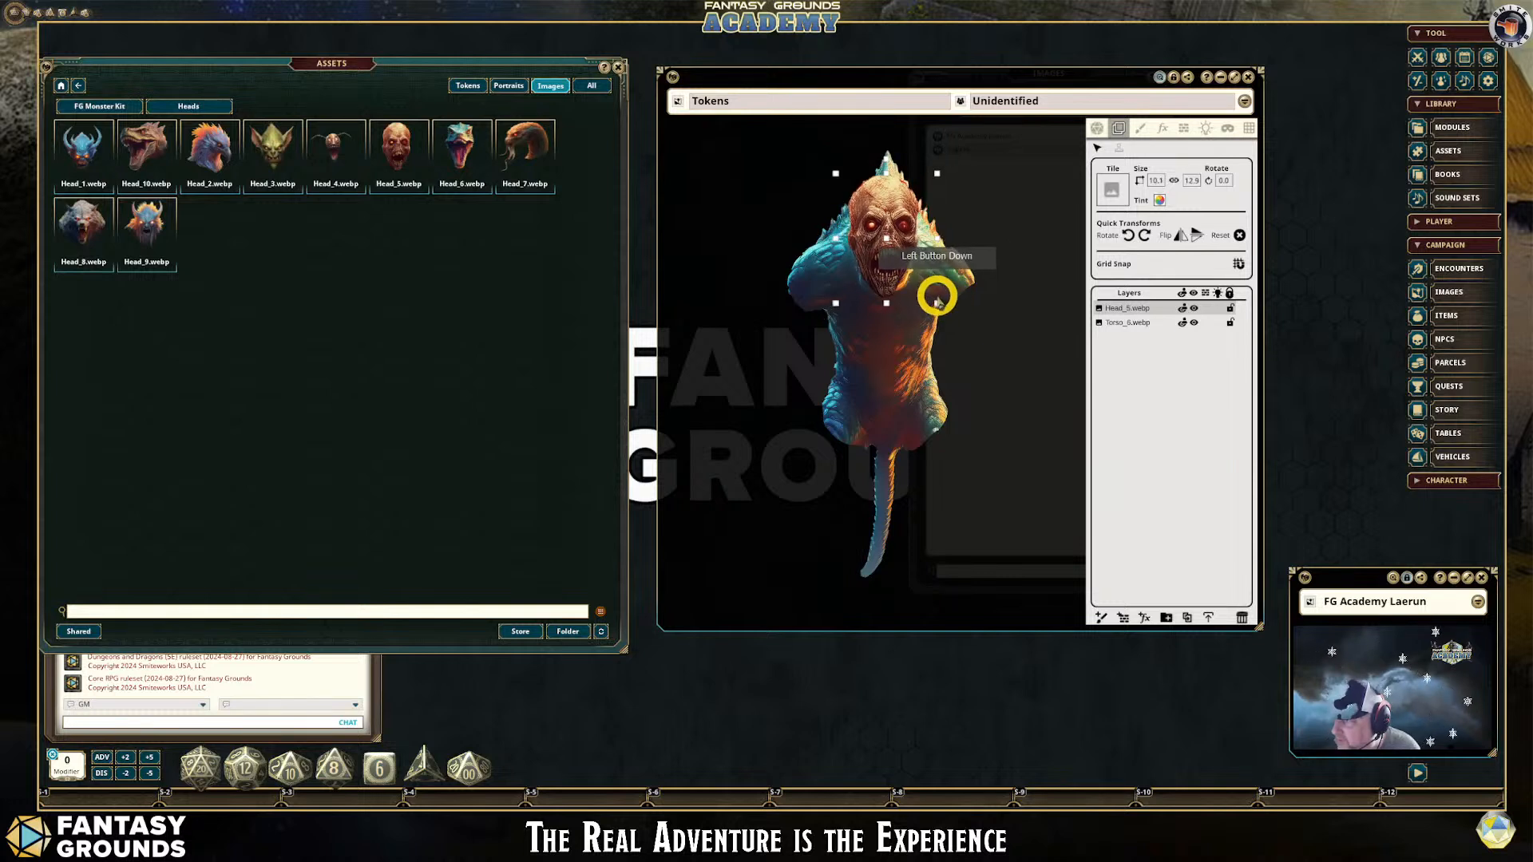
pyautogui.moveTo(882, 222); pyautogui.dragTo(886, 227)
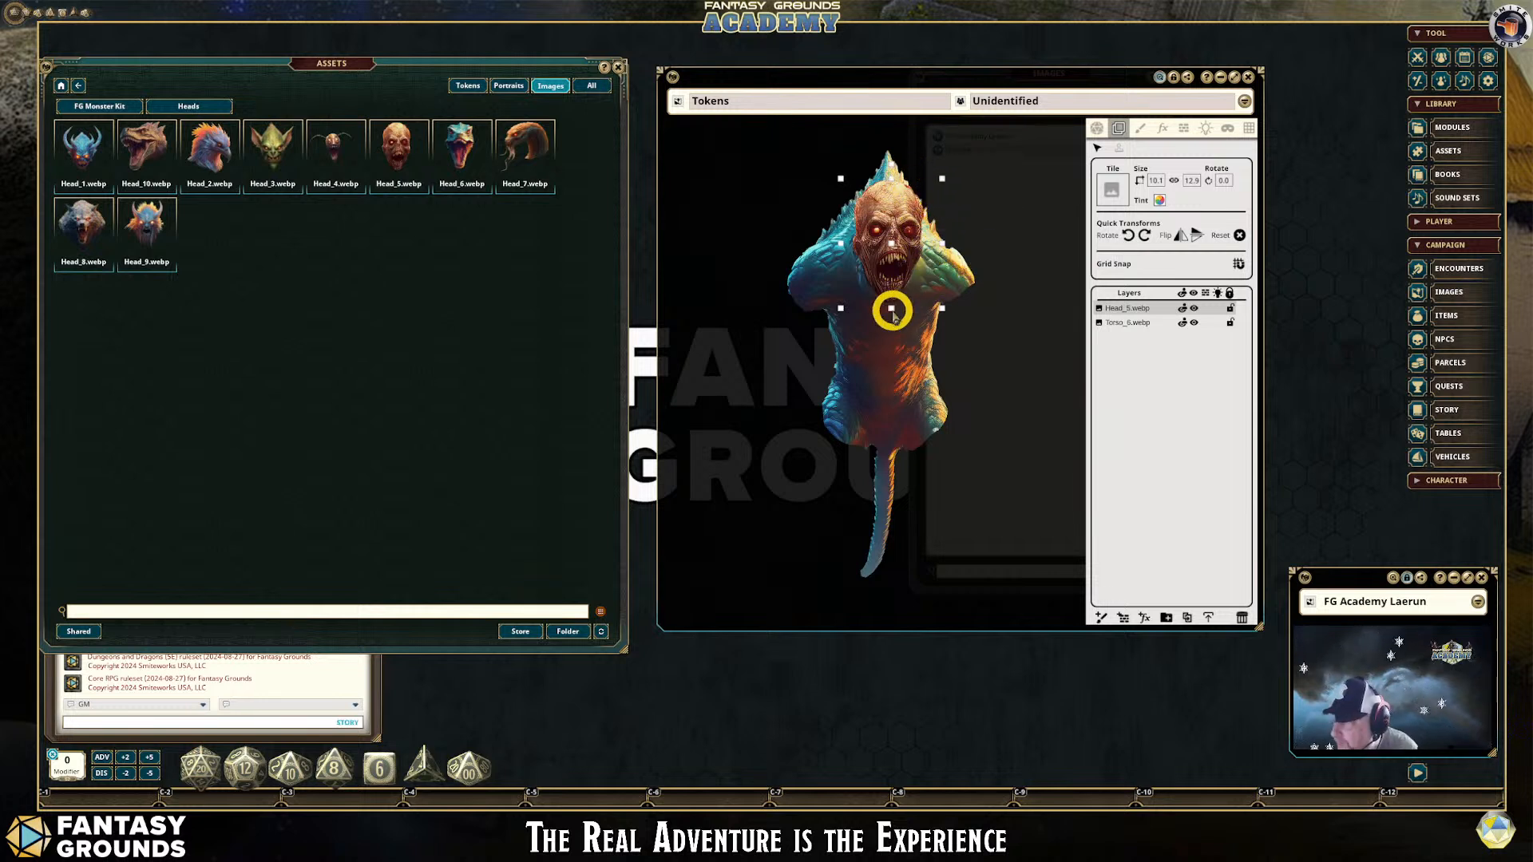
pyautogui.moveTo(891, 310); pyautogui.dragTo(982, 321)
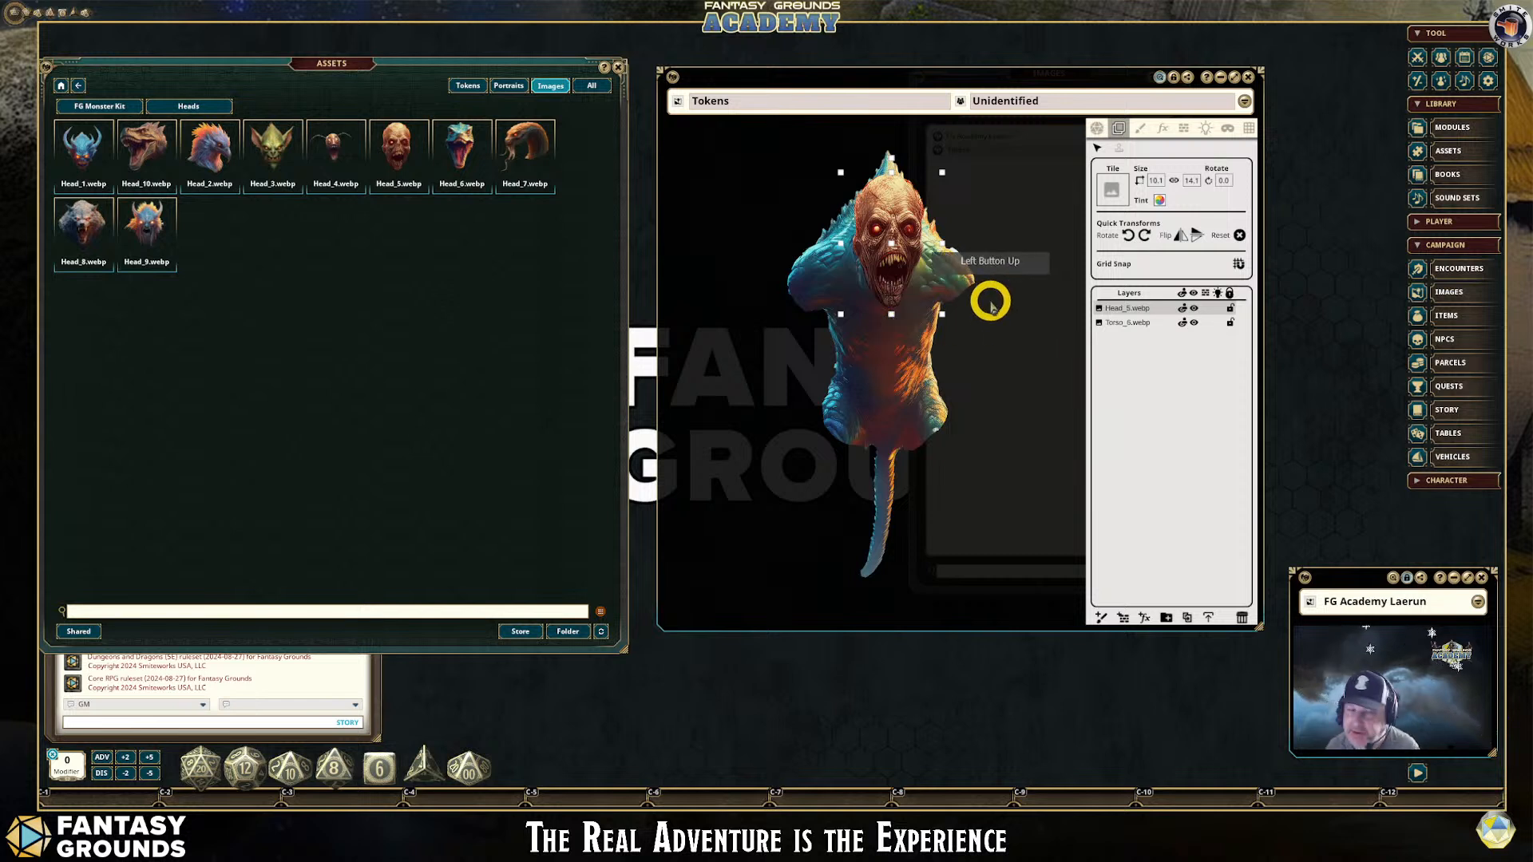
# Nudge Head_5 slightly lower on the torso and give it a pale cyan tint with red 215 and slightly reduced alpha
pyautogui.moveTo(883, 263)
pyautogui.mouseDown()
pyautogui.moveTo(883, 240)
pyautogui.moveTo(975, 246)
pyautogui.moveTo(862, 278)
pyautogui.mouseUp()
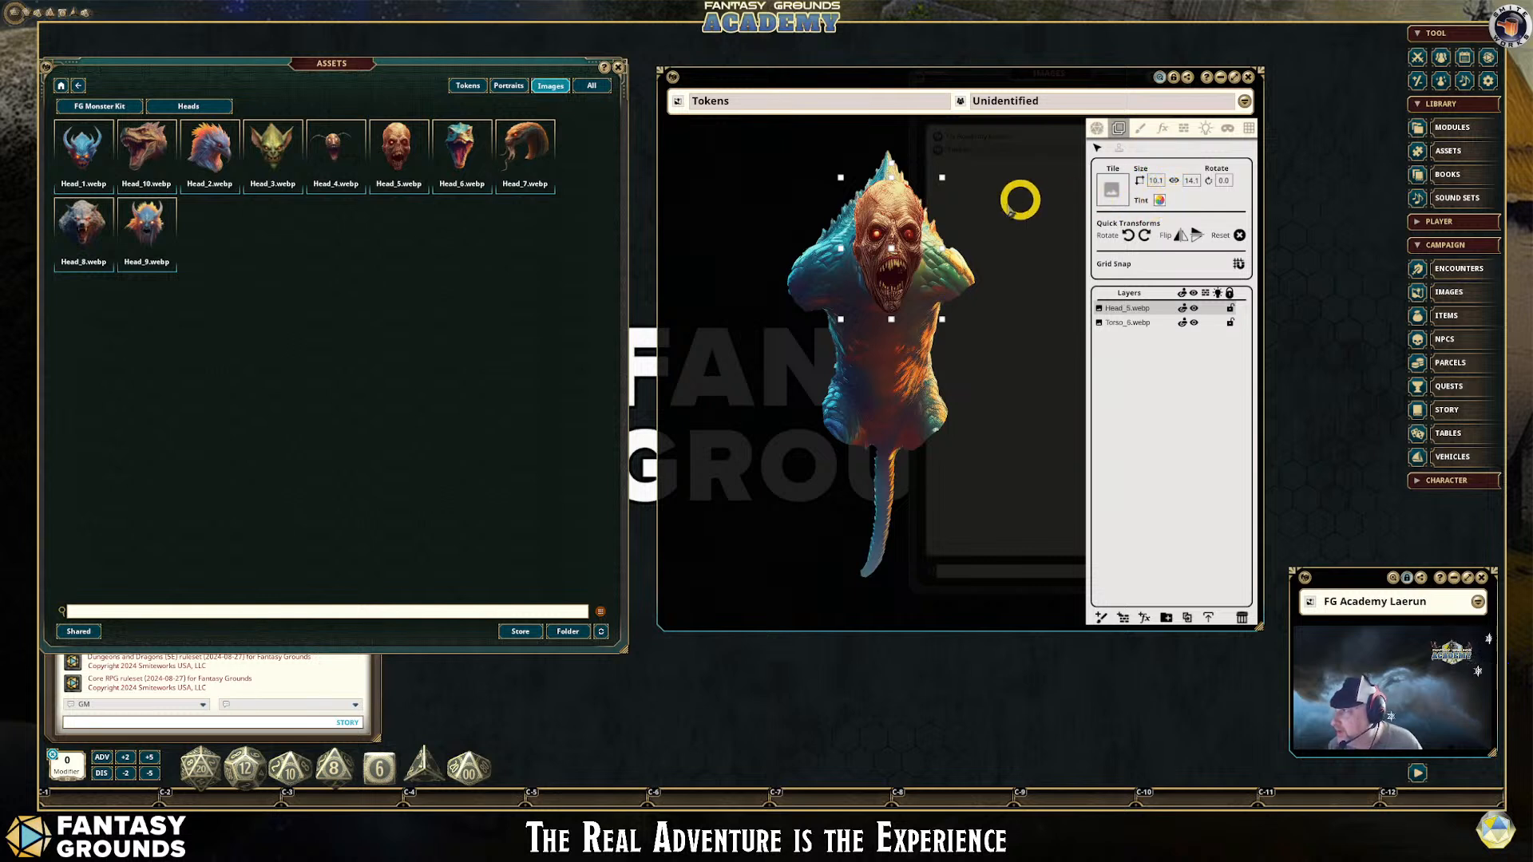
pyautogui.click(1161, 203)
pyautogui.moveTo(773, 316); pyautogui.dragTo(600, 245)
pyautogui.press('ctrl')
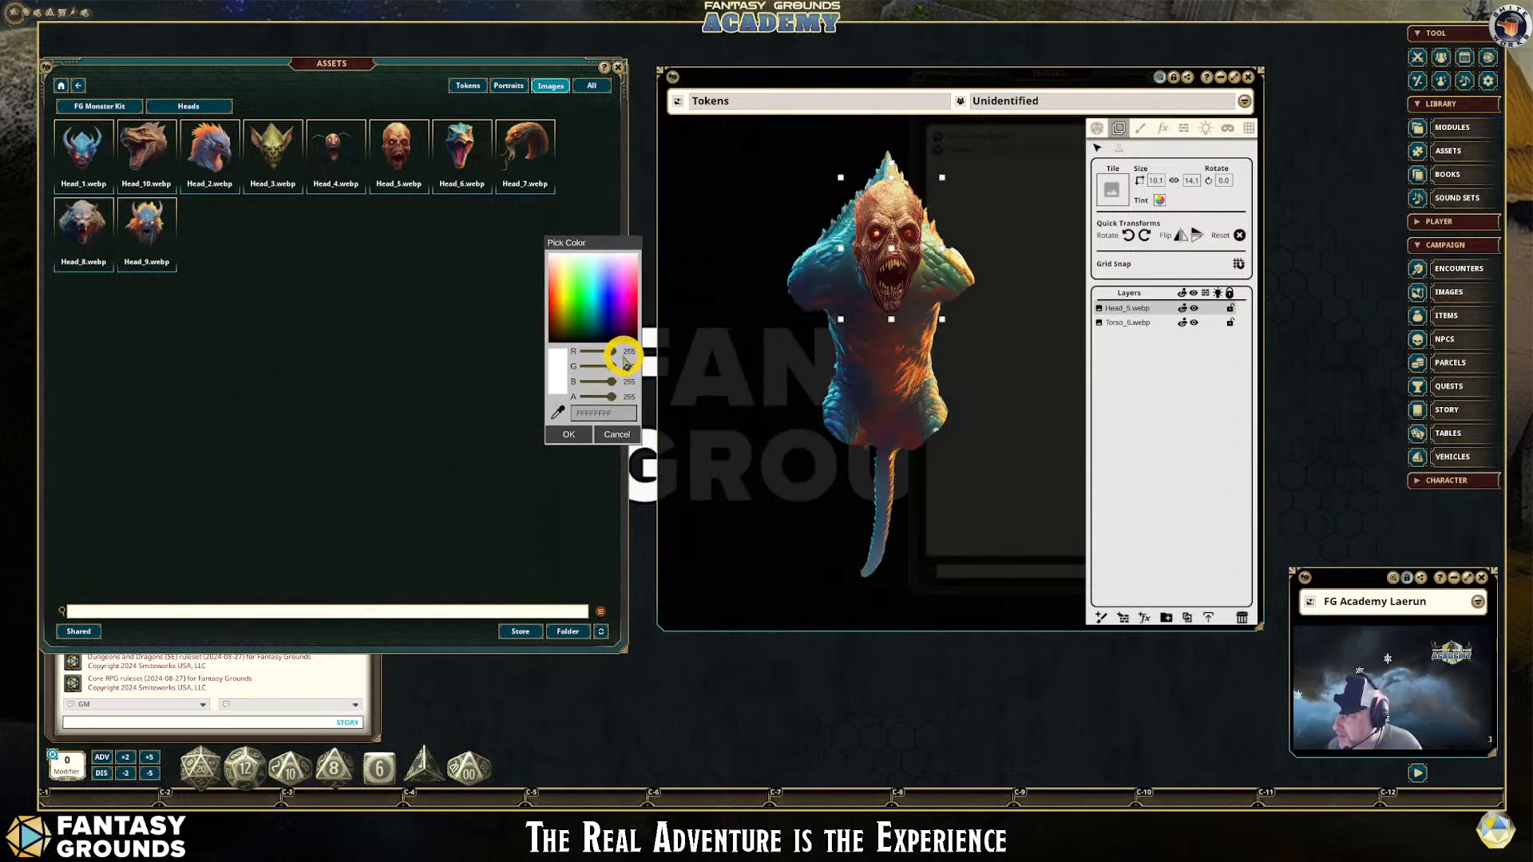
pyautogui.click(613, 352)
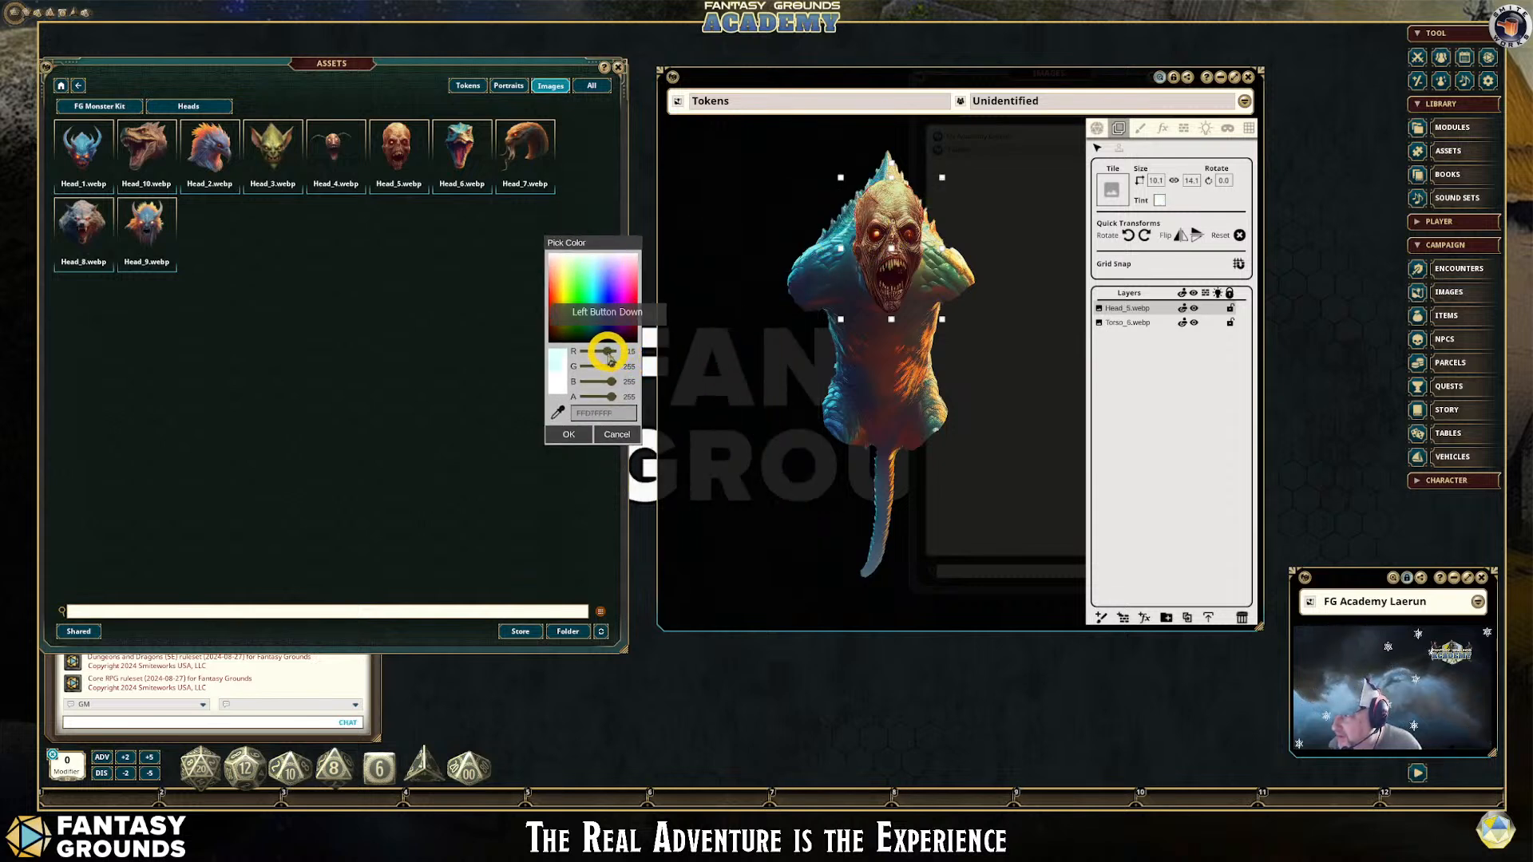
pyautogui.press('ctrl')
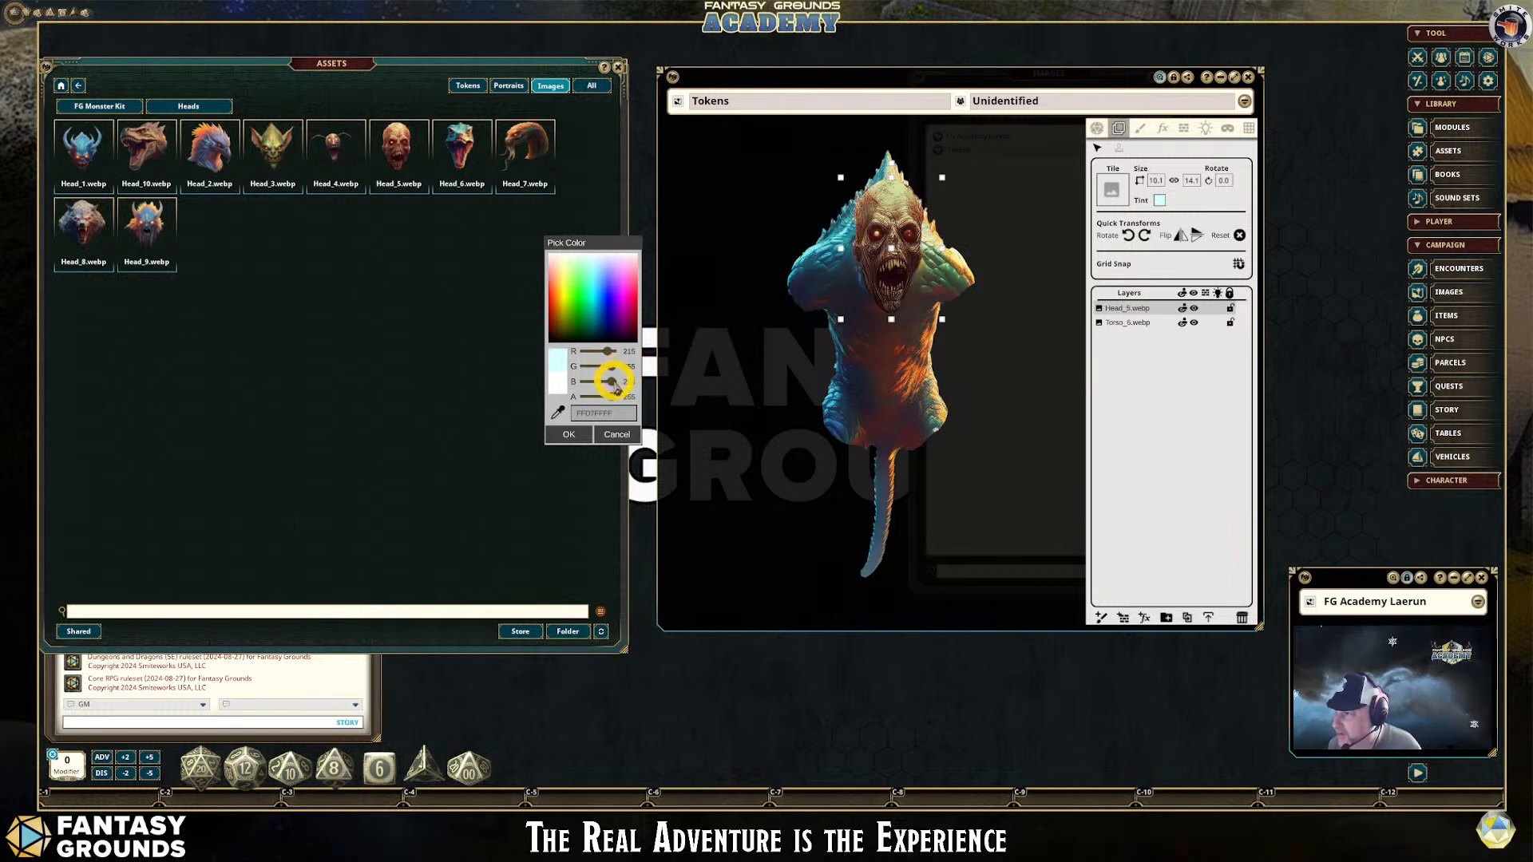
pyautogui.moveTo(616, 389)
pyautogui.mouseDown()
pyautogui.moveTo(735, 339)
pyautogui.moveTo(610, 380)
pyautogui.moveTo(607, 397)
pyautogui.mouseUp()
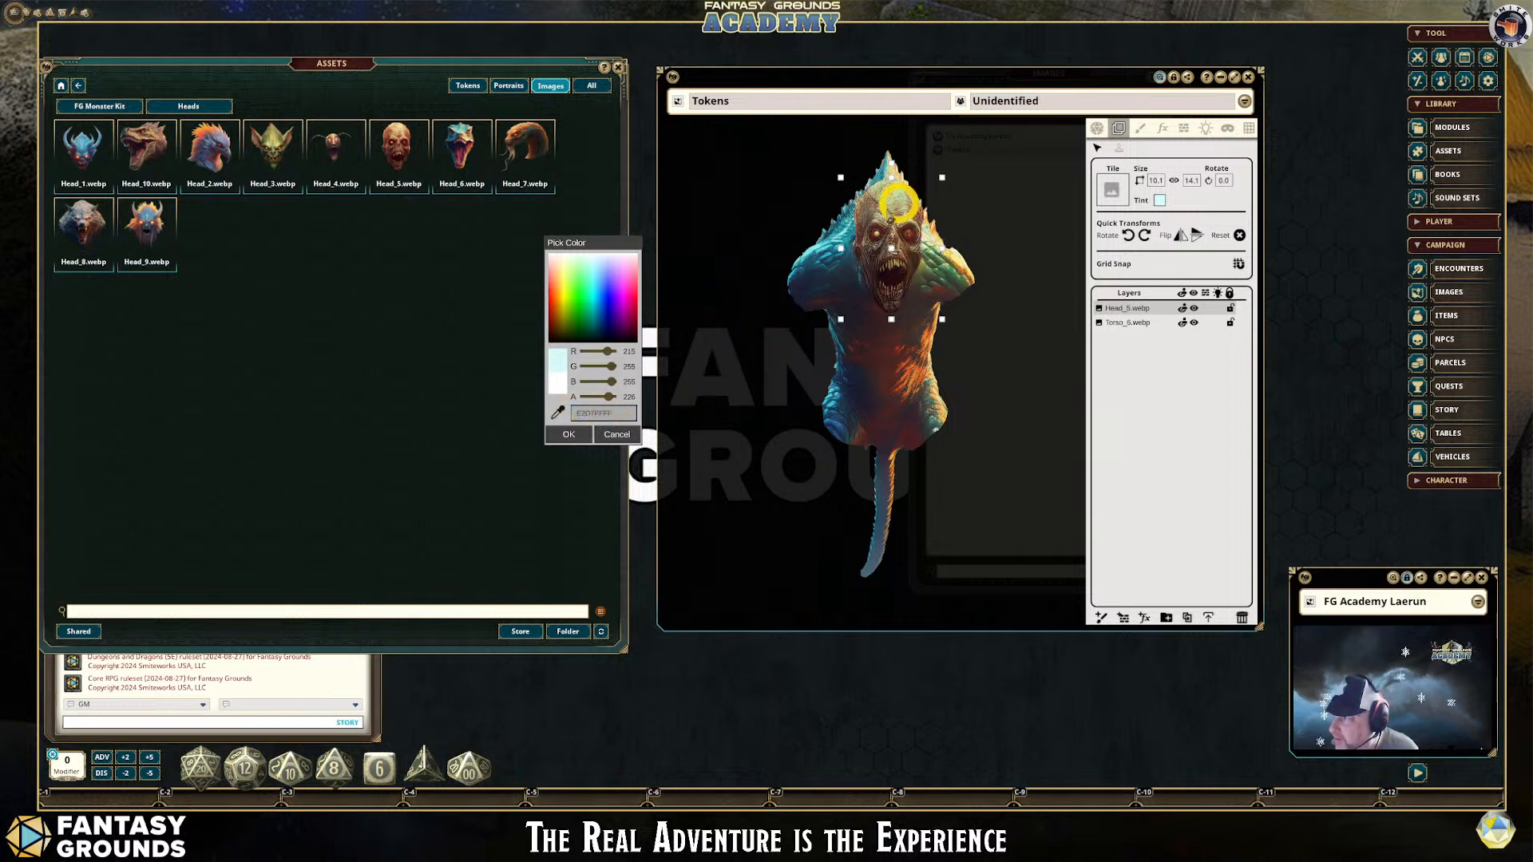
# Enlarge Head_5 to a size of about 11.0 by 15.4 and accept its tint color
pyautogui.click(841, 179)
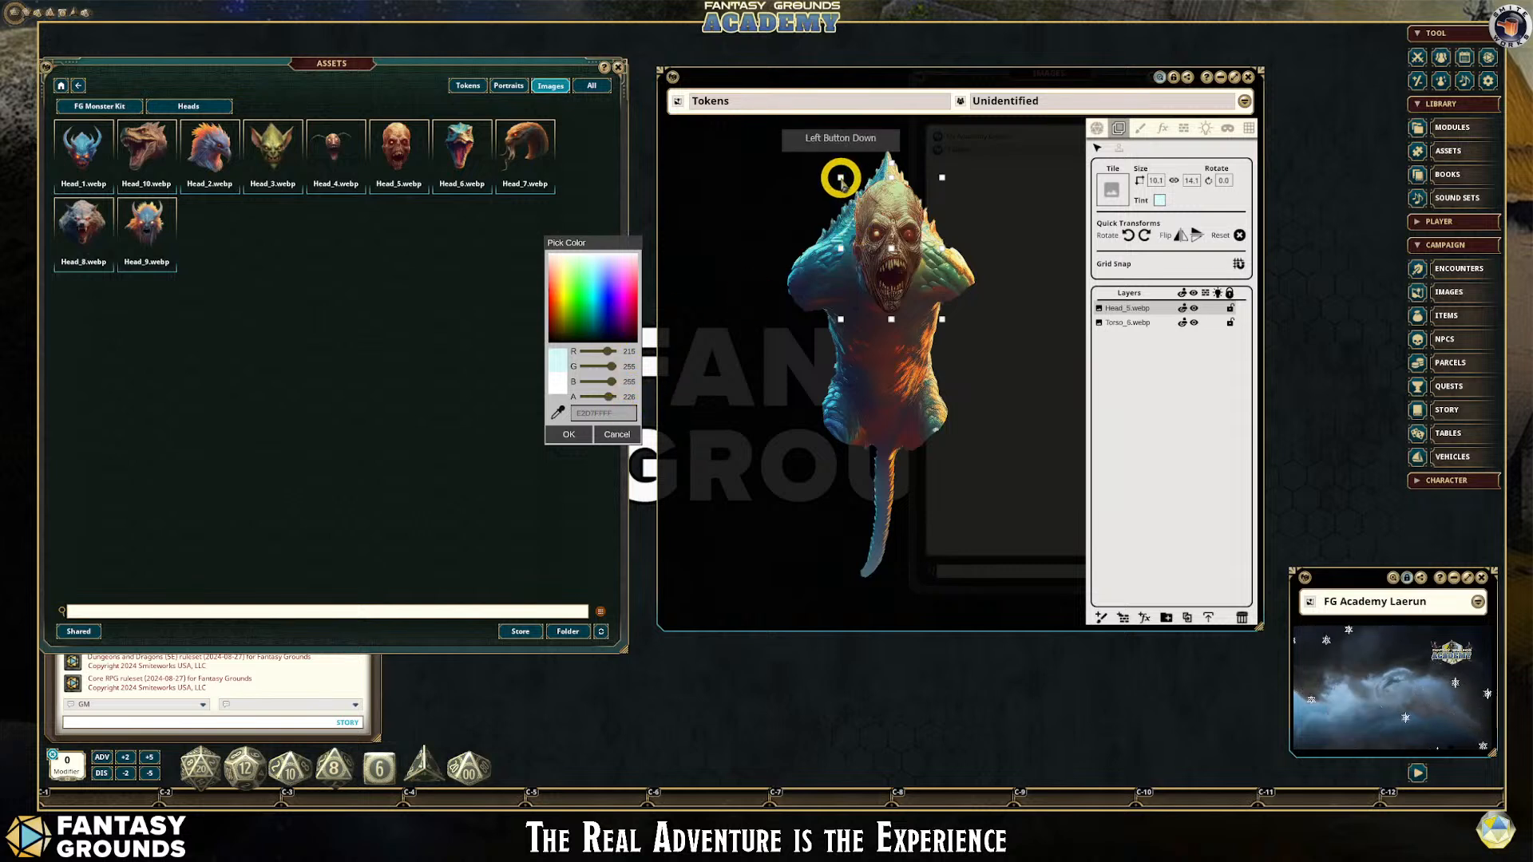
pyautogui.moveTo(841, 178)
pyautogui.mouseDown()
pyautogui.moveTo(832, 159)
pyautogui.moveTo(836, 171)
pyautogui.mouseUp()
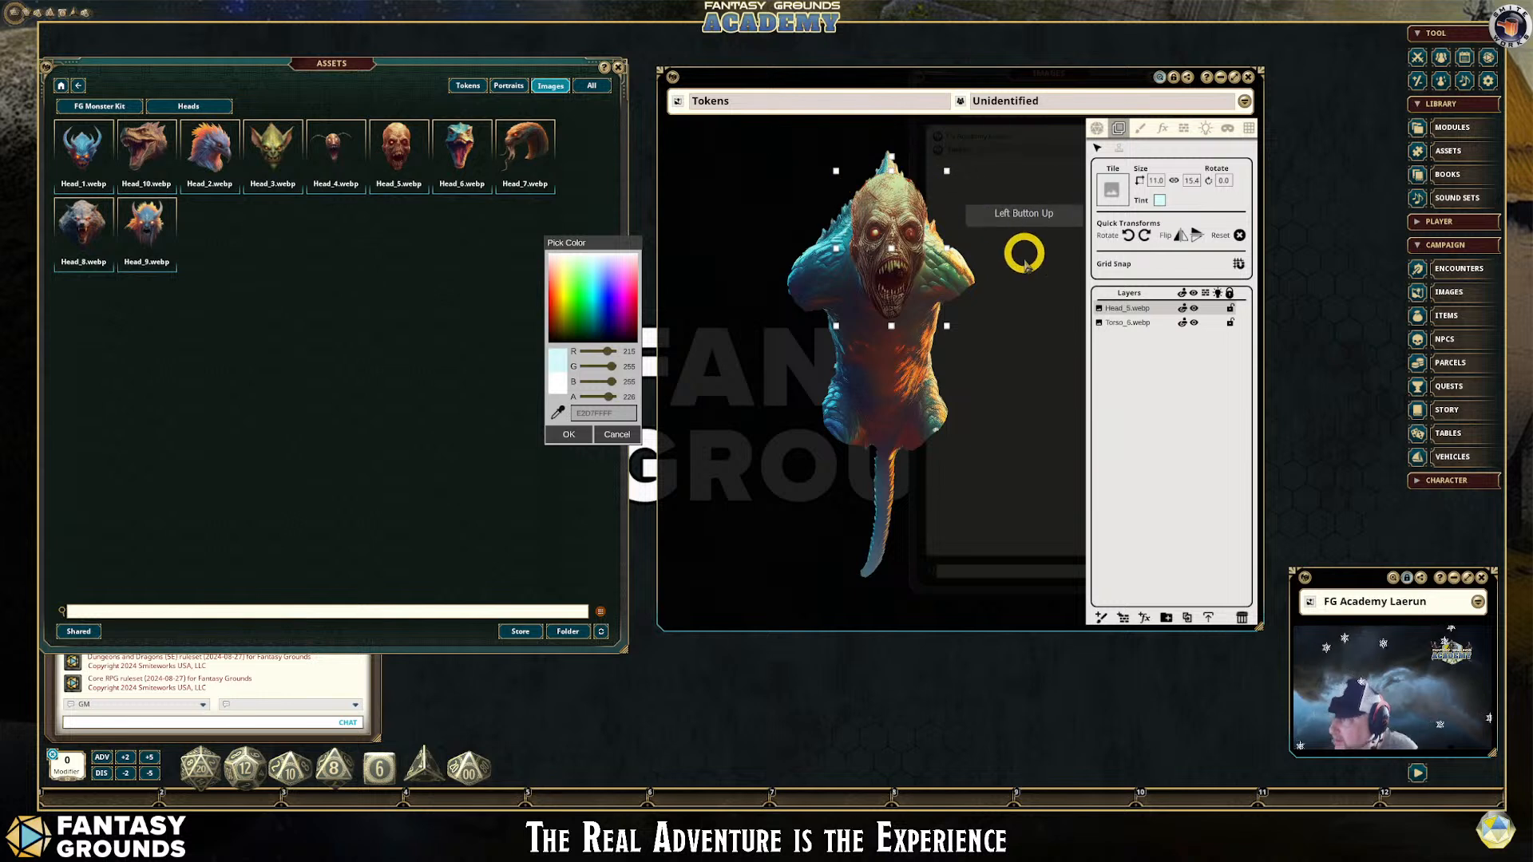
pyautogui.press('ctrl')
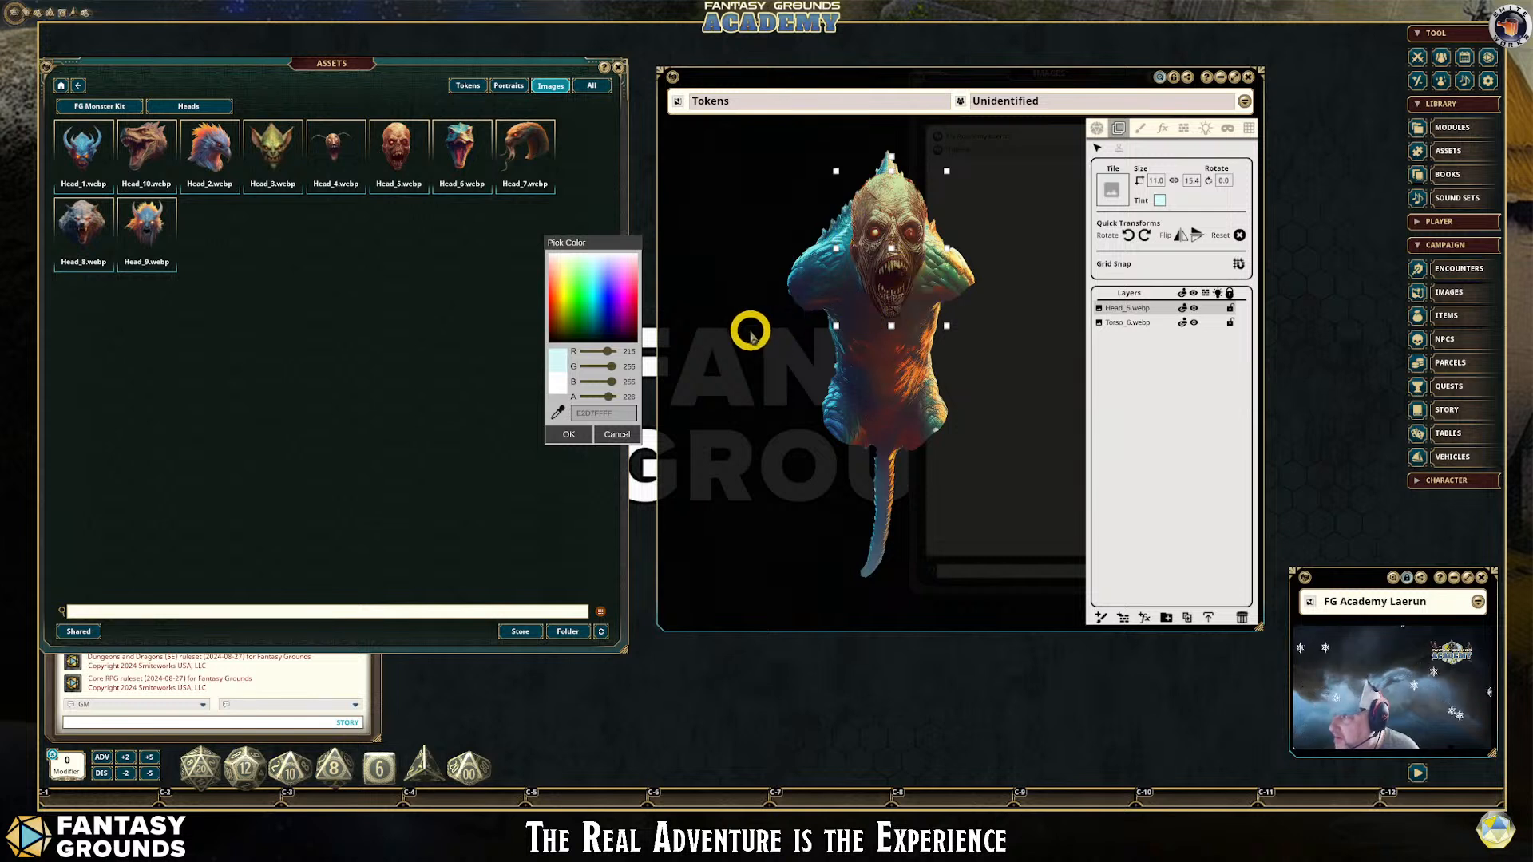
pyautogui.click(573, 434)
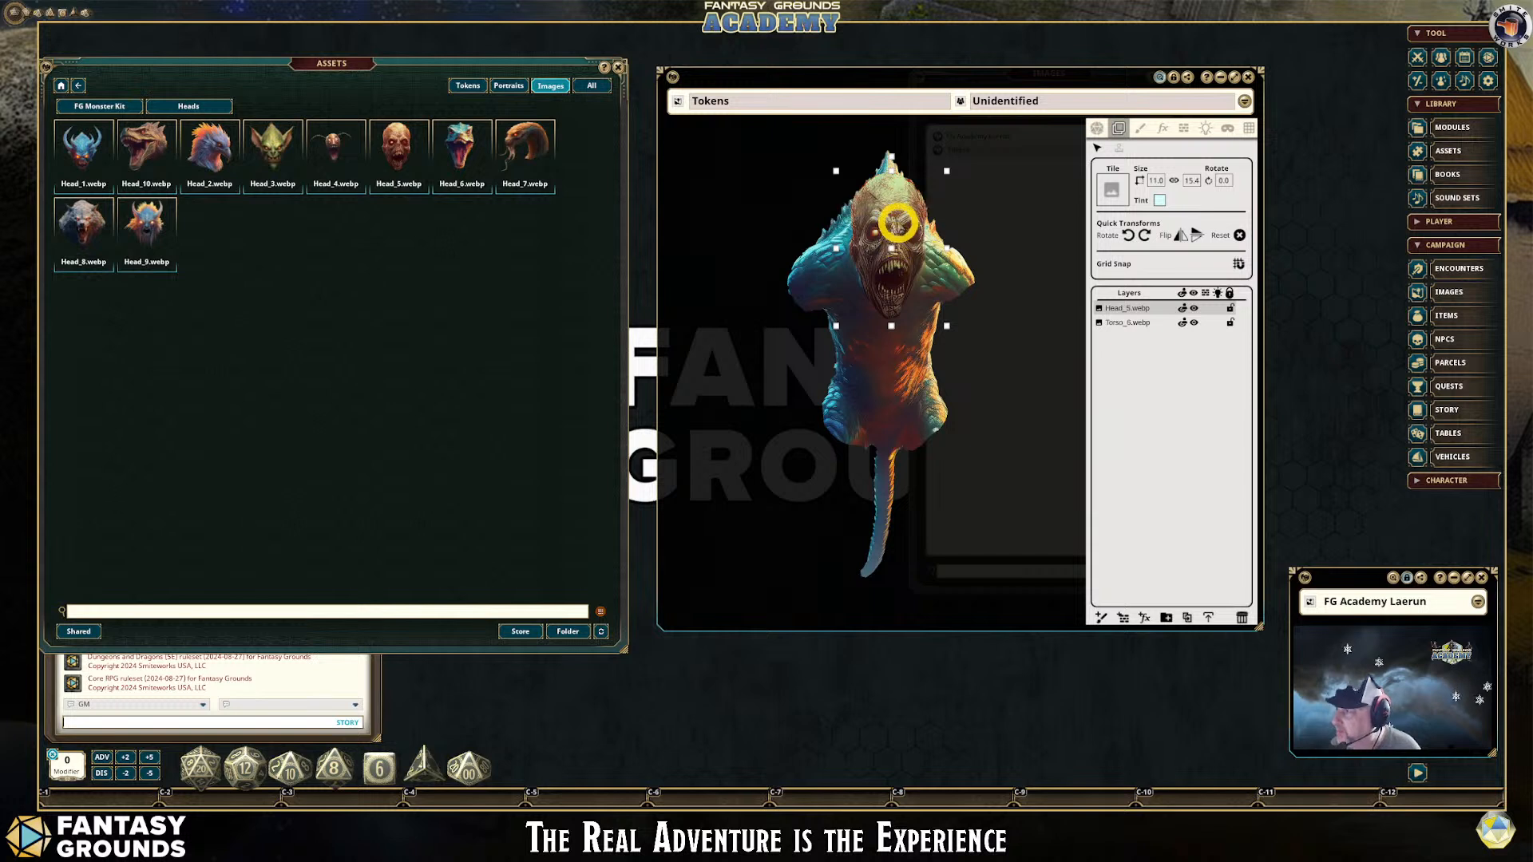
pyautogui.press('ctrl')
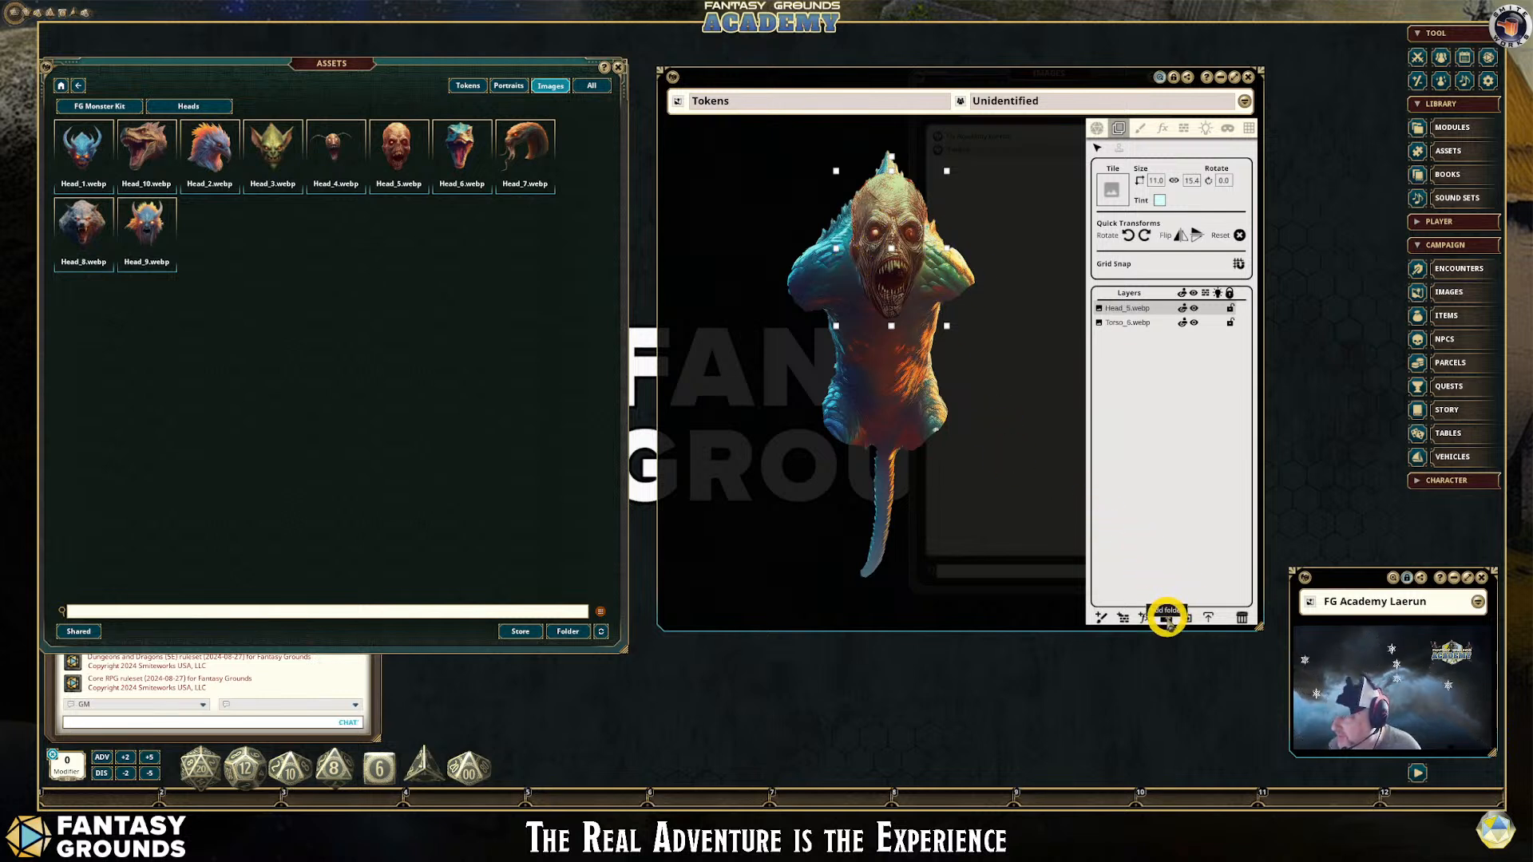
# Add a folder to the Tokens image's layers and name it Horror Creature
pyautogui.click(1166, 619)
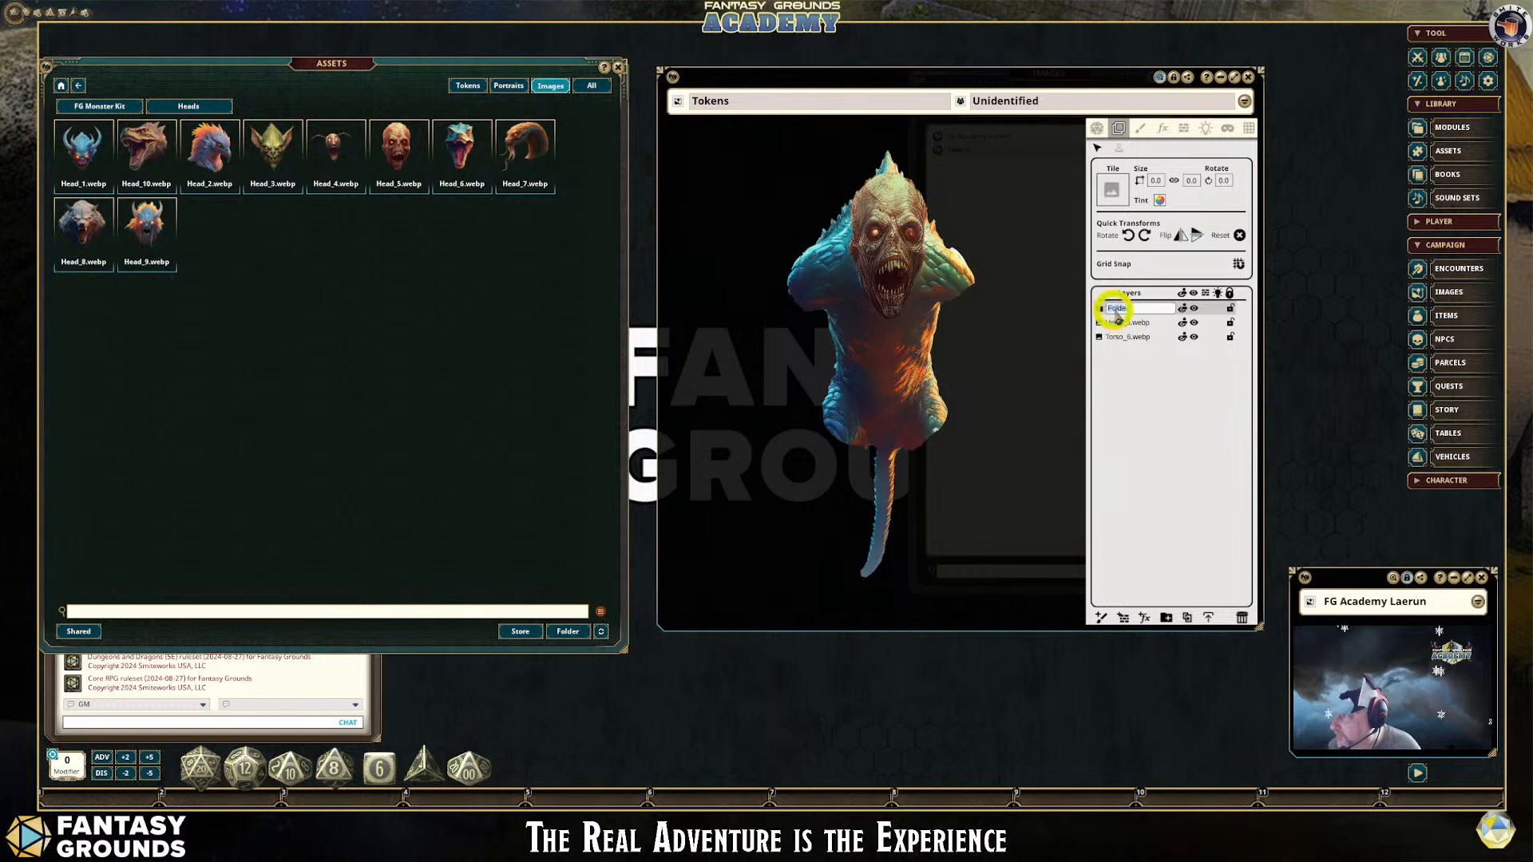
pyautogui.doubleClick(1116, 309)
pyautogui.write('Horror Creature')
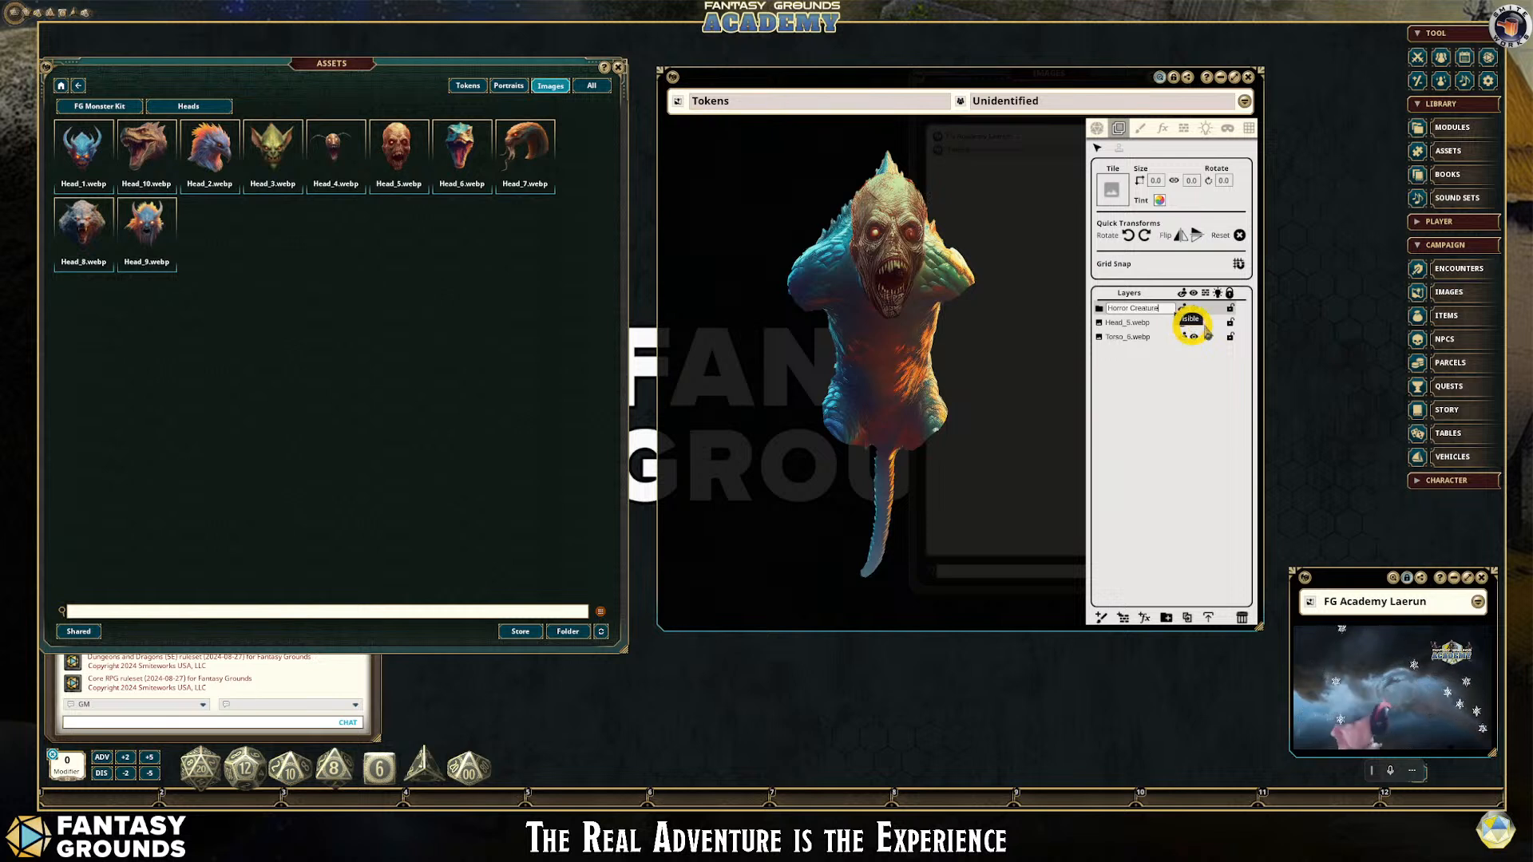
pyautogui.click(1120, 312)
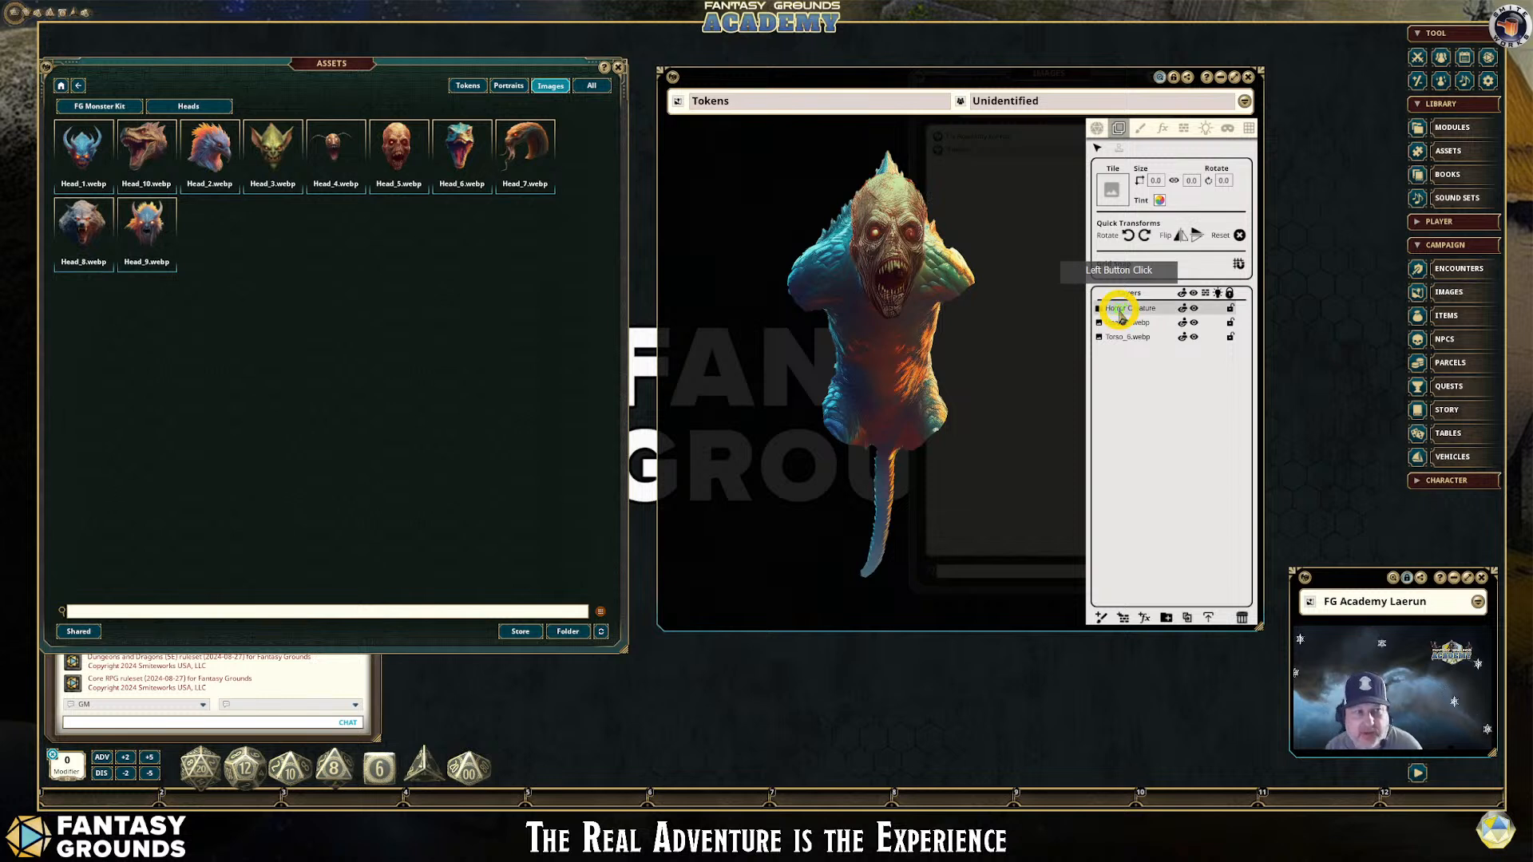
# Shift Head_5 slightly up on the torso and move the Head_5 and Torso_6 layers into the Horror Creature folder
pyautogui.click(892, 254)
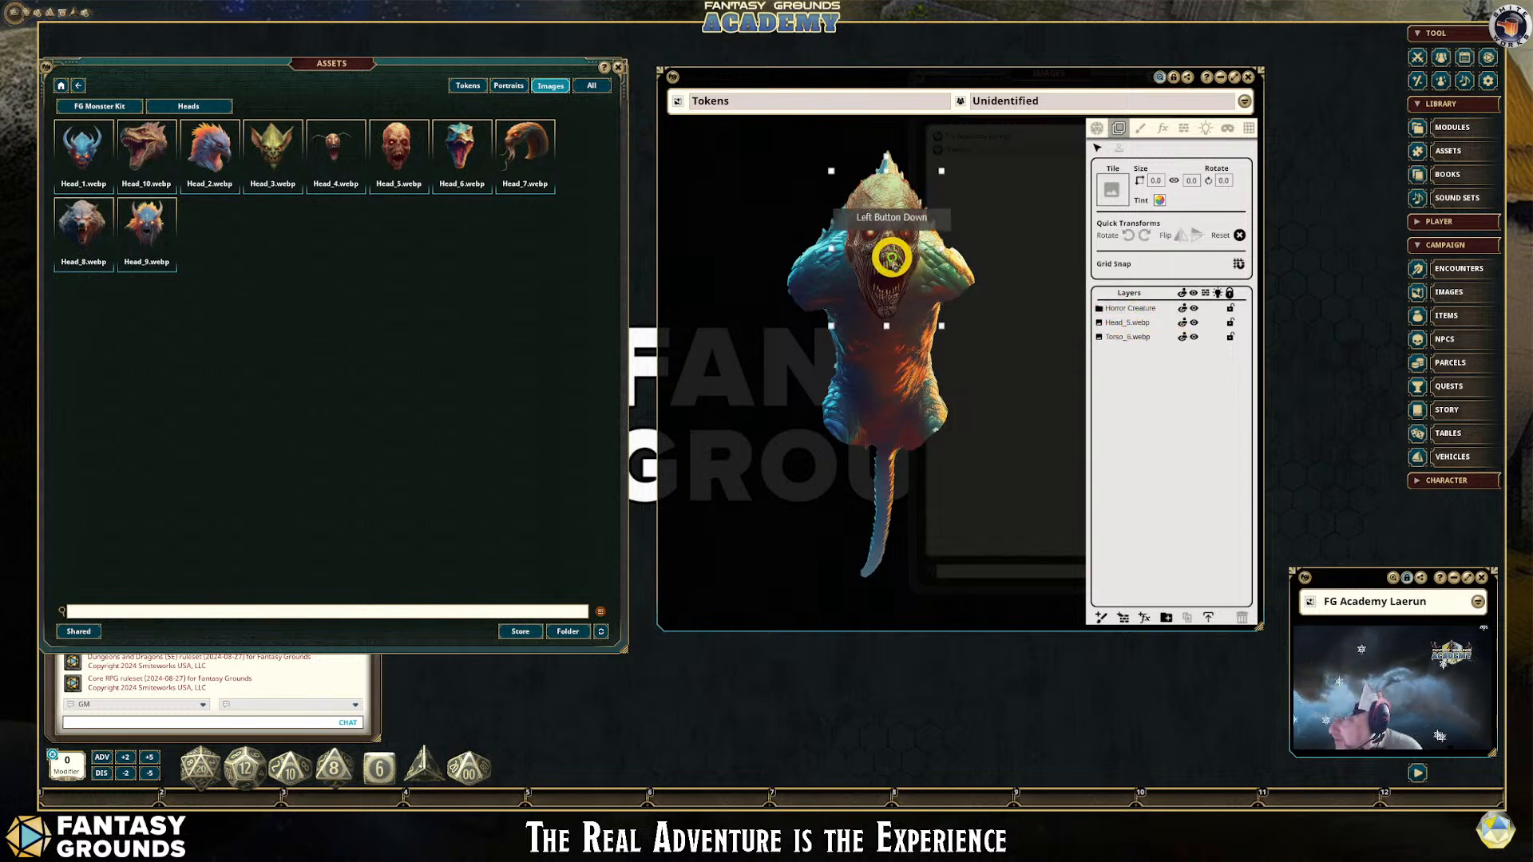
pyautogui.click(1030, 343)
pyautogui.click(890, 254)
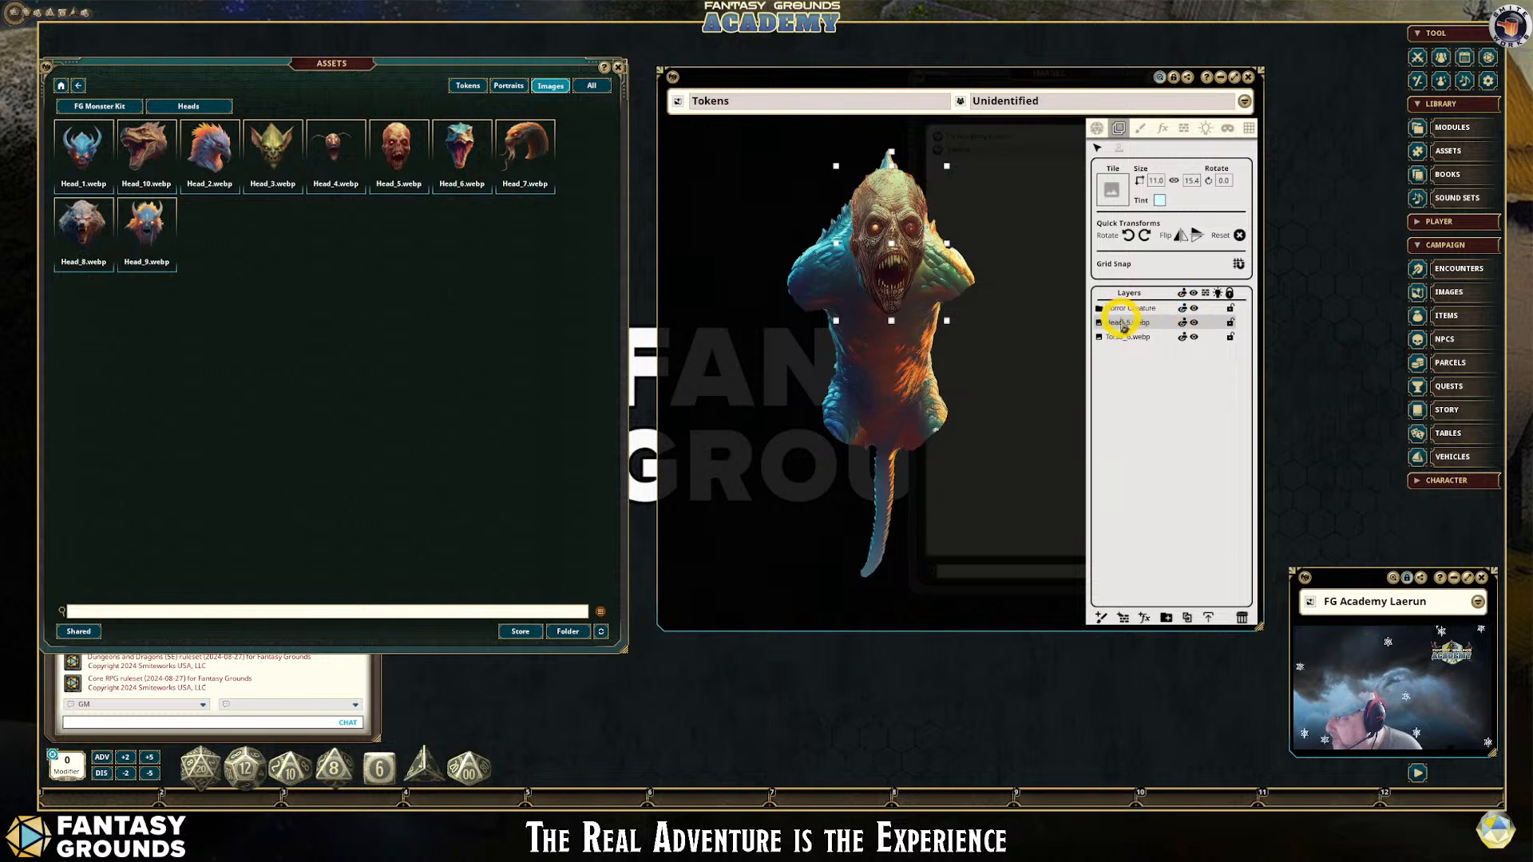
pyautogui.moveTo(1122, 323)
pyautogui.mouseDown()
pyautogui.moveTo(1117, 309)
pyautogui.moveTo(1137, 314)
pyautogui.mouseUp()
pyautogui.click(1100, 308)
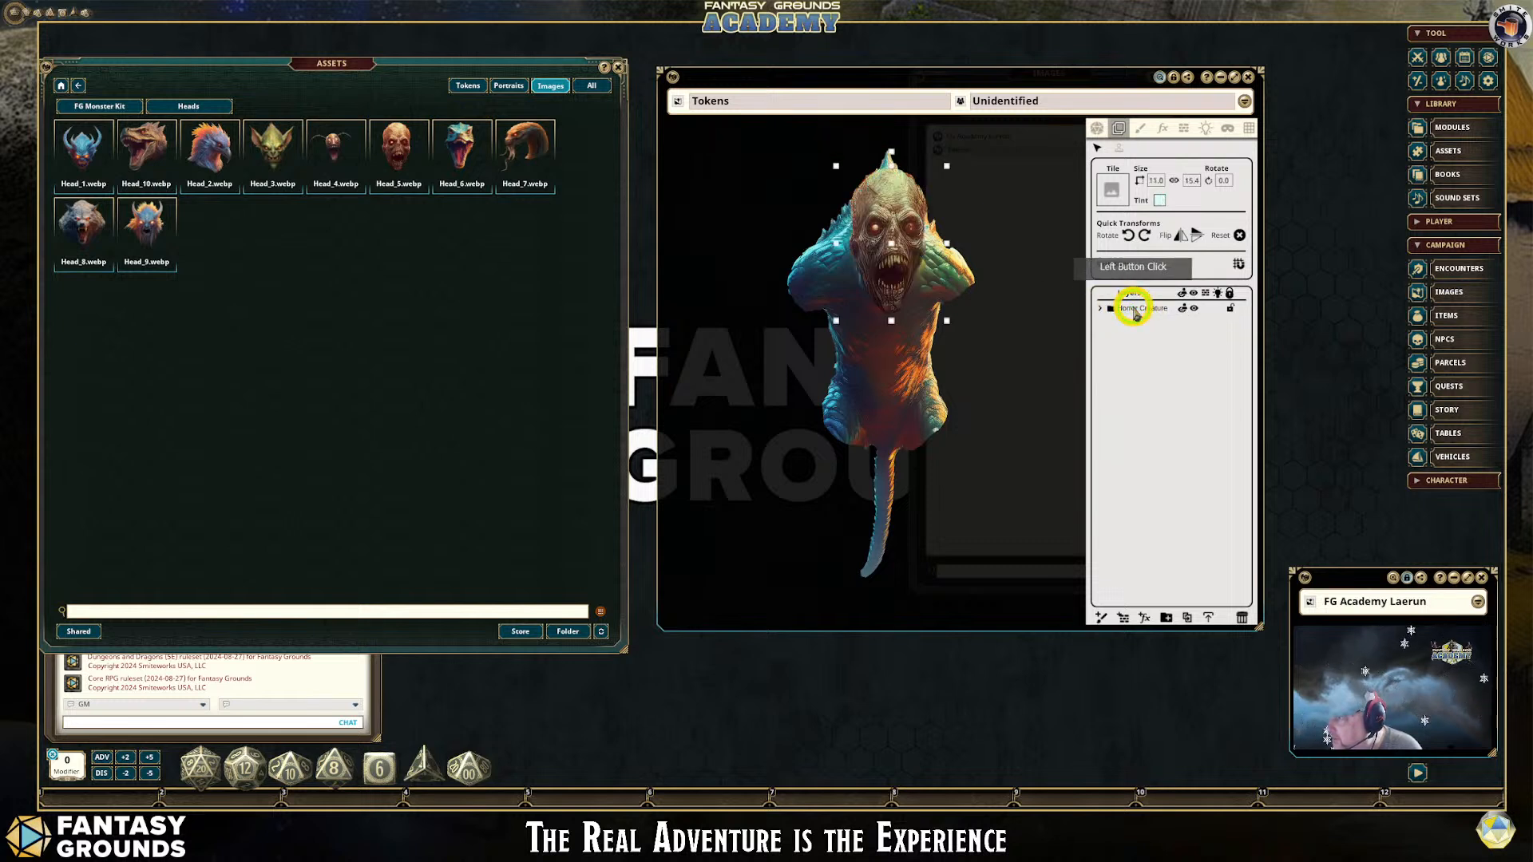
# Move the whole Horror Creature group slightly down and to the left in the image, and expand its layer folder
pyautogui.click(1133, 311)
pyautogui.click(928, 313)
pyautogui.moveTo(830, 287); pyautogui.dragTo(910, 327)
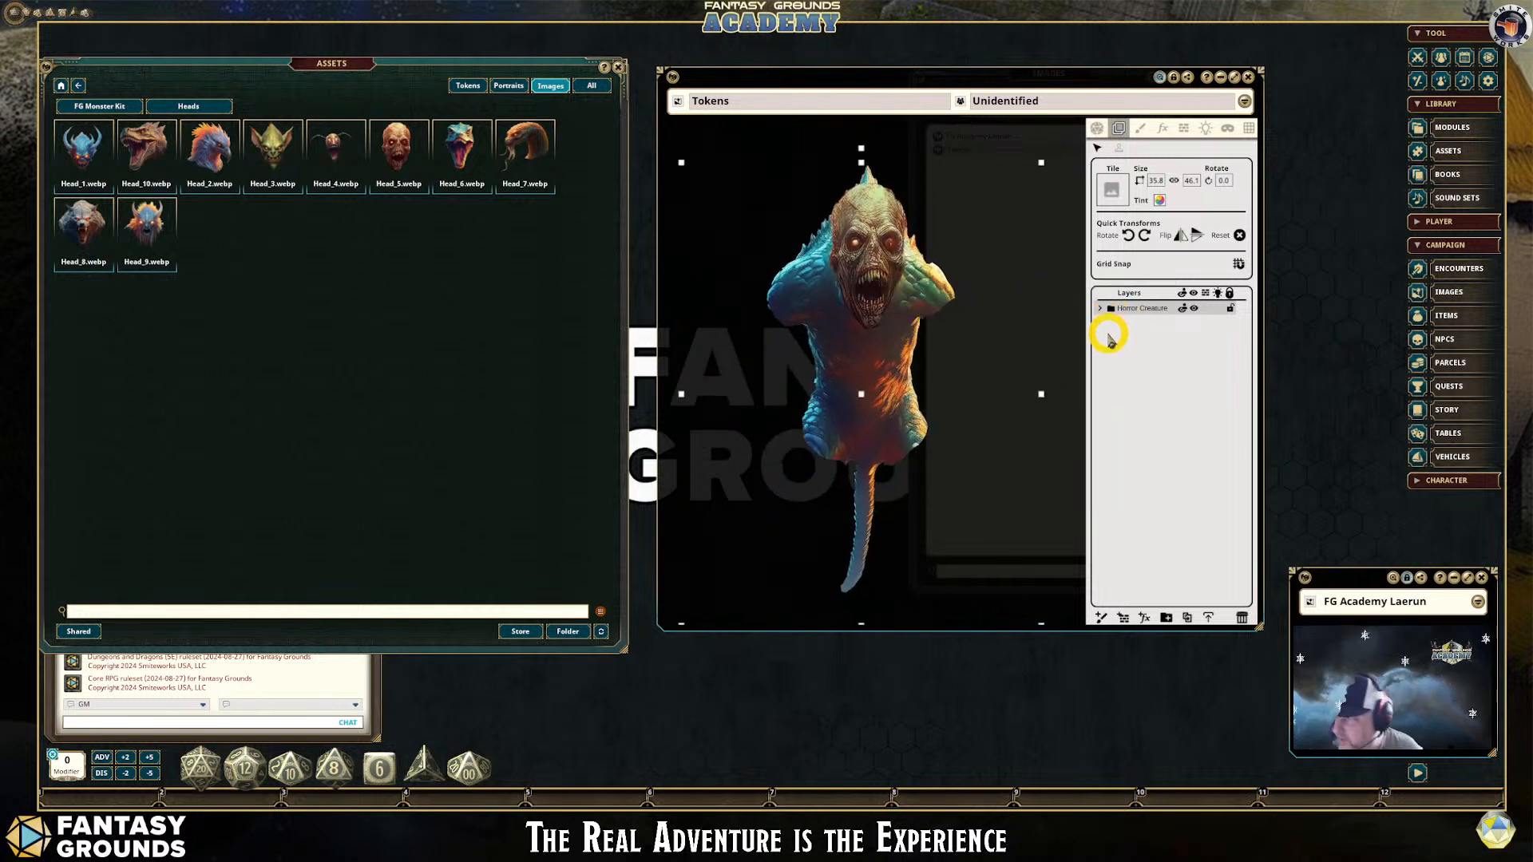
pyautogui.click(1099, 308)
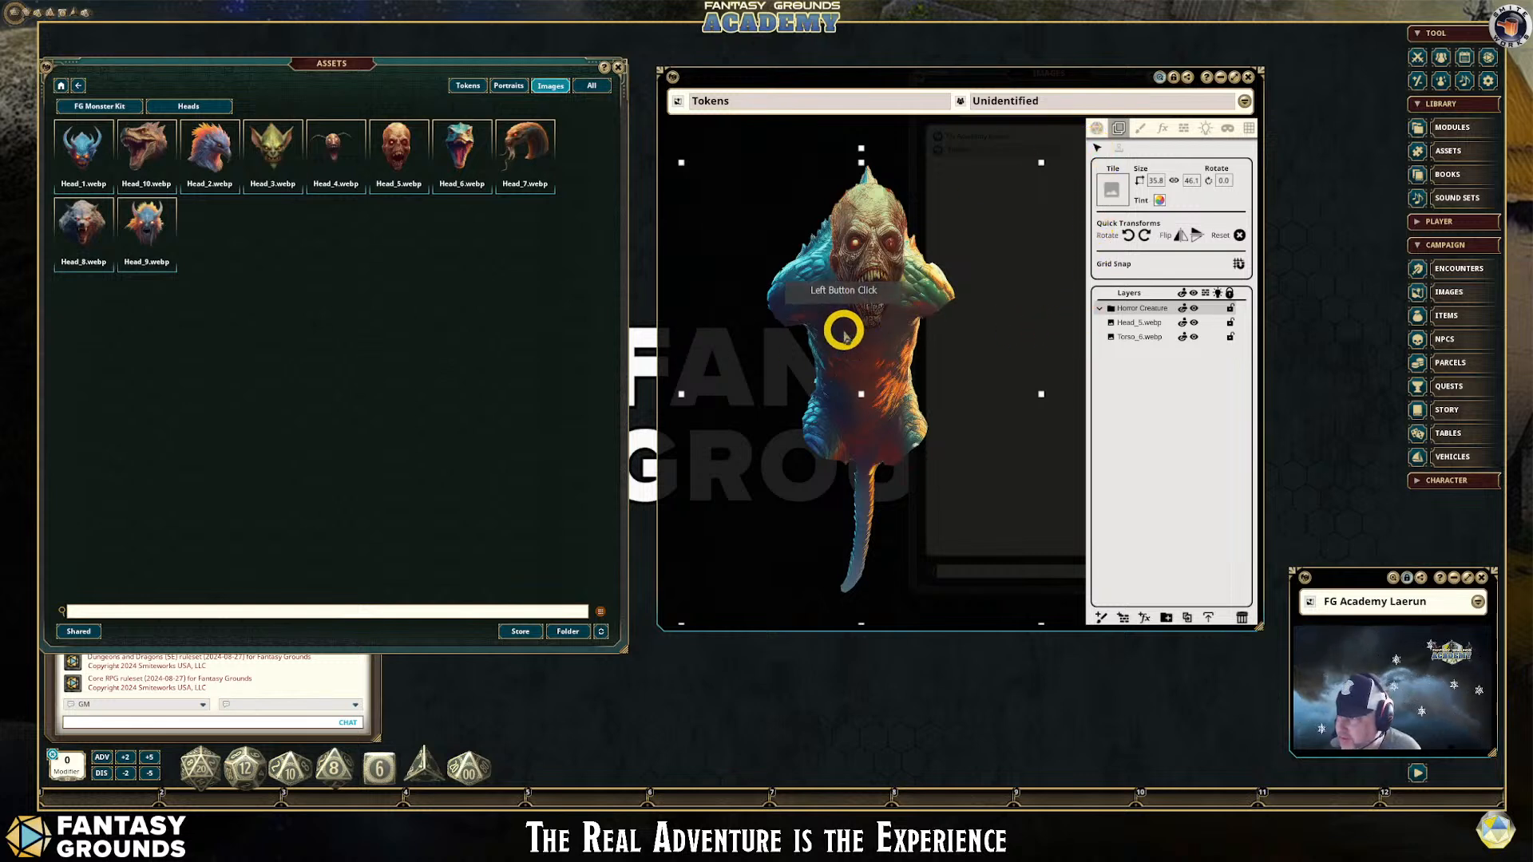
# Open the Arms folder of the FG Monster Kit and preview Arm_6 and Arm_9, closing each preview
pyautogui.click(78, 86)
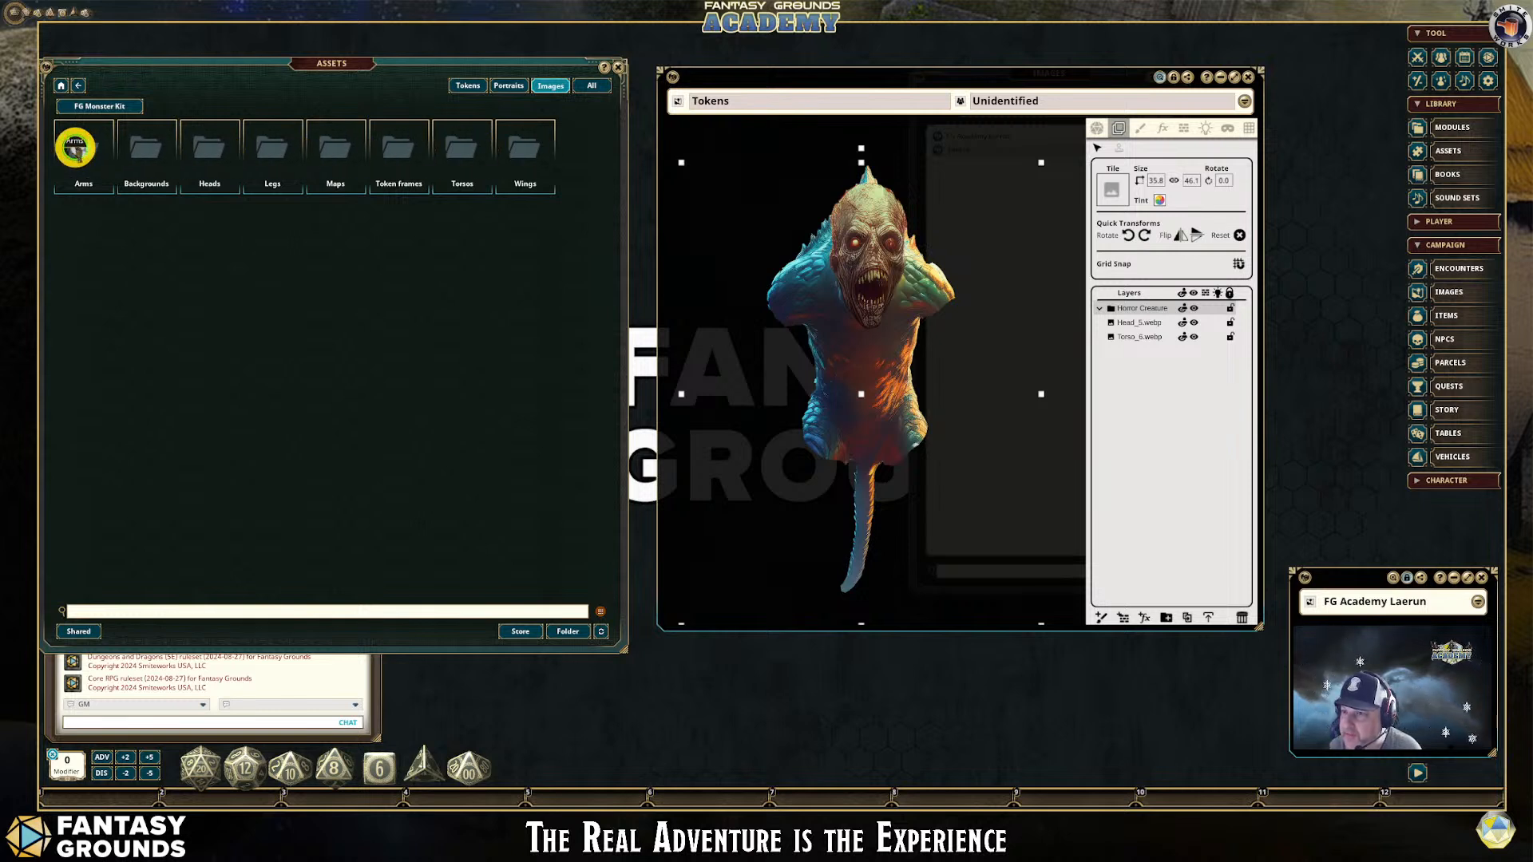
pyautogui.click(75, 147)
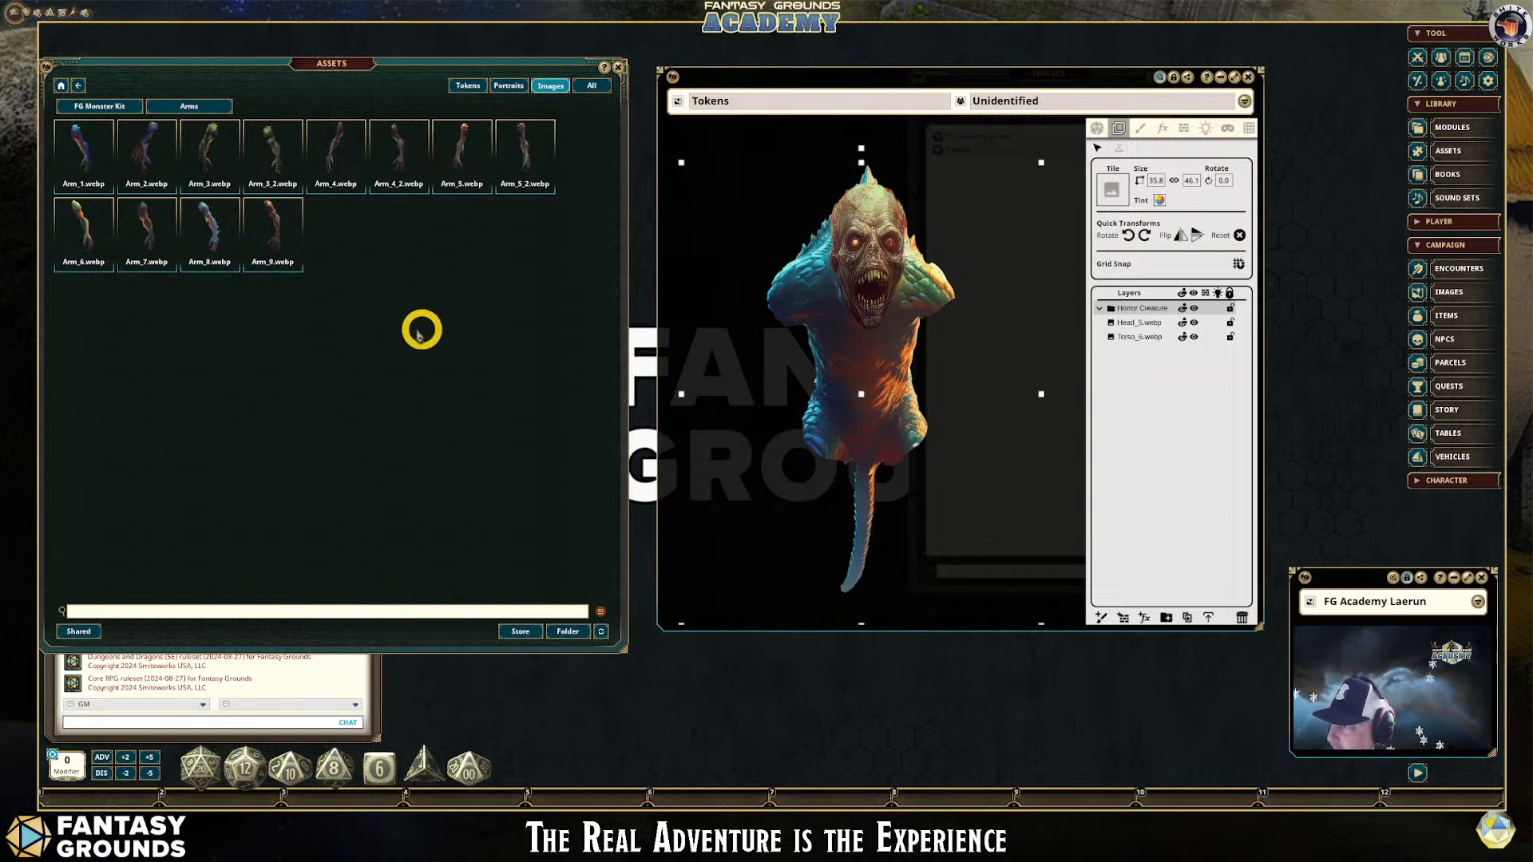
pyautogui.click(82, 226)
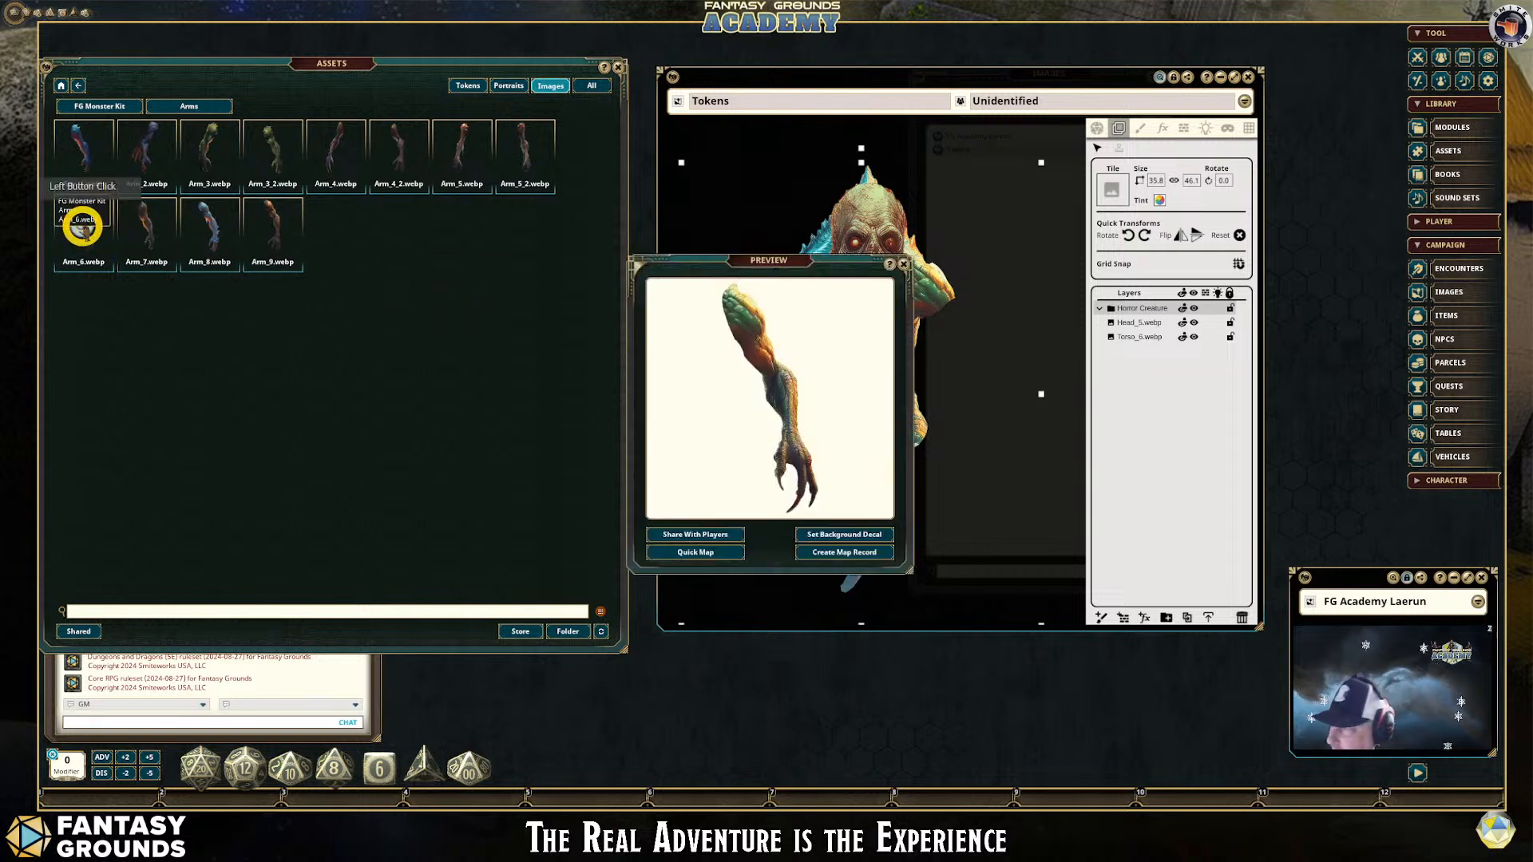
pyautogui.click(901, 267)
pyautogui.click(272, 224)
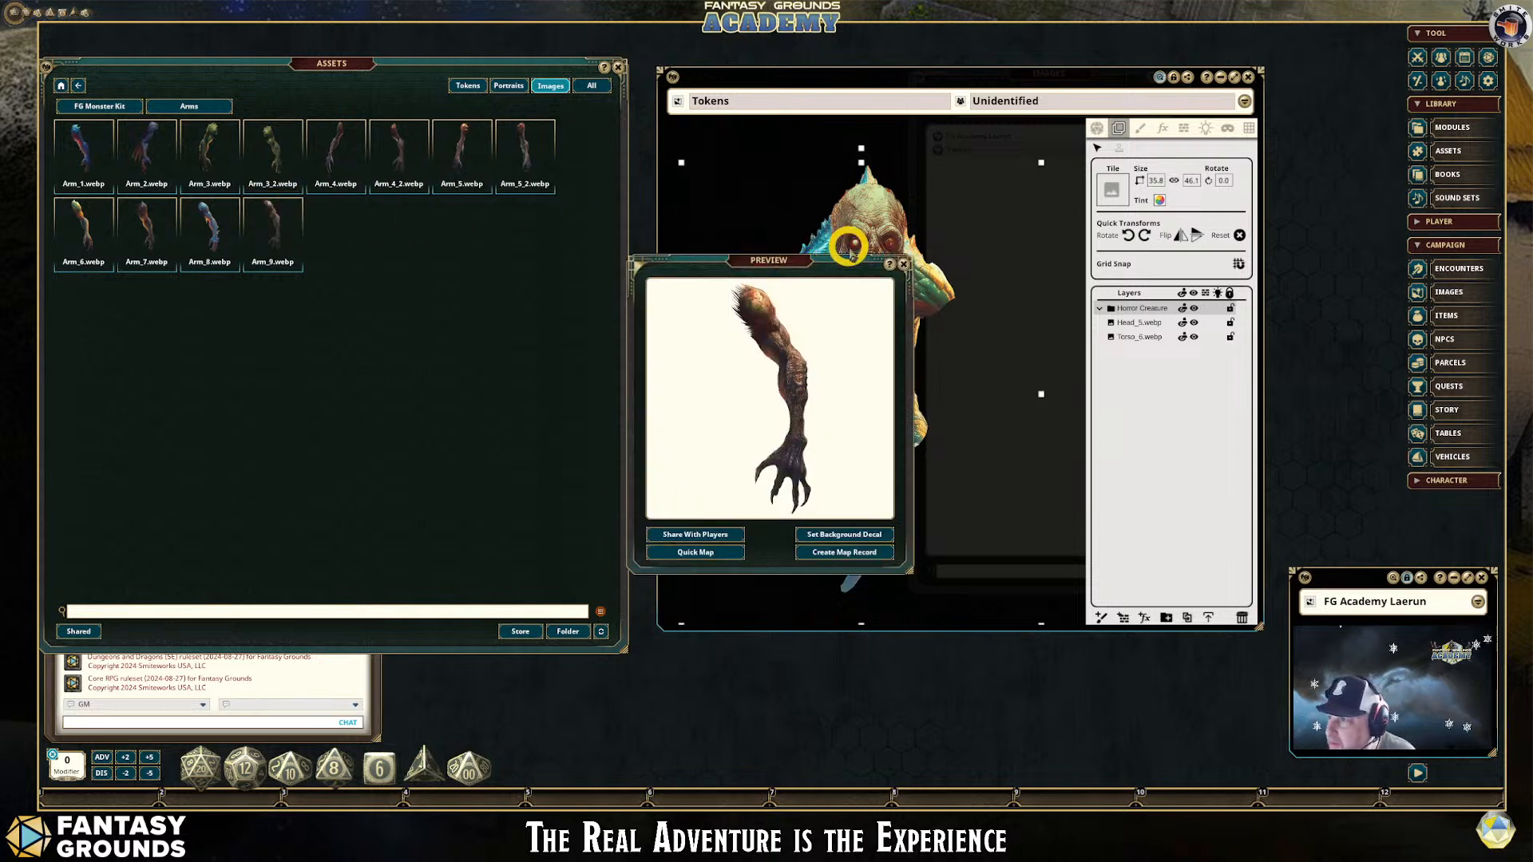
pyautogui.click(902, 264)
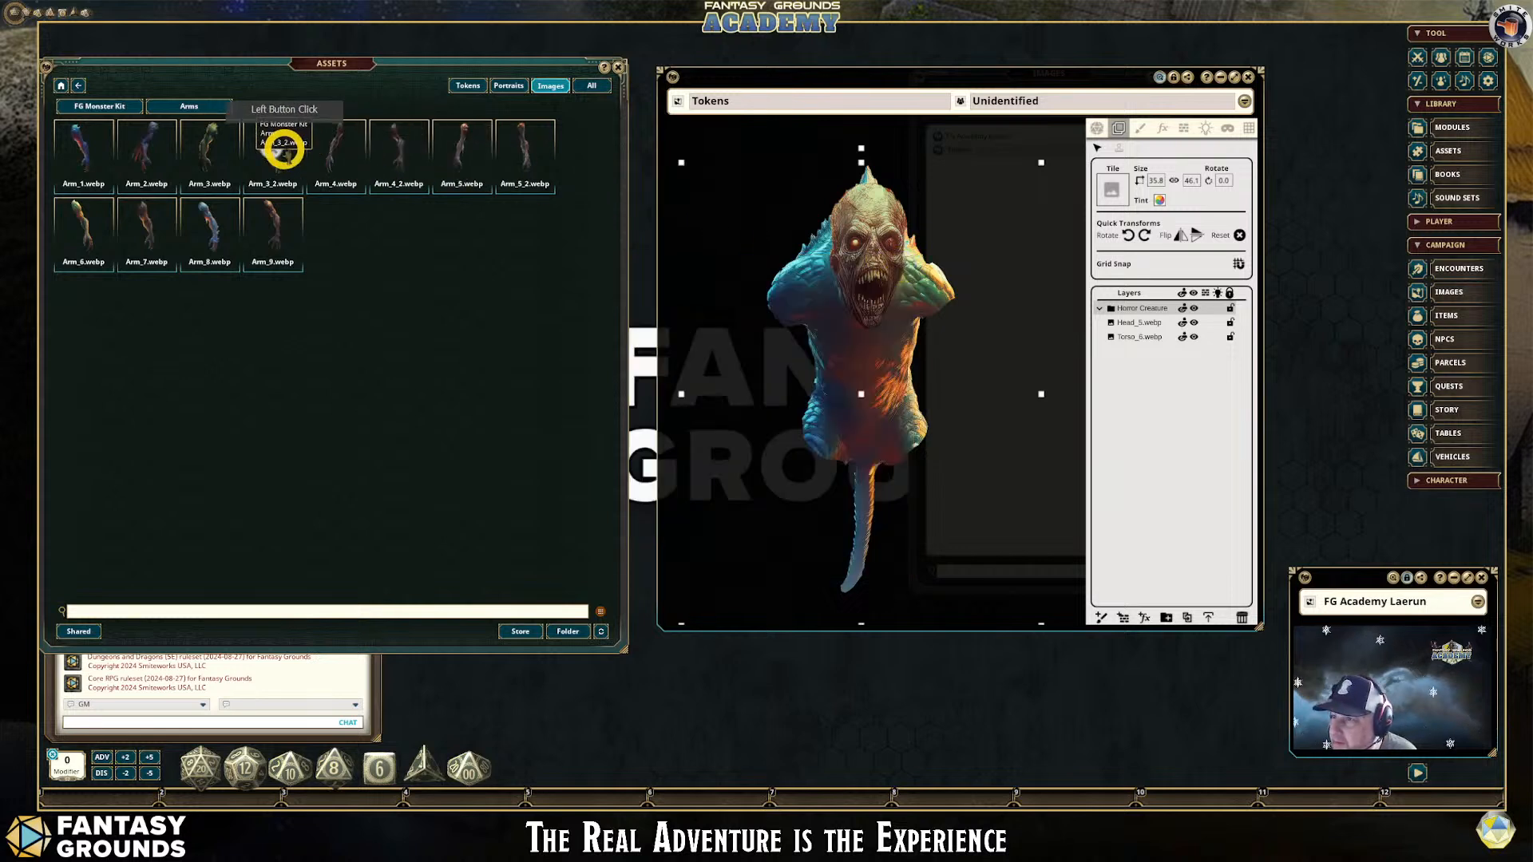
# Preview Arm_3, Arm_4 and Arm_5 one after another, closing each preview
pyautogui.click(213, 152)
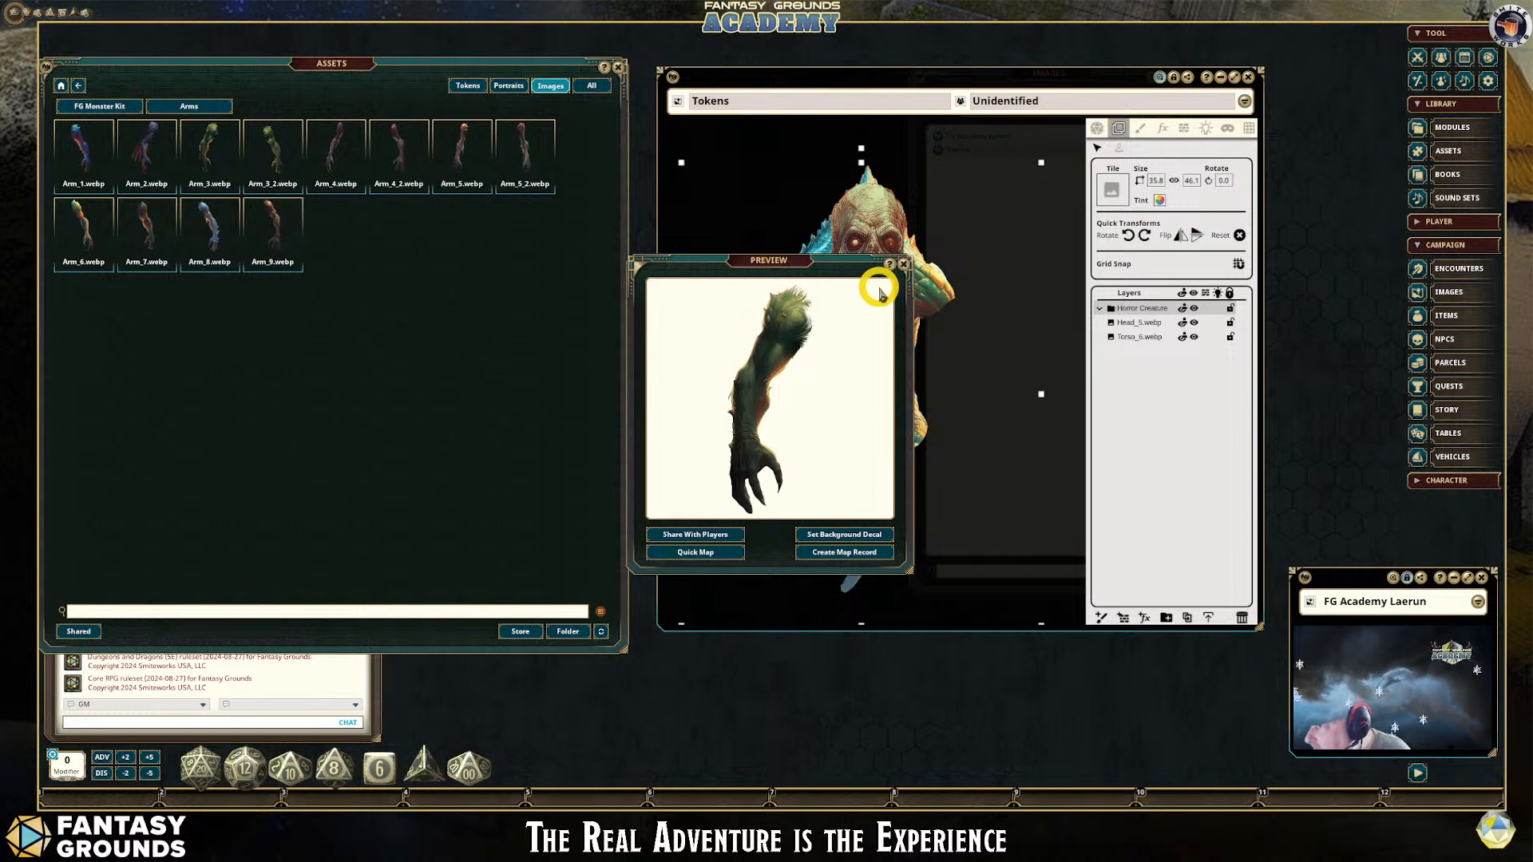
pyautogui.click(904, 265)
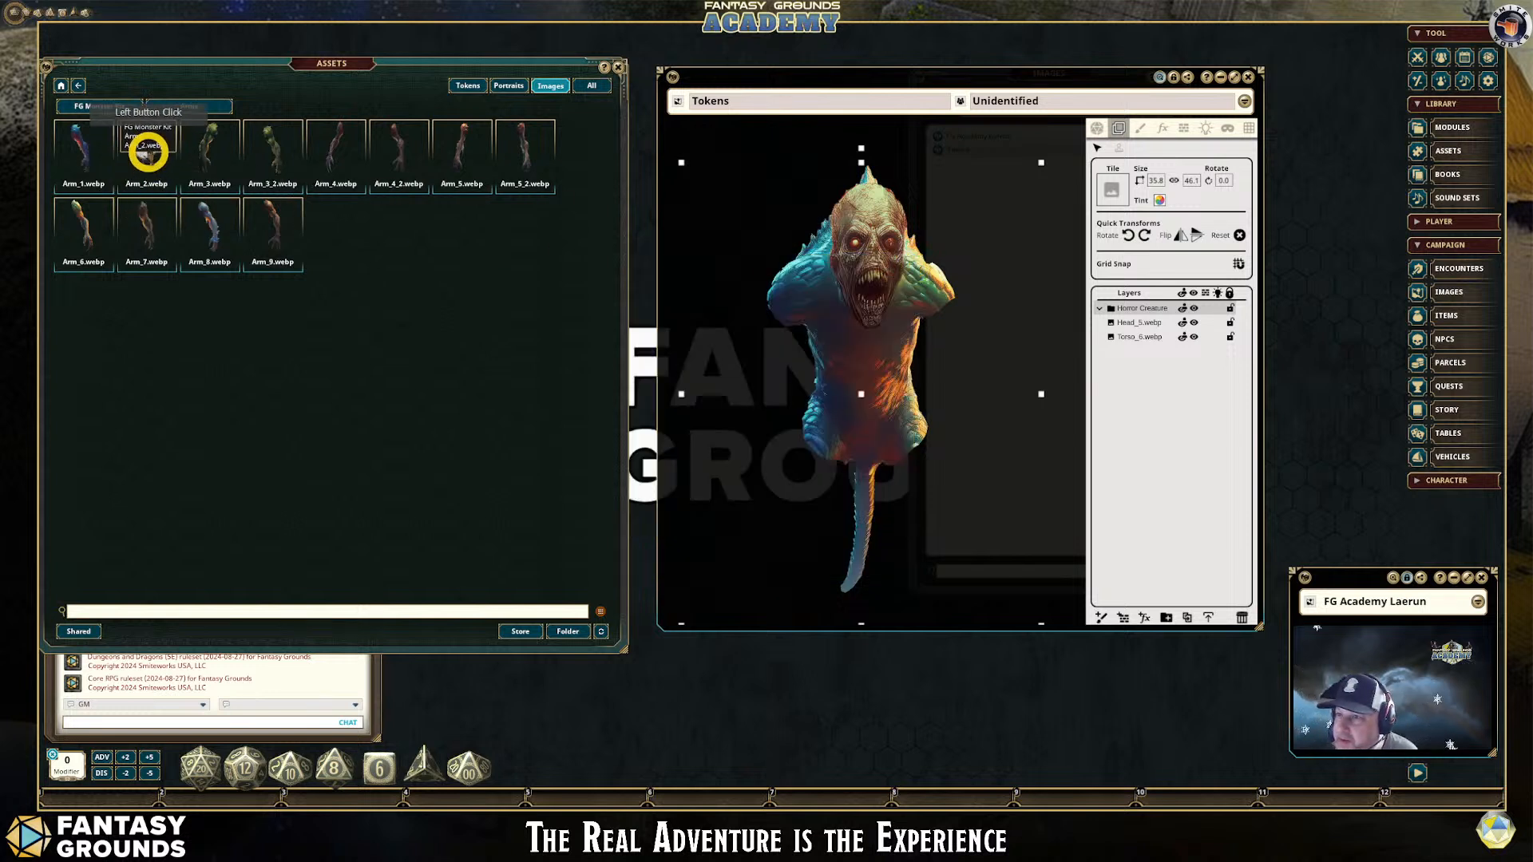
pyautogui.click(336, 141)
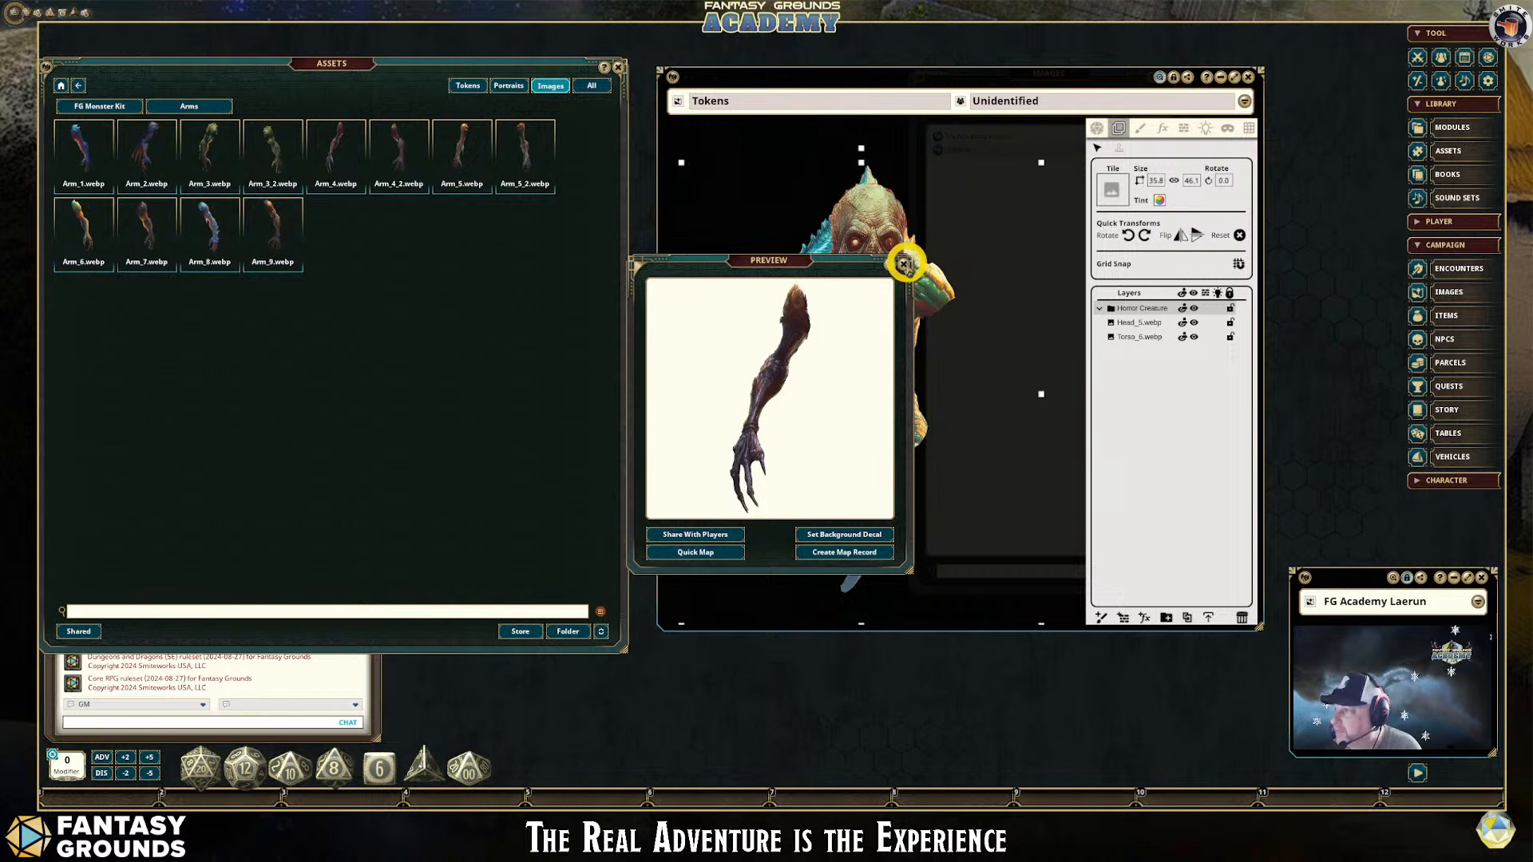
pyautogui.click(903, 264)
pyautogui.click(448, 147)
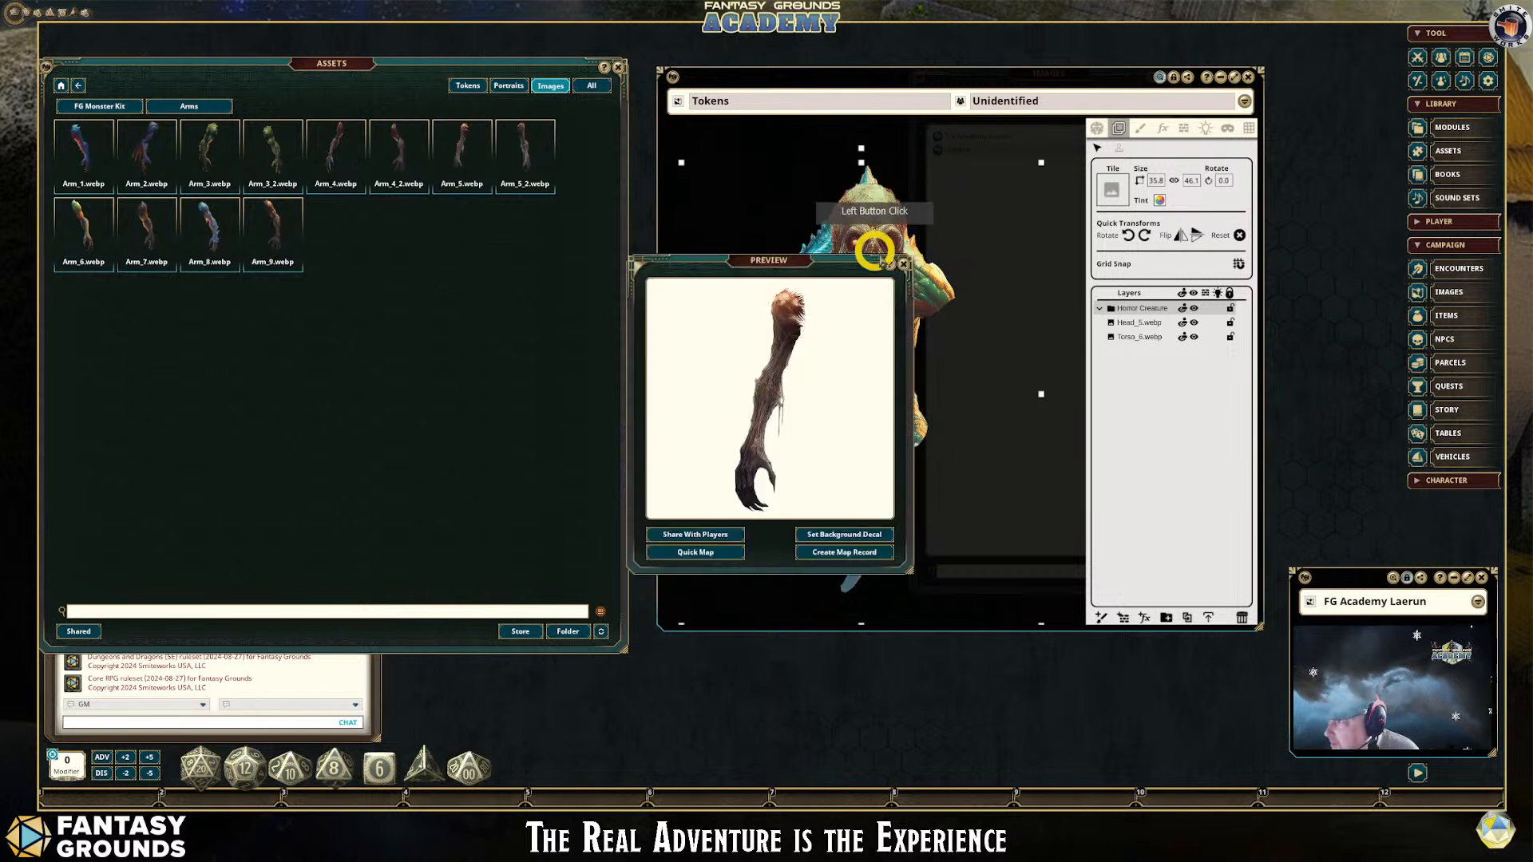
pyautogui.click(904, 266)
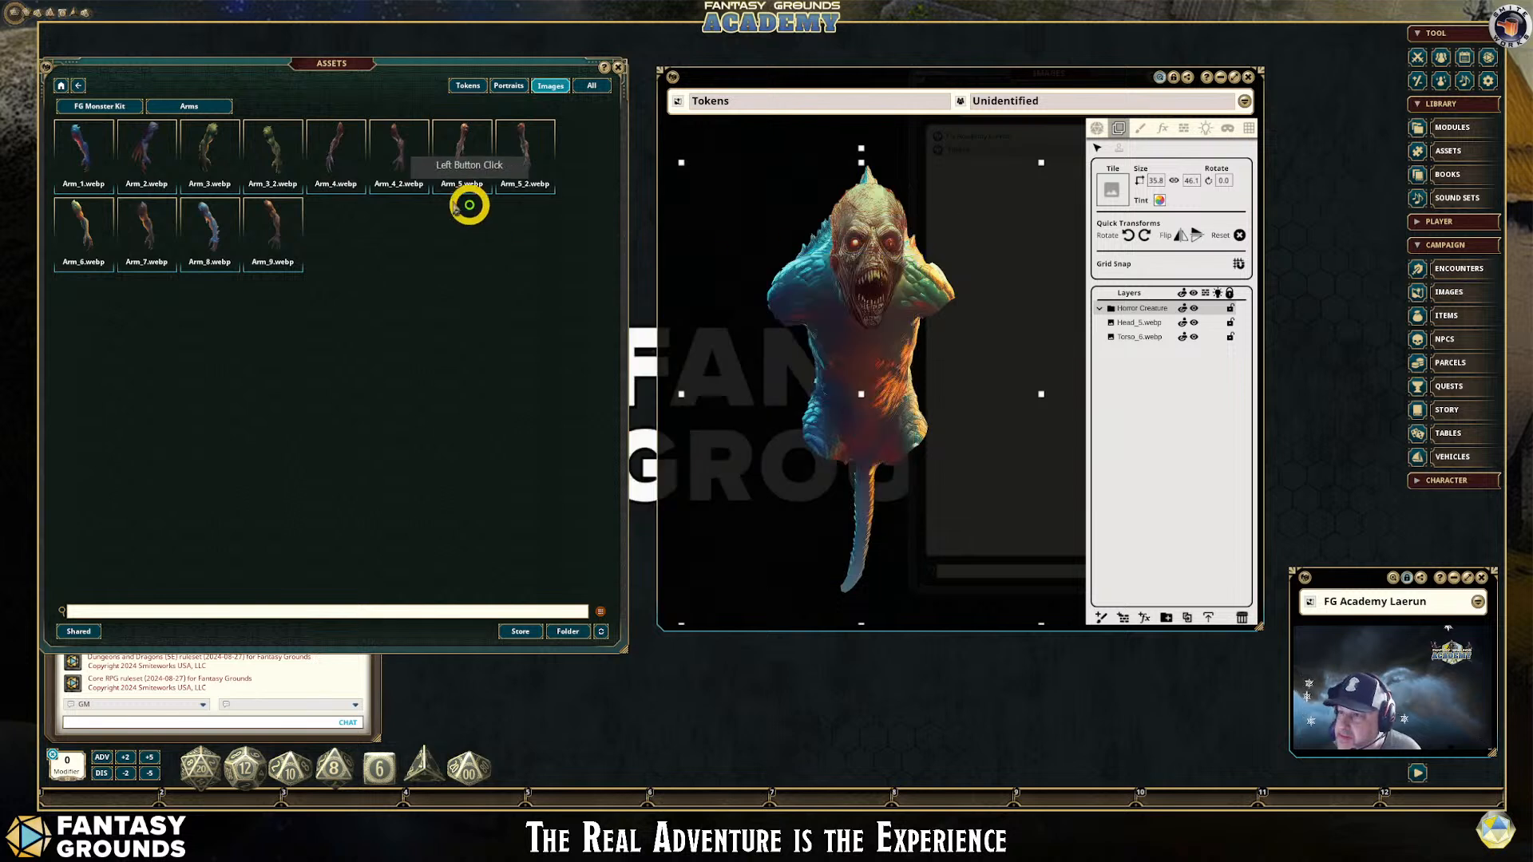
# Compare the previews of Arm_3 and Arm_3_2, and preview Arm_6 again, closing each preview
pyautogui.click(199, 145)
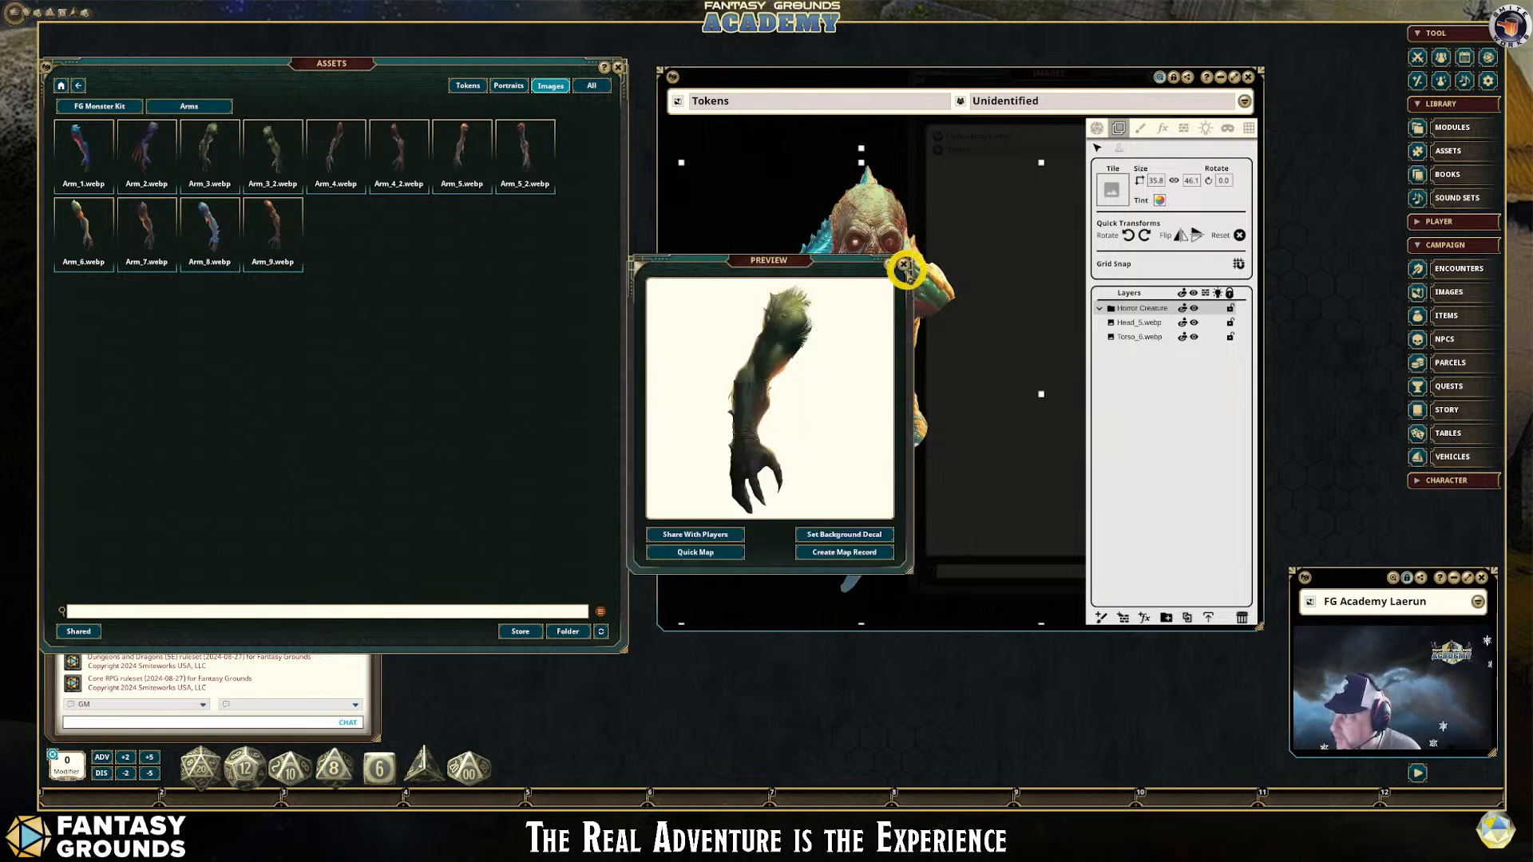
pyautogui.click(899, 276)
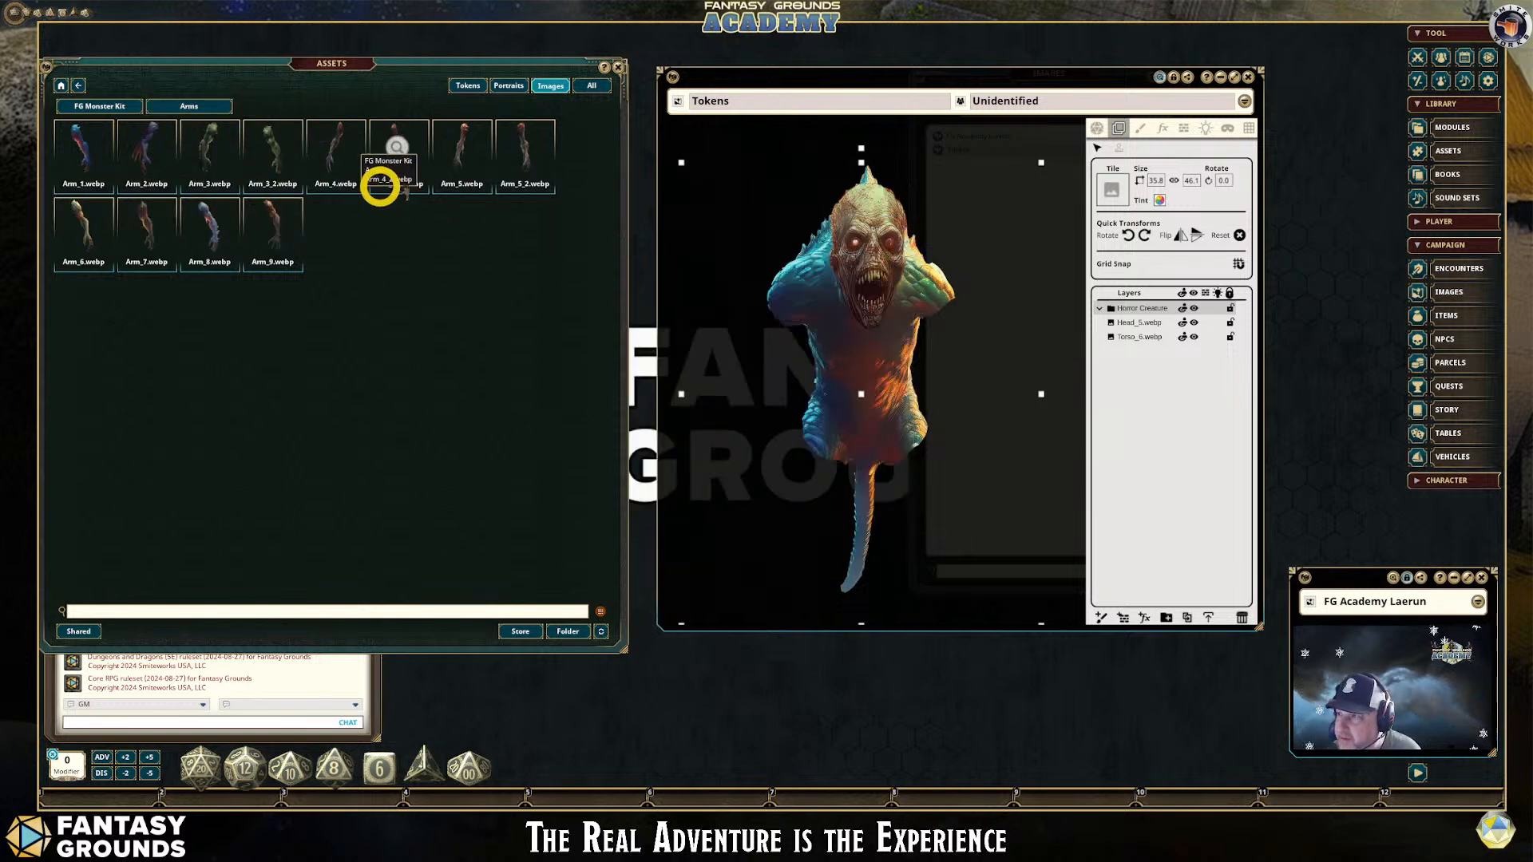
pyautogui.click(279, 145)
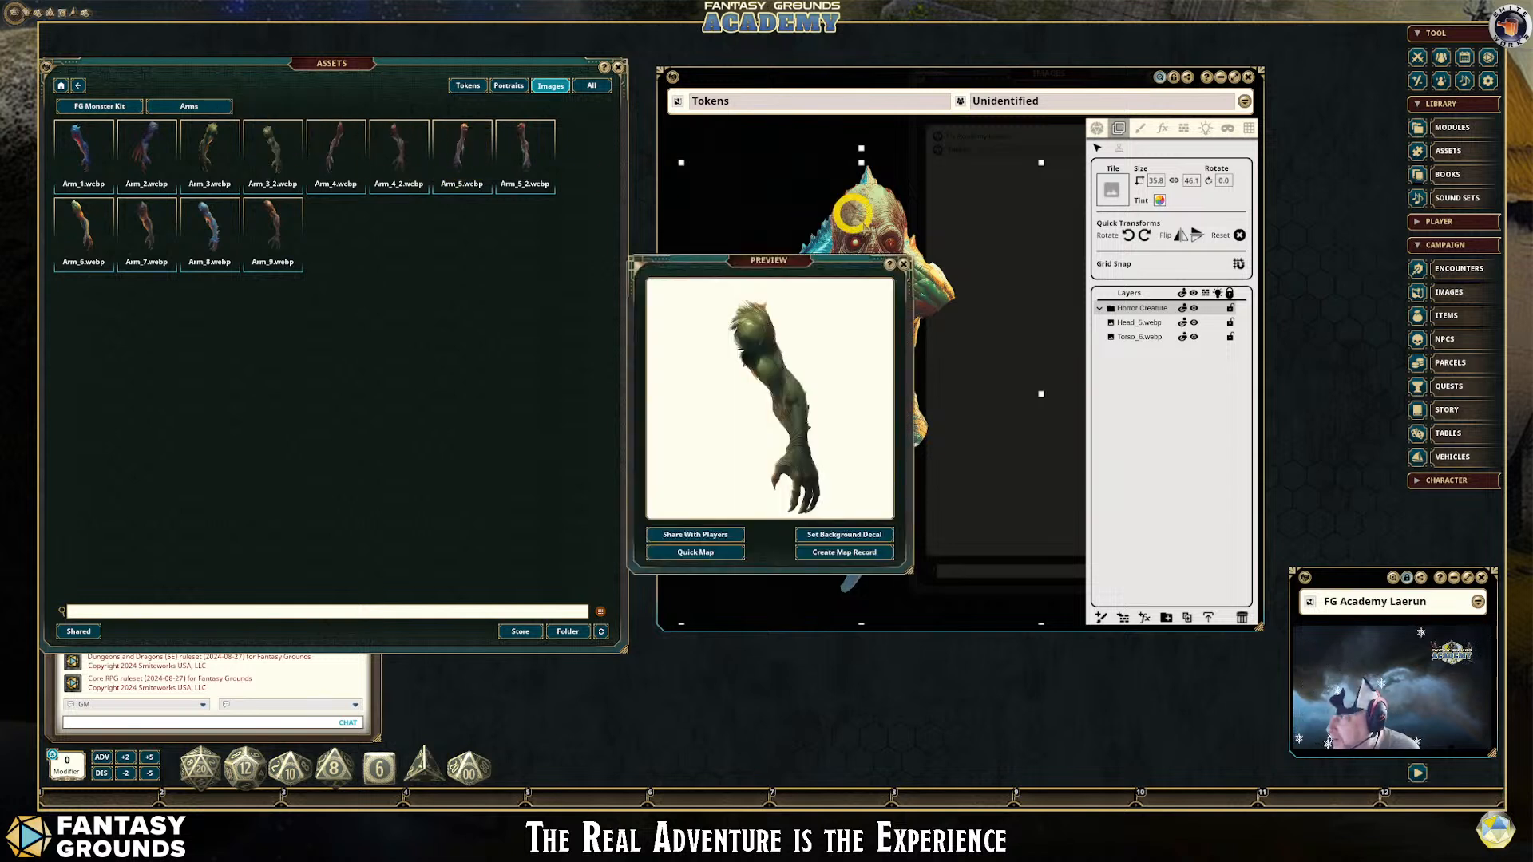
pyautogui.click(902, 263)
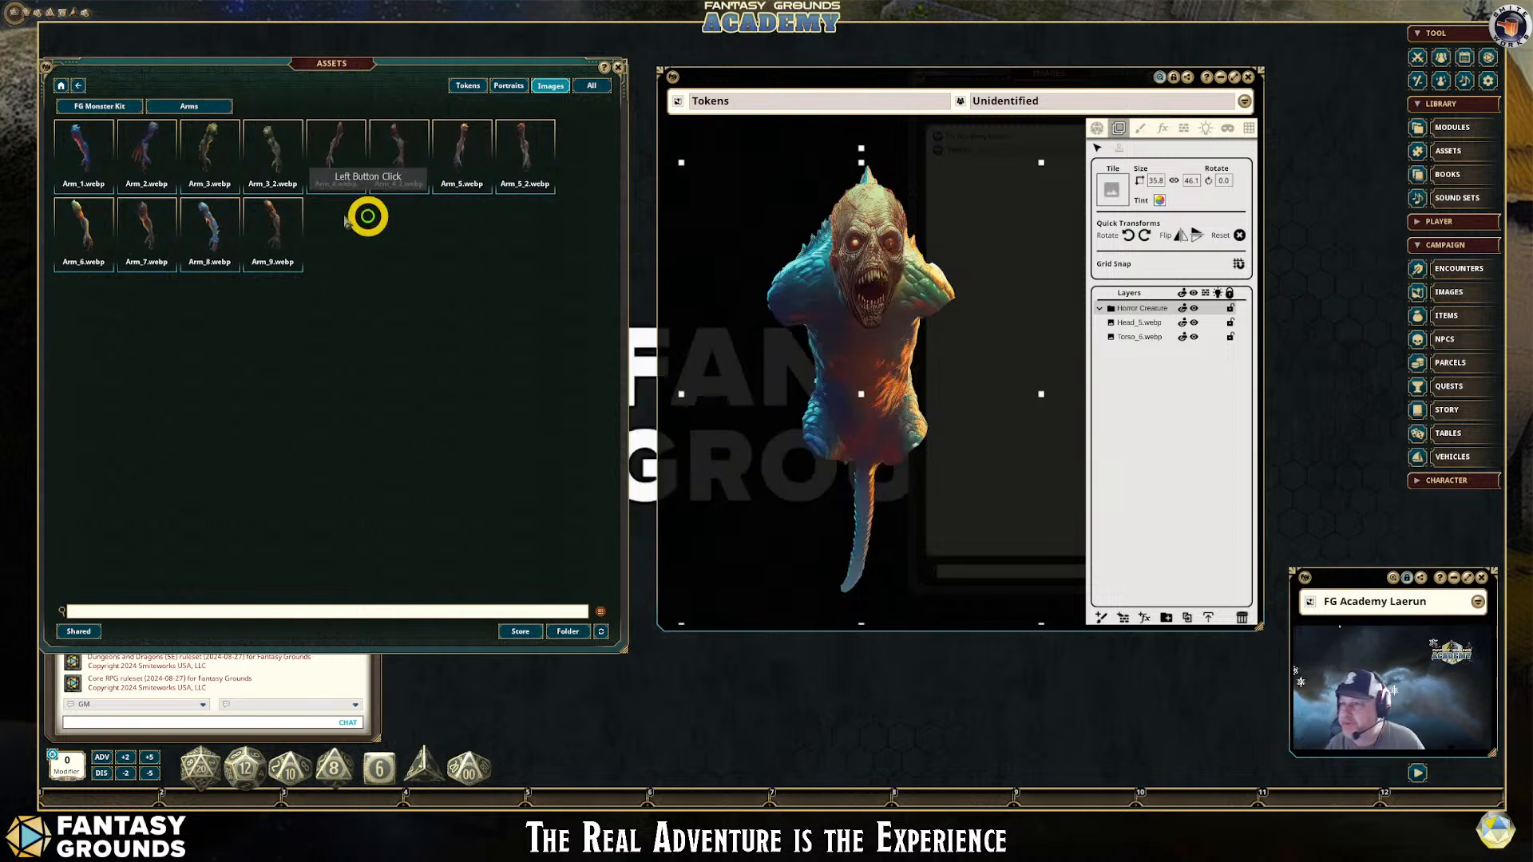
pyautogui.click(211, 145)
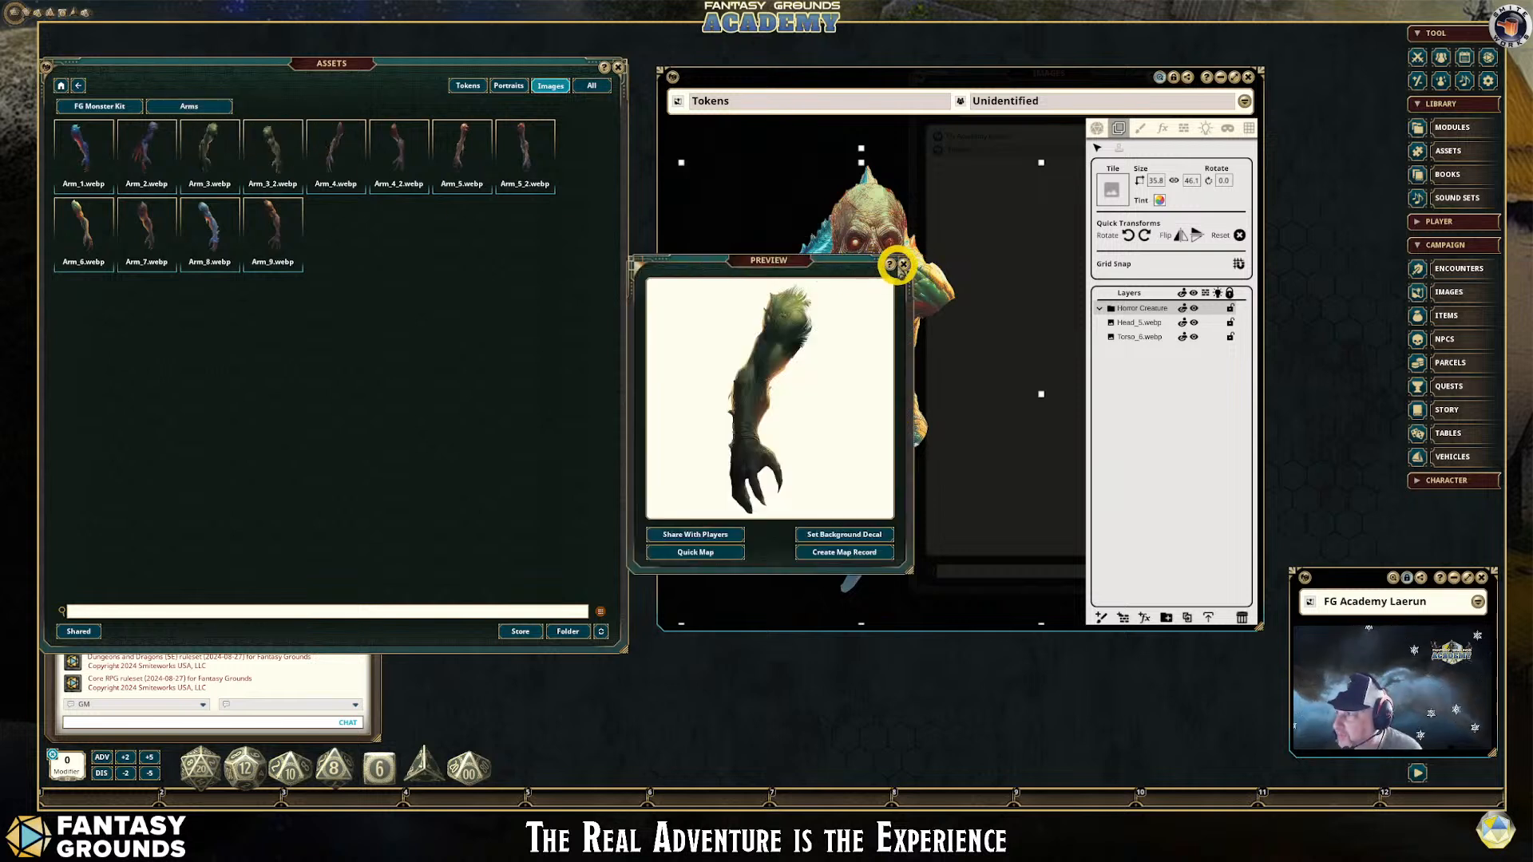
pyautogui.click(902, 264)
pyautogui.click(80, 226)
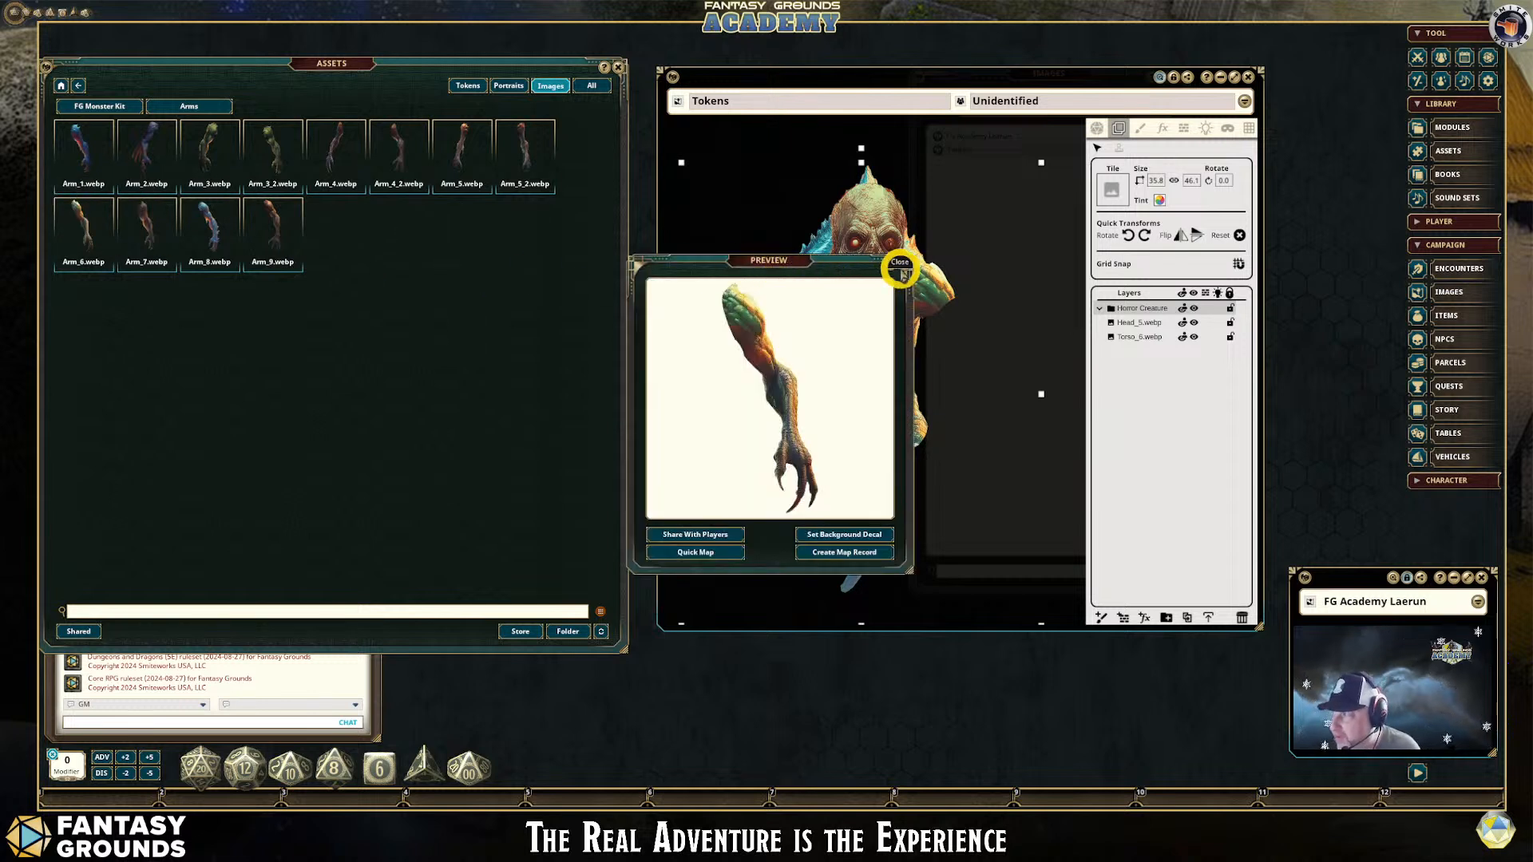
pyautogui.click(902, 272)
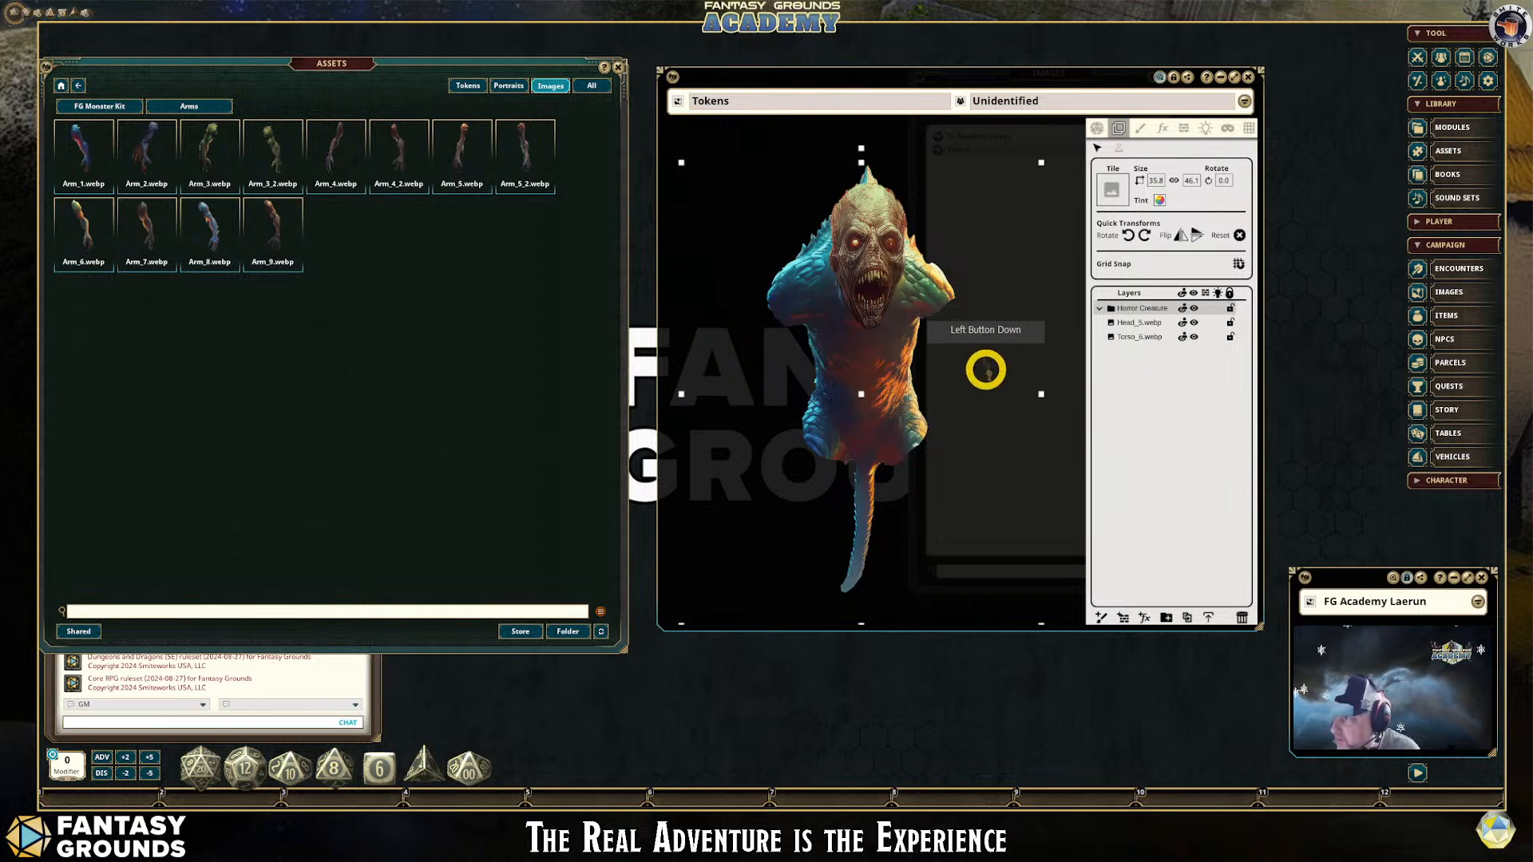
# Add Arm_6 from the FG Monster Kit to the image and fit it against the shoulder on the torso's right side
pyautogui.moveTo(986, 370)
pyautogui.mouseDown()
pyautogui.moveTo(1003, 390)
pyautogui.moveTo(984, 375)
pyautogui.mouseUp()
pyautogui.scroll(-2, 873, 437)
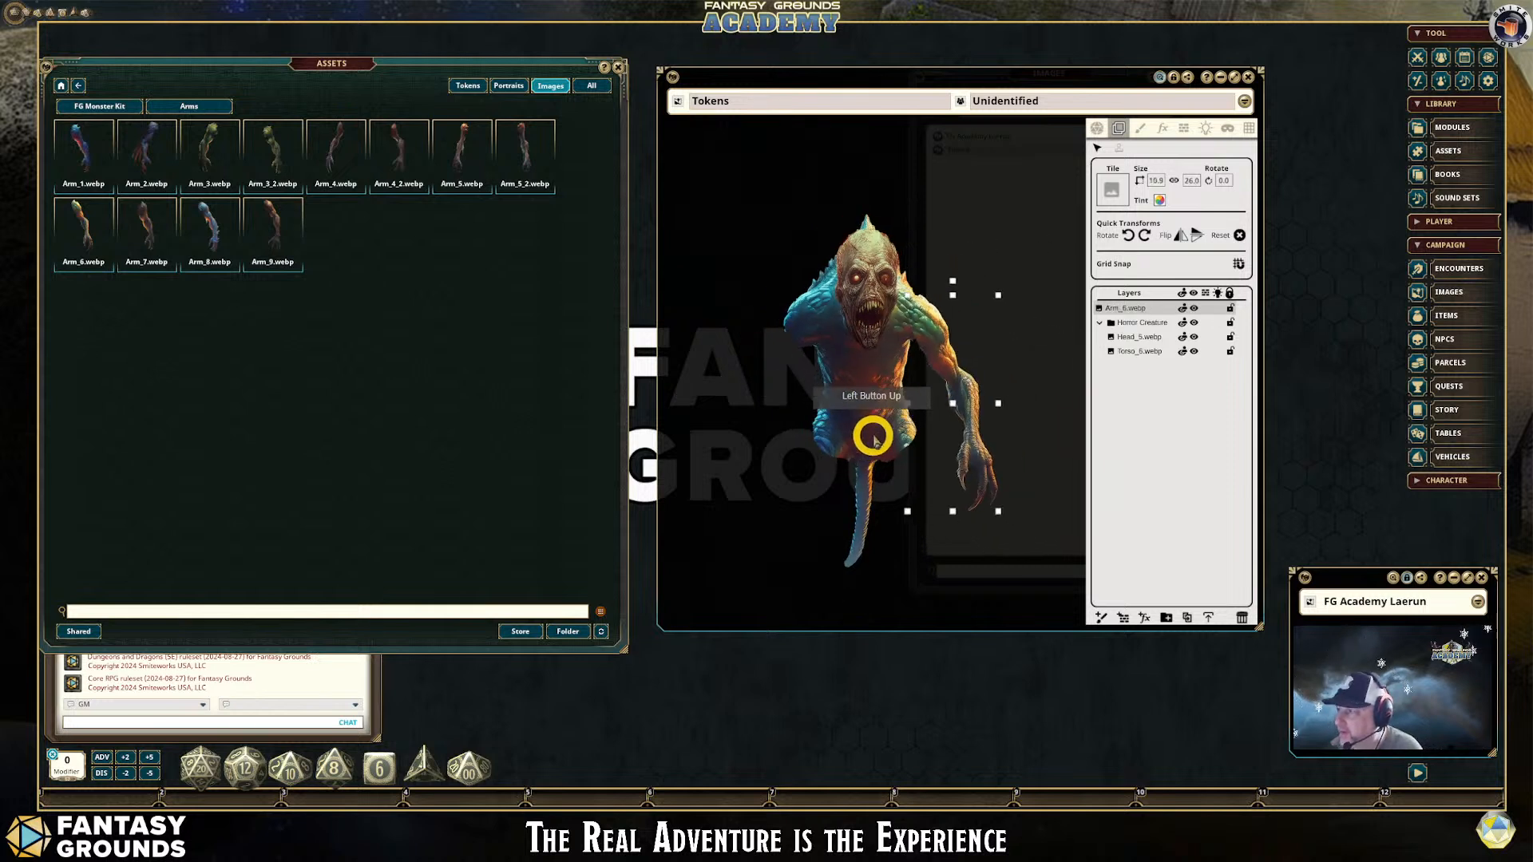
pyautogui.scroll(3, 910, 345)
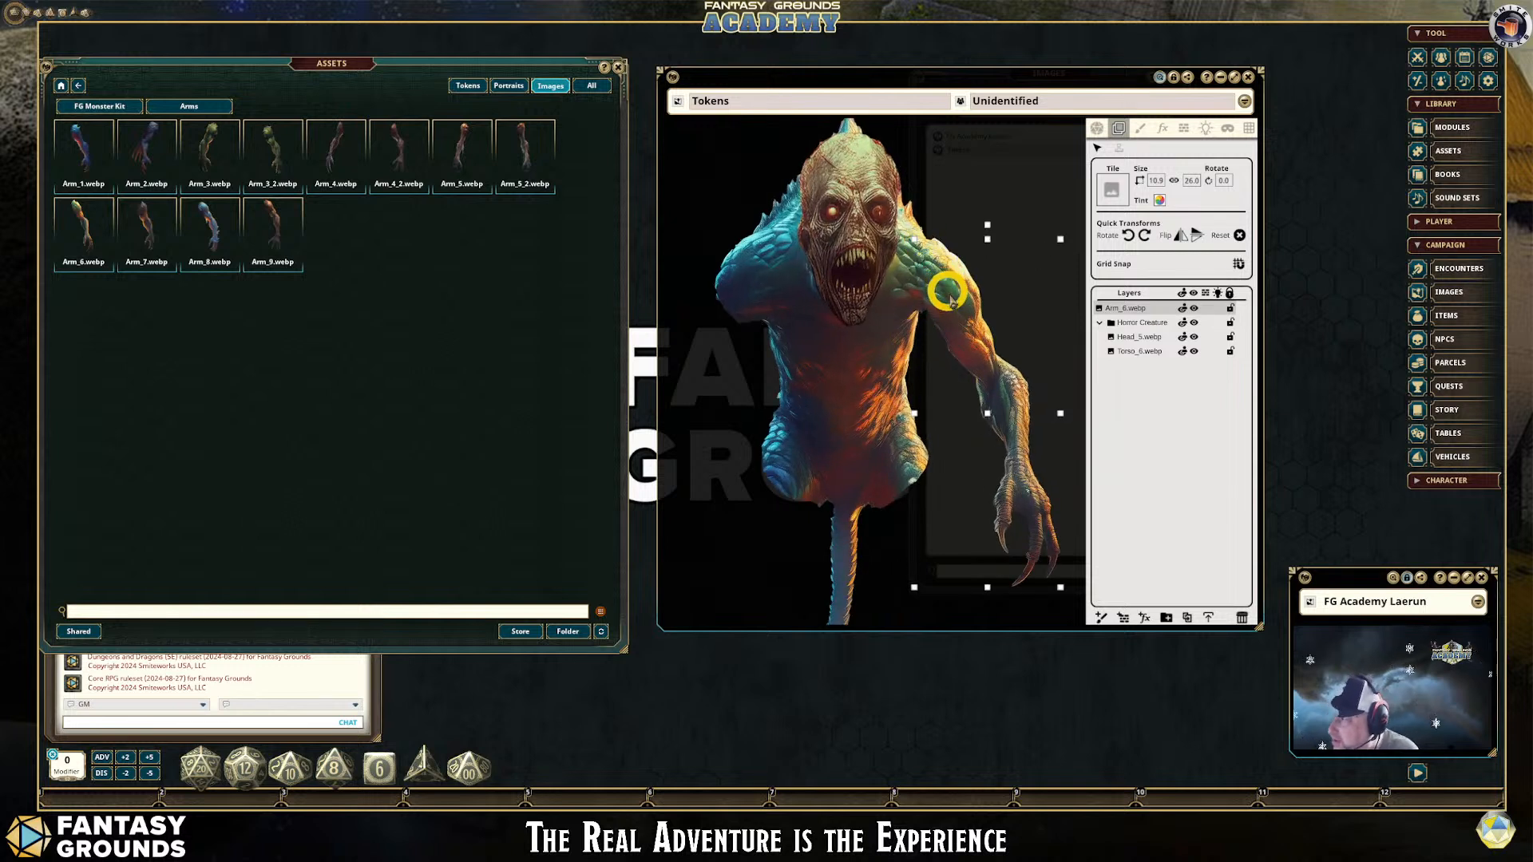
pyautogui.scroll(-2, 955, 307)
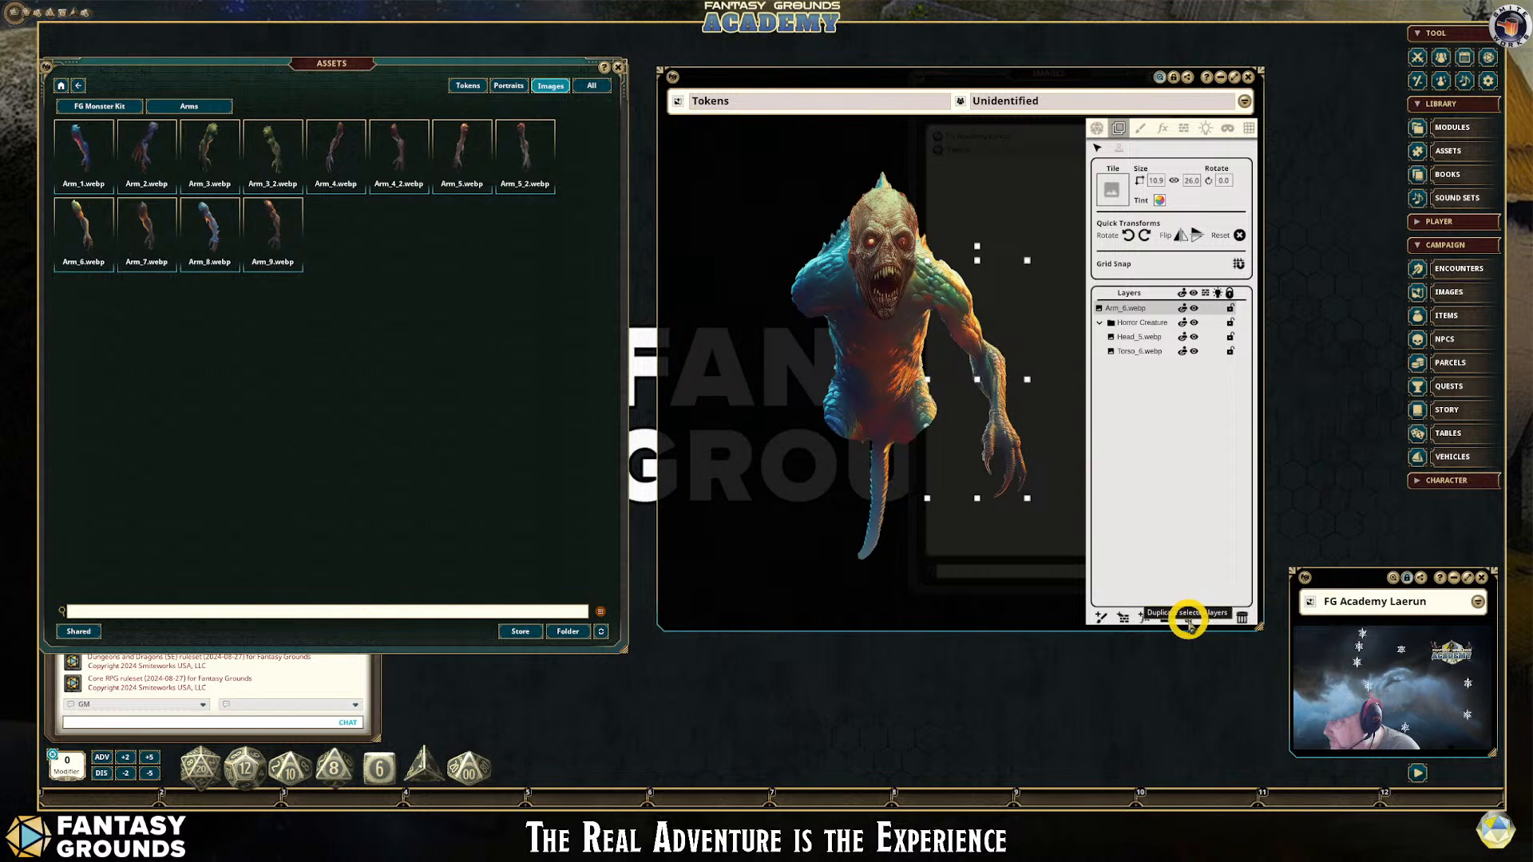
# Duplicate the Arm_6 layer, flip the copy horizontally and fit it to the torso's opposite shoulder
pyautogui.click(1187, 620)
pyautogui.moveTo(1002, 376); pyautogui.dragTo(822, 399)
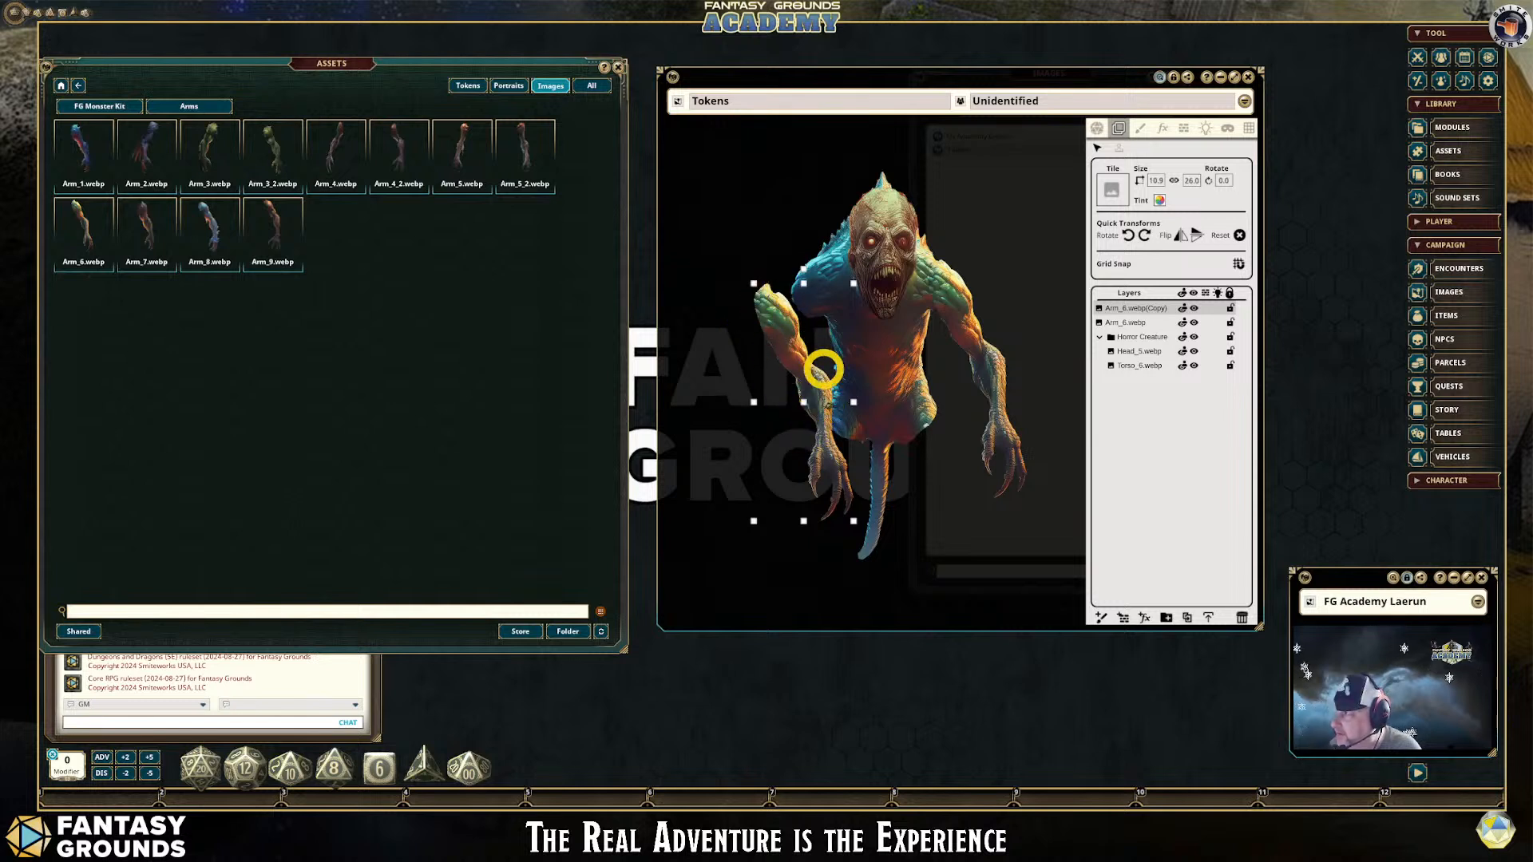
pyautogui.click(1187, 237)
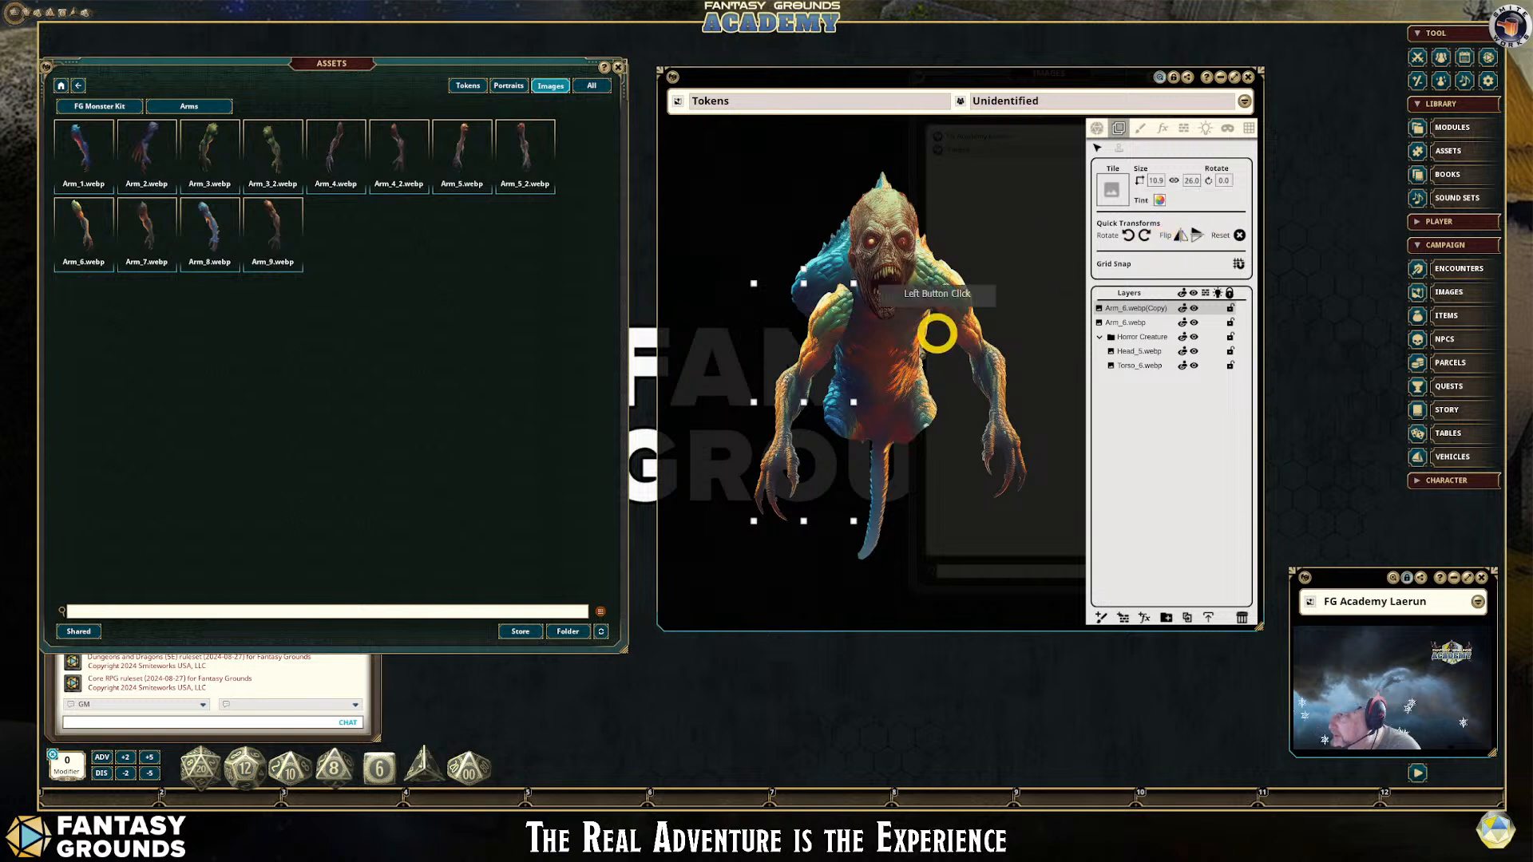
pyautogui.moveTo(821, 342); pyautogui.dragTo(793, 314)
pyautogui.scroll(1, 1002, 448)
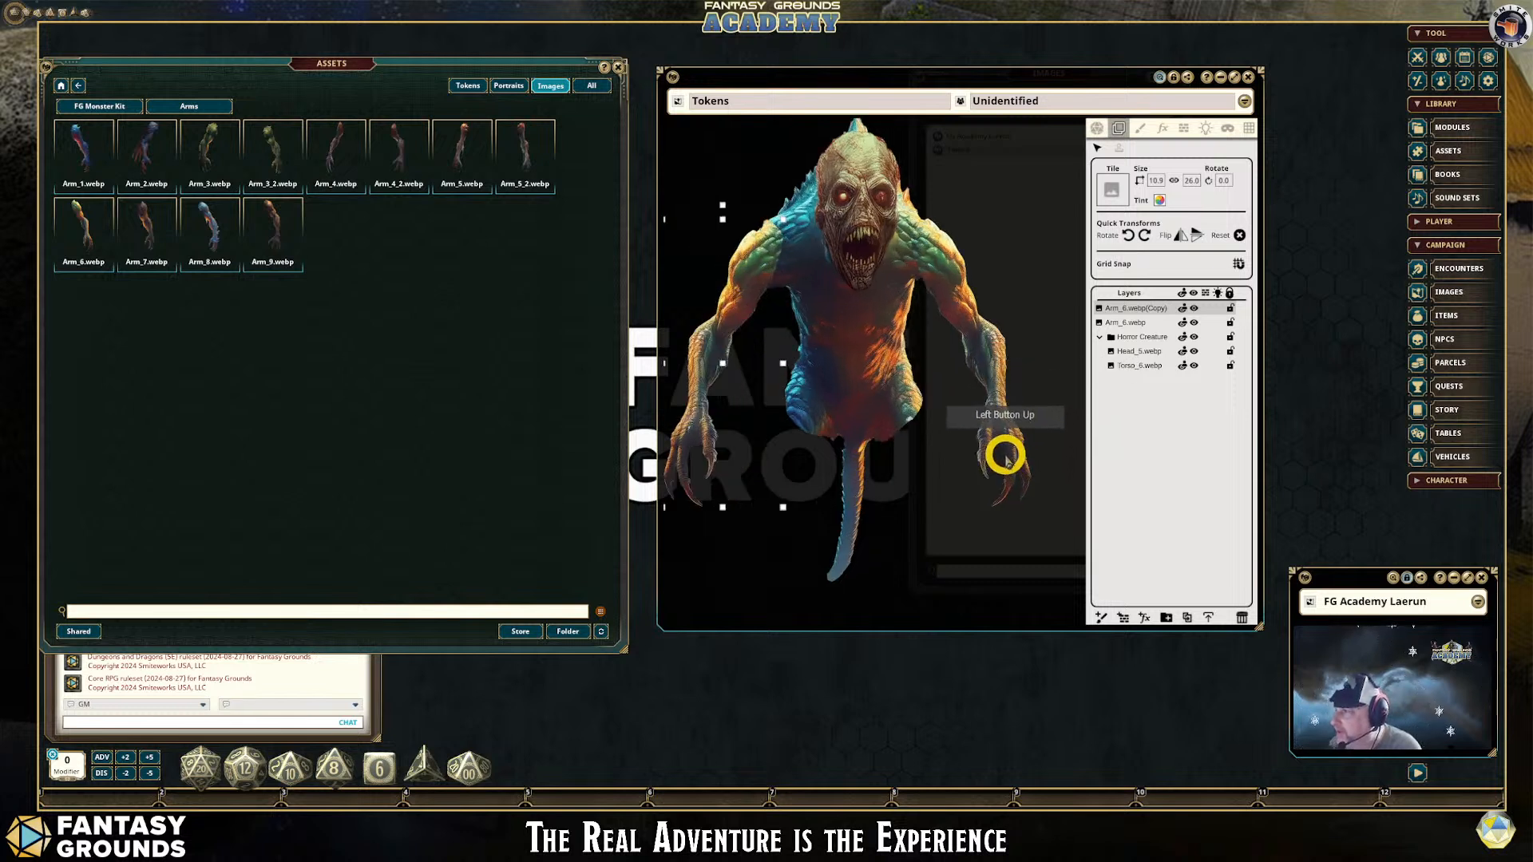
pyautogui.moveTo(735, 301); pyautogui.dragTo(777, 246)
# Nudge the torso slightly to the left in the image and fine-tune the copied arm's position at its shoulder
pyautogui.click(776, 247)
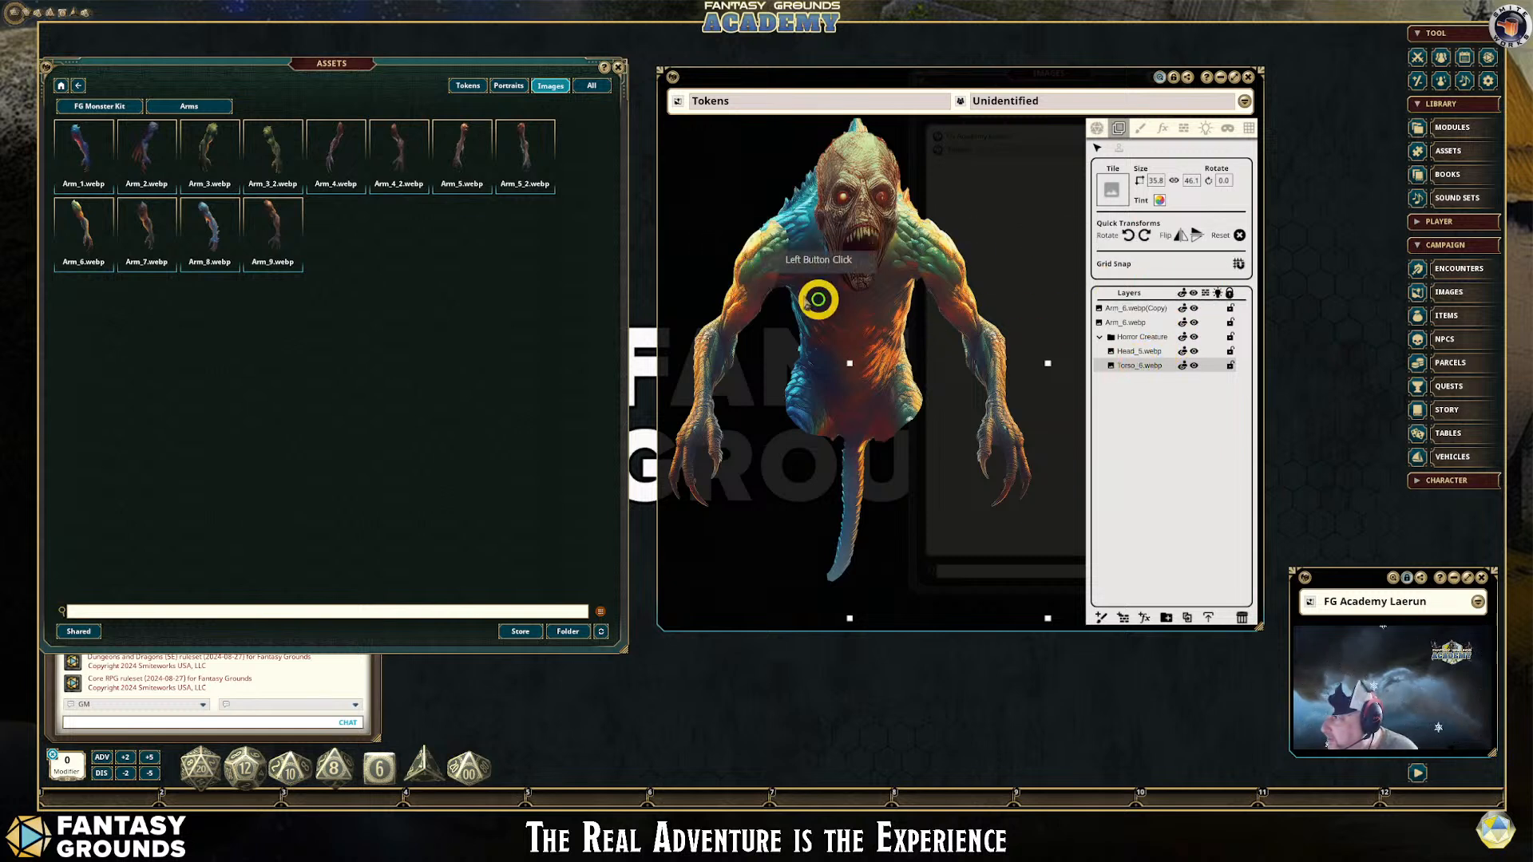
pyautogui.moveTo(734, 277); pyautogui.dragTo(729, 277)
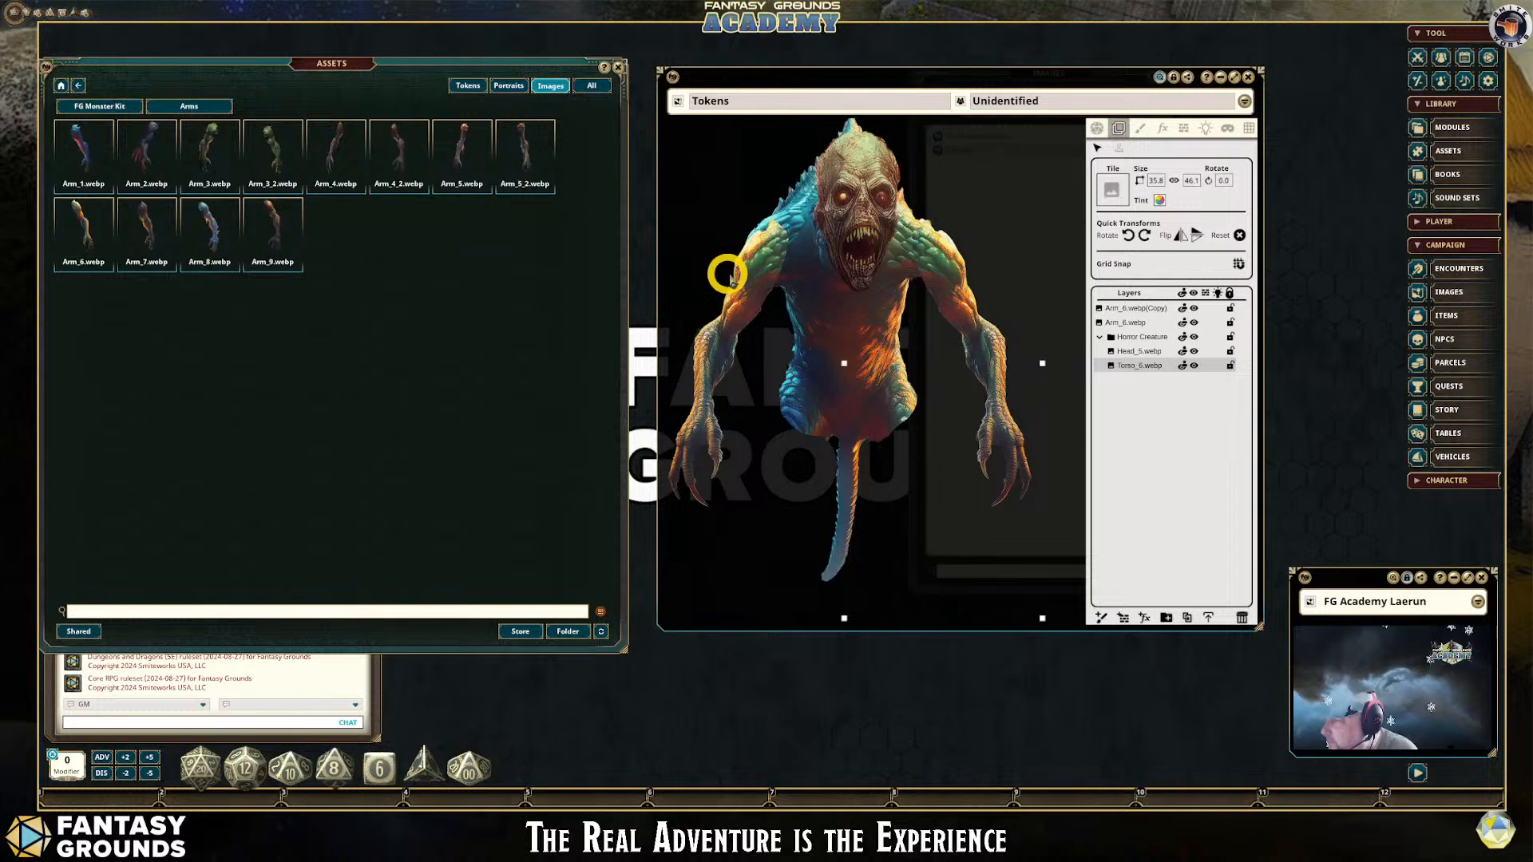
pyautogui.click(1195, 351)
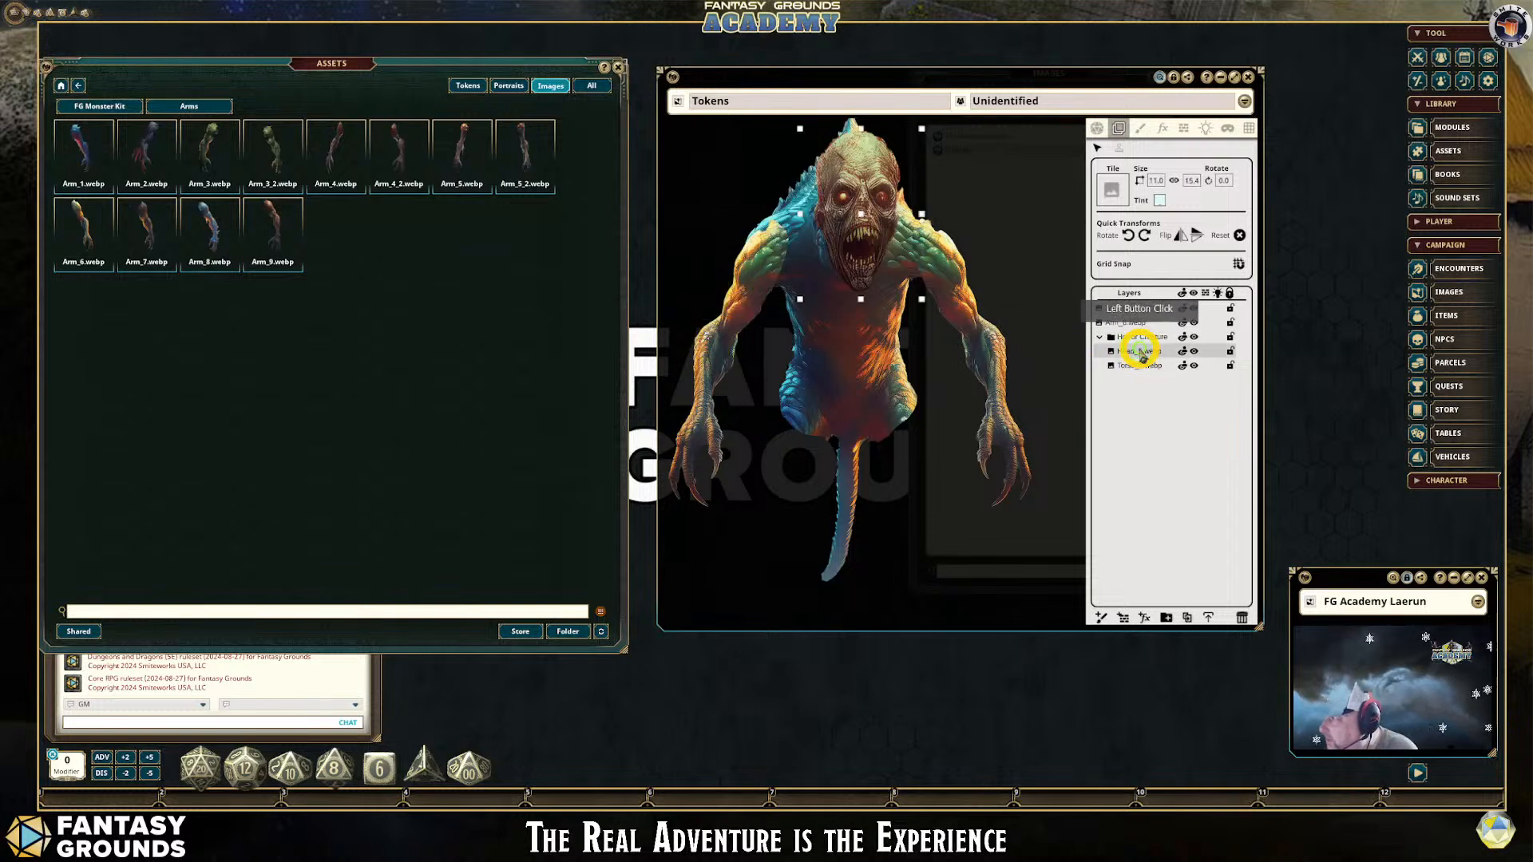
pyautogui.click(1138, 309)
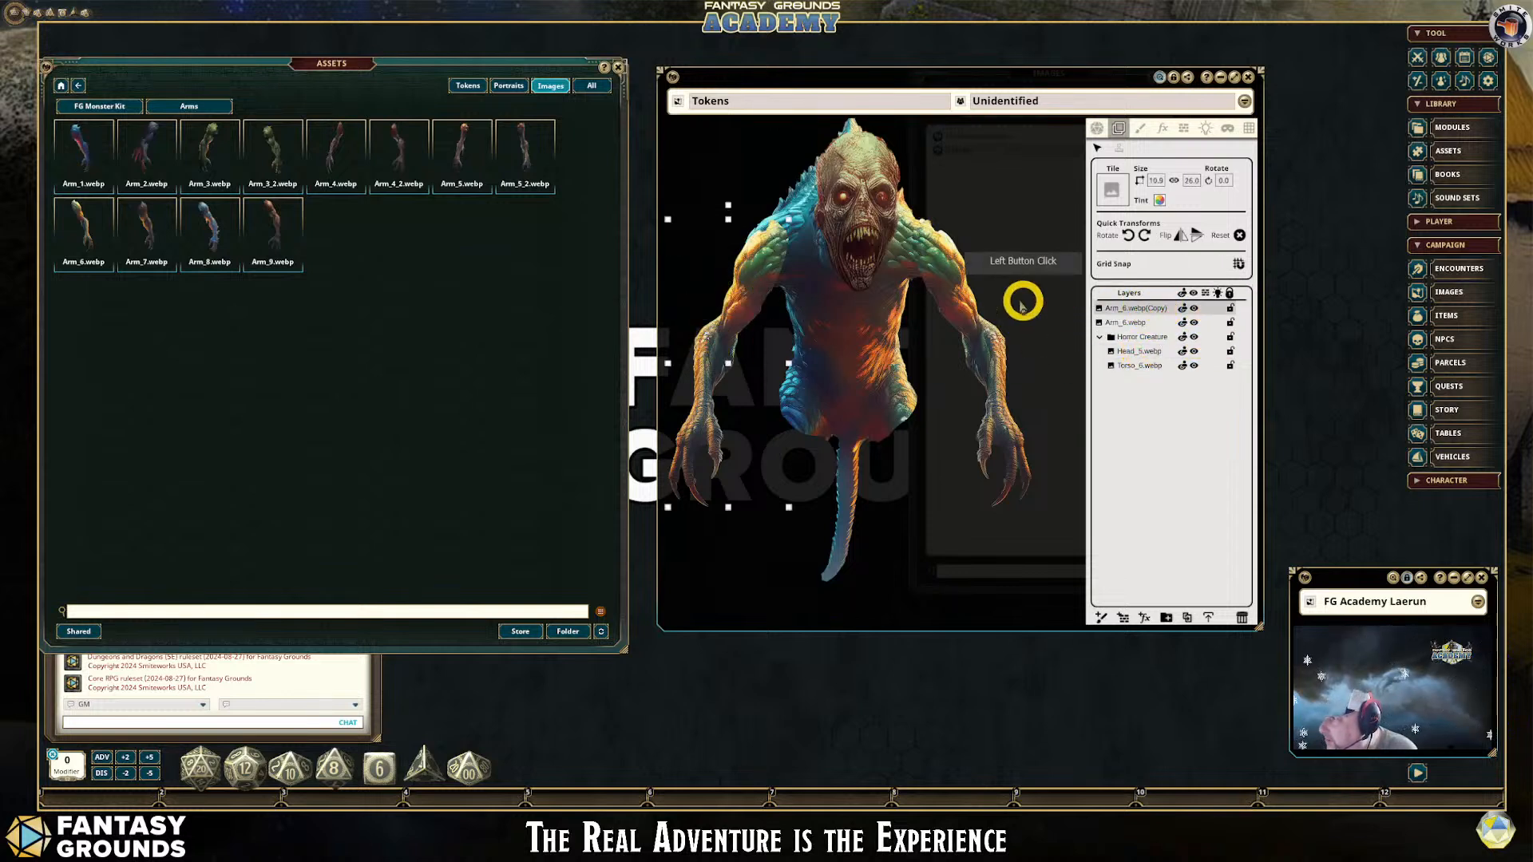
pyautogui.moveTo(754, 296)
pyautogui.mouseDown()
pyautogui.moveTo(650, 287)
pyautogui.moveTo(734, 288)
pyautogui.mouseUp()
# Move both Arm_6 layers into the Horror Creature group, above the head and torso layers
pyautogui.click(688, 293)
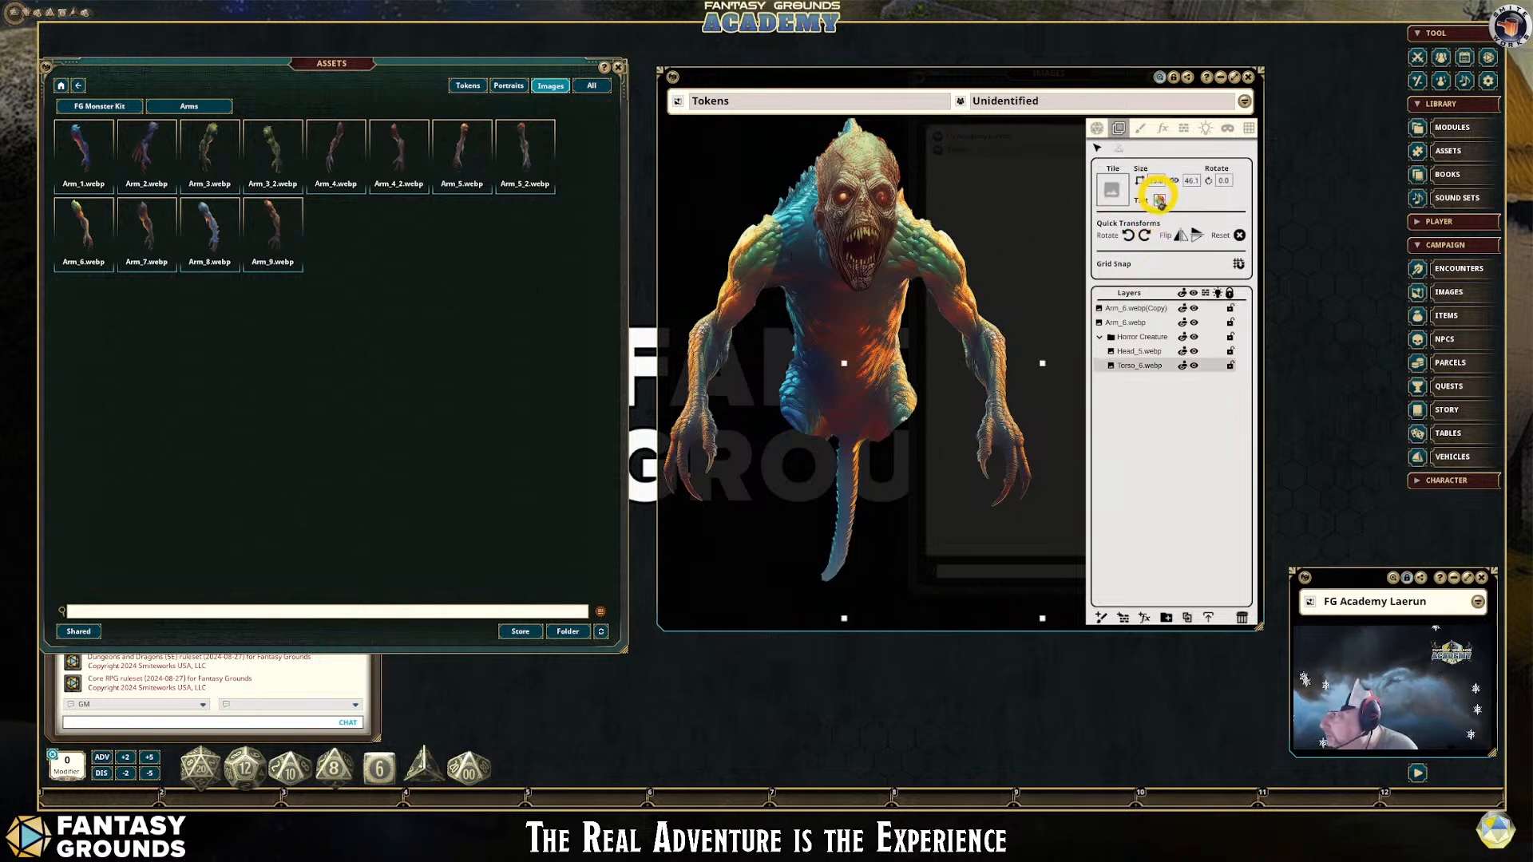
pyautogui.moveTo(1122, 308)
pyautogui.mouseDown()
pyautogui.moveTo(1108, 319)
pyautogui.moveTo(1139, 315)
pyautogui.moveTo(1146, 337)
pyautogui.moveTo(1140, 315)
pyautogui.moveTo(982, 301)
pyautogui.moveTo(1141, 316)
pyautogui.mouseUp()
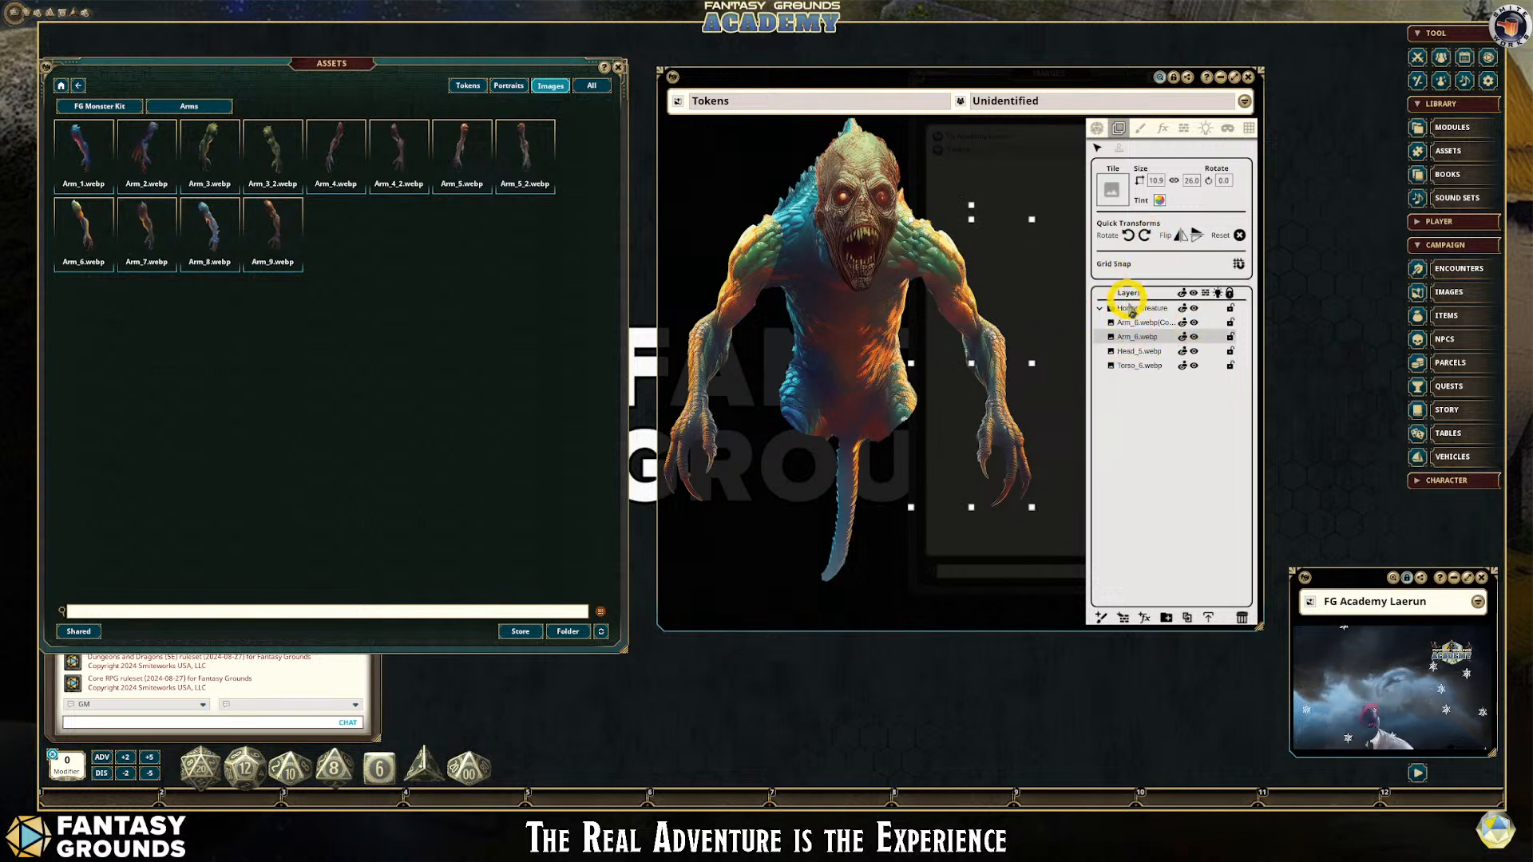
# Tint the copied Arm_6 layer light purple with red 210, green 183 and blue 255
pyautogui.click(1132, 321)
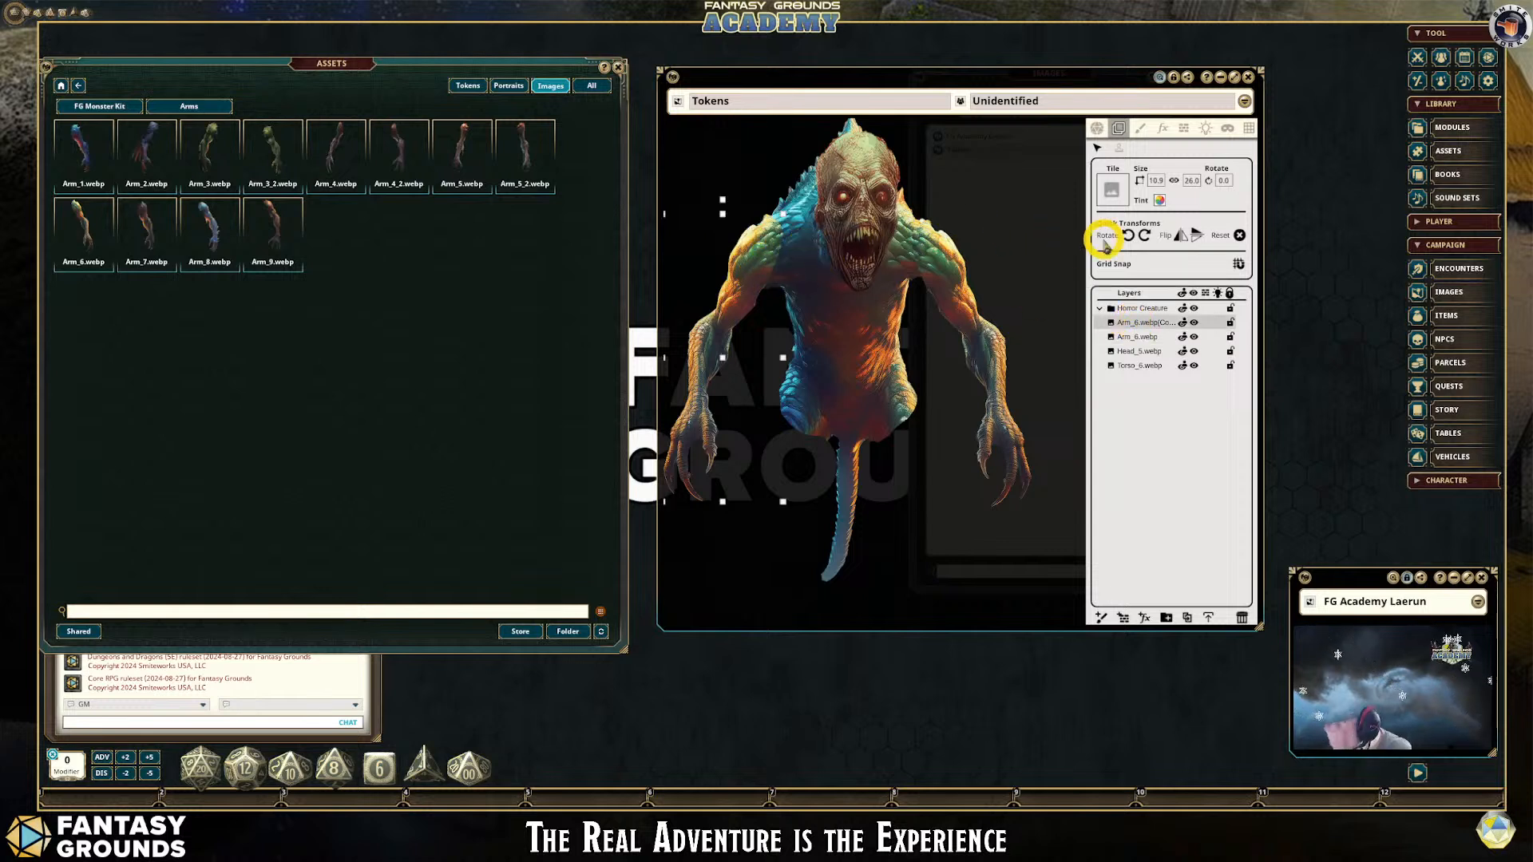
pyautogui.click(1159, 201)
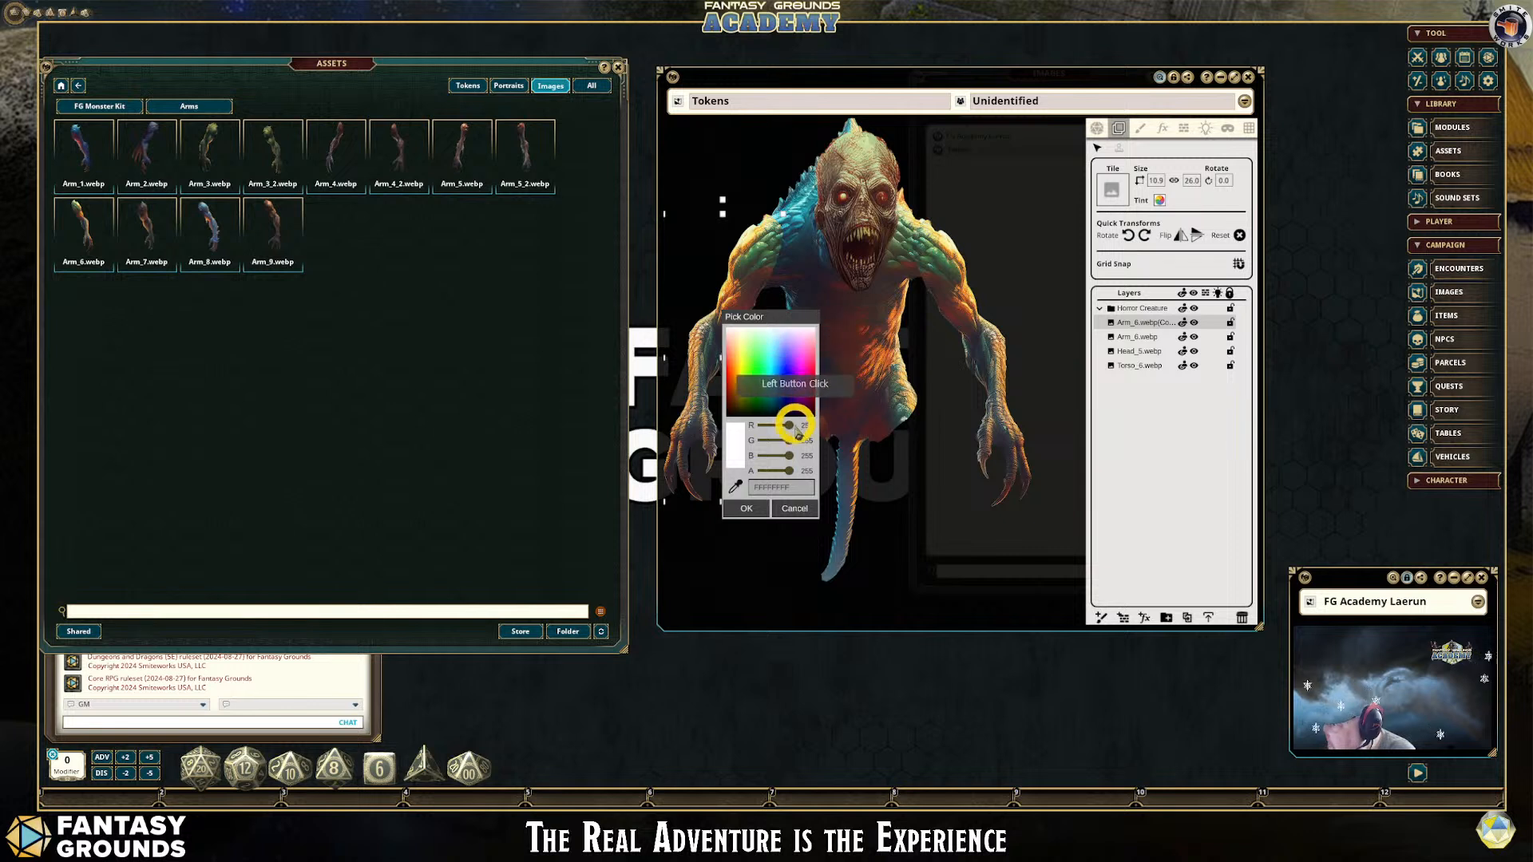
pyautogui.moveTo(791, 428)
pyautogui.mouseDown()
pyautogui.moveTo(780, 451)
pyautogui.moveTo(798, 451)
pyautogui.mouseUp()
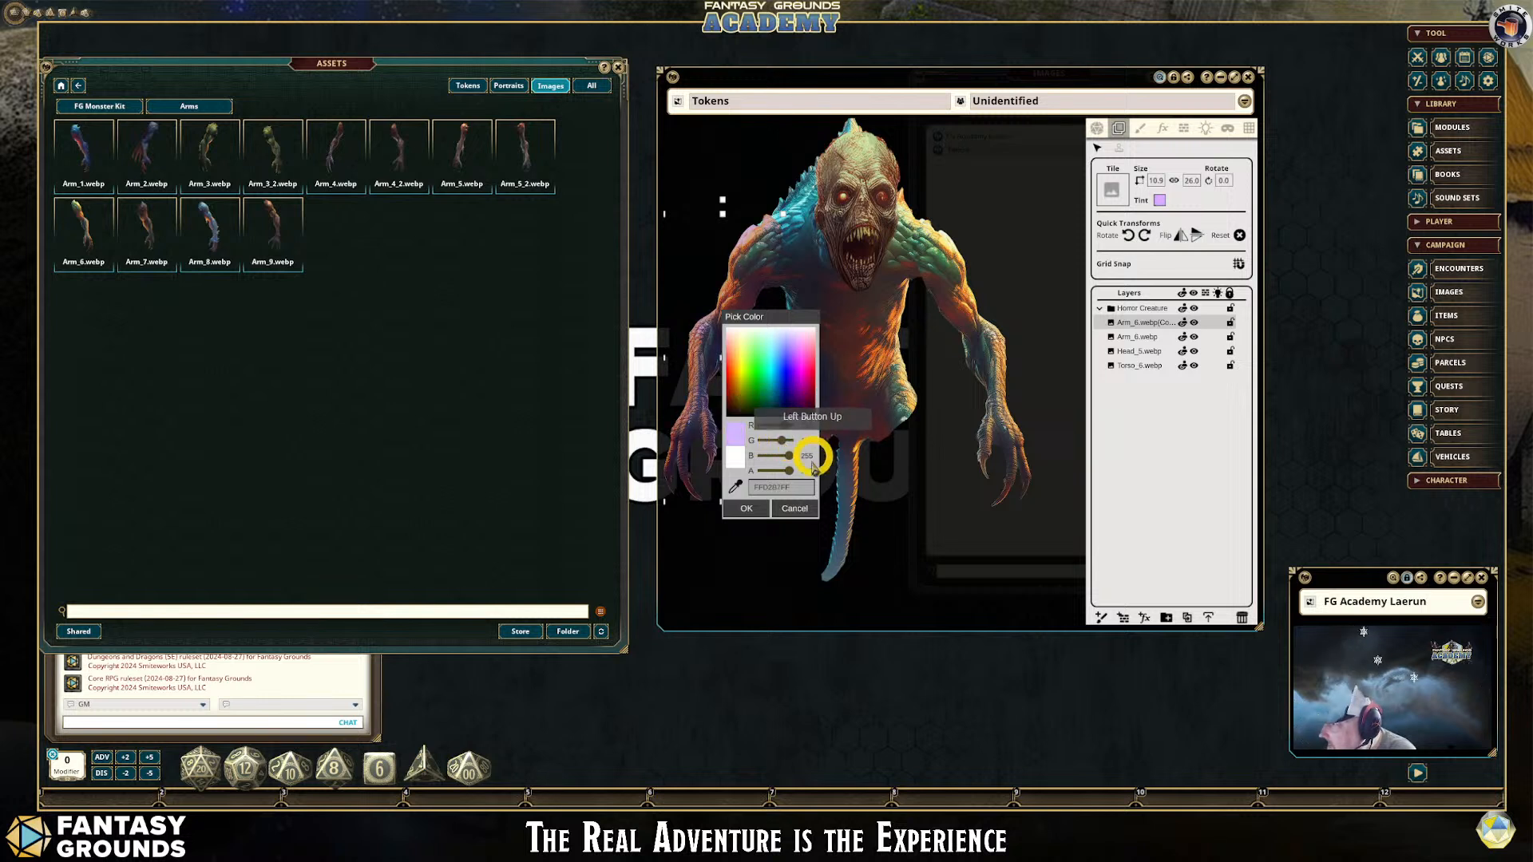
pyautogui.click(762, 506)
pyautogui.scroll(-1, 768, 491)
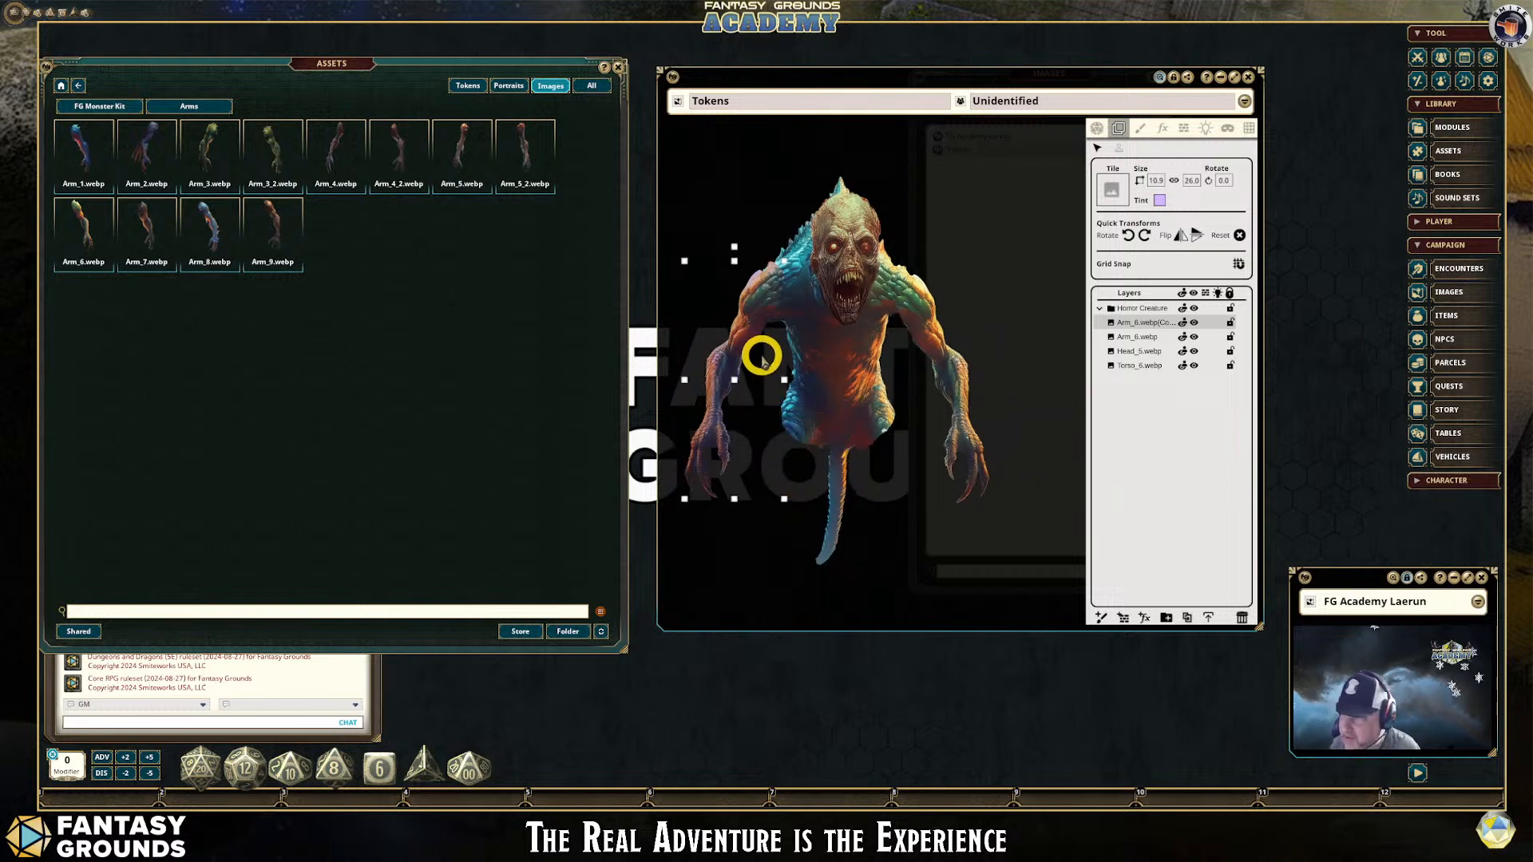
pyautogui.scroll(2, 761, 357)
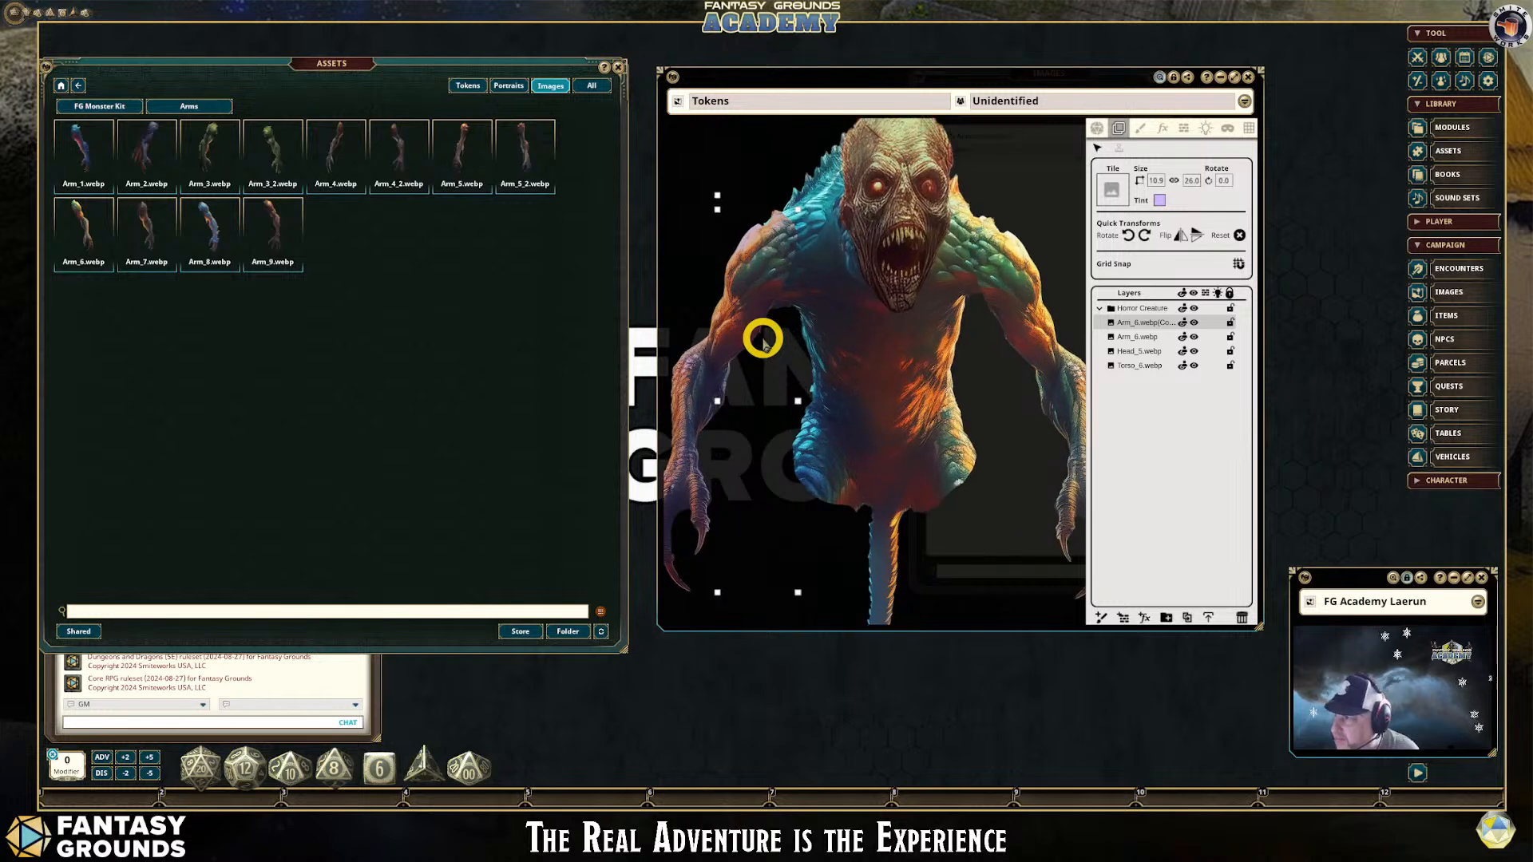
pyautogui.scroll(-2, 771, 284)
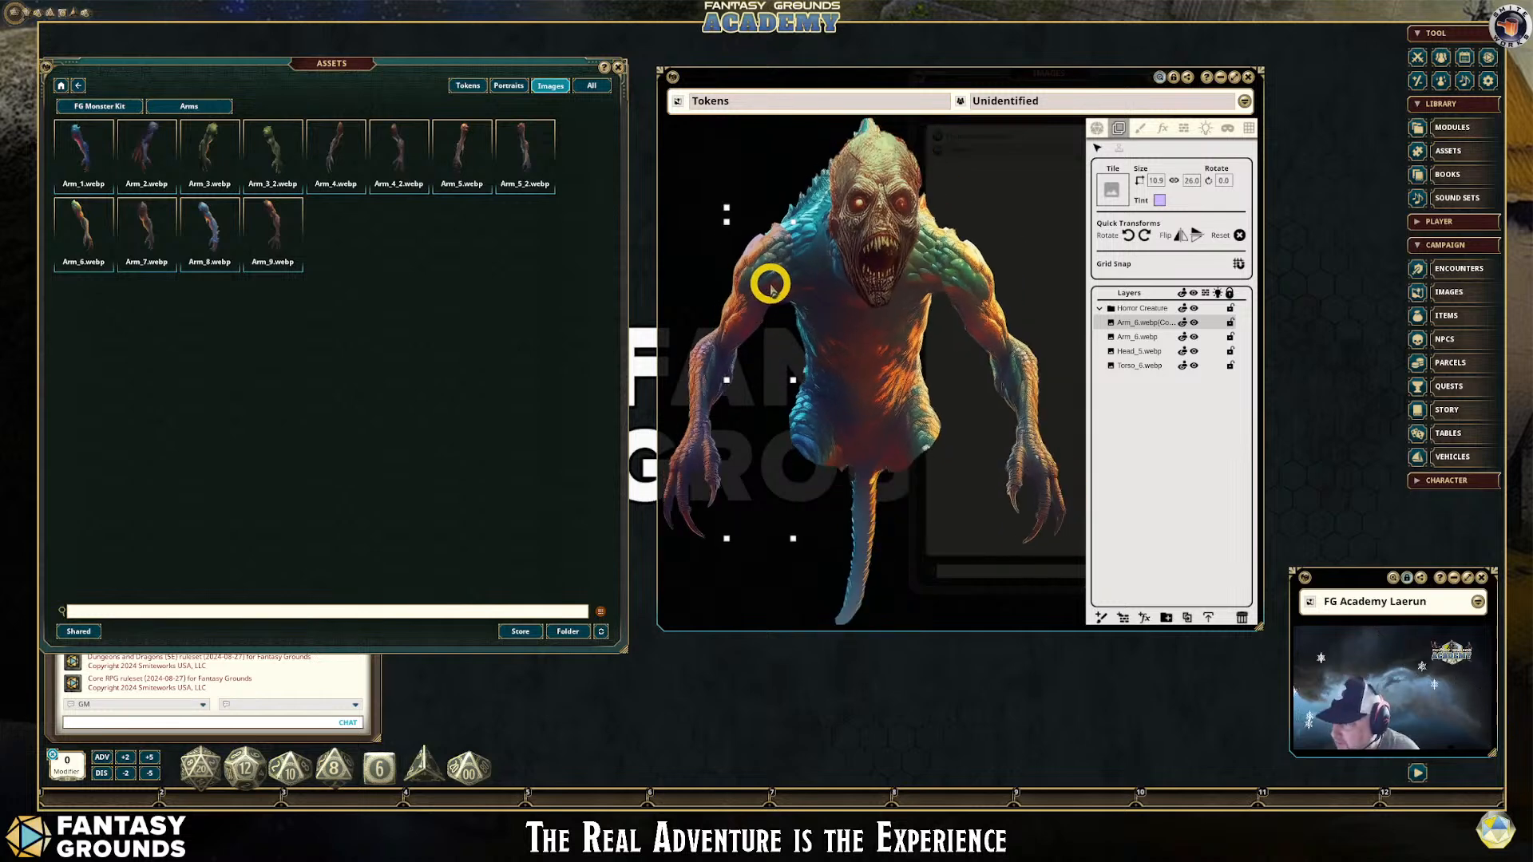
# Lower the tint's alpha slightly on the copied arm and on the original Arm_6, keeping the original's tint white
pyautogui.click(1159, 201)
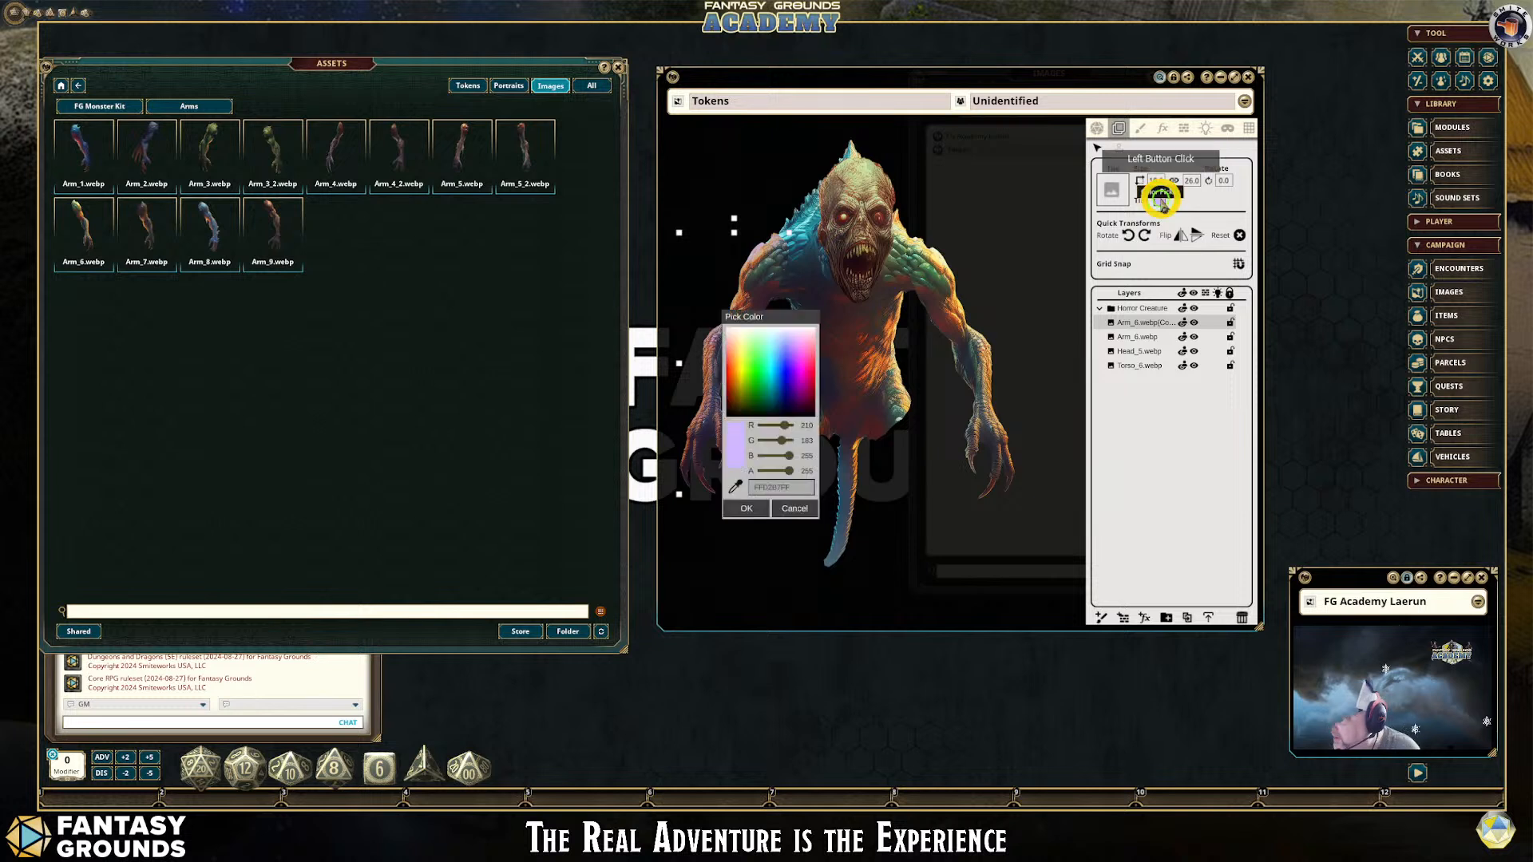
pyautogui.click(788, 471)
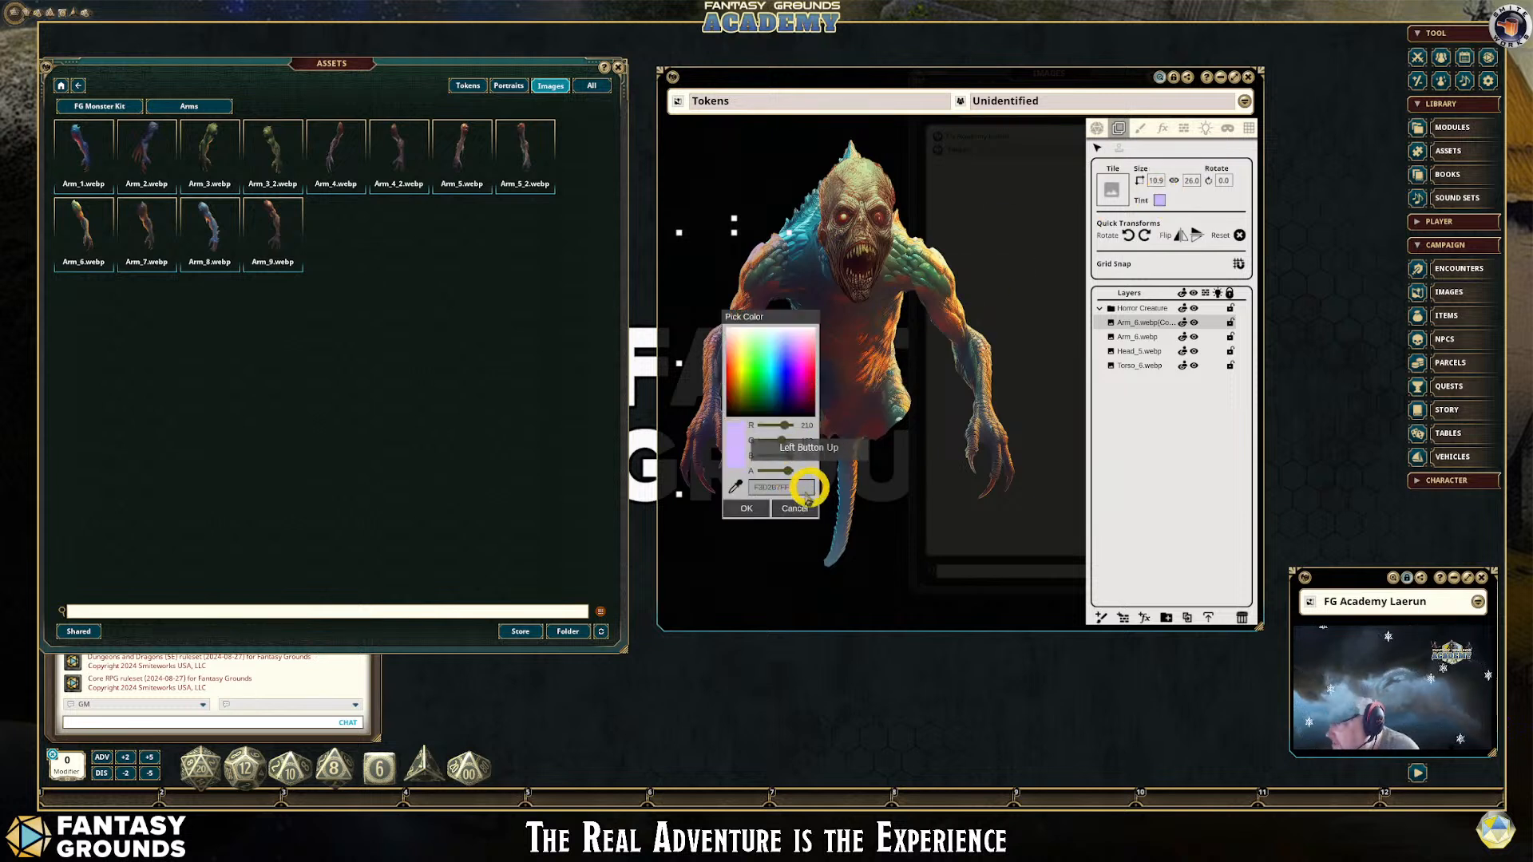
pyautogui.click(762, 508)
pyautogui.click(964, 302)
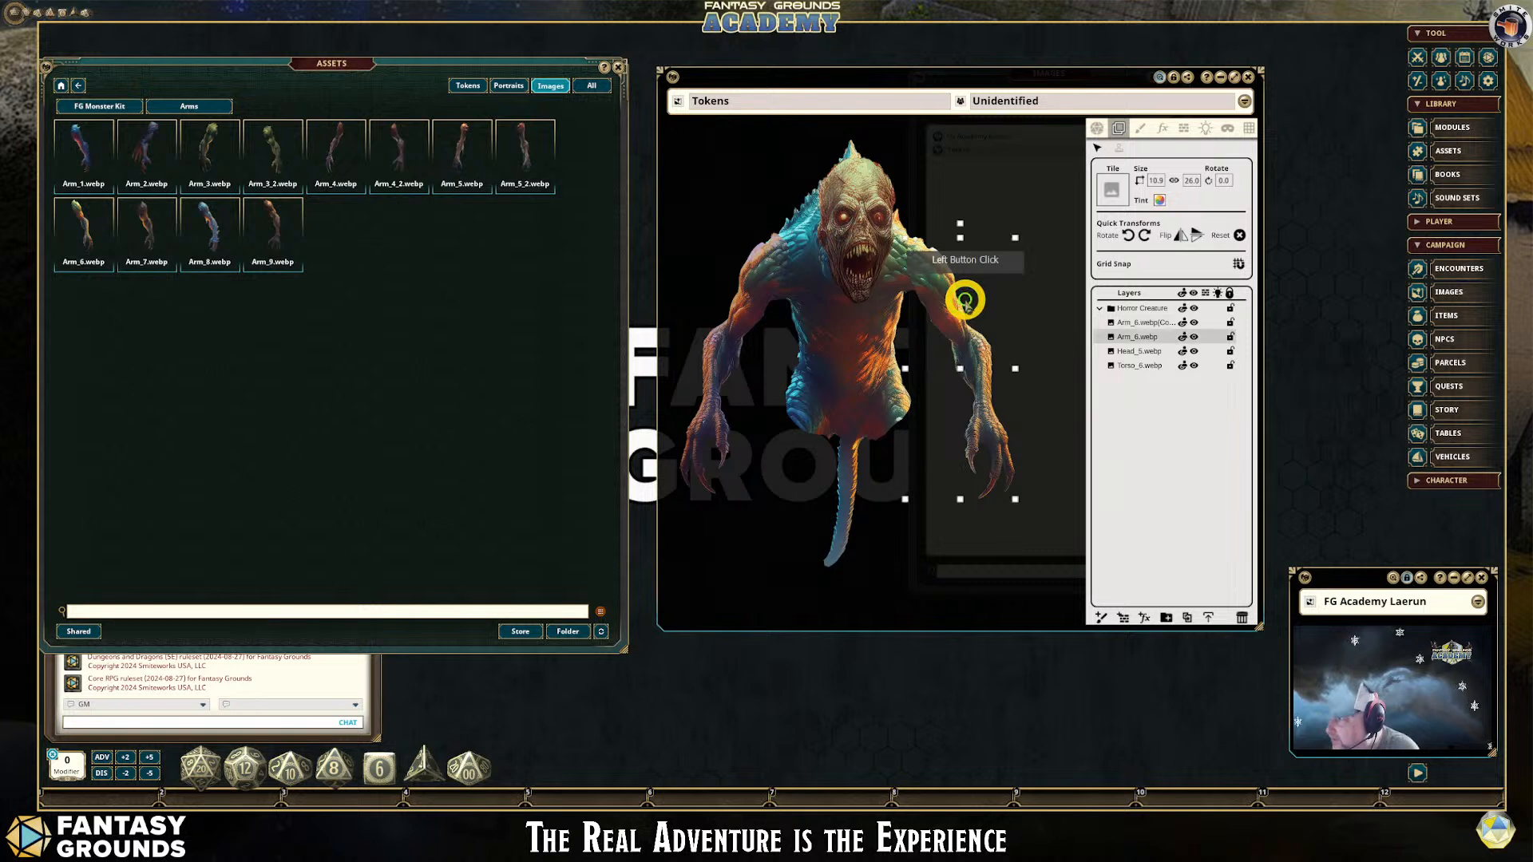
pyautogui.click(1159, 201)
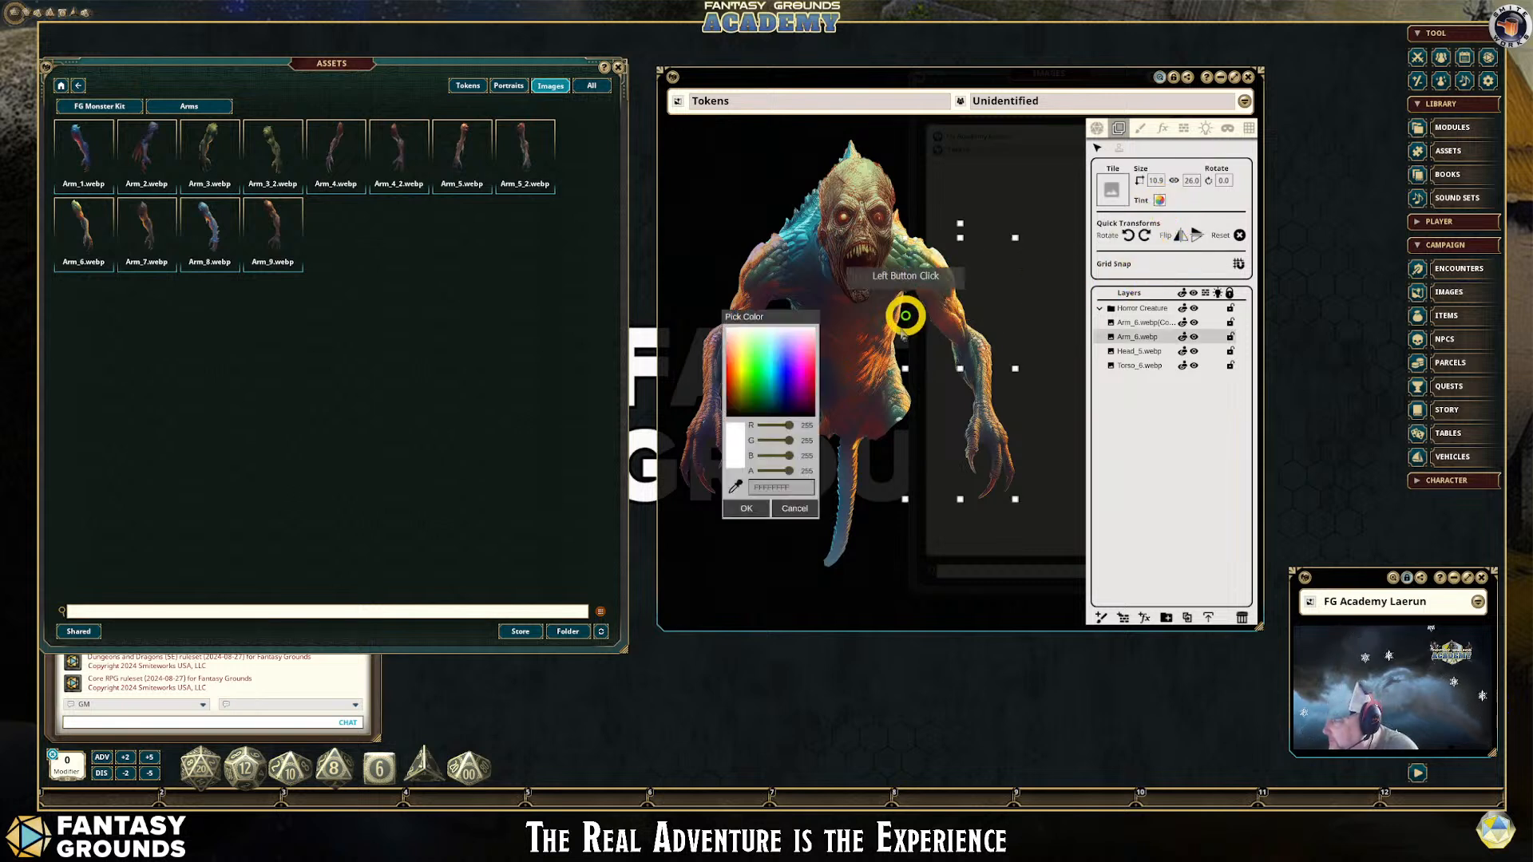
pyautogui.click(789, 471)
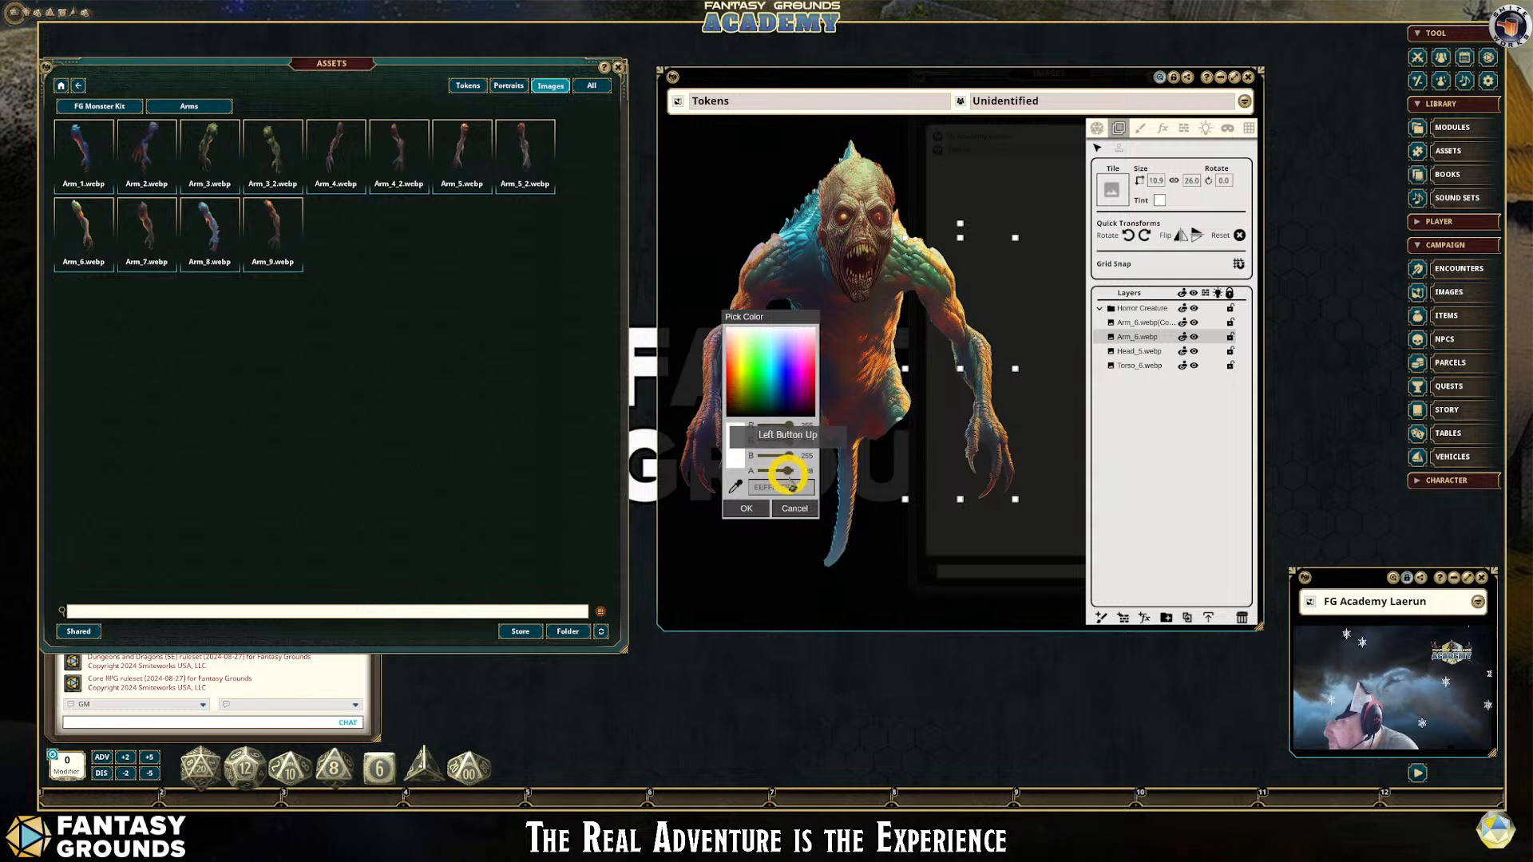
pyautogui.click(746, 509)
# Tint the head layer a stronger light blue by lowering the red and green values of its tint colour
pyautogui.click(762, 255)
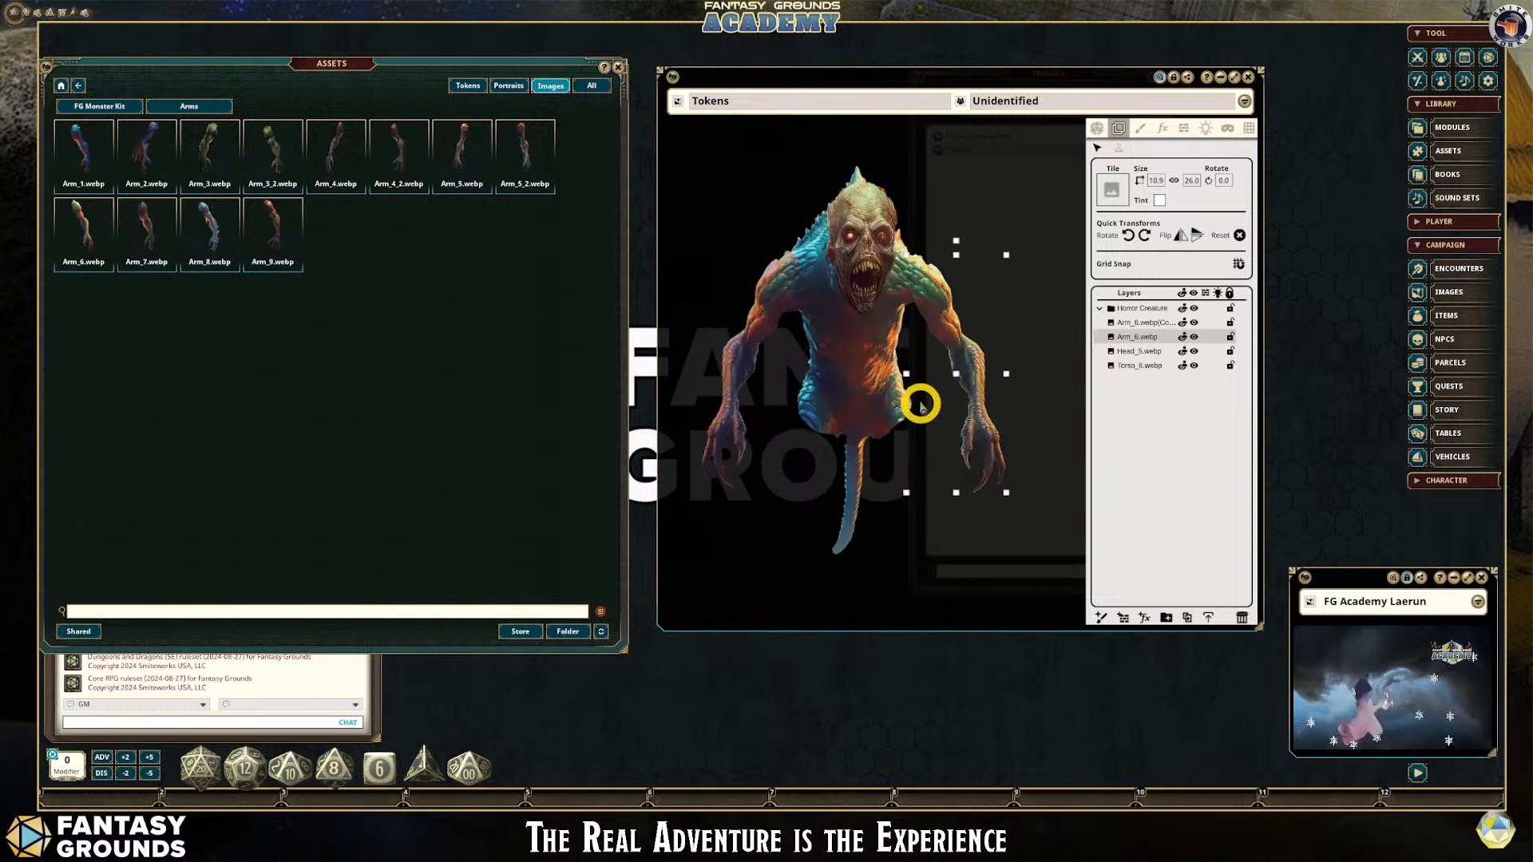
pyautogui.click(868, 171)
pyautogui.scroll(-1, 891, 266)
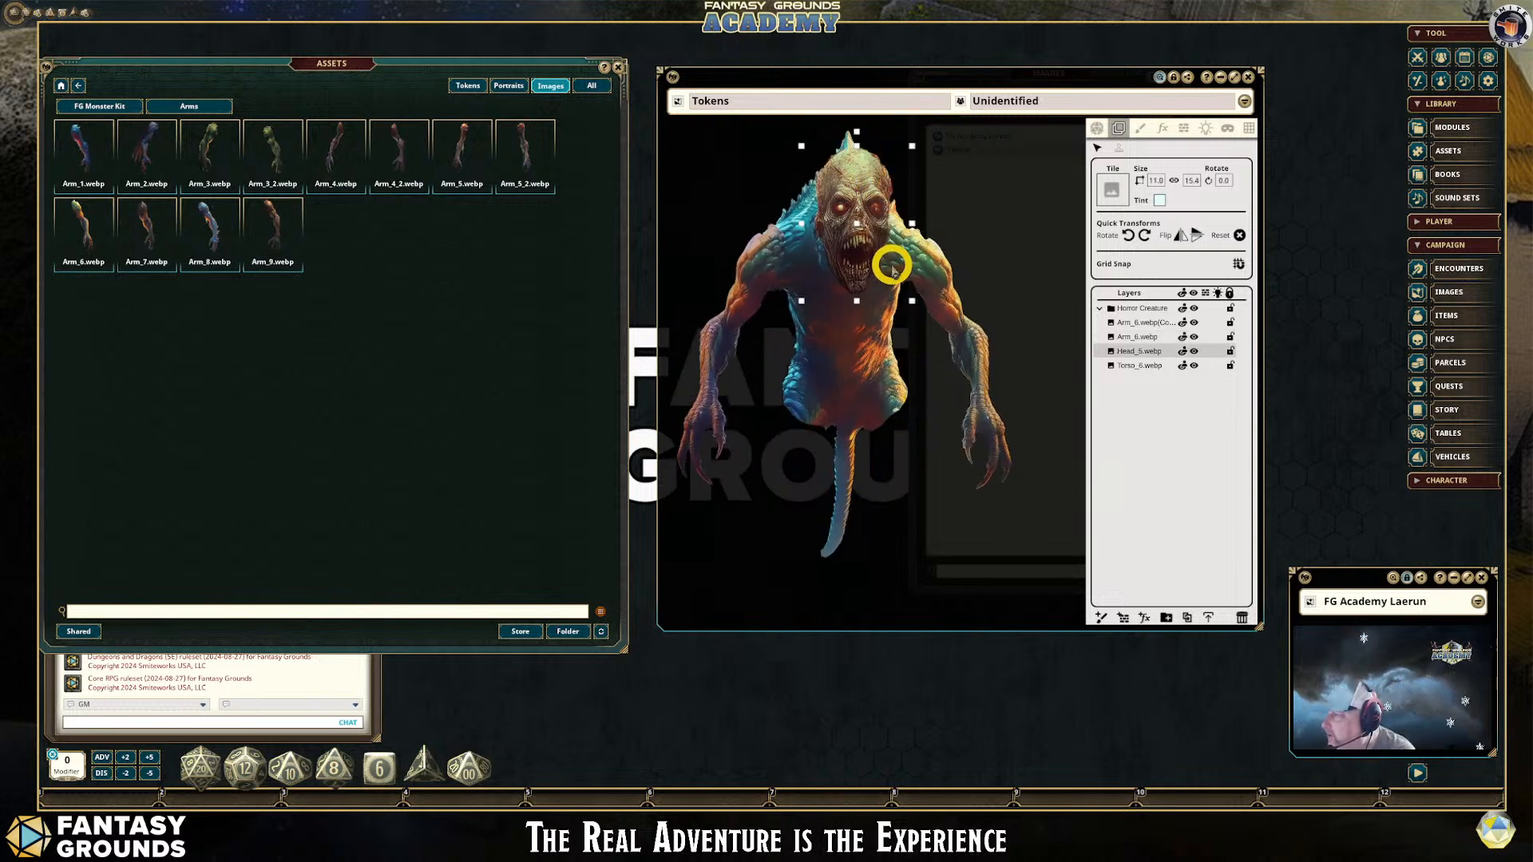
pyautogui.click(1162, 200)
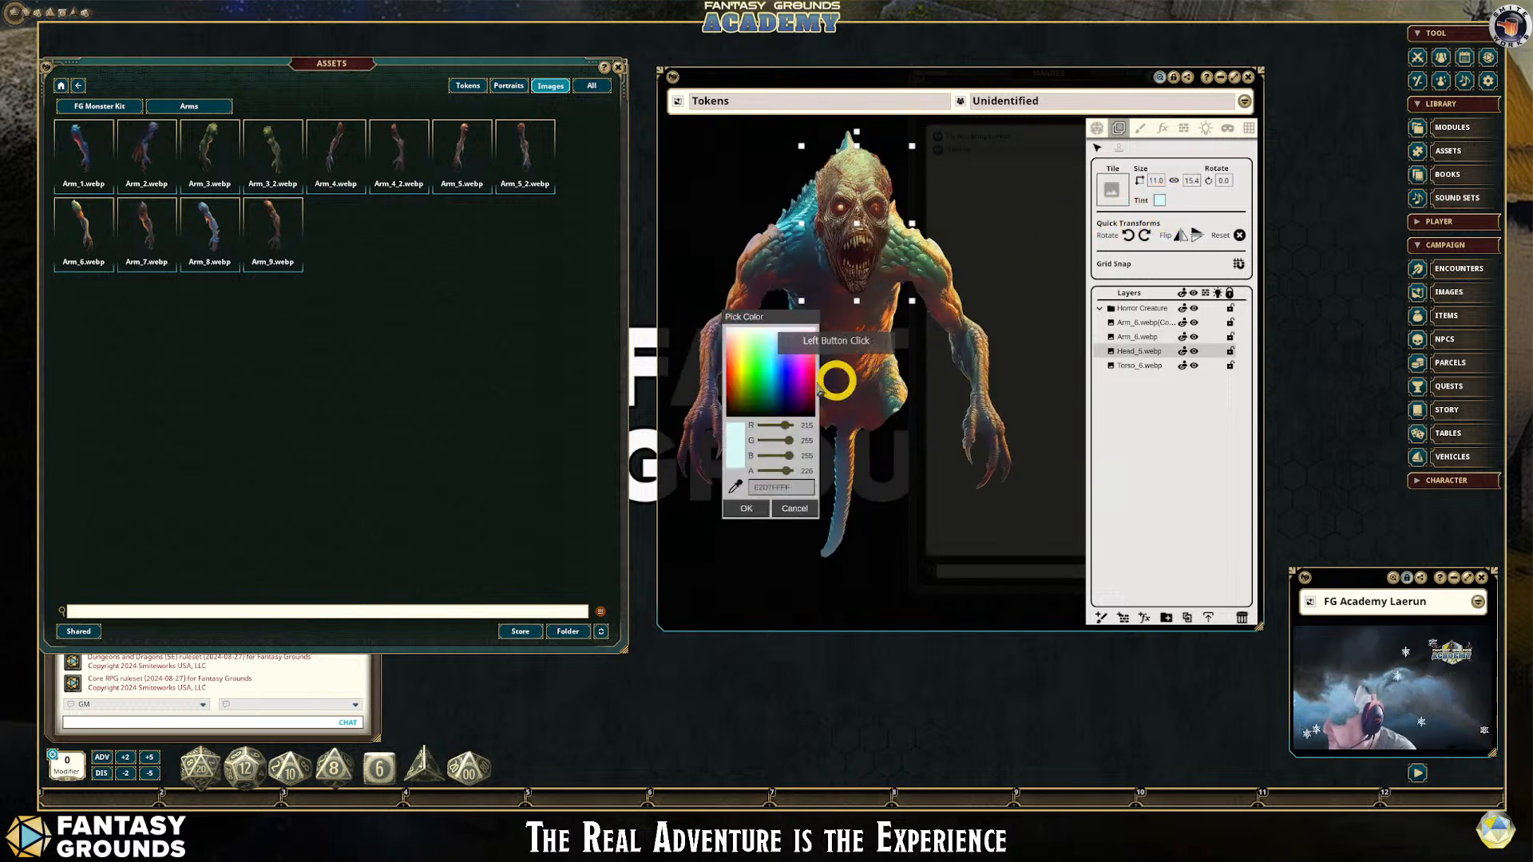
pyautogui.moveTo(797, 440)
pyautogui.mouseDown()
pyautogui.moveTo(789, 456)
pyautogui.moveTo(775, 427)
pyautogui.mouseUp()
pyautogui.click(787, 426)
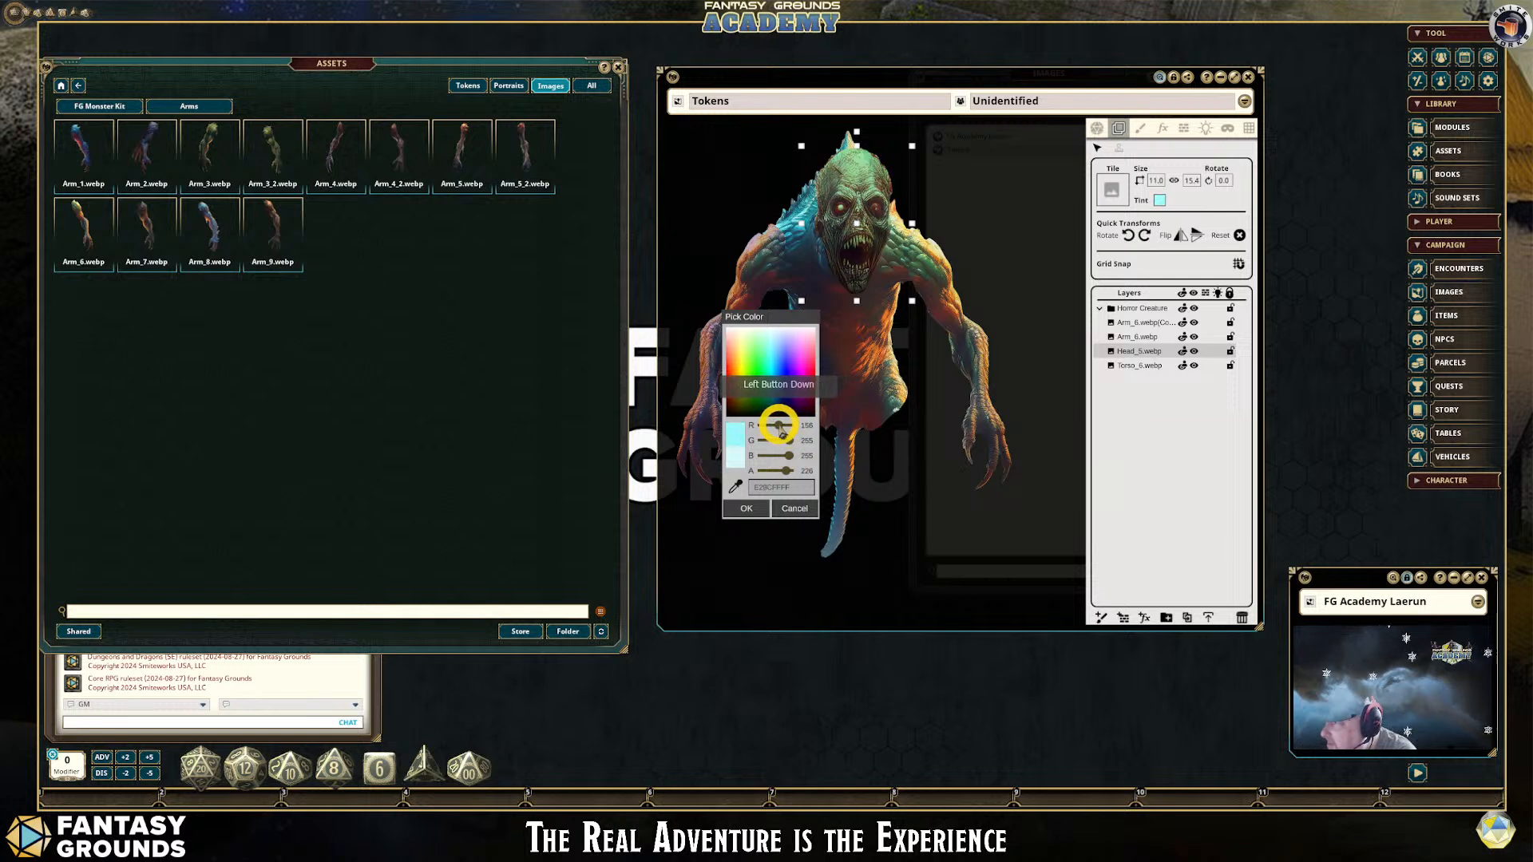
pyautogui.scroll(-1, 880, 435)
pyautogui.scroll(2, 886, 435)
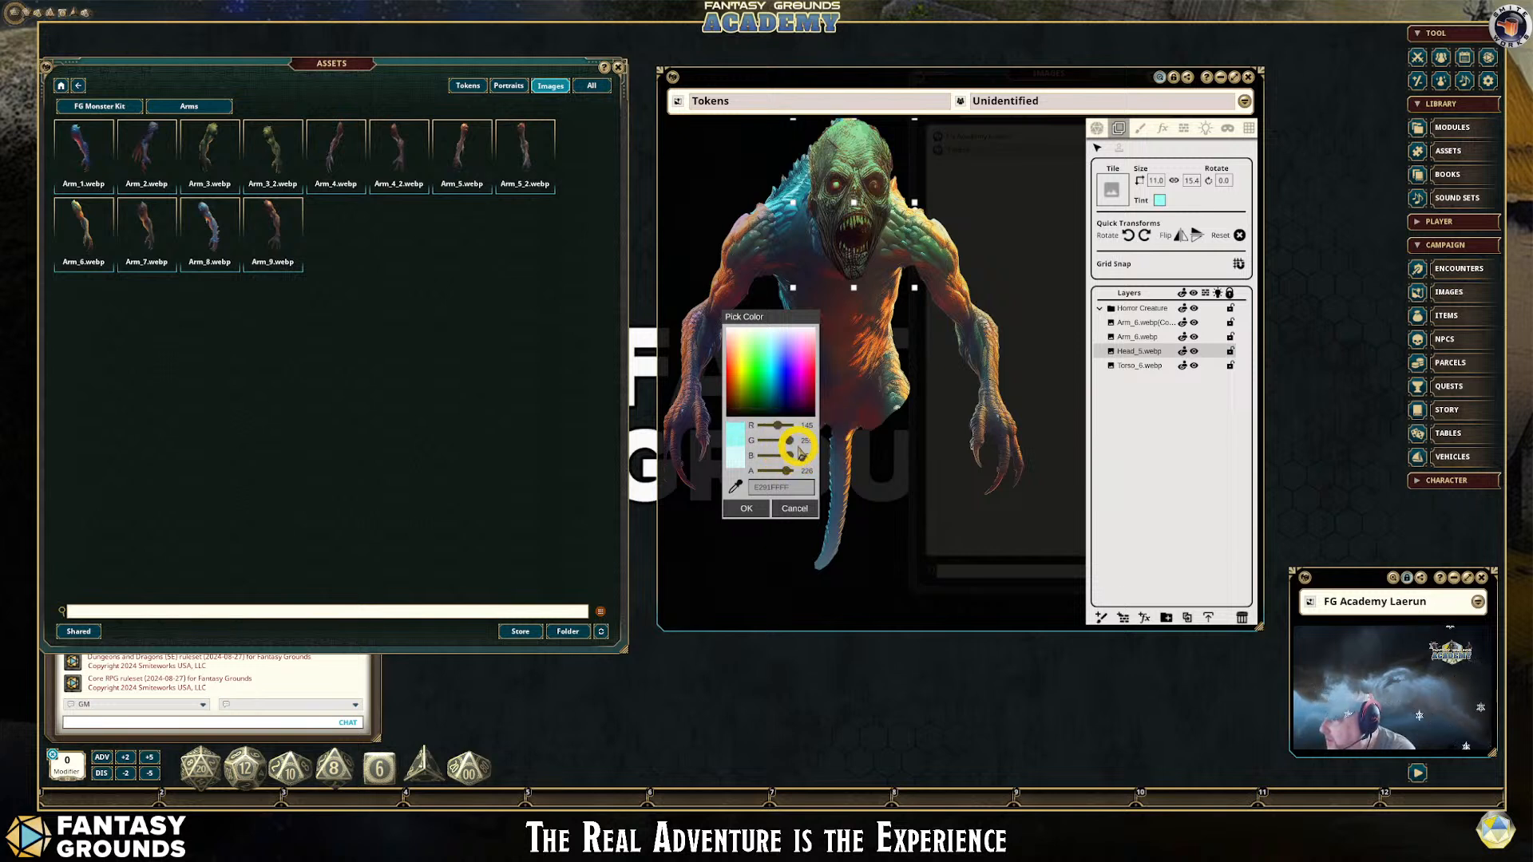
pyautogui.moveTo(788, 441); pyautogui.dragTo(820, 479)
pyautogui.click(746, 509)
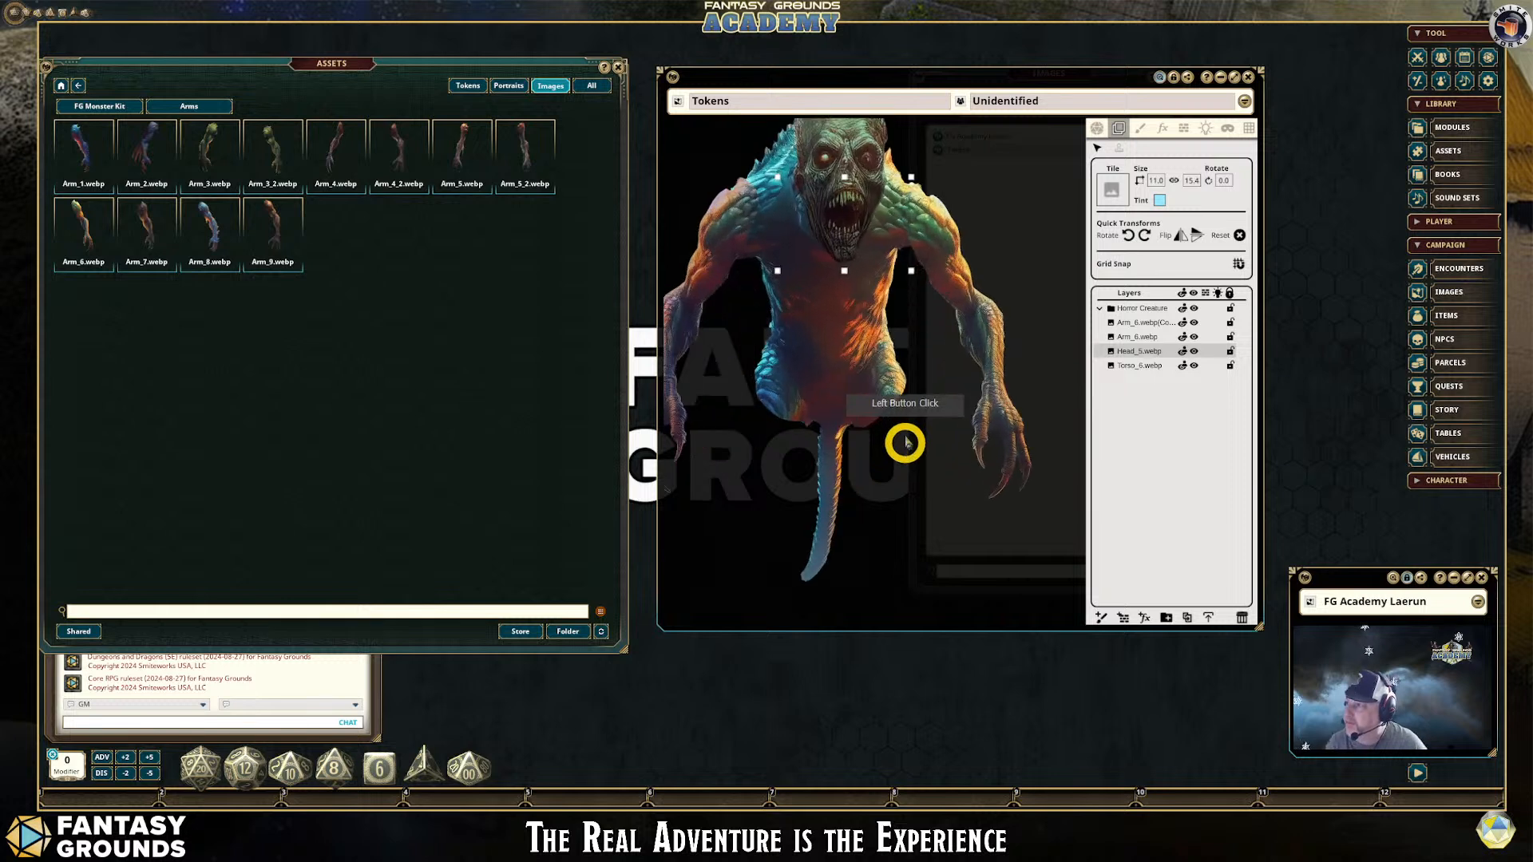
# Open the Legs folder of the FG Monster Kit and preview Leg_3, closing the preview
pyautogui.moveTo(864, 268); pyautogui.dragTo(858, 206)
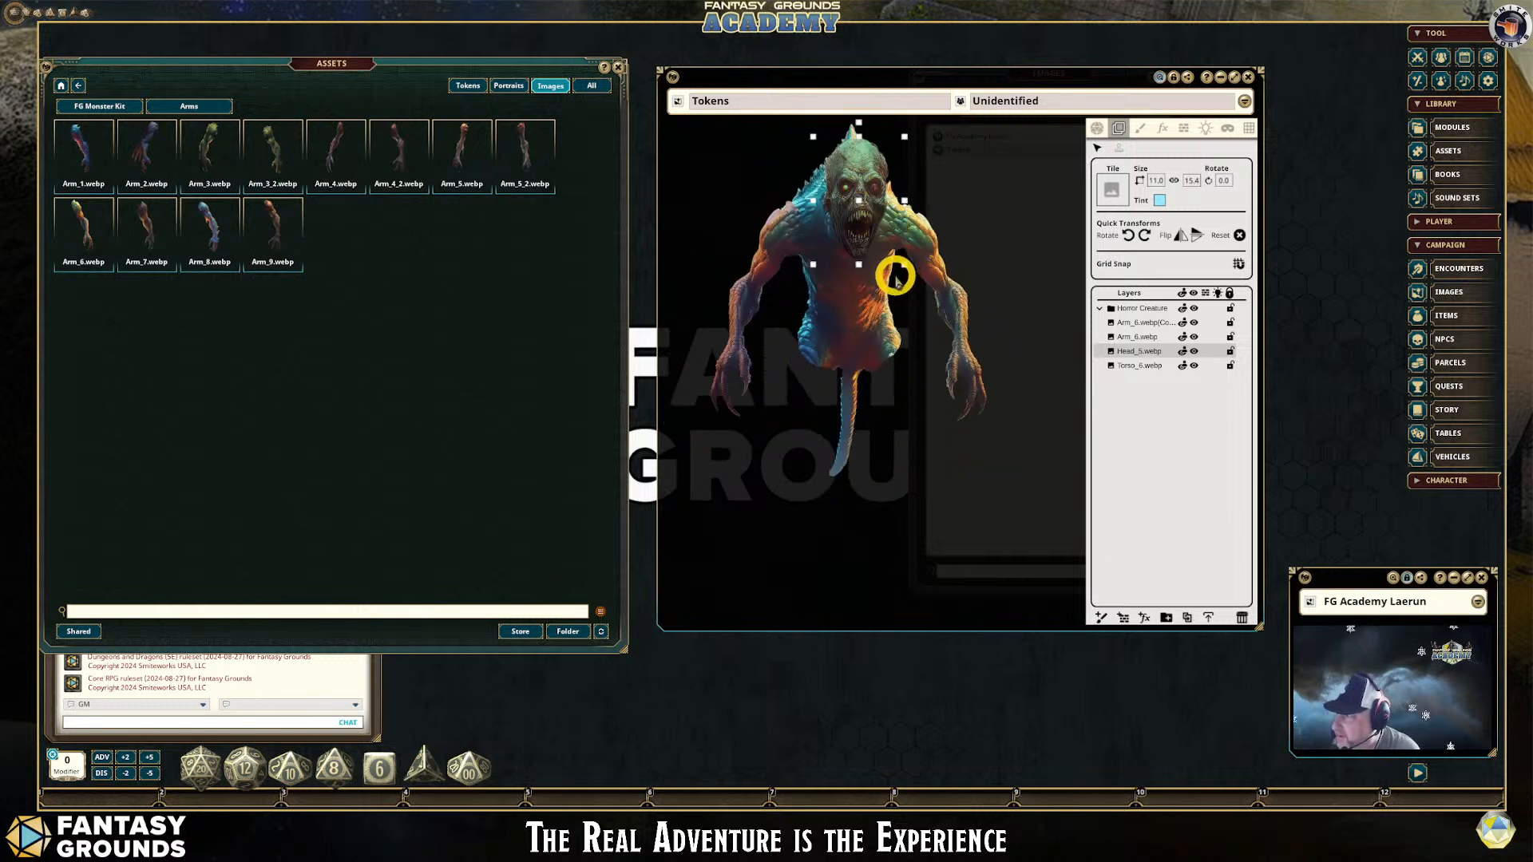
pyautogui.scroll(-1, 894, 277)
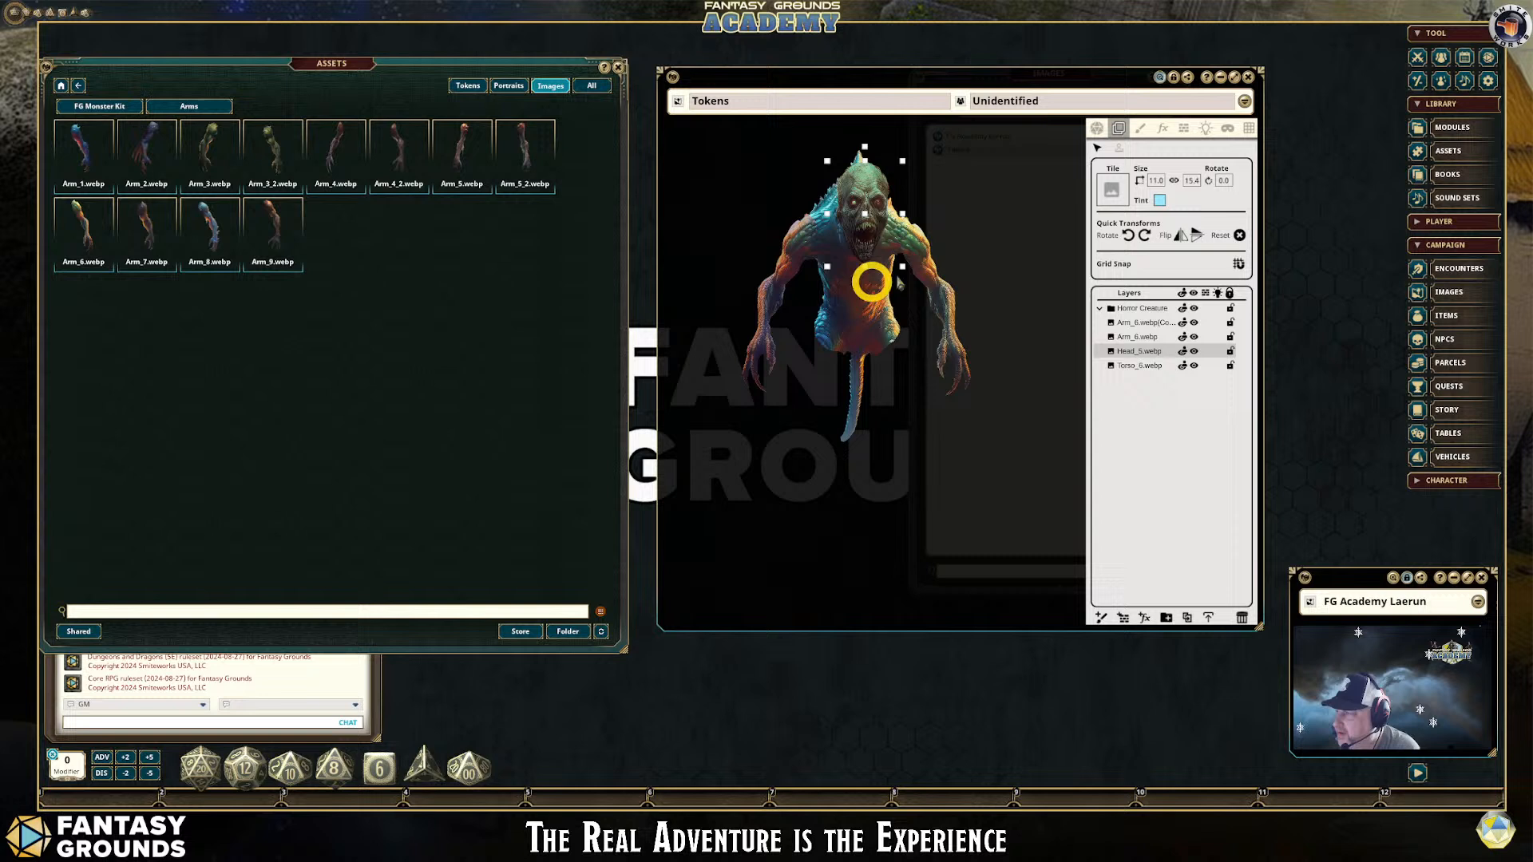
pyautogui.click(77, 84)
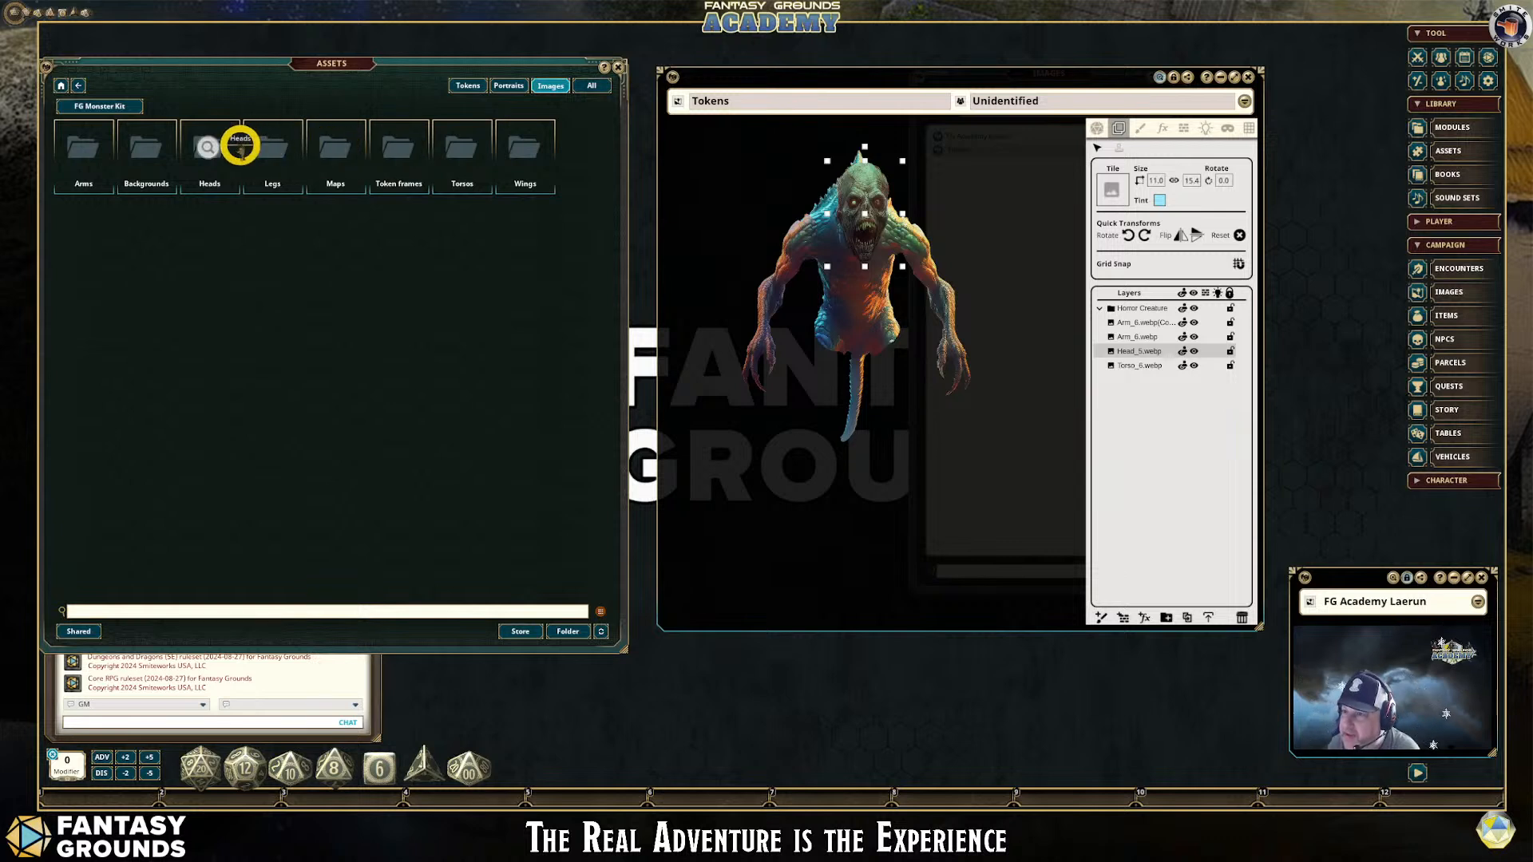
pyautogui.click(271, 144)
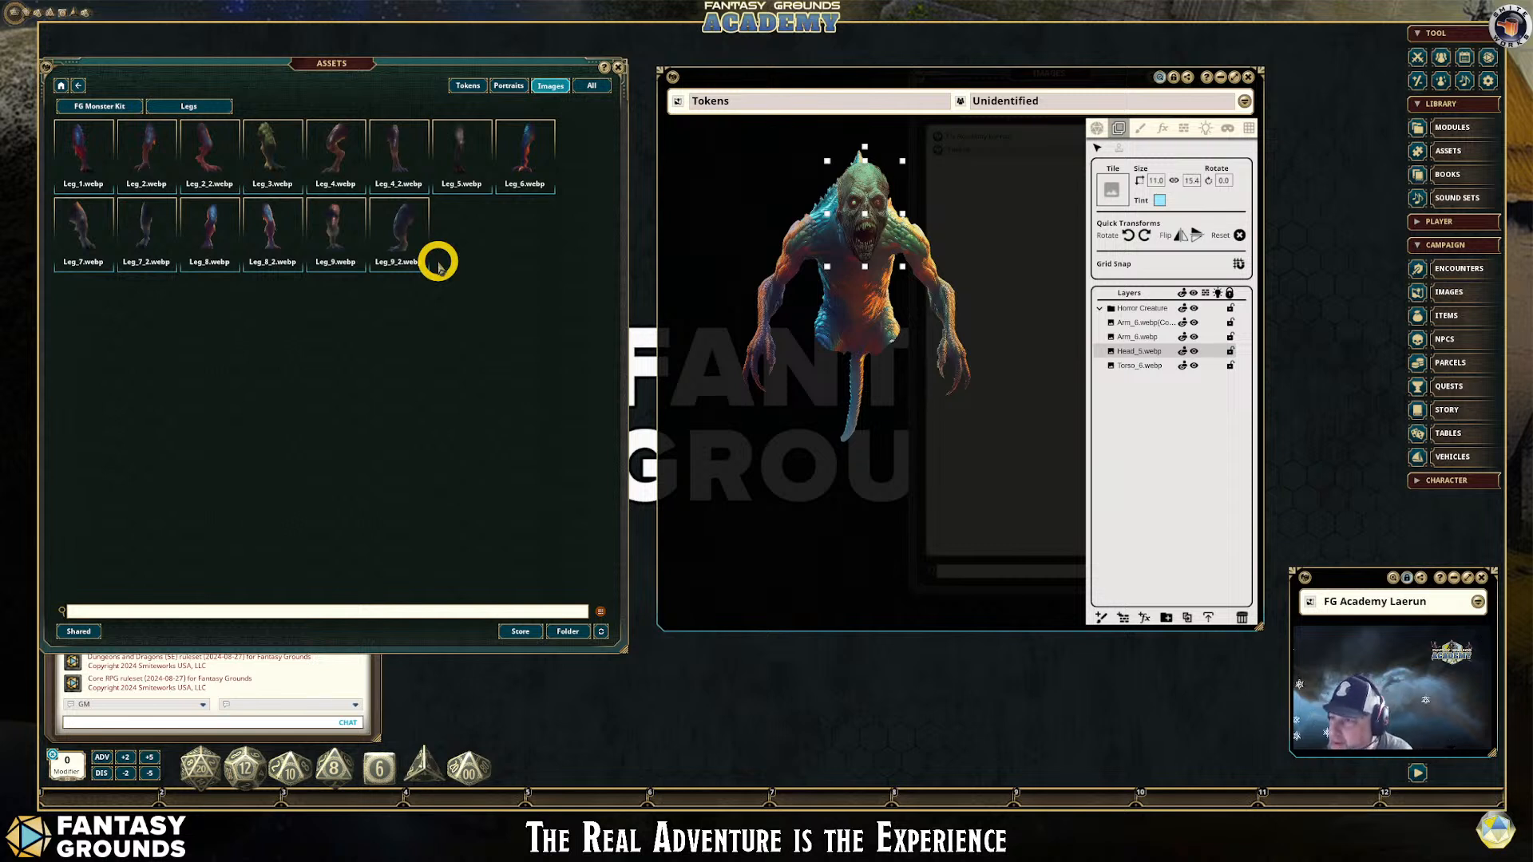
pyautogui.click(271, 144)
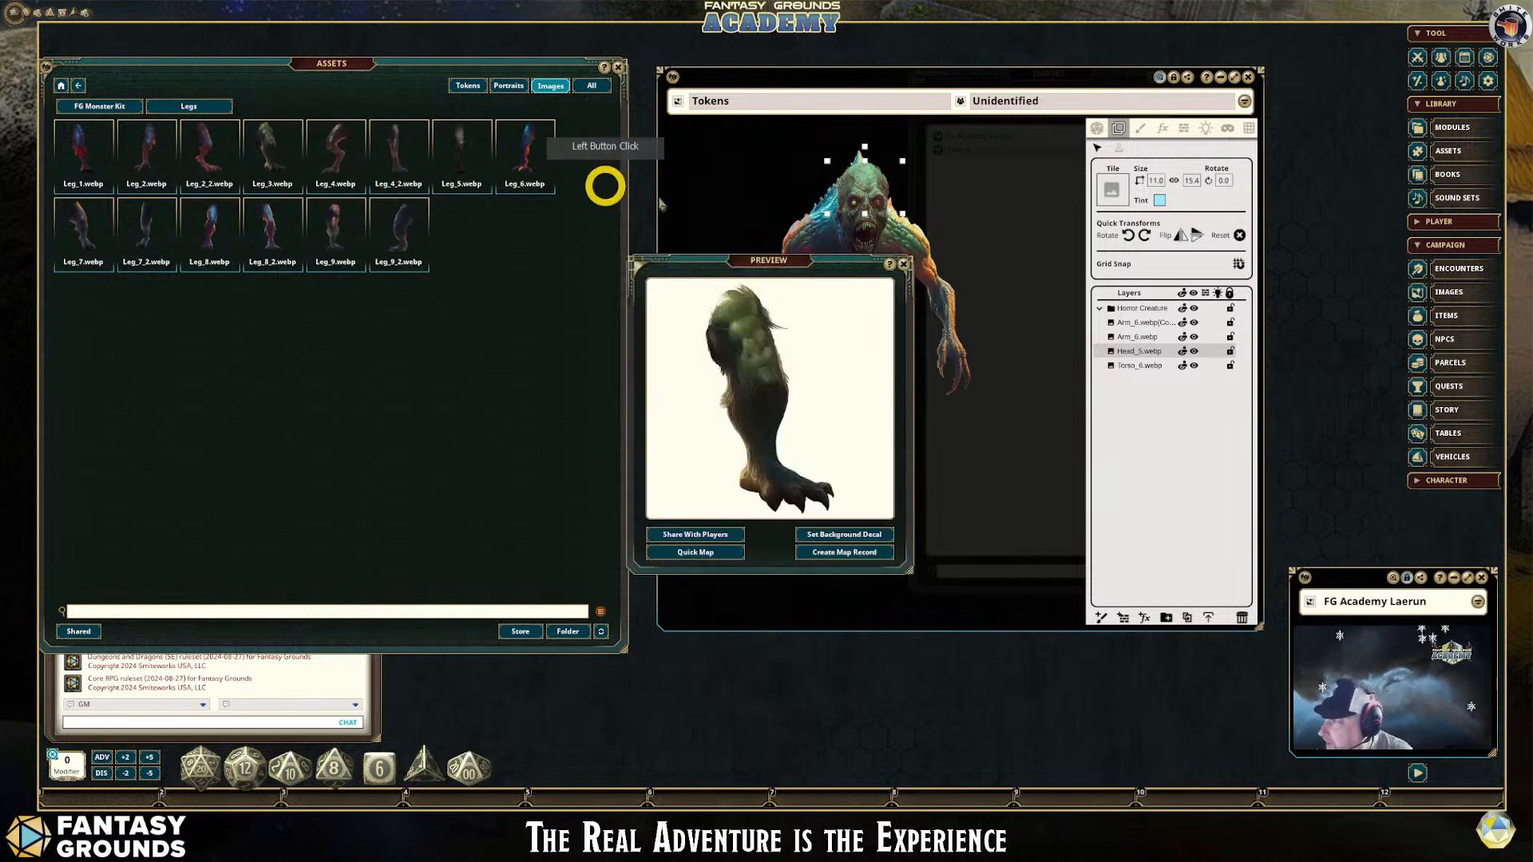
pyautogui.click(903, 266)
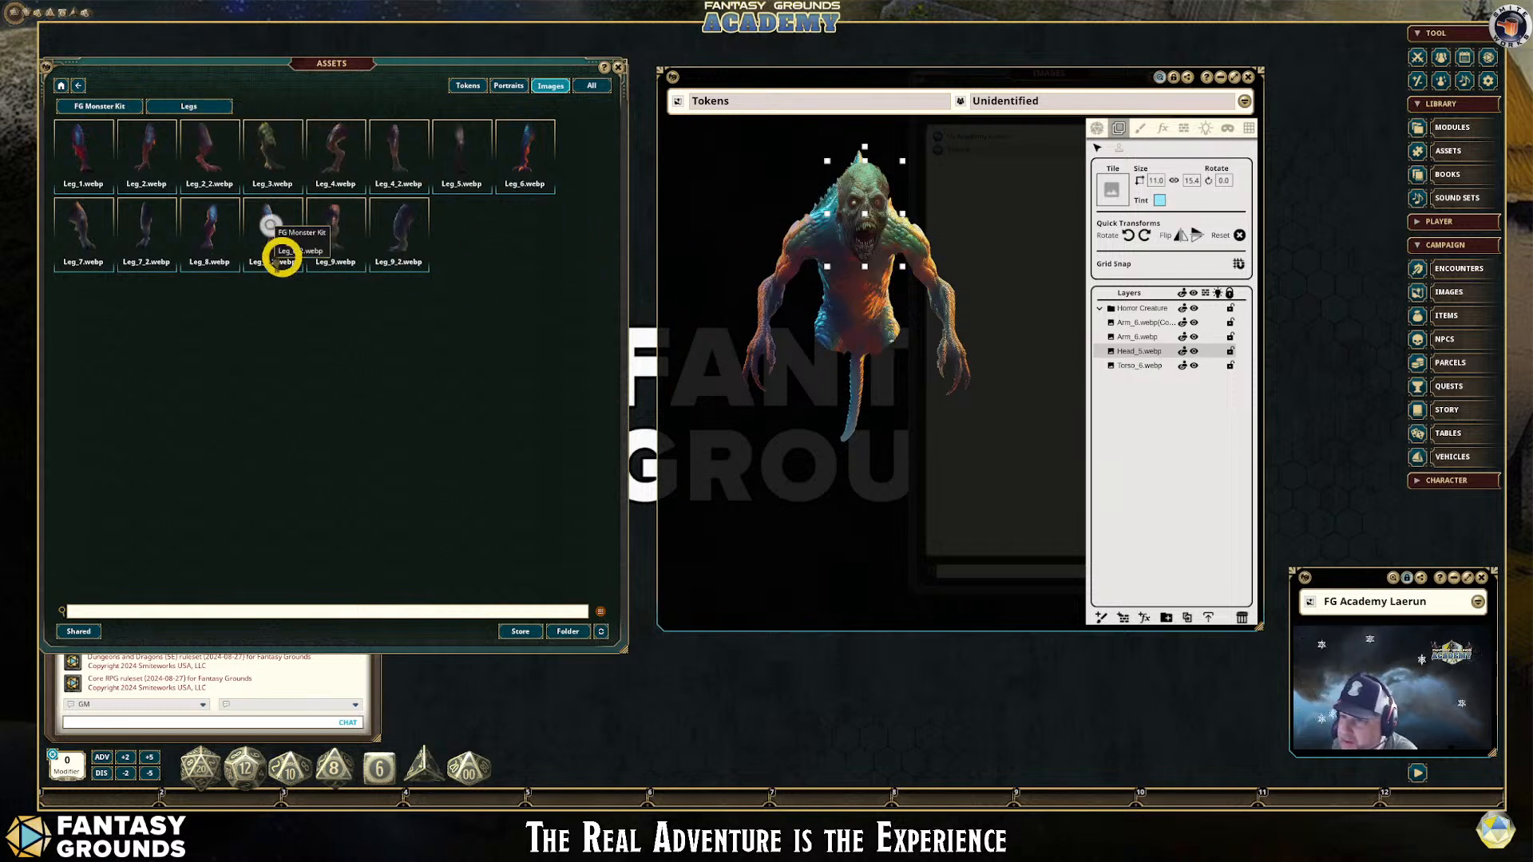
# Preview Leg_8, Leg_9 and Leg_9_2 from the FG Monster Kit legs, closing each preview
pyautogui.click(213, 221)
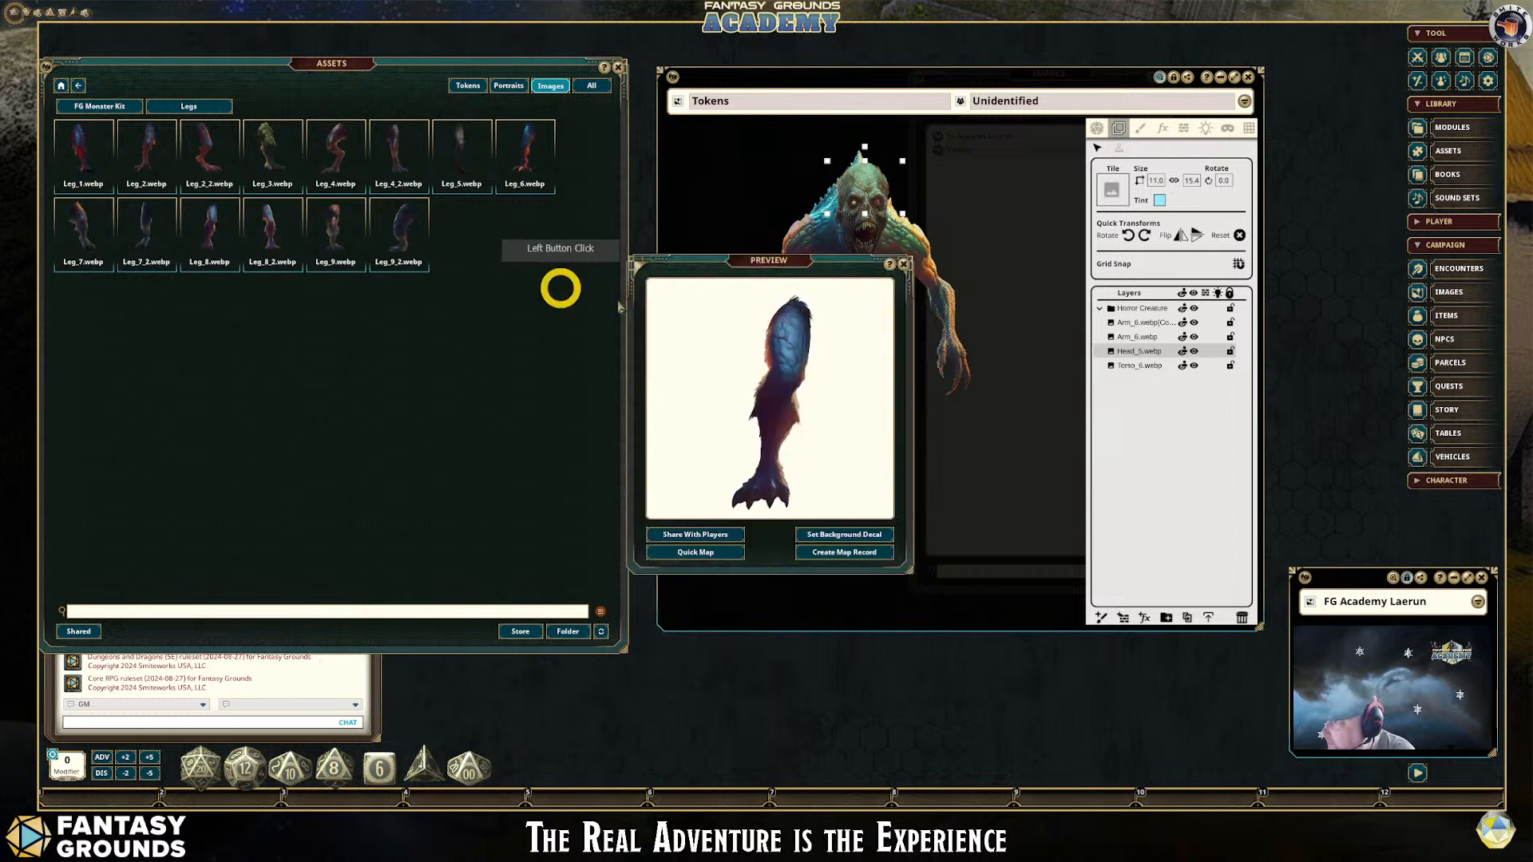
pyautogui.click(905, 263)
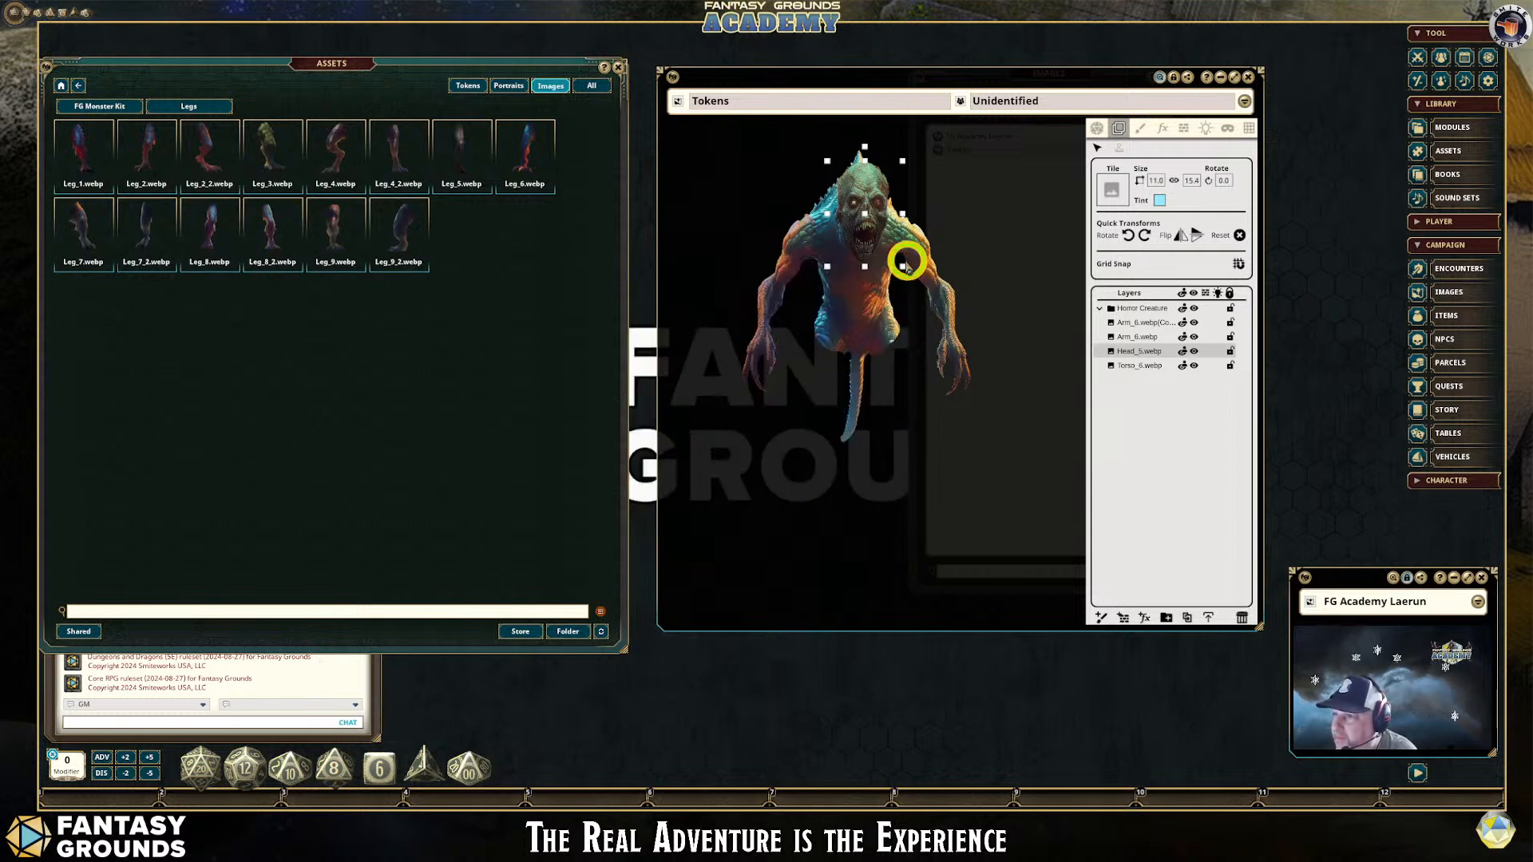
pyautogui.click(339, 226)
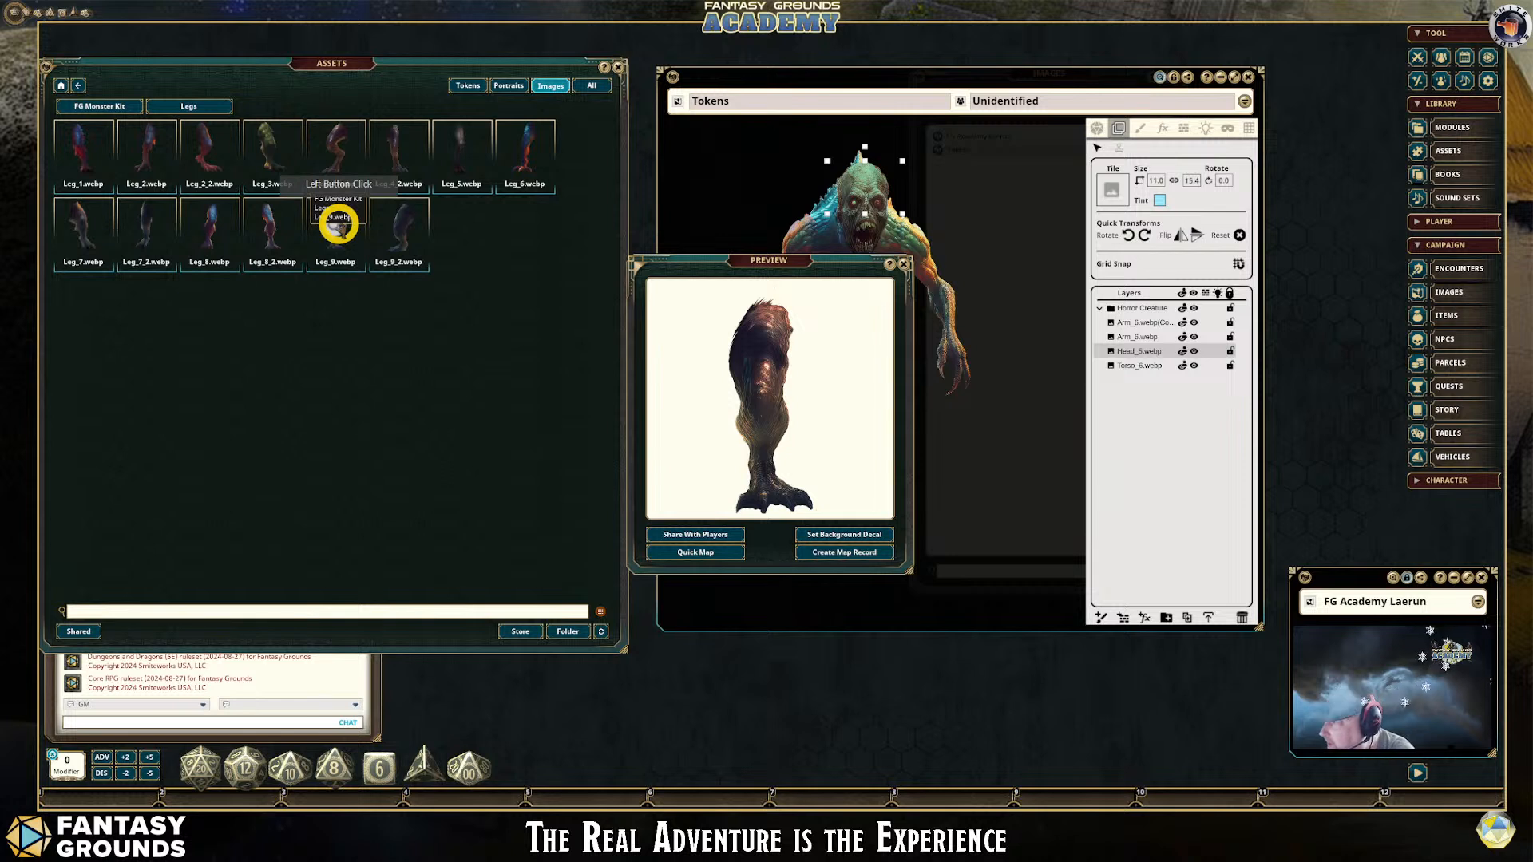
pyautogui.click(904, 264)
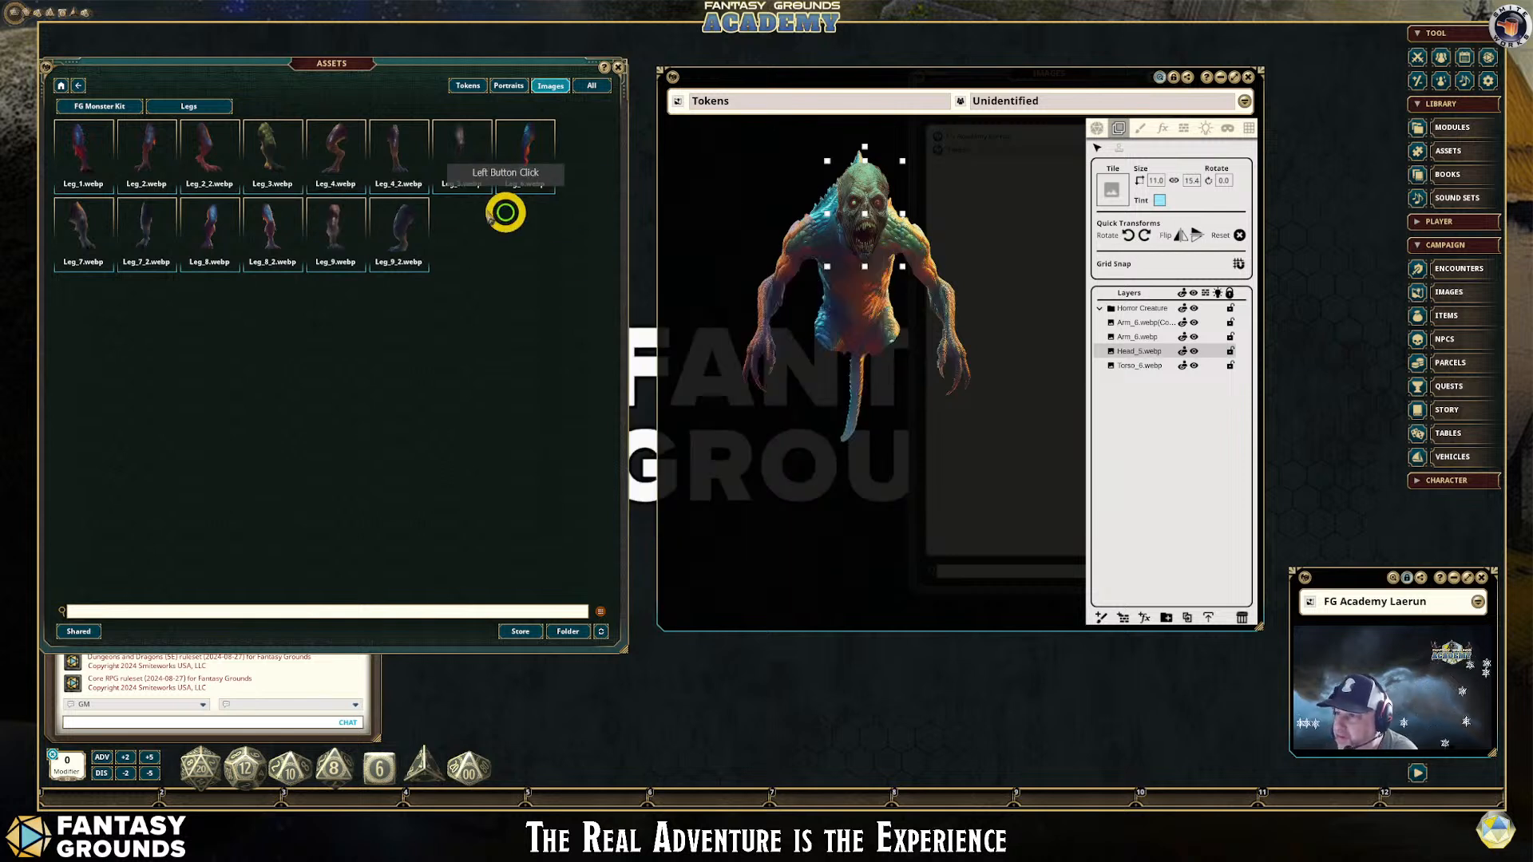
pyautogui.click(389, 216)
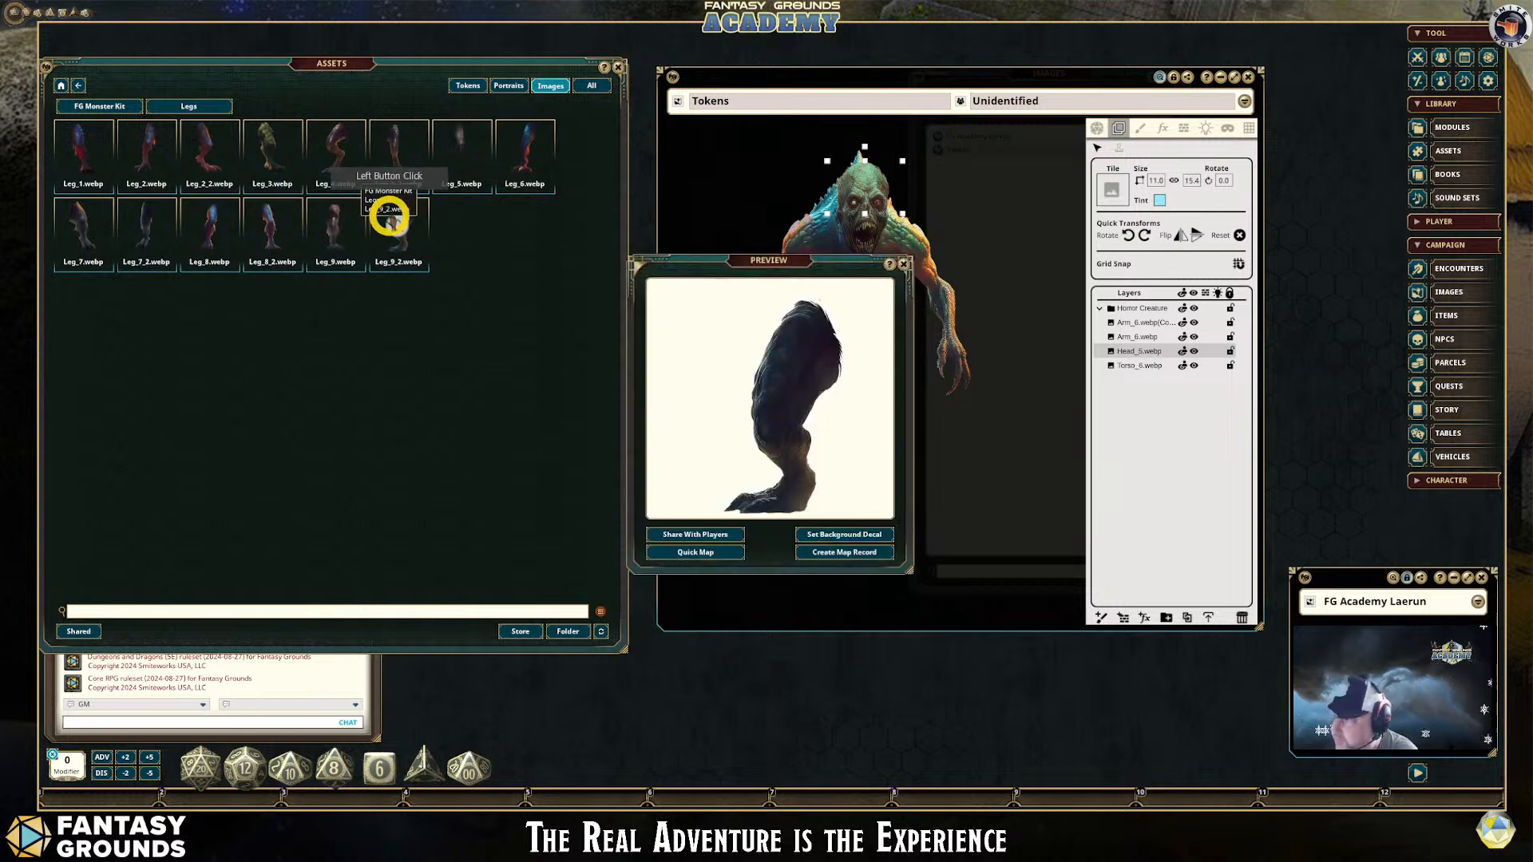
pyautogui.click(908, 264)
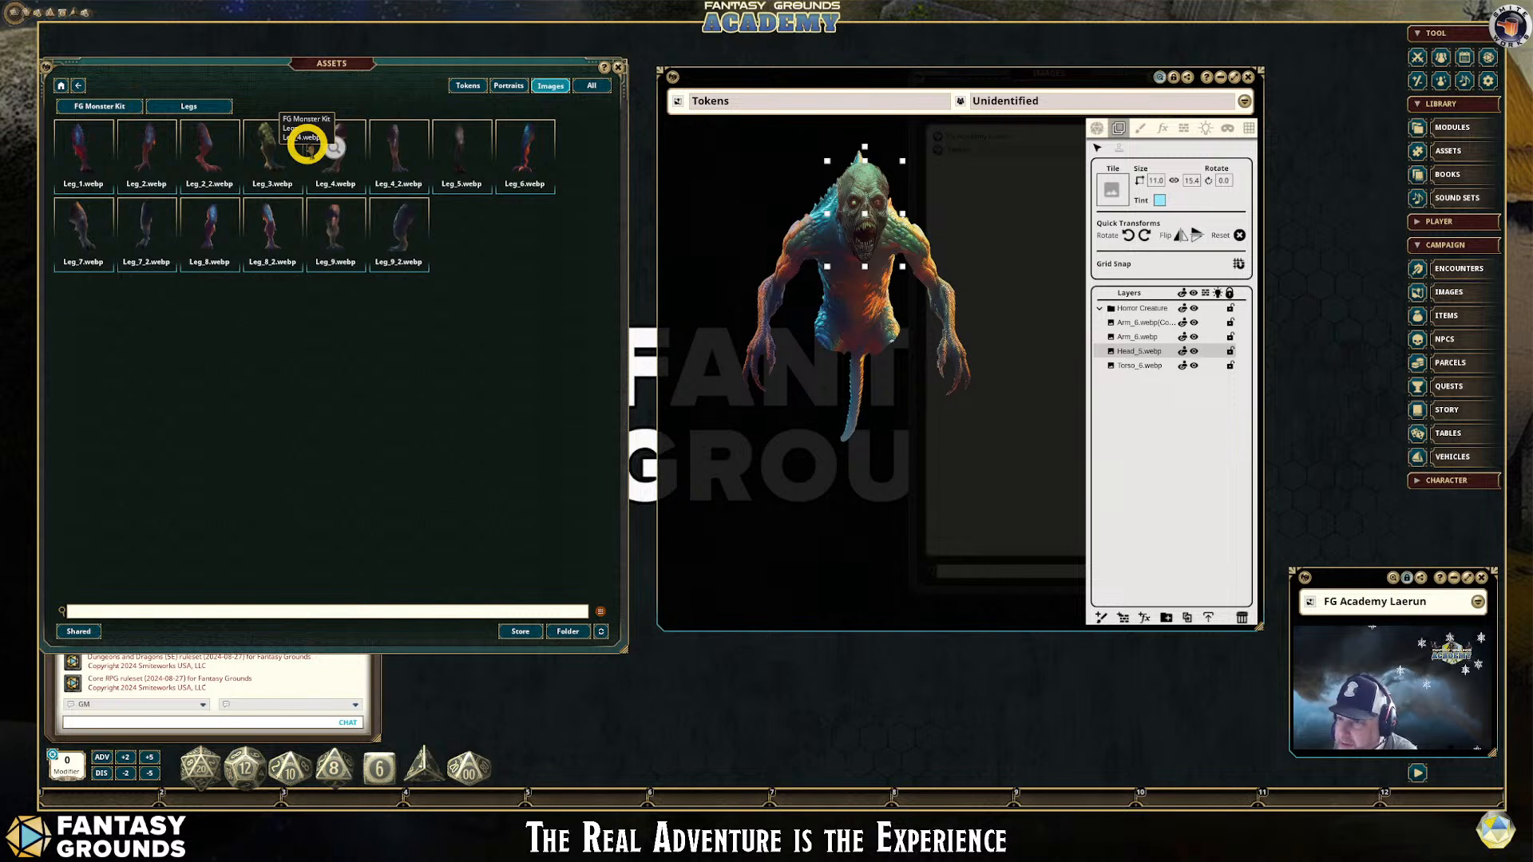
# Compare Leg_9 with the creature's body, and preview Leg_3 and Leg_2_2, closing each preview
pyautogui.click(339, 209)
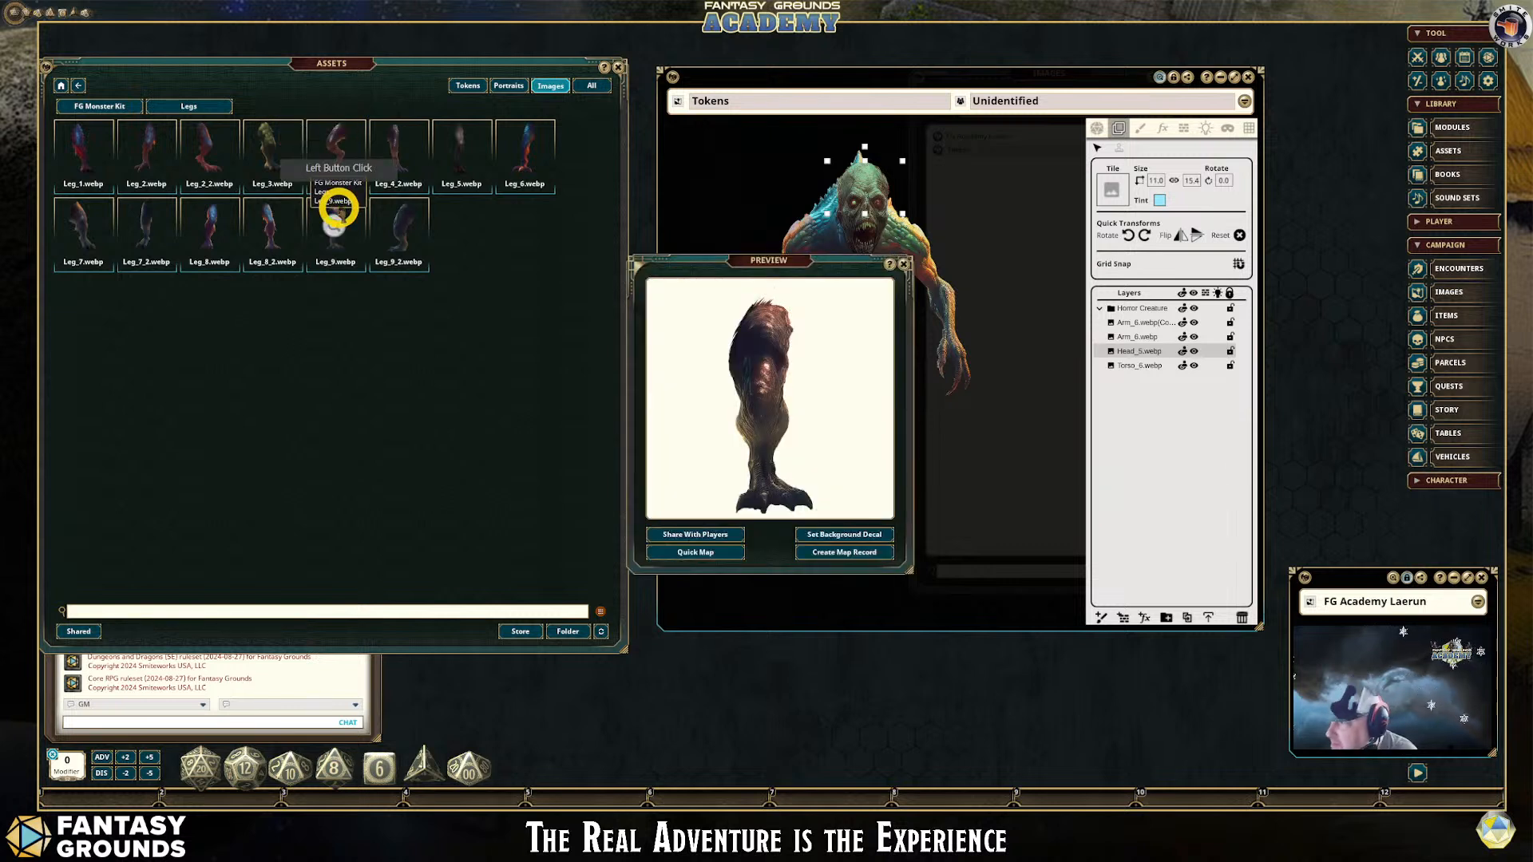
pyautogui.moveTo(820, 260); pyautogui.dragTo(567, 253)
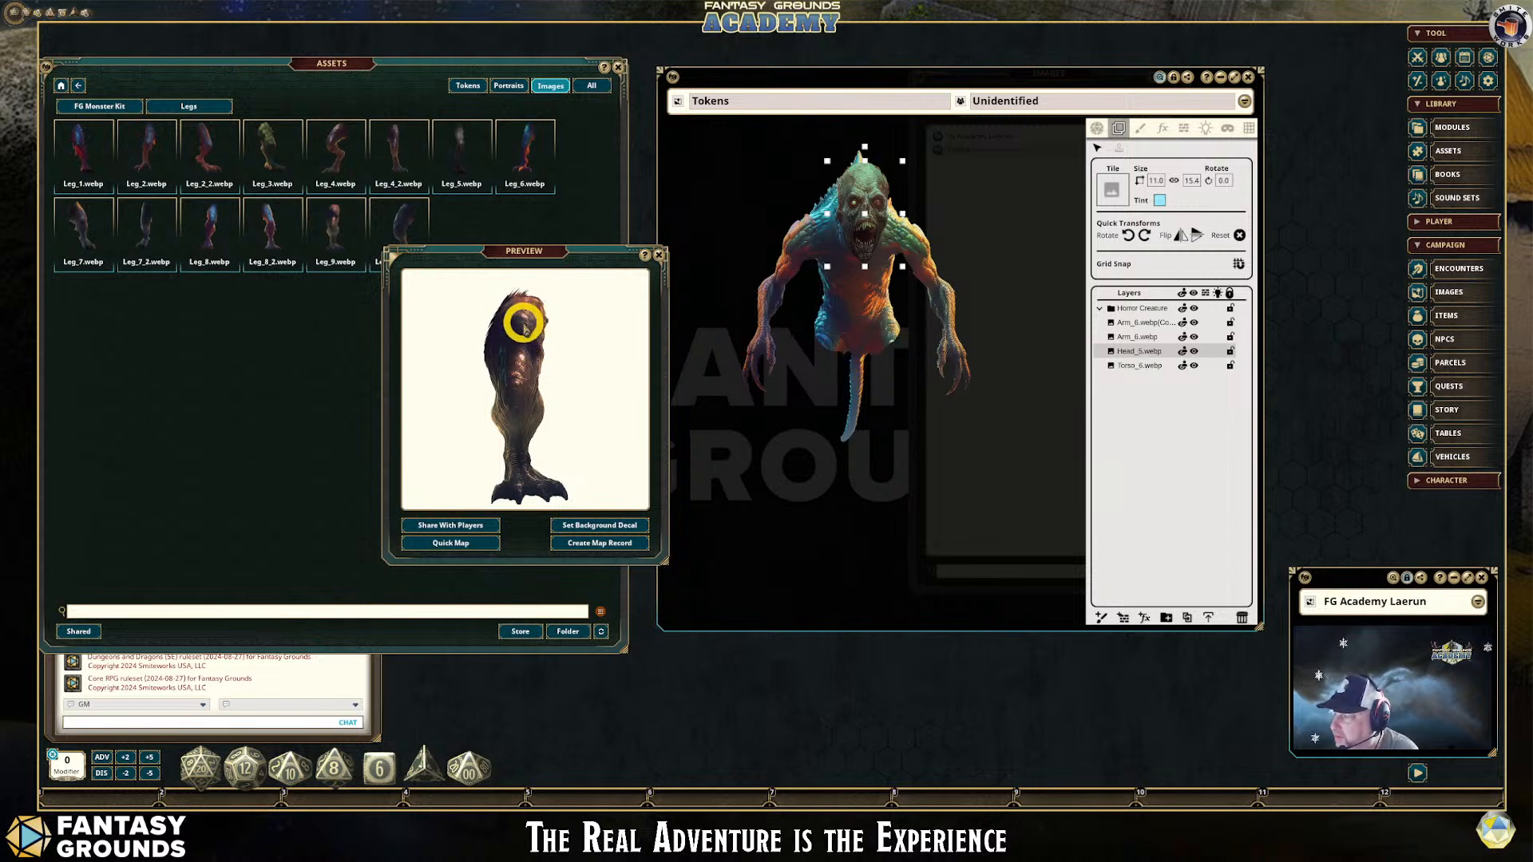
pyautogui.click(659, 254)
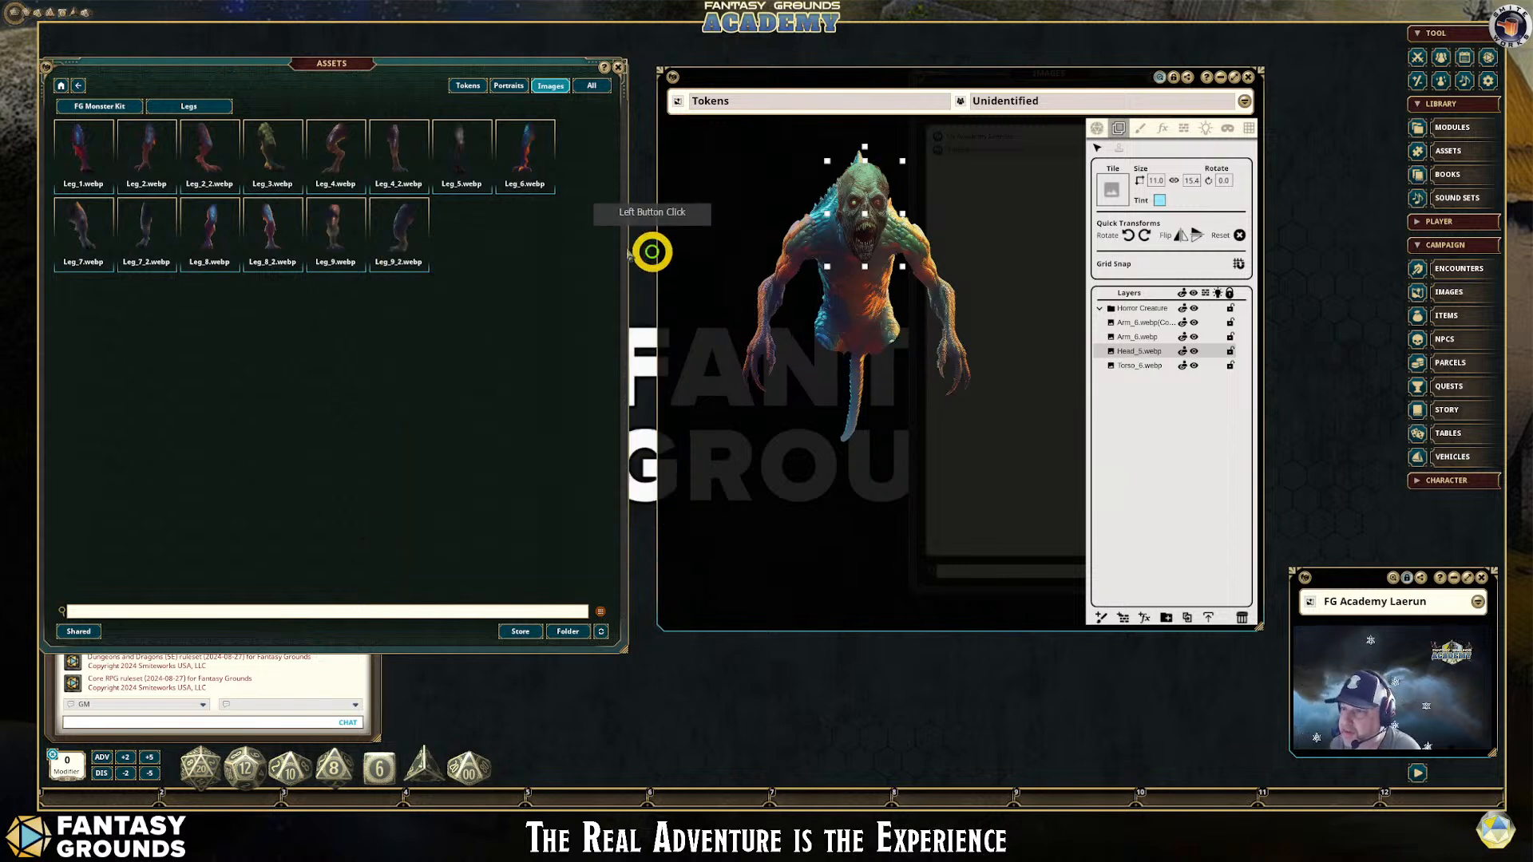
pyautogui.click(269, 157)
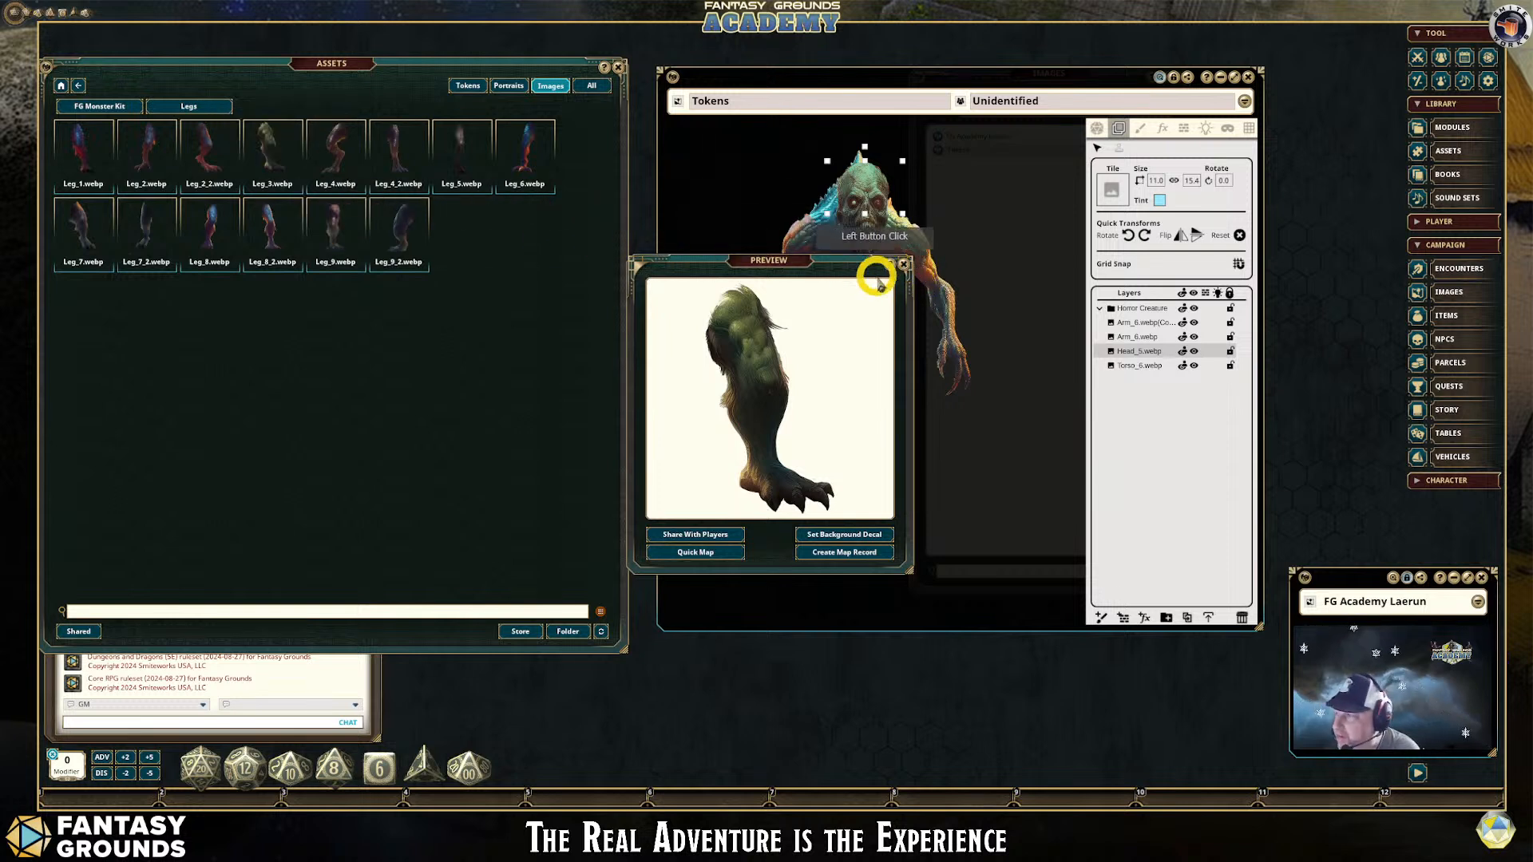
pyautogui.click(910, 265)
pyautogui.click(203, 142)
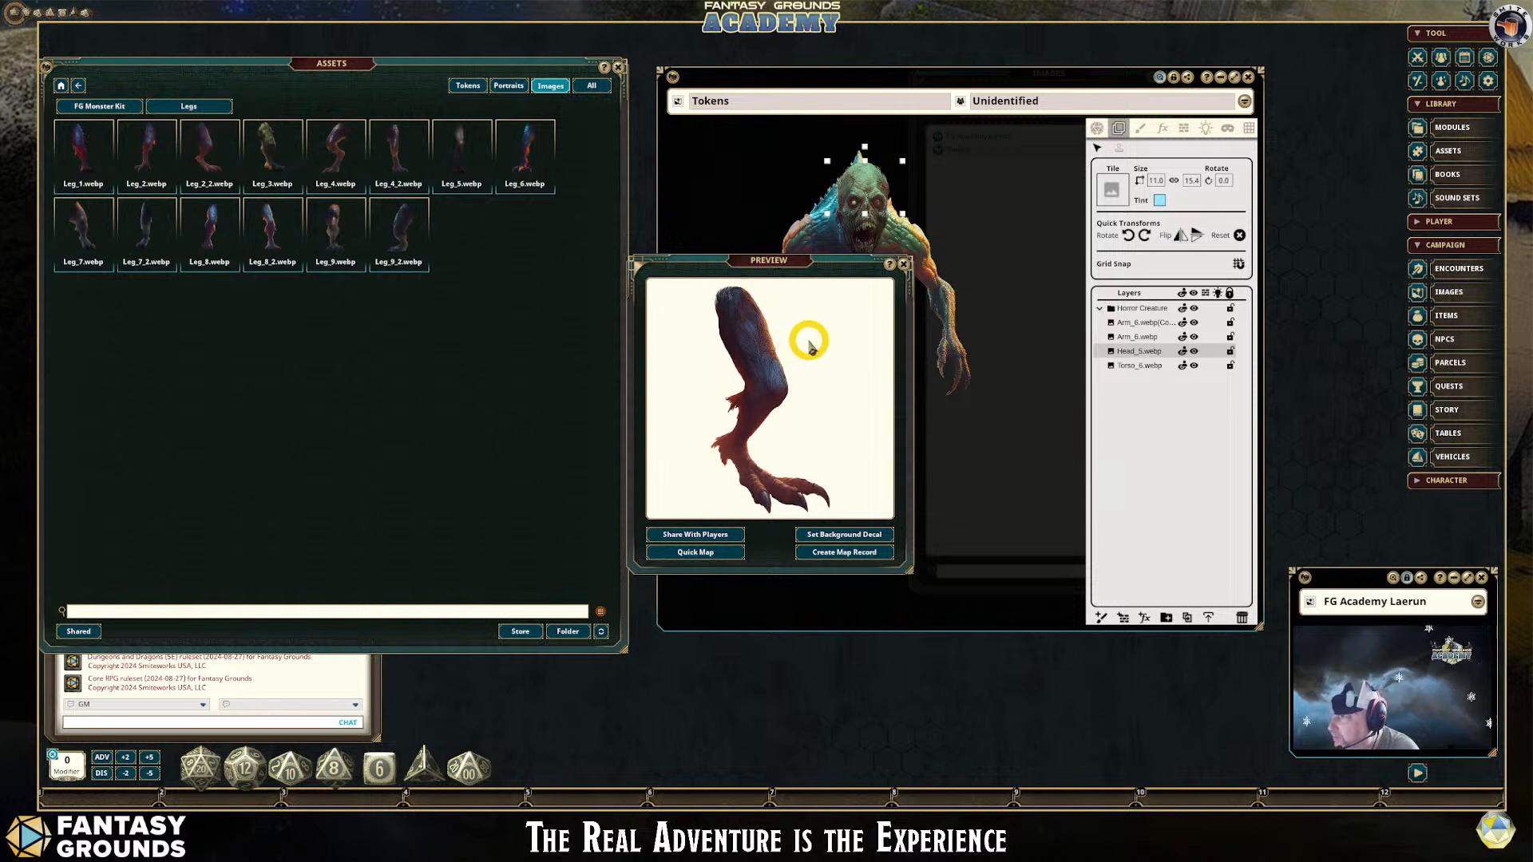
pyautogui.click(904, 264)
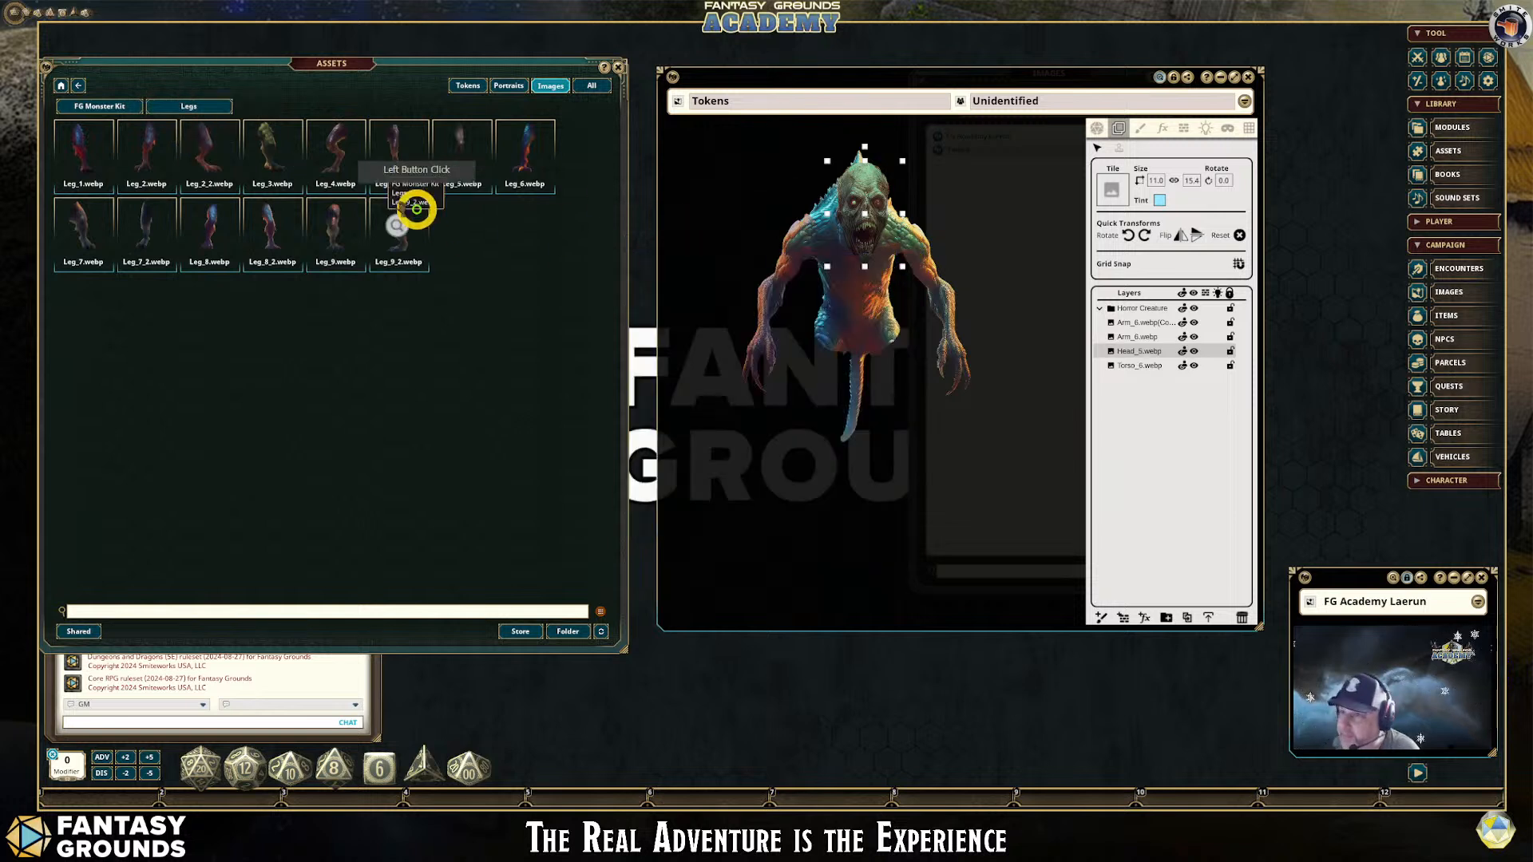
# Add Leg_2 to the creature, fit it under the left side of the torso's hip, and move its layer below Torso_6
pyautogui.moveTo(168, 137); pyautogui.dragTo(821, 410)
pyautogui.scroll(1, 903, 469)
pyautogui.scroll(1, 912, 487)
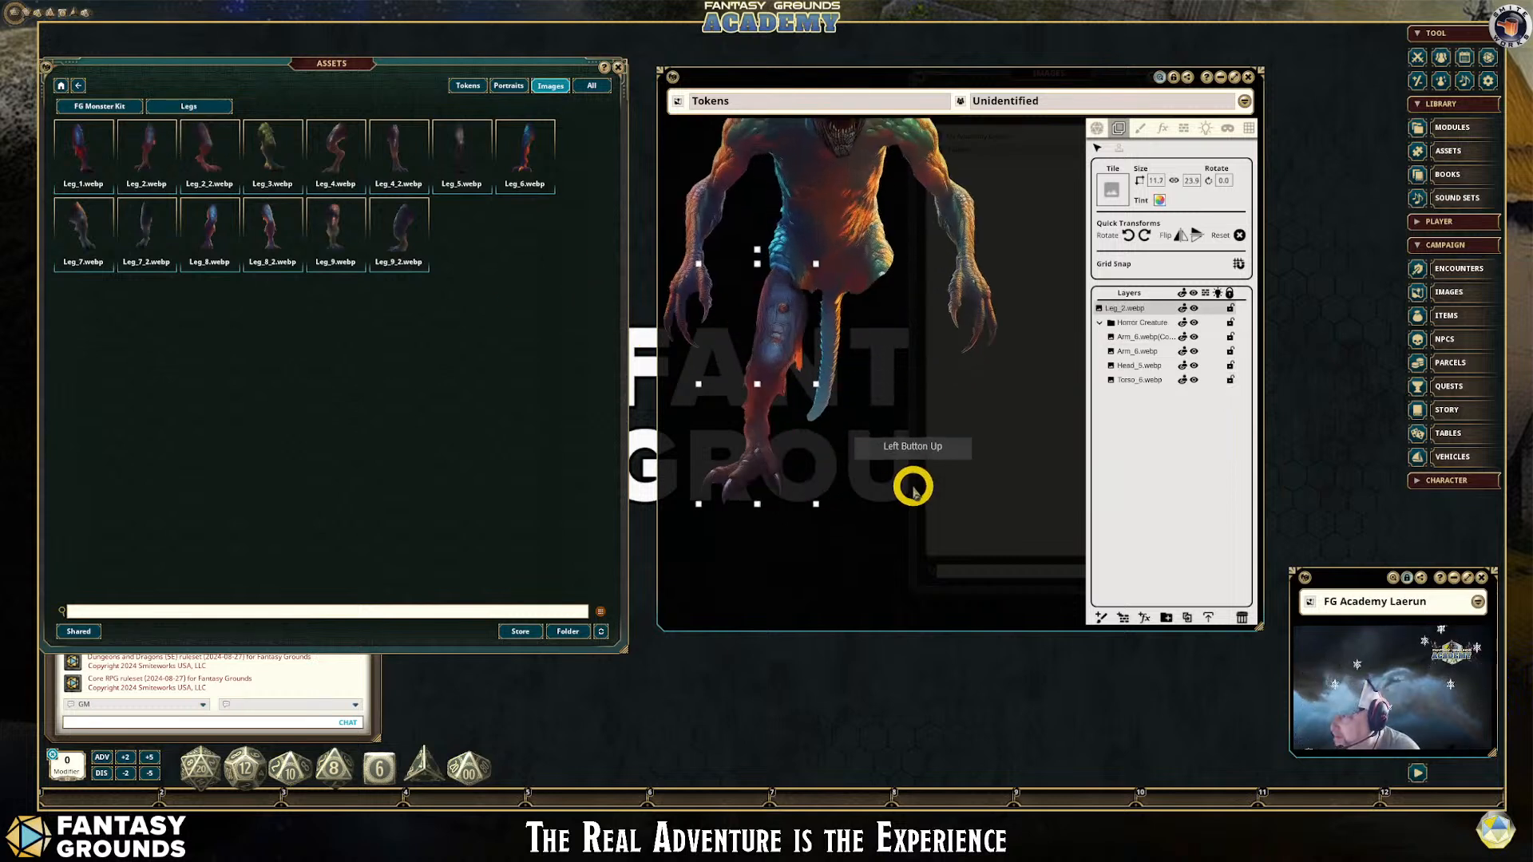
pyautogui.moveTo(771, 342); pyautogui.dragTo(775, 330)
pyautogui.scroll(-1, 950, 451)
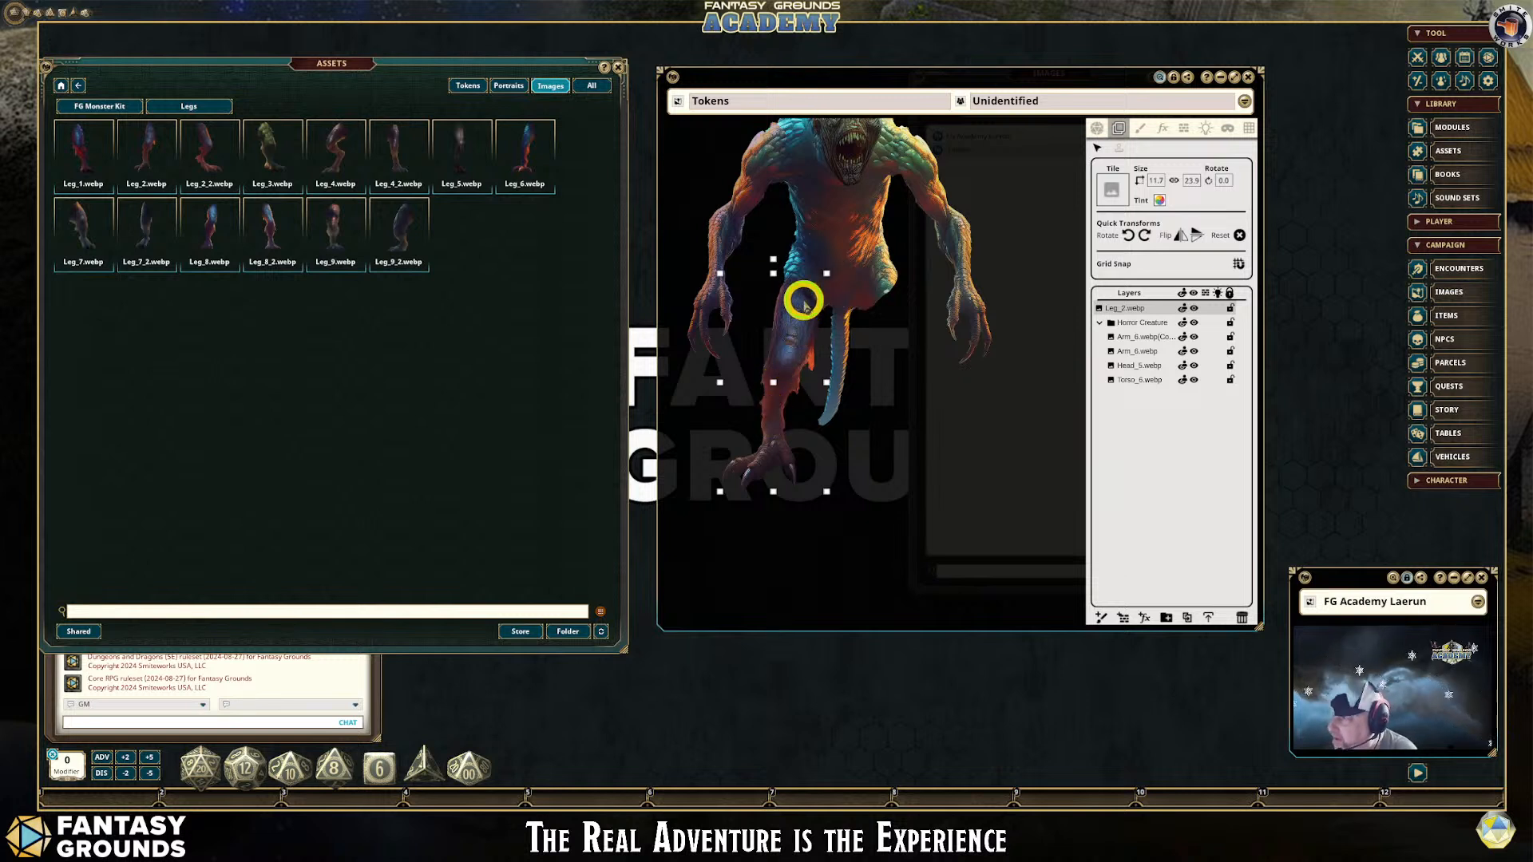
pyautogui.moveTo(804, 302); pyautogui.dragTo(805, 263)
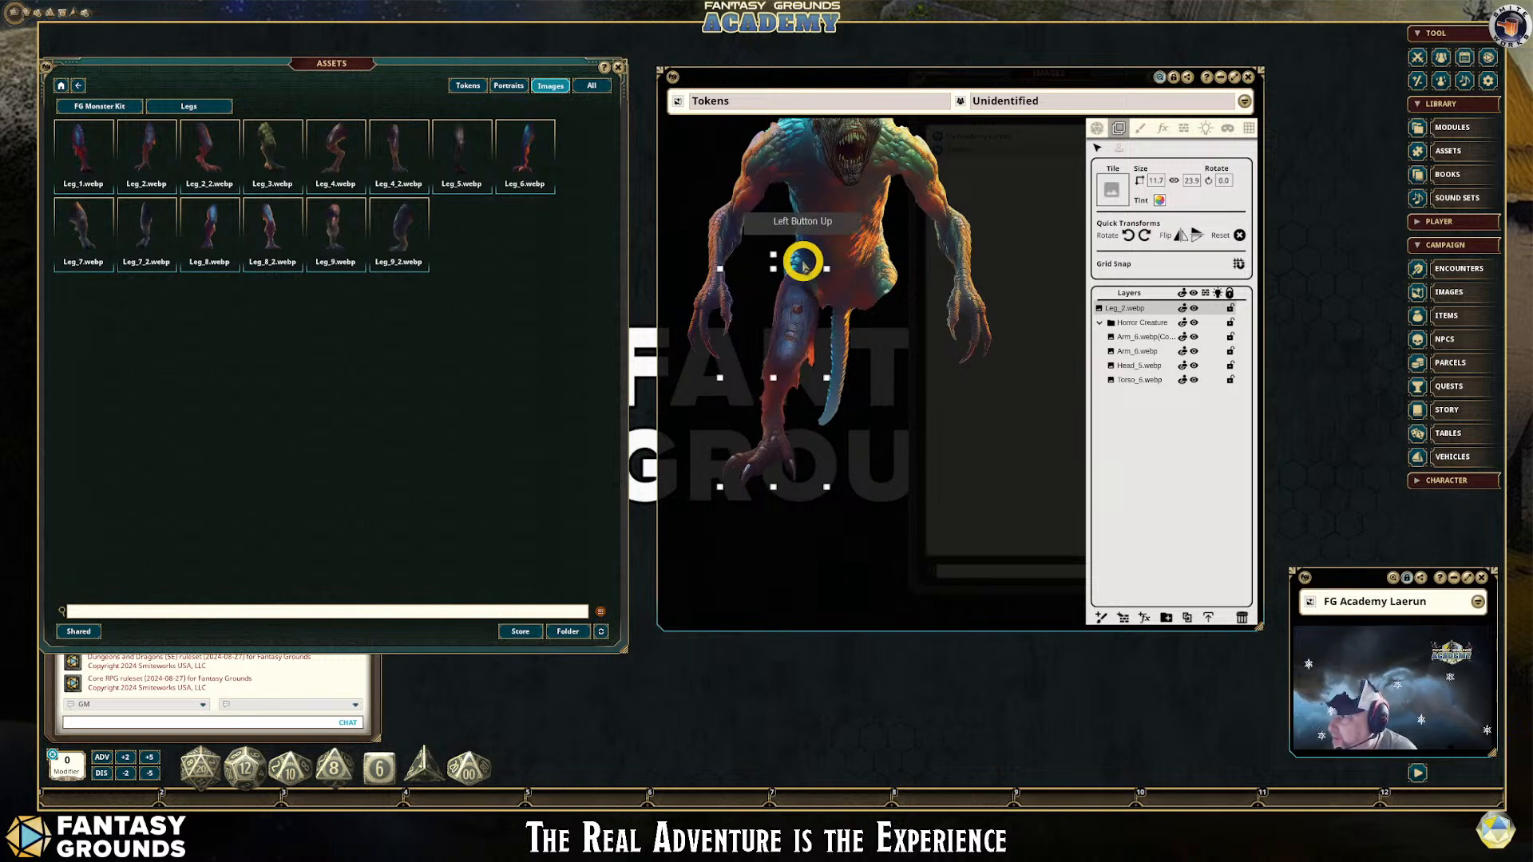
pyautogui.click(760, 151)
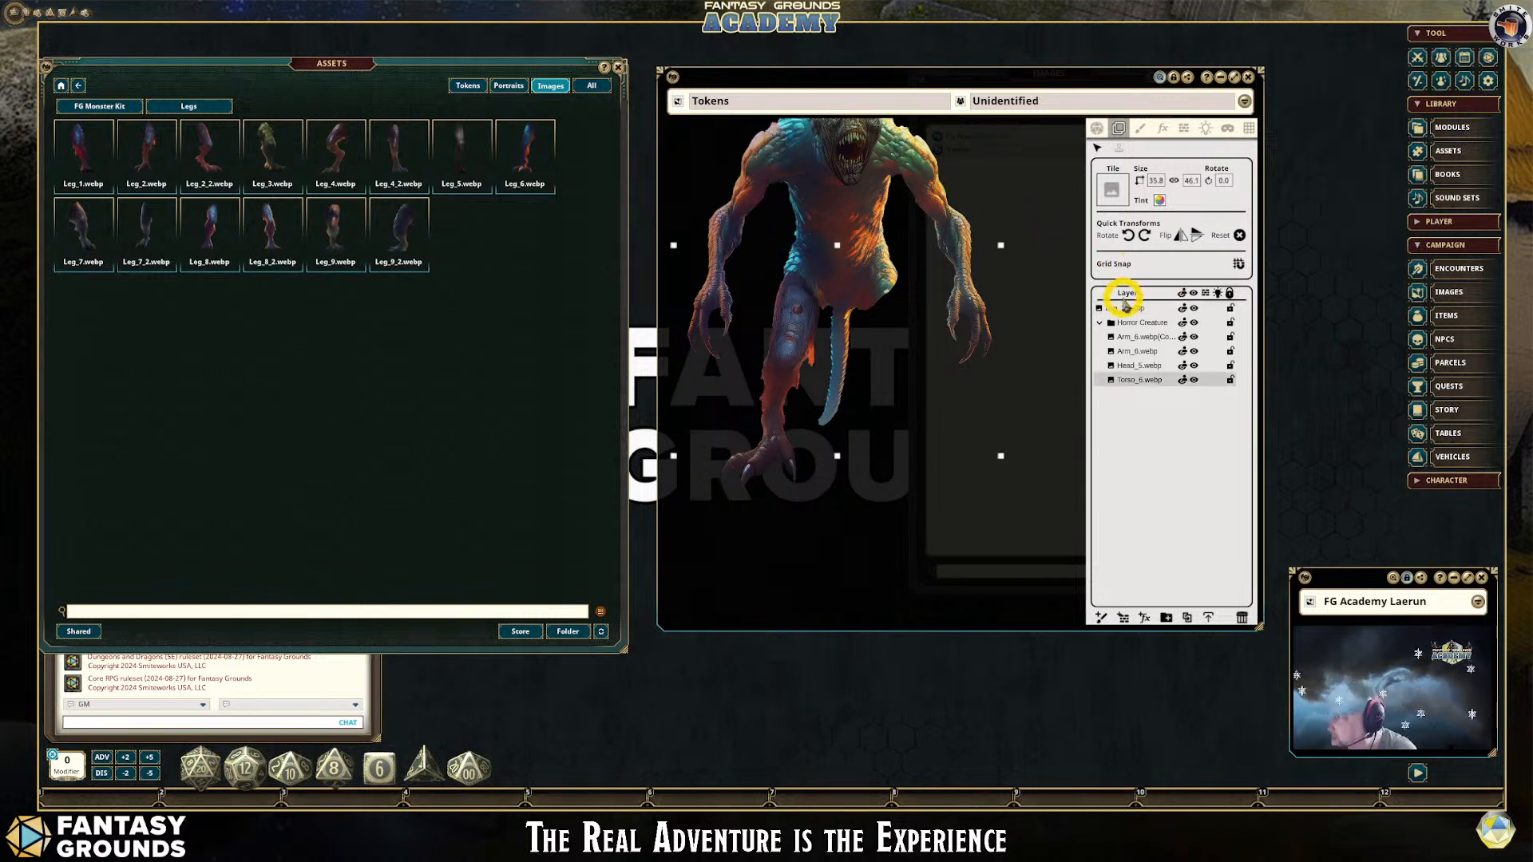
pyautogui.moveTo(1124, 308); pyautogui.dragTo(1147, 383)
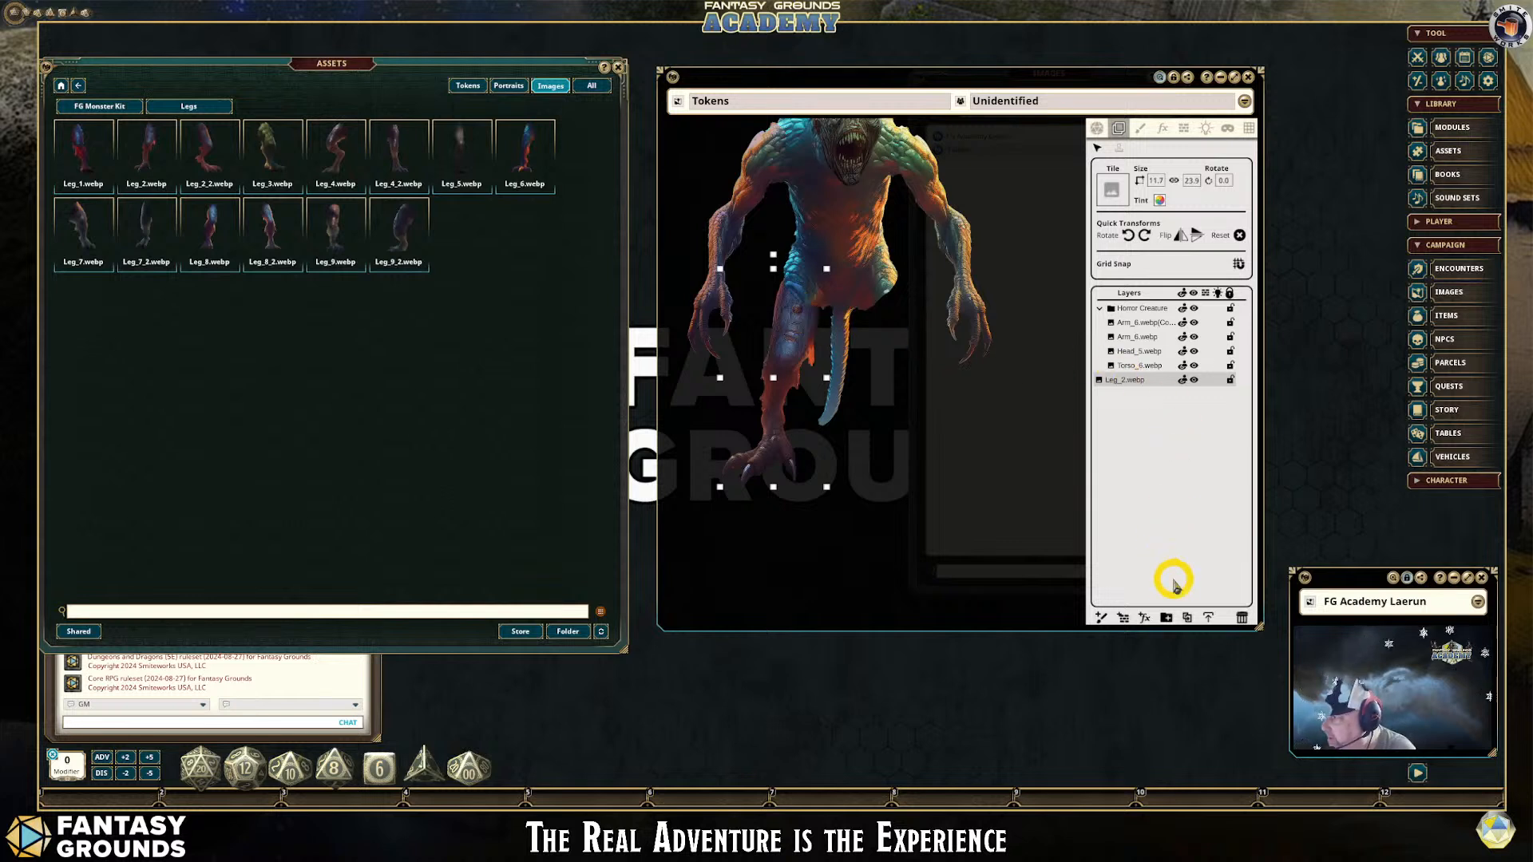
# Duplicate the Leg_2 layer, mirror the copy horizontally and place it under the right side of the hip, level with the first leg
pyautogui.click(1187, 619)
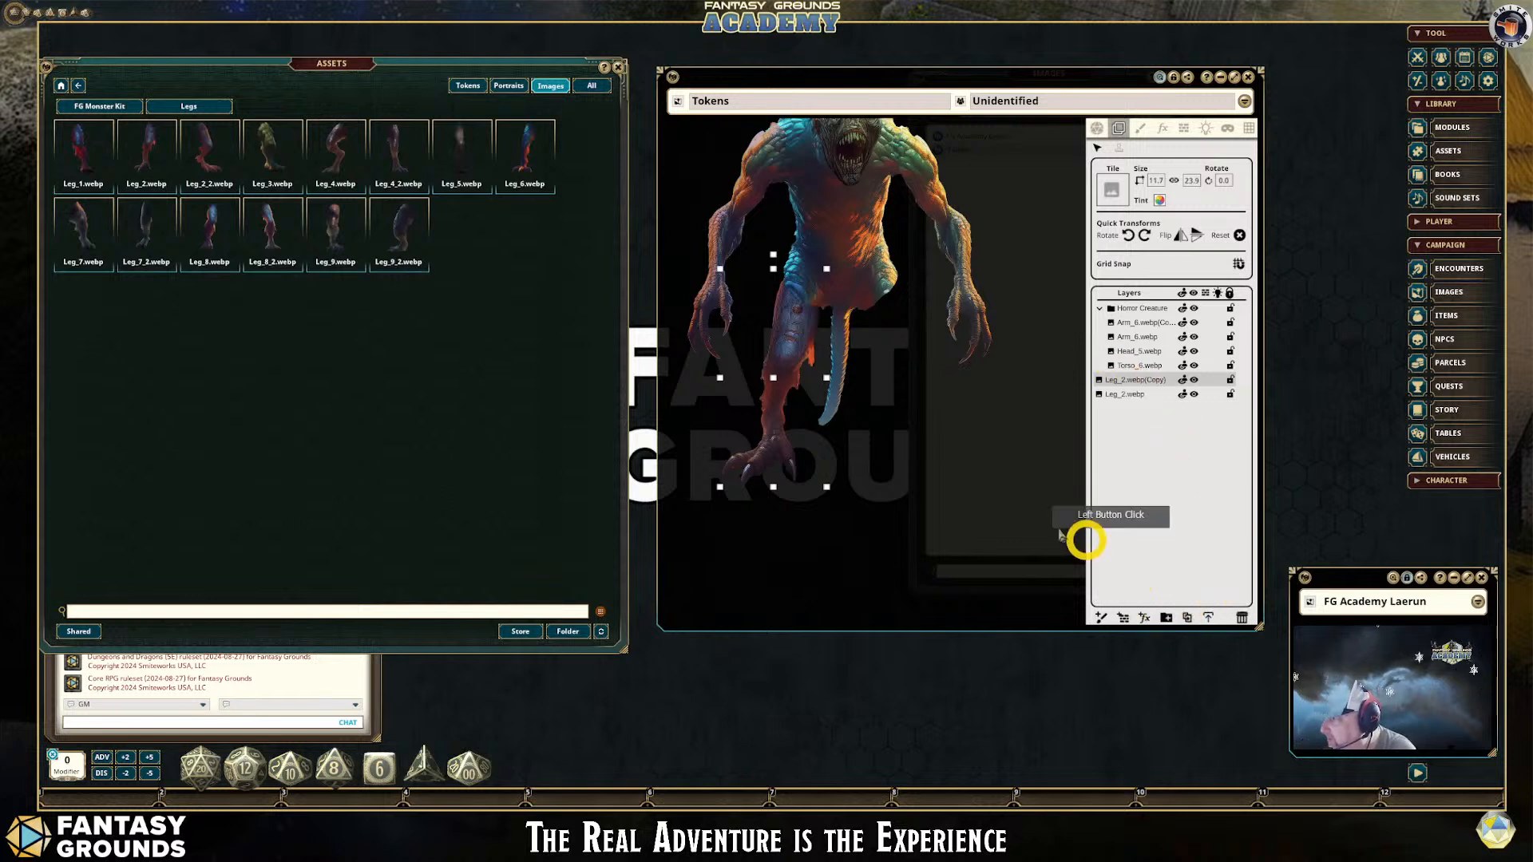
pyautogui.moveTo(783, 339); pyautogui.dragTo(896, 367)
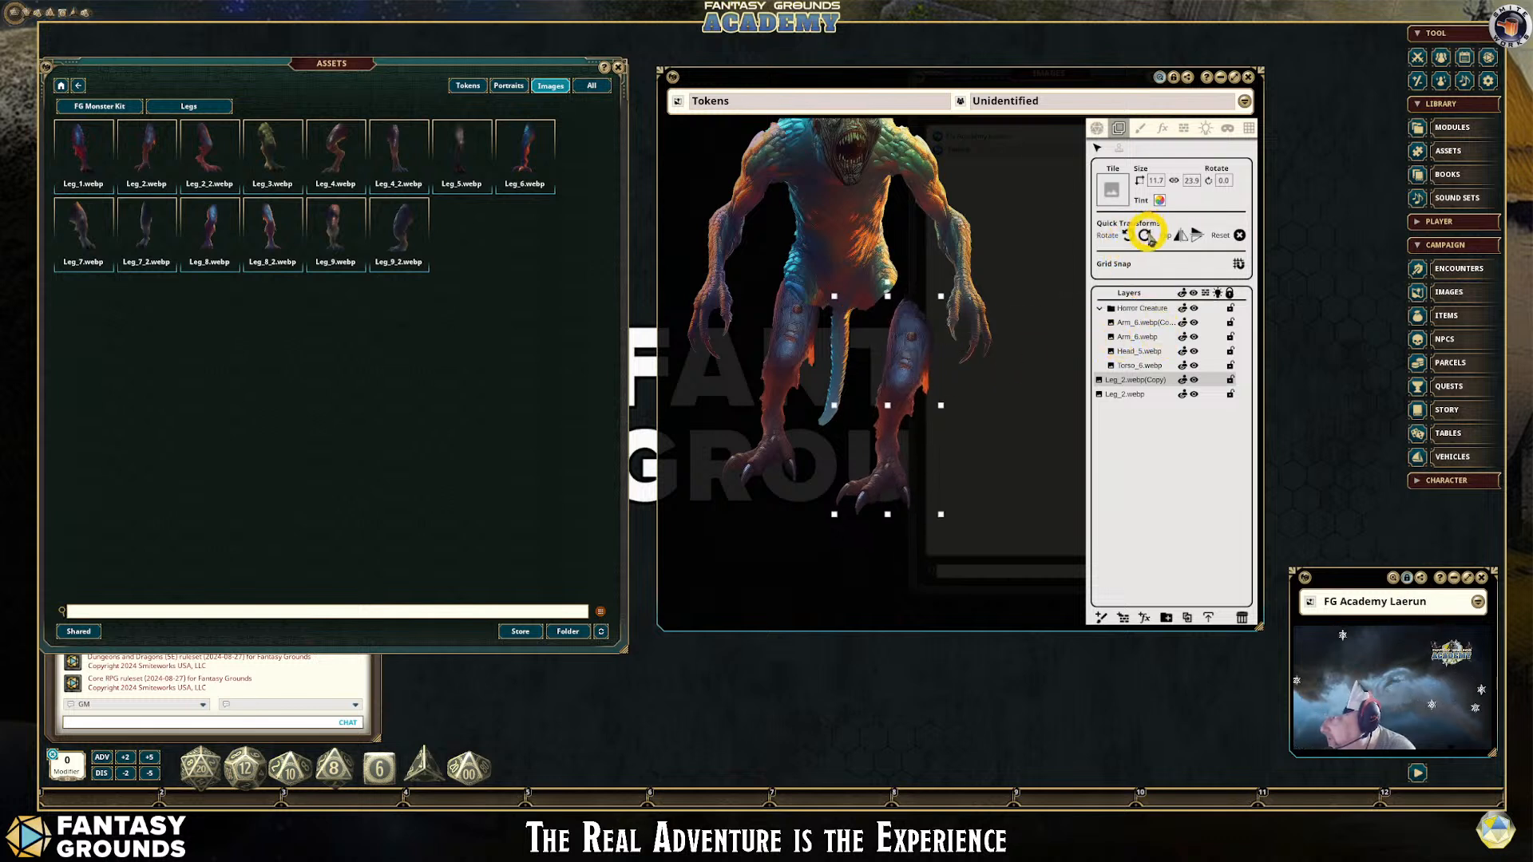
pyautogui.click(1181, 239)
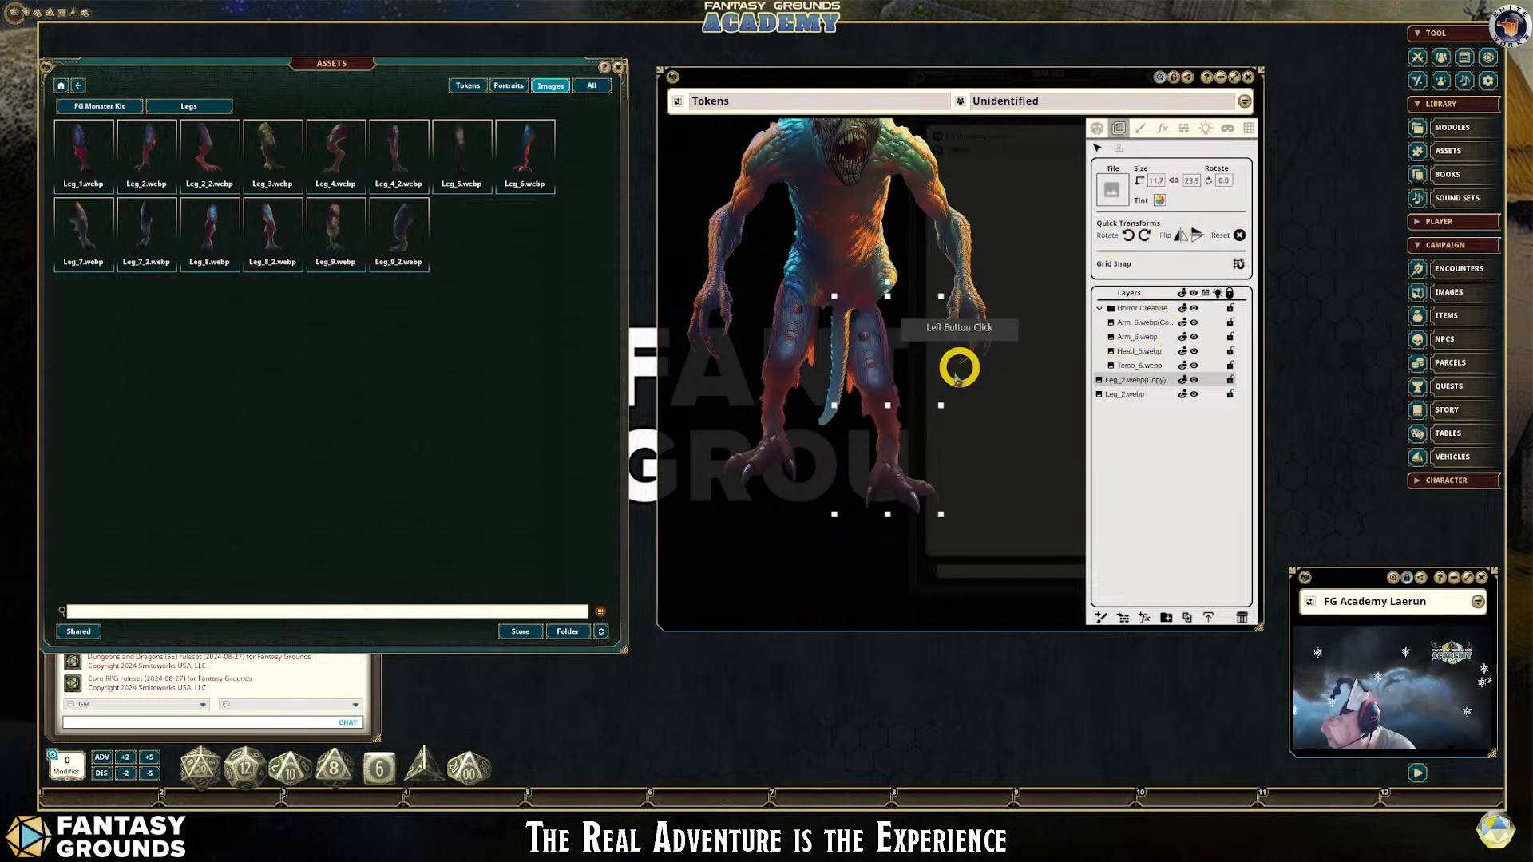
pyautogui.moveTo(883, 380); pyautogui.dragTo(900, 353)
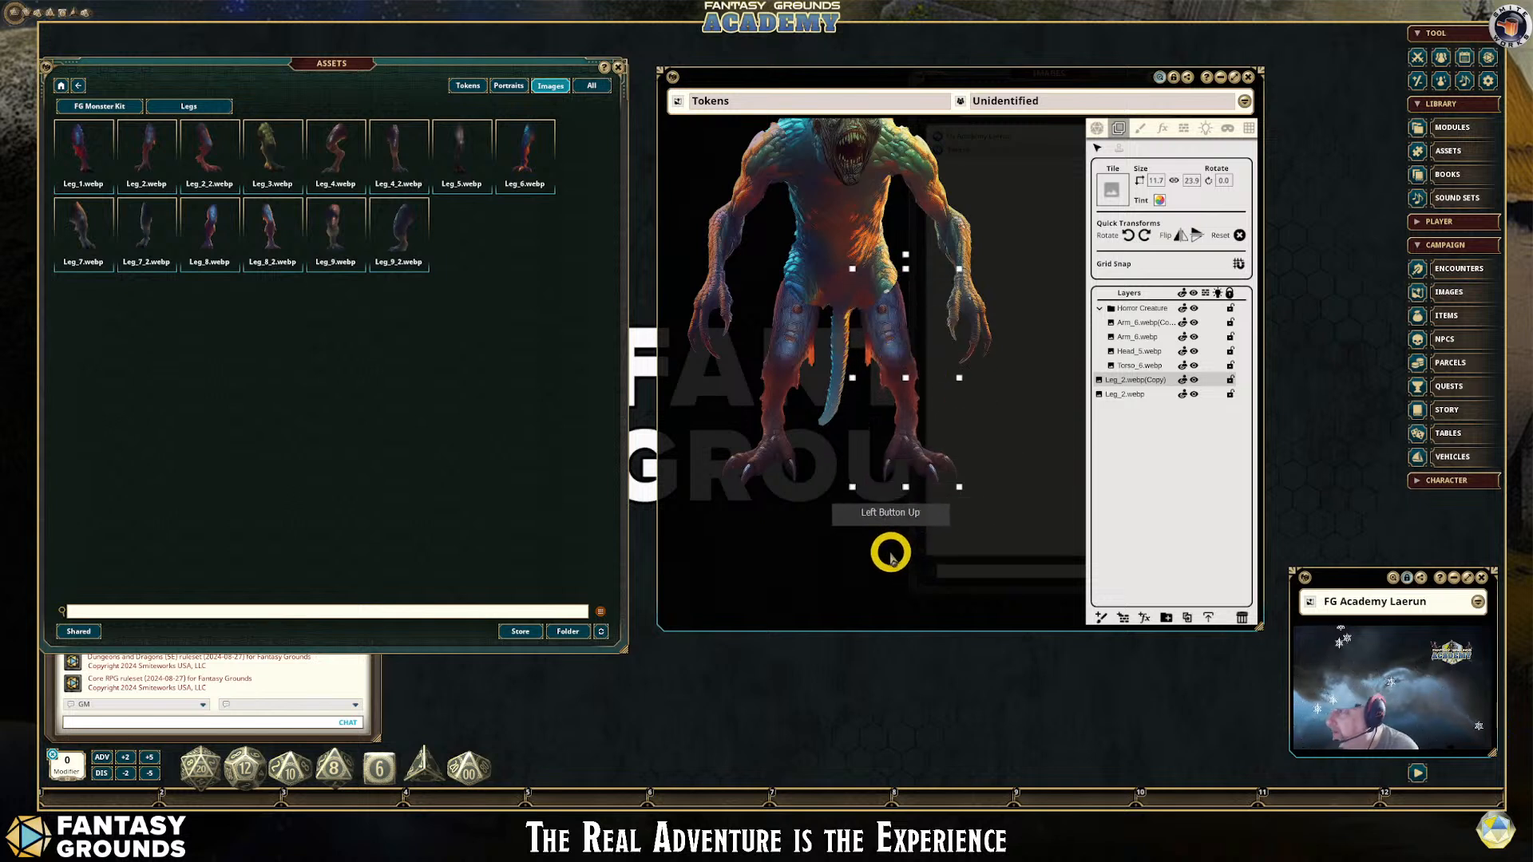
pyautogui.scroll(4, 838, 275)
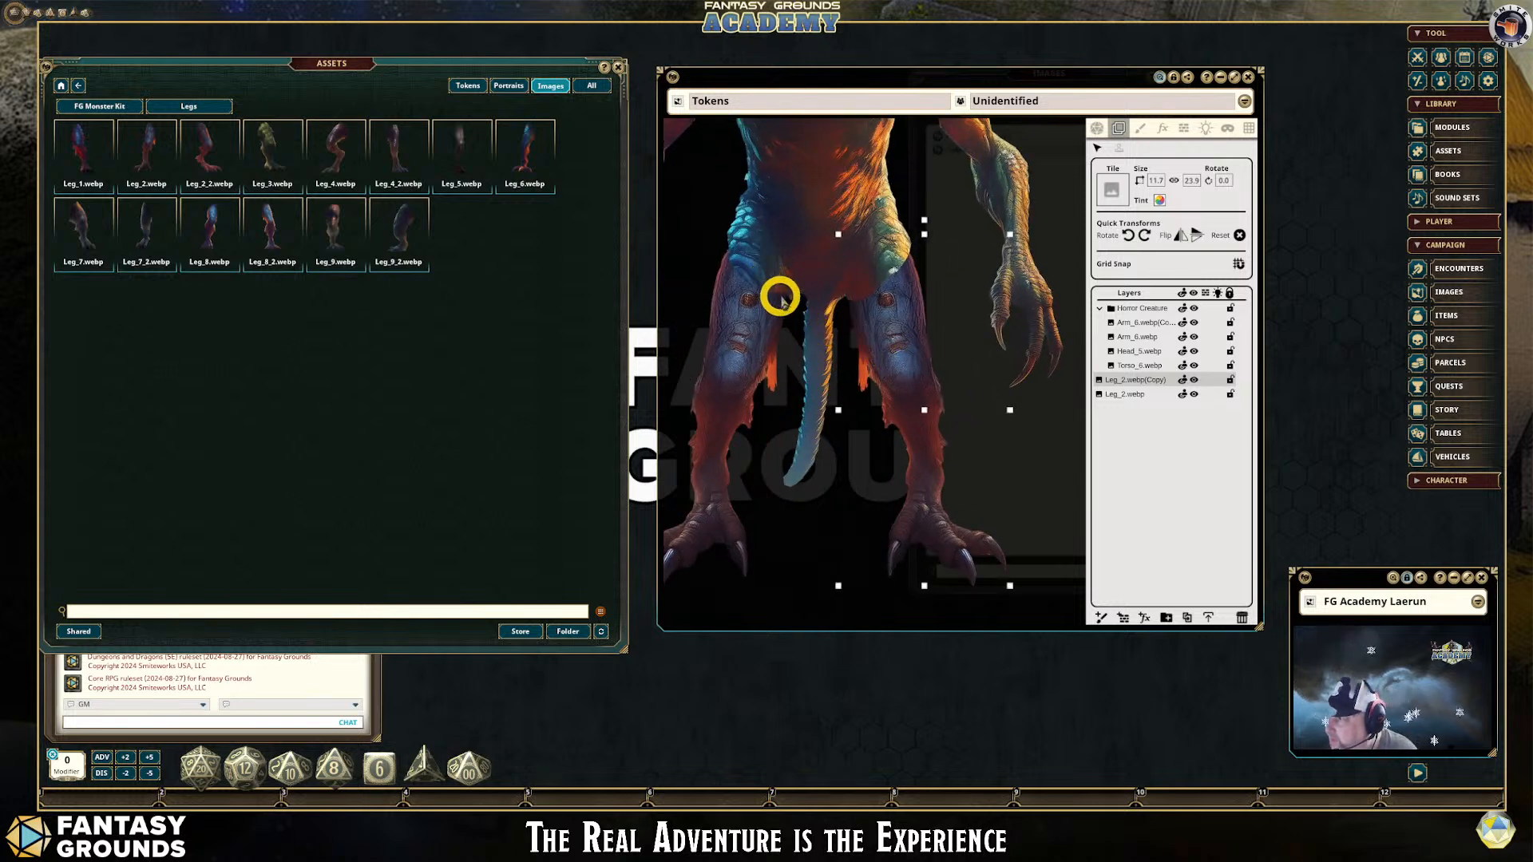
pyautogui.scroll(-1, 753, 366)
pyautogui.scroll(-3, 753, 366)
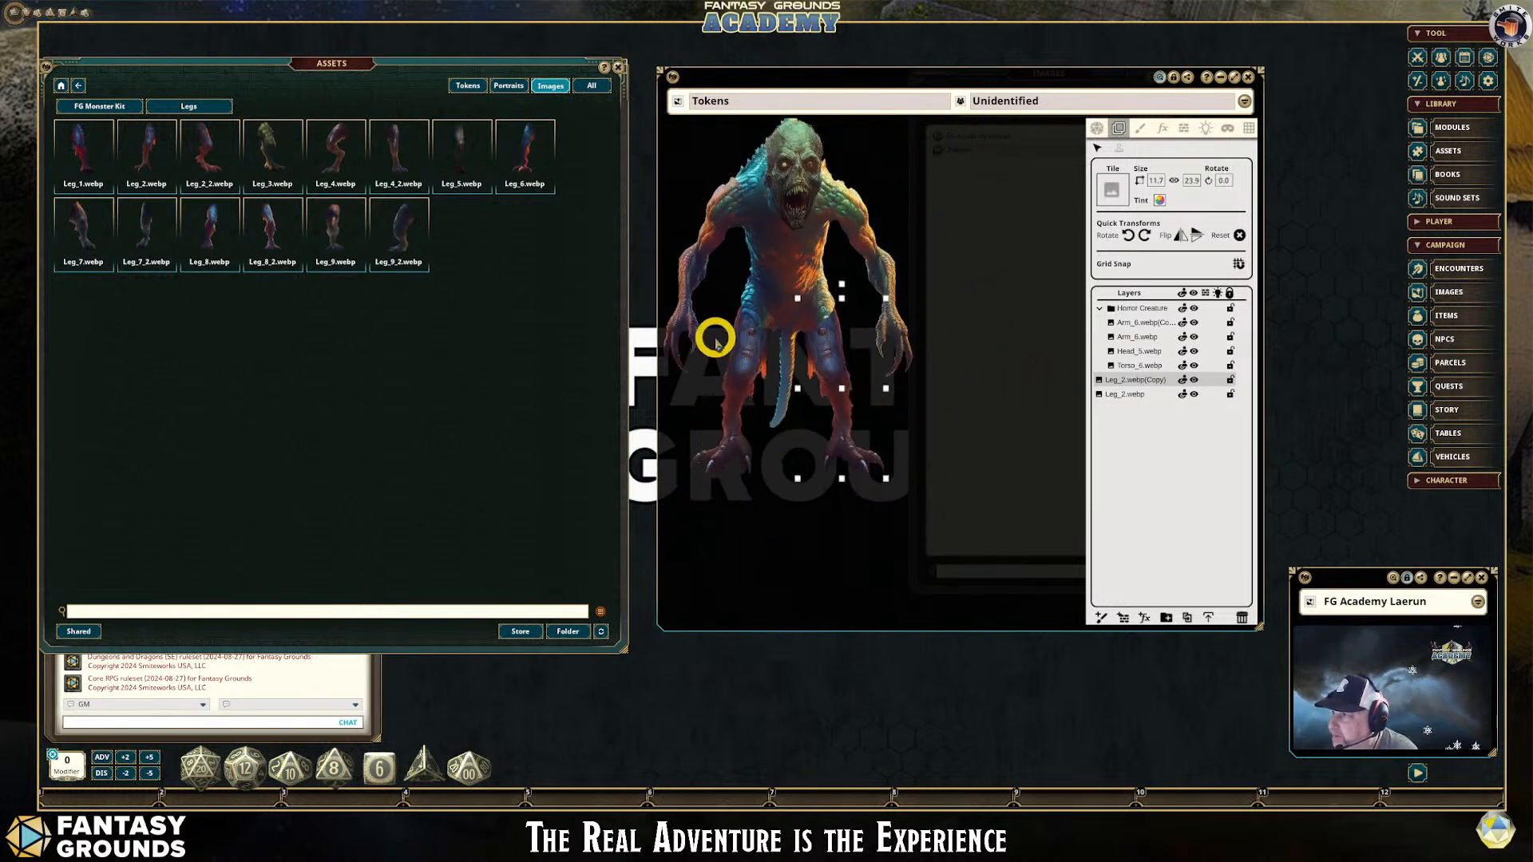
pyautogui.scroll(2, 845, 397)
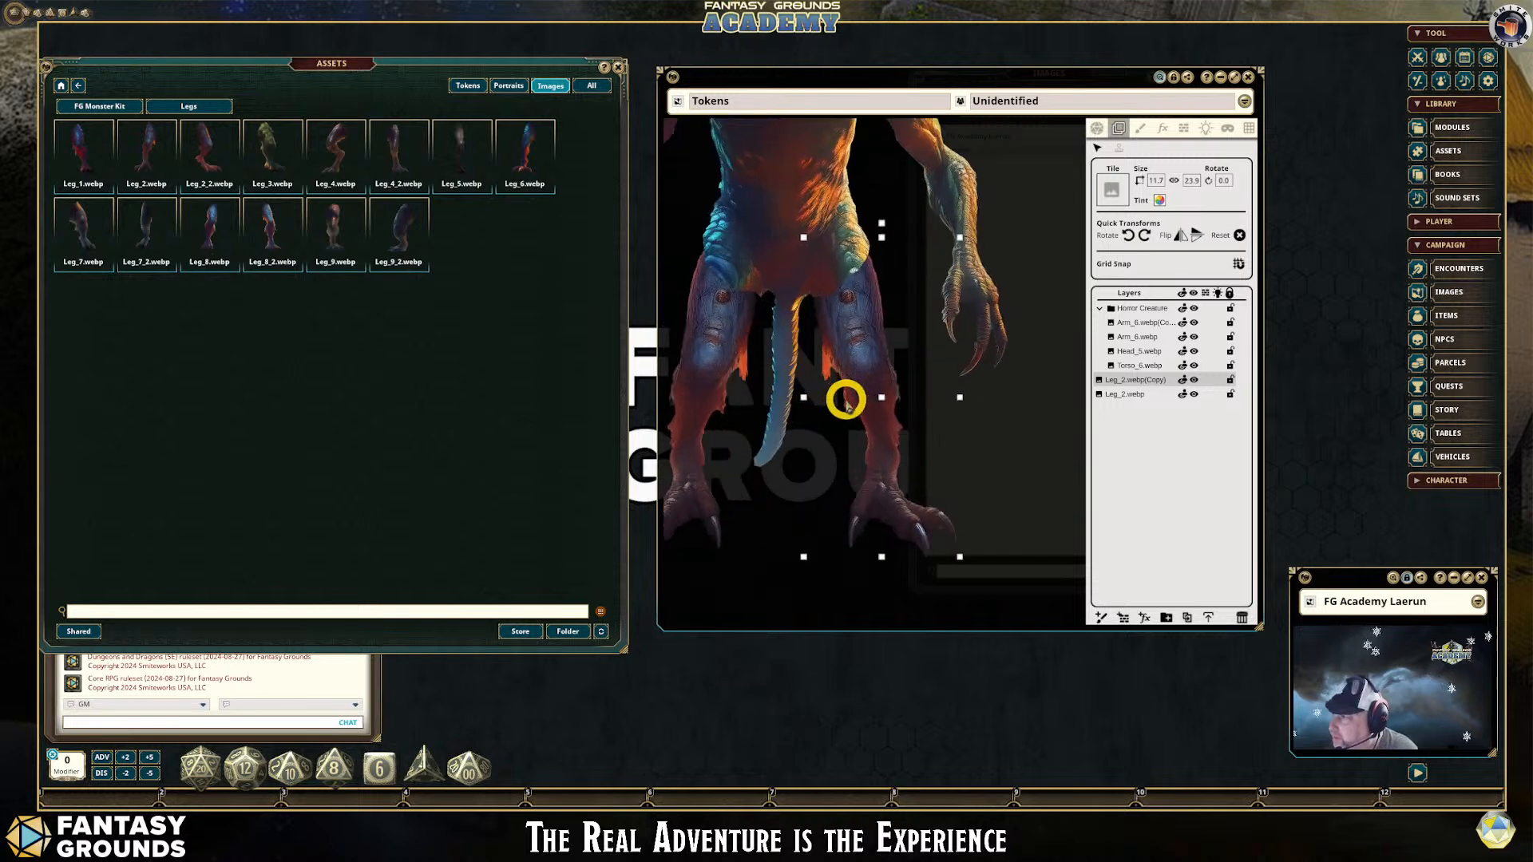
pyautogui.click(722, 324)
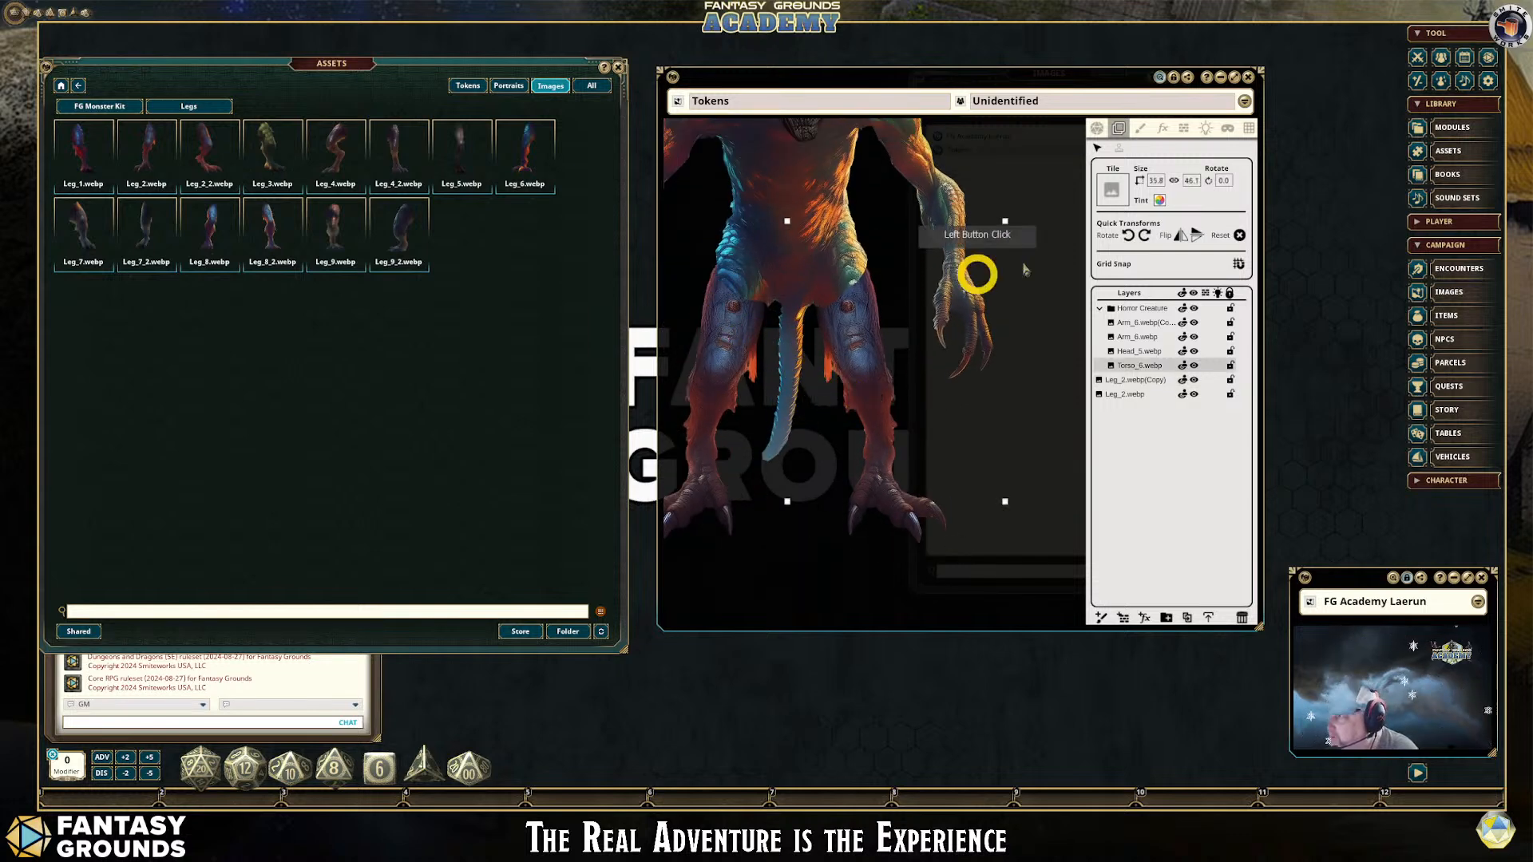
pyautogui.click(1159, 201)
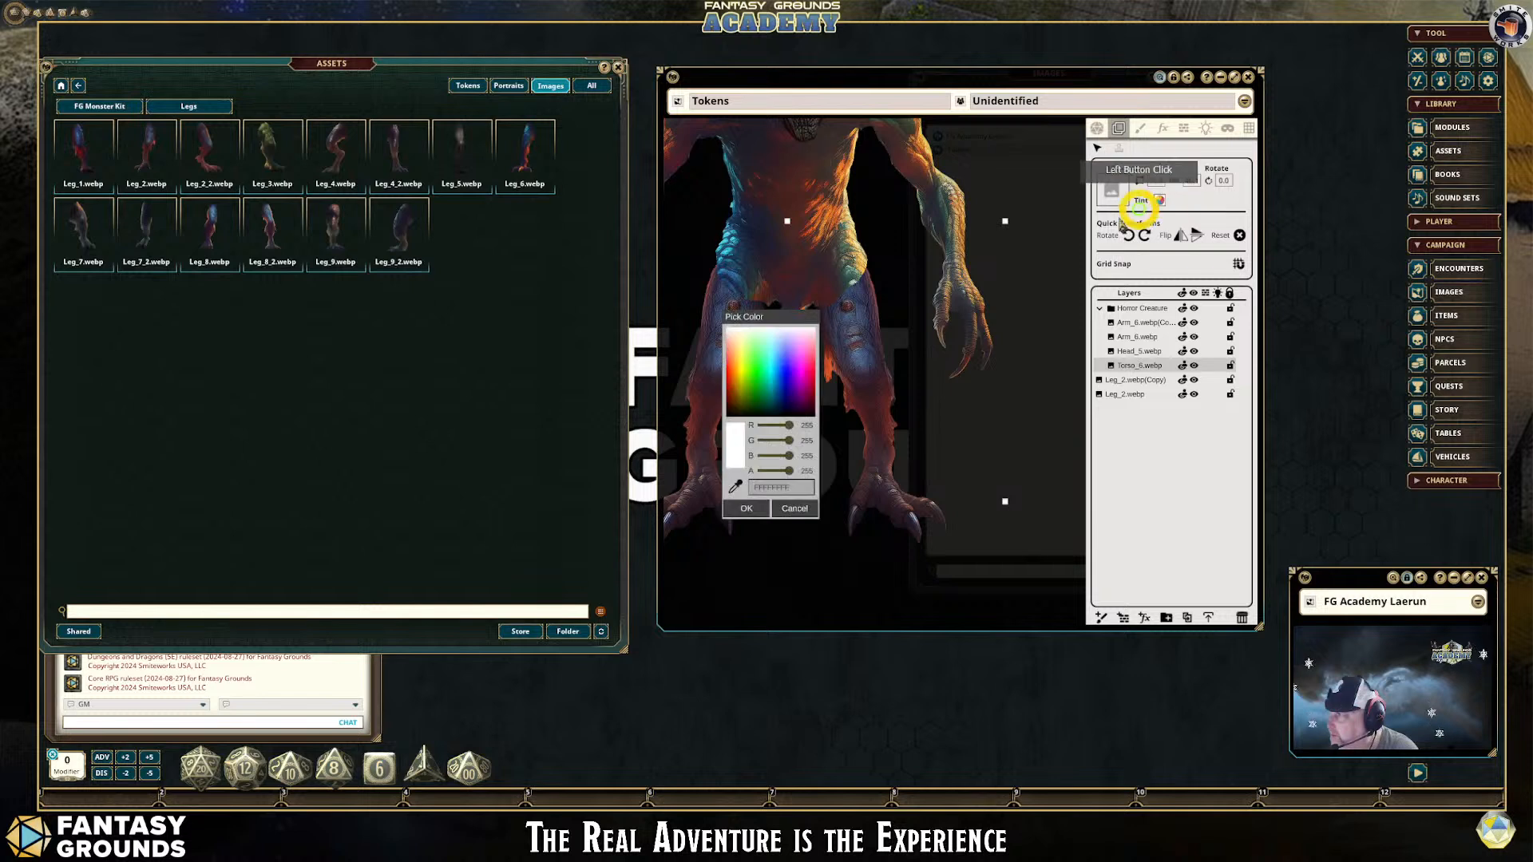
pyautogui.moveTo(778, 318); pyautogui.dragTo(561, 323)
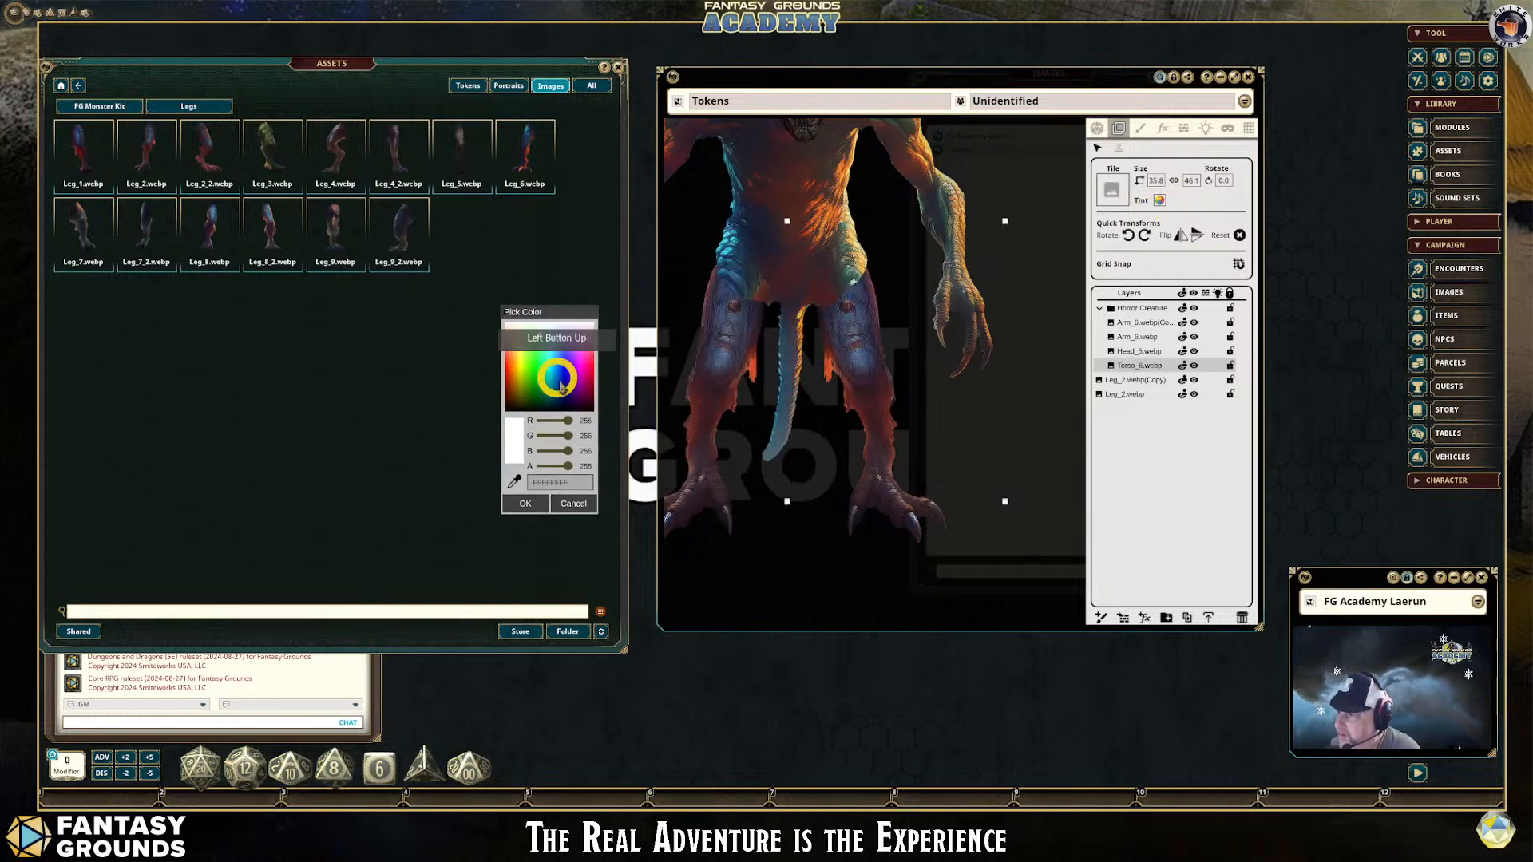
pyautogui.click(568, 452)
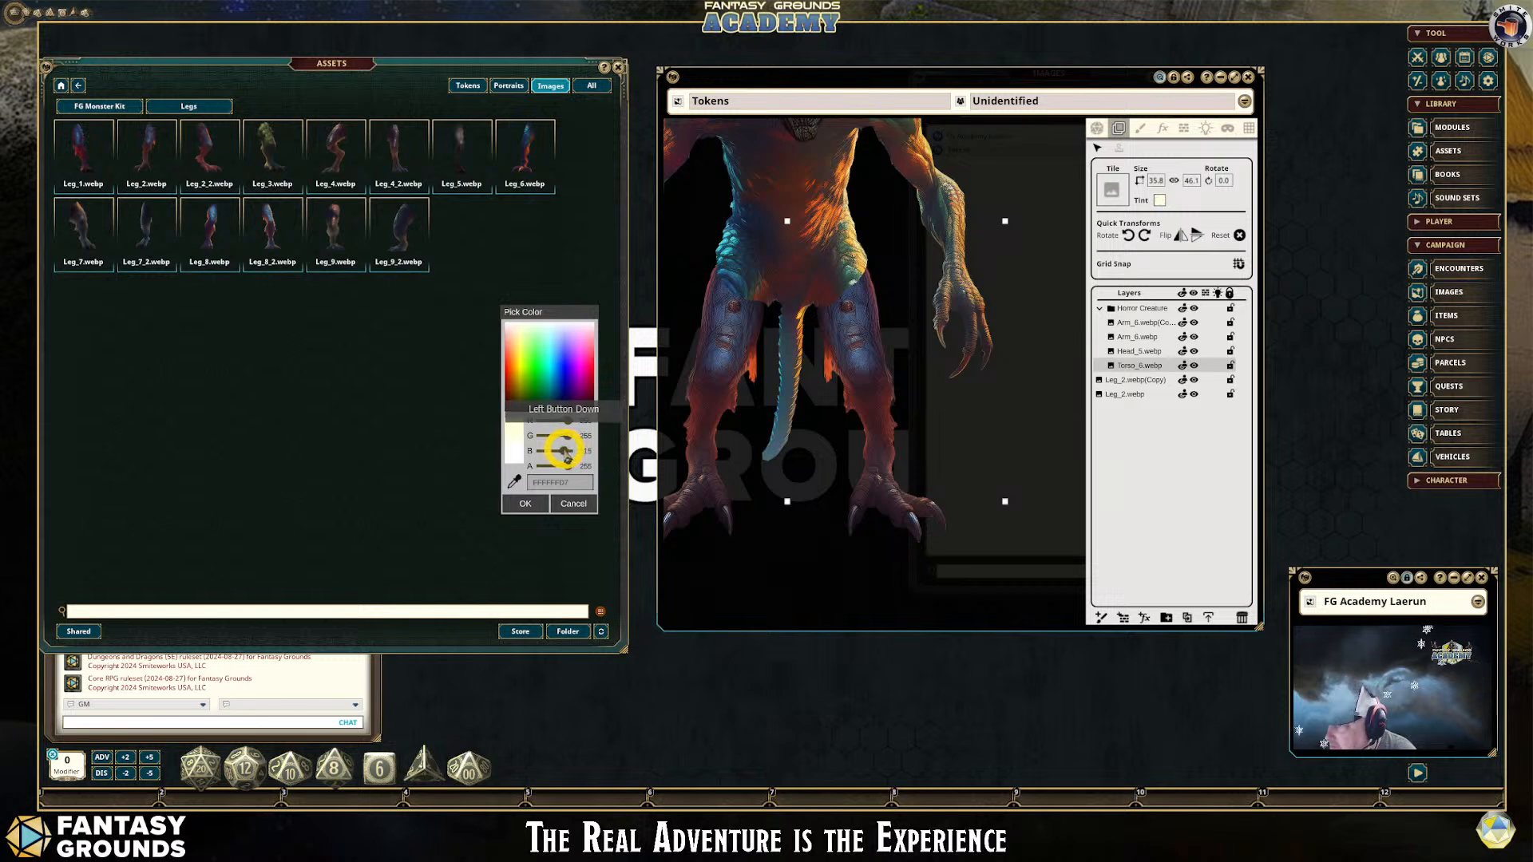
pyautogui.moveTo(561, 455)
pyautogui.mouseDown()
pyautogui.moveTo(544, 452)
pyautogui.moveTo(589, 451)
pyautogui.mouseUp()
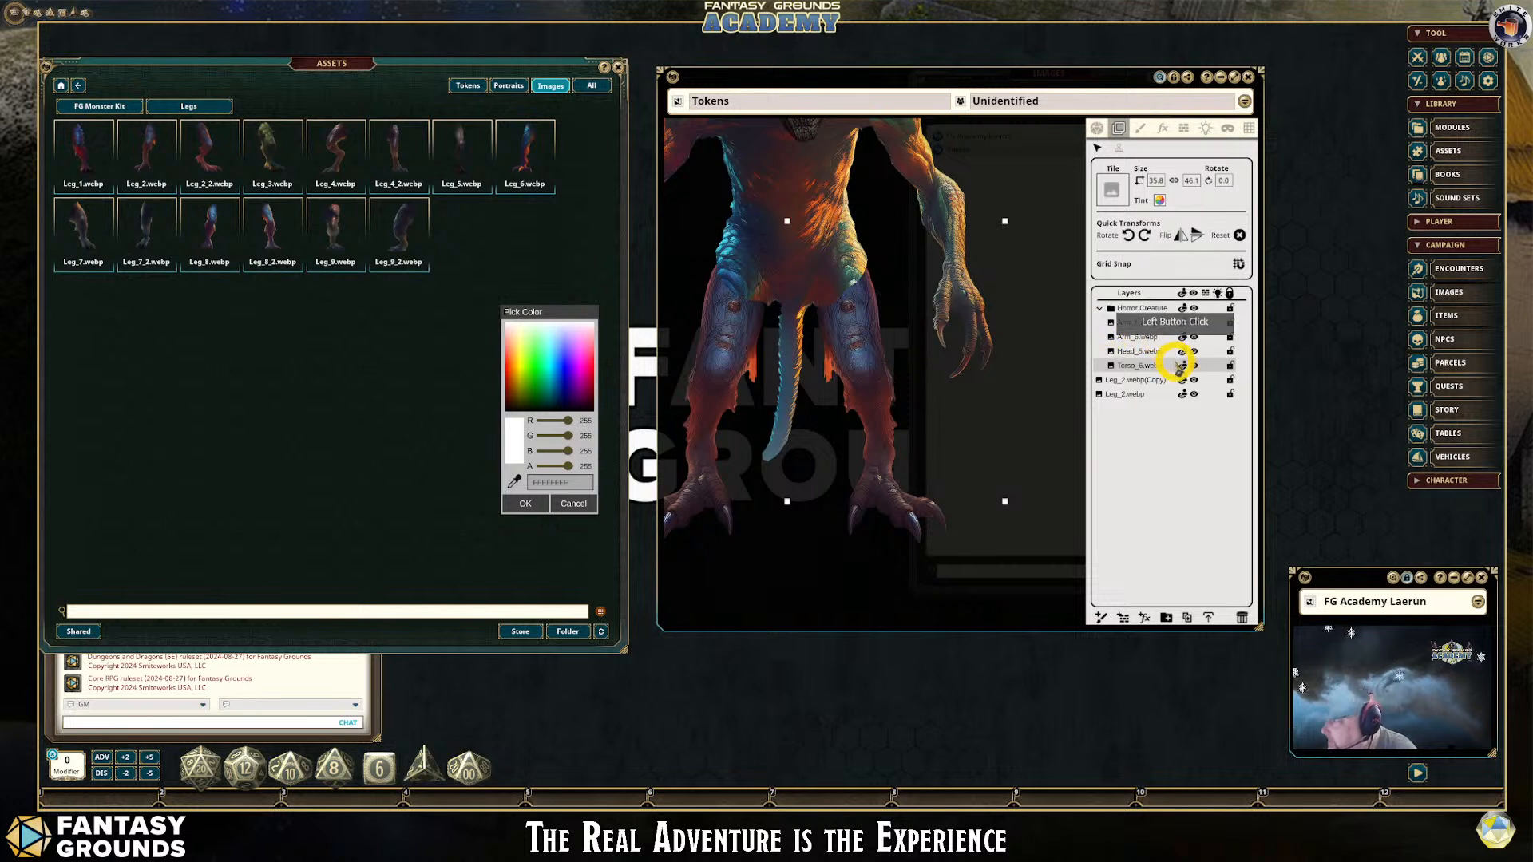
# Move both Leg_2 layers into the Horror Creature folder and tint the copied leg by lowering its blue value to 226
pyautogui.moveTo(1145, 385); pyautogui.dragTo(1085, 373)
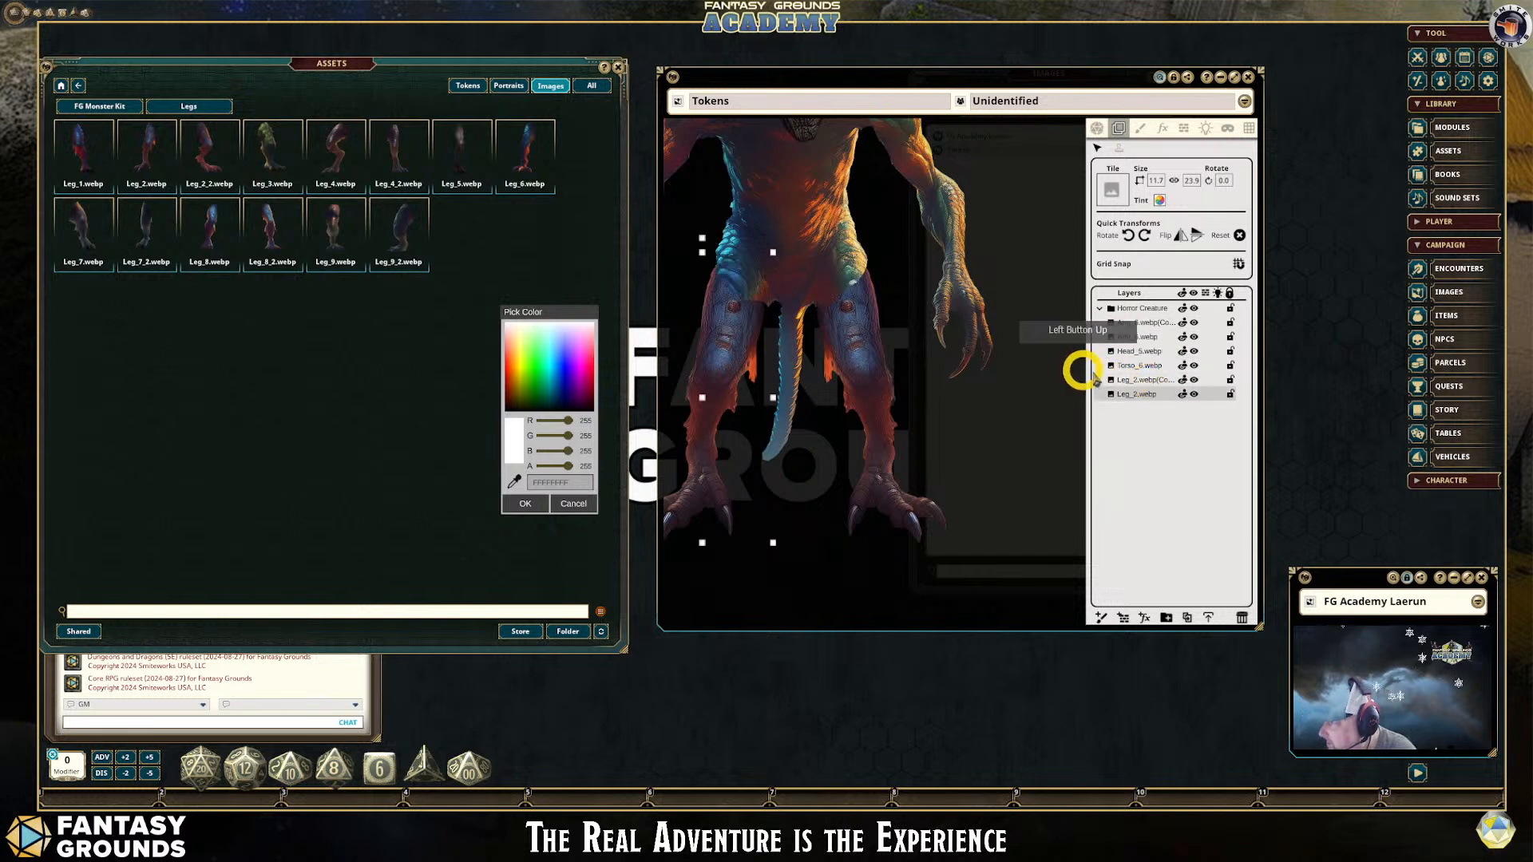
pyautogui.click(1137, 383)
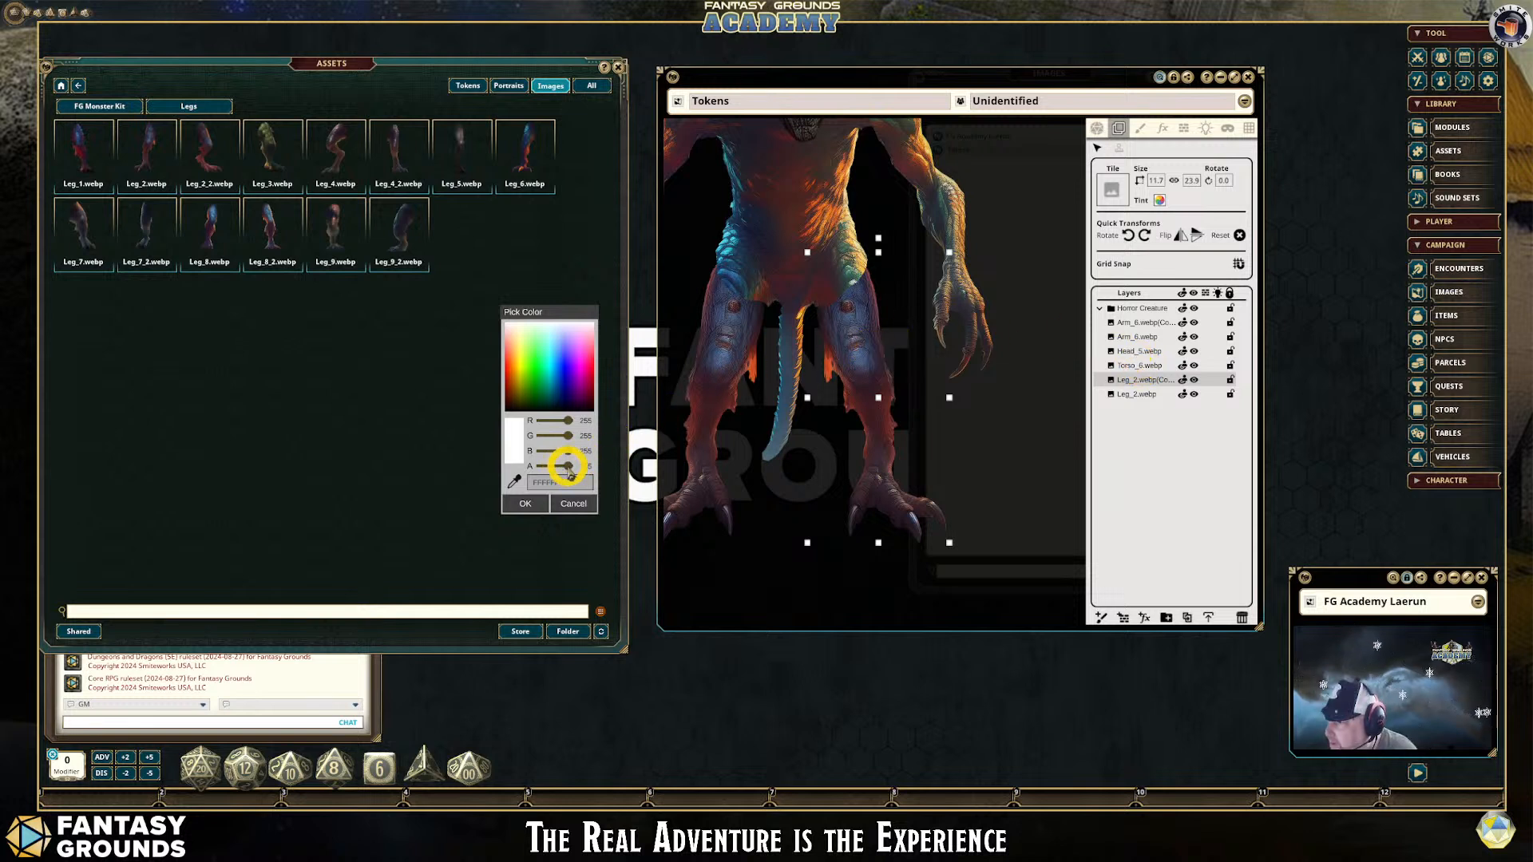
pyautogui.moveTo(567, 466); pyautogui.dragTo(566, 451)
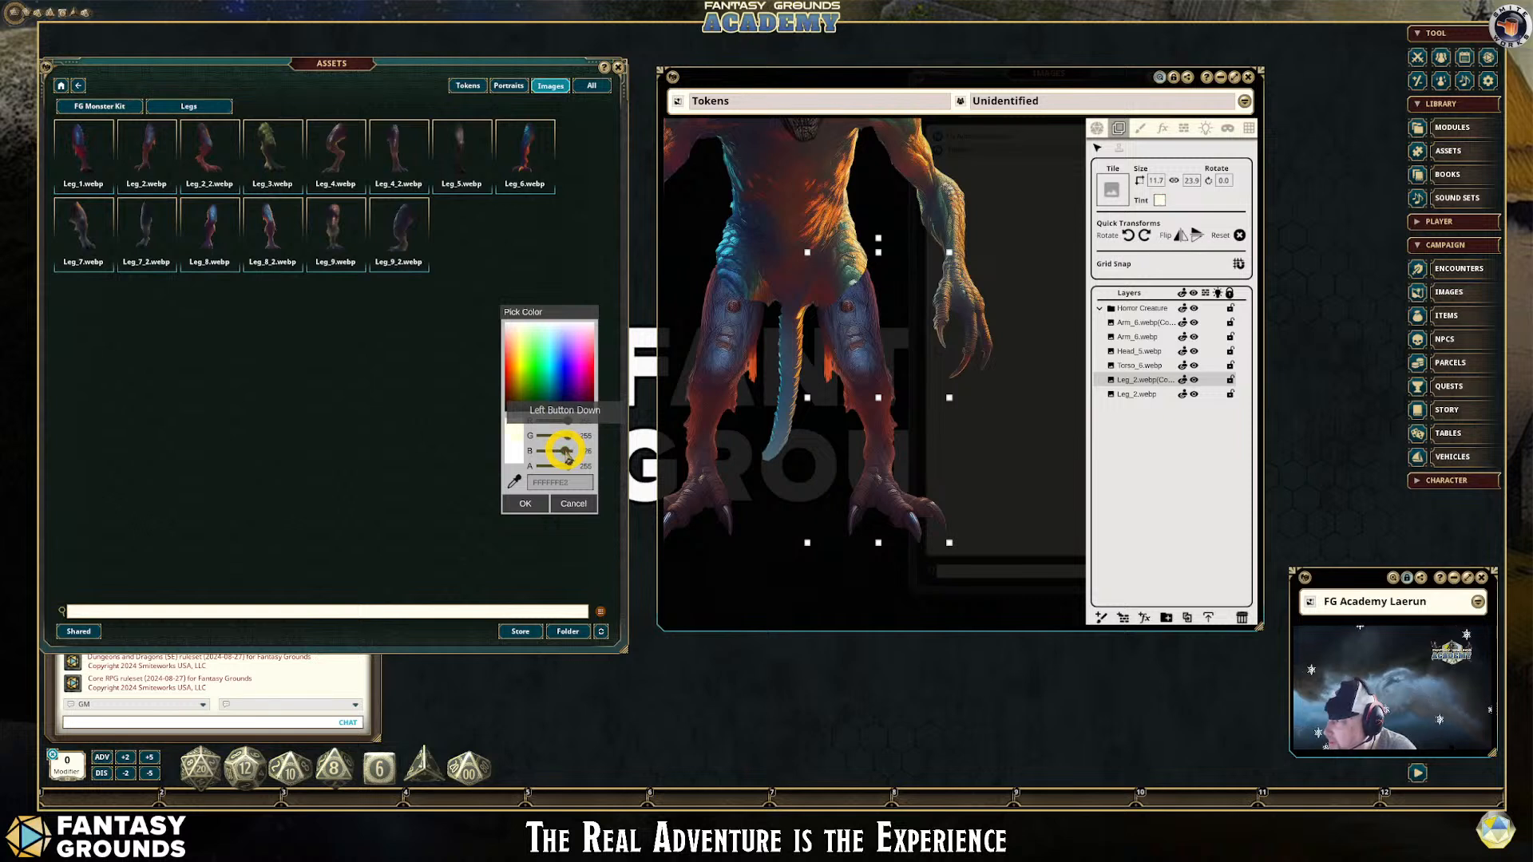
pyautogui.moveTo(561, 451); pyautogui.dragTo(568, 451)
# Tint the torso with blue 253, and the original Leg_2 layer with red 226, green 253, blue 255 and alpha 237
pyautogui.click(738, 341)
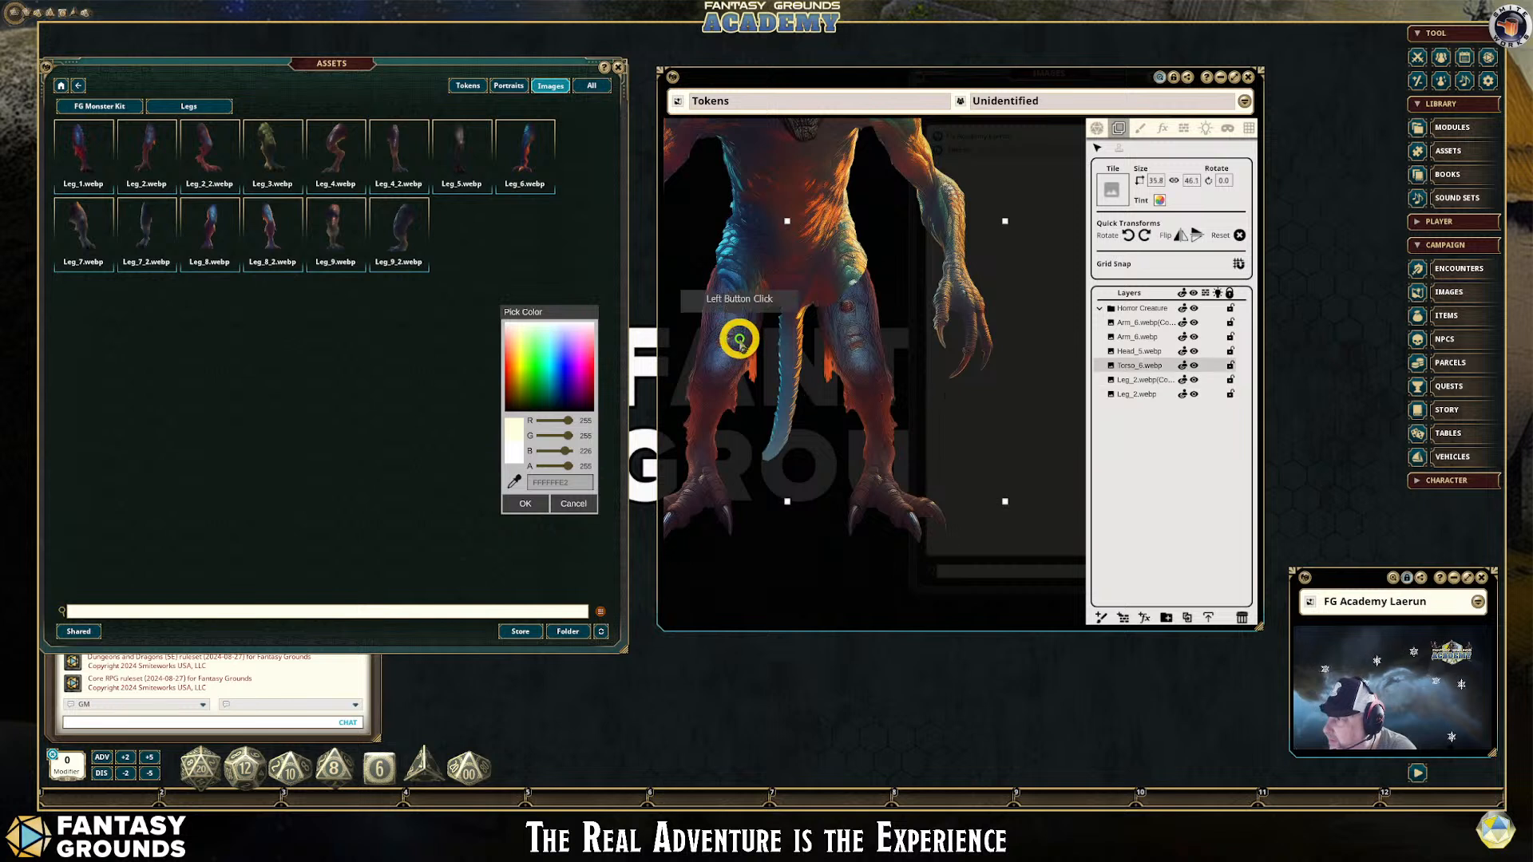
pyautogui.moveTo(567, 452); pyautogui.dragTo(569, 451)
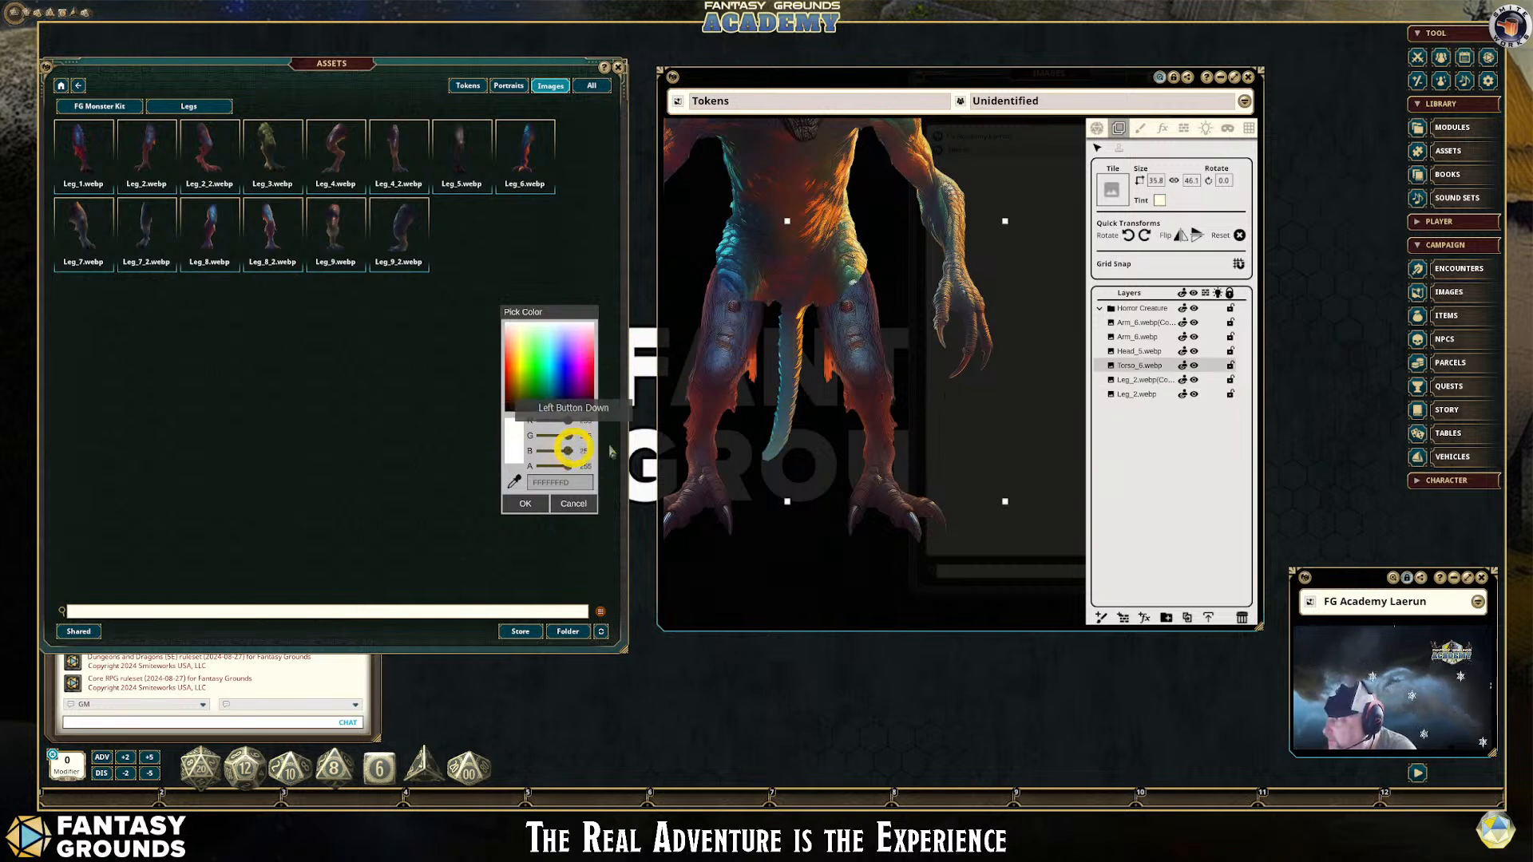
pyautogui.click(1137, 396)
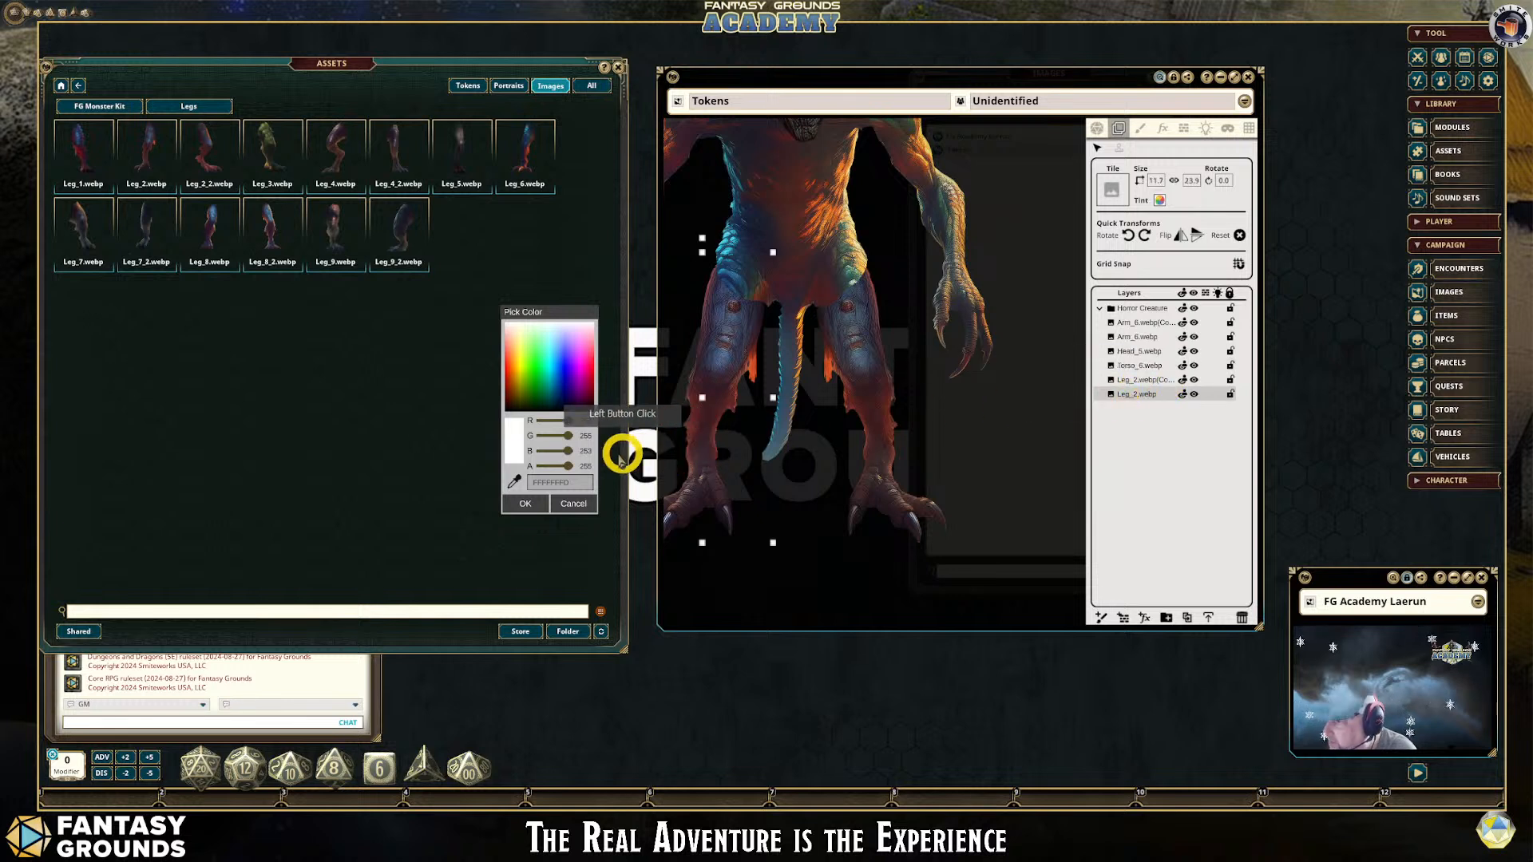
pyautogui.moveTo(568, 422); pyautogui.dragTo(572, 473)
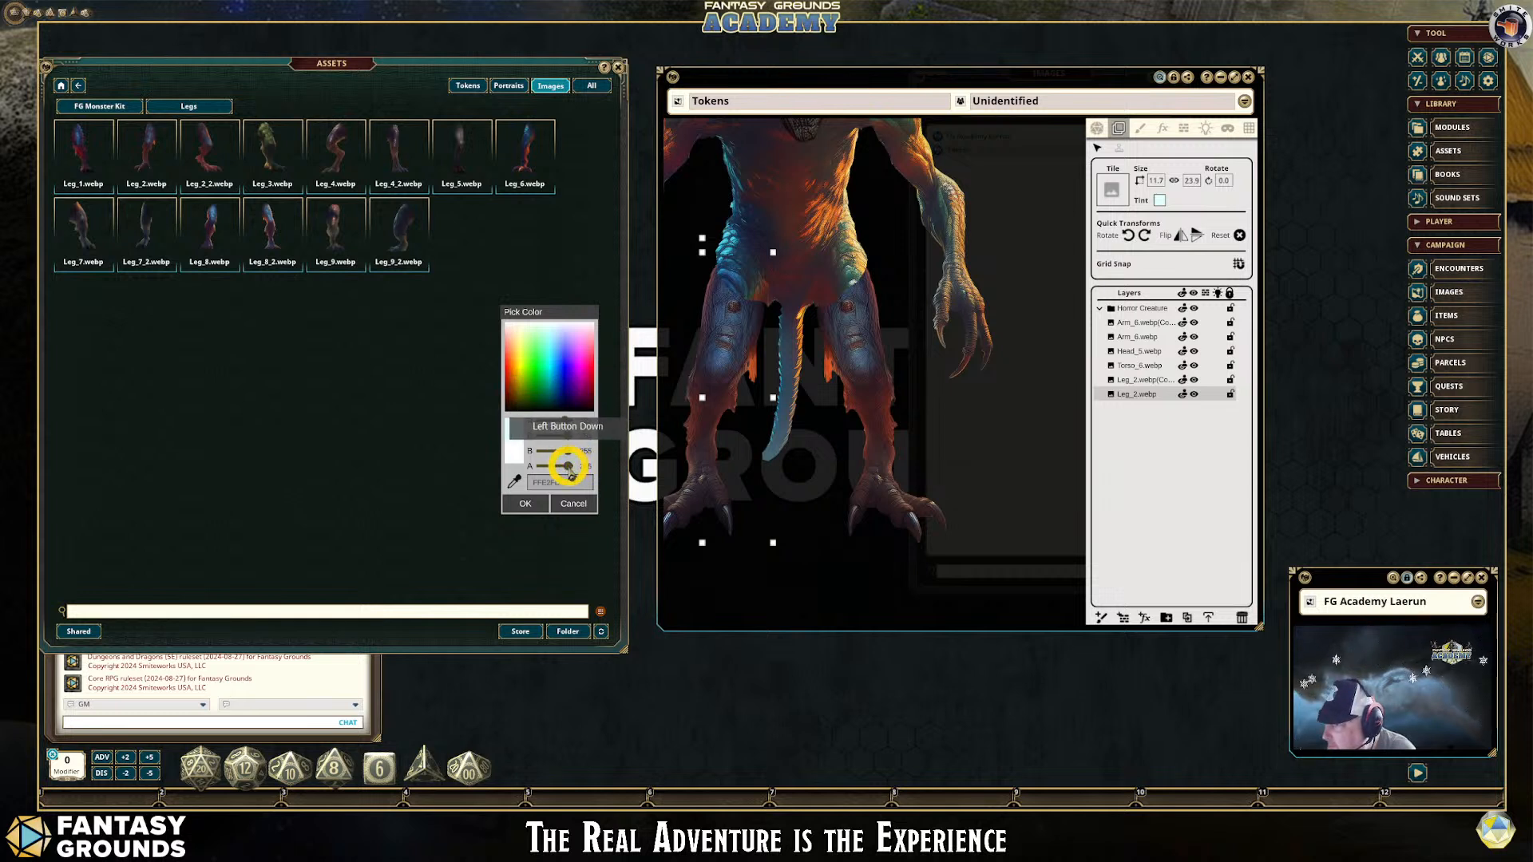
# Widen the creature's head to about 11.8 while keeping it centred above the torso
pyautogui.scroll(-5, 711, 500)
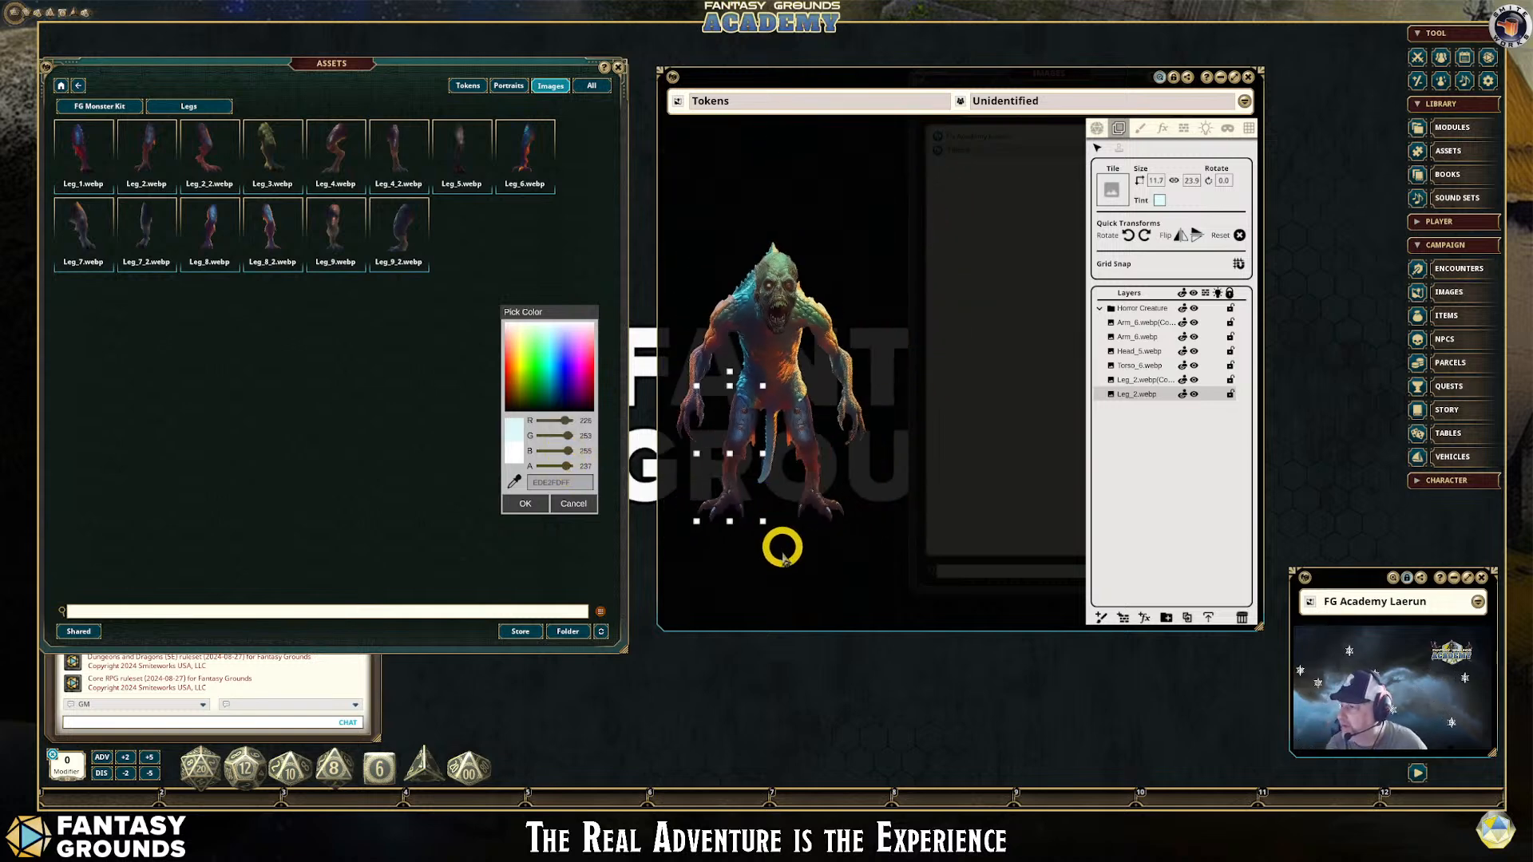
pyautogui.scroll(2, 779, 548)
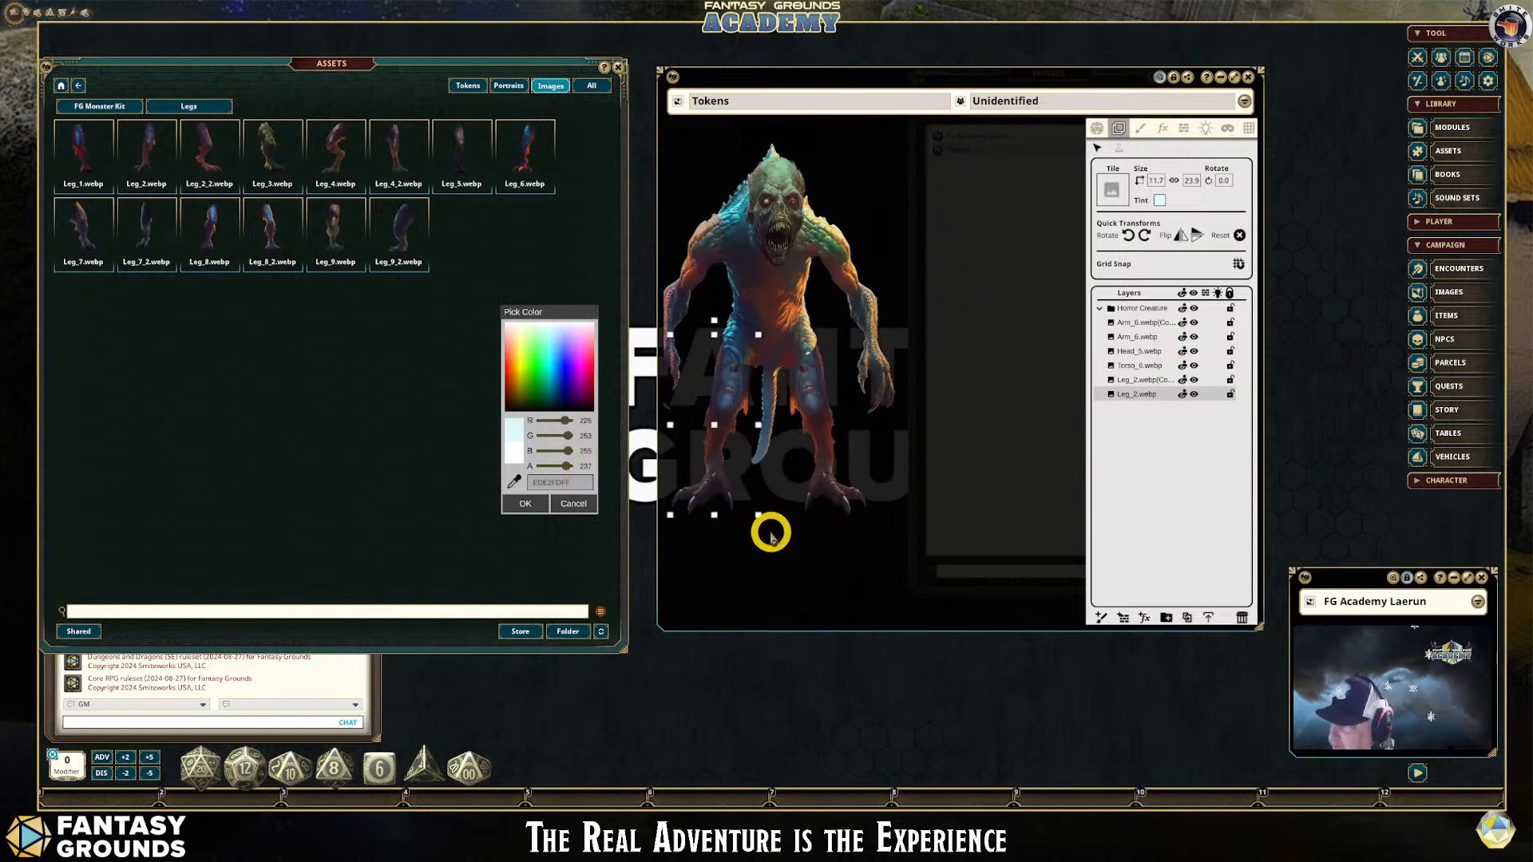
pyautogui.scroll(1, 771, 539)
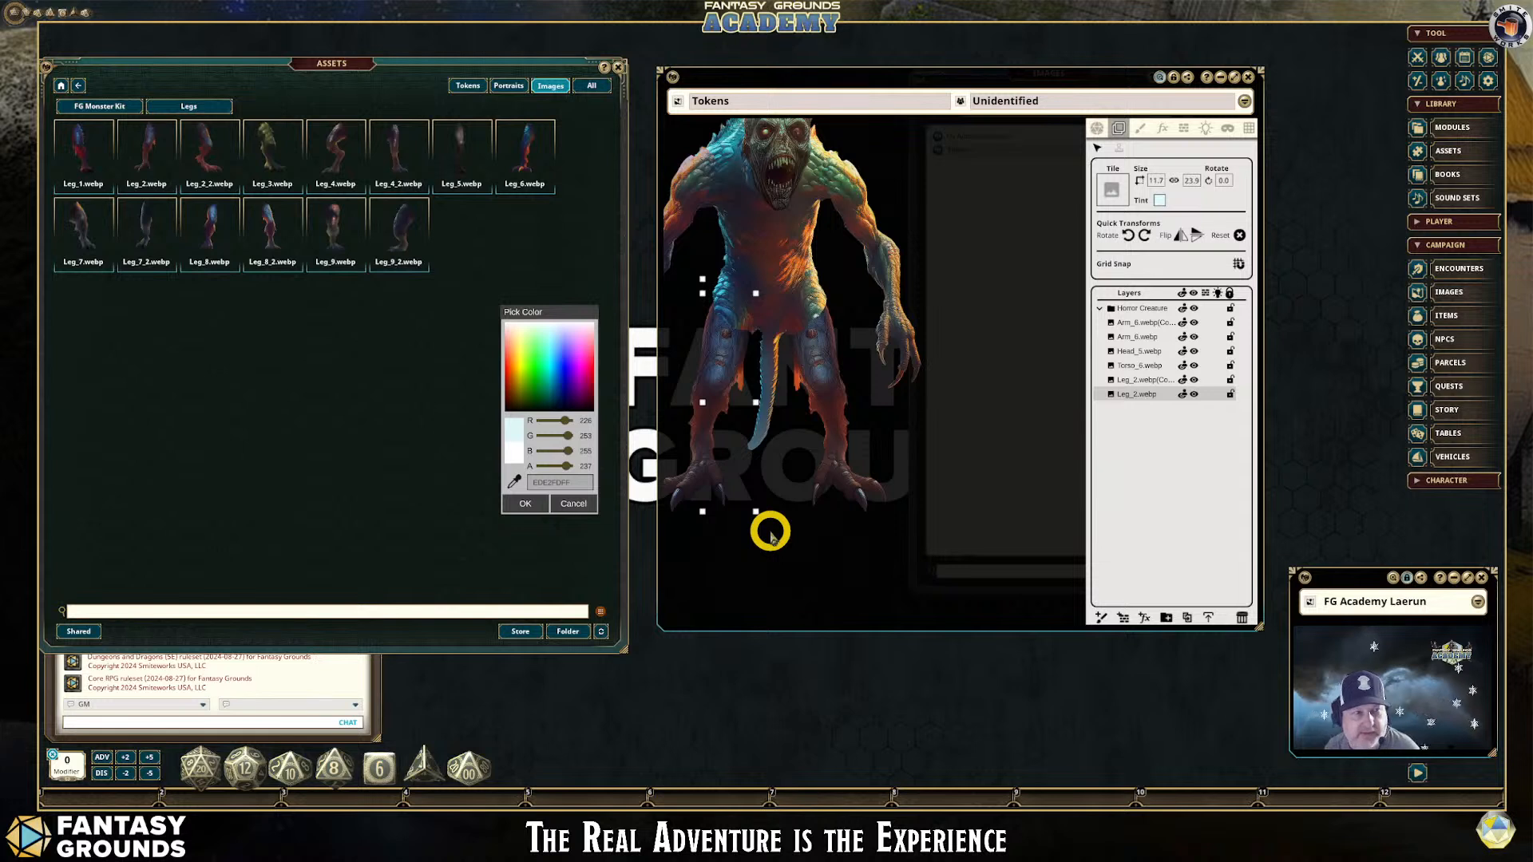
pyautogui.scroll(-2, 830, 447)
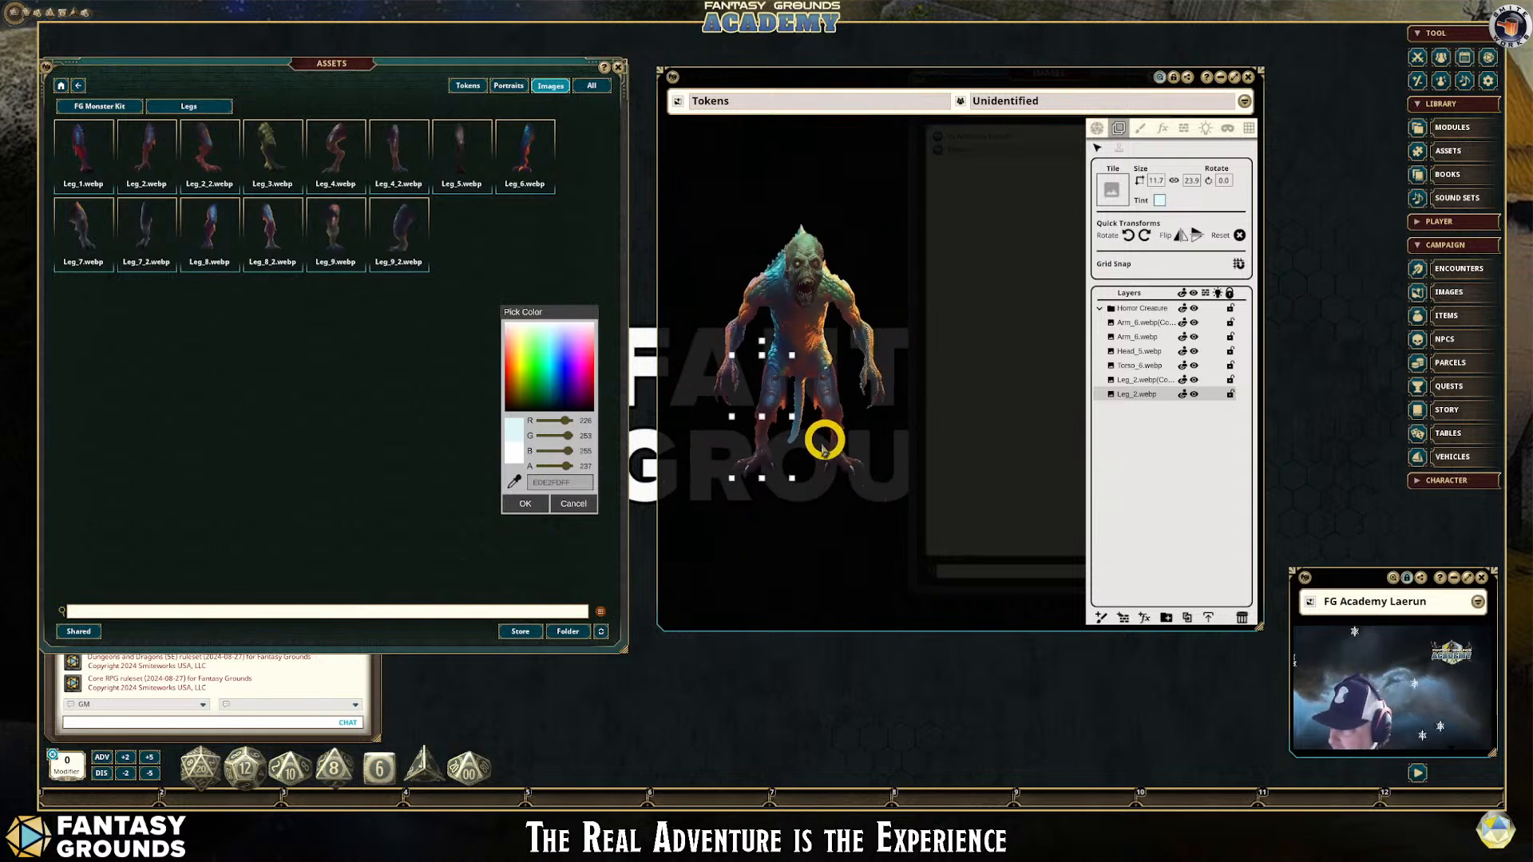
pyautogui.click(819, 331)
pyautogui.scroll(2, 820, 331)
pyautogui.click(811, 212)
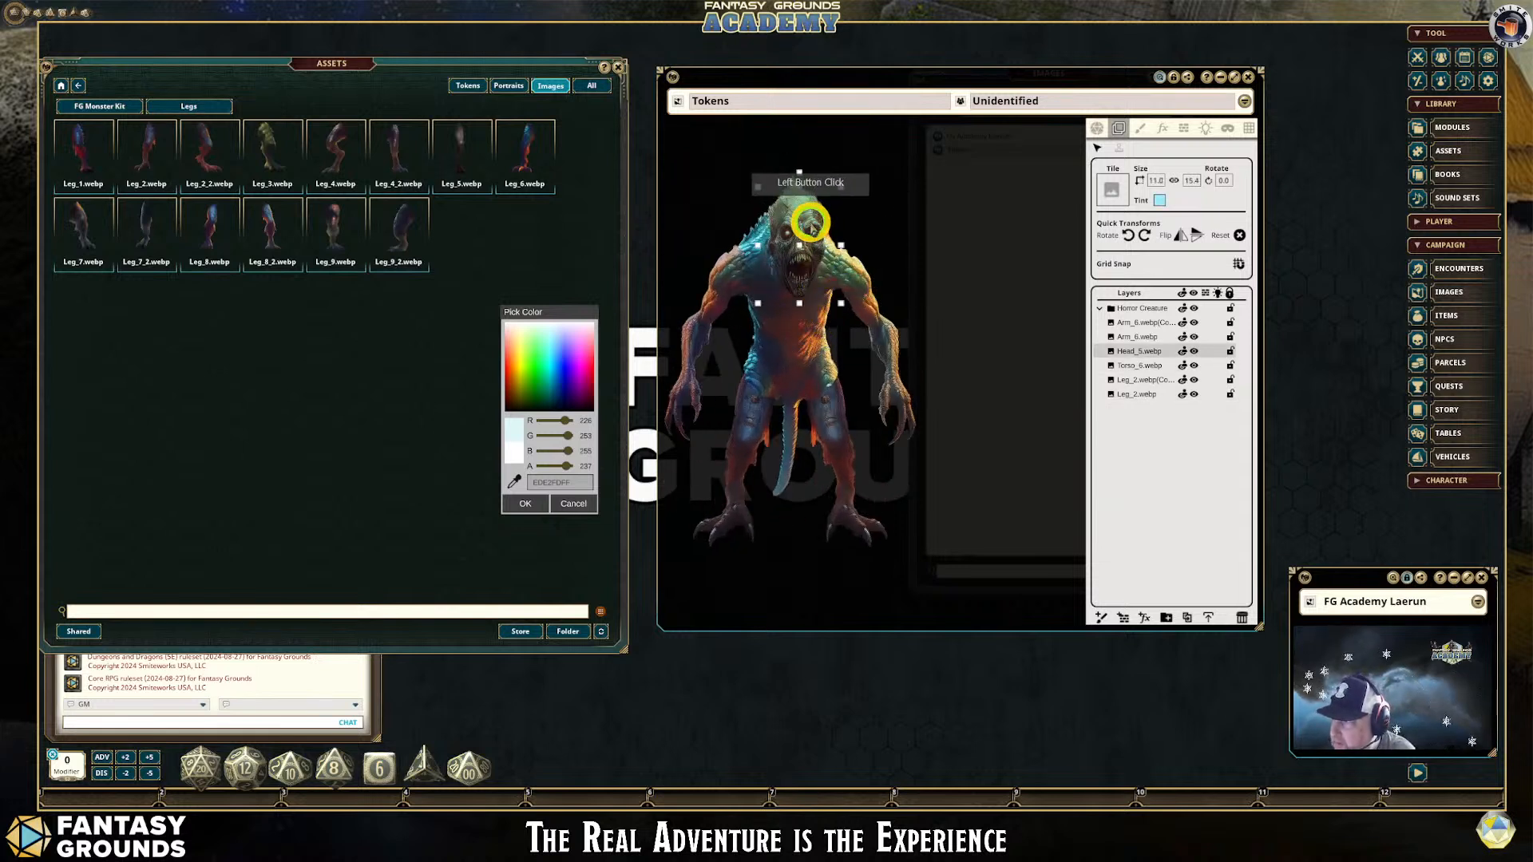
pyautogui.click(732, 295)
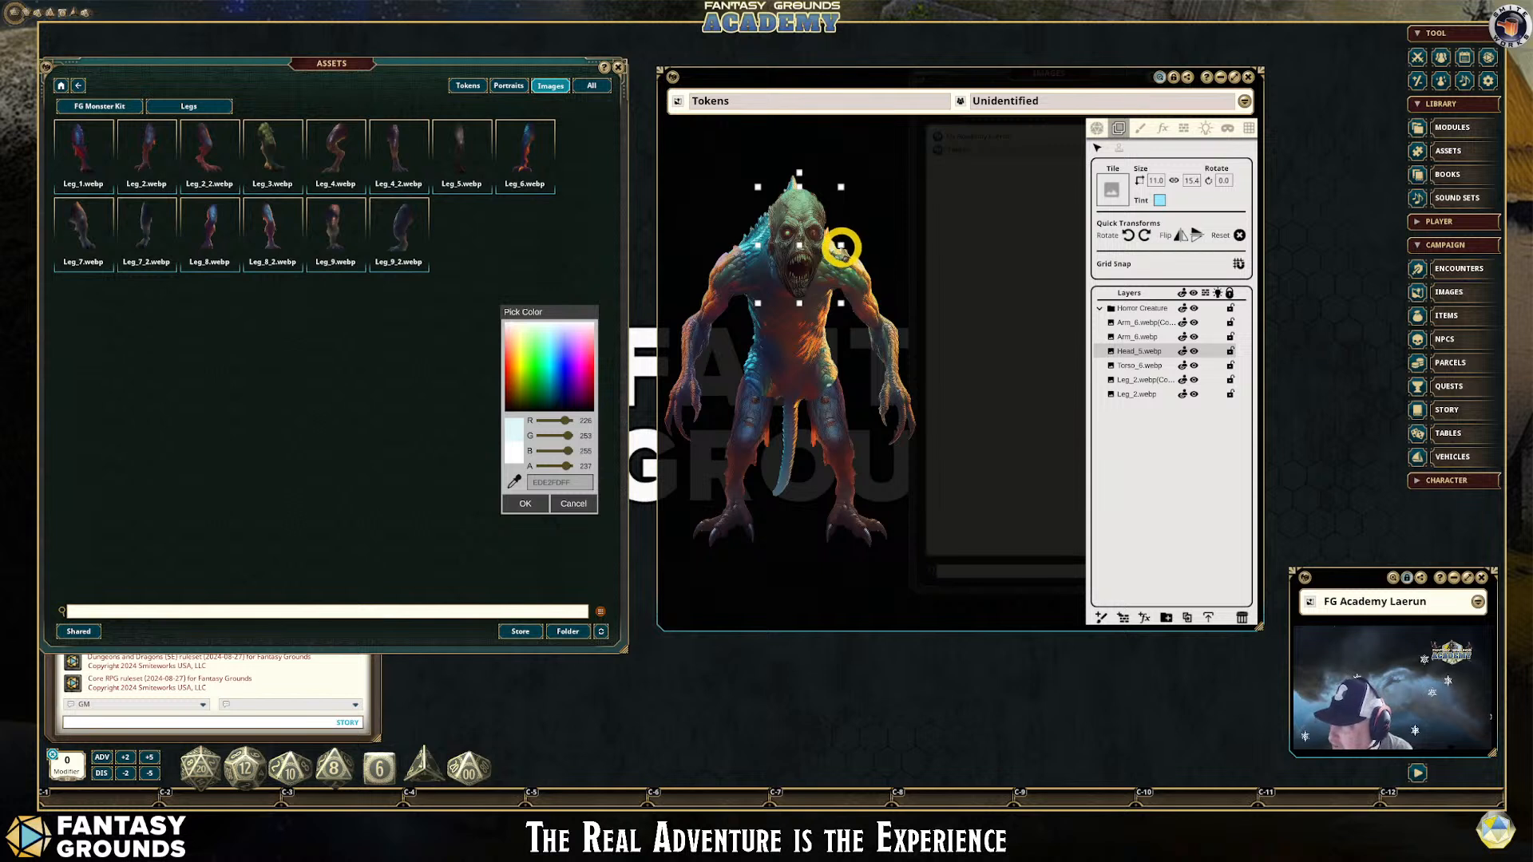
pyautogui.moveTo(840, 247); pyautogui.dragTo(791, 201)
pyautogui.click(865, 171)
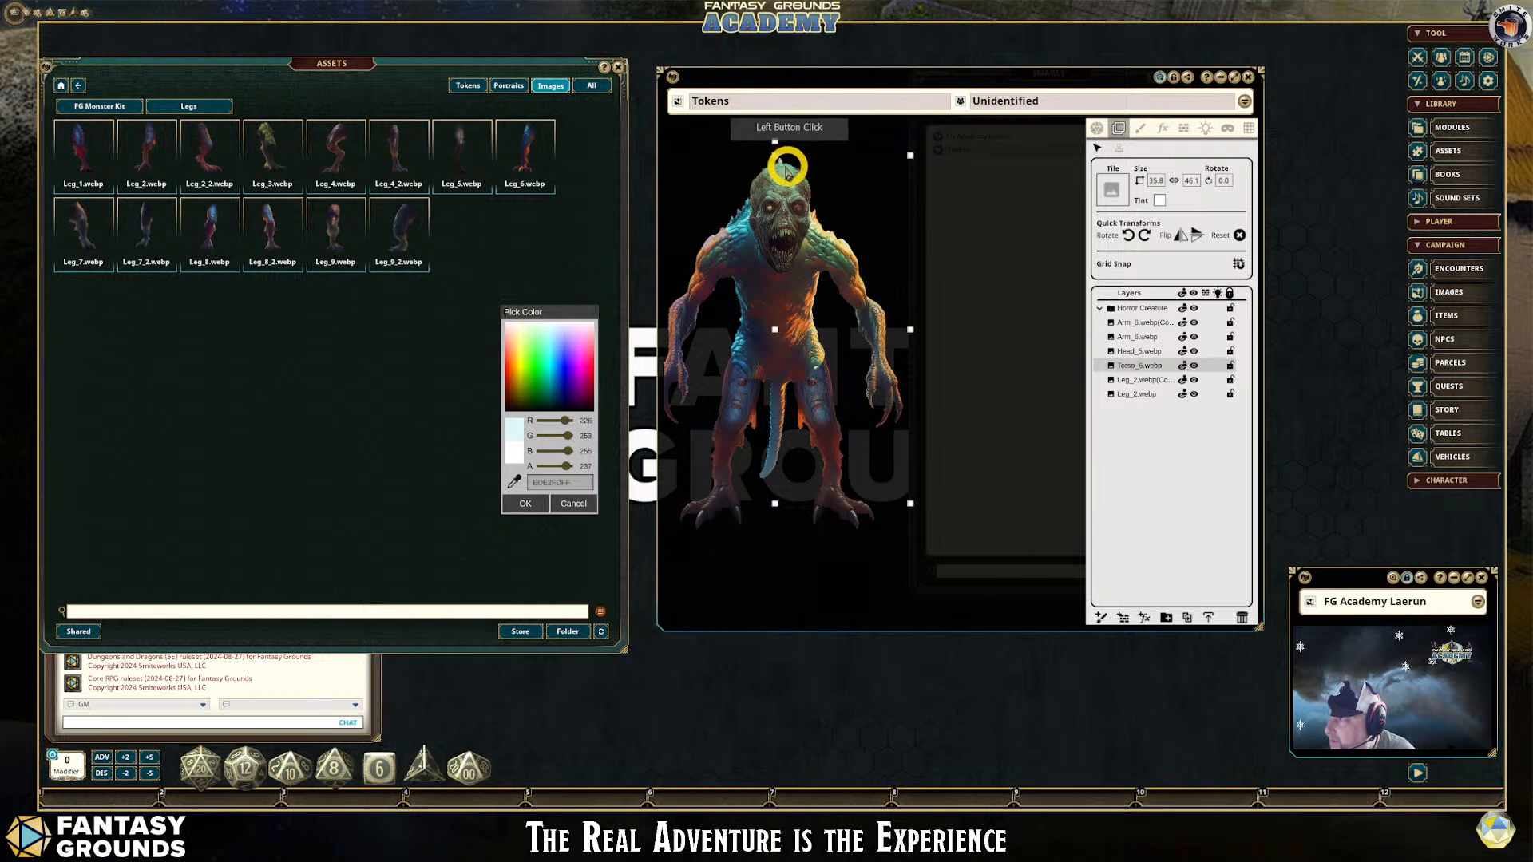
pyautogui.click(958, 253)
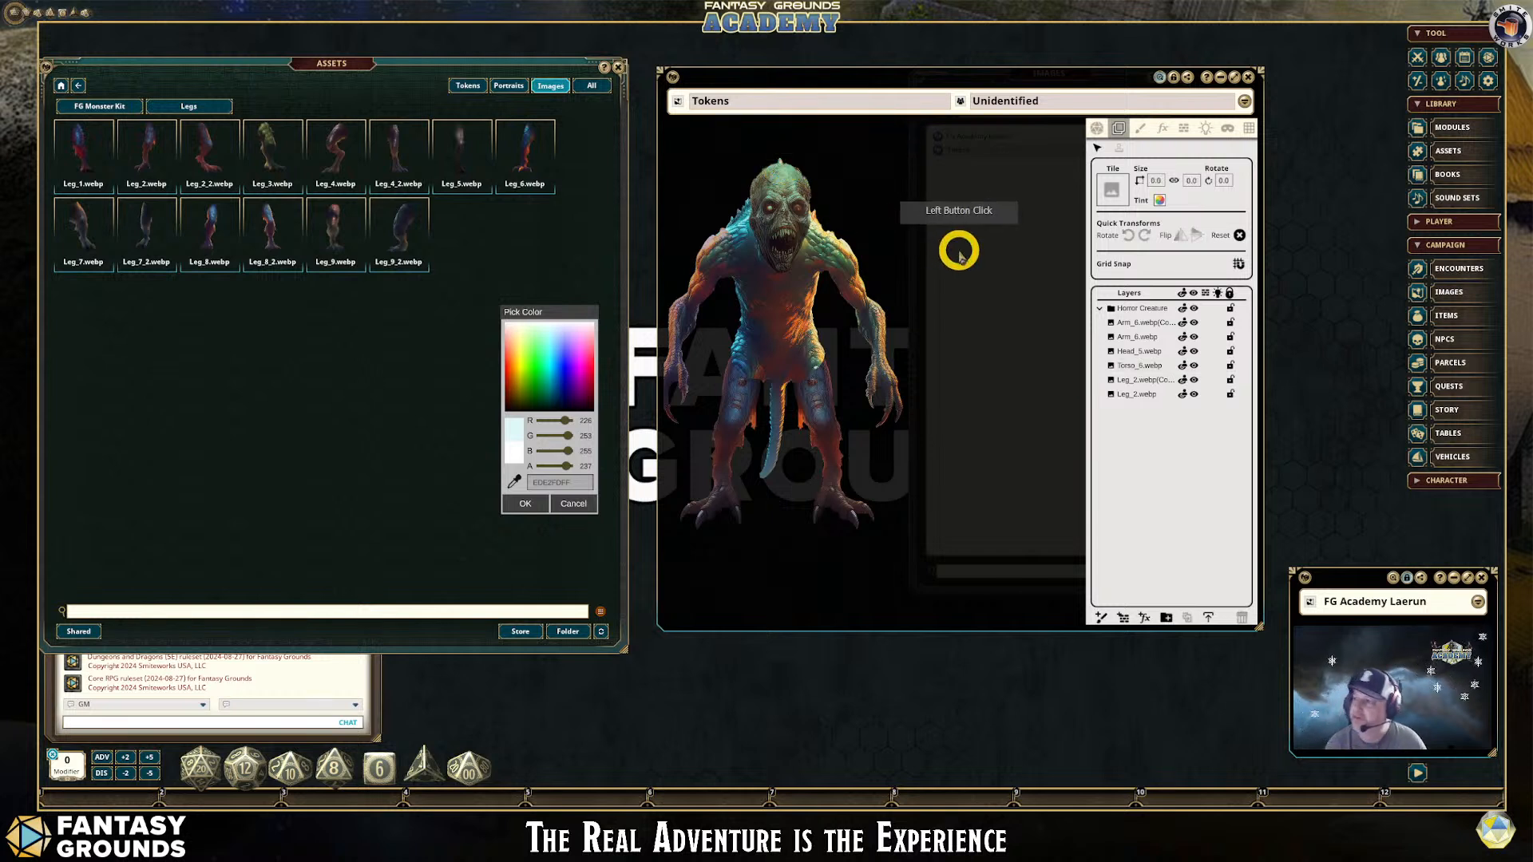
# Lighten the head's light-blue tint by adjusting its red and alpha values, and apply the colour
pyautogui.click(792, 216)
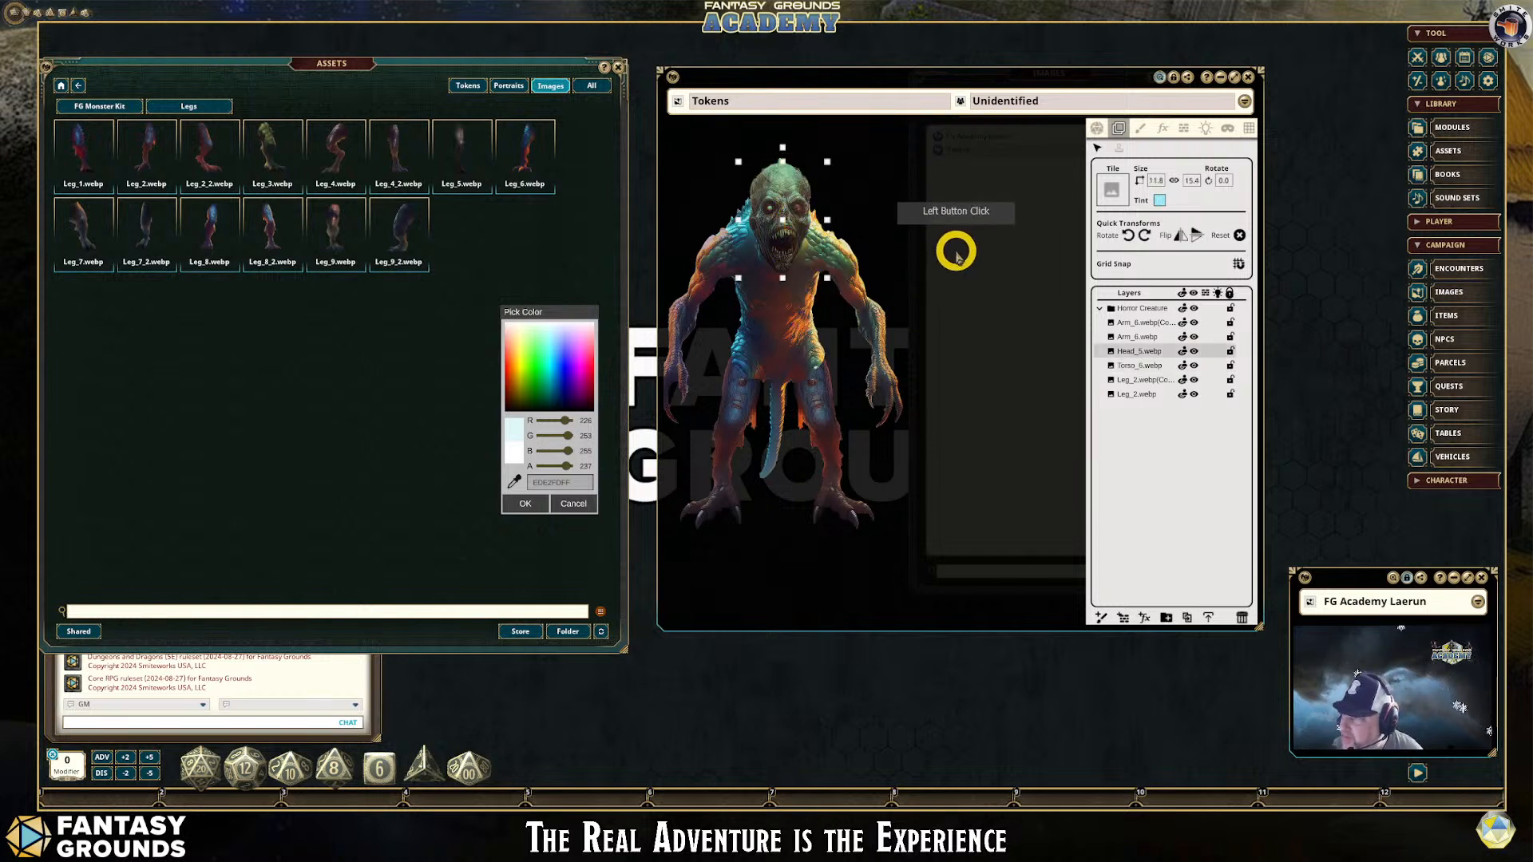
pyautogui.click(1158, 202)
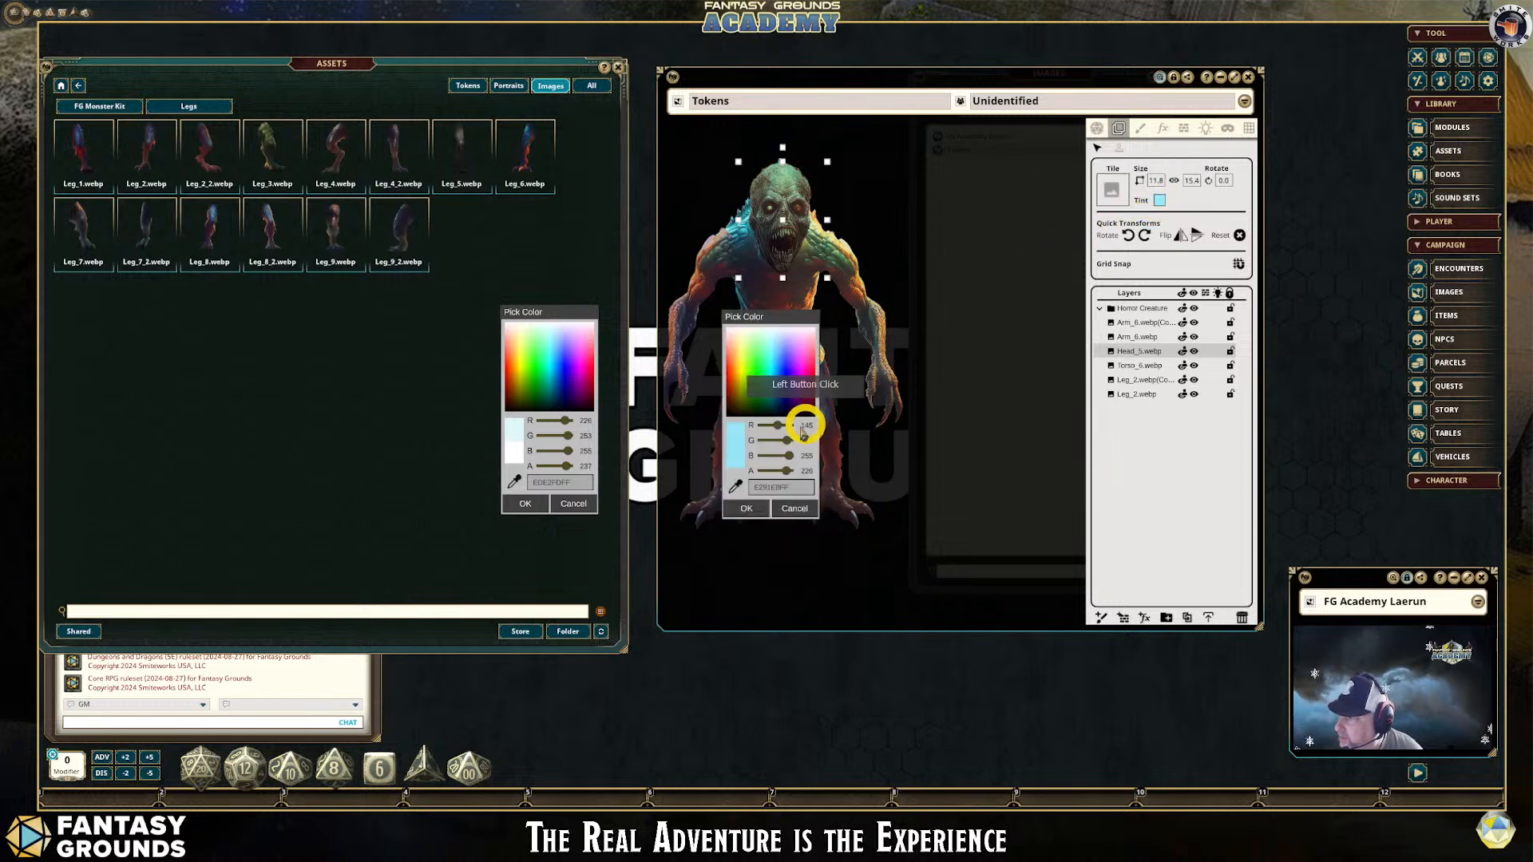
pyautogui.moveTo(777, 425); pyautogui.dragTo(791, 475)
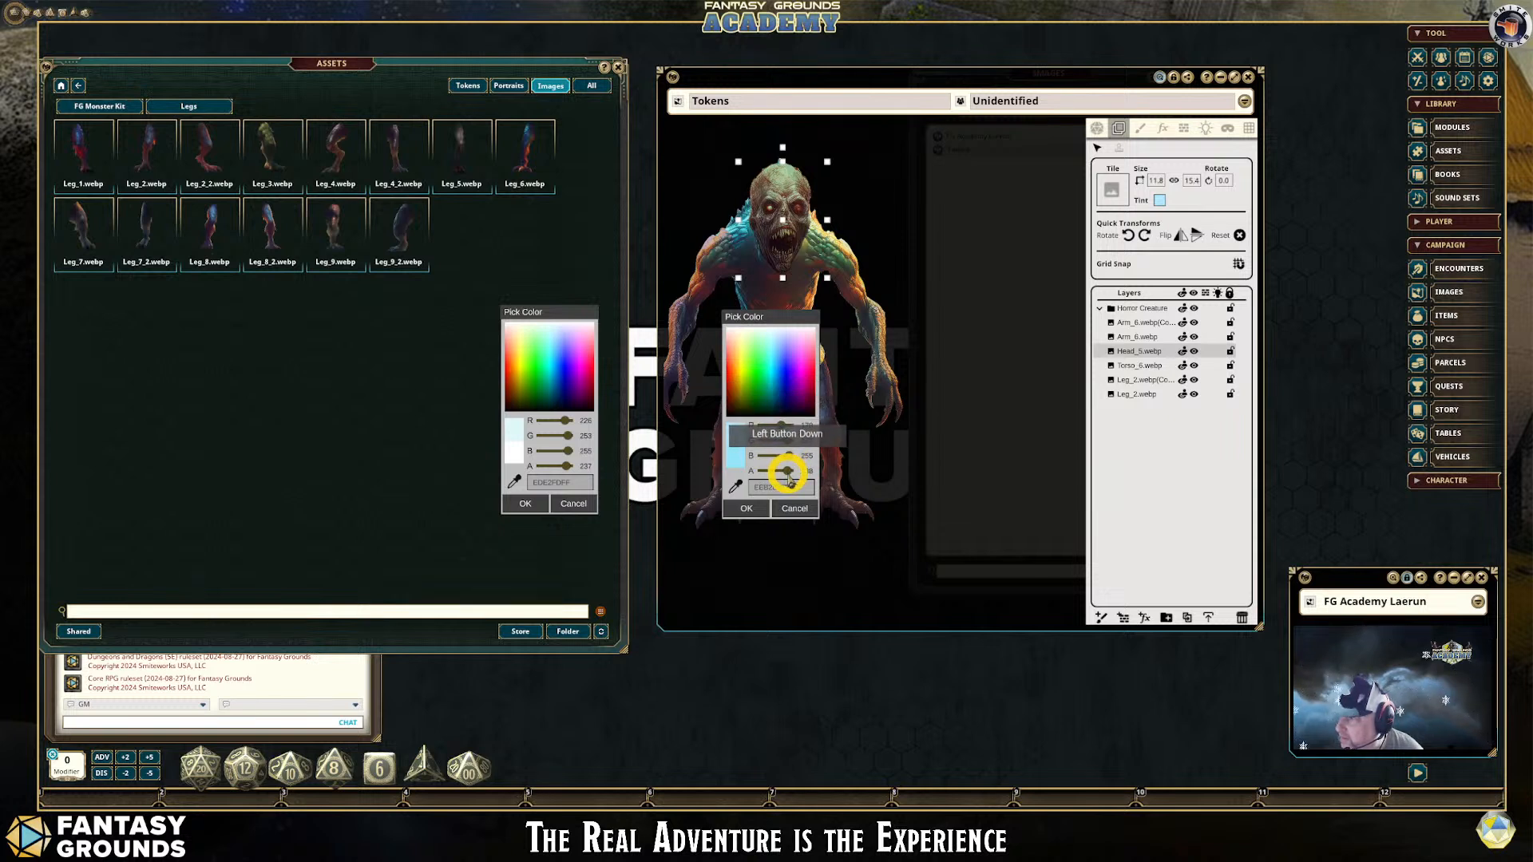
pyautogui.moveTo(788, 474); pyautogui.dragTo(756, 503)
pyautogui.click(756, 505)
pyautogui.click(955, 448)
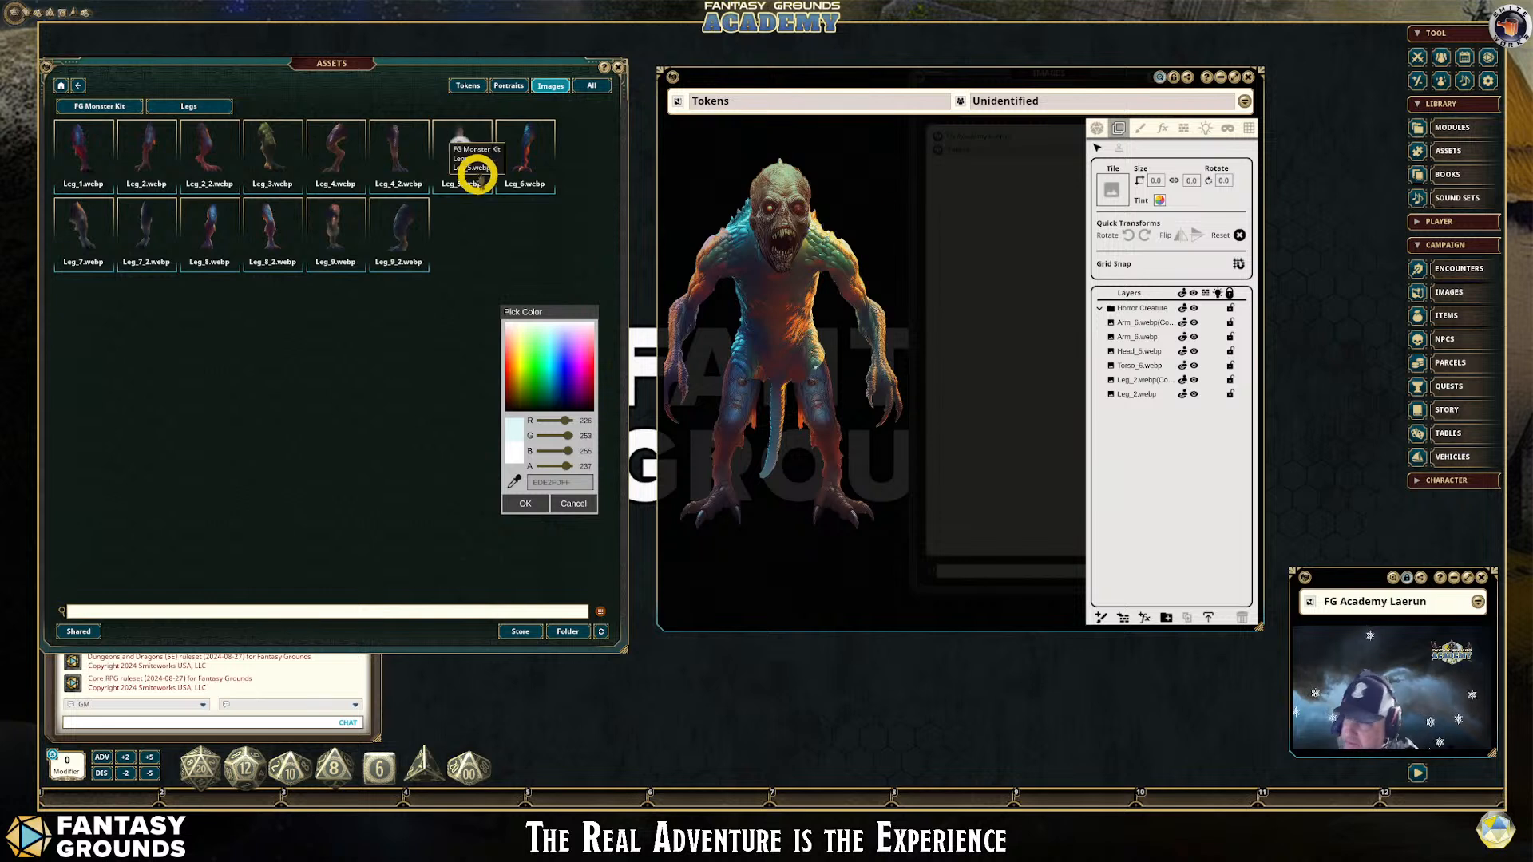
# Open the FG Monster Kit's Token frames folder and preview the FiendFrame image
pyautogui.click(77, 85)
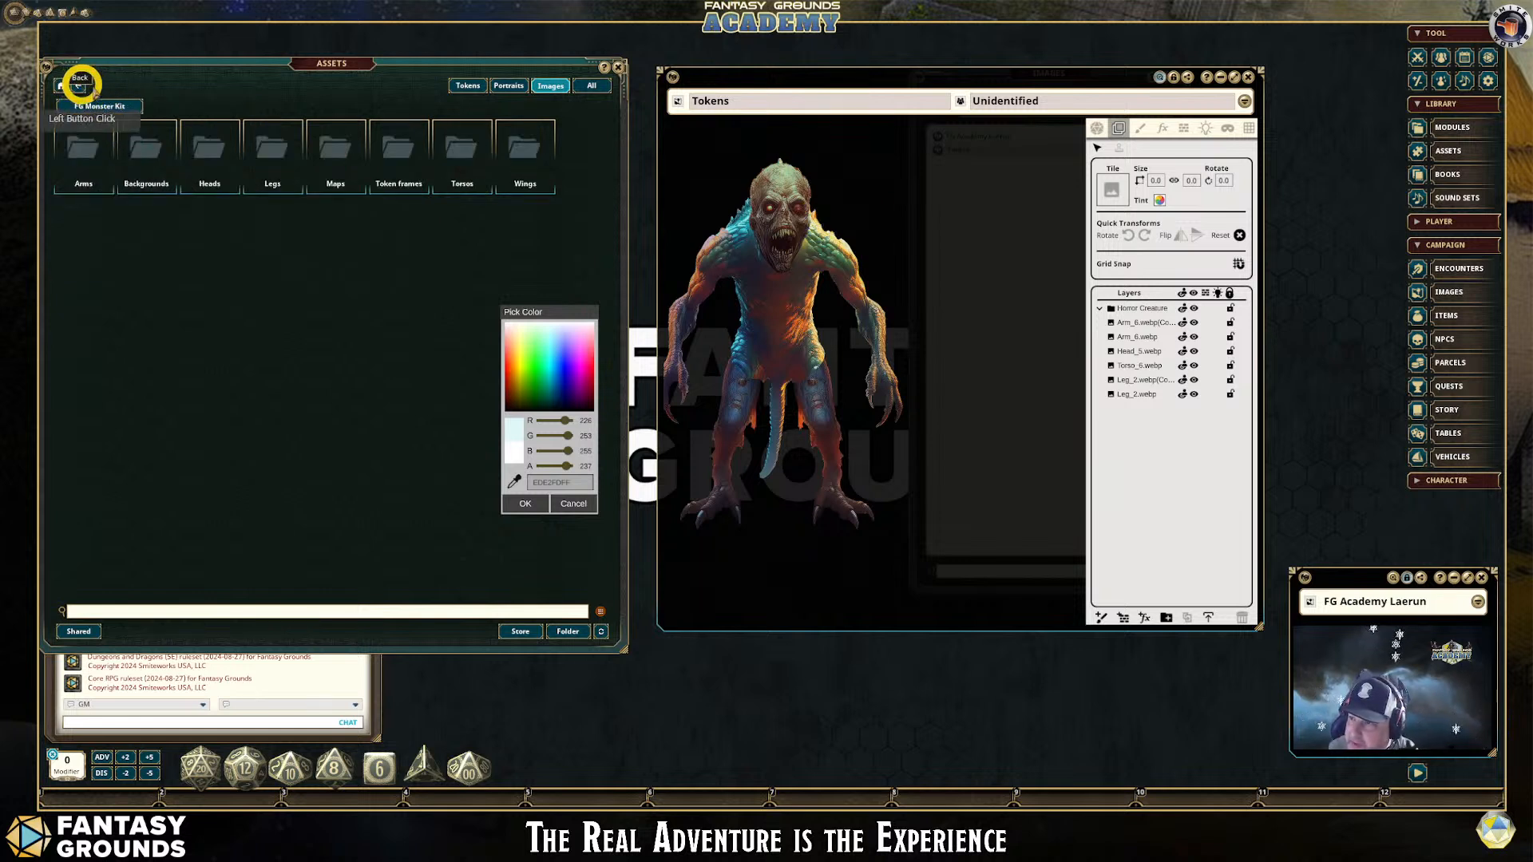
pyautogui.click(387, 154)
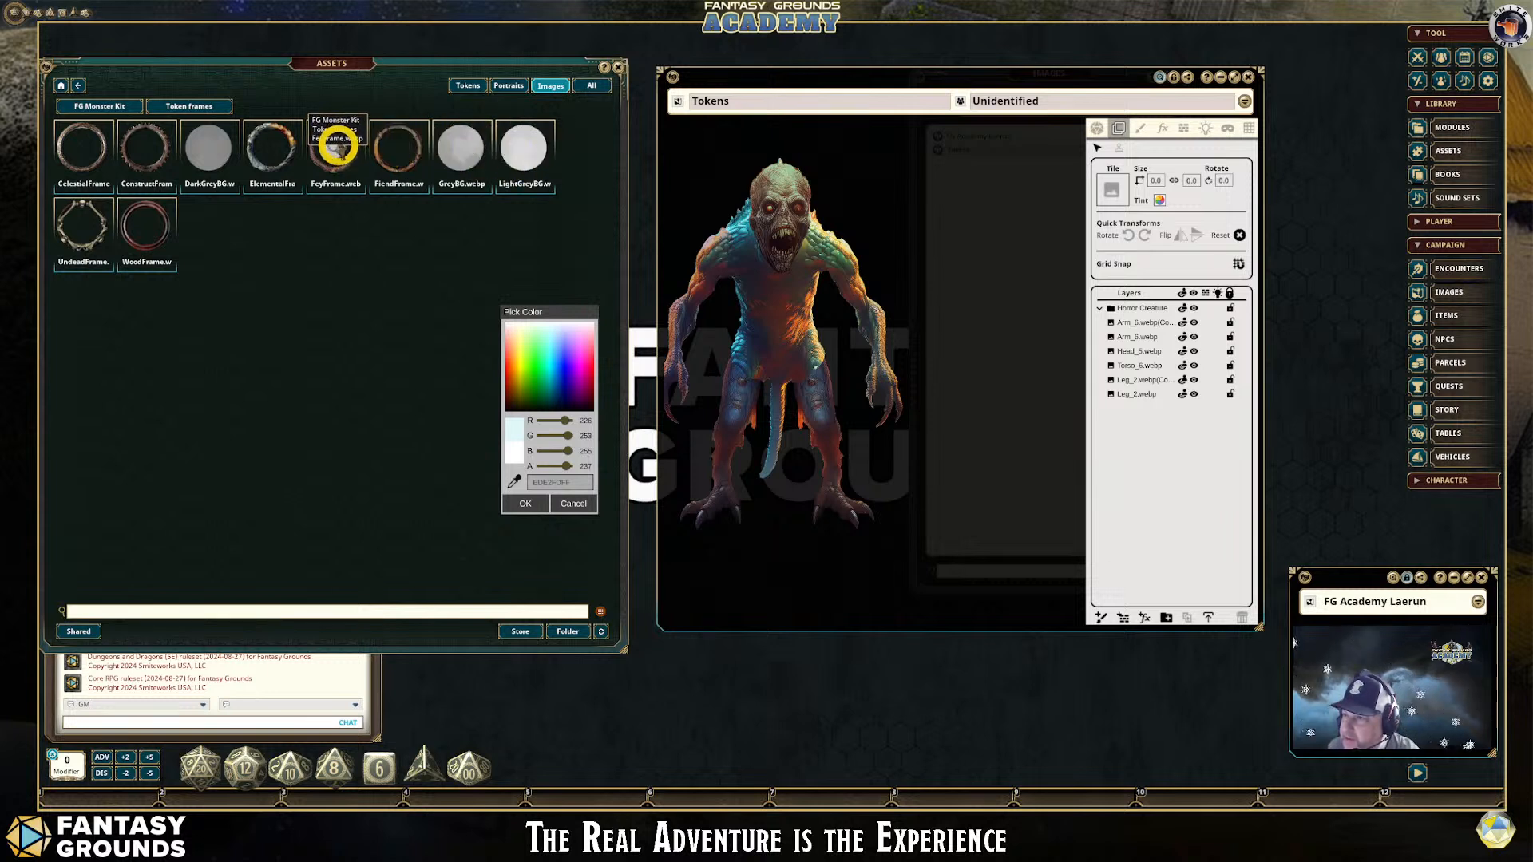
pyautogui.click(391, 146)
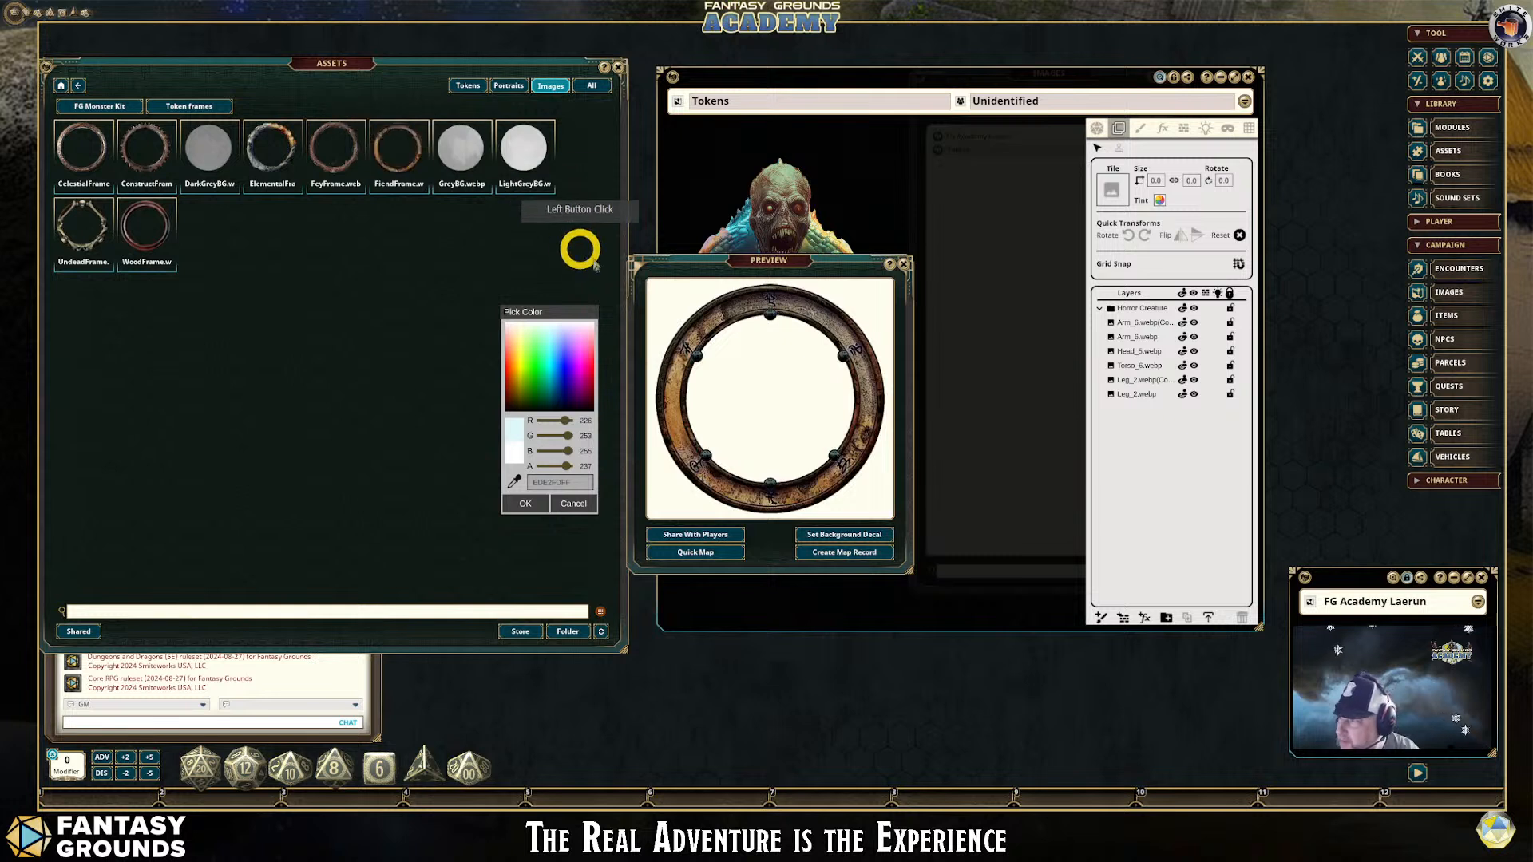
pyautogui.click(870, 552)
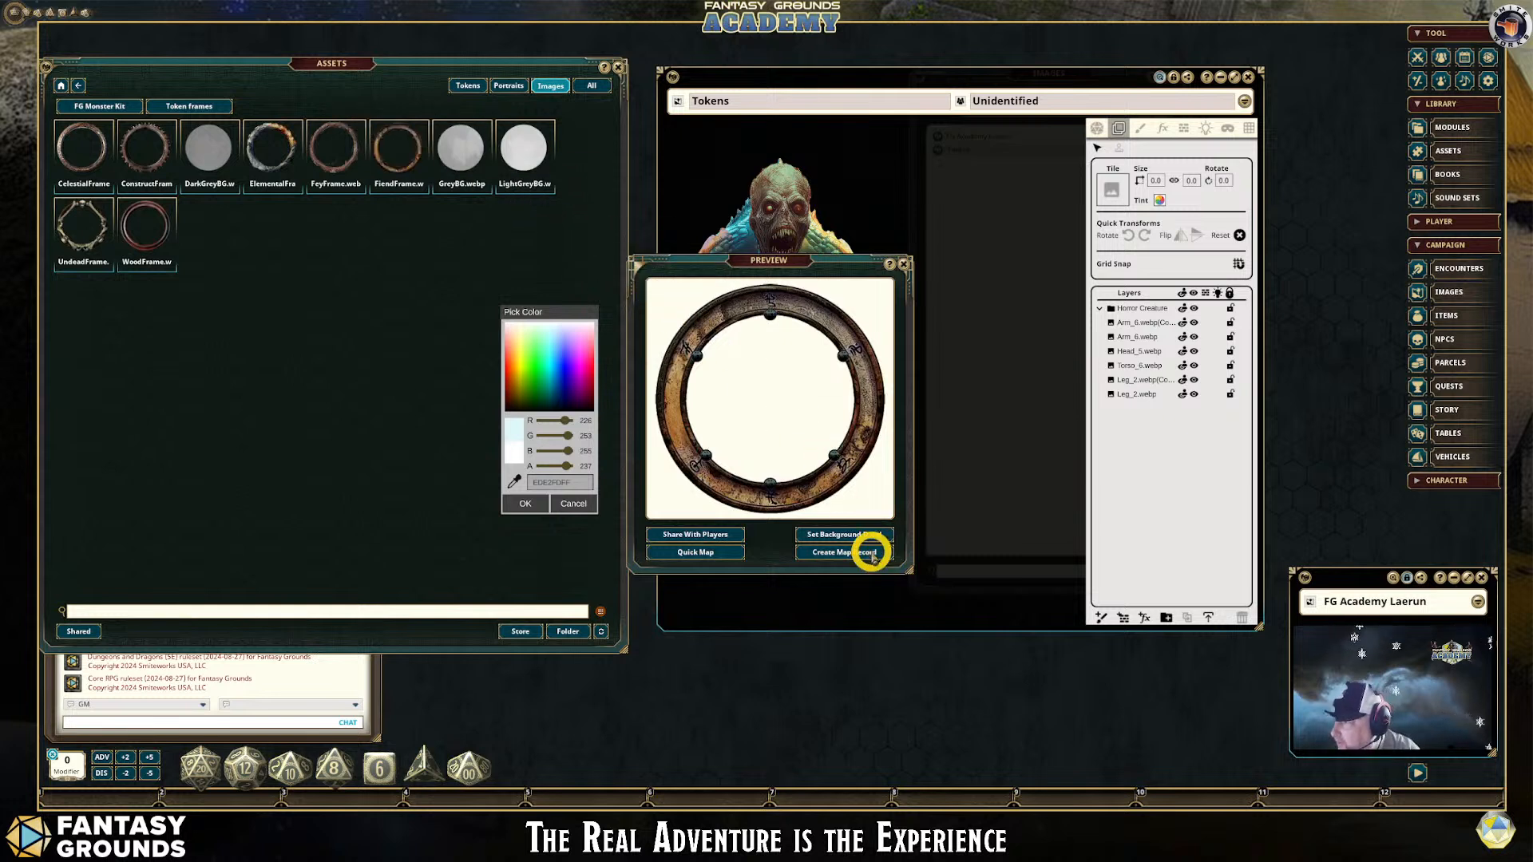
pyautogui.click(905, 264)
# Try the FeyFrame token frame over the creature's head and torso, and delete it from the image
pyautogui.click(526, 229)
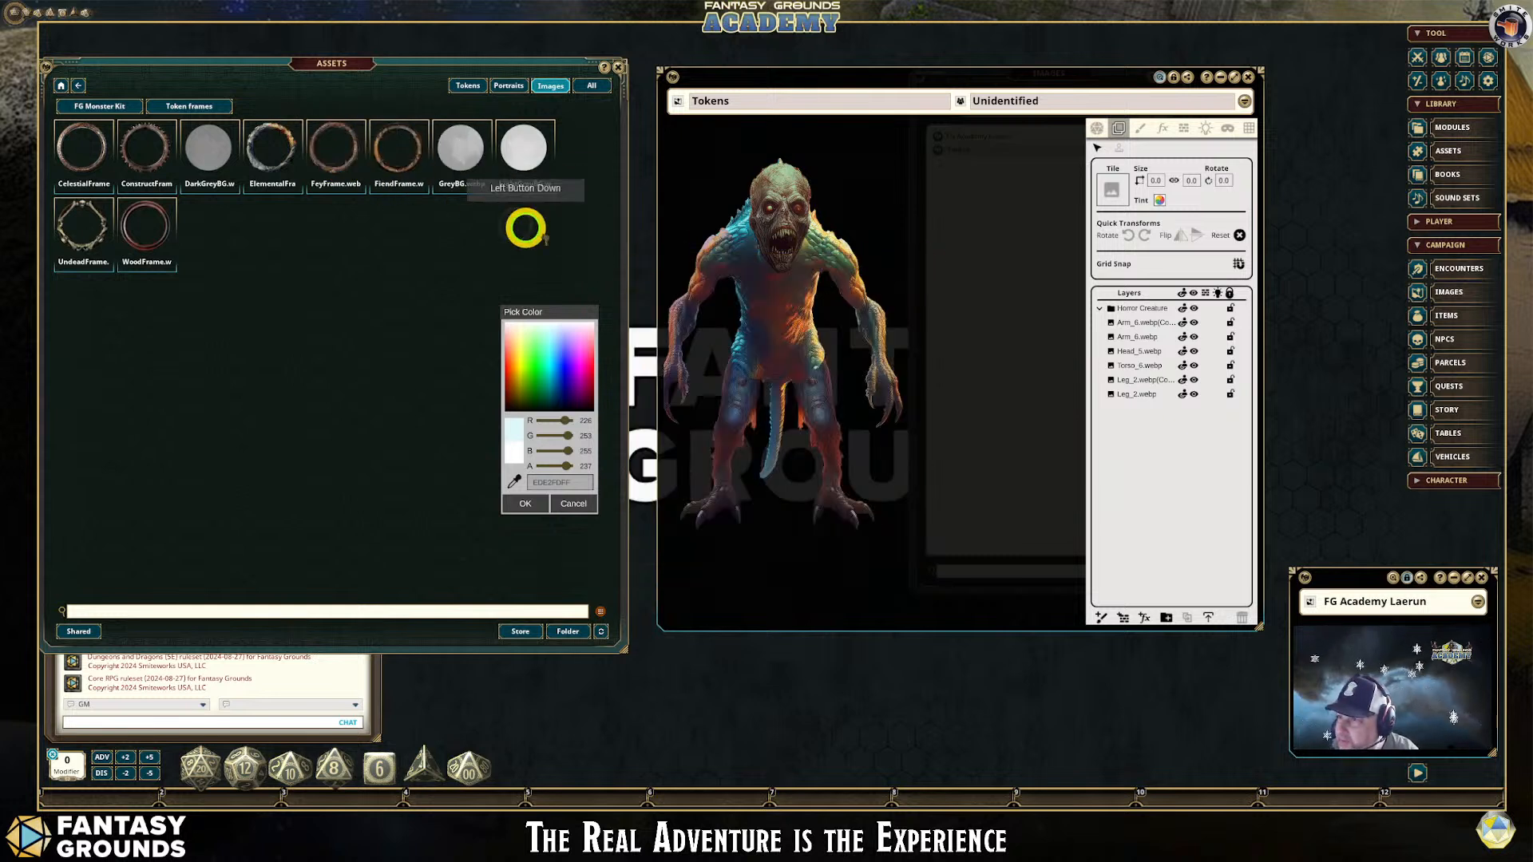
pyautogui.moveTo(543, 236); pyautogui.dragTo(817, 252)
pyautogui.moveTo(755, 200); pyautogui.dragTo(789, 239)
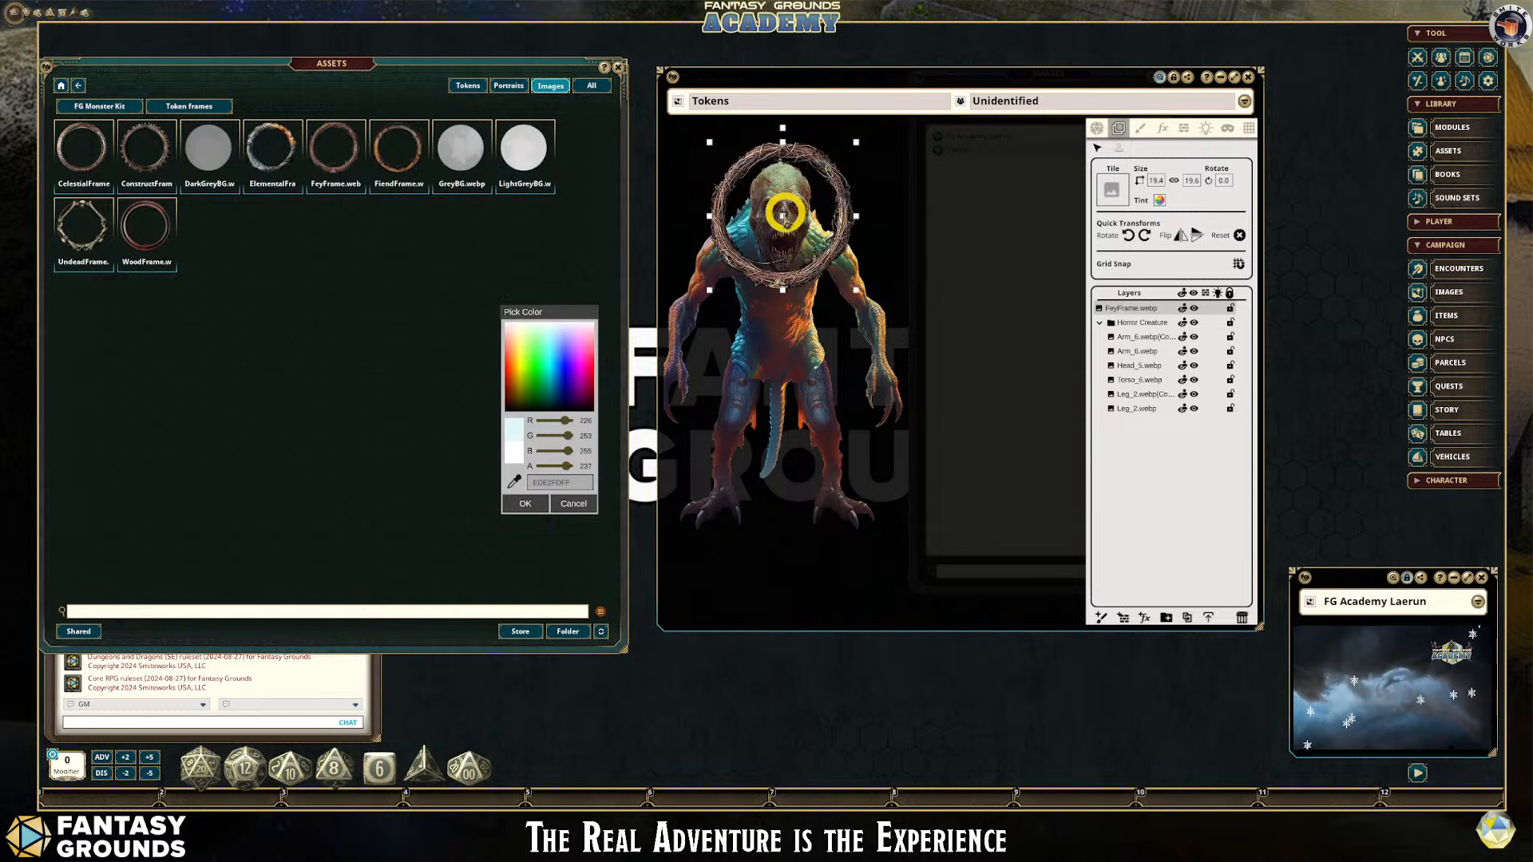
pyautogui.moveTo(770, 213); pyautogui.dragTo(765, 342)
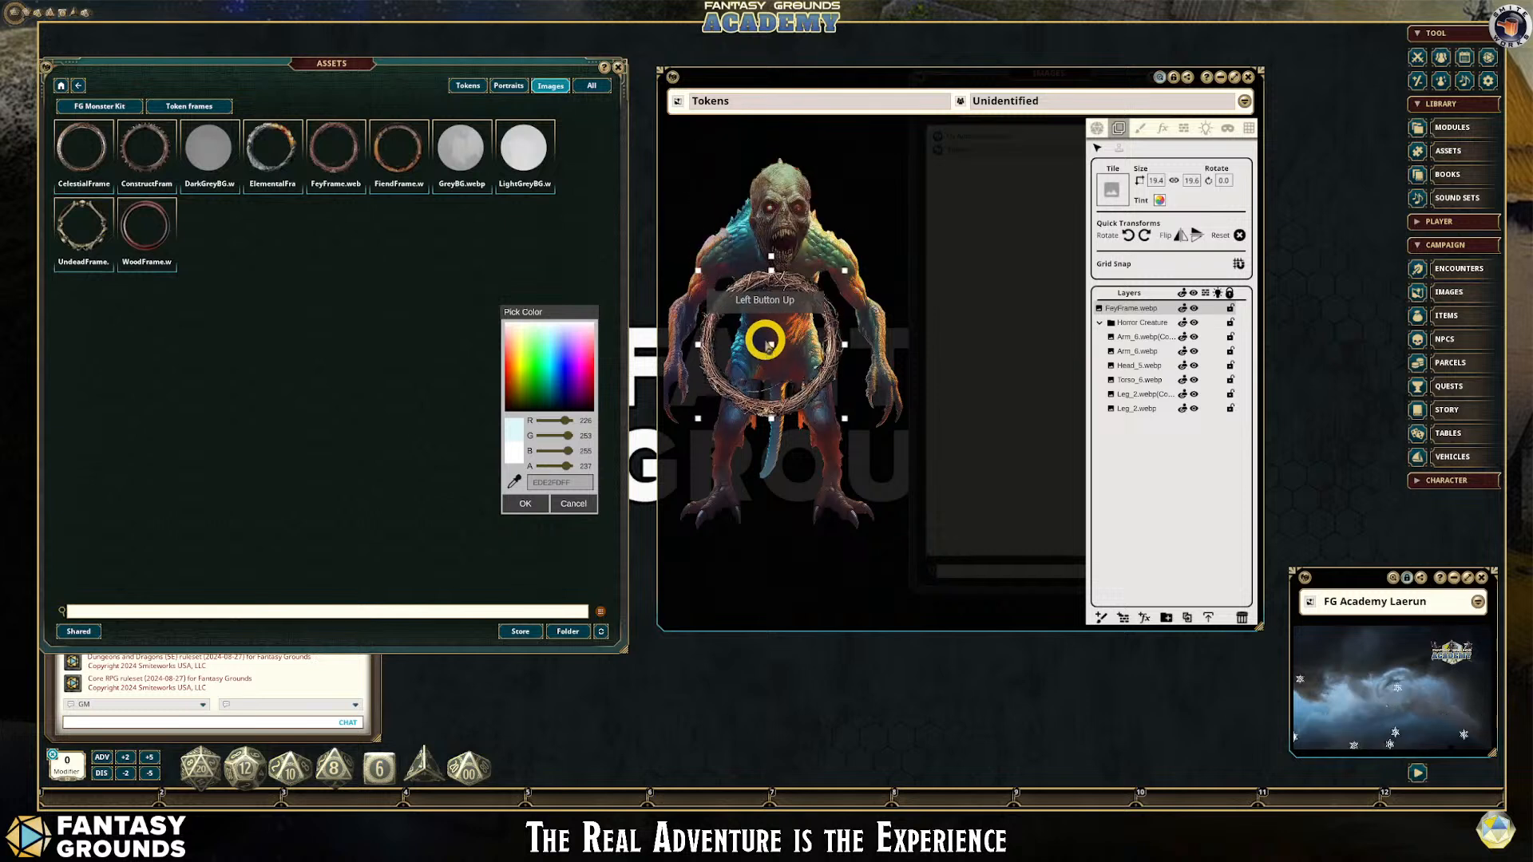
pyautogui.press('Delete')
# Check the whole creature in the image and preview the FiendFrame token frame again
pyautogui.scroll(-3, 794, 397)
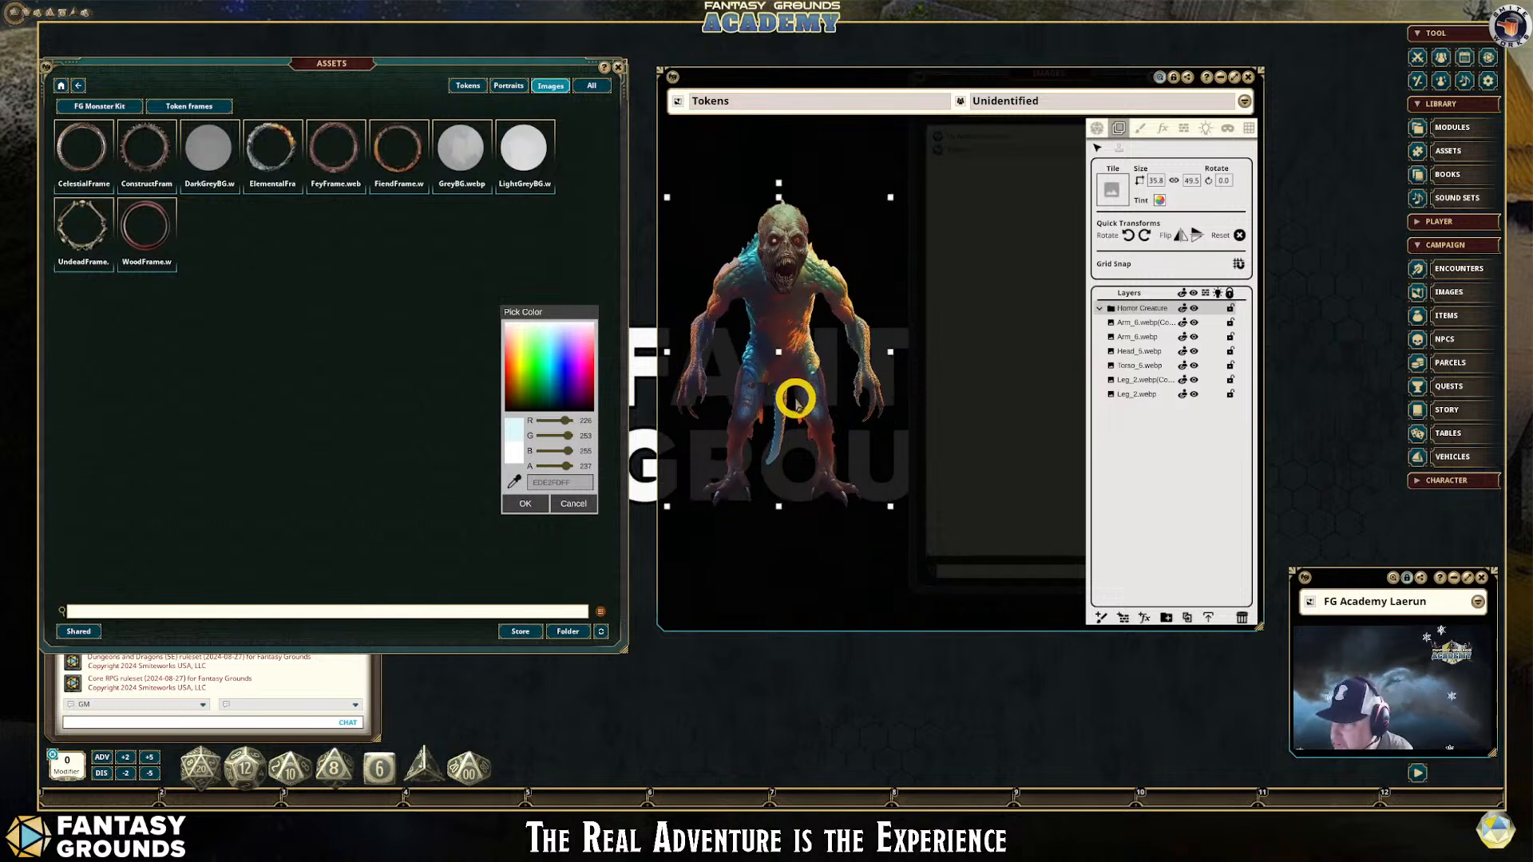
pyautogui.scroll(3, 794, 397)
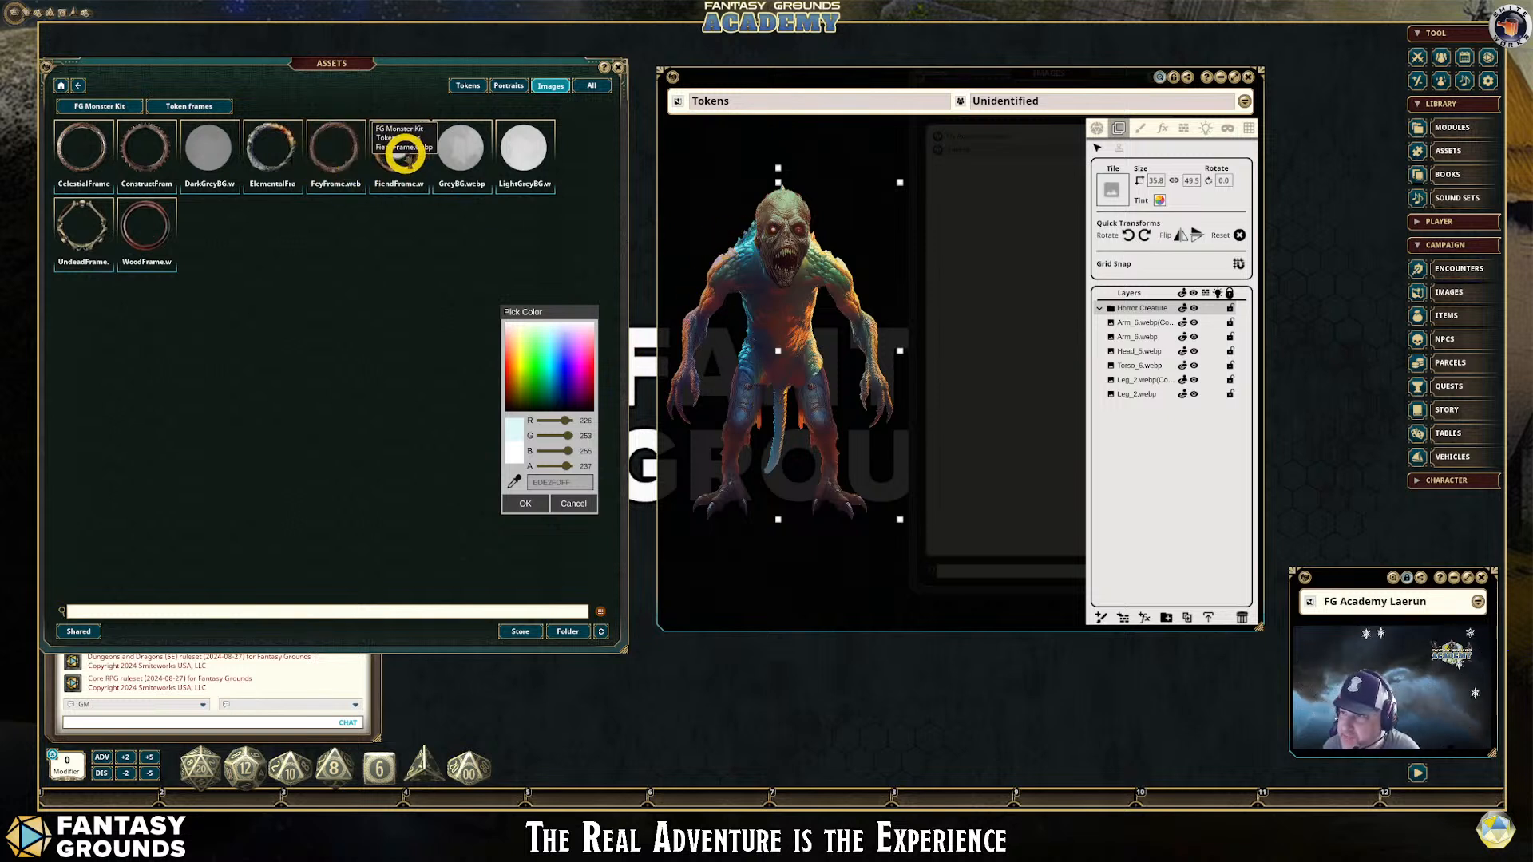
pyautogui.click(405, 154)
pyautogui.click(905, 265)
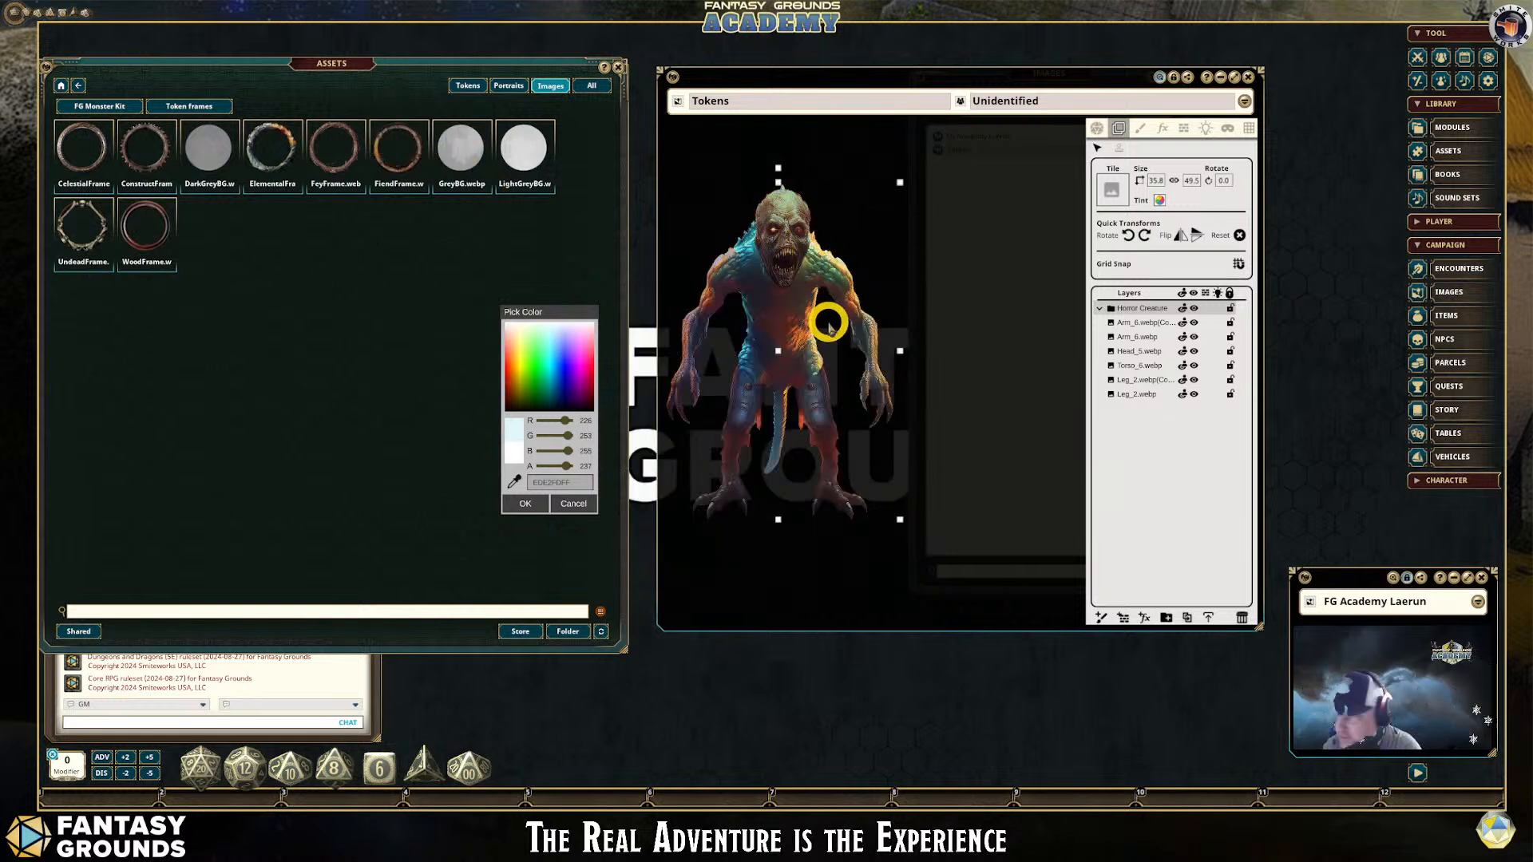
# Collapse the Horror Creature layer group and check the whole creature in the image
pyautogui.click(1100, 310)
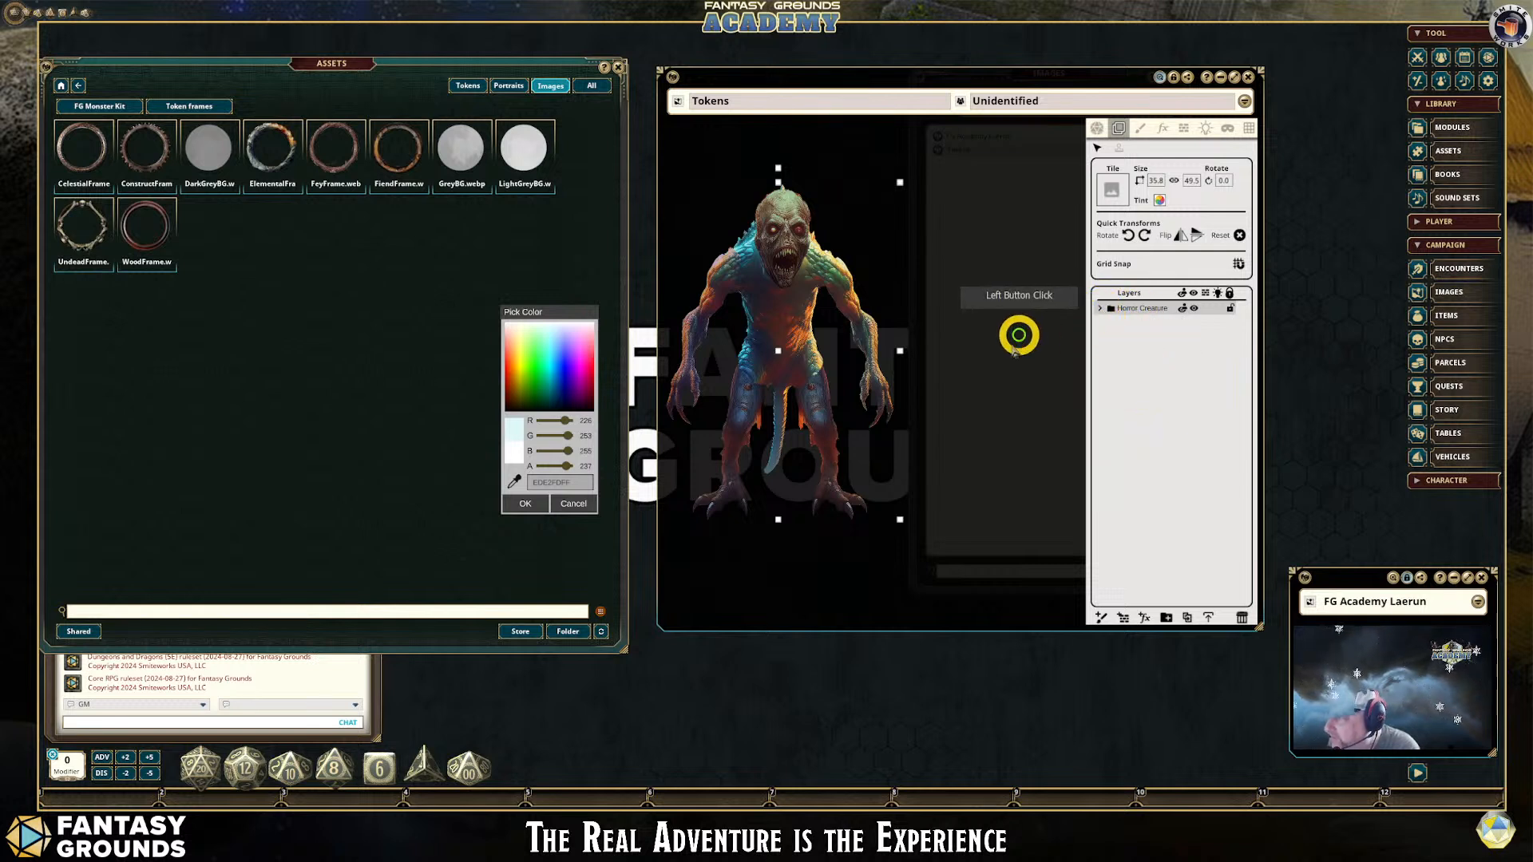
pyautogui.scroll(2, 802, 393)
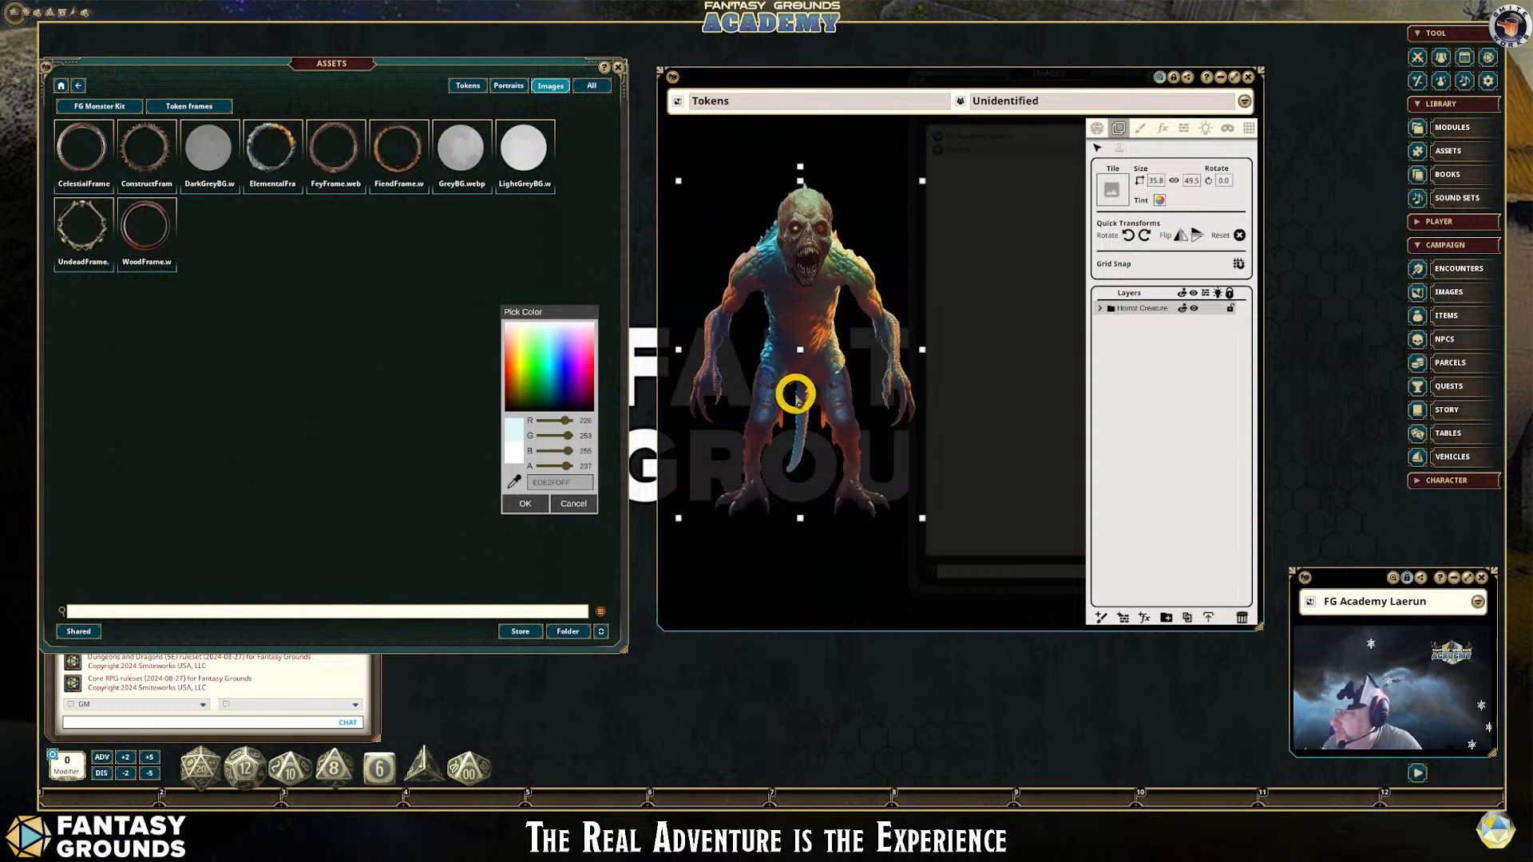
pyautogui.scroll(2, 791, 388)
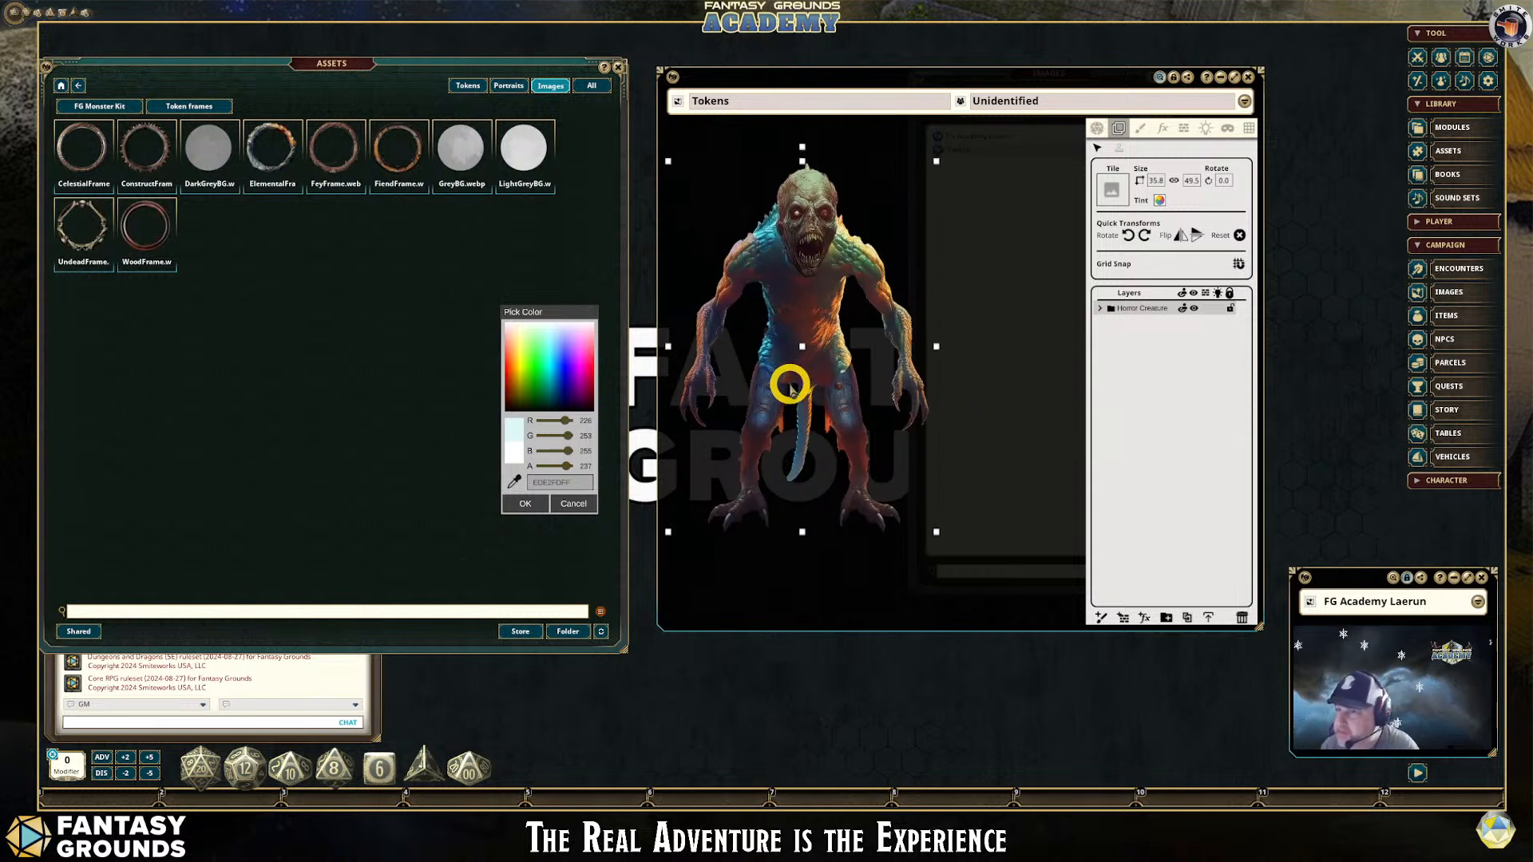
pyautogui.scroll(-2, 792, 396)
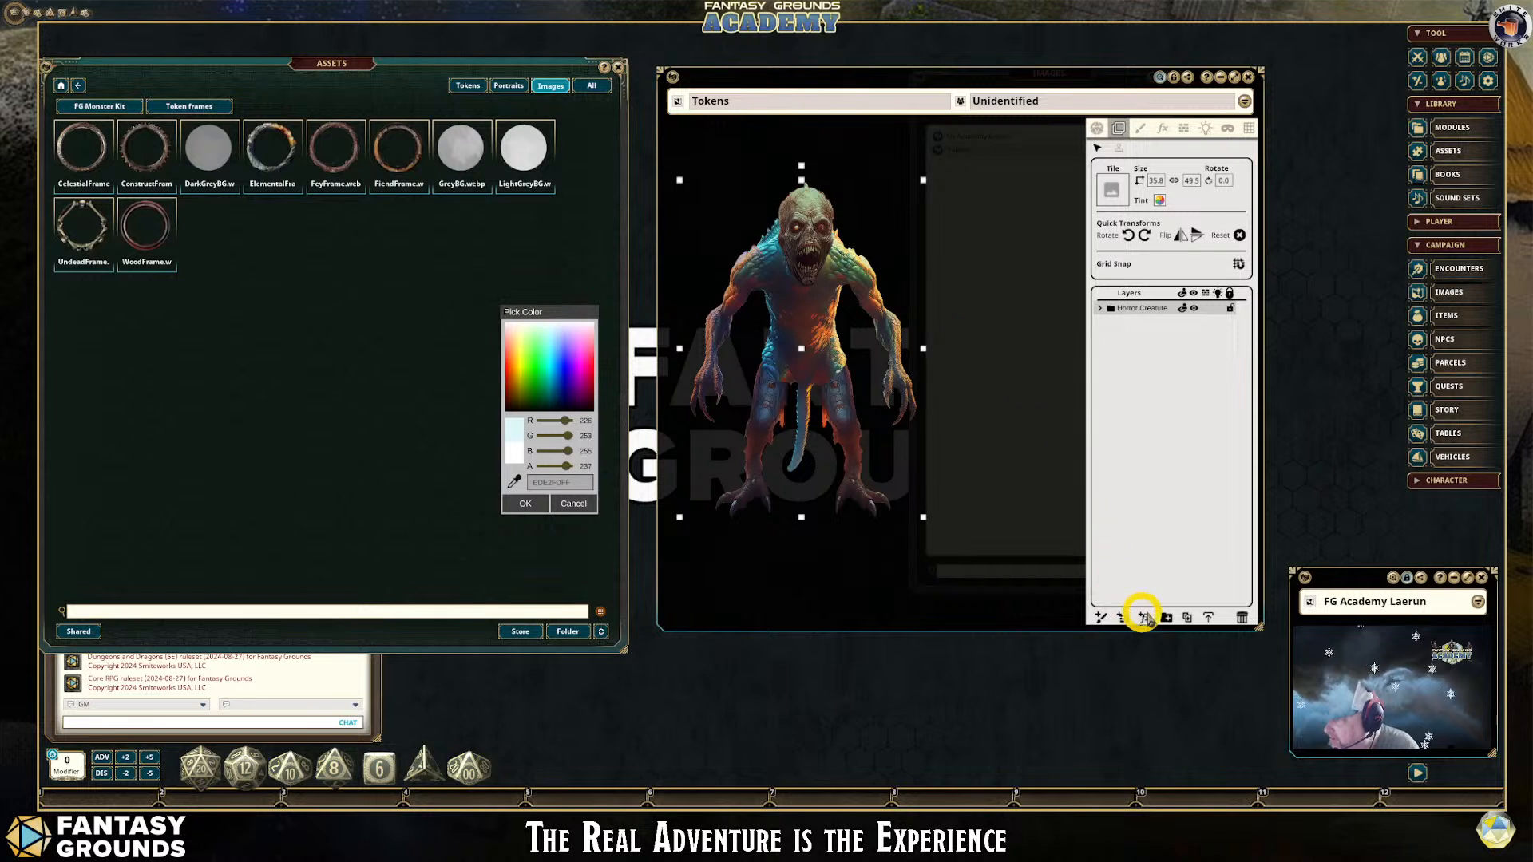
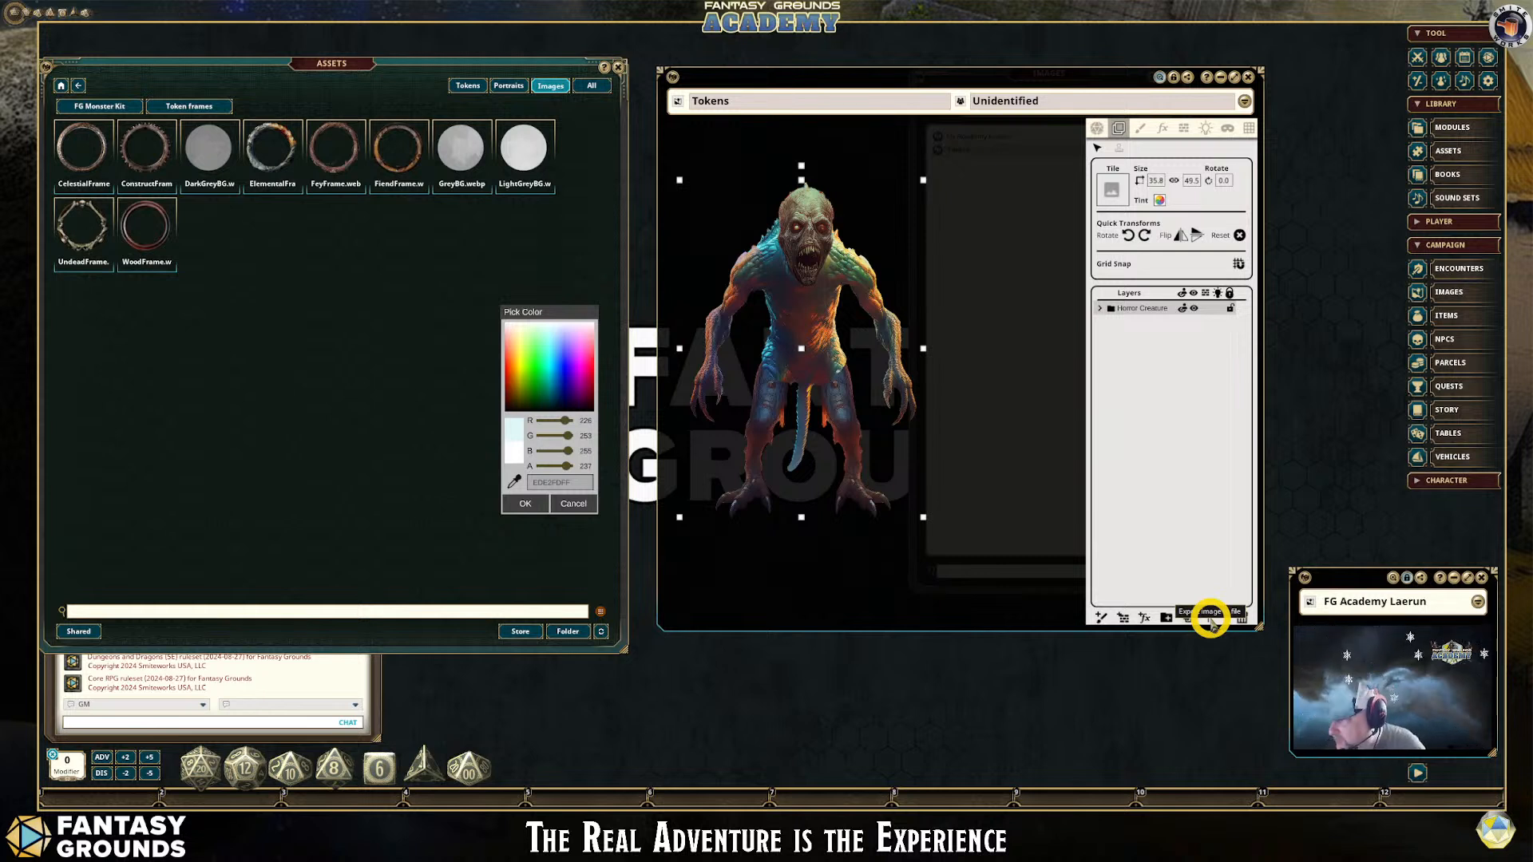
# Export the image to the campaign's images folder as a PNG file named Horror_Creature
pyautogui.click(1210, 619)
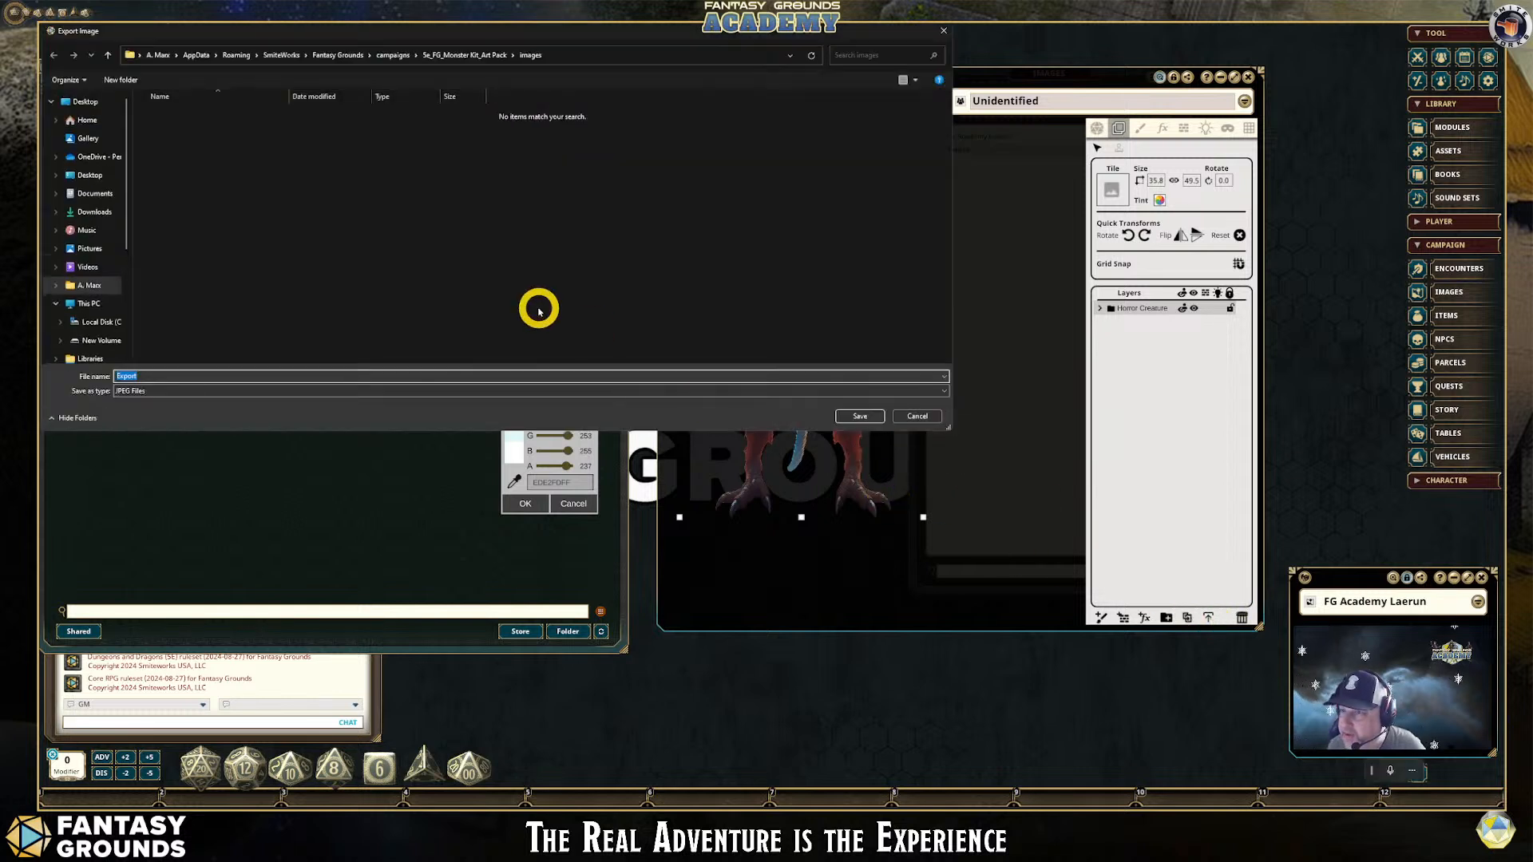
pyautogui.click(224, 376)
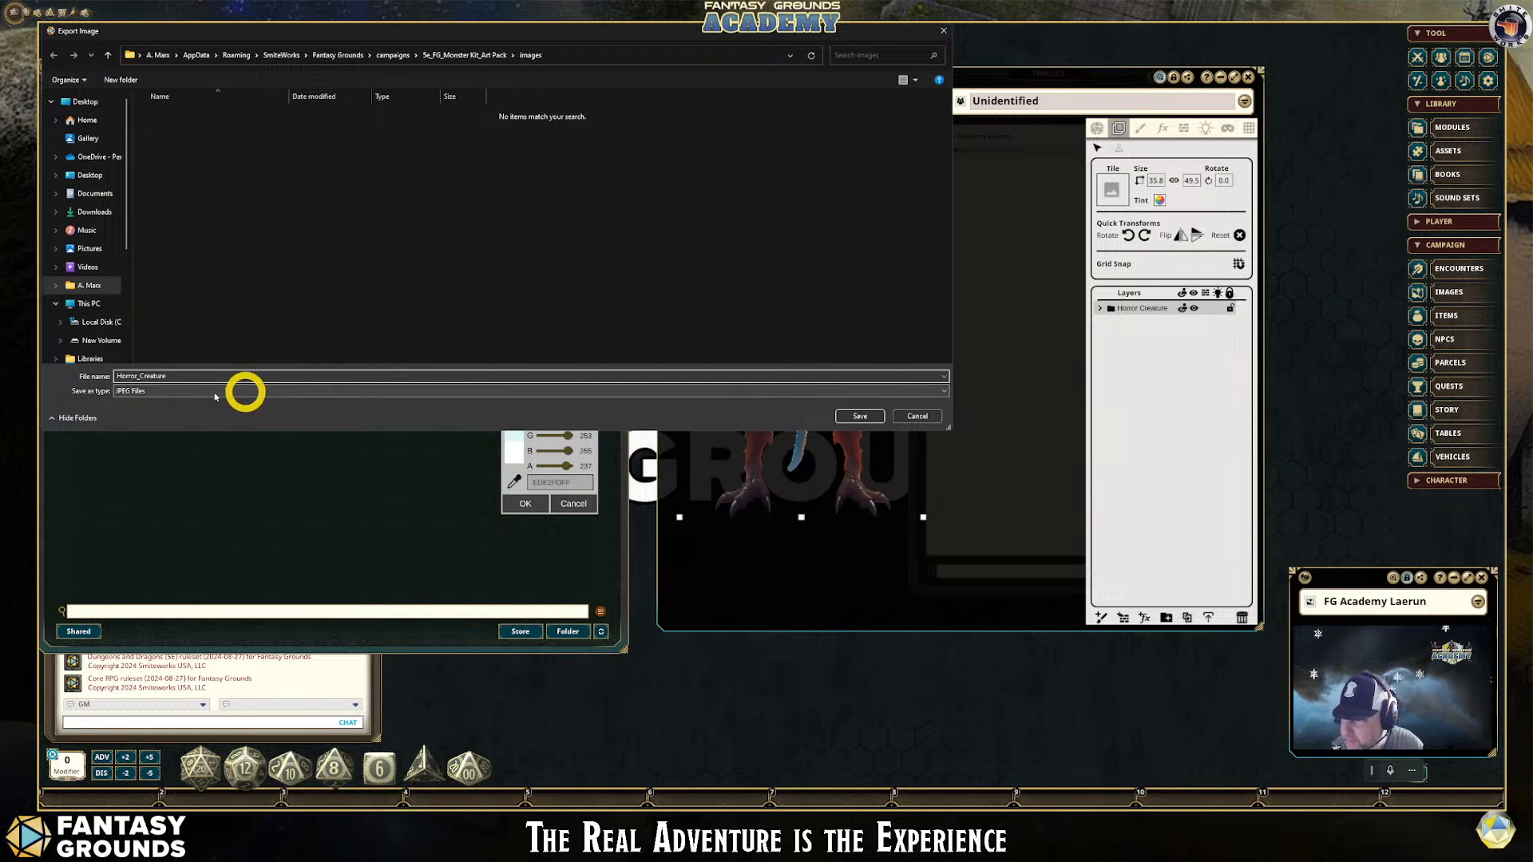
pyautogui.click(941, 391)
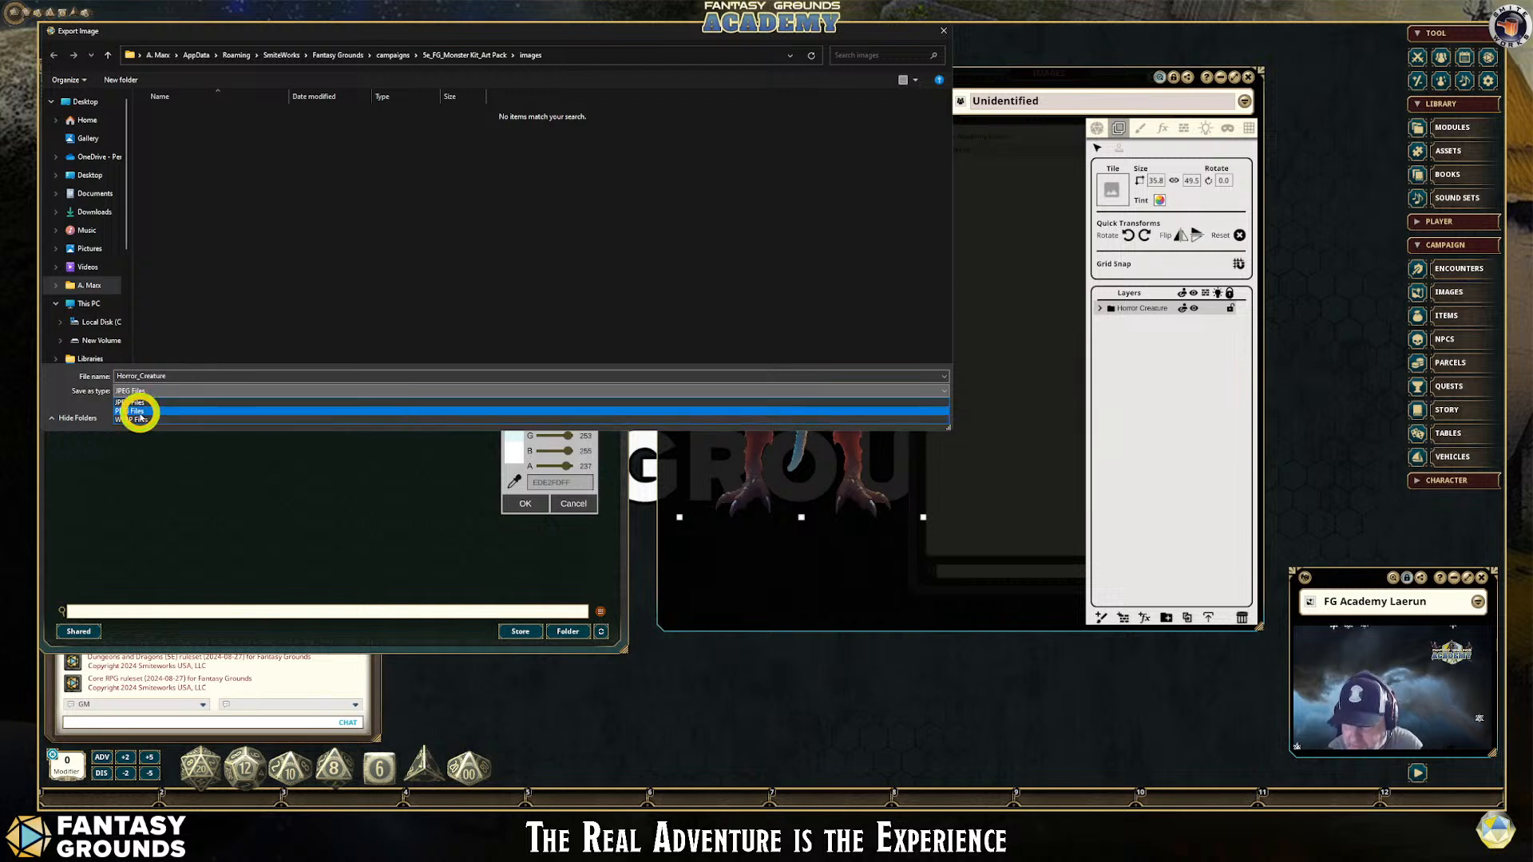
pyautogui.click(137, 410)
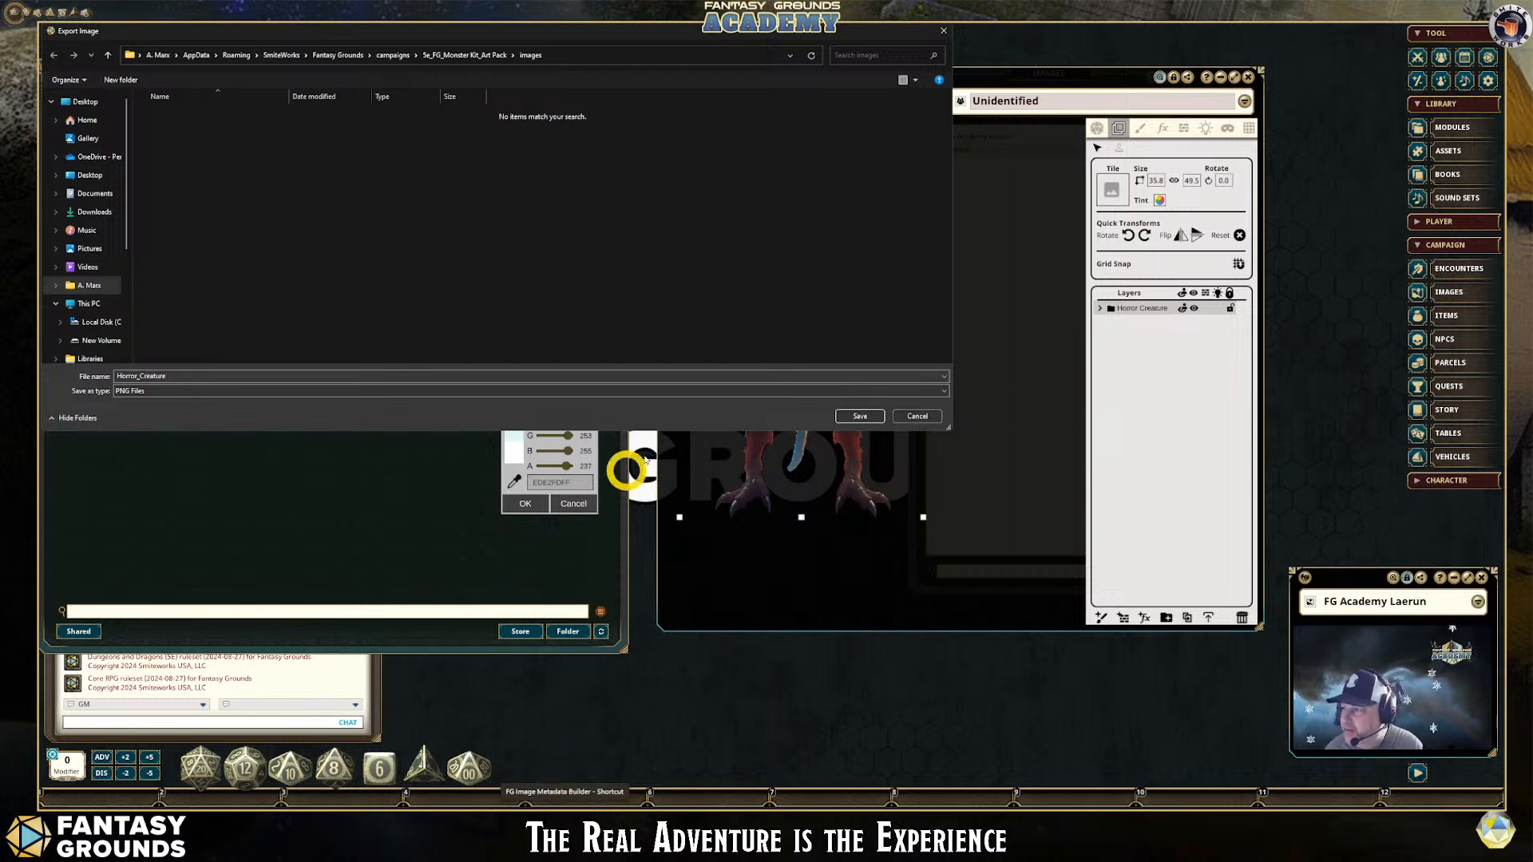
pyautogui.click(861, 419)
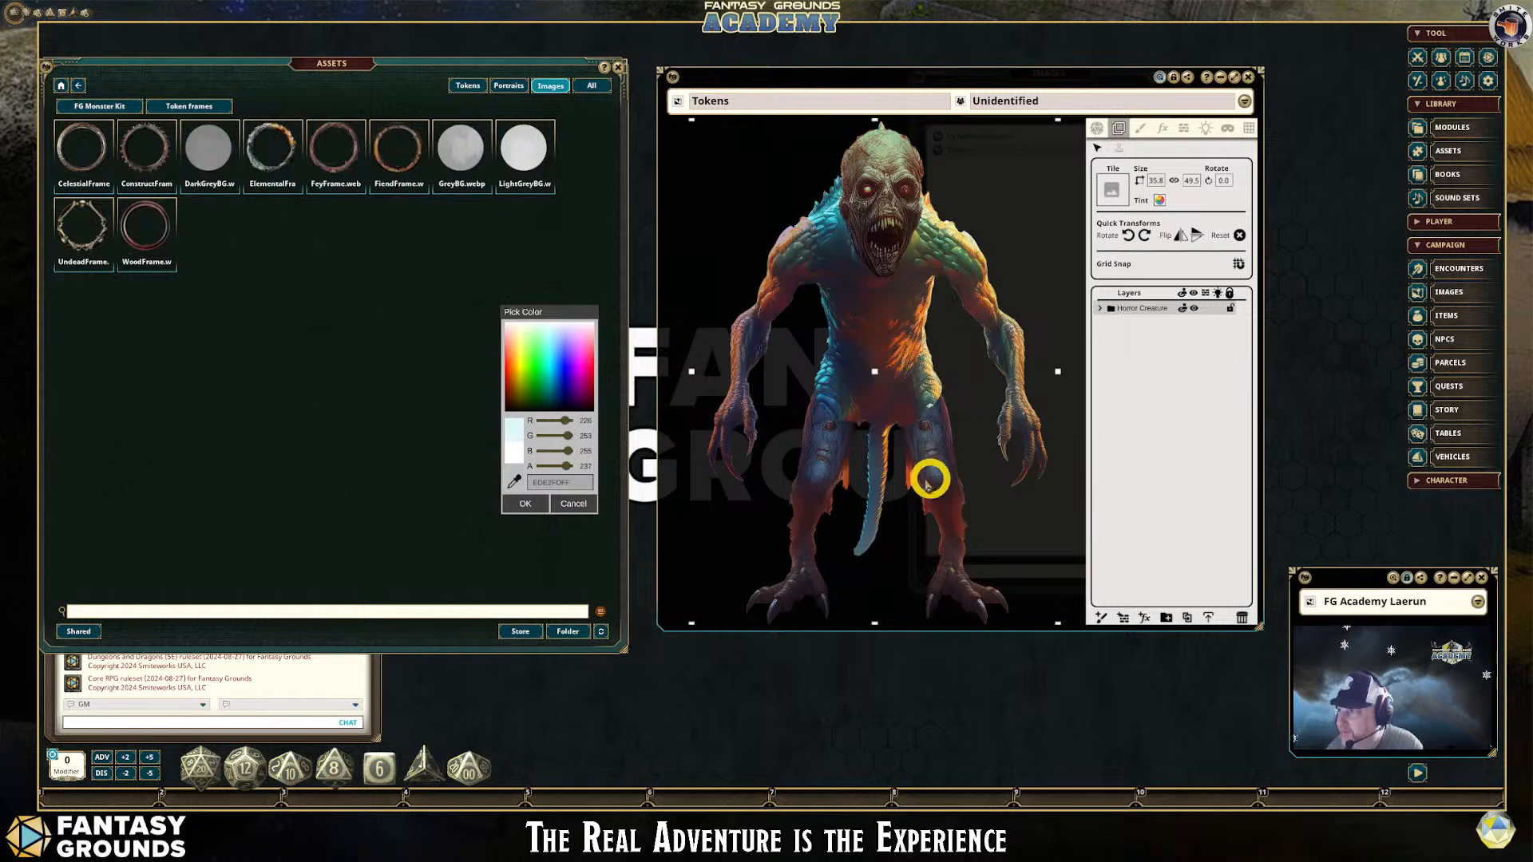
# Close the Tokens image and open the FG Image Metadata Builder
pyautogui.moveTo(871, 71); pyautogui.dragTo(853, 202)
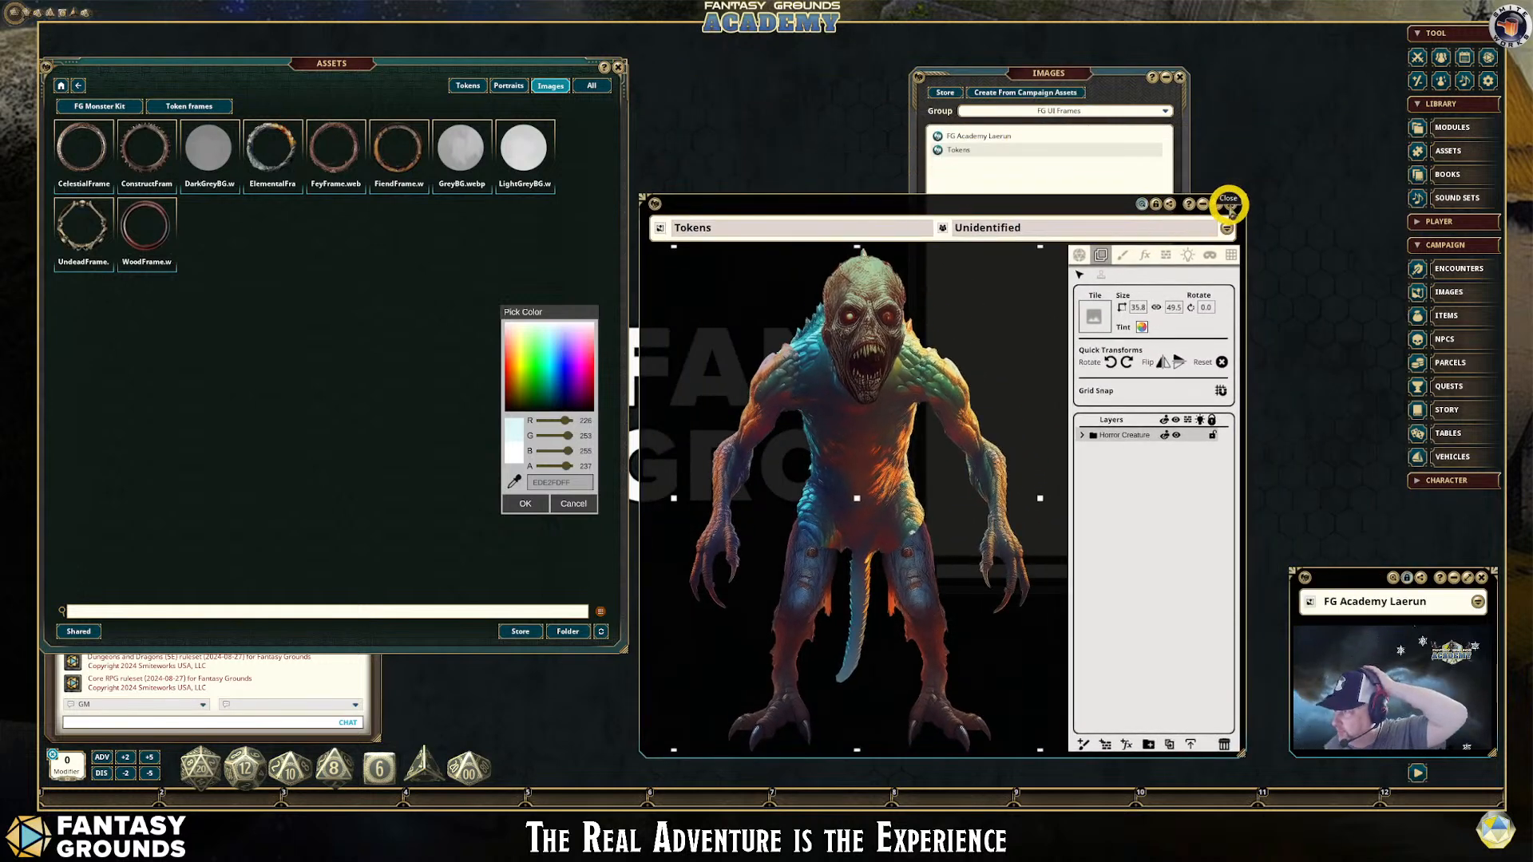
pyautogui.click(1231, 209)
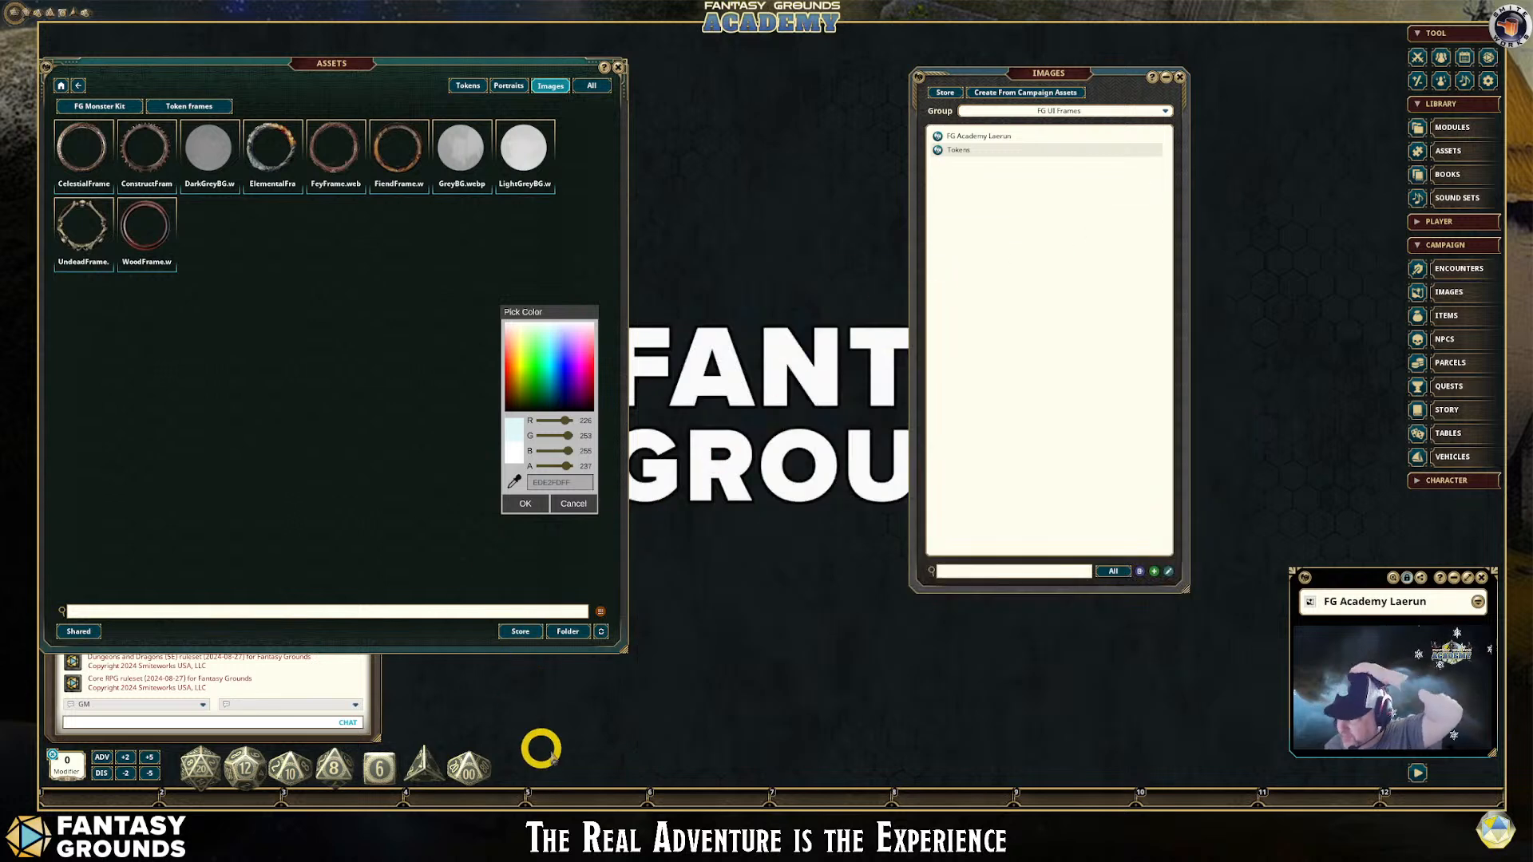
pyautogui.click(569, 826)
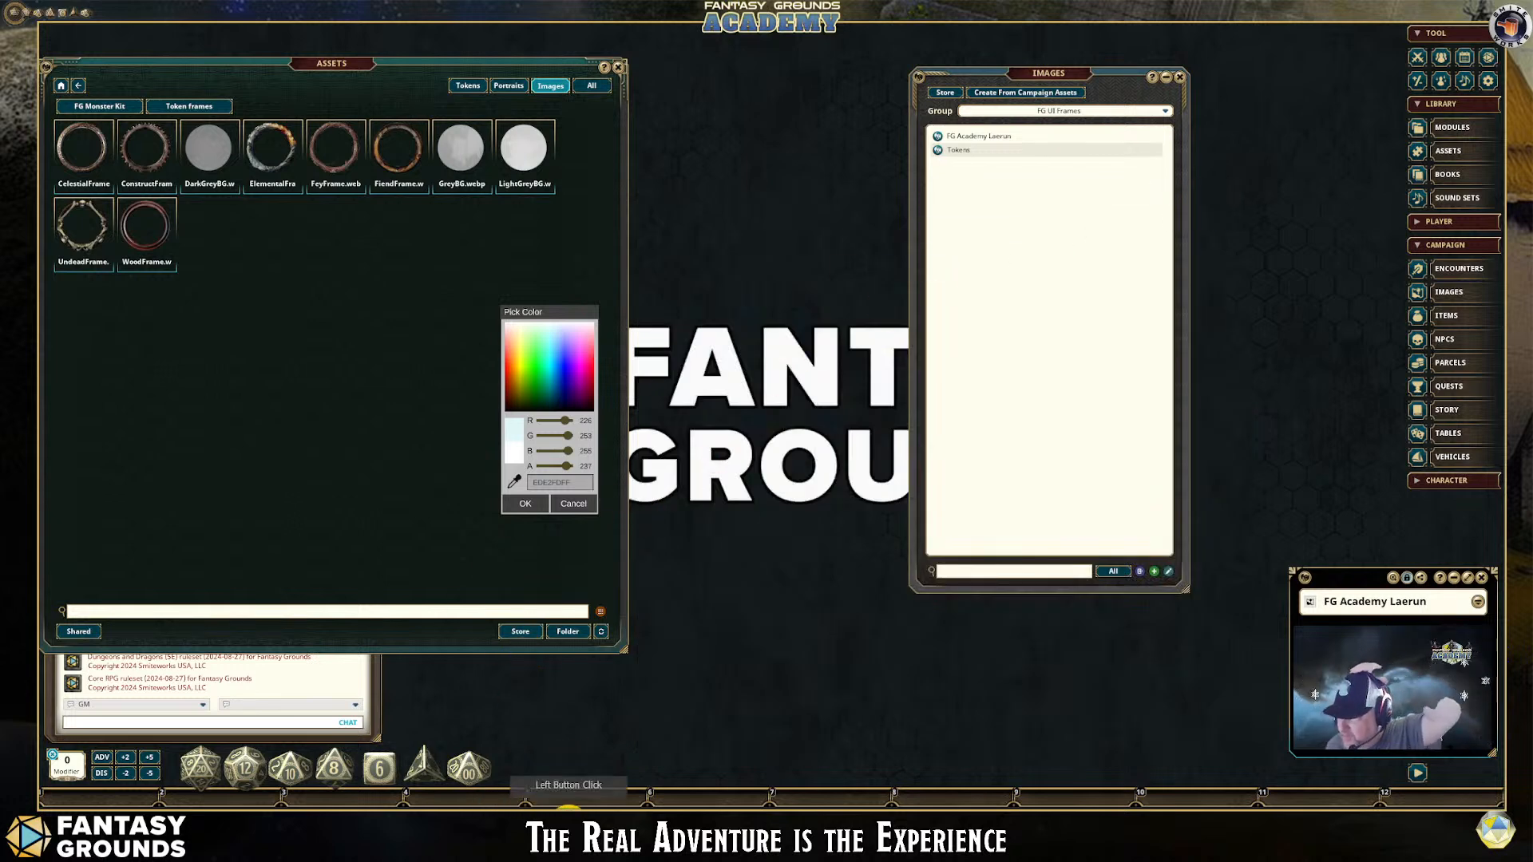
pyautogui.click(652, 636)
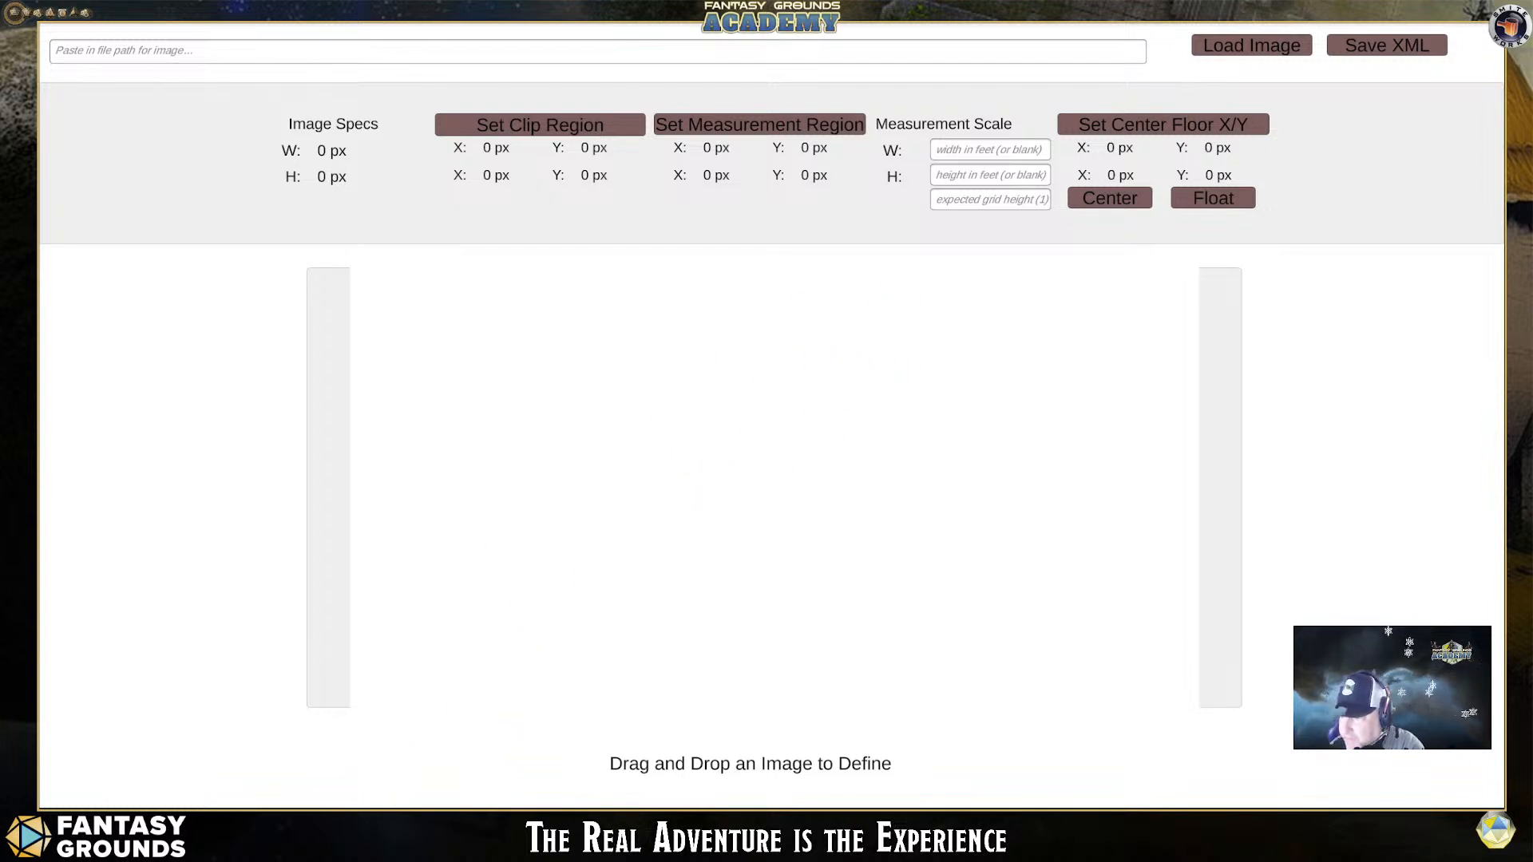
# Look at the Downloads folder in File Explorer, minimize it and switch back to Fantasy Grounds
pyautogui.click(336, 800)
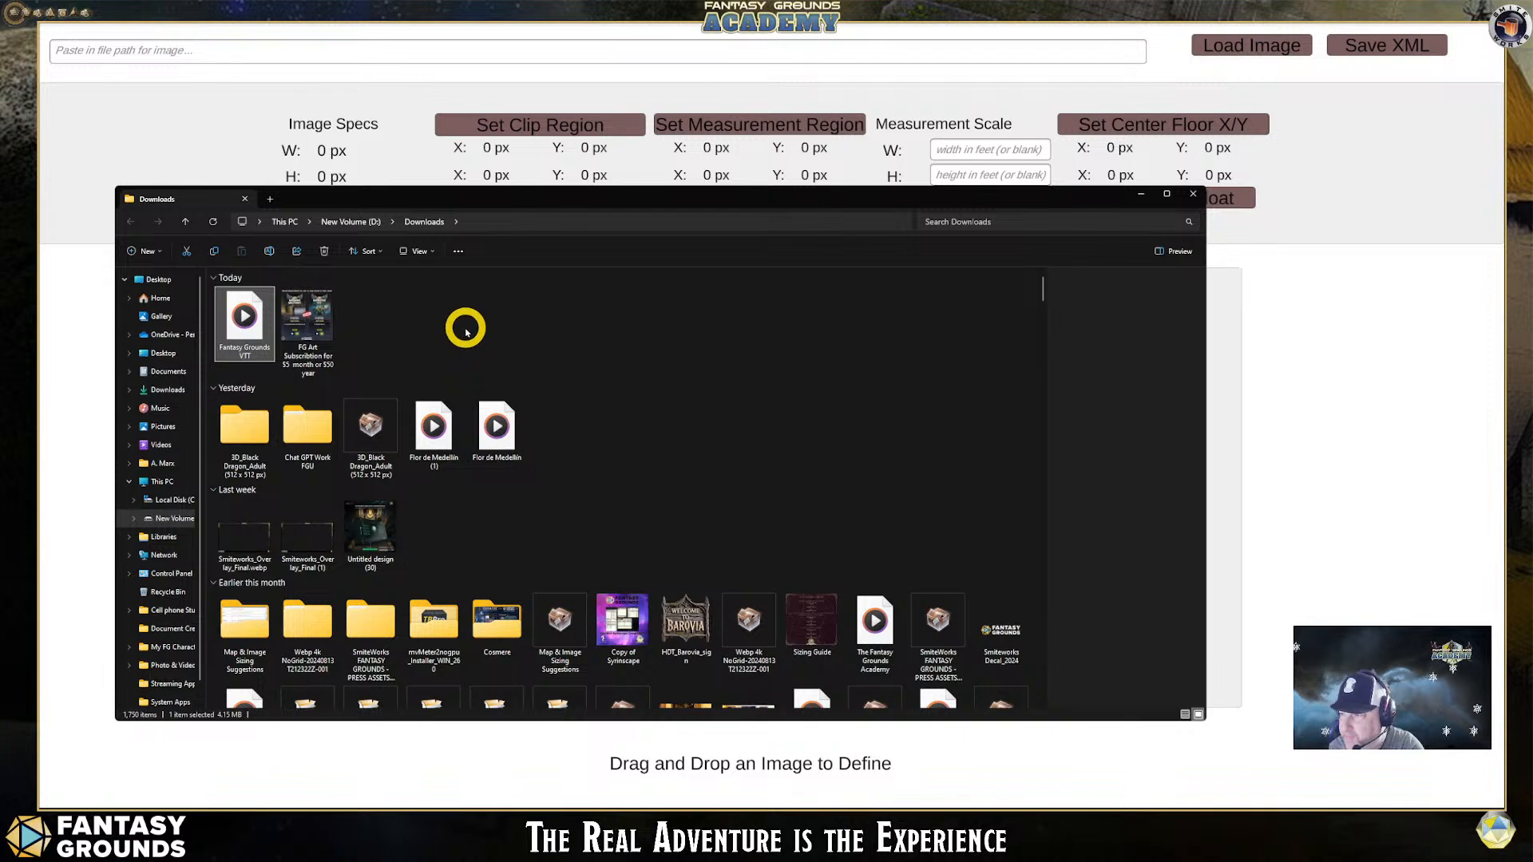
pyautogui.click(1141, 195)
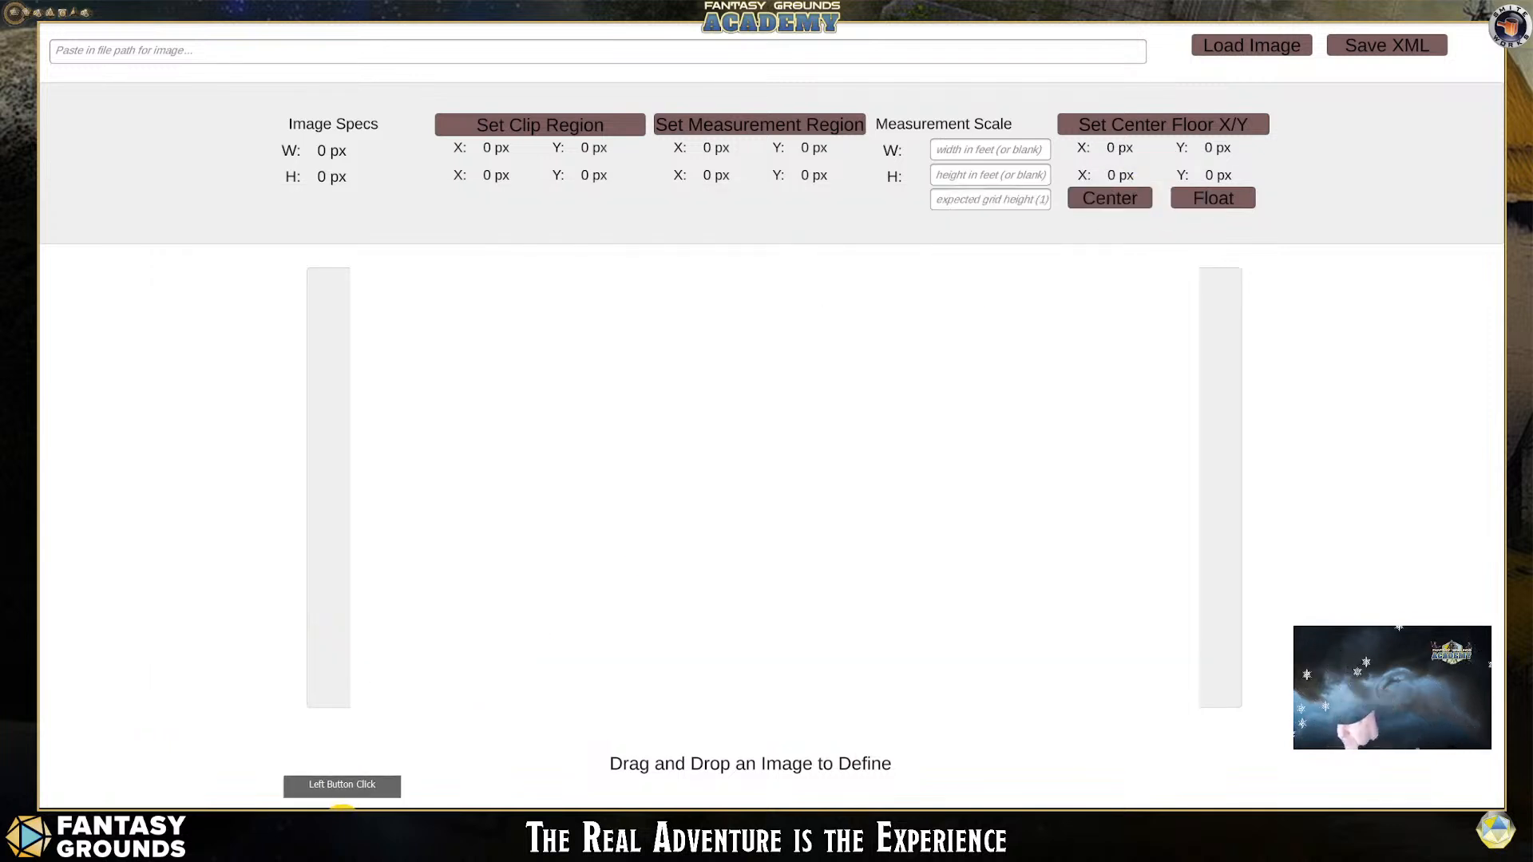
pyautogui.moveTo(254, 808)
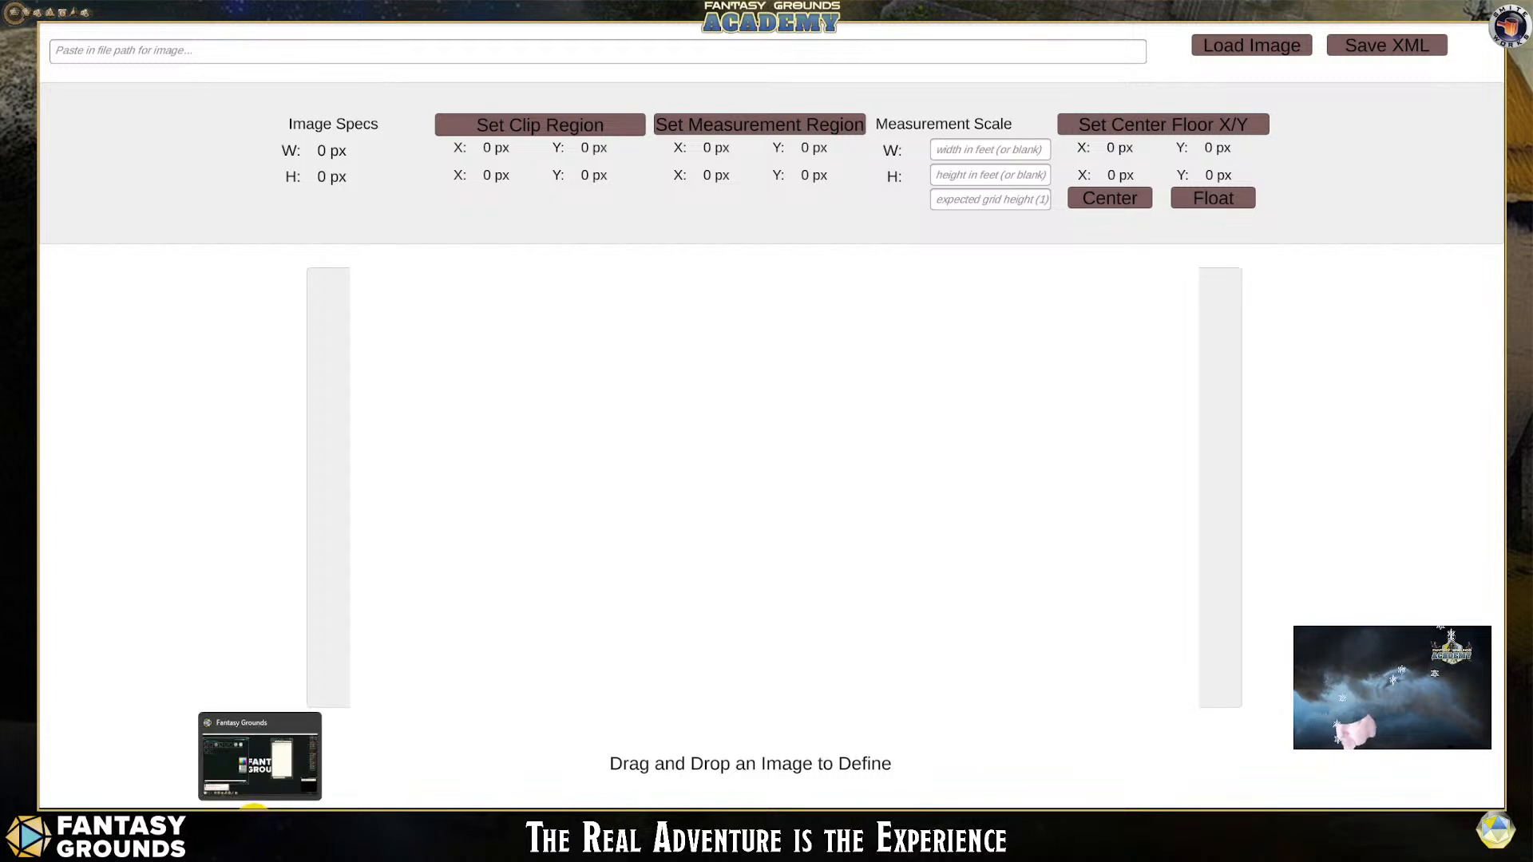
pyautogui.click(270, 799)
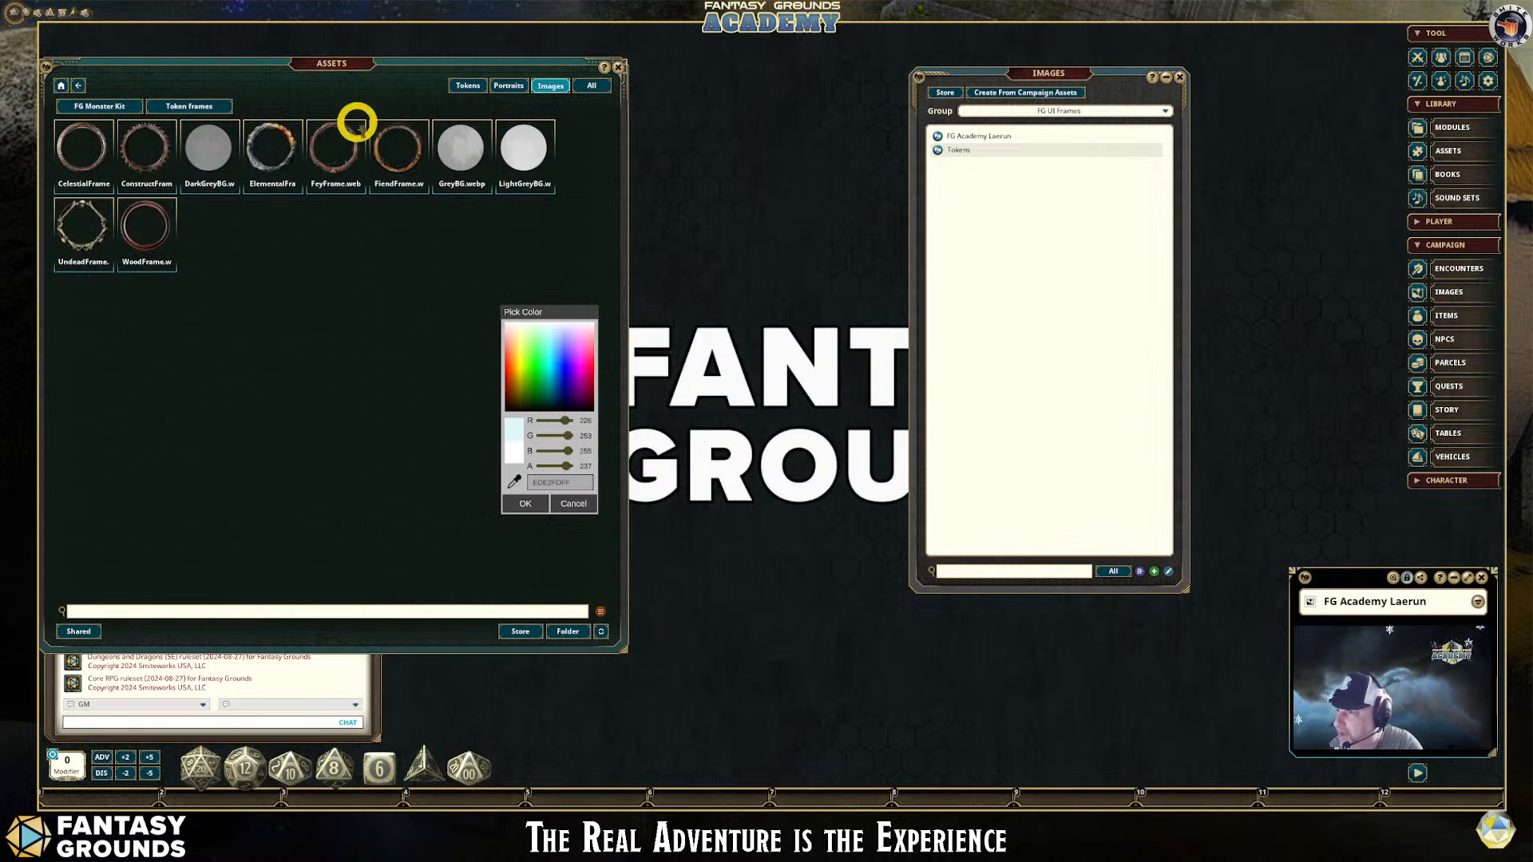
# Refresh the folder assets and preview the exported Horror_Creature image among the Campaign image assets
pyautogui.click(600, 632)
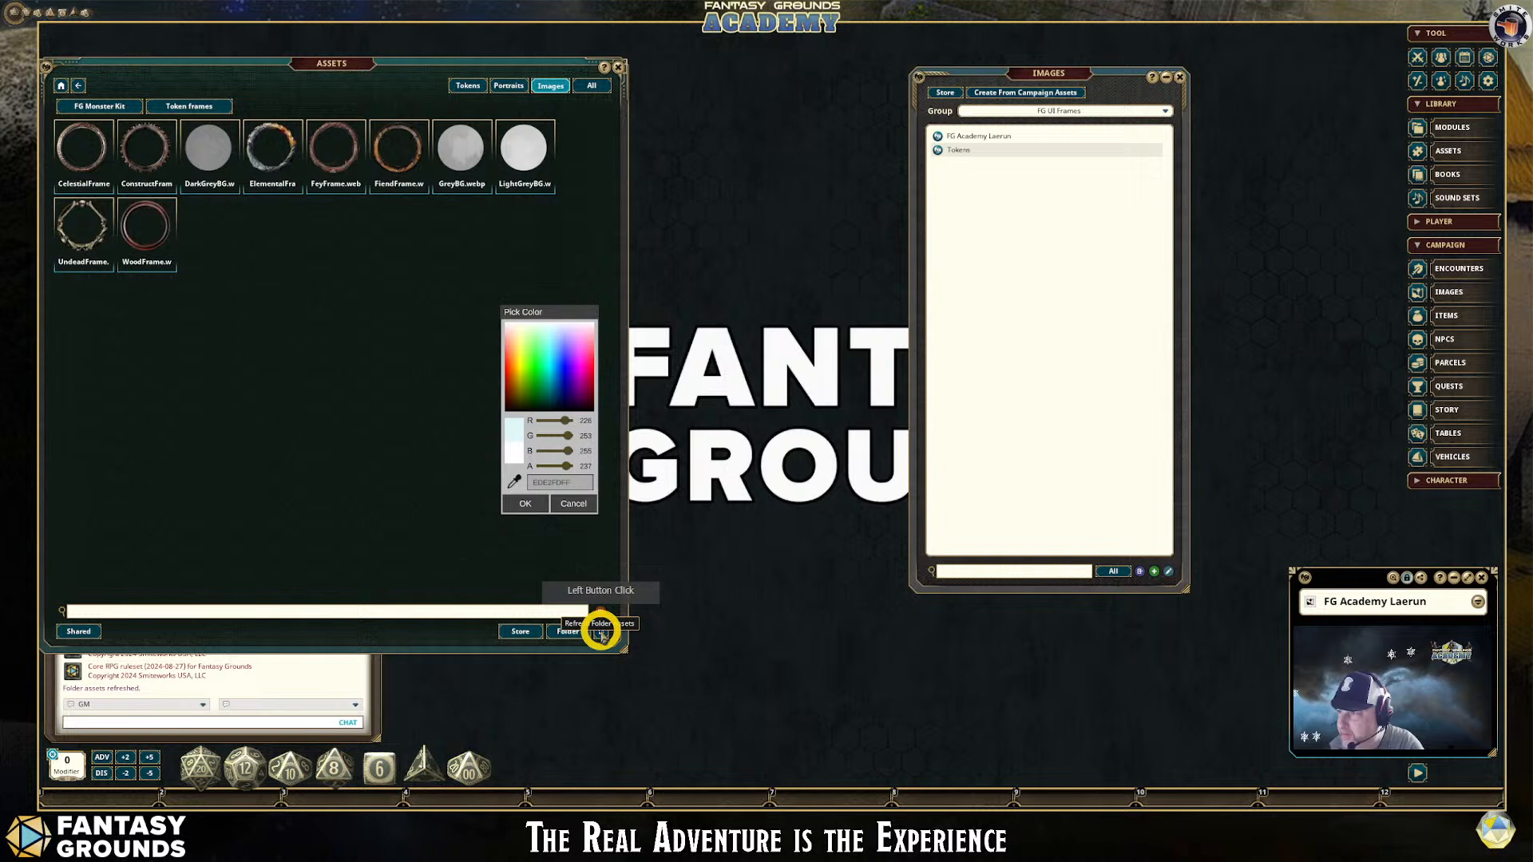
pyautogui.click(80, 86)
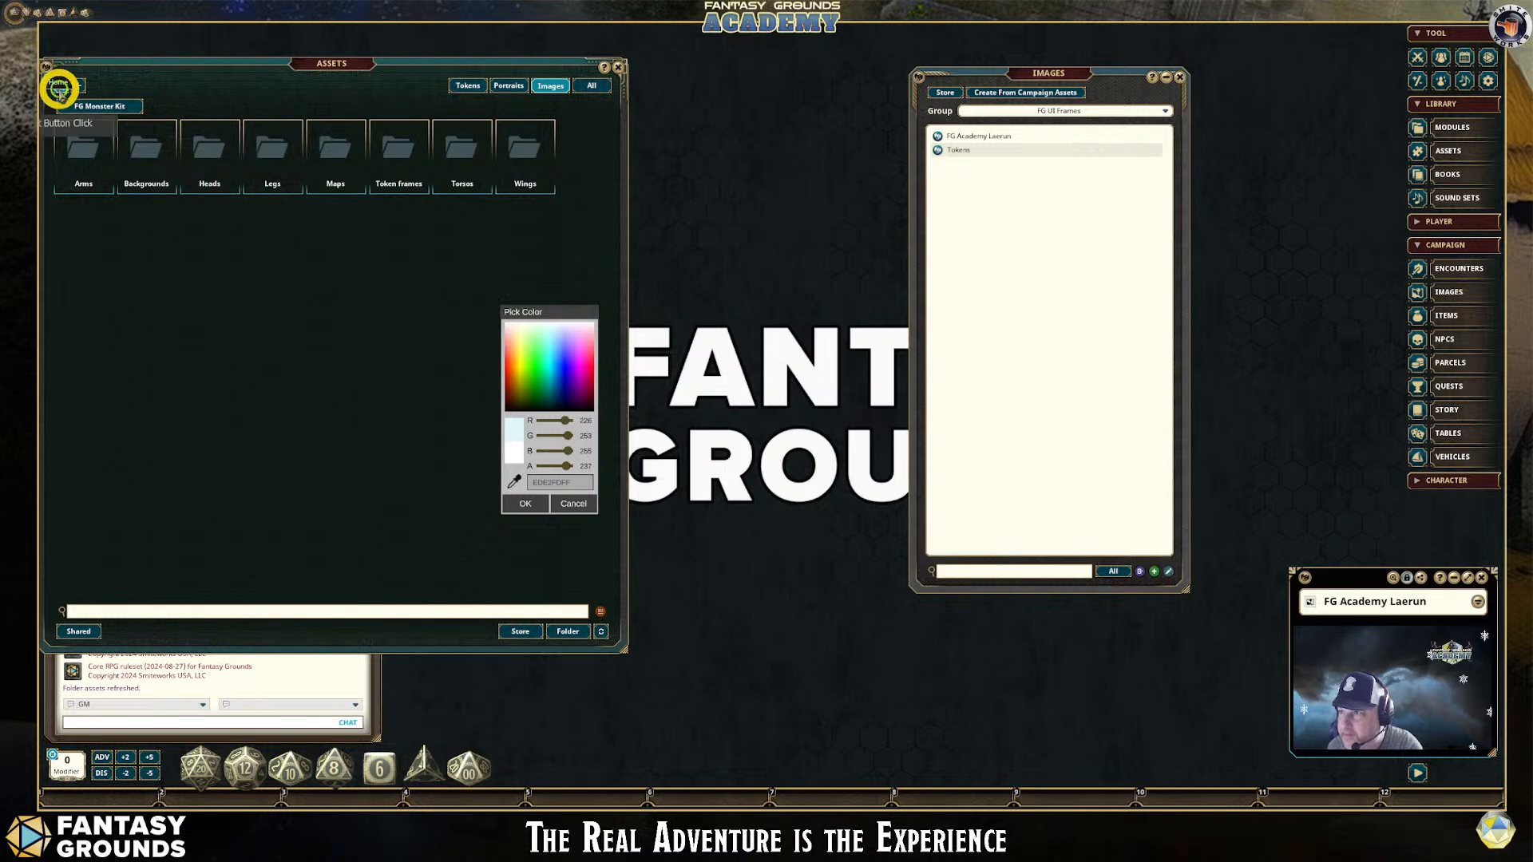
pyautogui.click(60, 88)
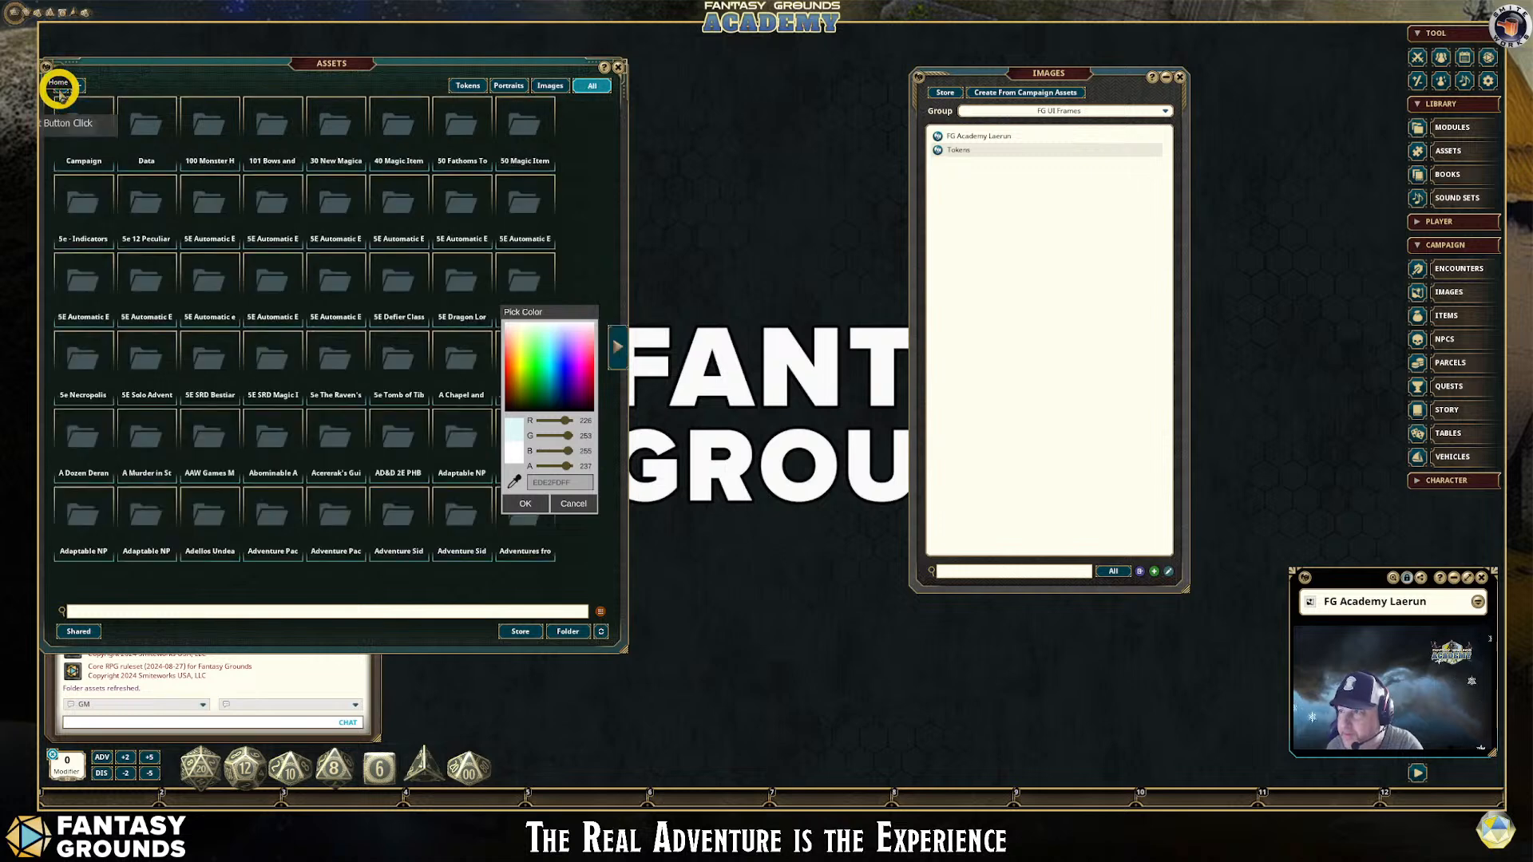
pyautogui.click(551, 87)
pyautogui.click(80, 131)
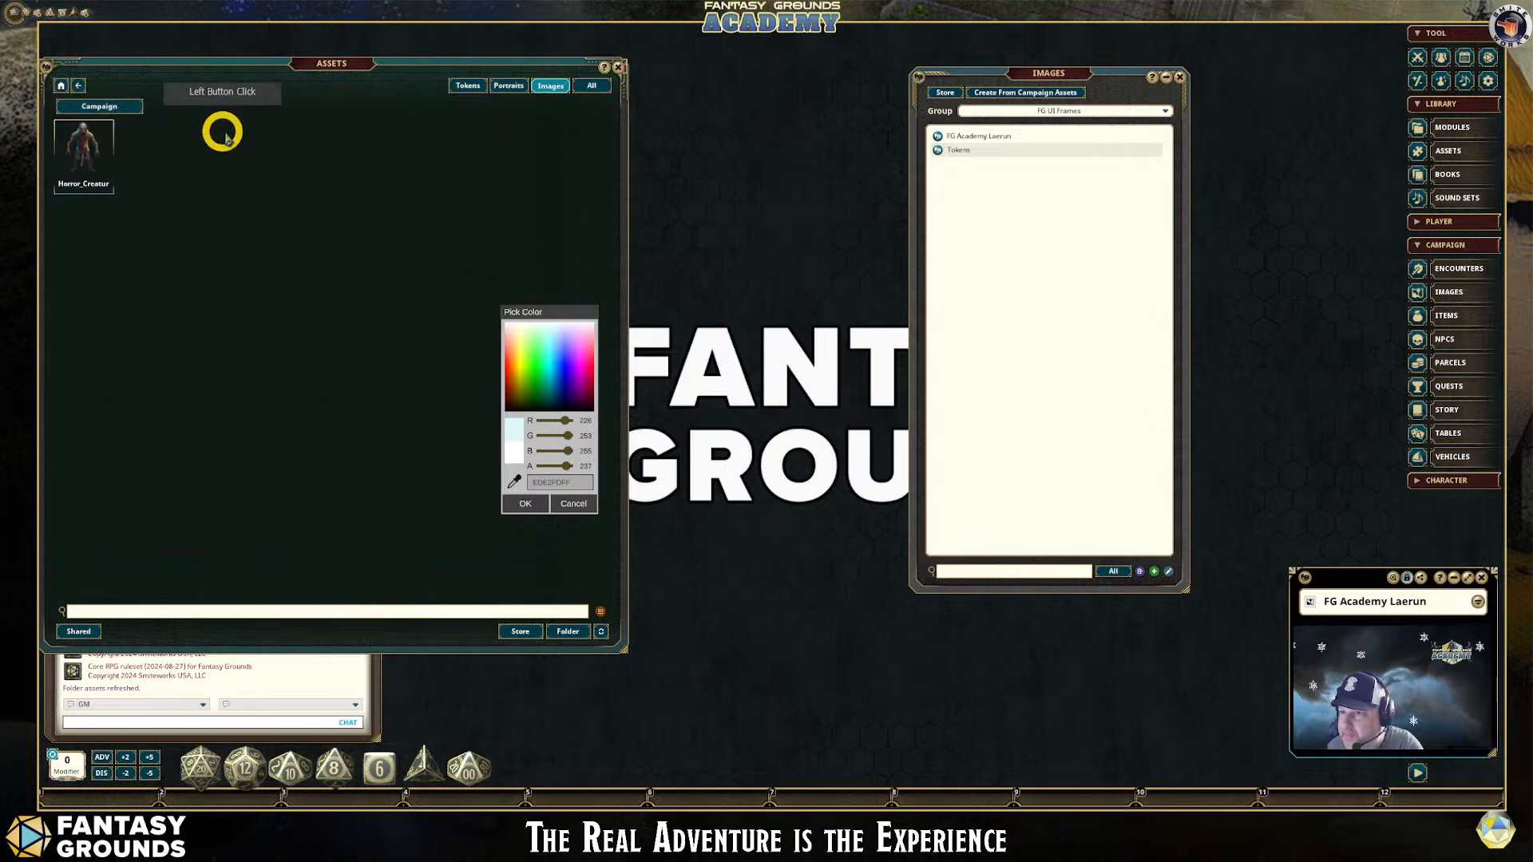
pyautogui.click(85, 150)
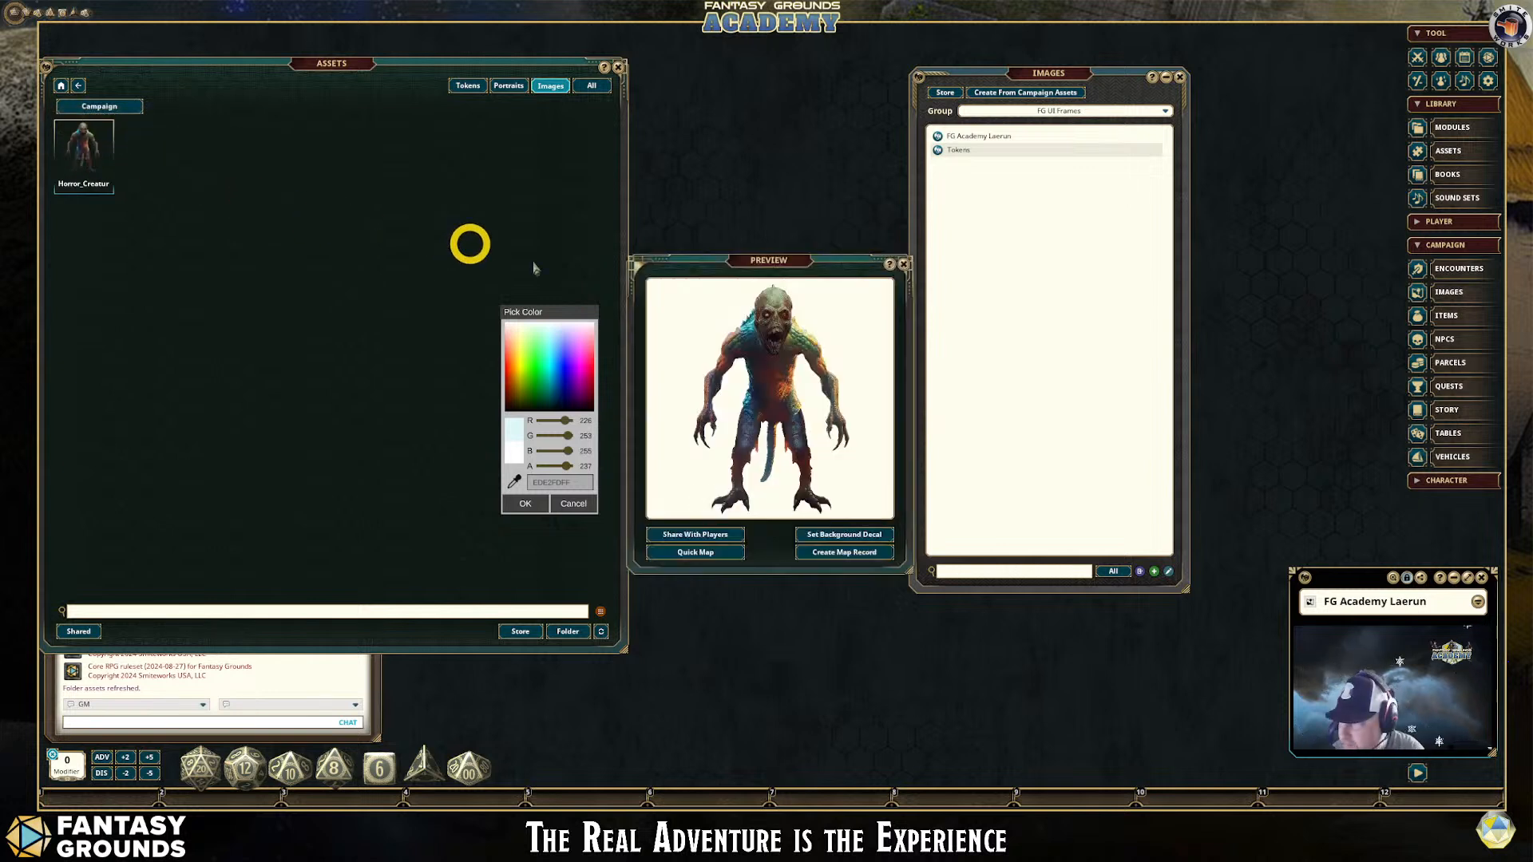
pyautogui.click(903, 265)
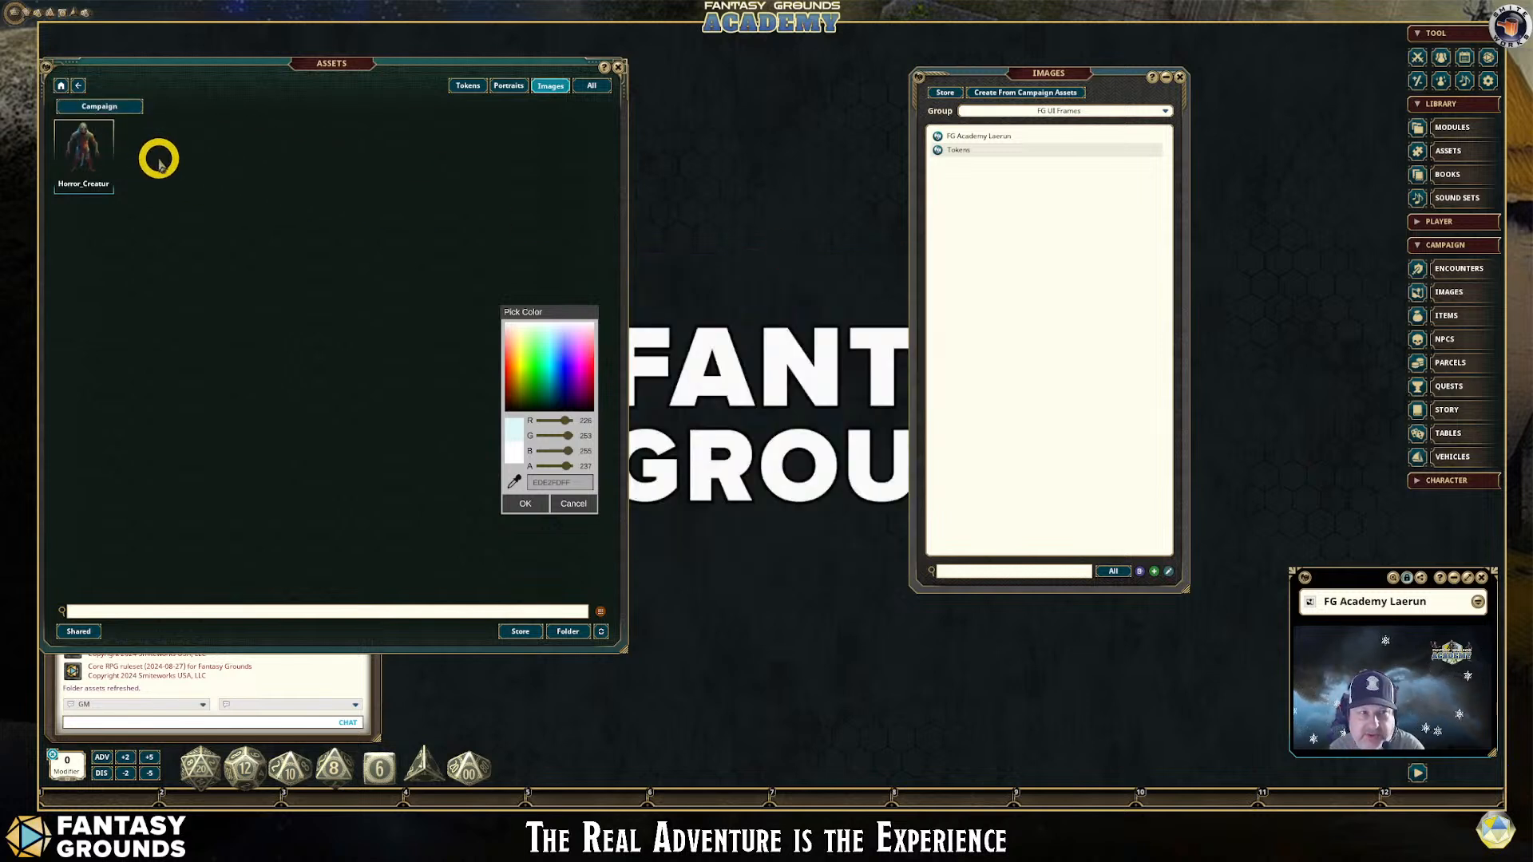
# Open the campaign's images folder in File Explorer and delete the Horror_Creature.xml file
pyautogui.click(564, 632)
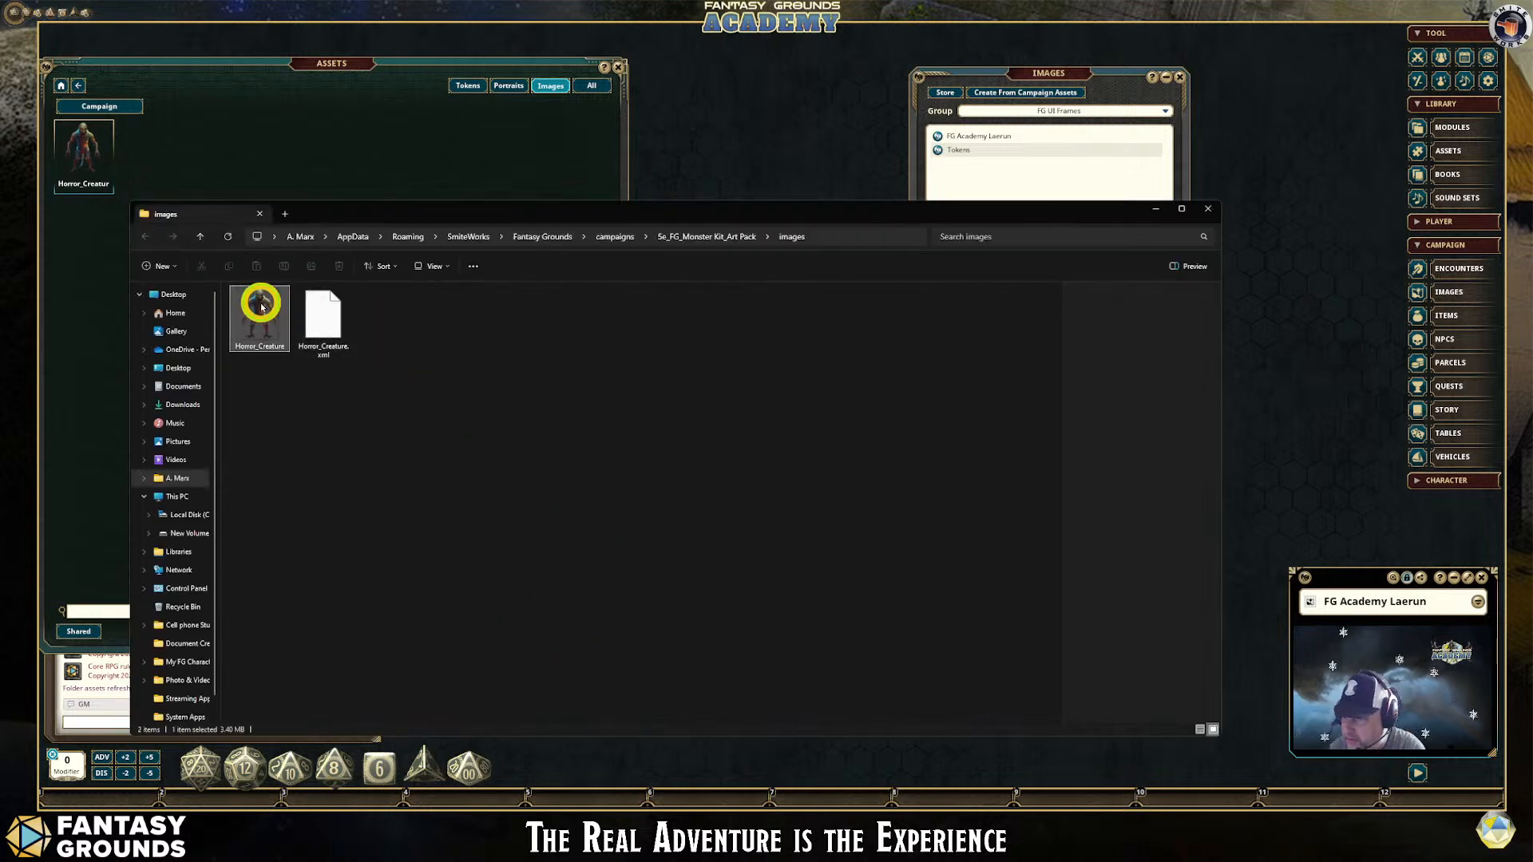
pyautogui.click(328, 331)
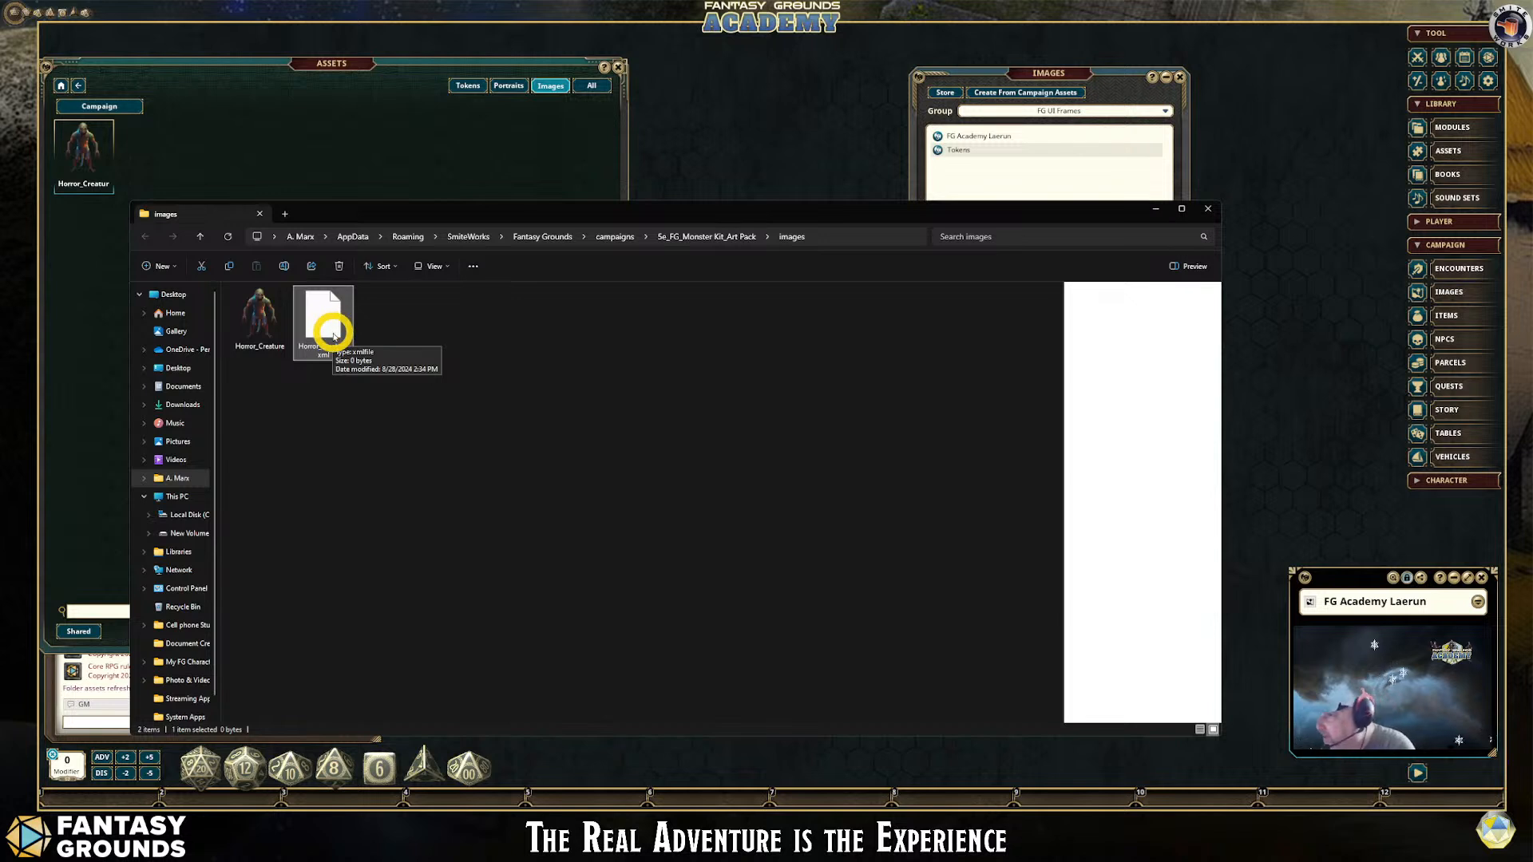
pyautogui.click(257, 315)
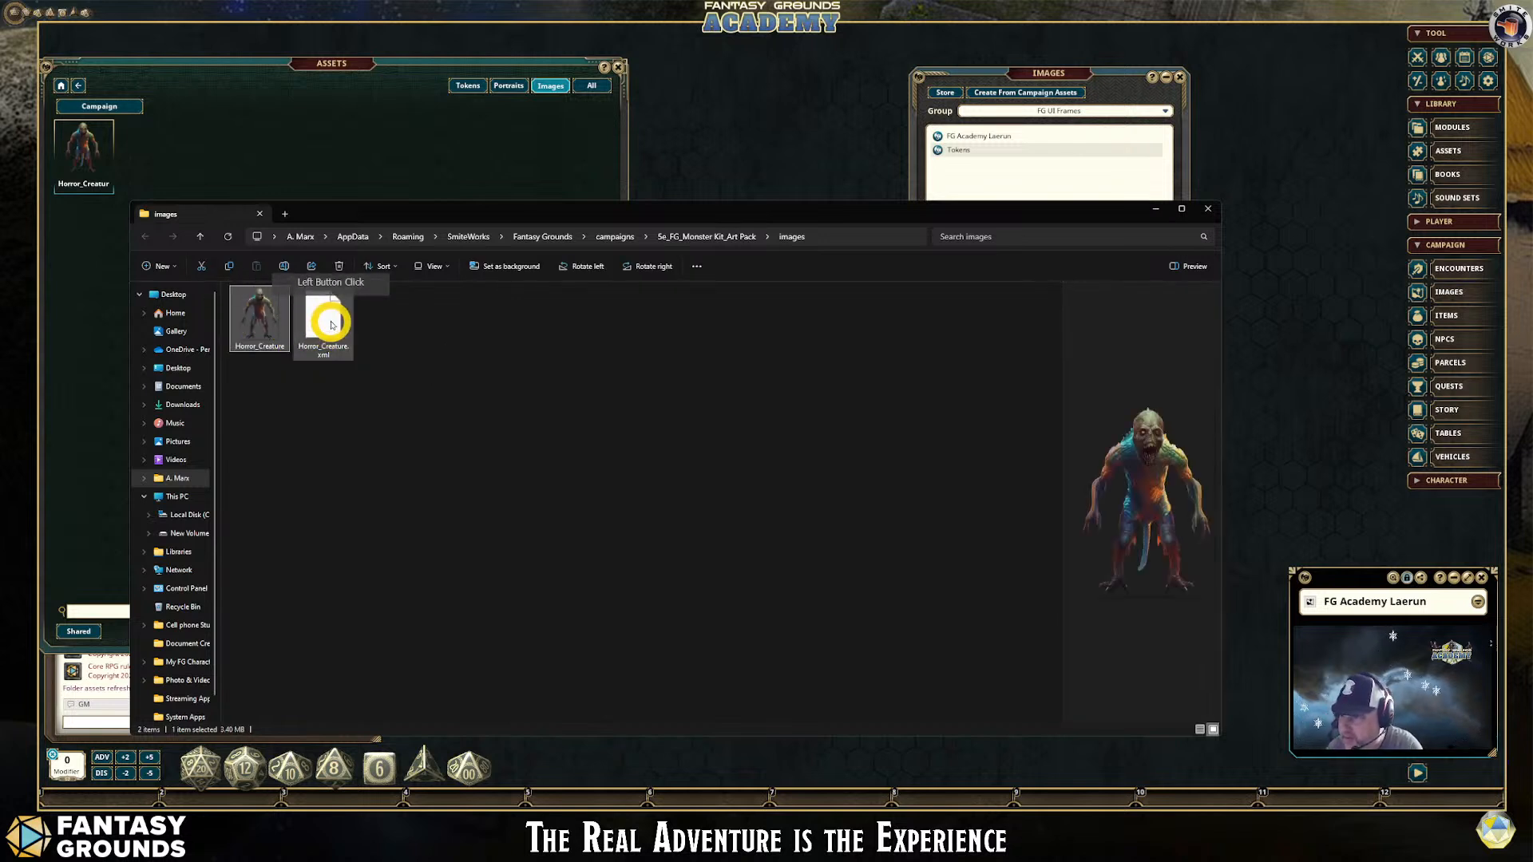
pyautogui.click(331, 324)
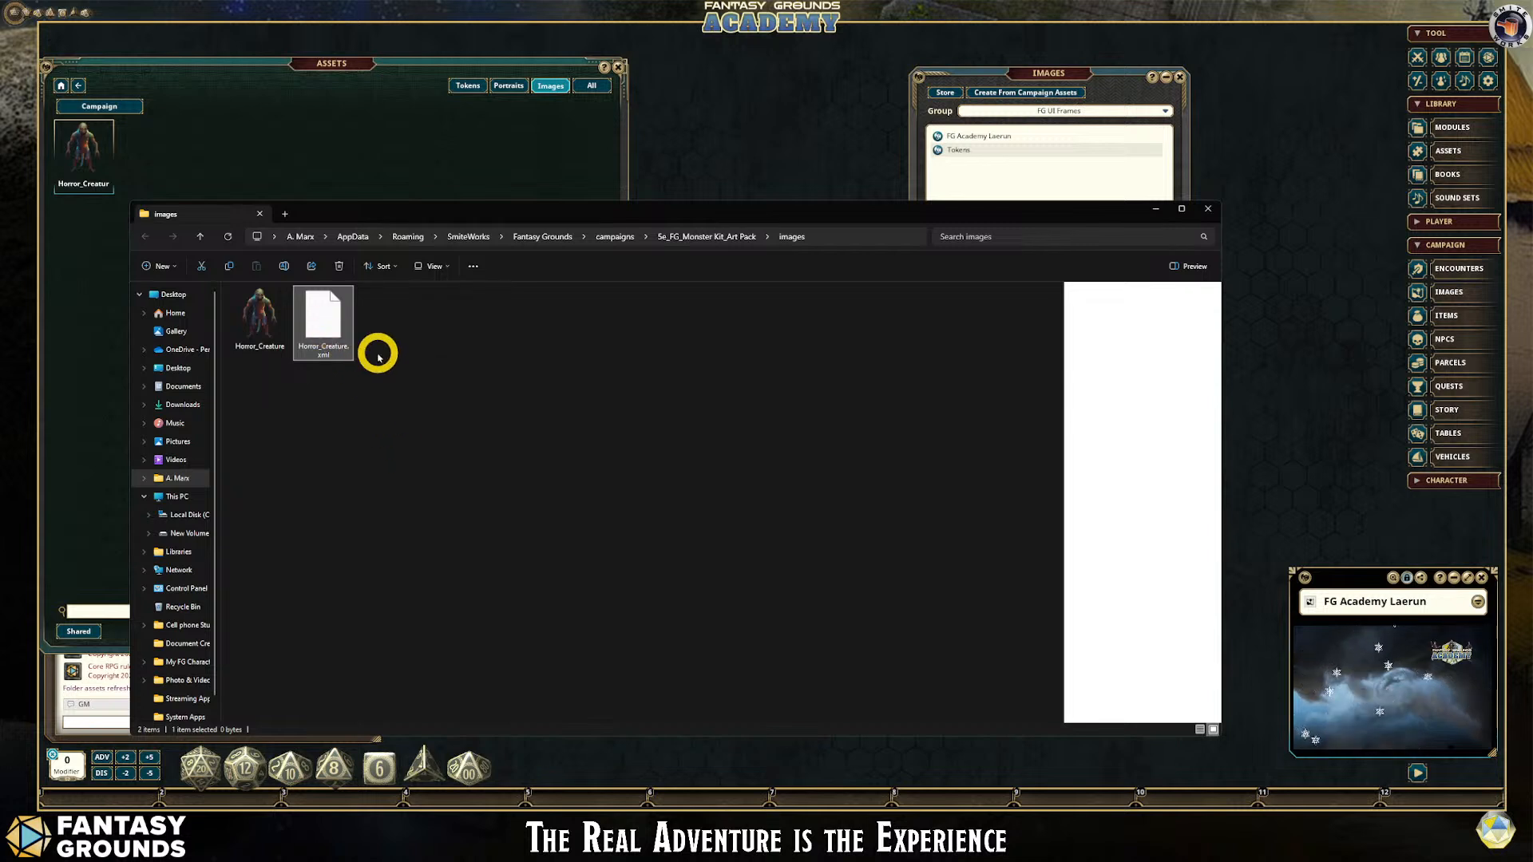
pyautogui.press('Delete')
# Load the Horror_Creature image from the images folder into the FG Image Metadata Builder
pyautogui.click(260, 316)
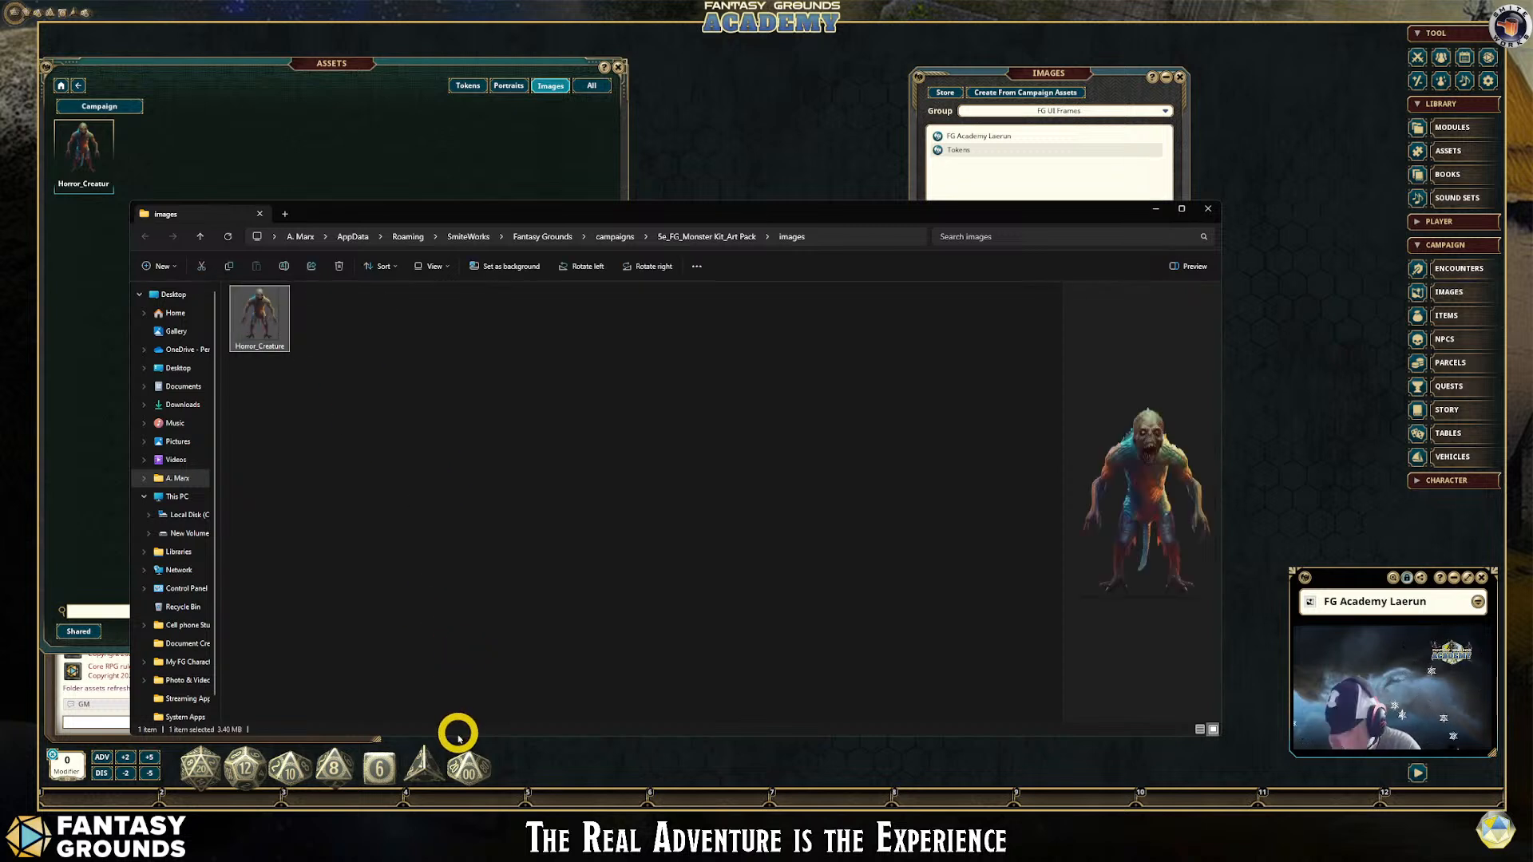
pyautogui.moveTo(569, 806)
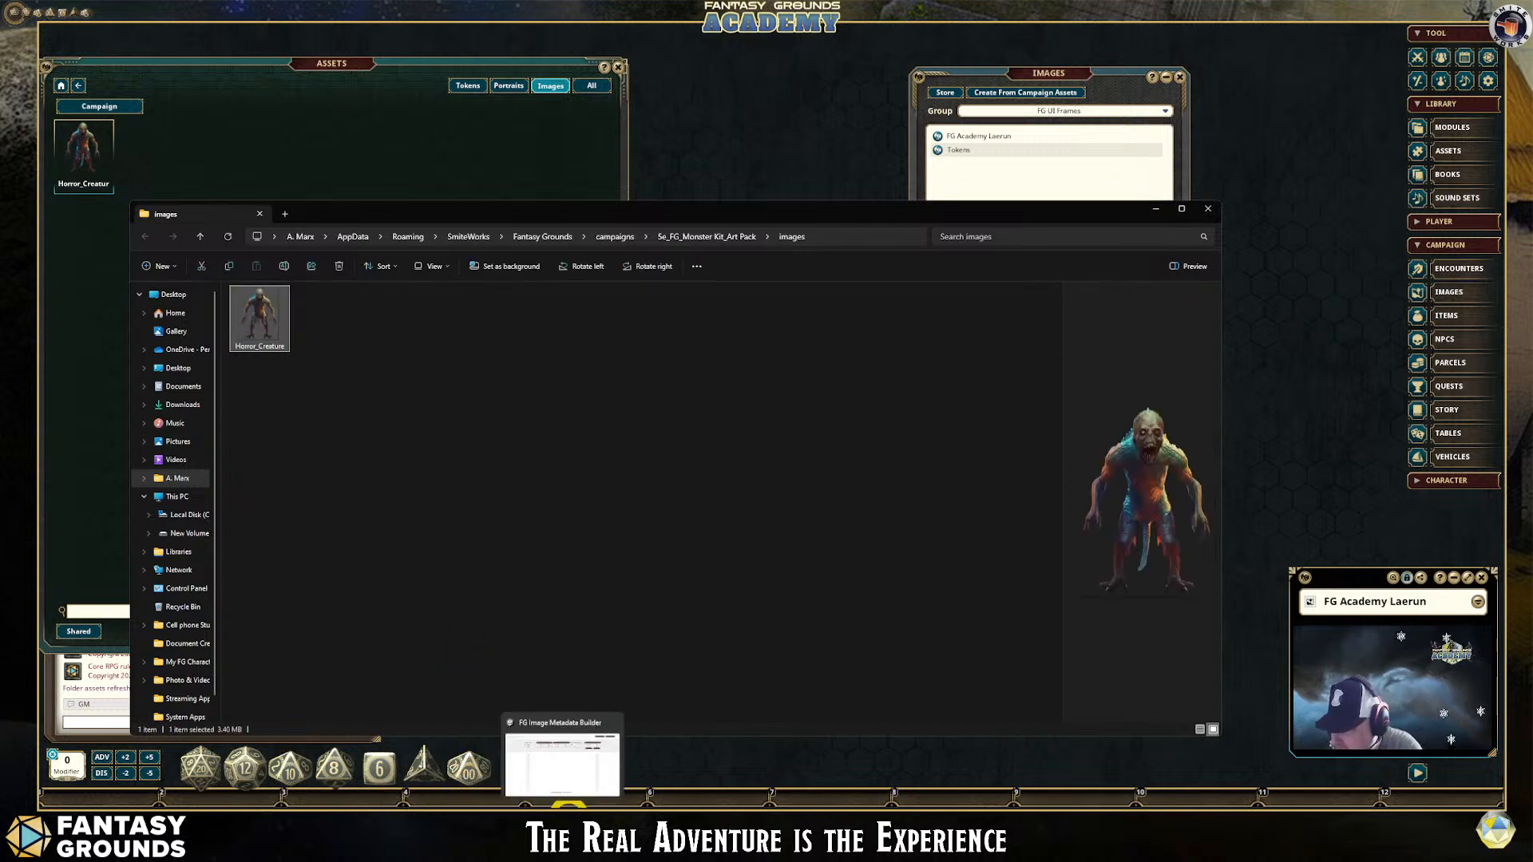
pyautogui.click(573, 728)
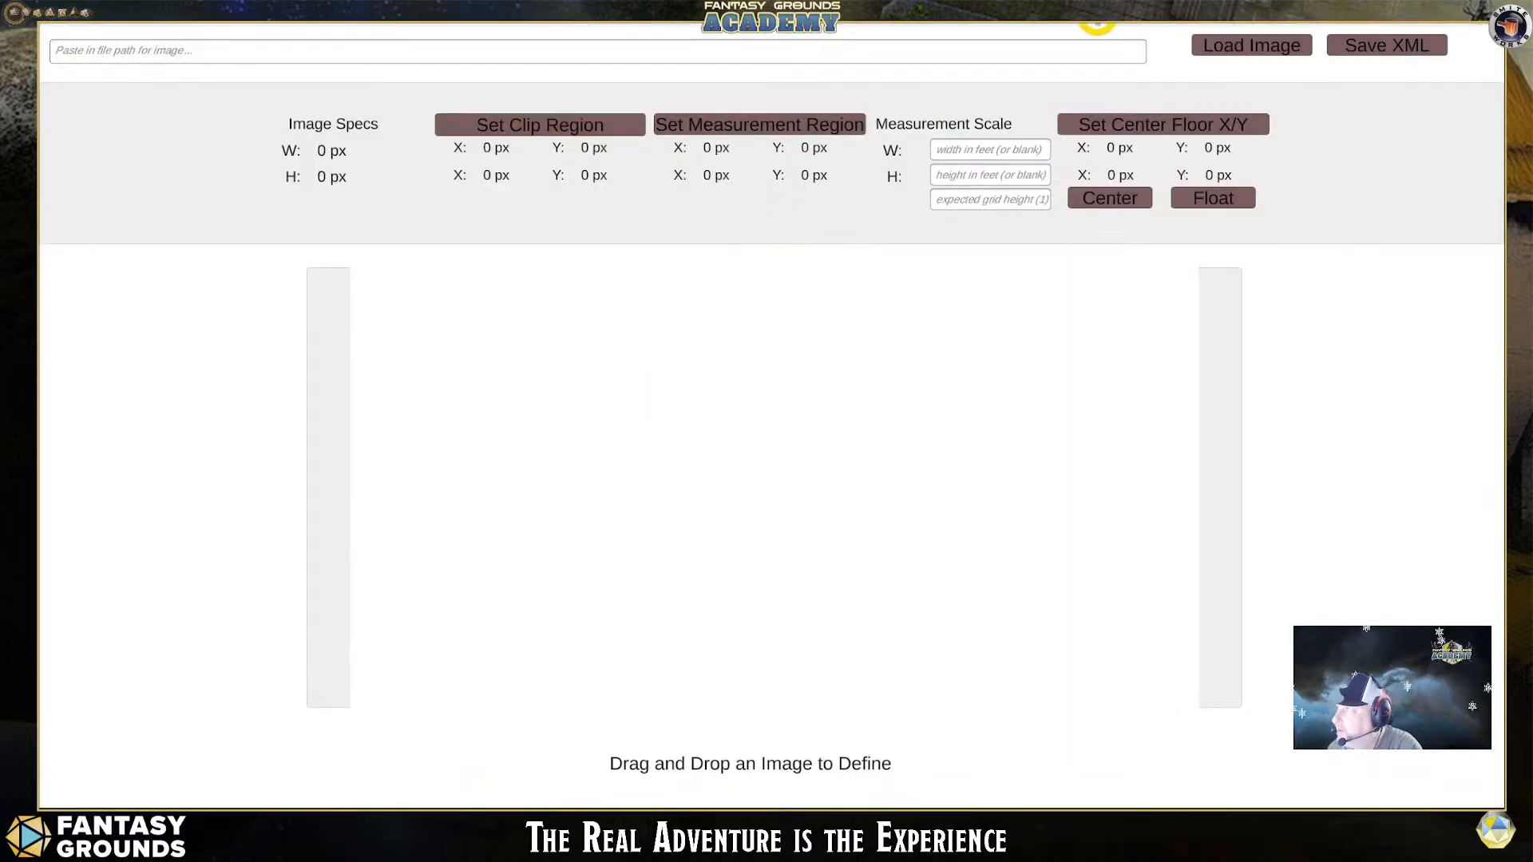
pyautogui.moveTo(1097, 20); pyautogui.dragTo(1441, 54)
pyautogui.moveTo(264, 318); pyautogui.dragTo(897, 434)
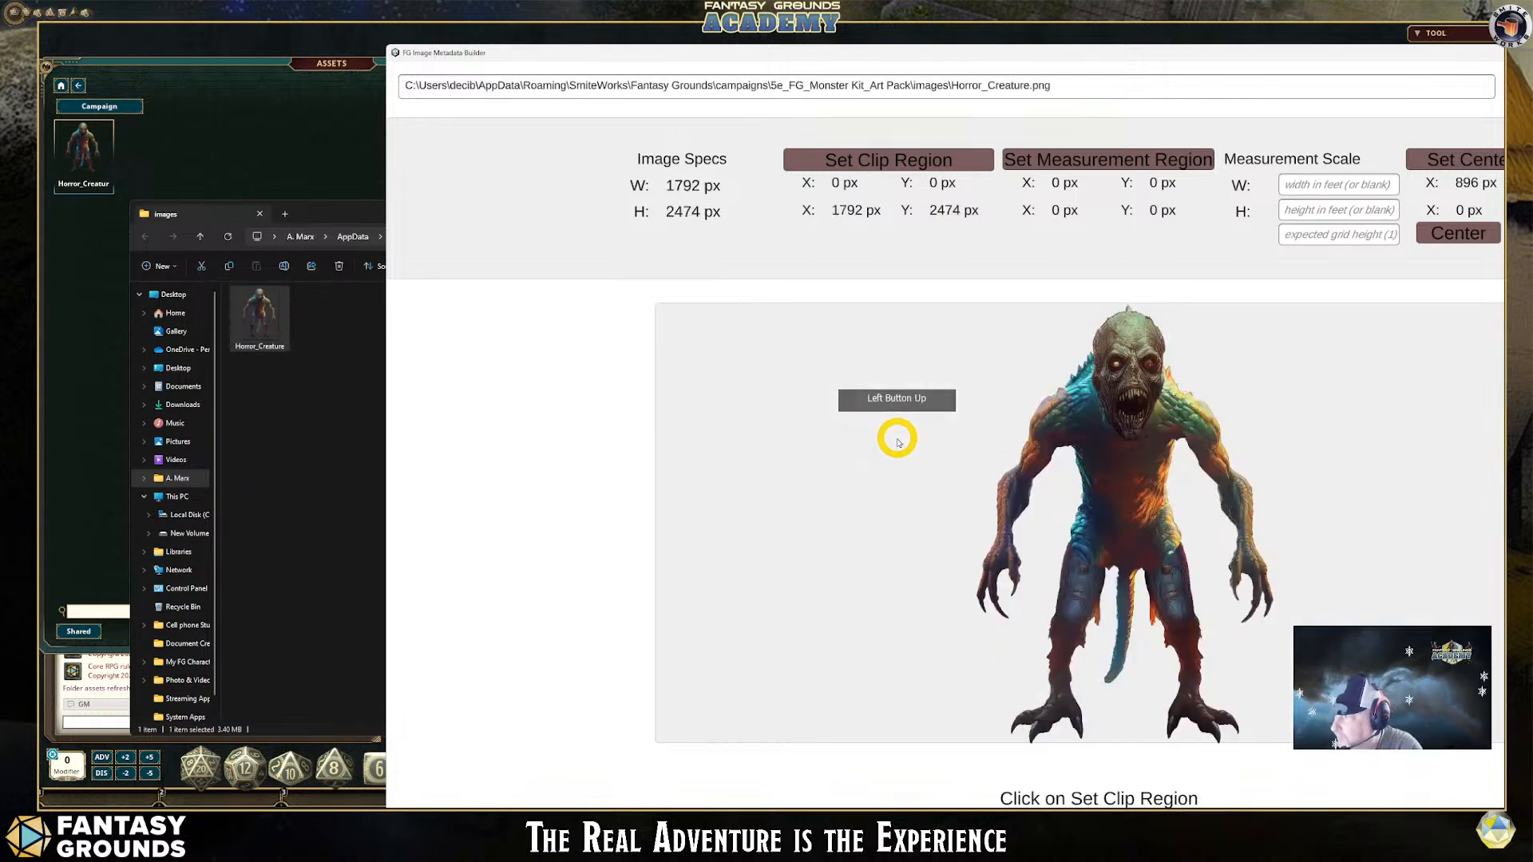
# Bring the FG Image Metadata Builder back to the front and reposition its window so all its controls fit on screen
pyautogui.click(1116, 39)
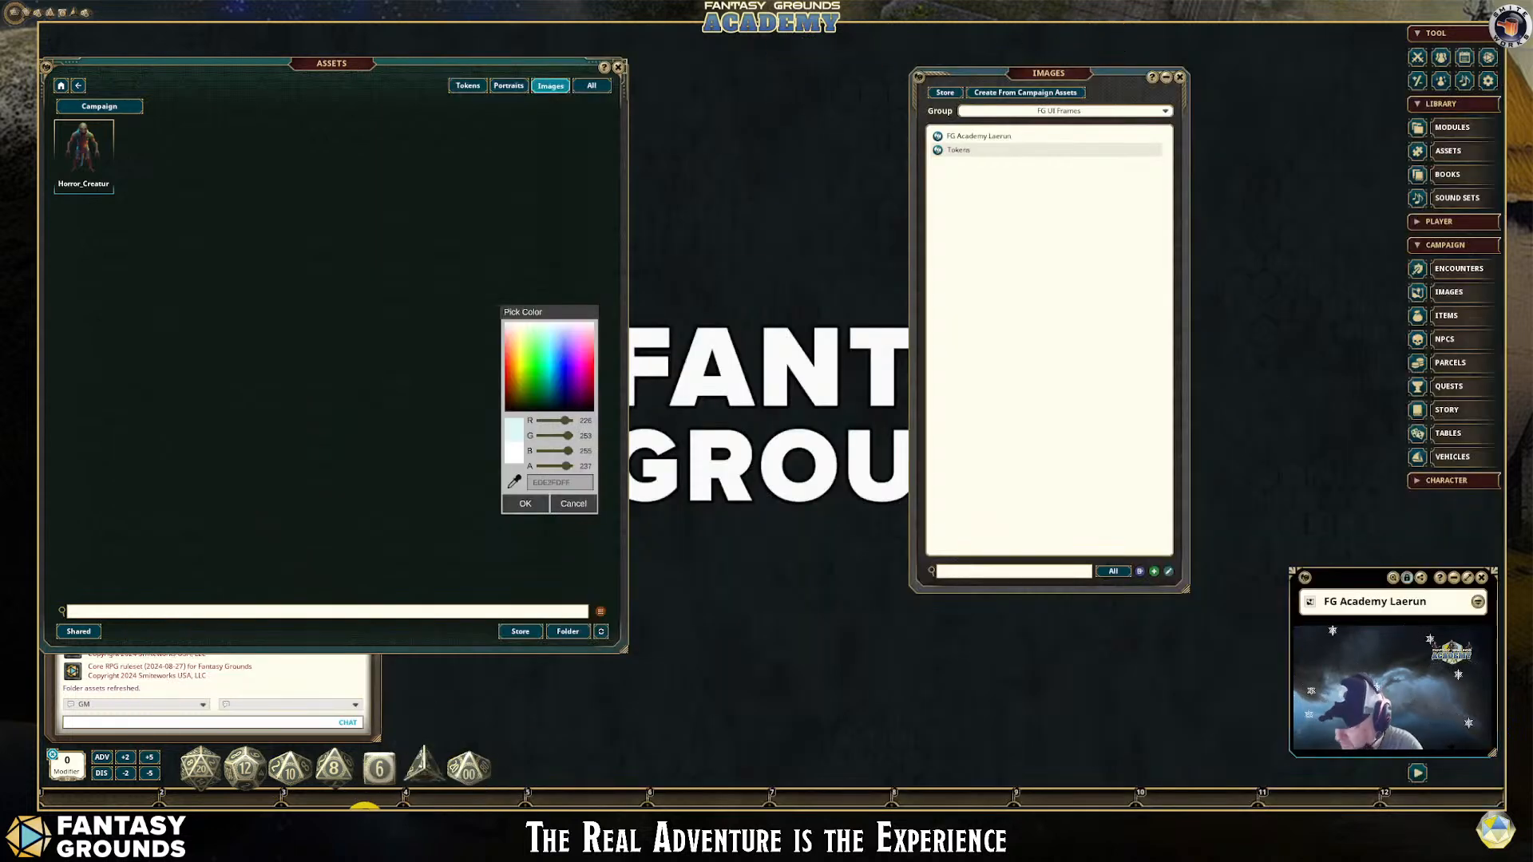
pyautogui.click(562, 806)
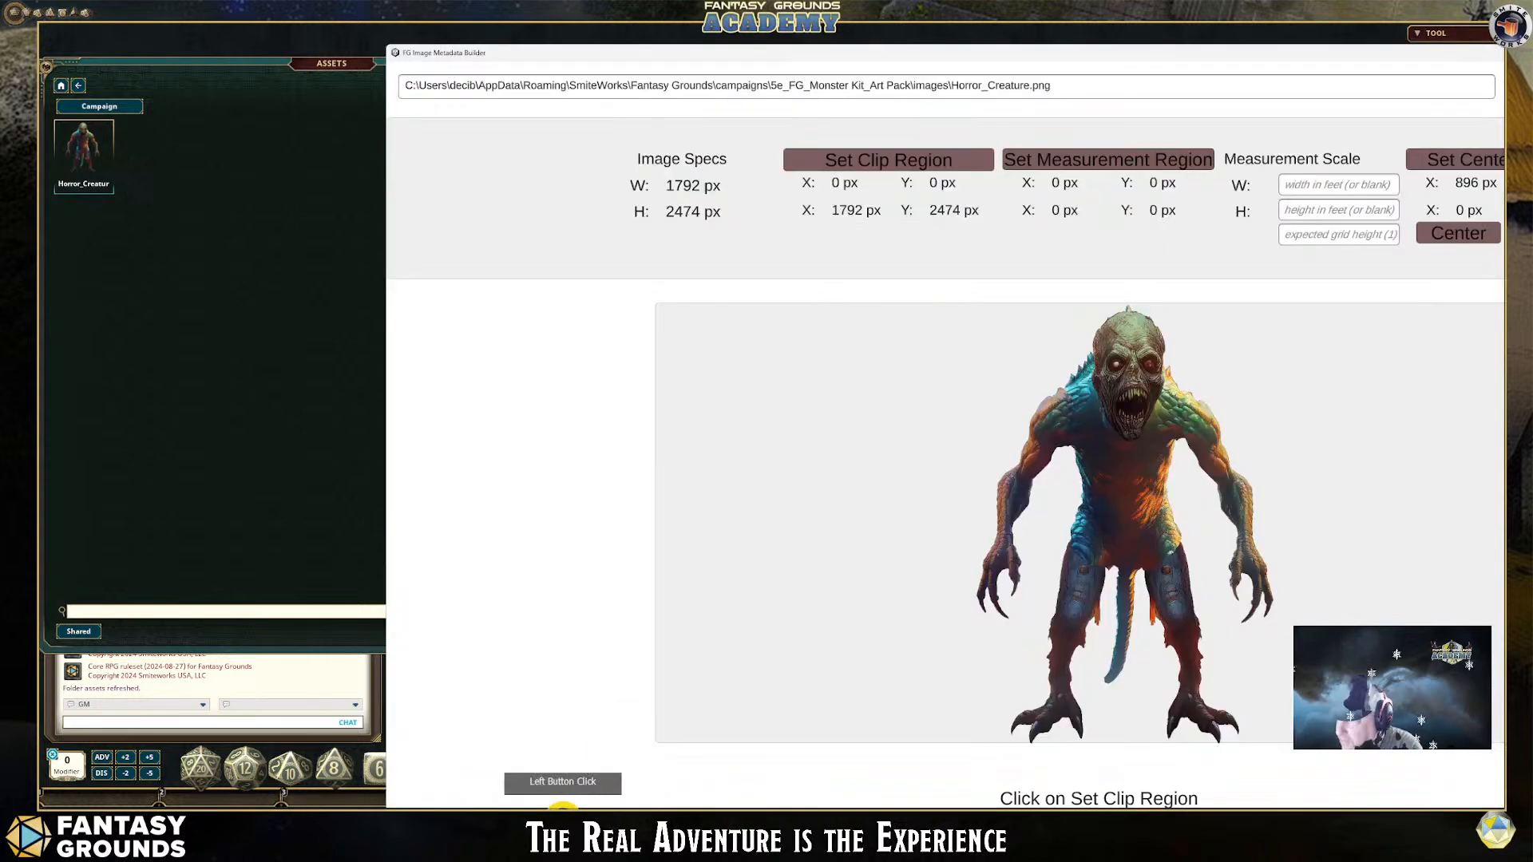
pyautogui.moveTo(930, 49); pyautogui.dragTo(617, 49)
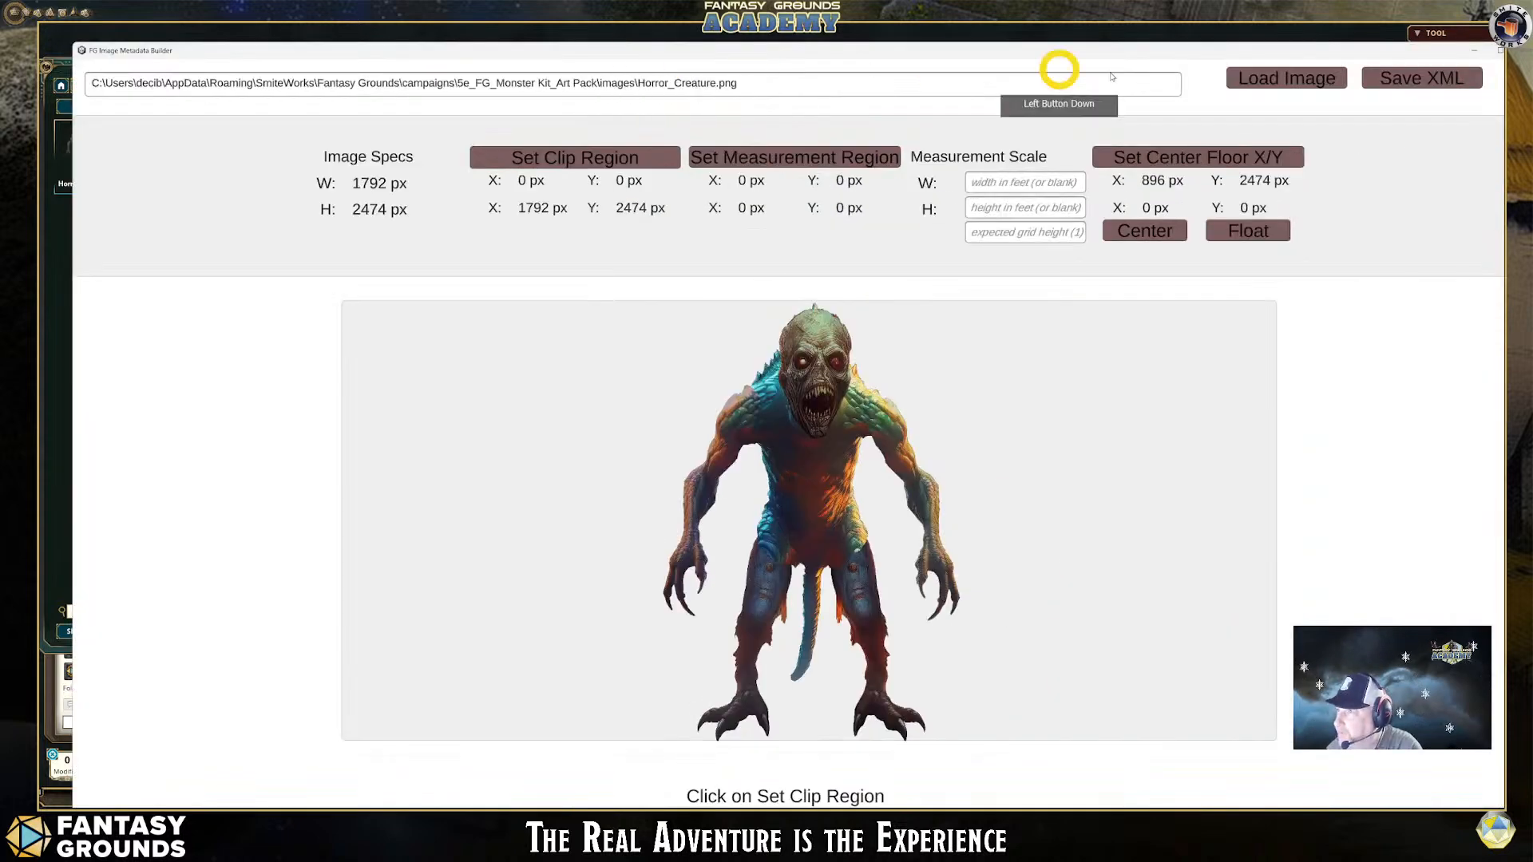
# Define a measurement region around the whole creature, from about X 52, Y 63 px to X 1778, Y 2439 px
pyautogui.click(1499, 50)
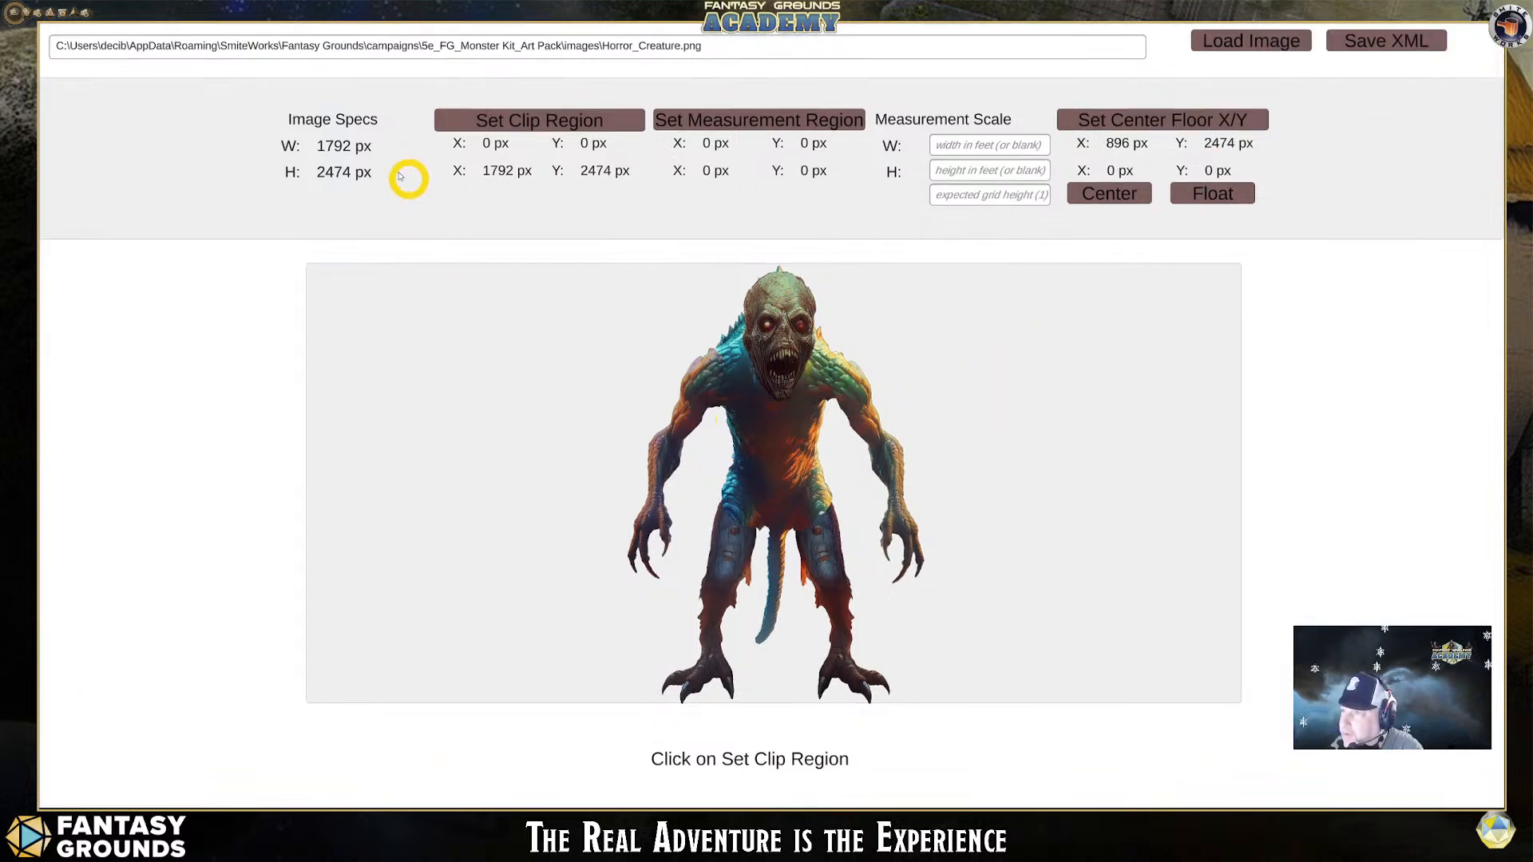
pyautogui.click(702, 131)
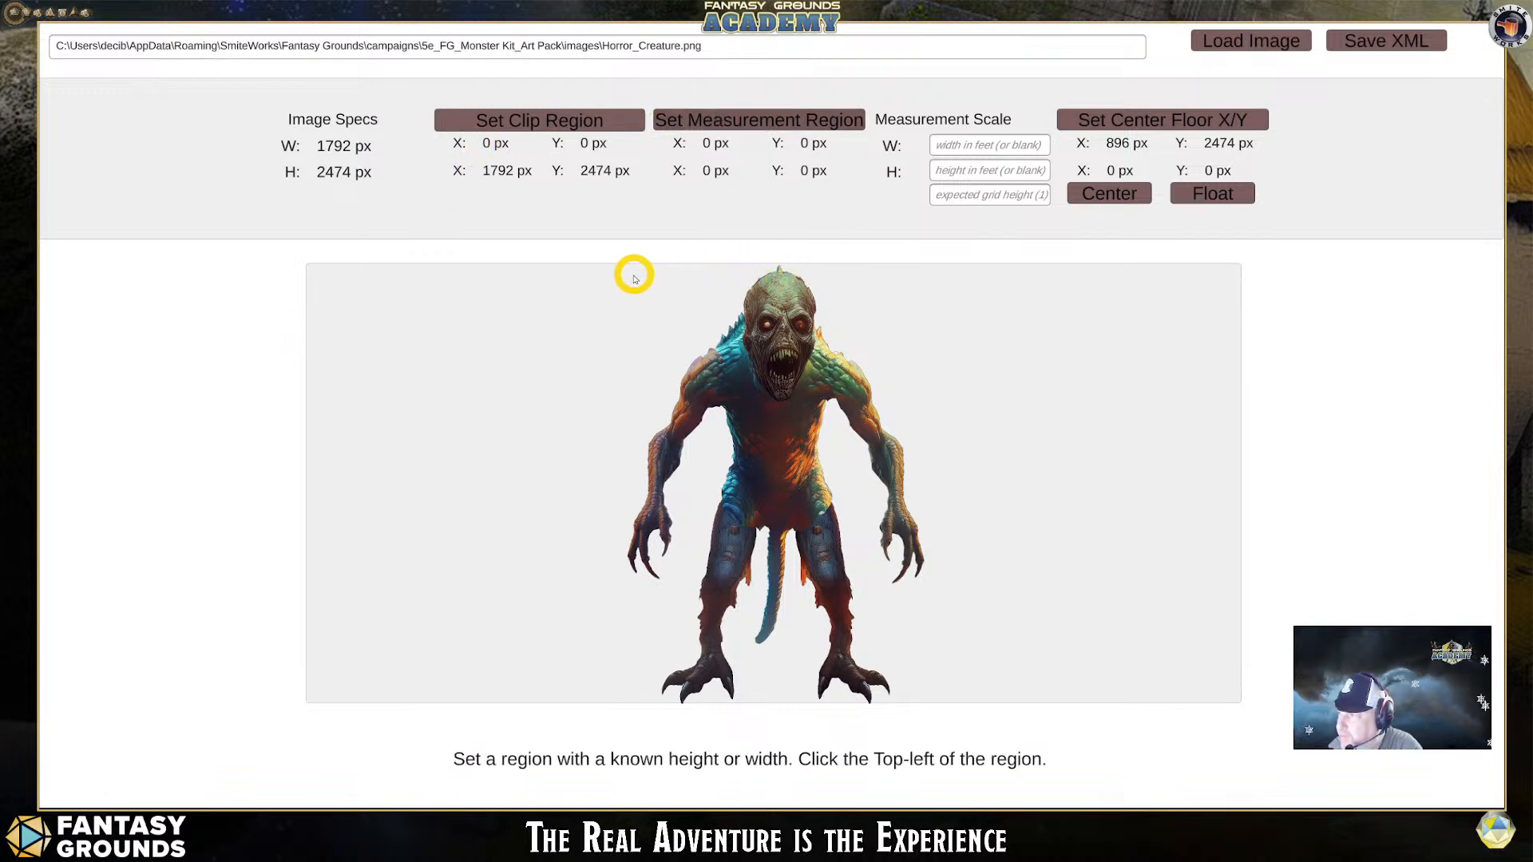
pyautogui.click(624, 276)
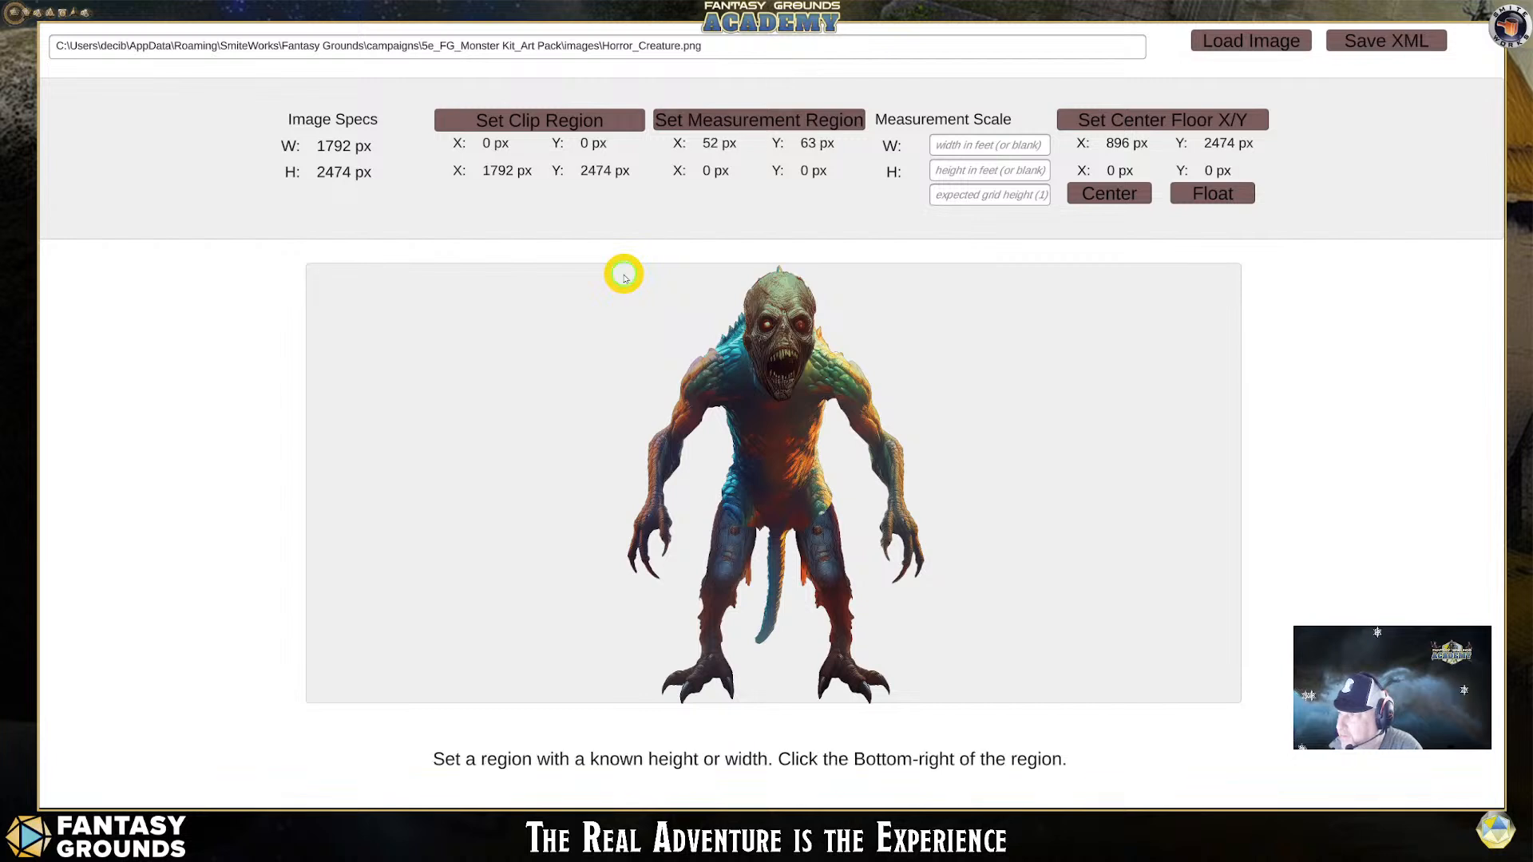
pyautogui.click(930, 700)
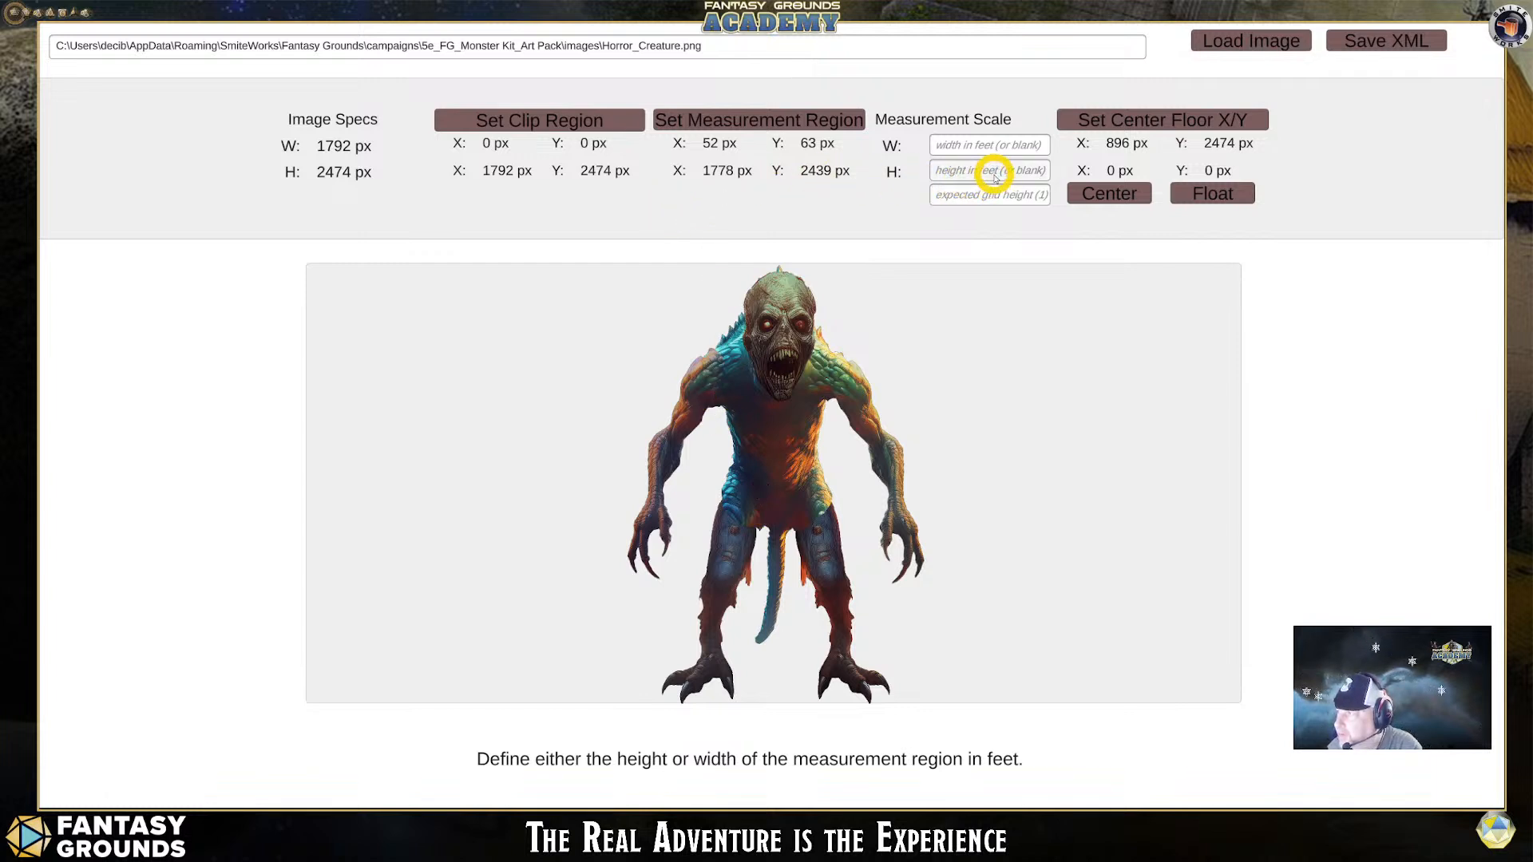
# Set the measurement scale to an expected grid height of 1 and a region height of 5.5 feet
pyautogui.click(1013, 202)
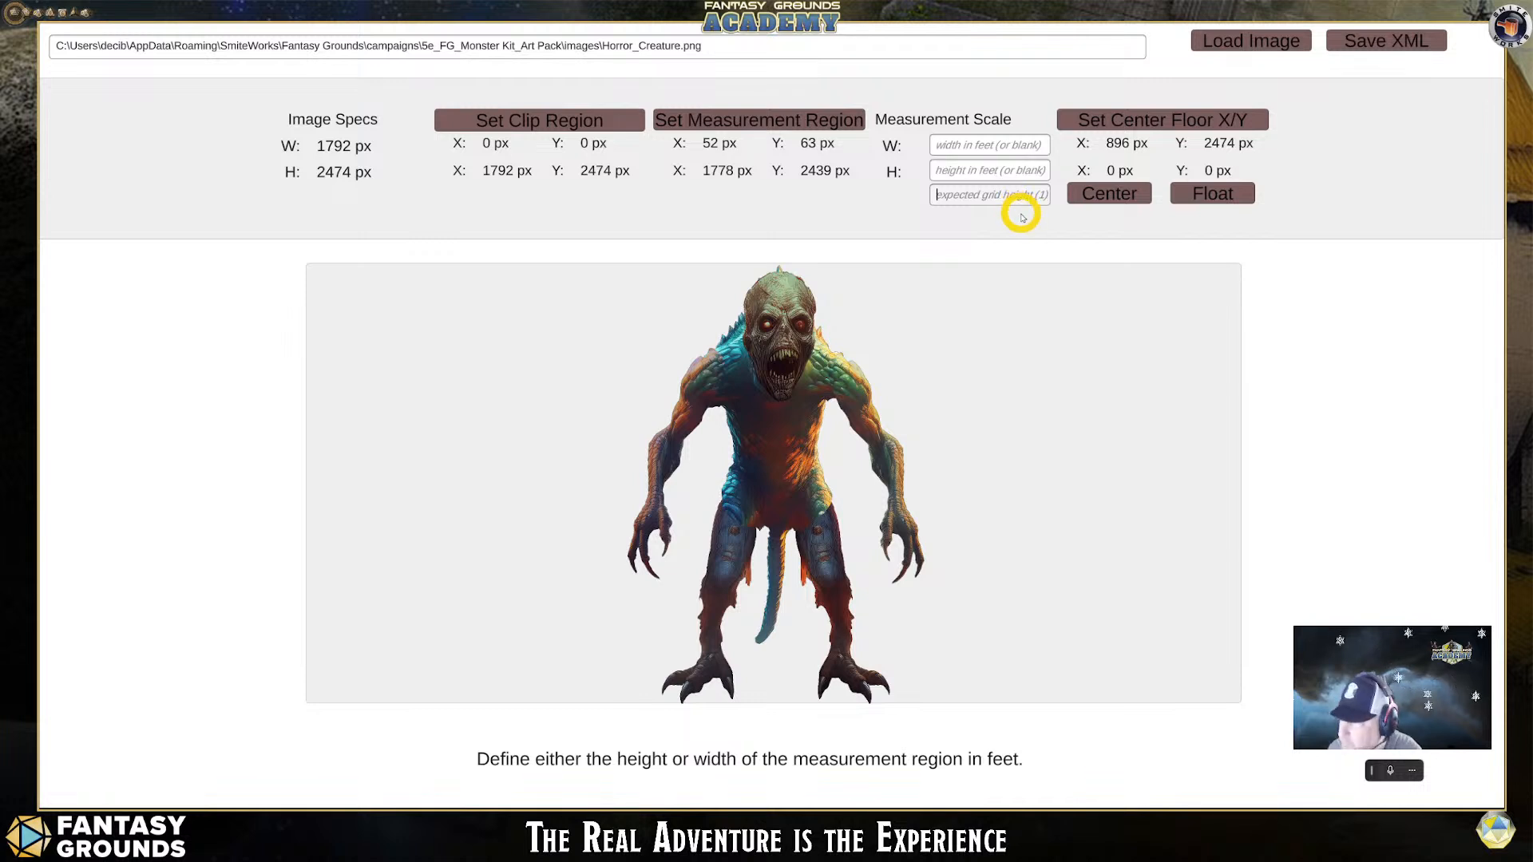
pyautogui.write('1')
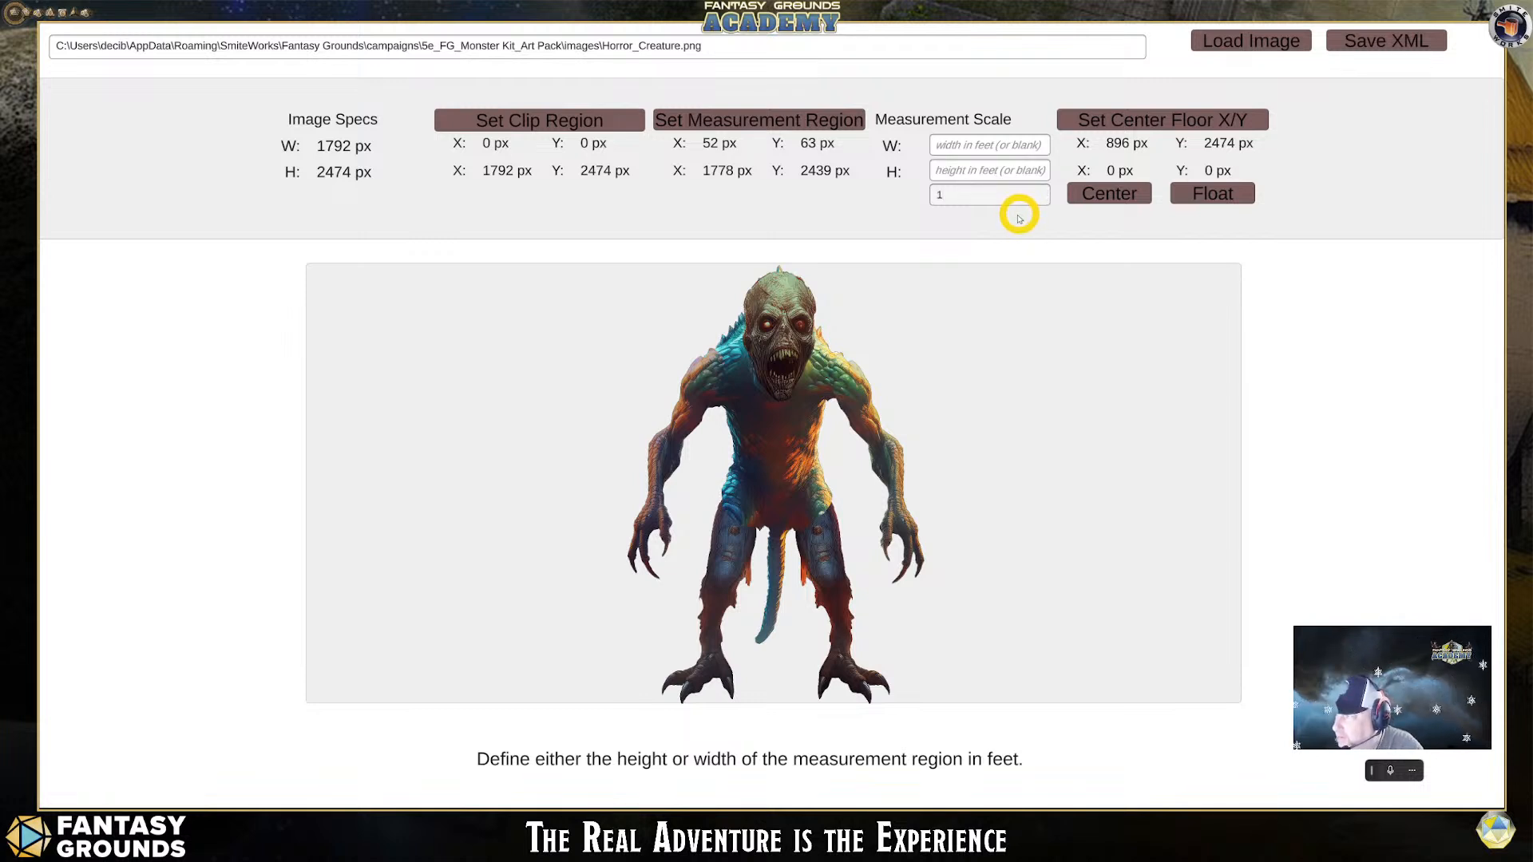
pyautogui.click(979, 172)
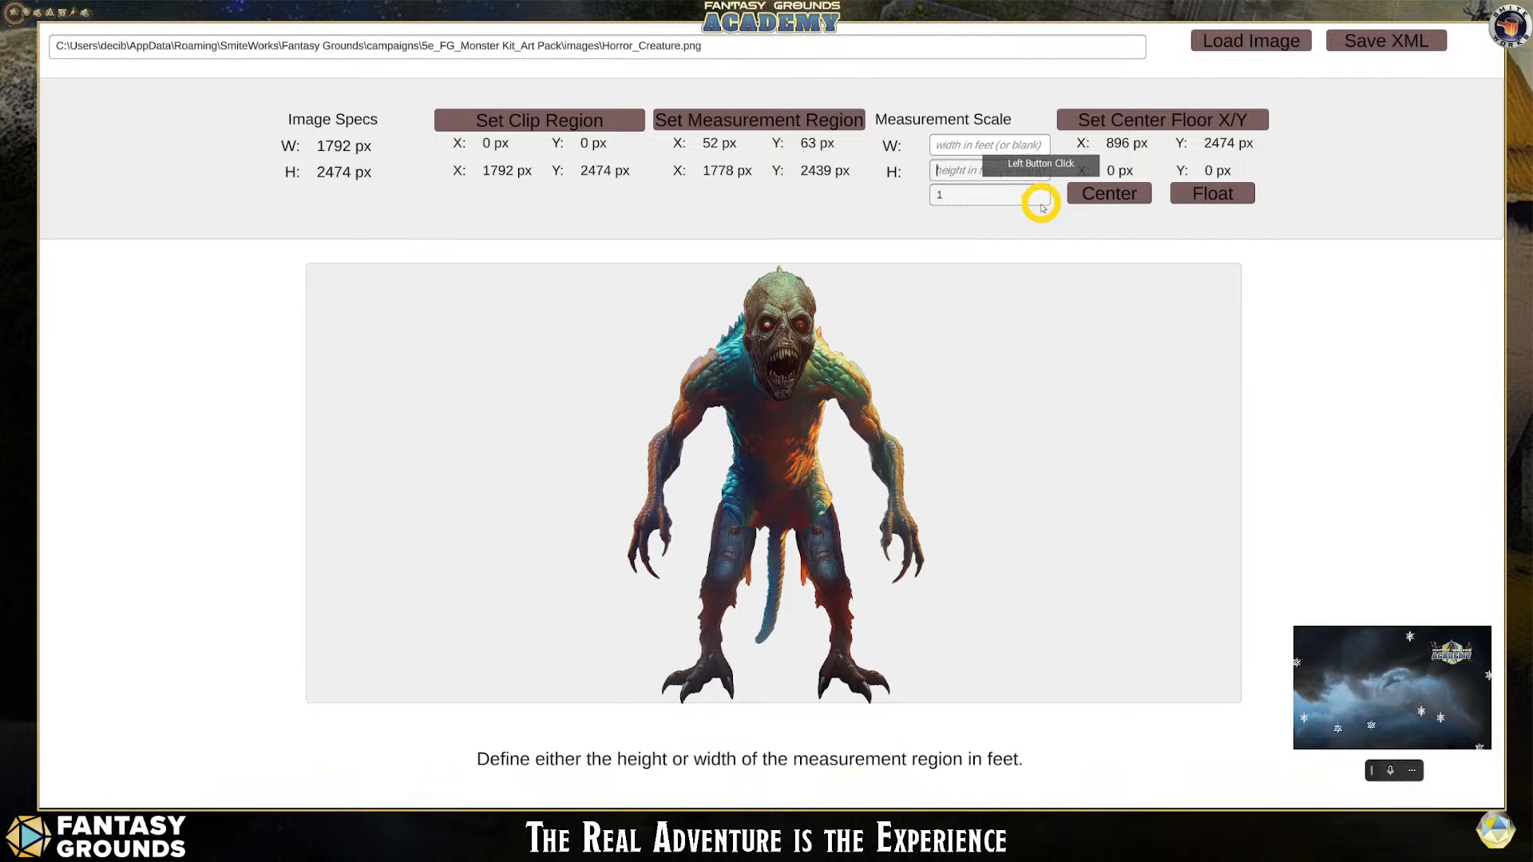
pyautogui.write('5')
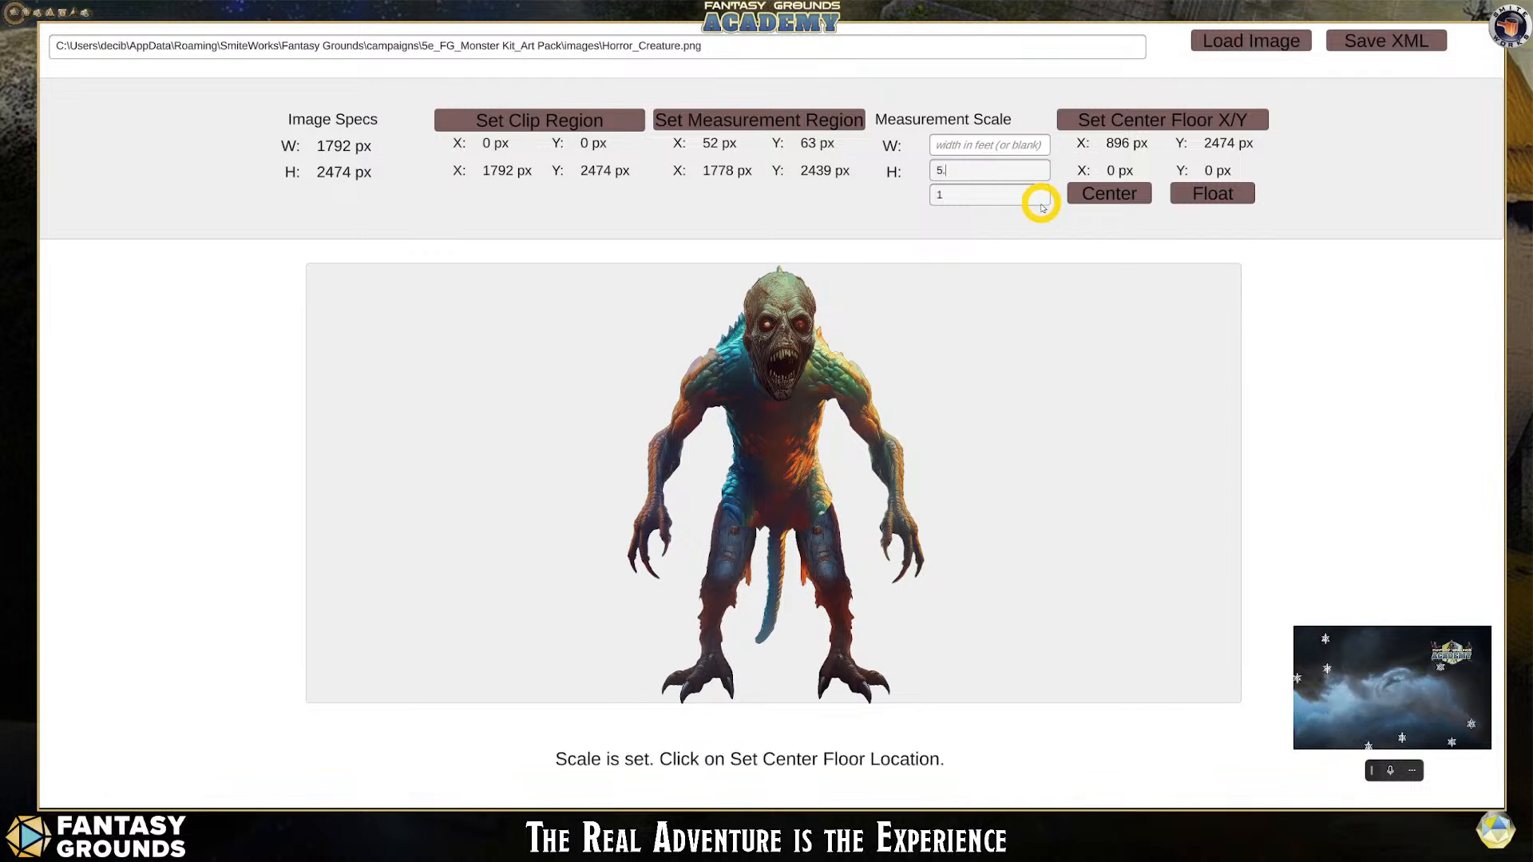
pyautogui.write('.5')
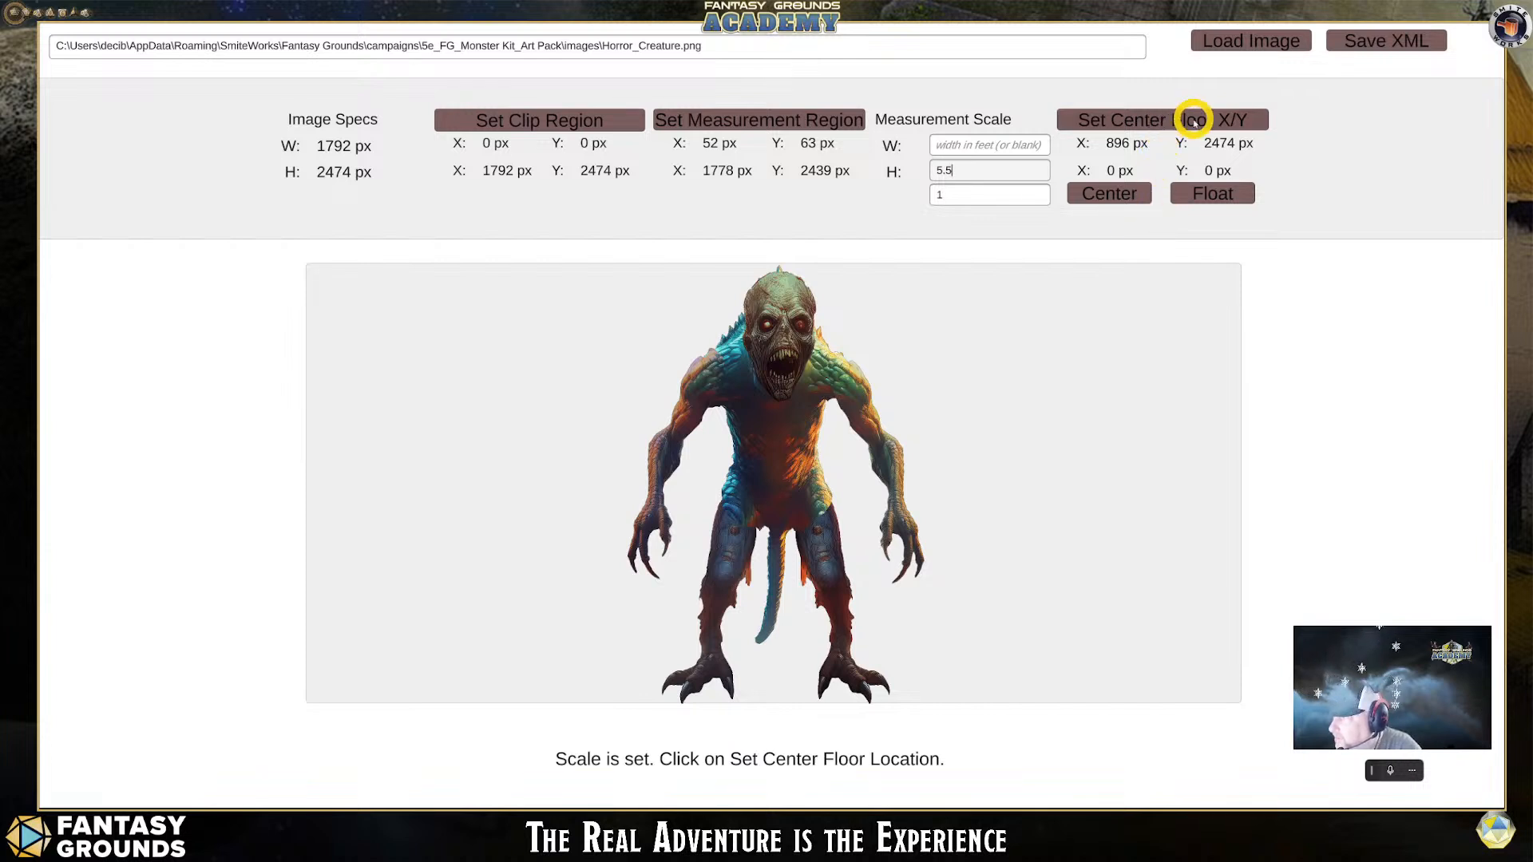
# Place the center floor point between the creature's feet at about X 918, Y 2452 px and save the XML metadata
pyautogui.click(1193, 121)
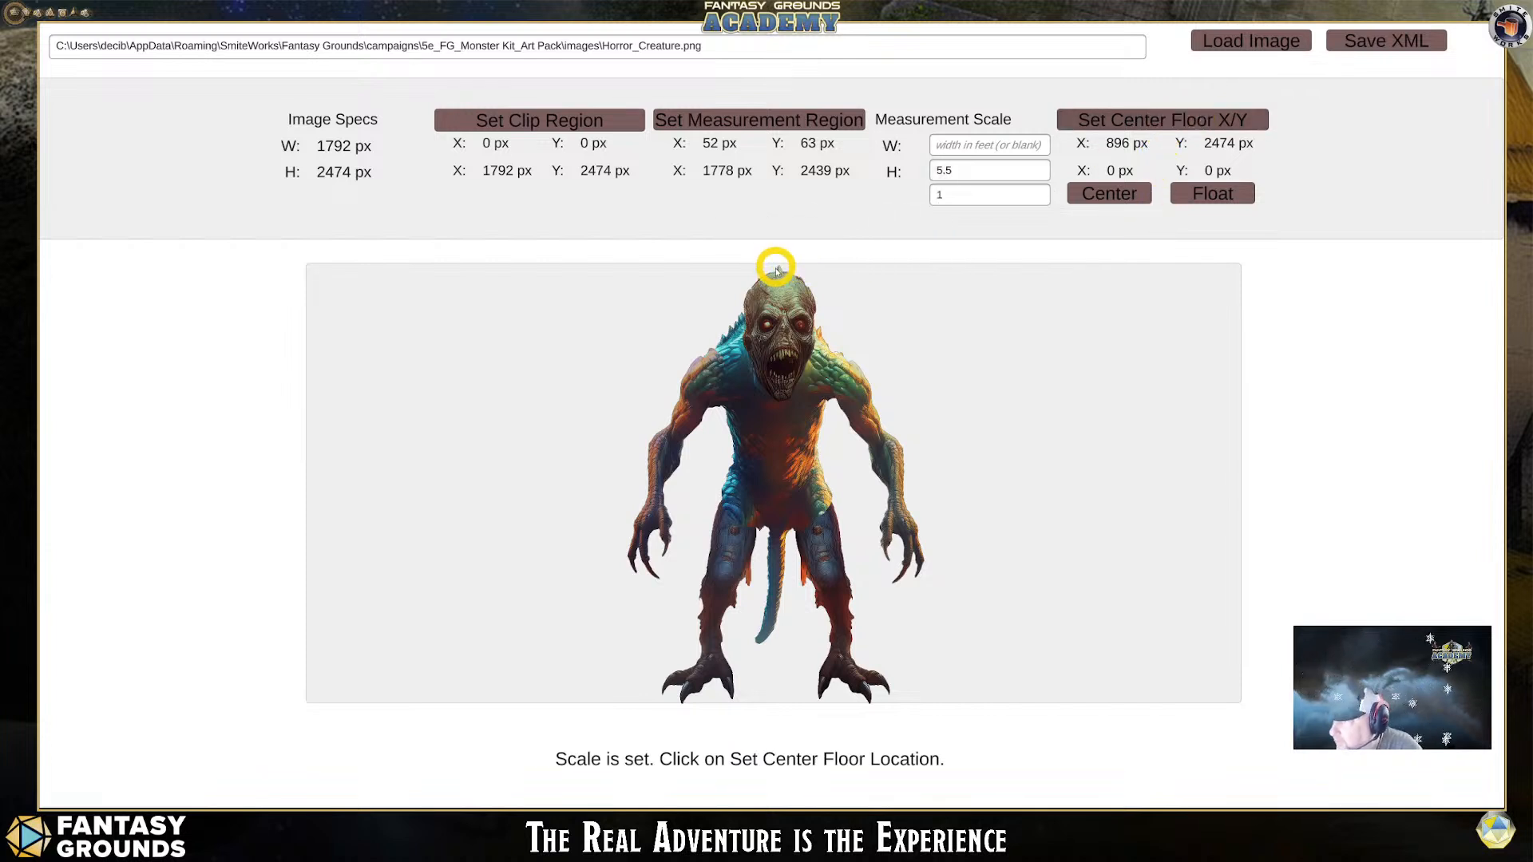
pyautogui.click(779, 702)
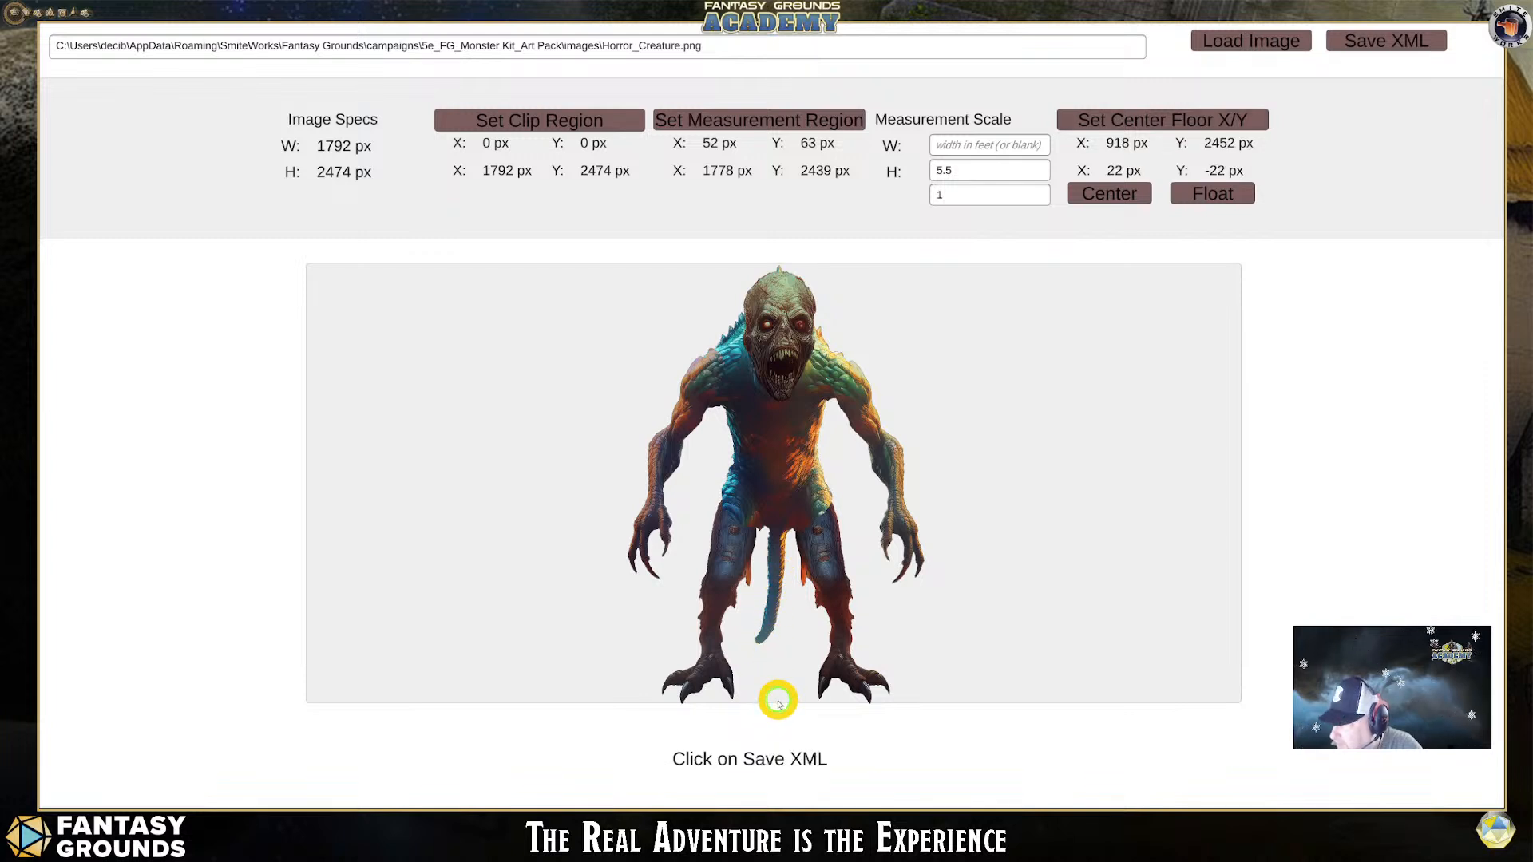
pyautogui.click(1400, 49)
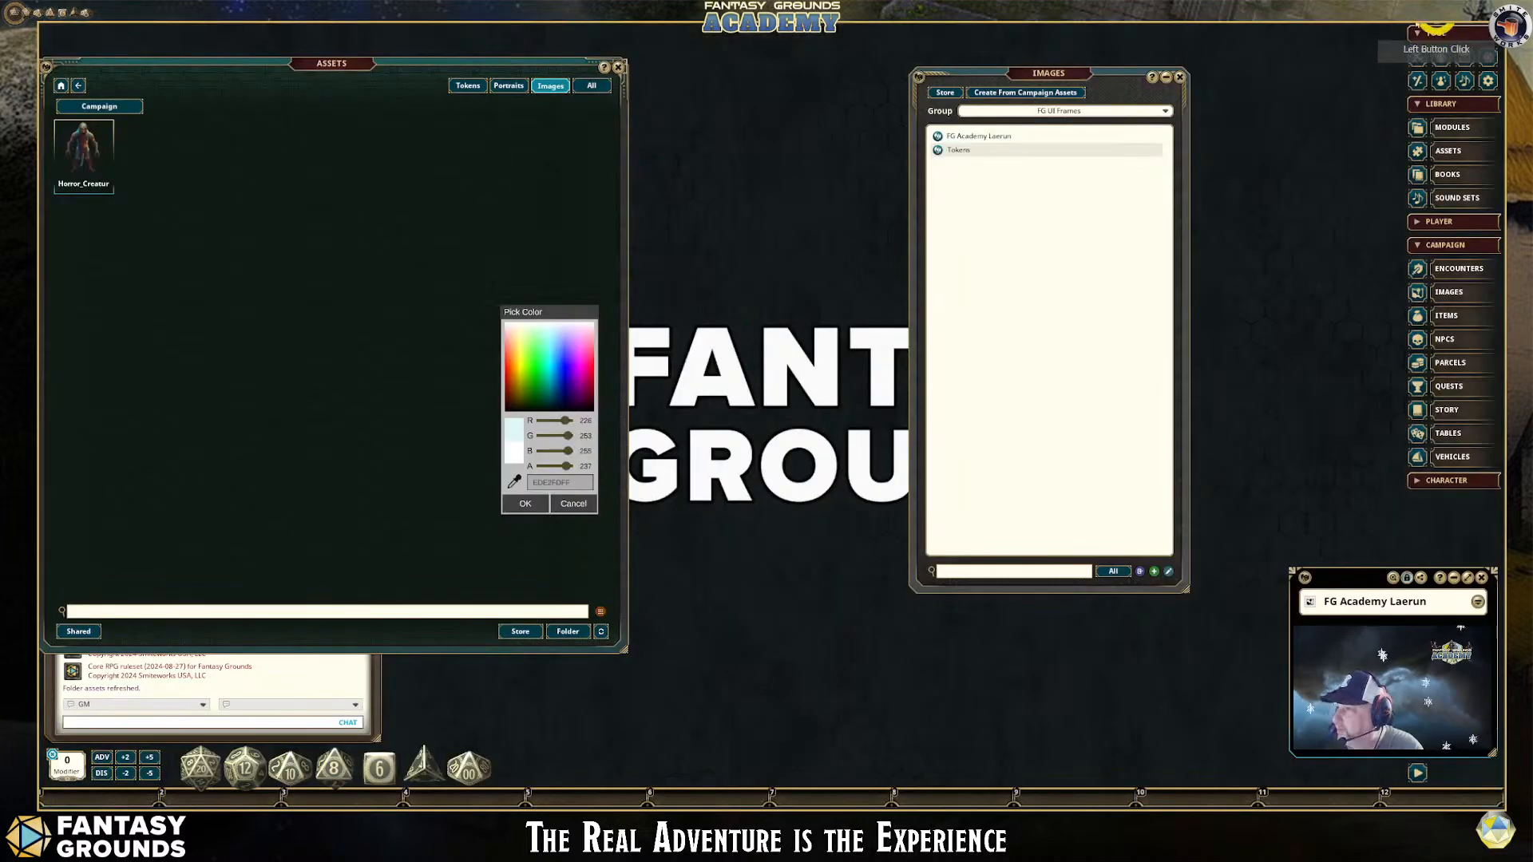
# Return to Fantasy Grounds, refresh the folder assets and move the Assets window toward the middle of the desktop
pyautogui.click(1438, 17)
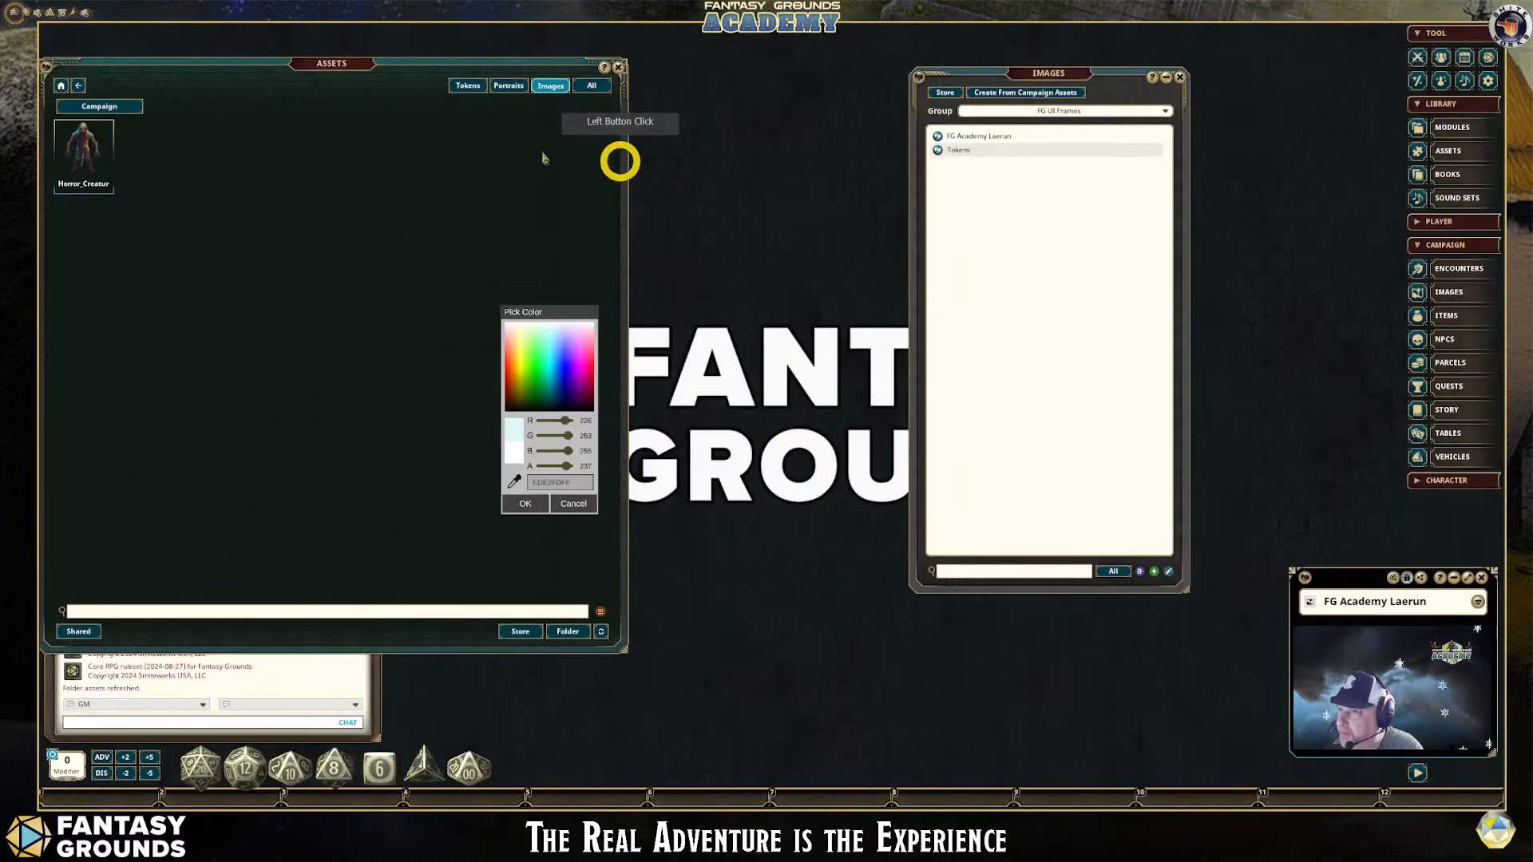
pyautogui.click(601, 631)
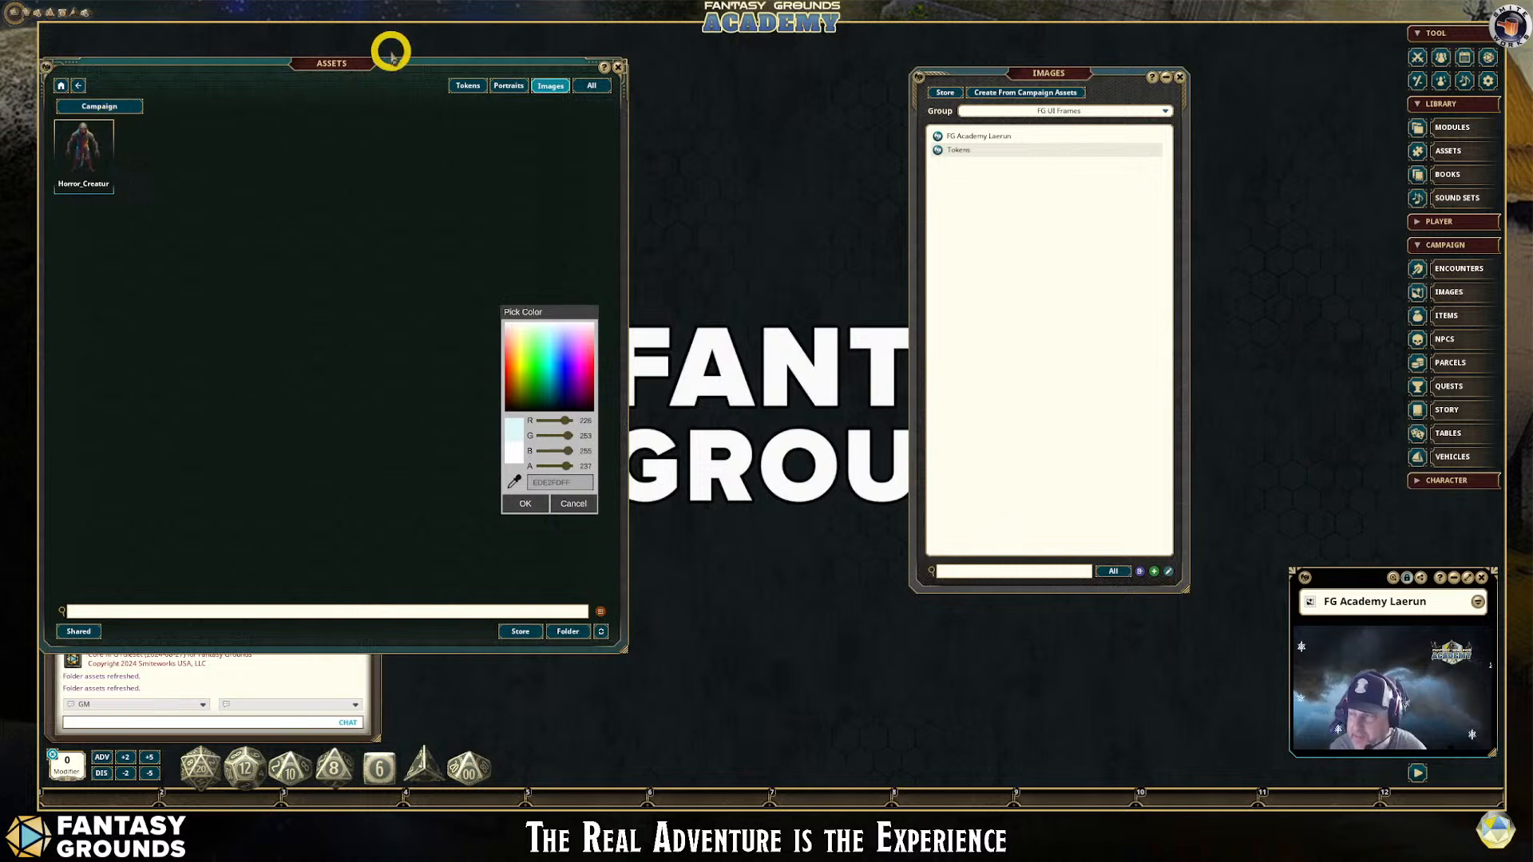
pyautogui.moveTo(366, 63); pyautogui.dragTo(531, 123)
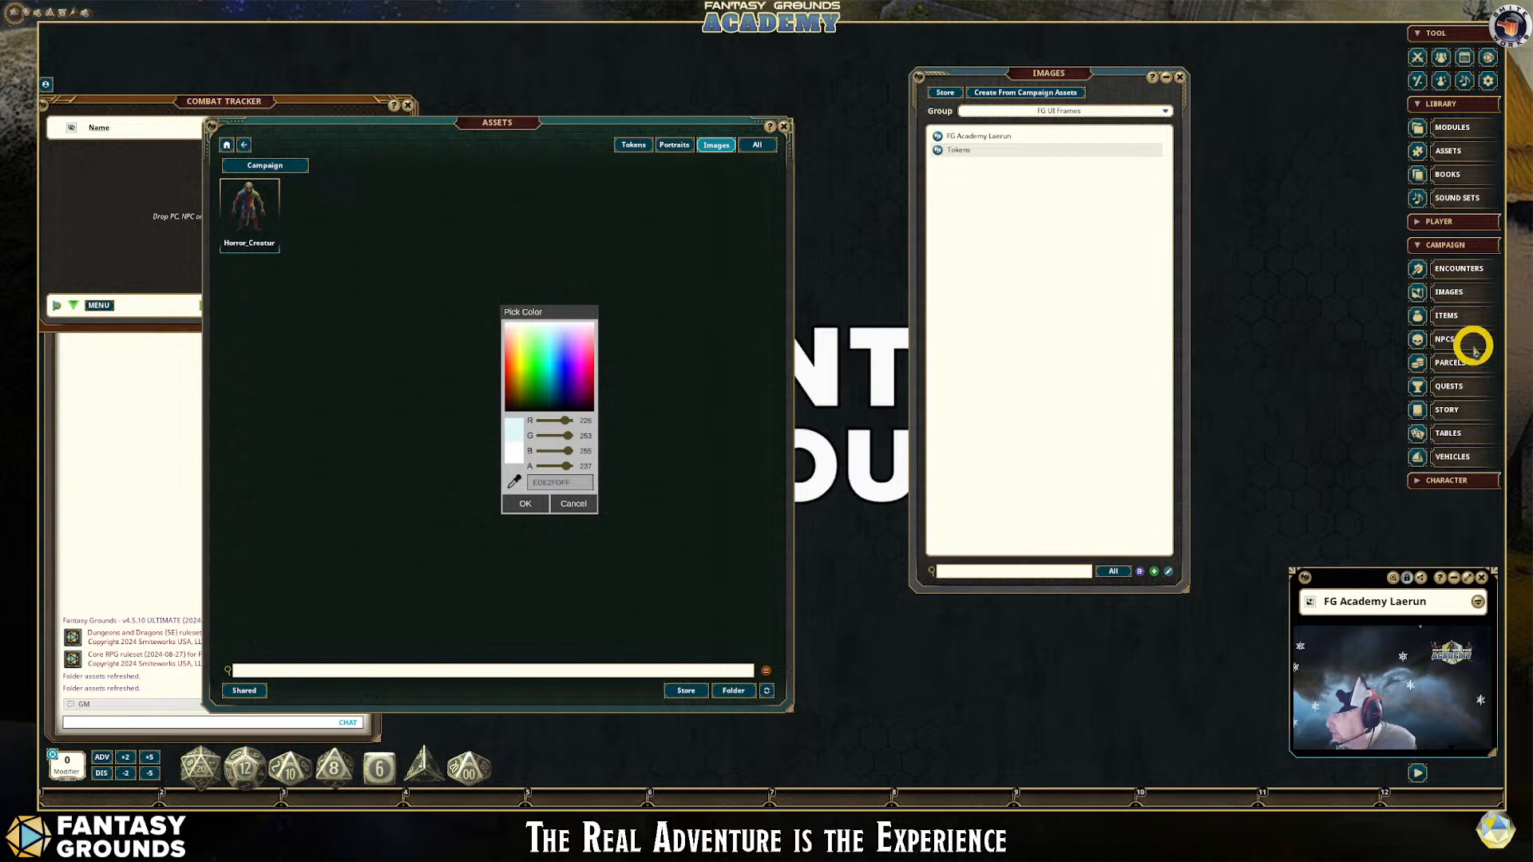
# Search the NPC list for "goblin" and duplicate the Hobgoblin entry within the list
pyautogui.moveTo(1474, 350); pyautogui.dragTo(859, 195)
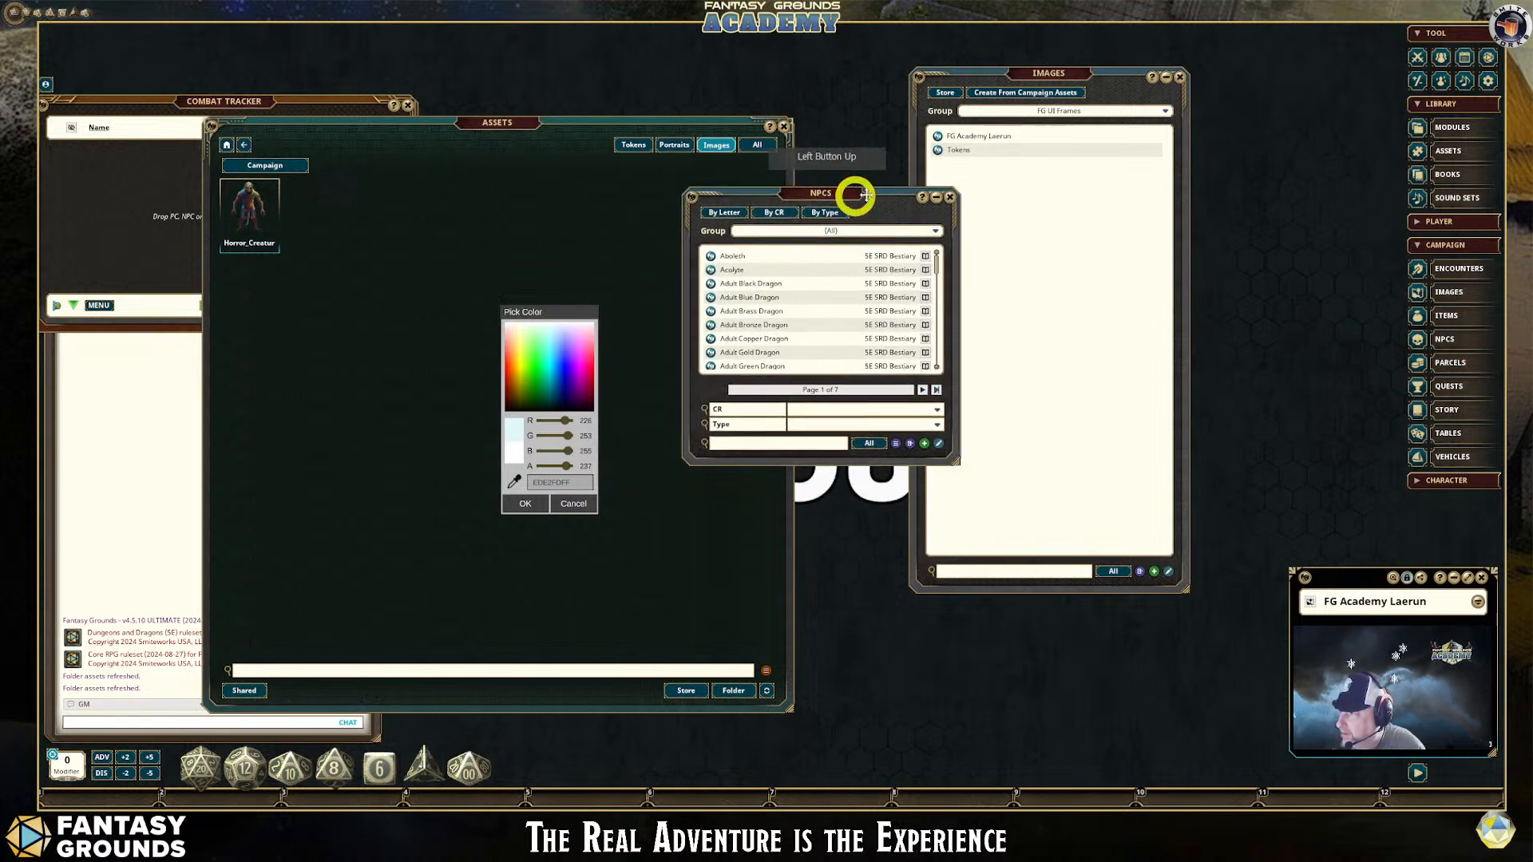
pyautogui.click(811, 440)
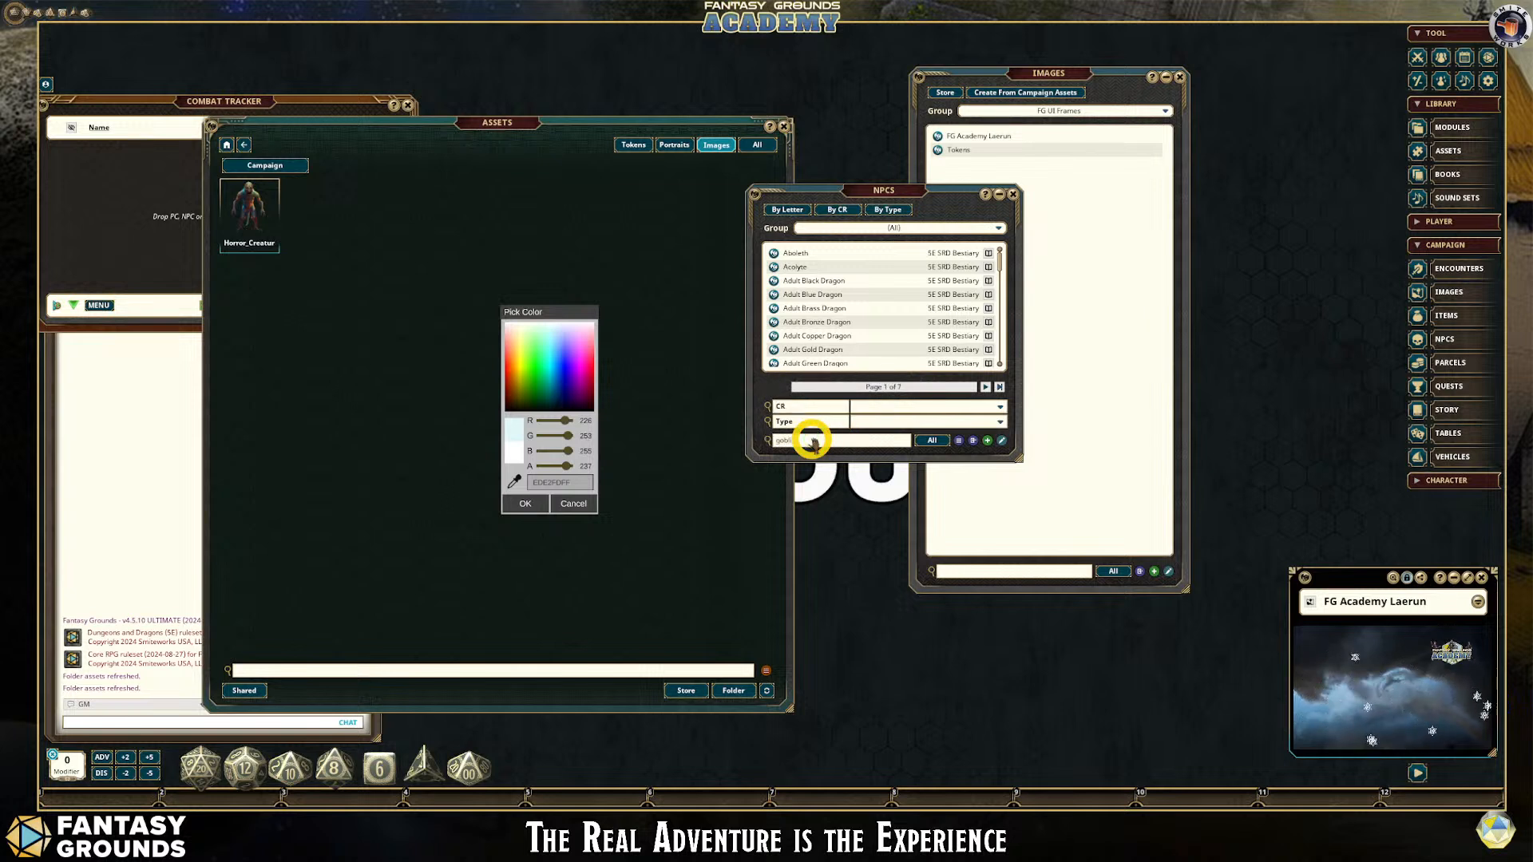
pyautogui.write('gobli')
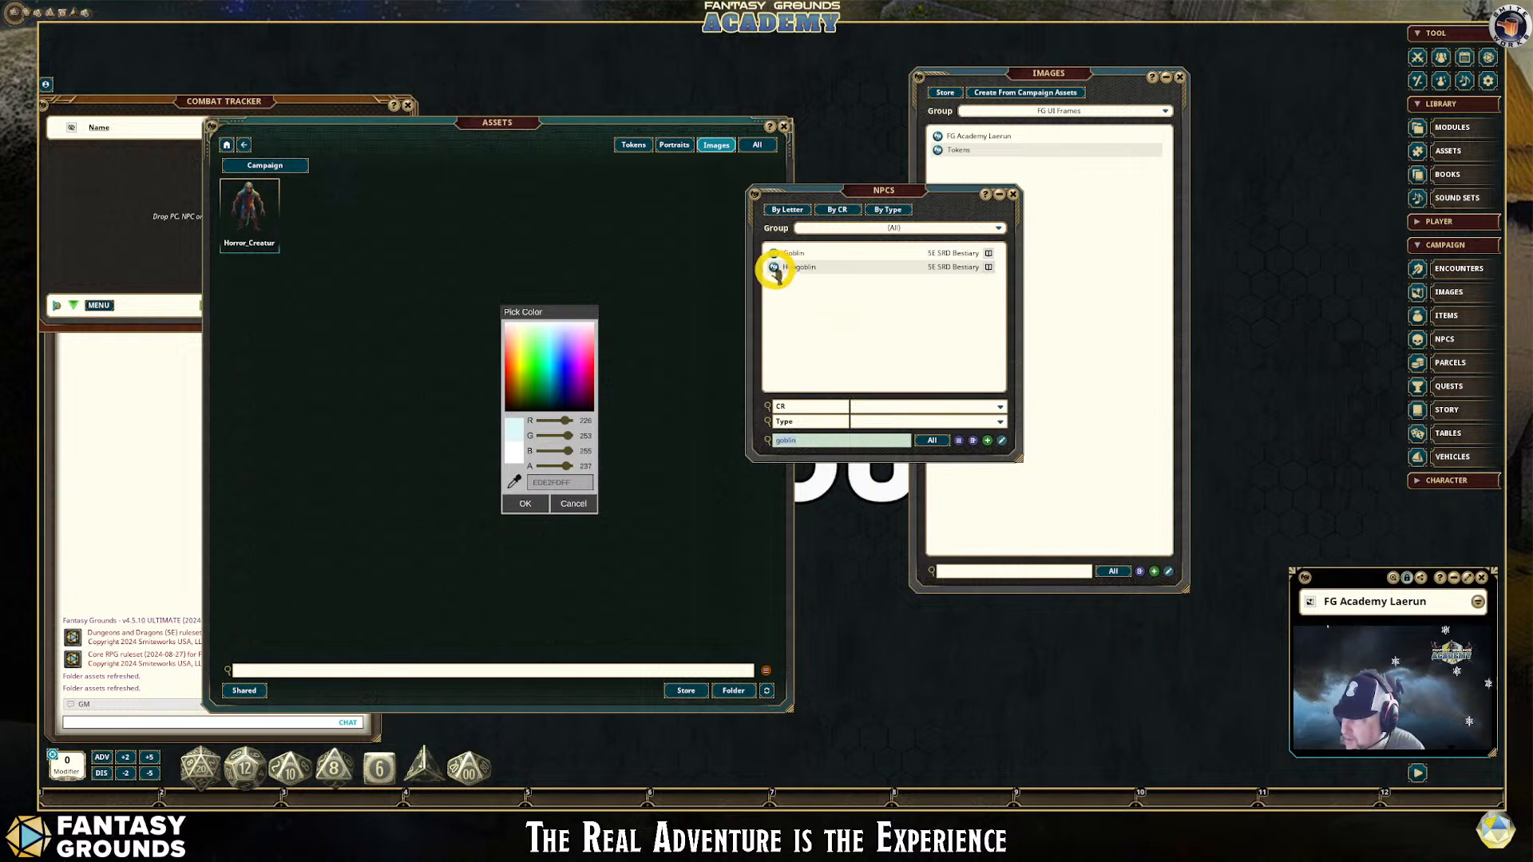
pyautogui.moveTo(774, 269); pyautogui.dragTo(819, 276)
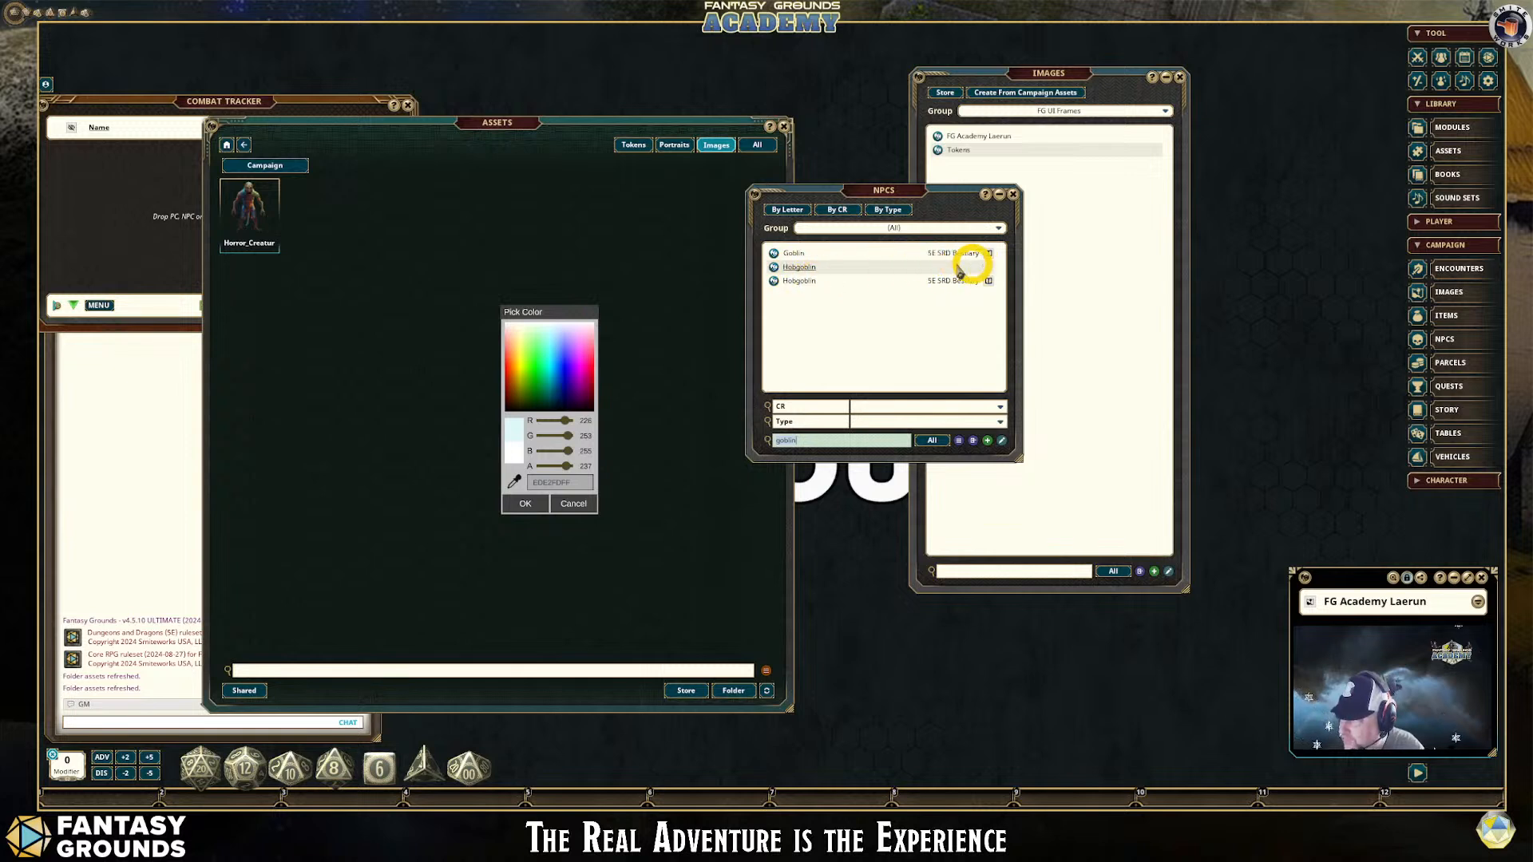
# Open the copied Hobgoblin record, place it beside the Assets window and close the NPC list
pyautogui.click(773, 266)
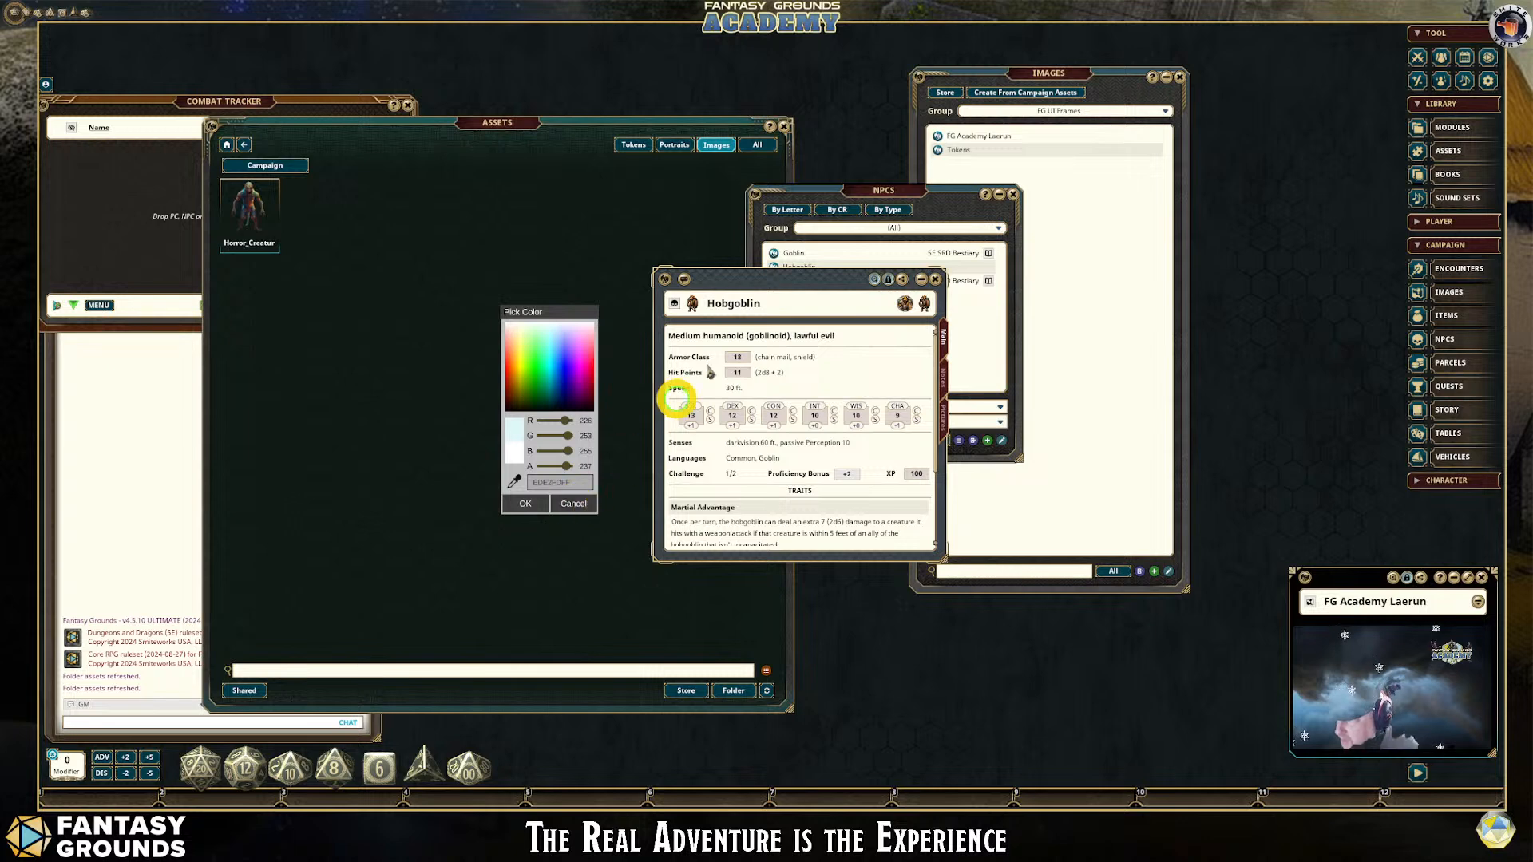
pyautogui.moveTo(797, 276); pyautogui.dragTo(971, 261)
pyautogui.click(556, 382)
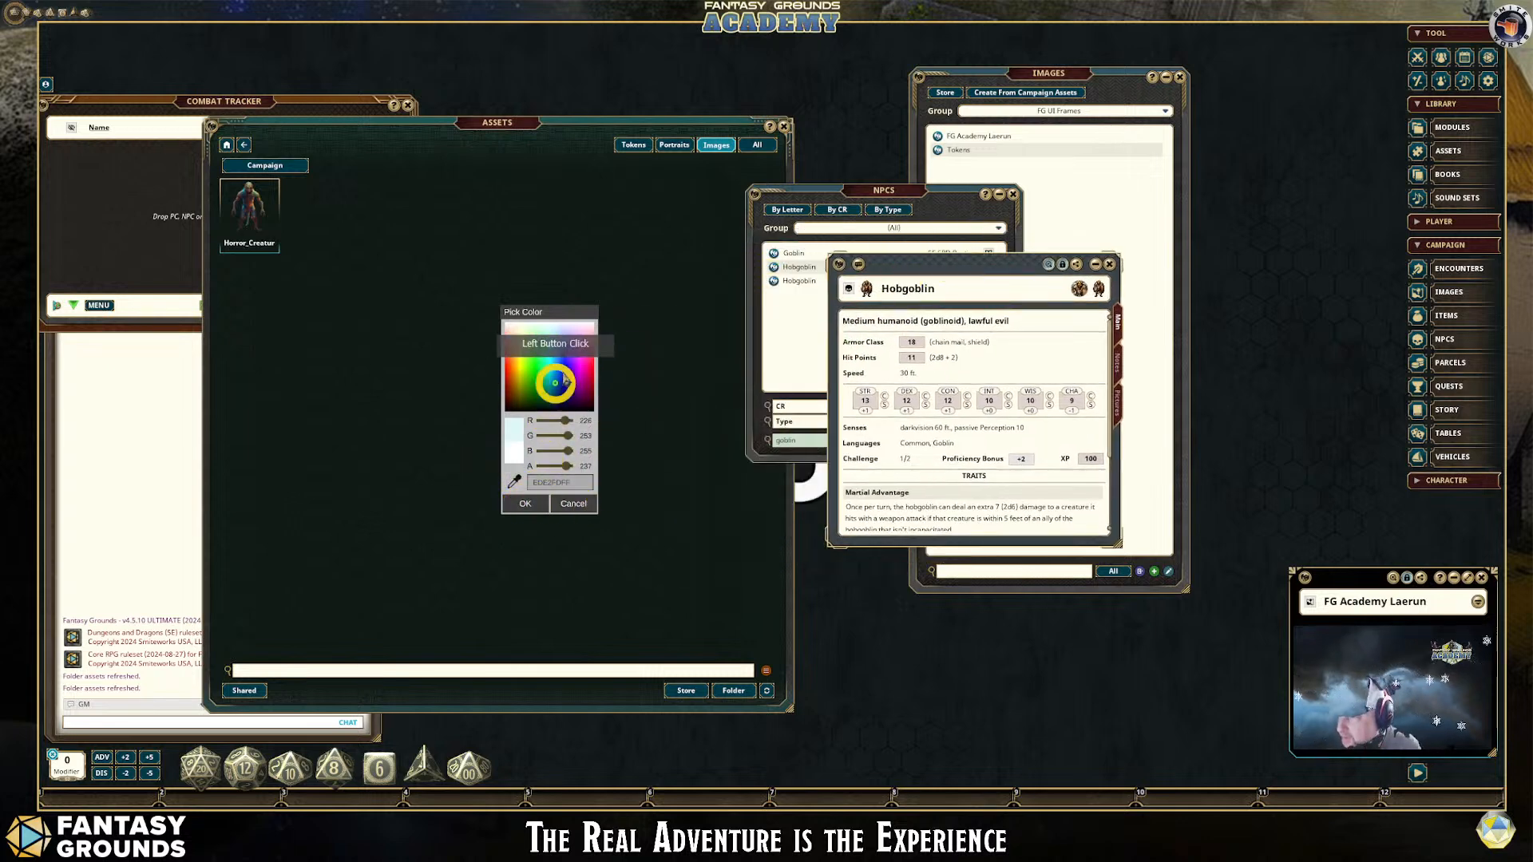
pyautogui.click(575, 502)
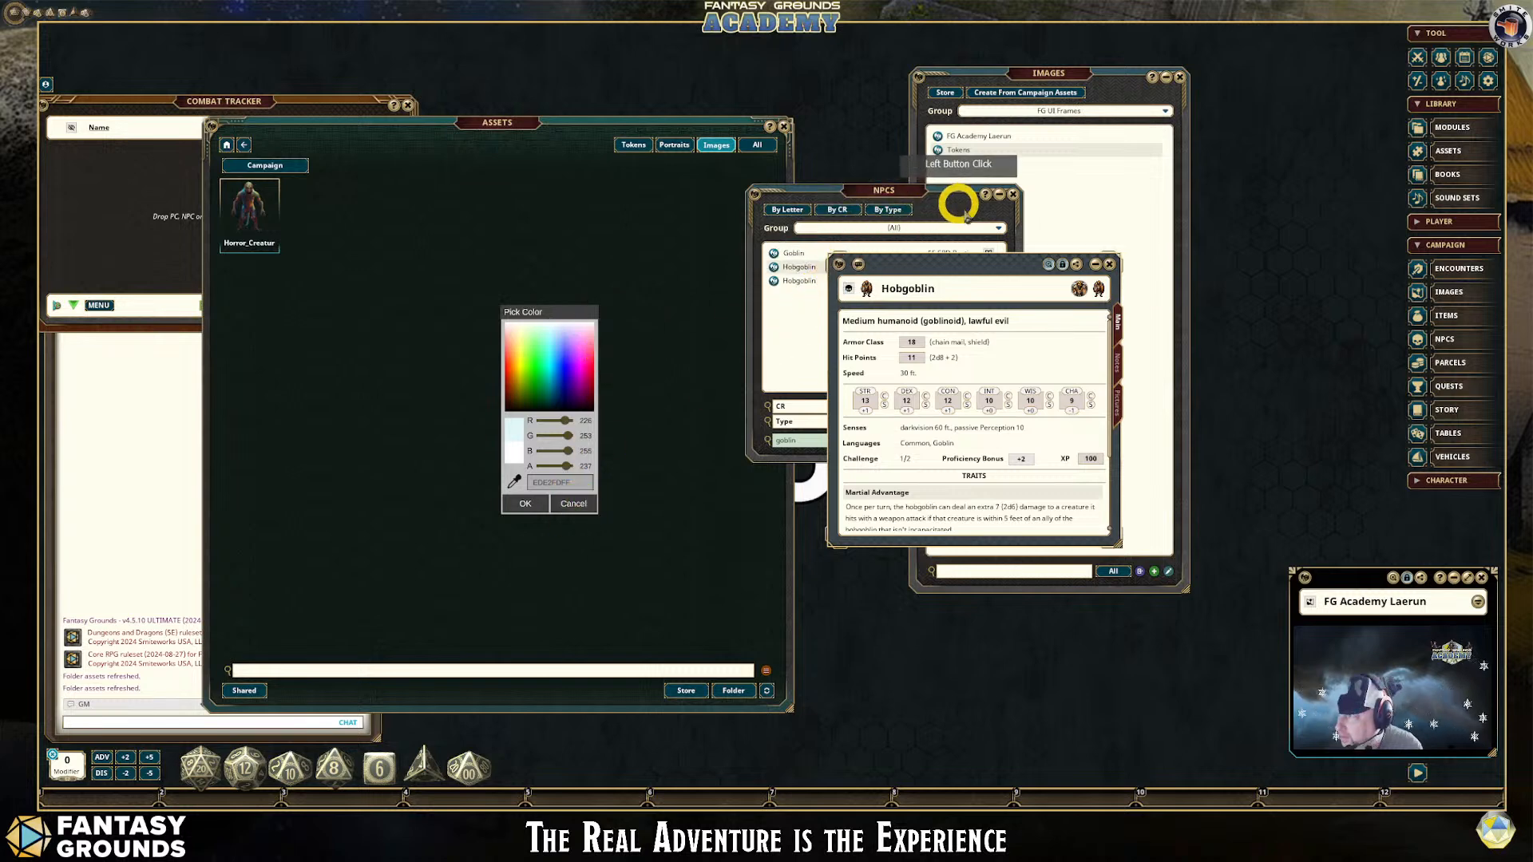
pyautogui.click(1012, 194)
pyautogui.moveTo(995, 263); pyautogui.dragTo(831, 172)
# Refresh the folder assets again and preview the Horror_Creature image, closing the preview when done
pyautogui.click(691, 520)
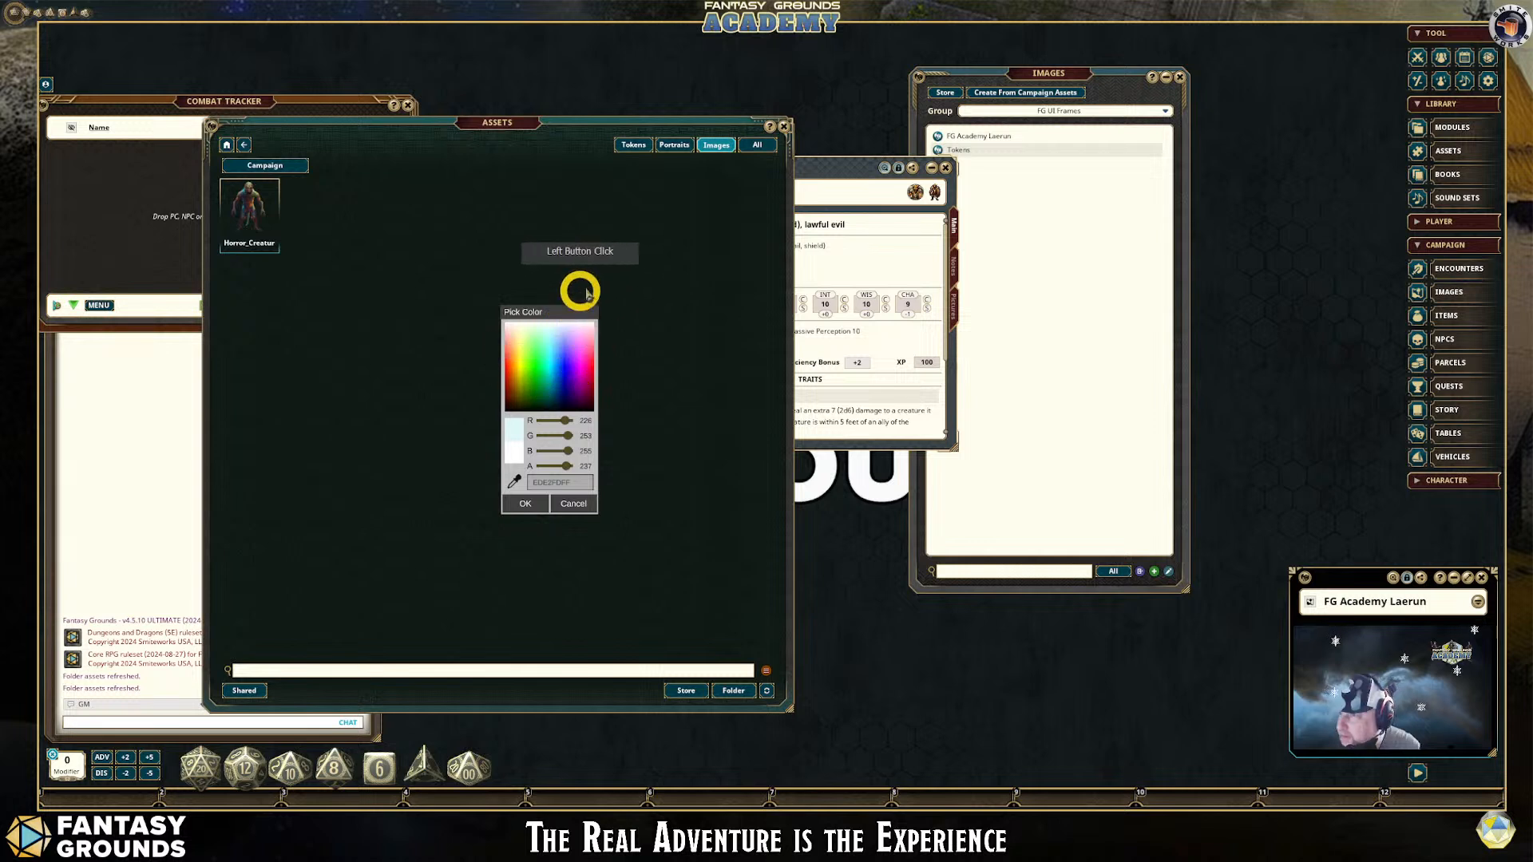
pyautogui.click(767, 691)
pyautogui.click(248, 211)
pyautogui.click(762, 254)
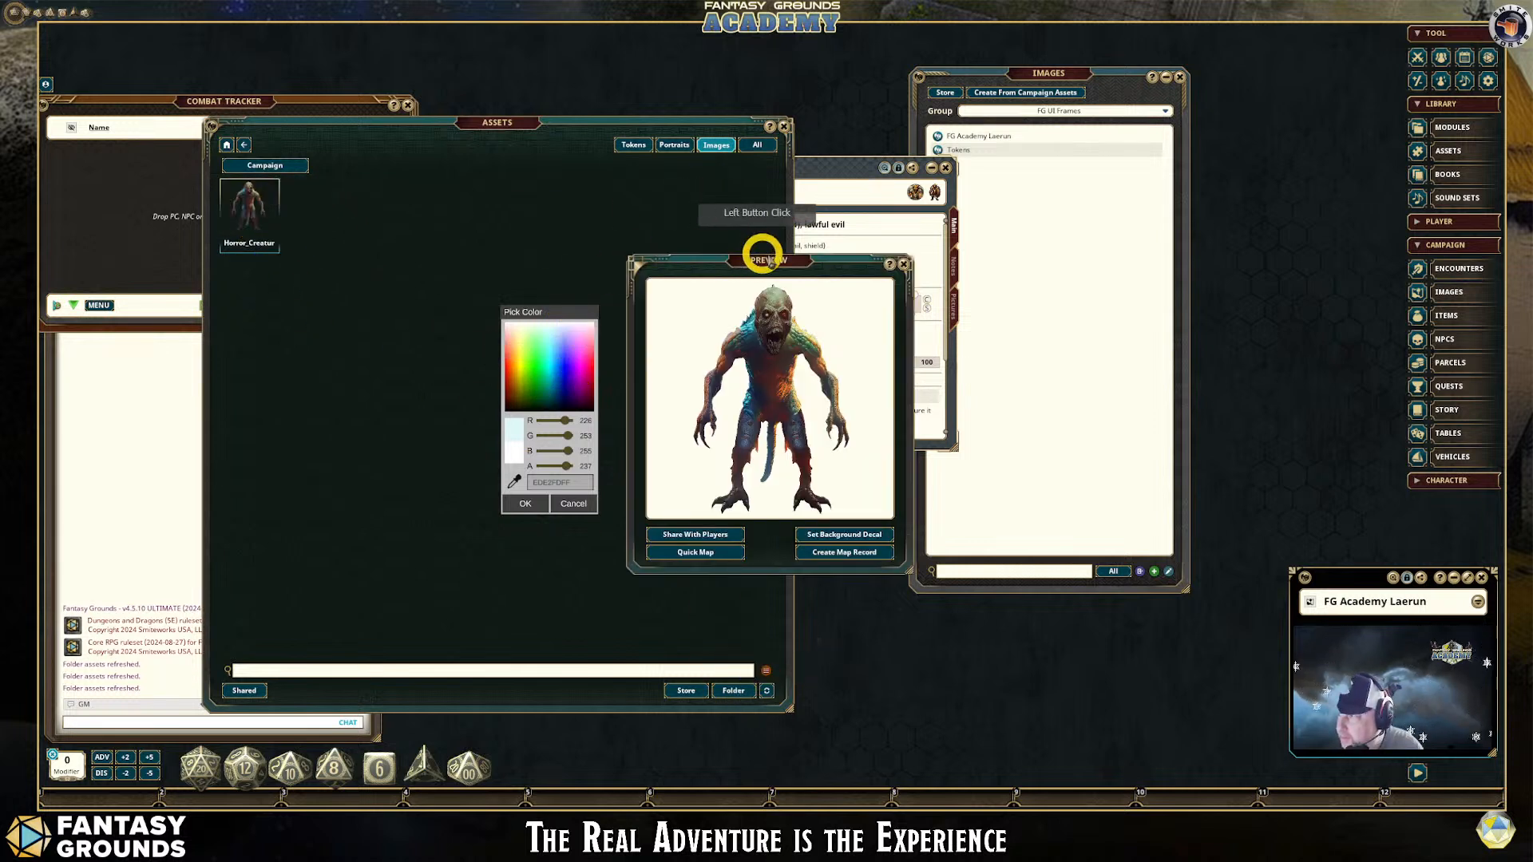
pyautogui.moveTo(763, 253); pyautogui.dragTo(487, 224)
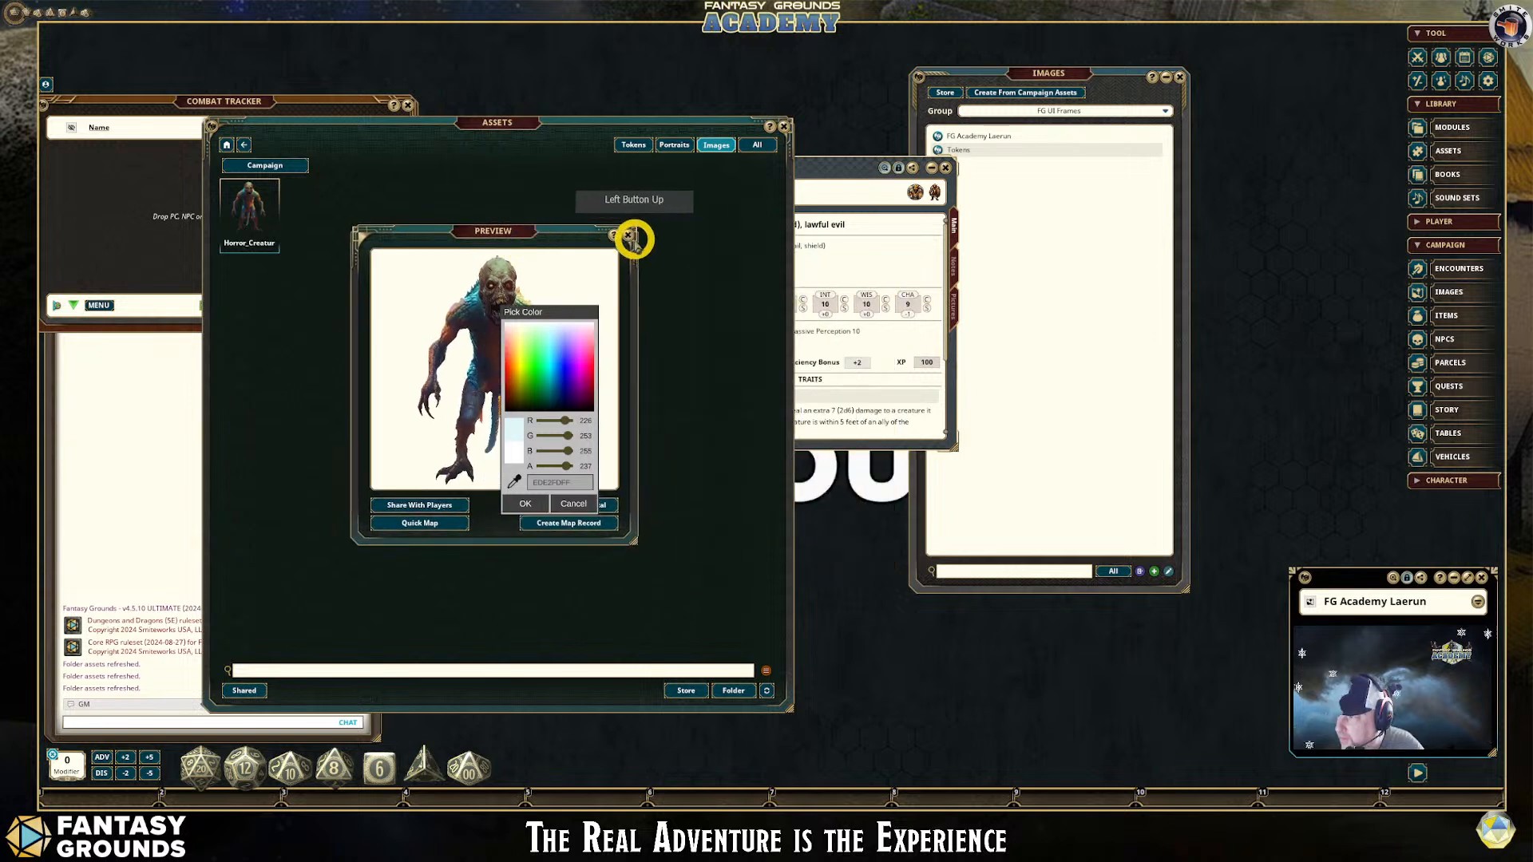
pyautogui.click(629, 236)
# Unlock the copied Hobgoblin record's pictures and delete its picture, flat token and camera token
pyautogui.click(843, 163)
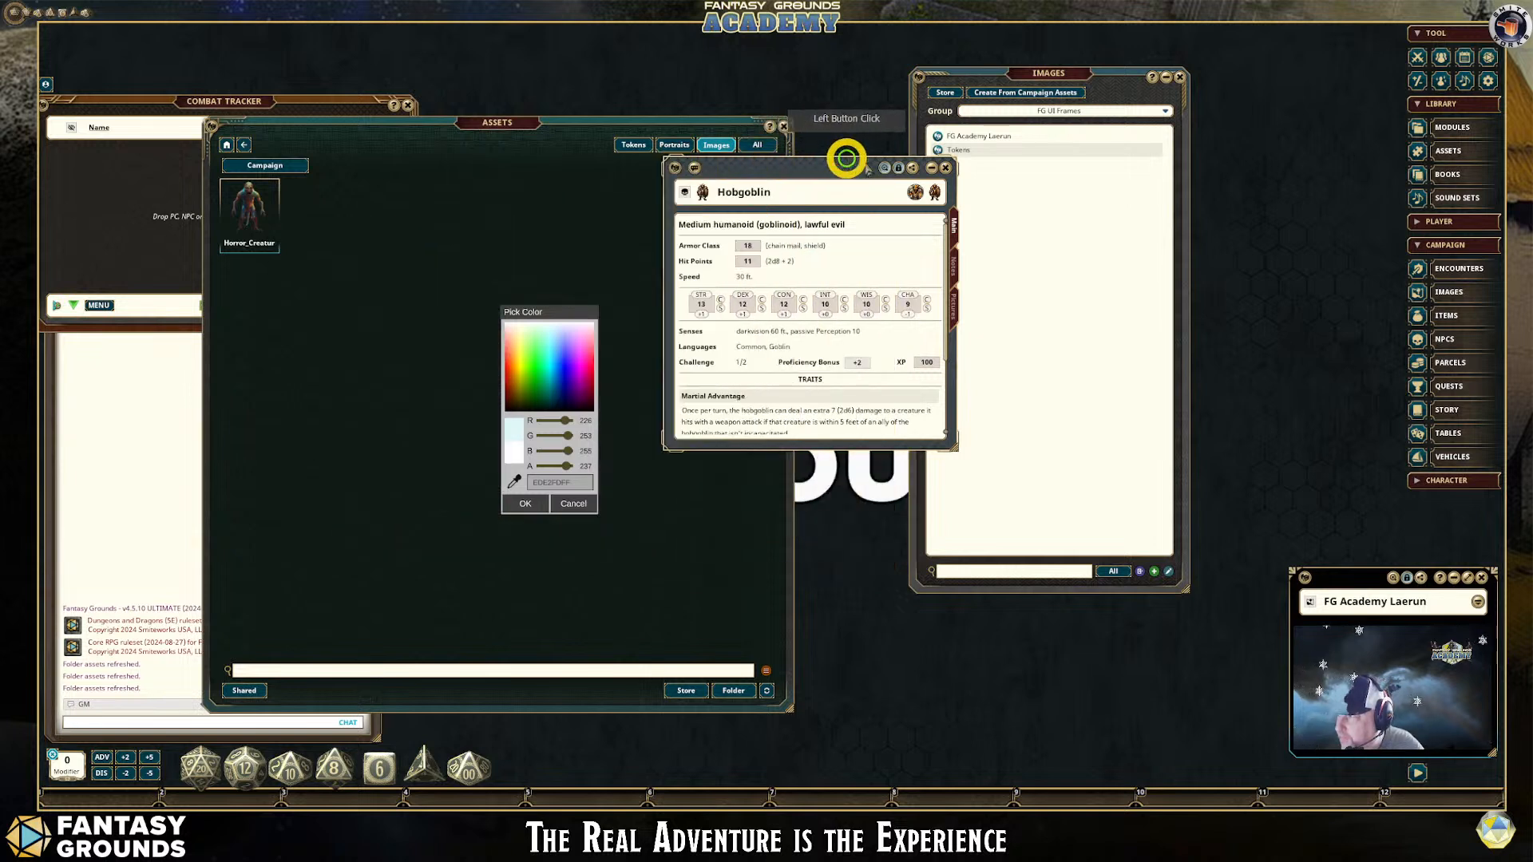
pyautogui.click(955, 306)
pyautogui.click(898, 168)
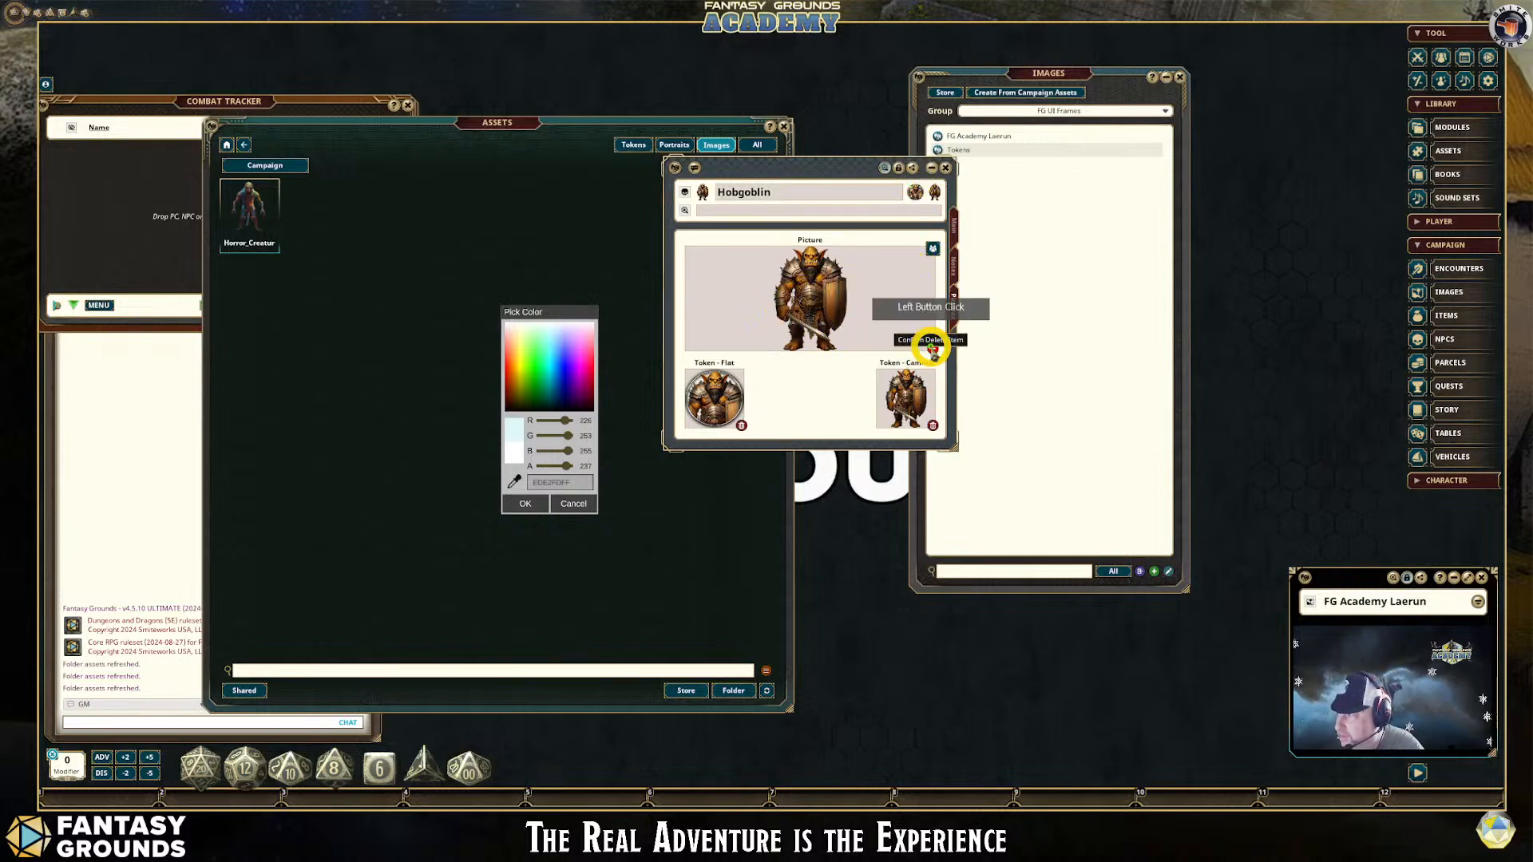
pyautogui.click(932, 346)
pyautogui.click(741, 426)
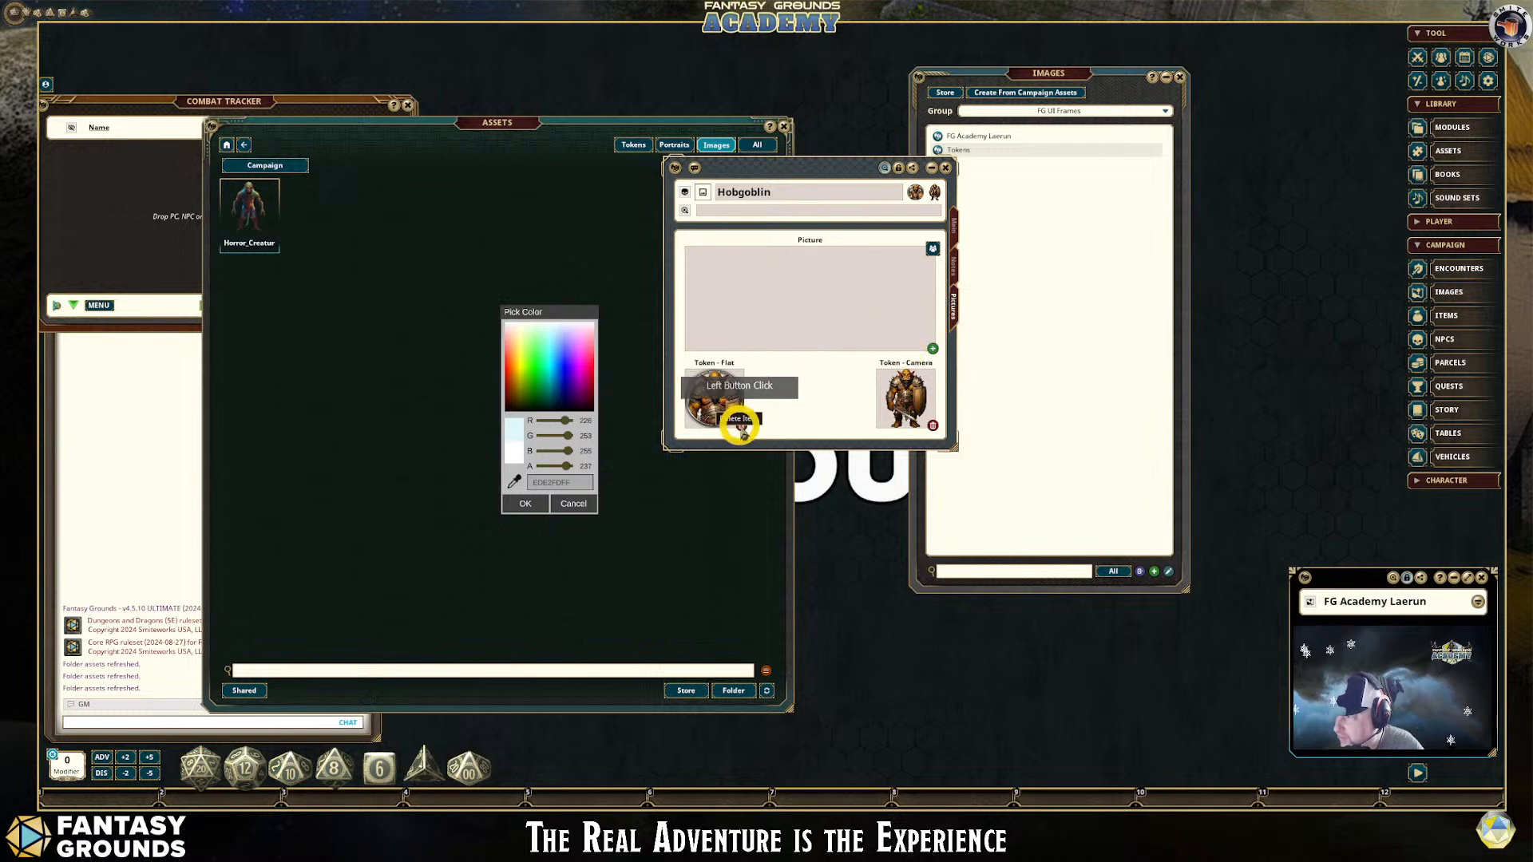
pyautogui.click(741, 426)
pyautogui.click(741, 426)
pyautogui.click(932, 425)
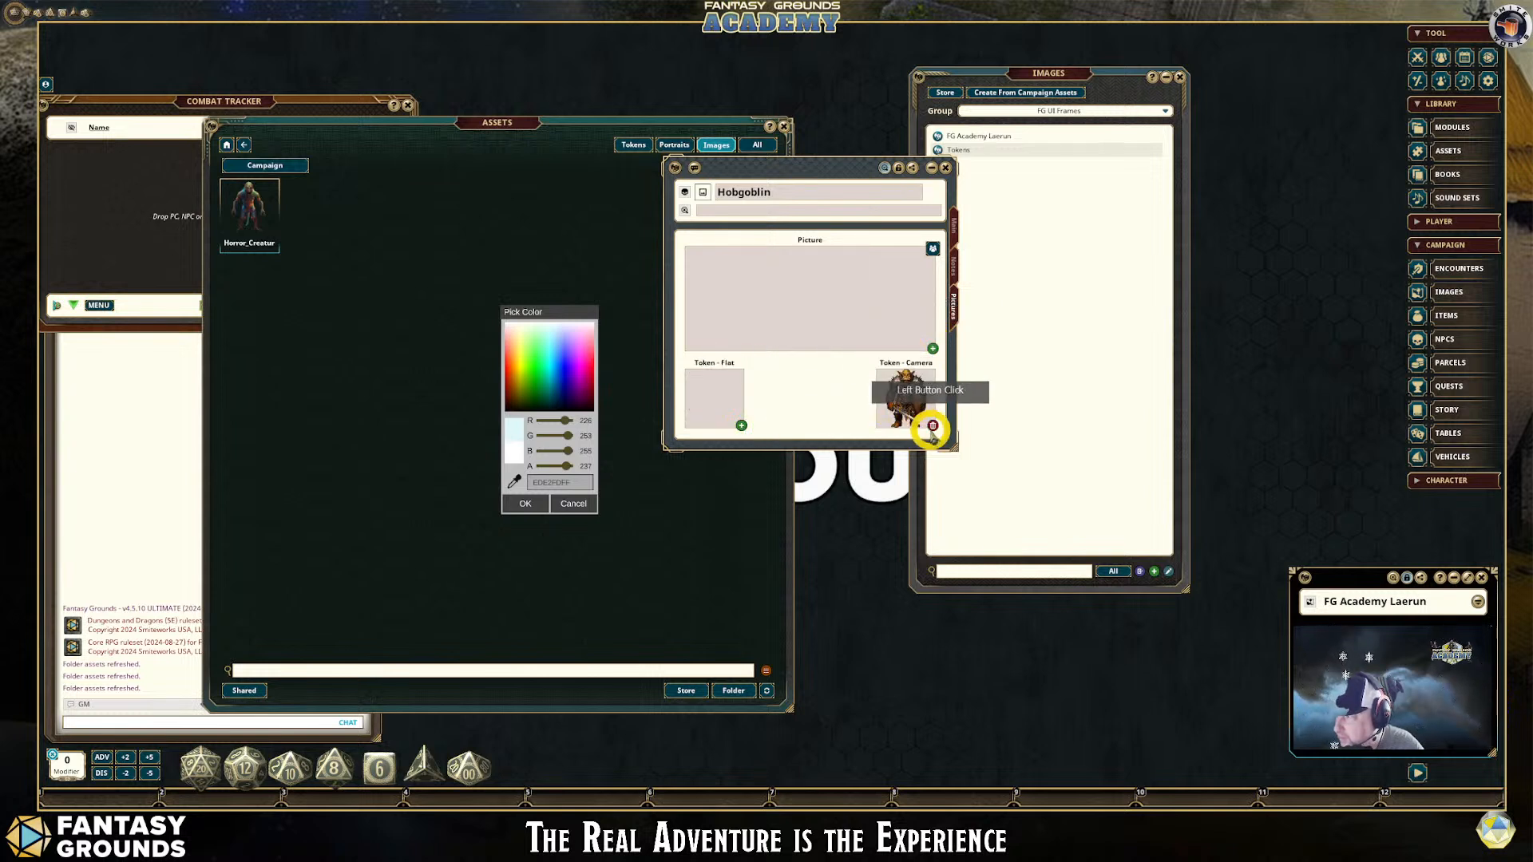
pyautogui.click(934, 425)
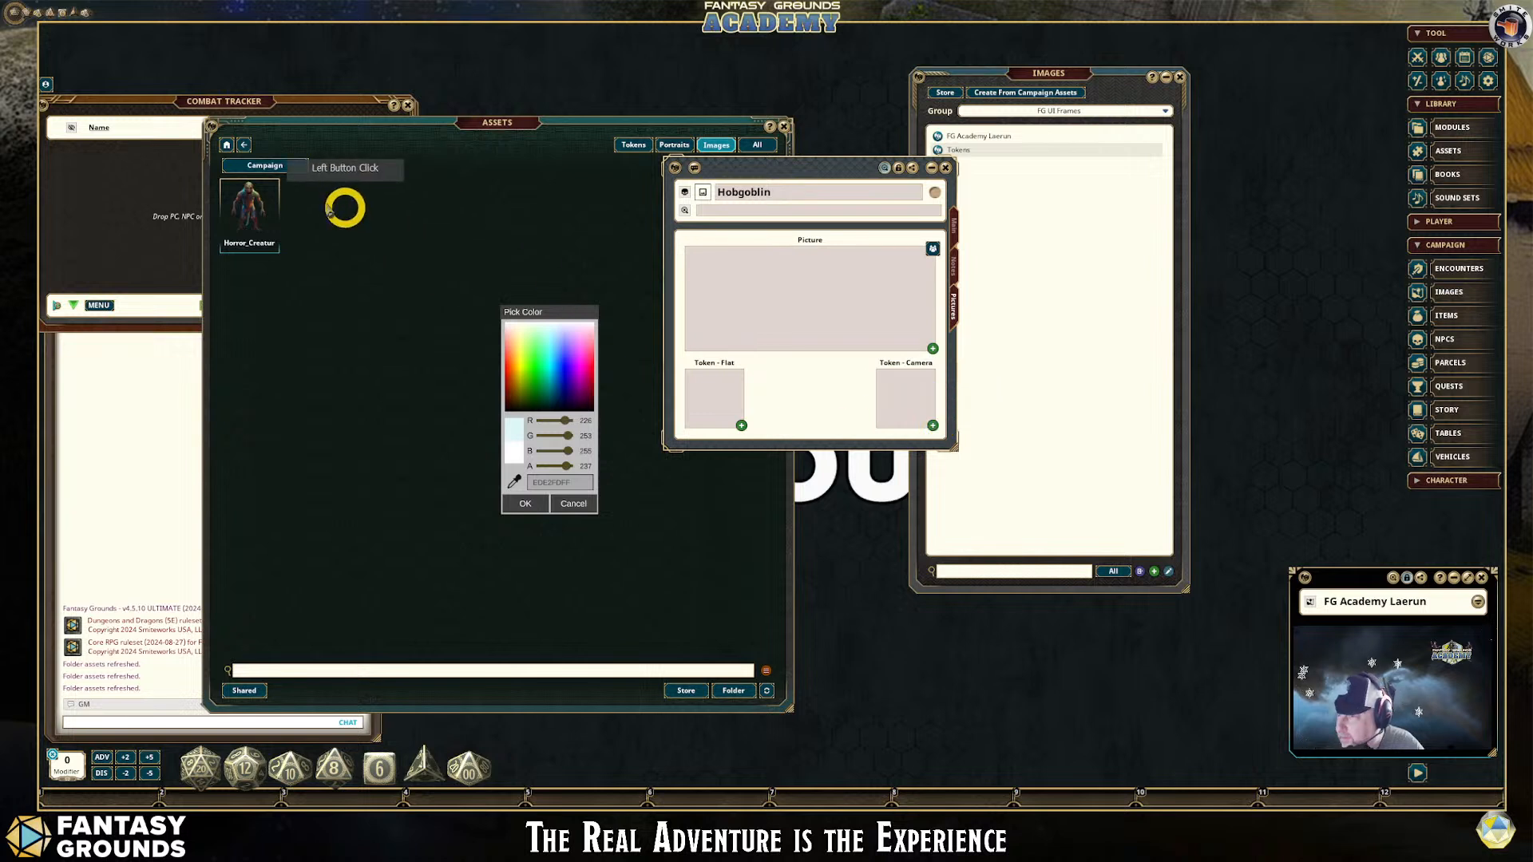
# Assign the Horror_Creature image as the copied Hobgoblin's picture and camera token, and close the Assets window
pyautogui.moveTo(247, 194); pyautogui.dragTo(864, 318)
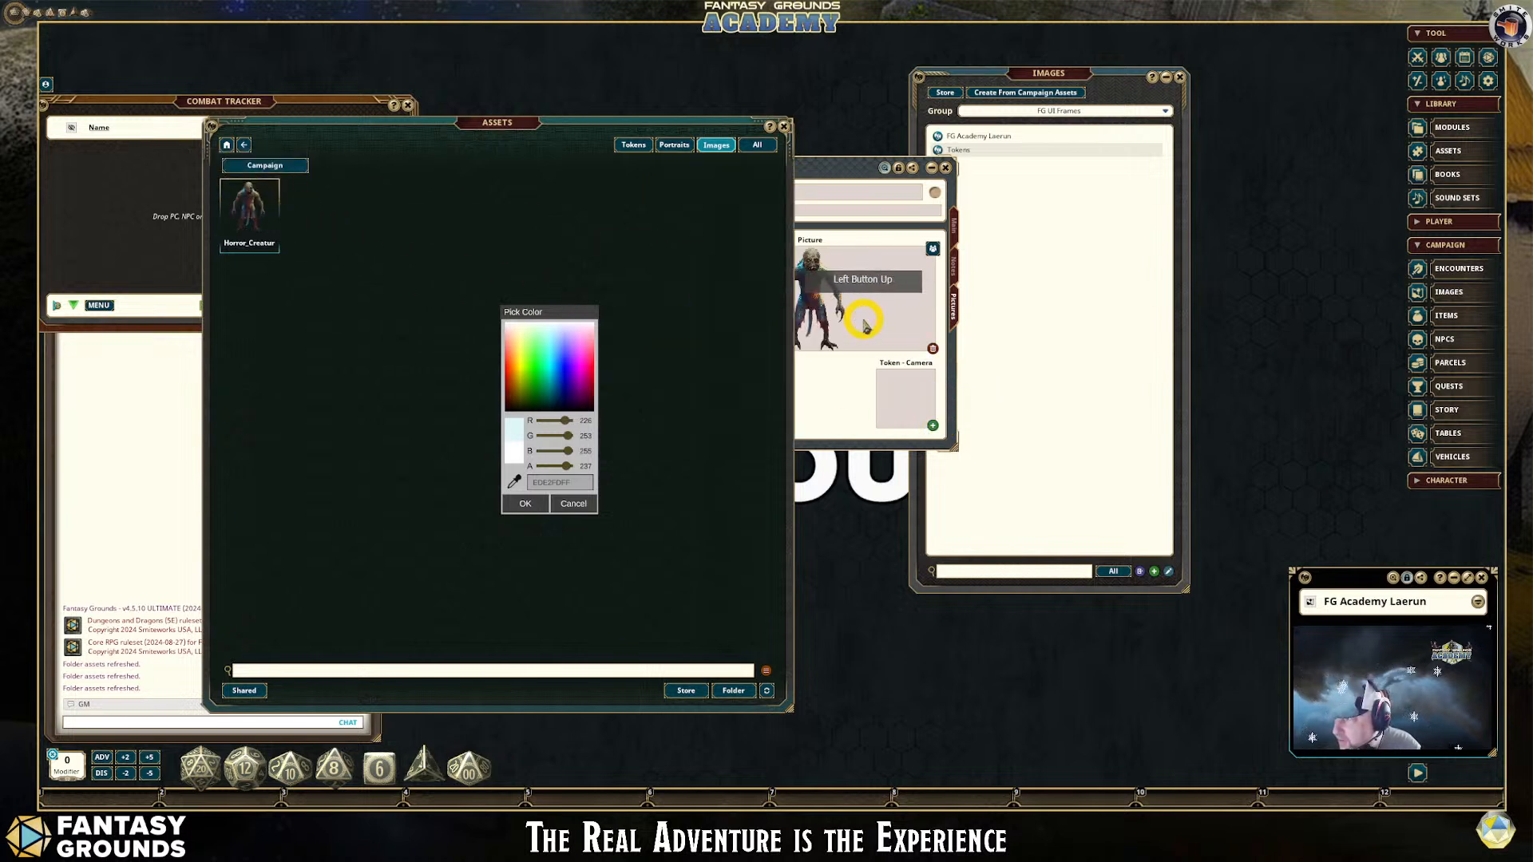
pyautogui.moveTo(247, 197); pyautogui.dragTo(898, 395)
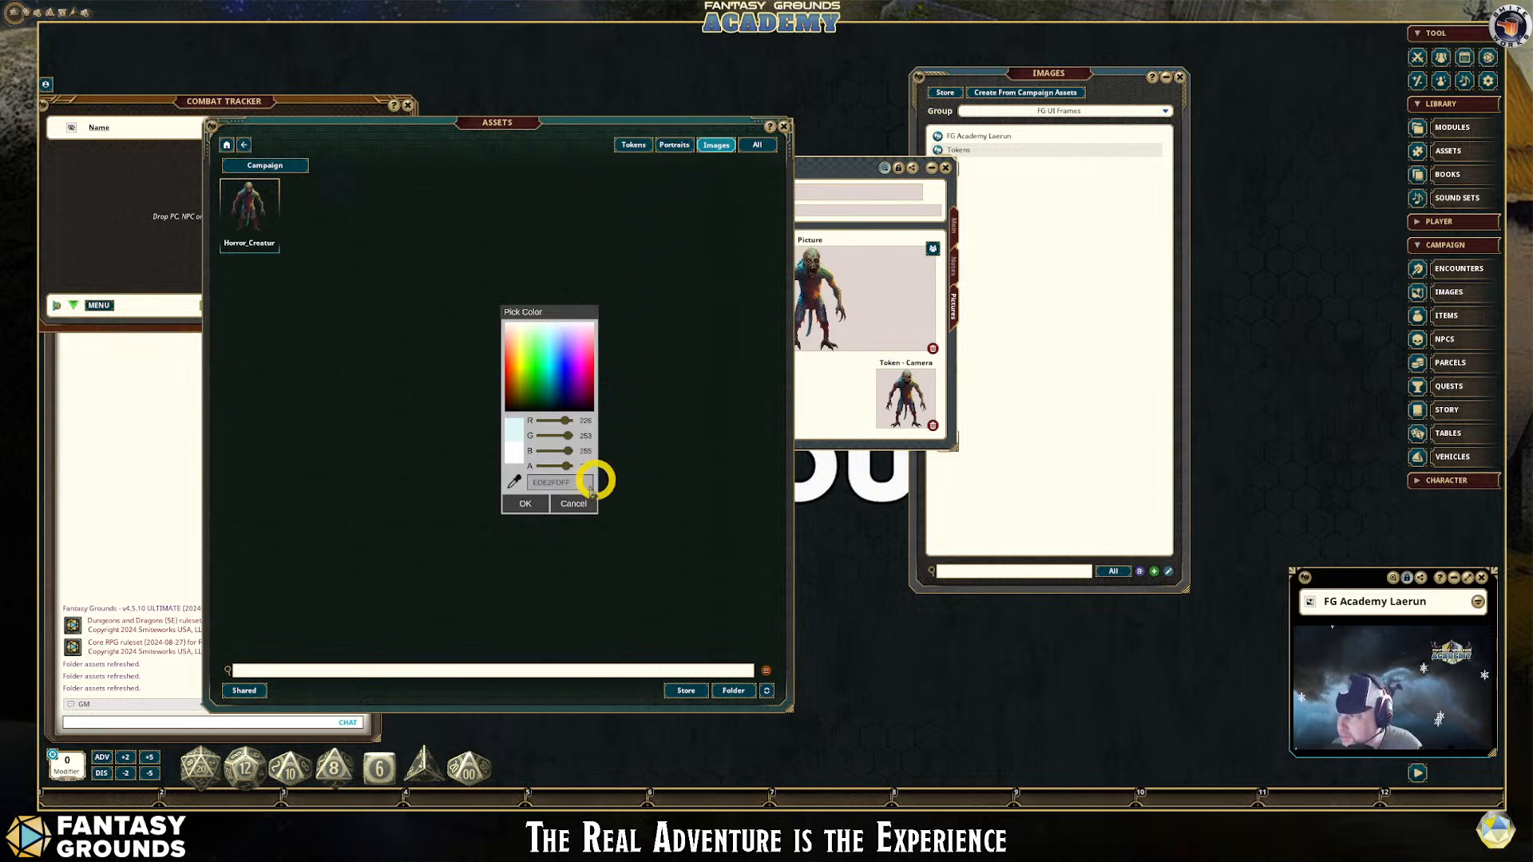
pyautogui.click(527, 505)
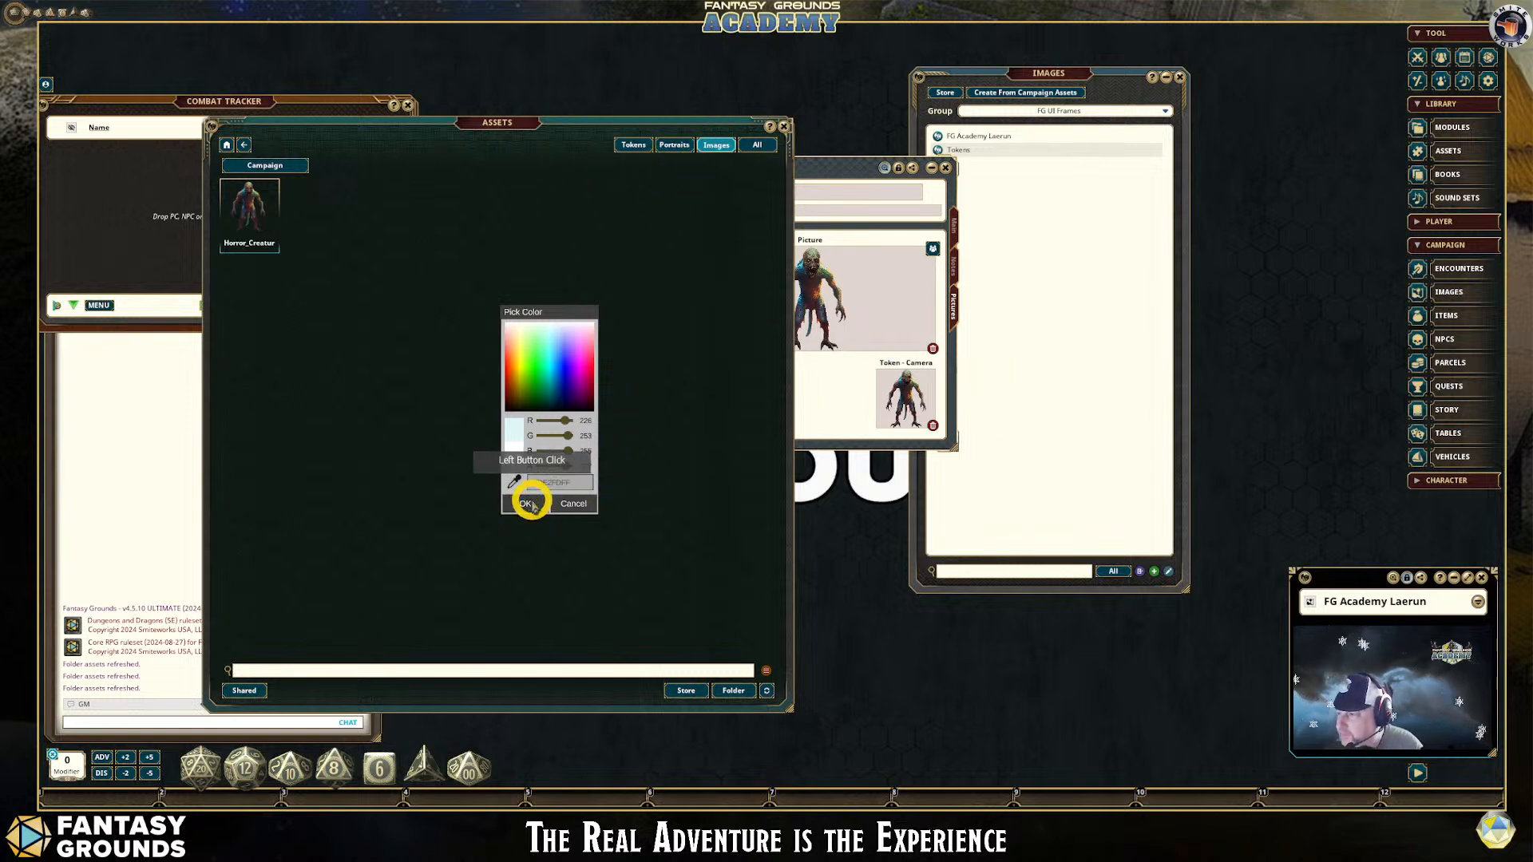
pyautogui.click(671, 289)
pyautogui.click(781, 127)
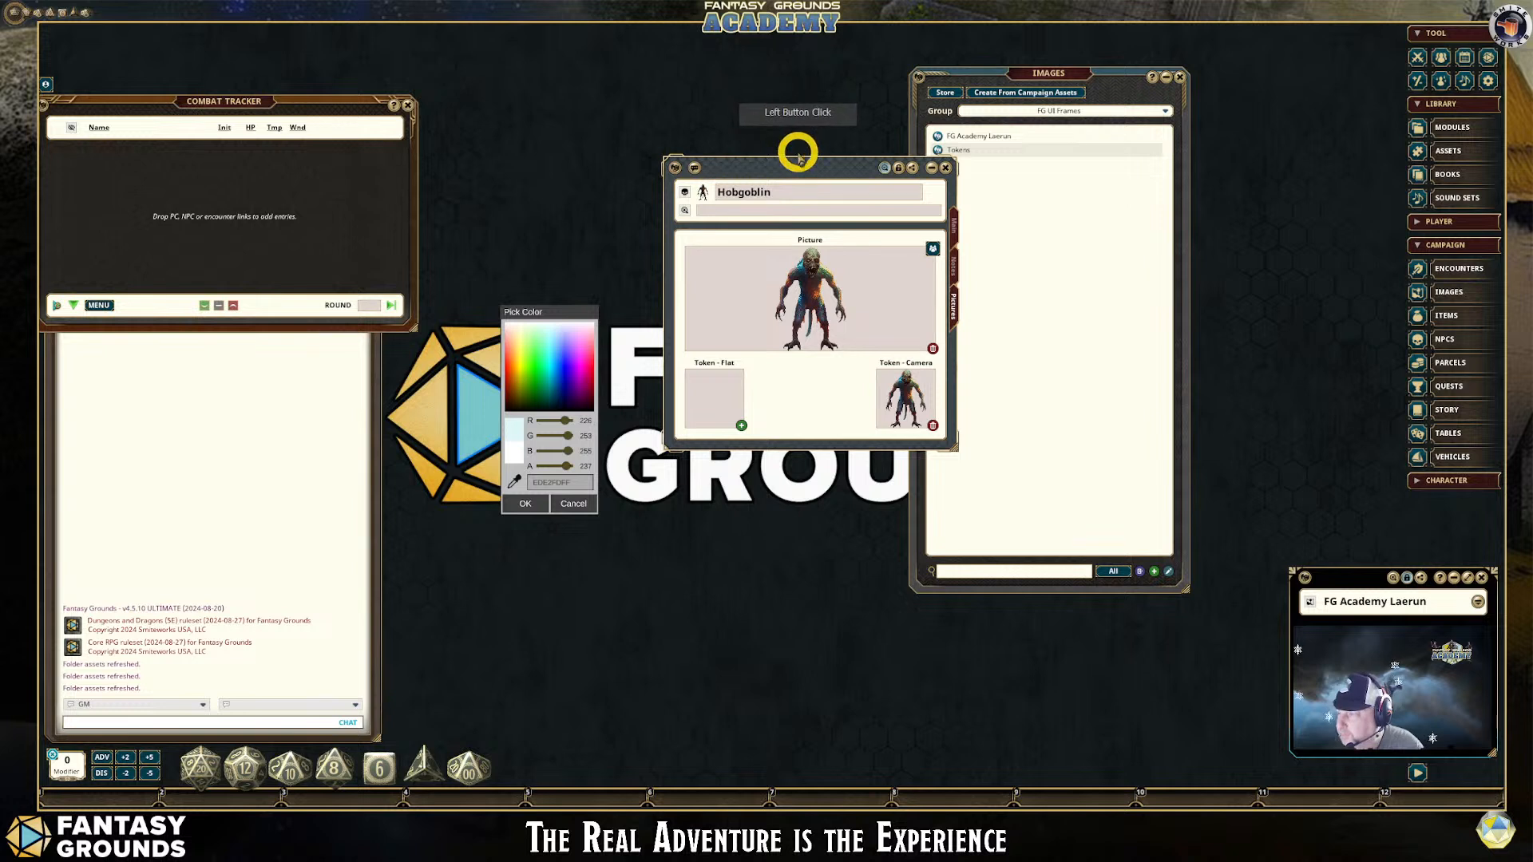
pyautogui.click(526, 505)
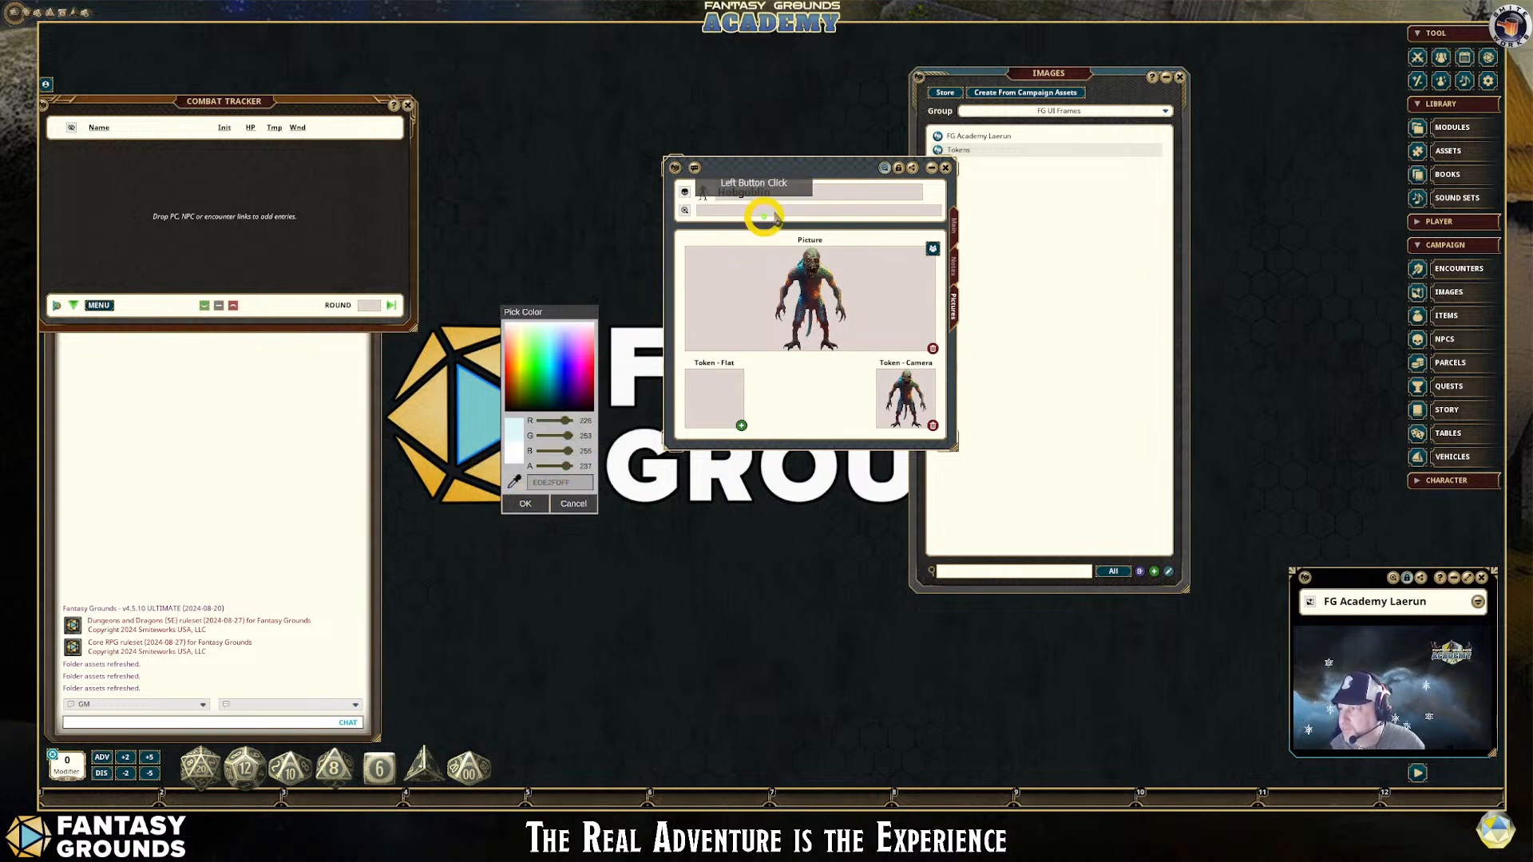
# Close the Images list and the copied Hobgoblin record
pyautogui.moveTo(780, 169); pyautogui.dragTo(830, 169)
pyautogui.click(1180, 77)
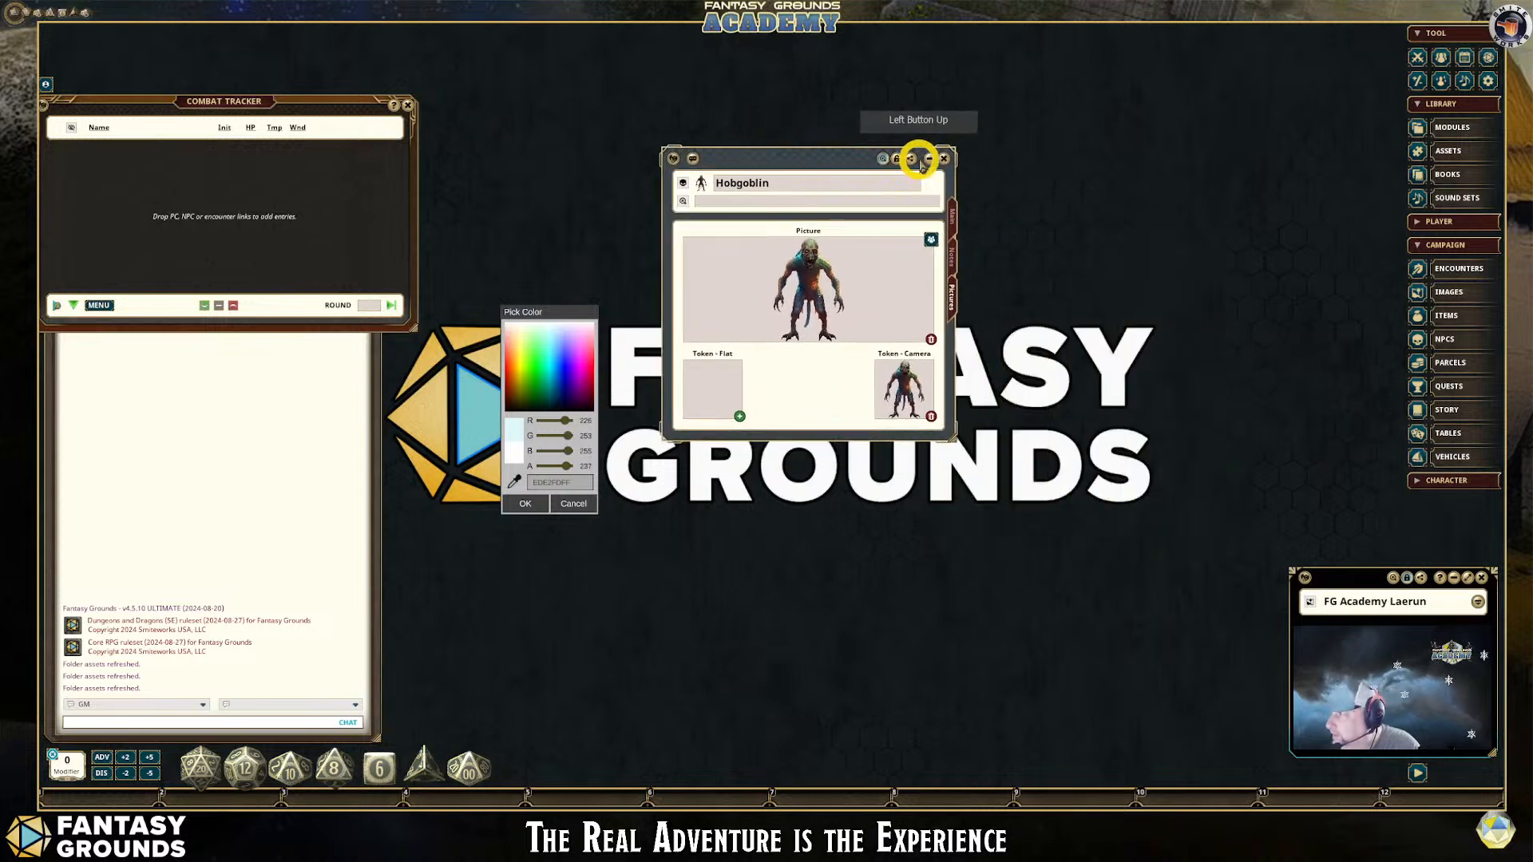
pyautogui.click(951, 161)
# Choose a dark blue in the Pick Color dialog, place it beside the Combat Tracker and try to confirm or cancel it
pyautogui.click(567, 391)
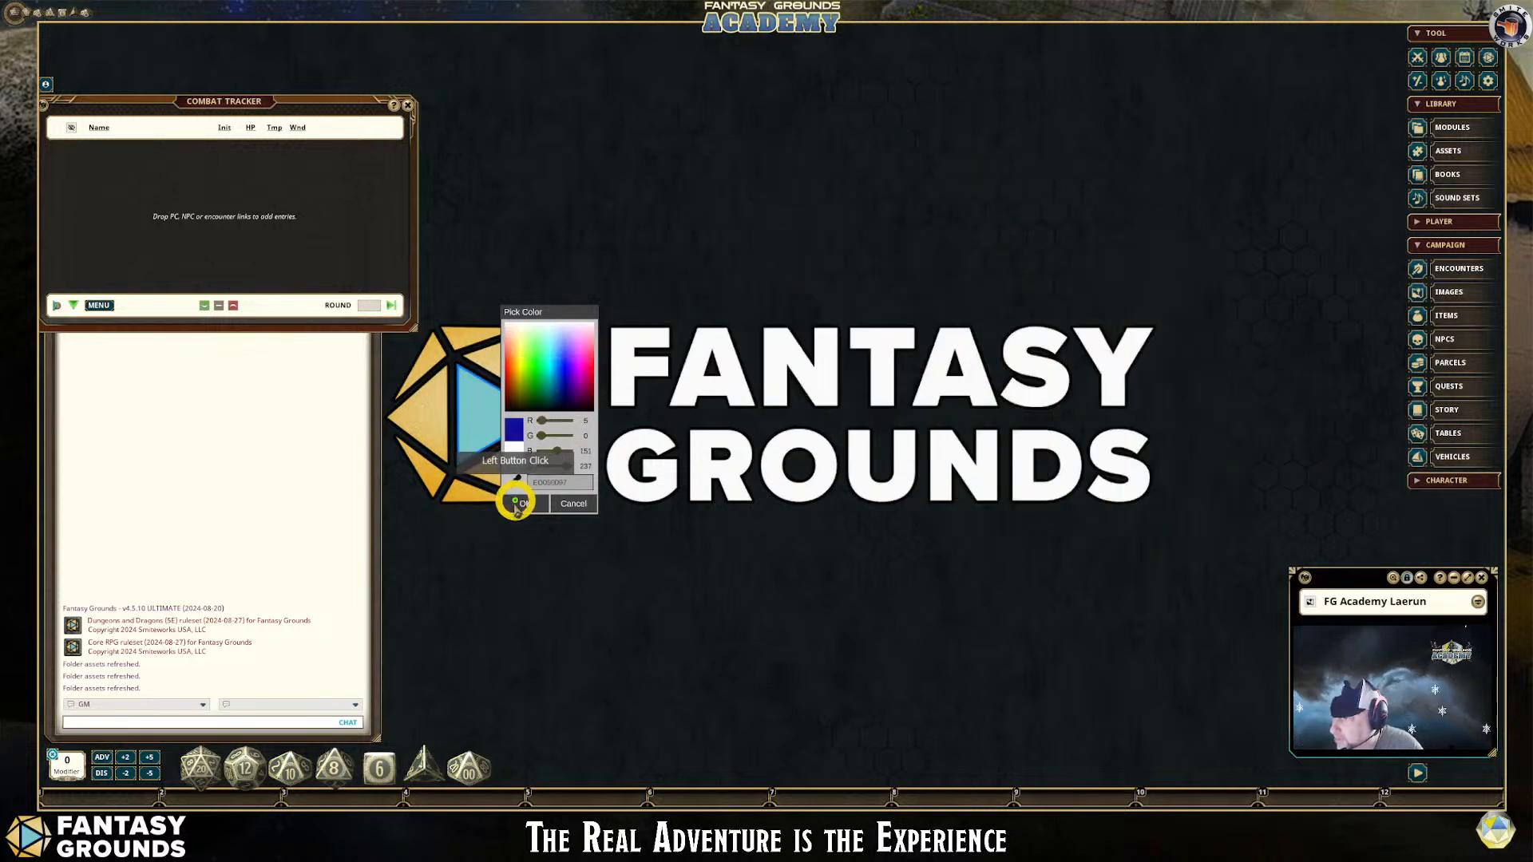
pyautogui.click(523, 502)
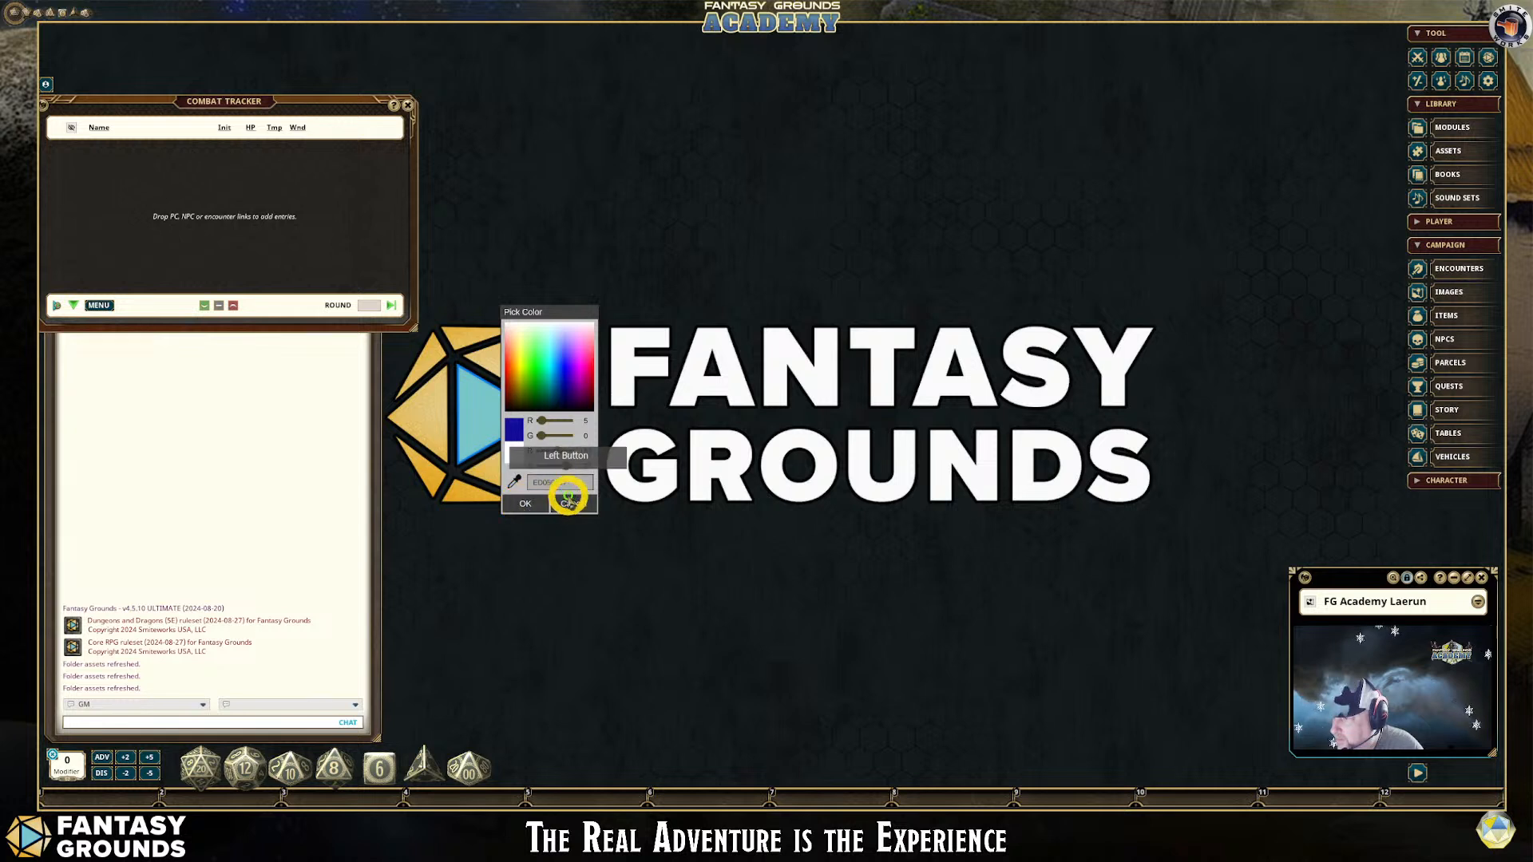
pyautogui.moveTo(557, 319); pyautogui.dragTo(489, 105)
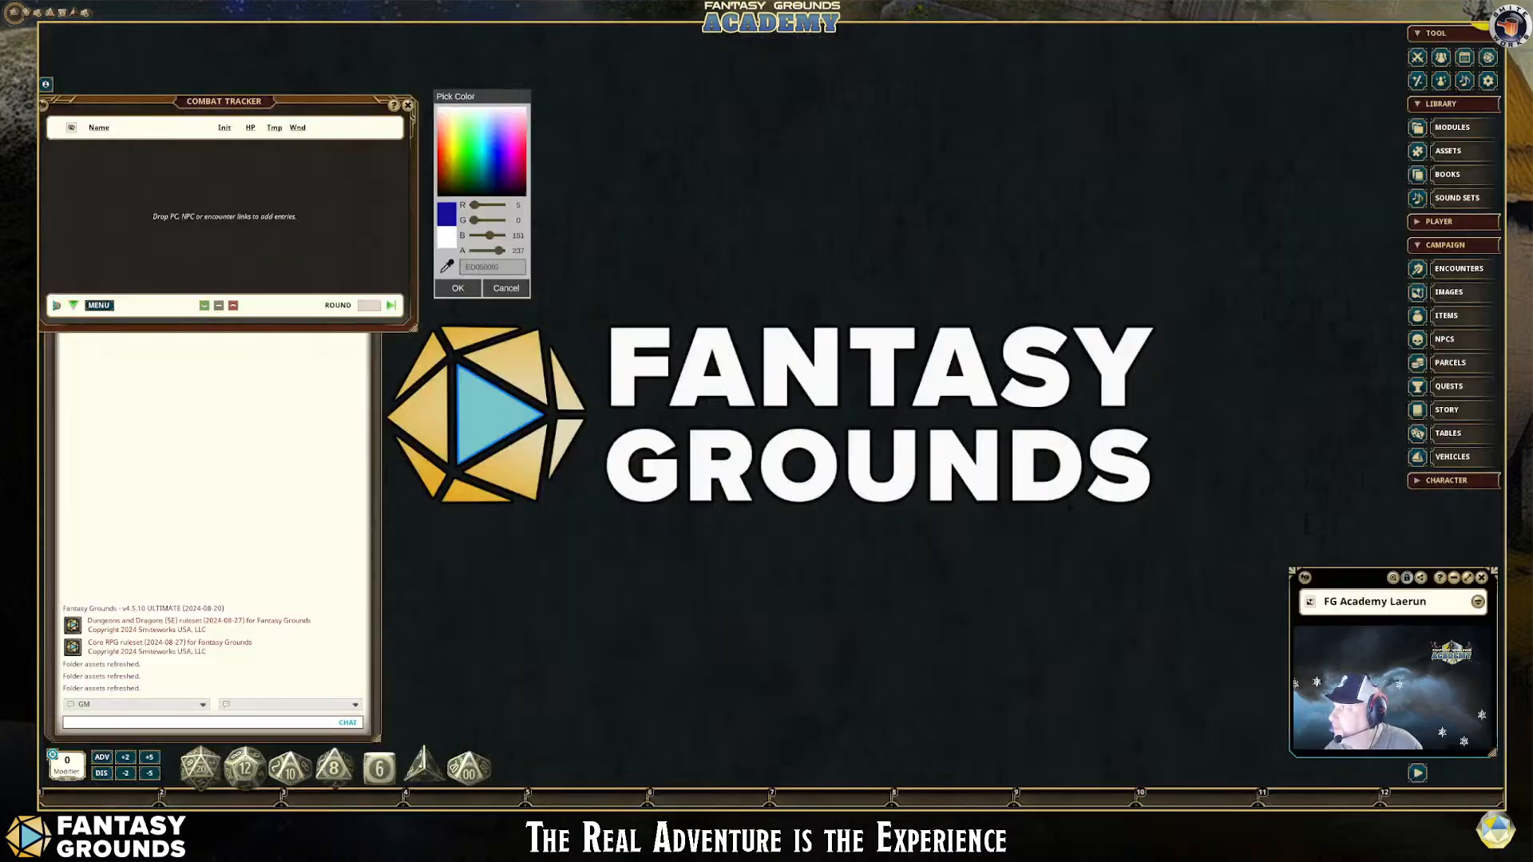
pyautogui.click(1037, 144)
pyautogui.click(914, 232)
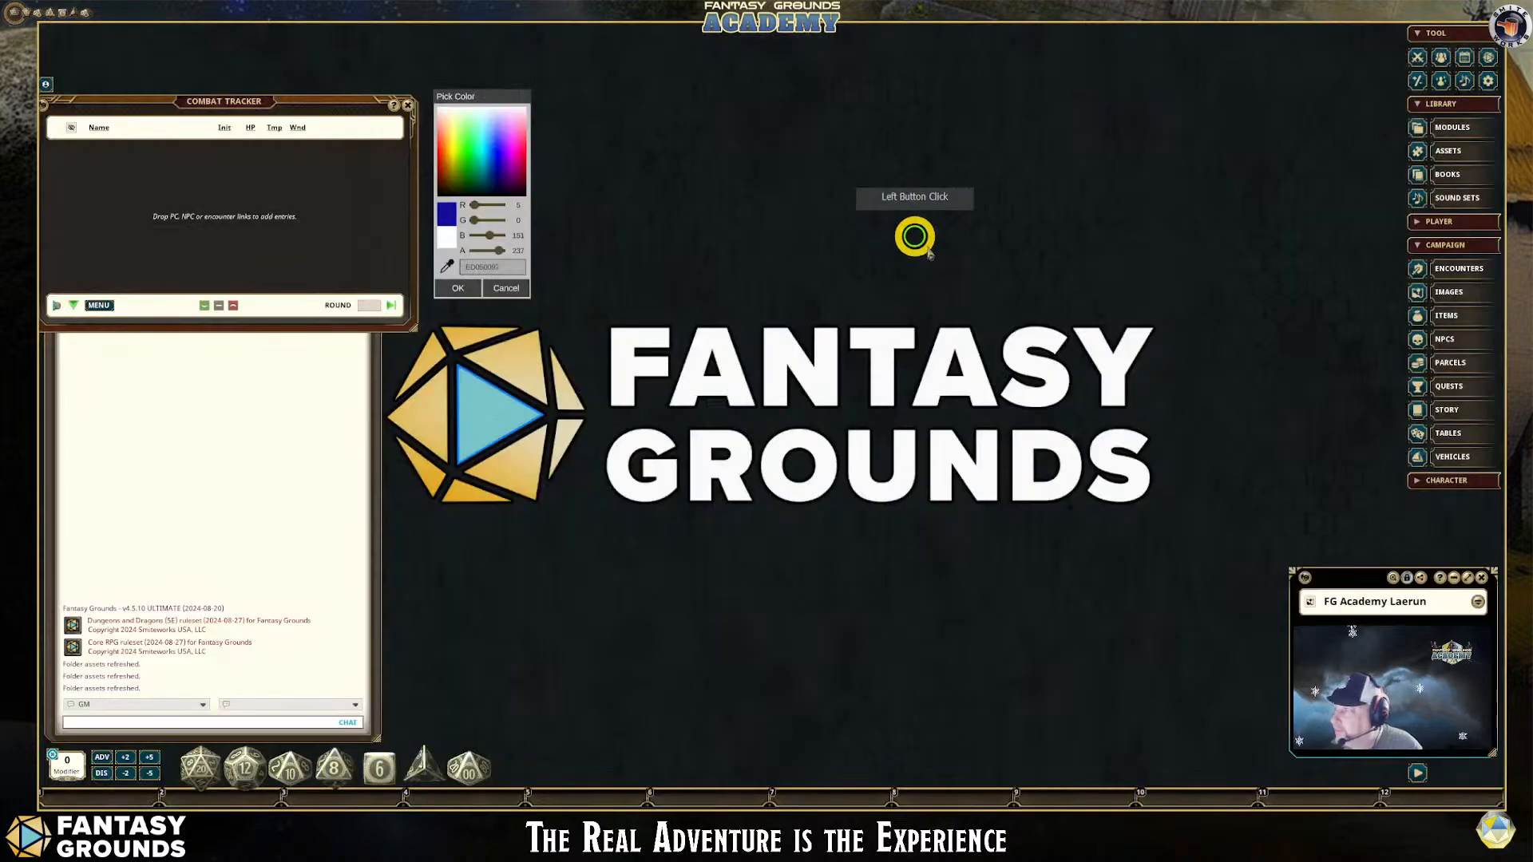
pyautogui.click(1006, 473)
pyautogui.click(460, 288)
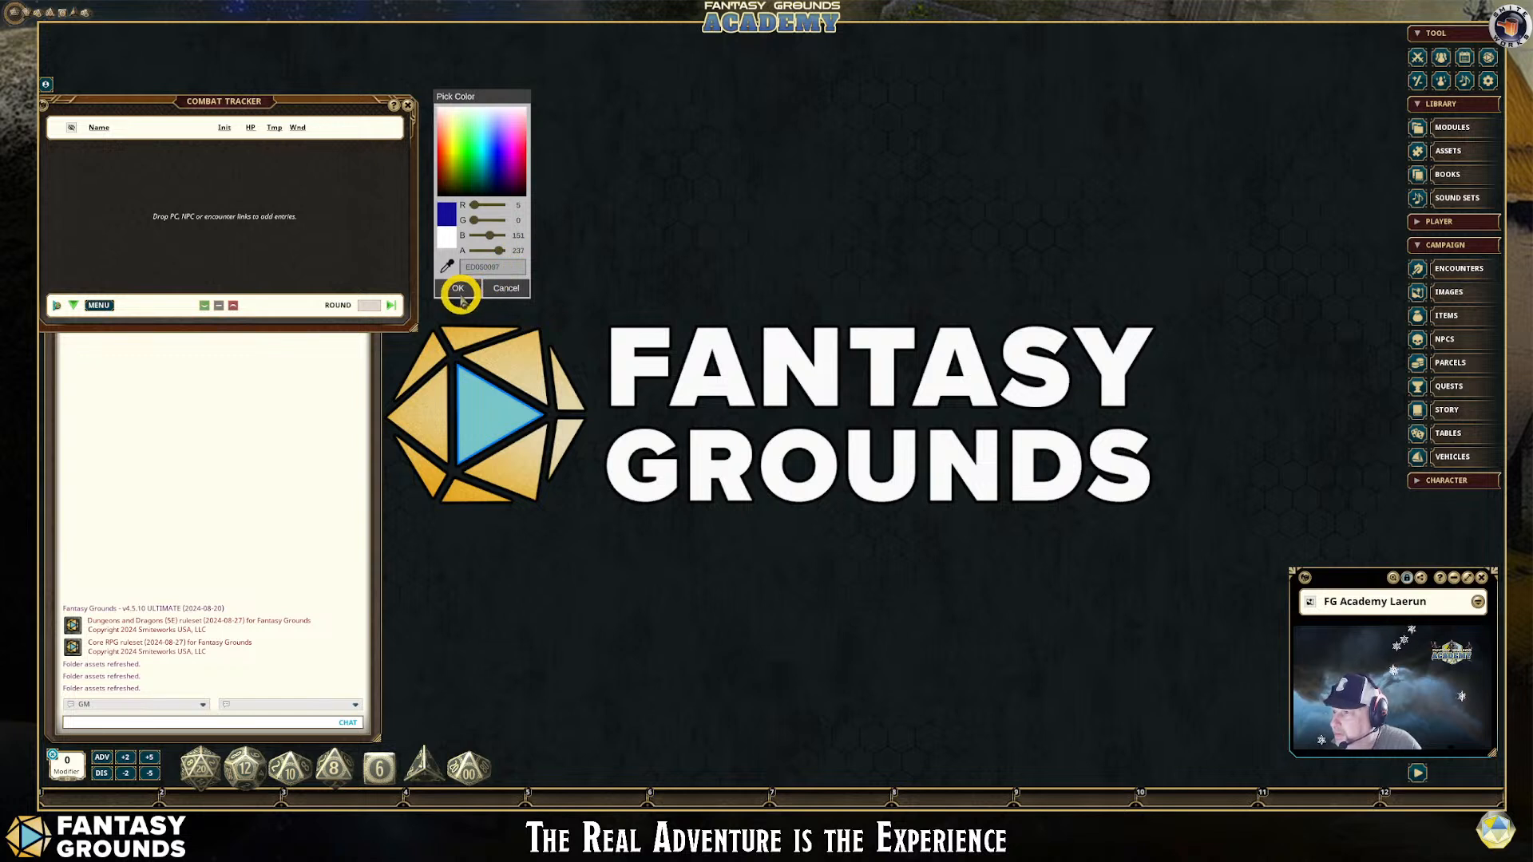
pyautogui.click(513, 289)
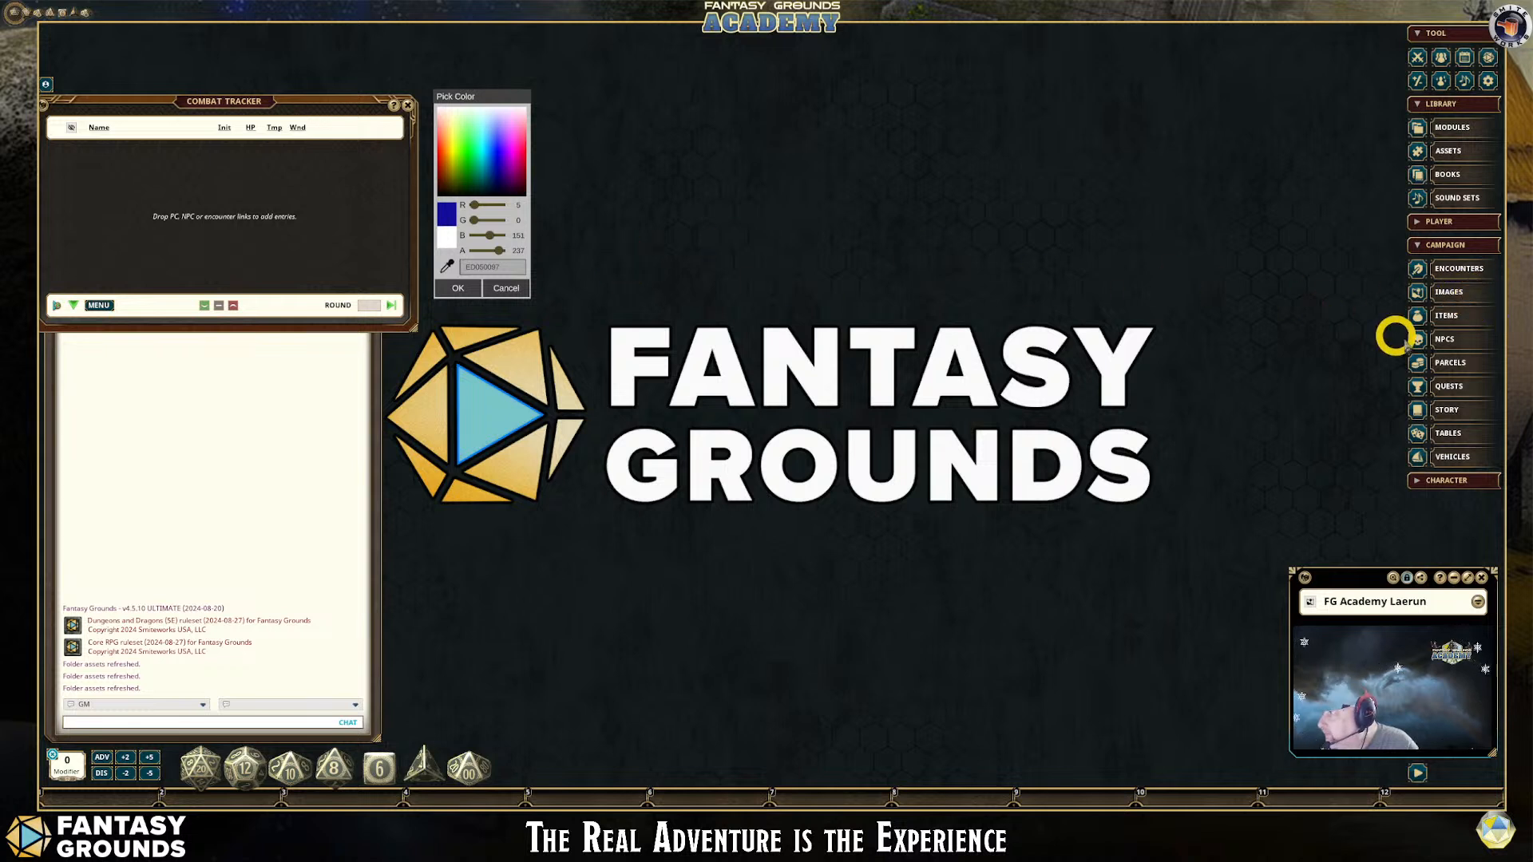
# Open the Tokens image from the Images list and move its window over the list
pyautogui.click(1463, 293)
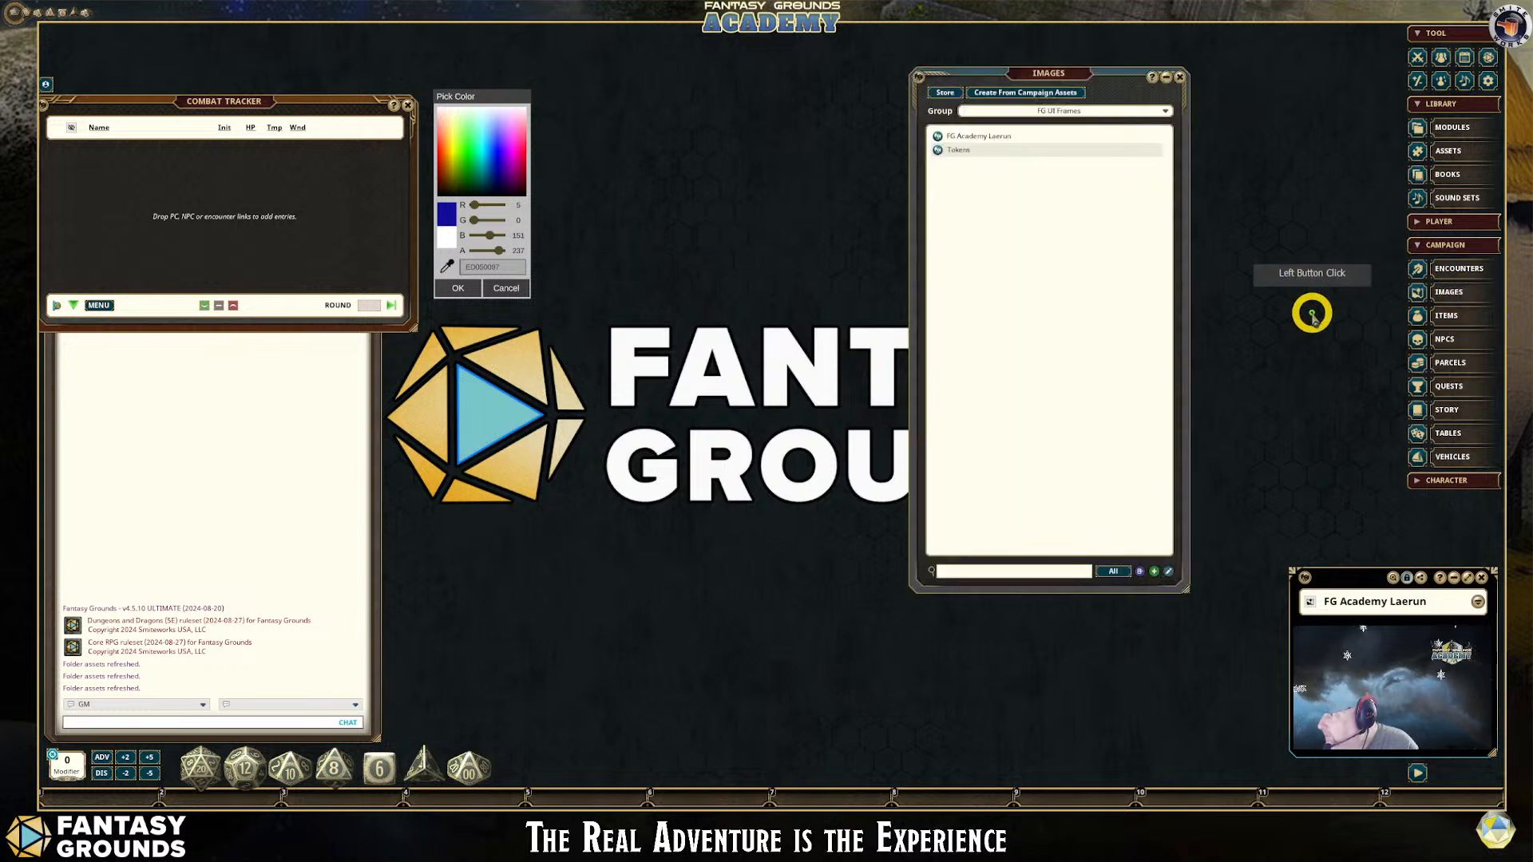
pyautogui.click(940, 150)
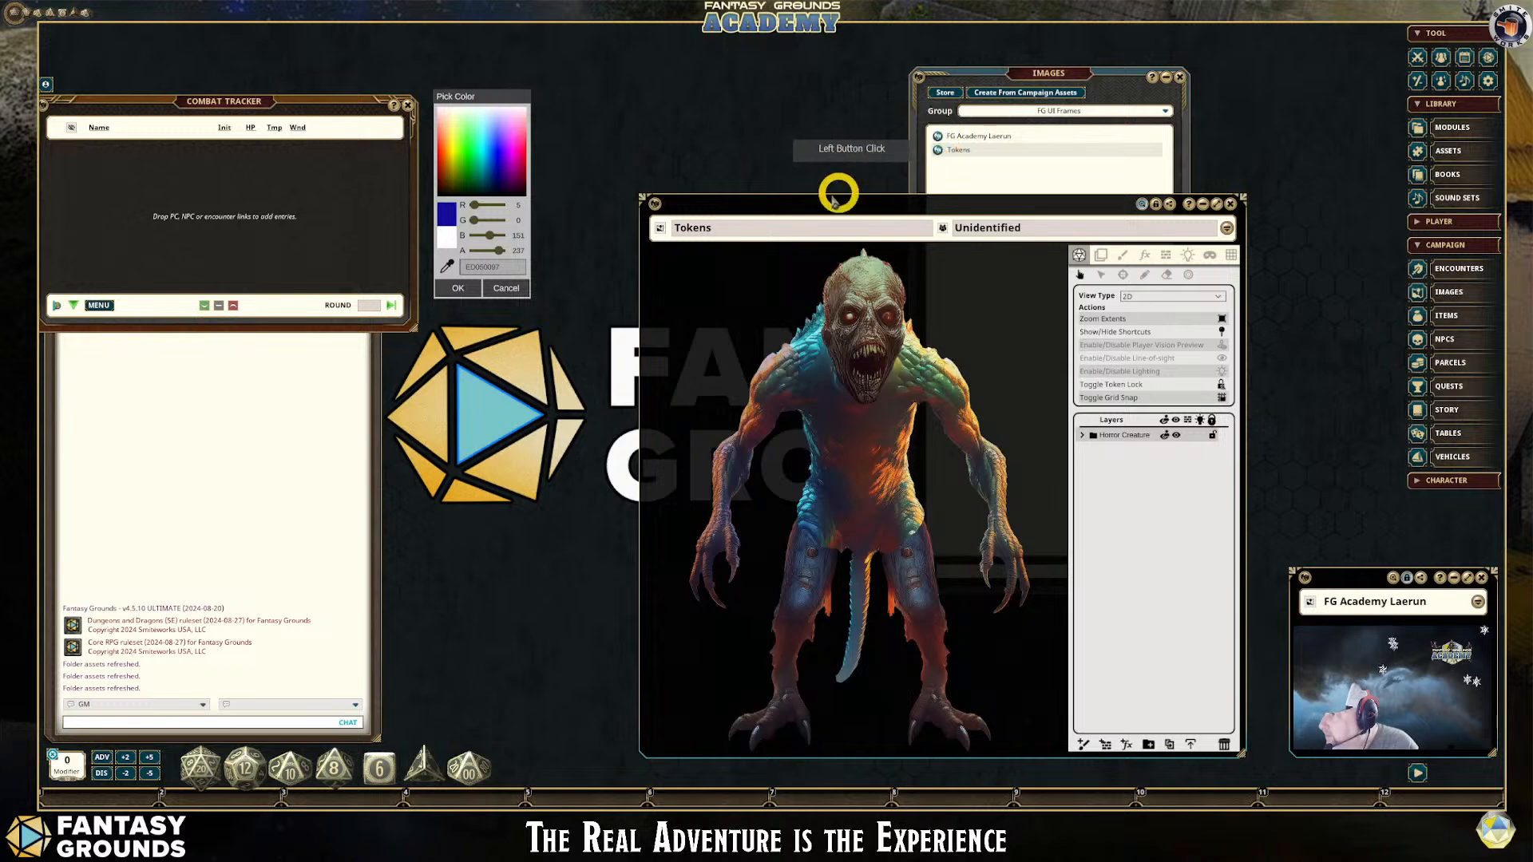
pyautogui.moveTo(780, 201); pyautogui.dragTo(688, 65)
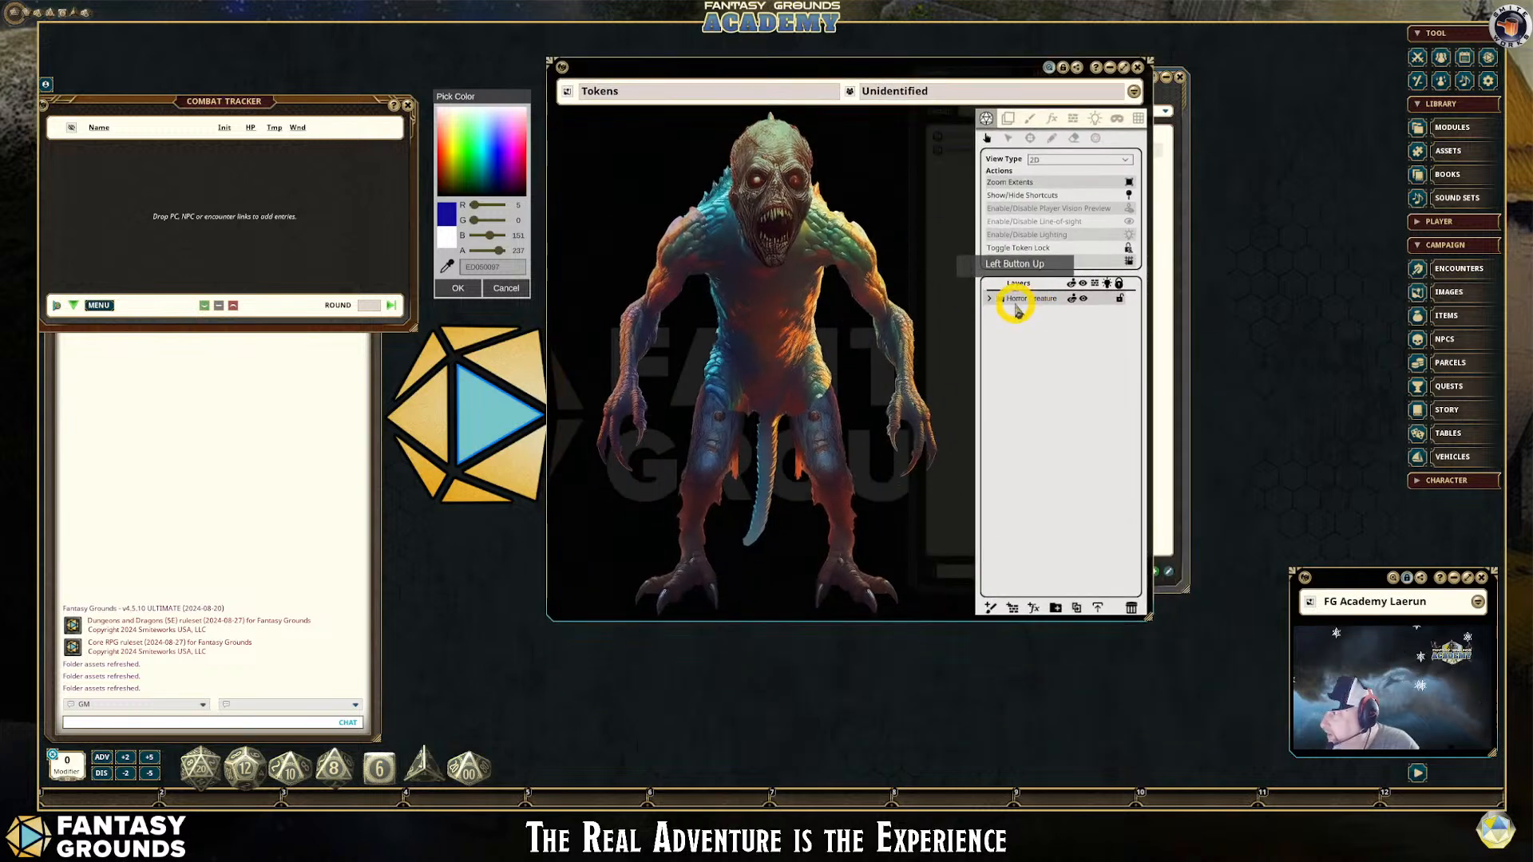
# Try to dismiss the Pick Color dialog while the Tokens image is open, and close the Tokens image
pyautogui.click(504, 289)
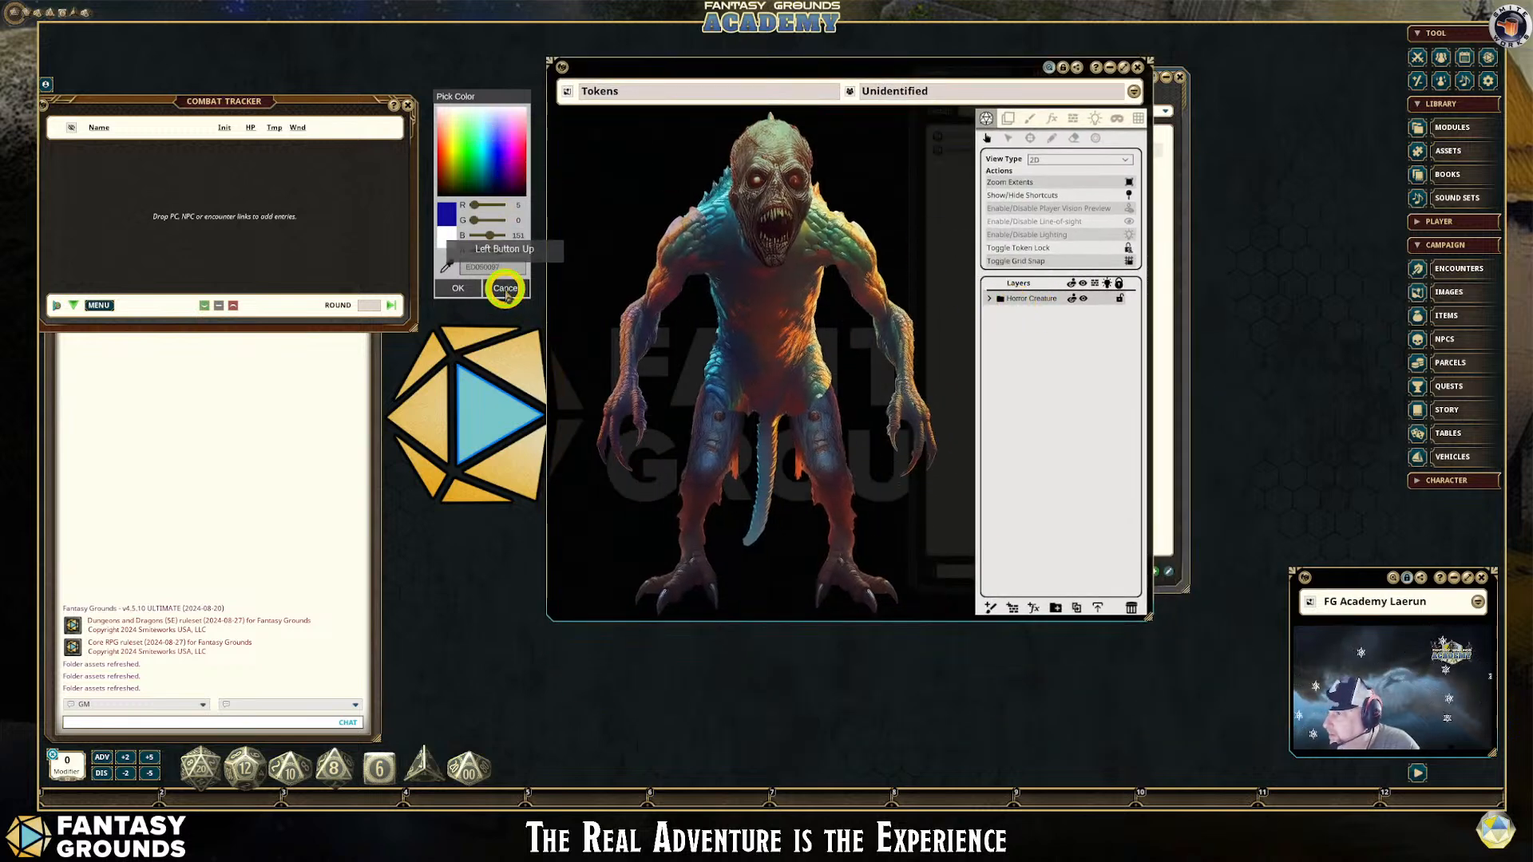
pyautogui.moveTo(505, 289); pyautogui.dragTo(465, 669)
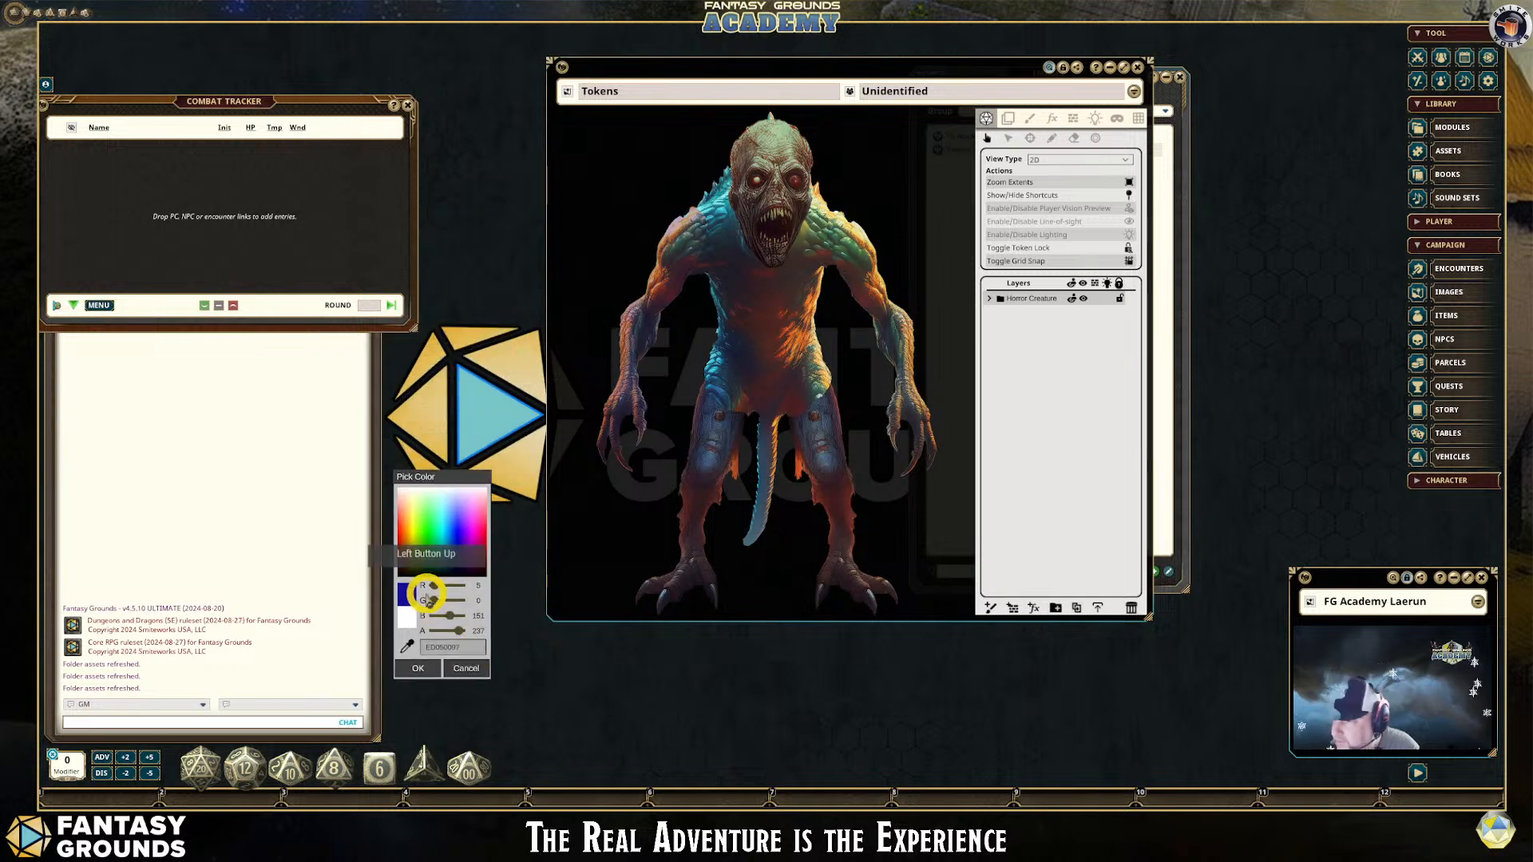
pyautogui.click(776, 209)
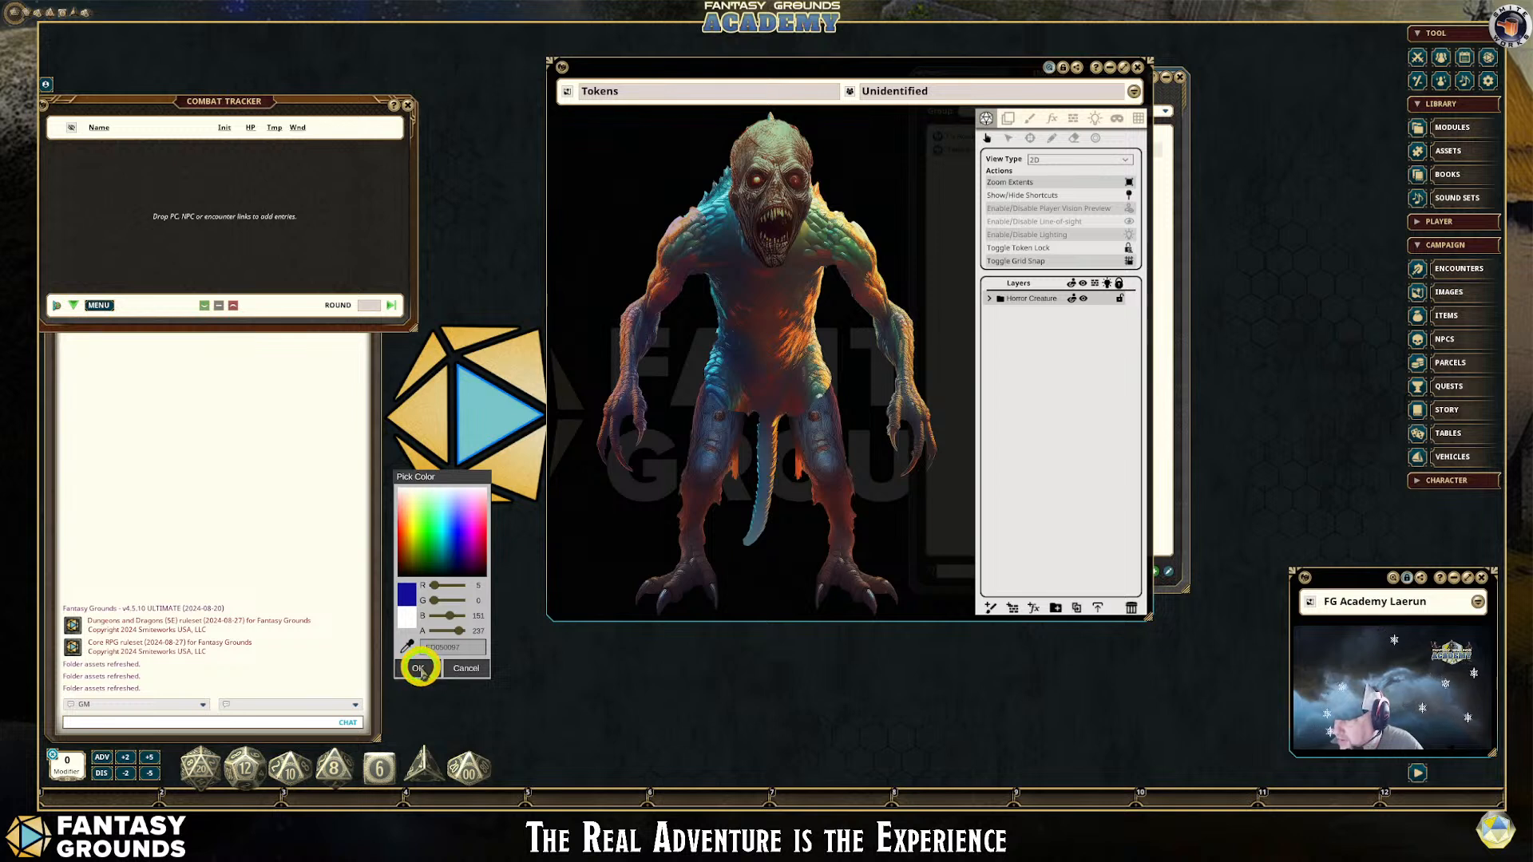
pyautogui.moveTo(422, 673); pyautogui.dragTo(408, 606)
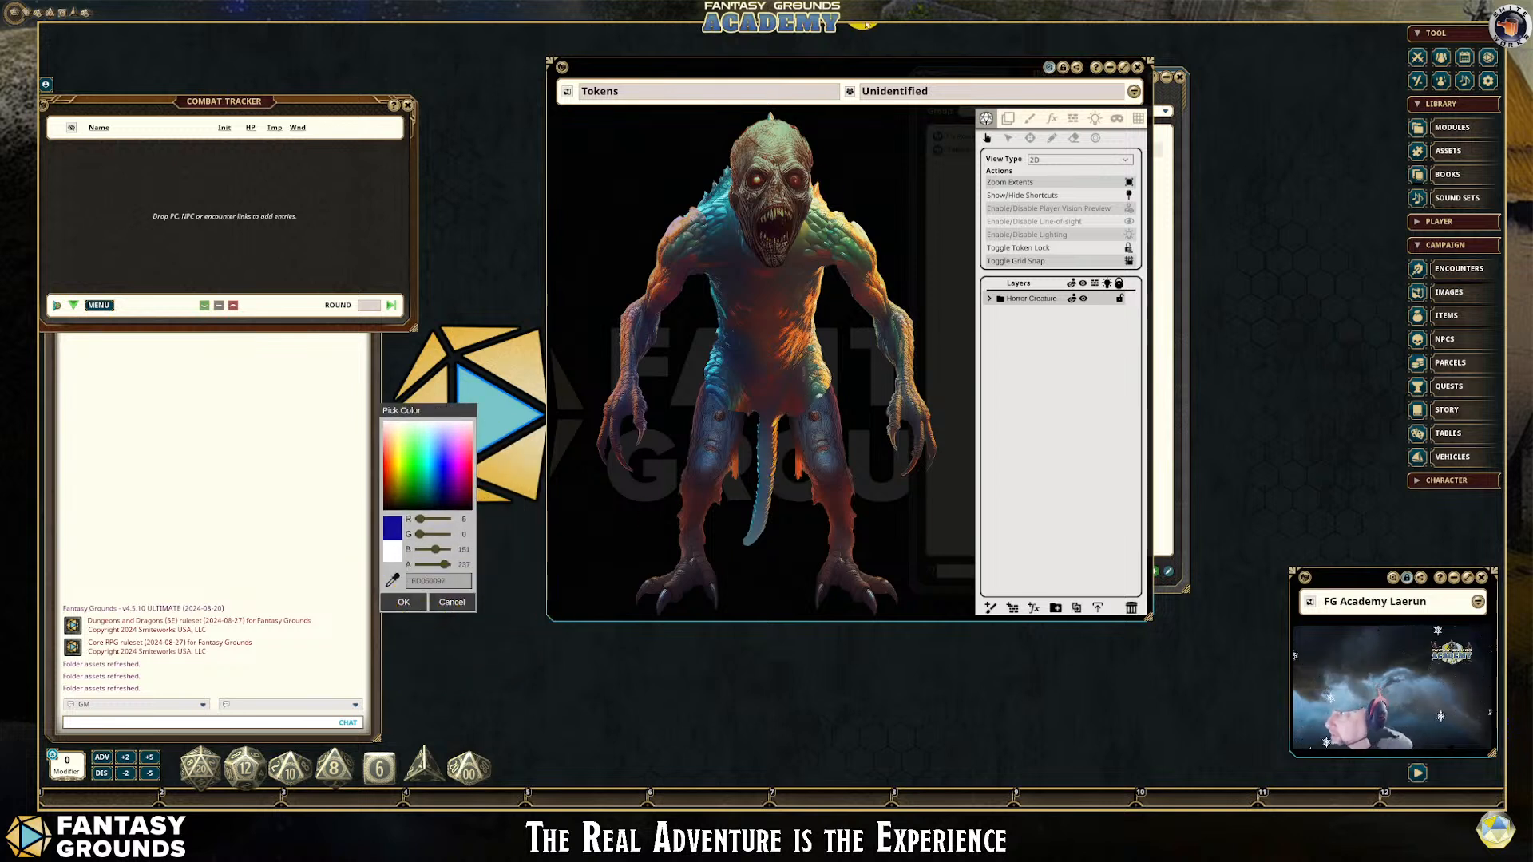
pyautogui.moveTo(869, 70); pyautogui.dragTo(834, 192)
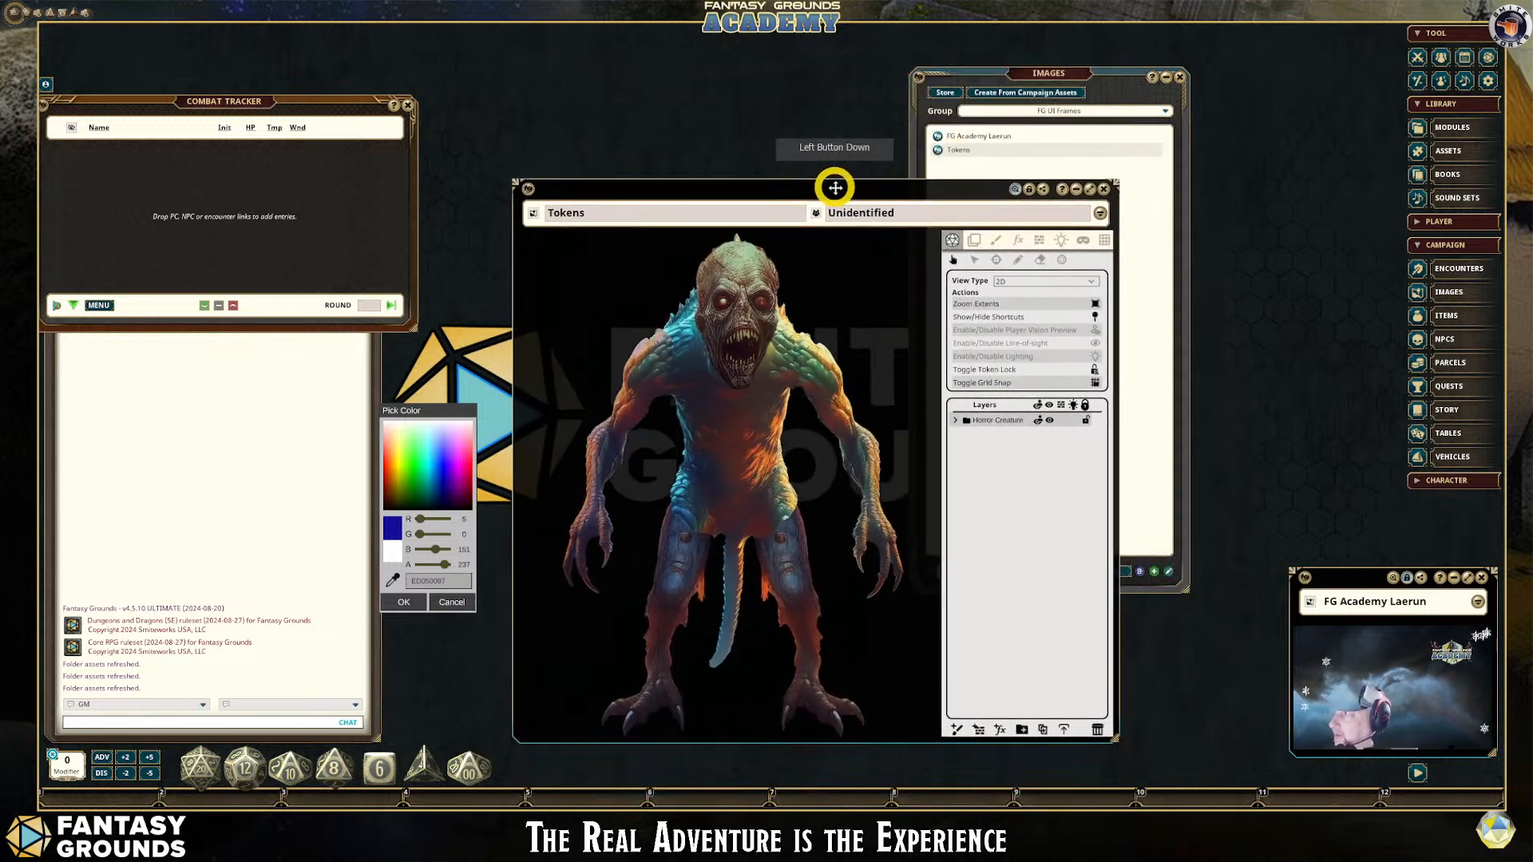
pyautogui.click(1103, 192)
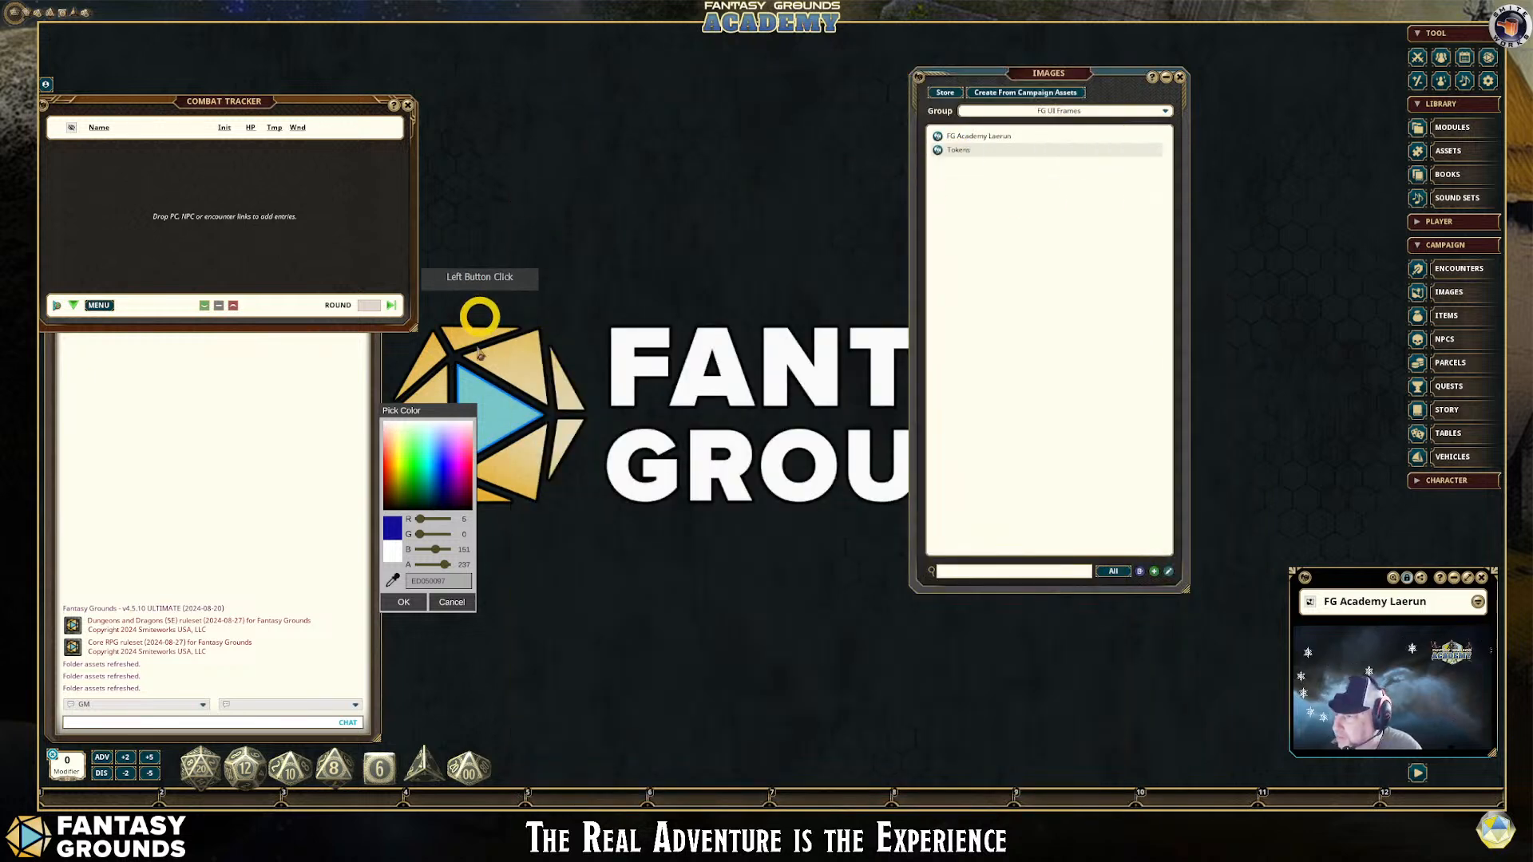
# Try to clear the Pick Color dialog with the Dice window open, shifting its blue value slightly, and close the Dice window
pyautogui.moveTo(422, 415); pyautogui.dragTo(485, 137)
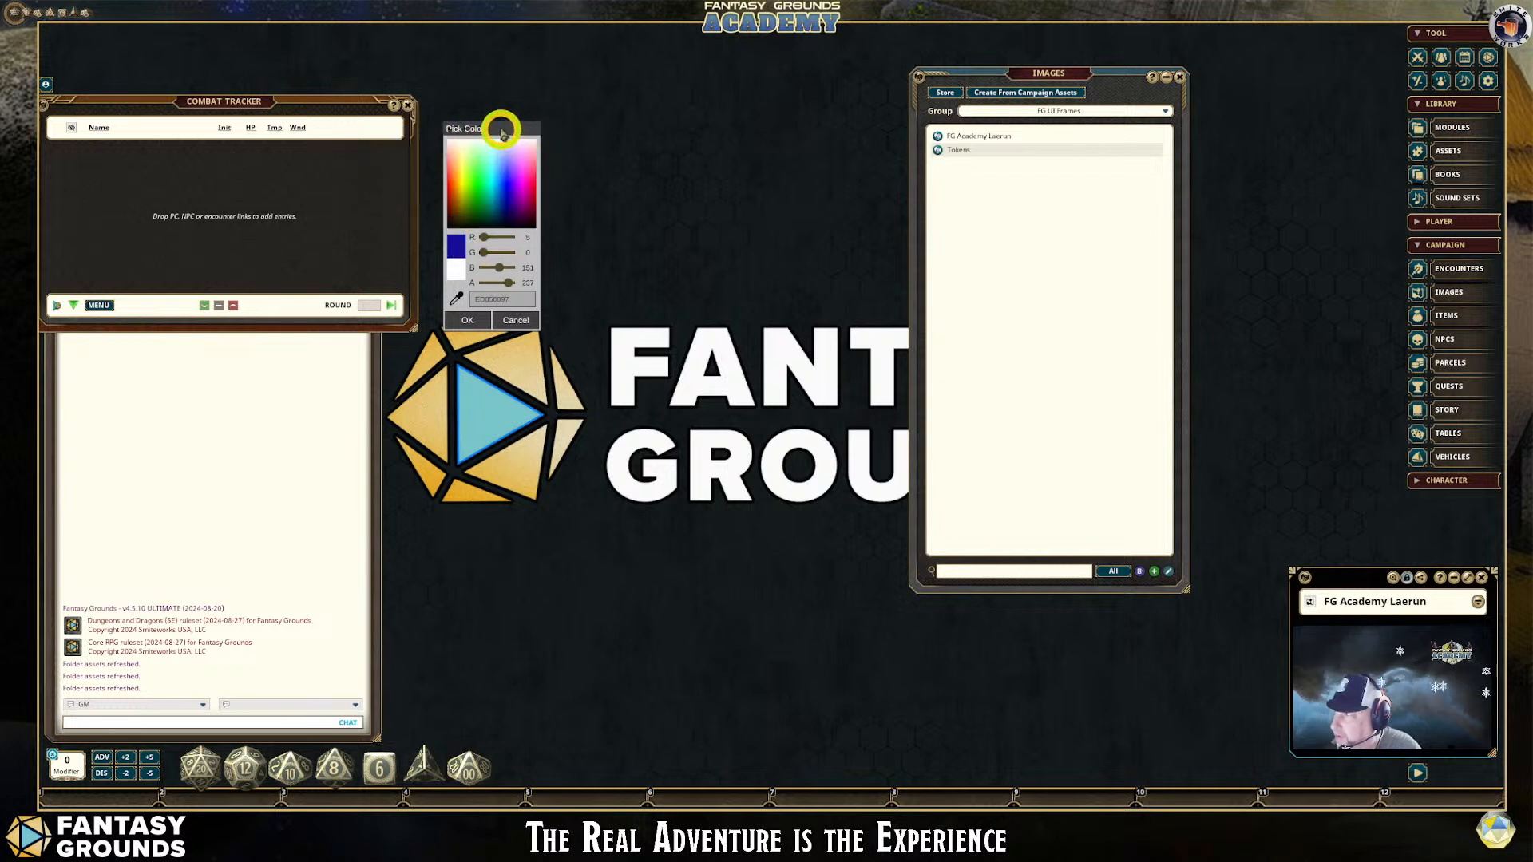
pyautogui.moveTo(502, 131); pyautogui.dragTo(489, 106)
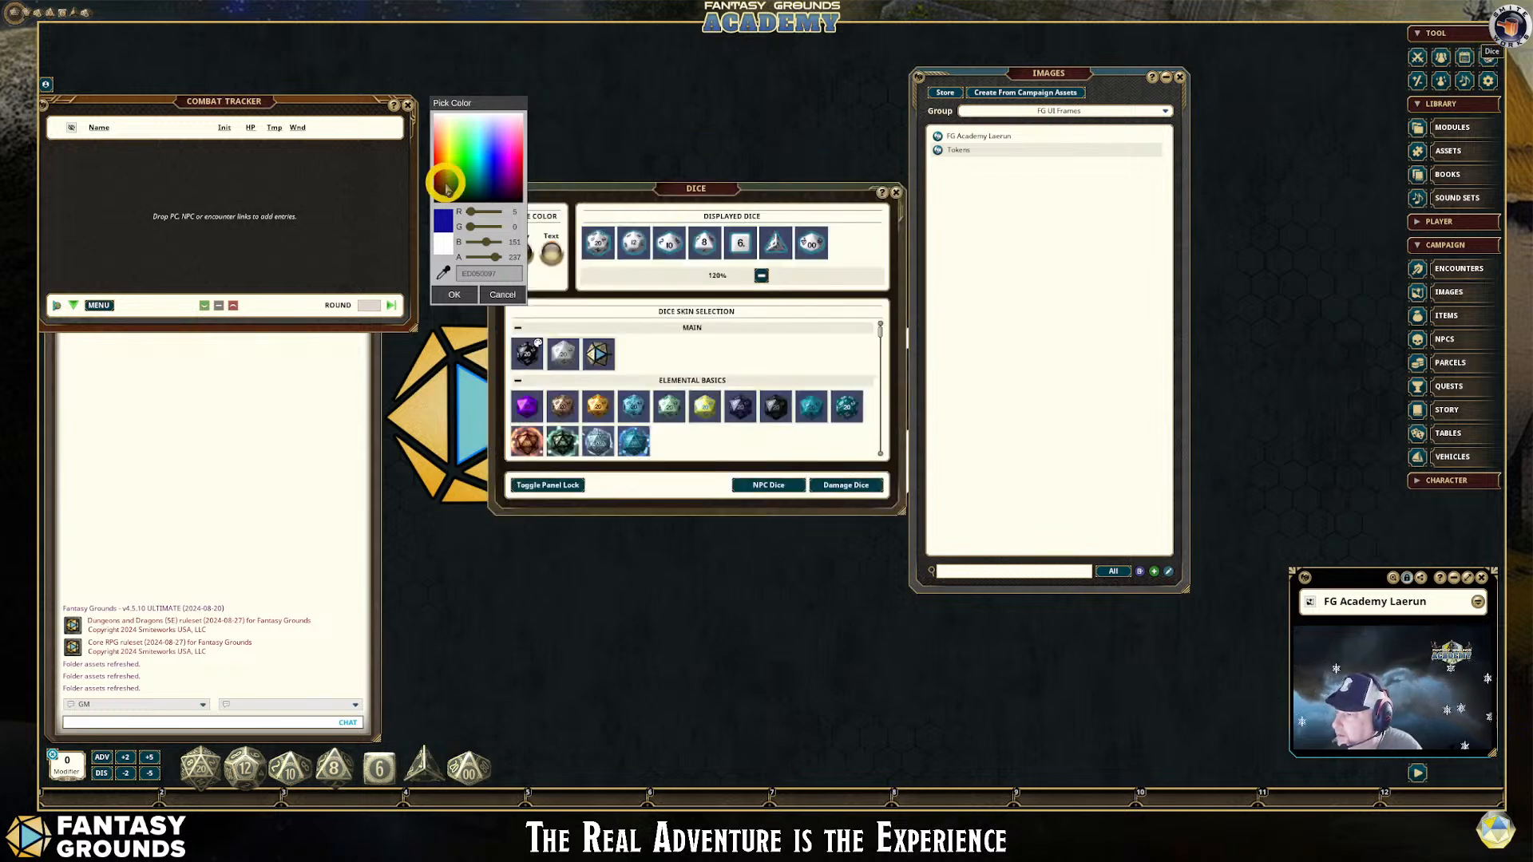
pyautogui.moveTo(630, 189); pyautogui.dragTo(710, 163)
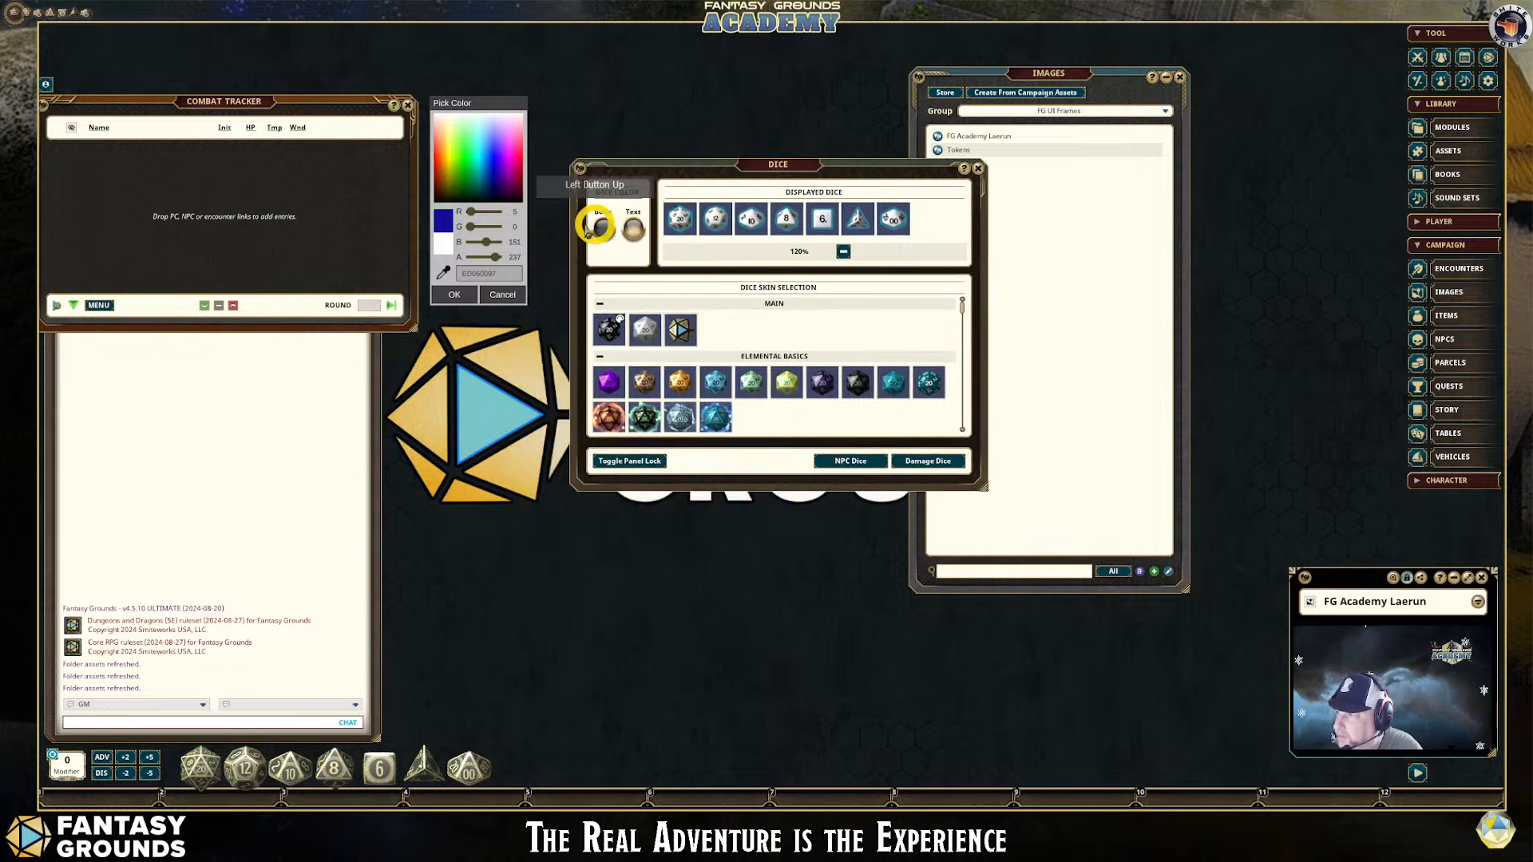
pyautogui.moveTo(489, 250); pyautogui.dragTo(494, 252)
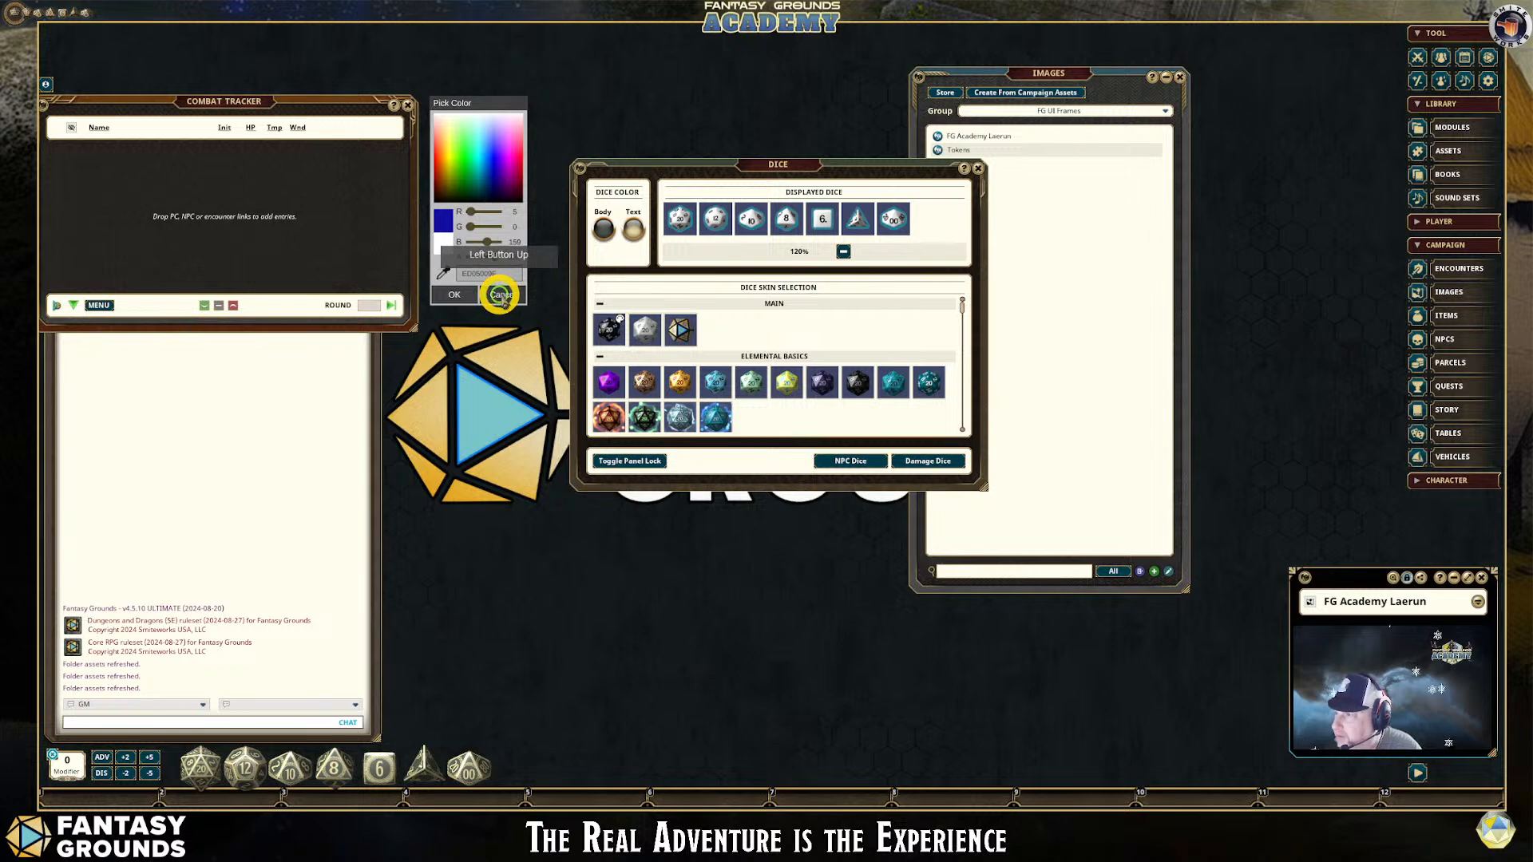
pyautogui.click(977, 170)
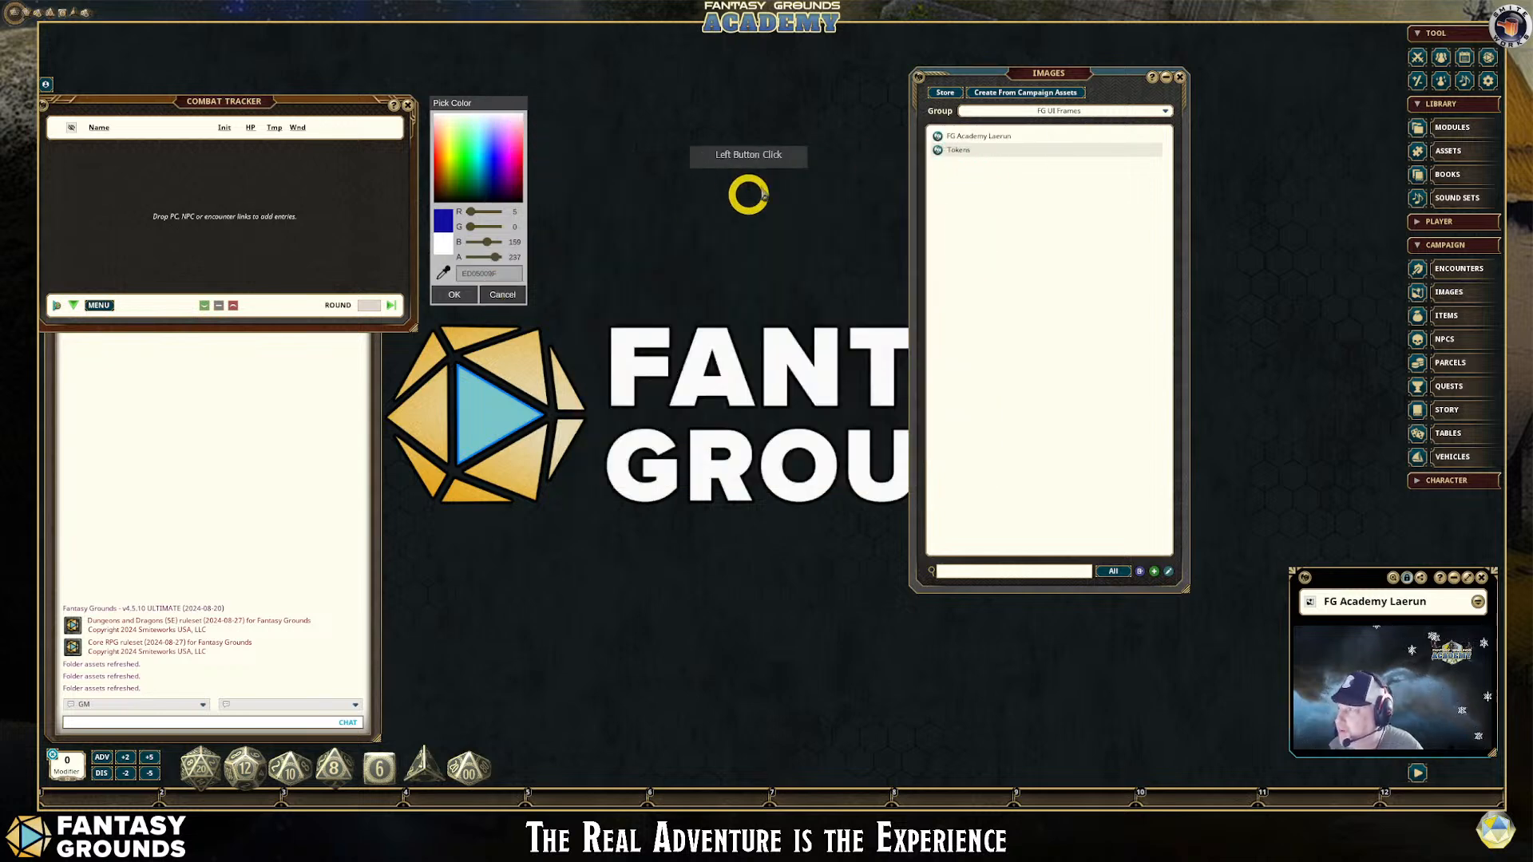
# Close the Images list and try once more to cancel or confirm the Pick Color dialog
pyautogui.moveTo(1050, 82); pyautogui.dragTo(699, 71)
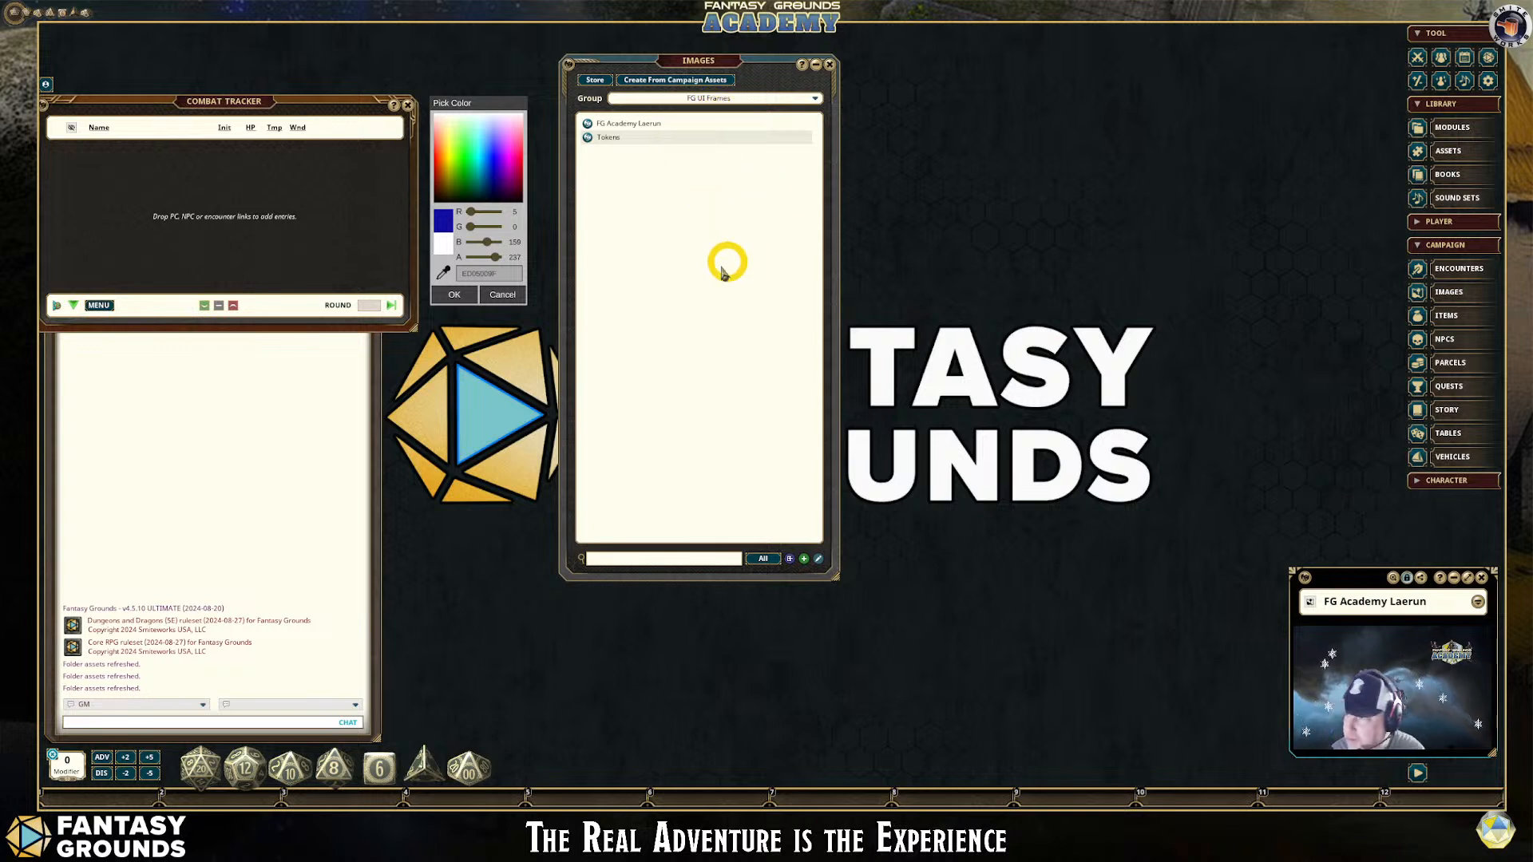
pyautogui.click(828, 70)
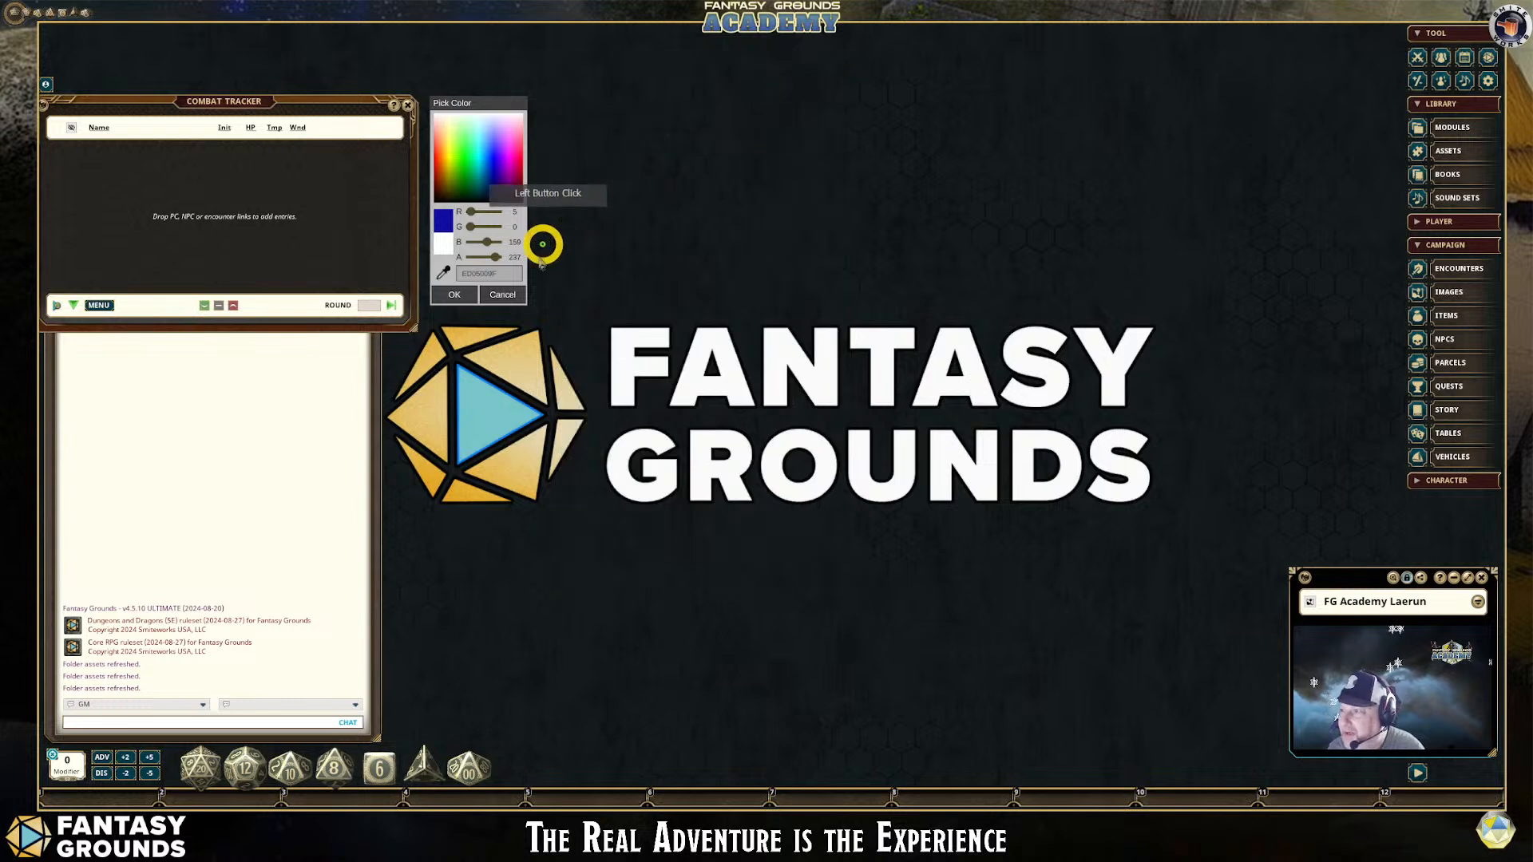
pyautogui.click(499, 297)
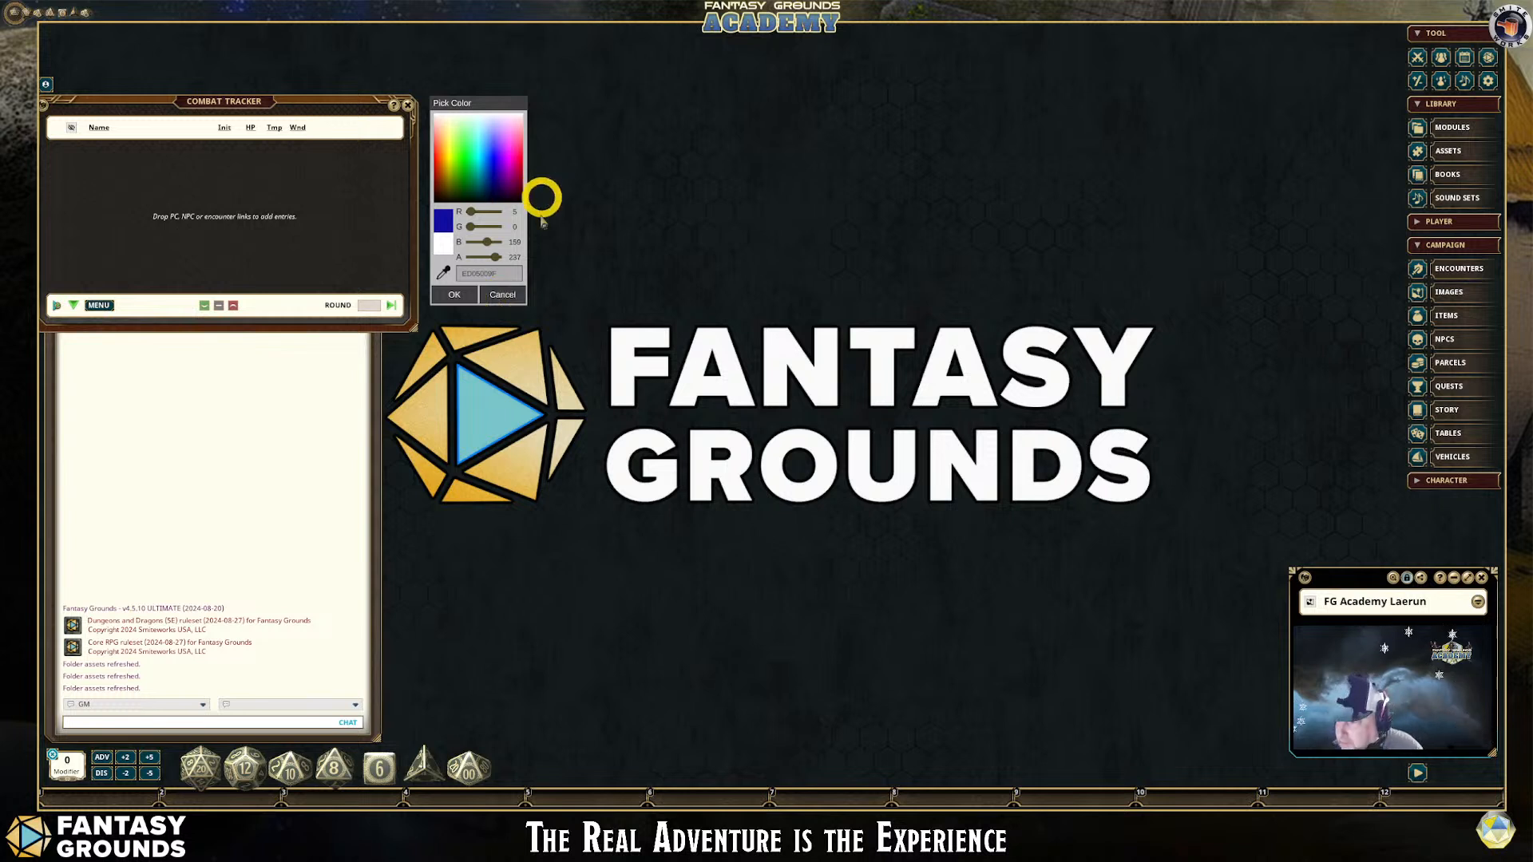
pyautogui.moveTo(379, 431)
pyautogui.mouseDown()
pyautogui.moveTo(397, 431)
pyautogui.moveTo(384, 427)
pyautogui.mouseUp()
pyautogui.doubleClick(453, 295)
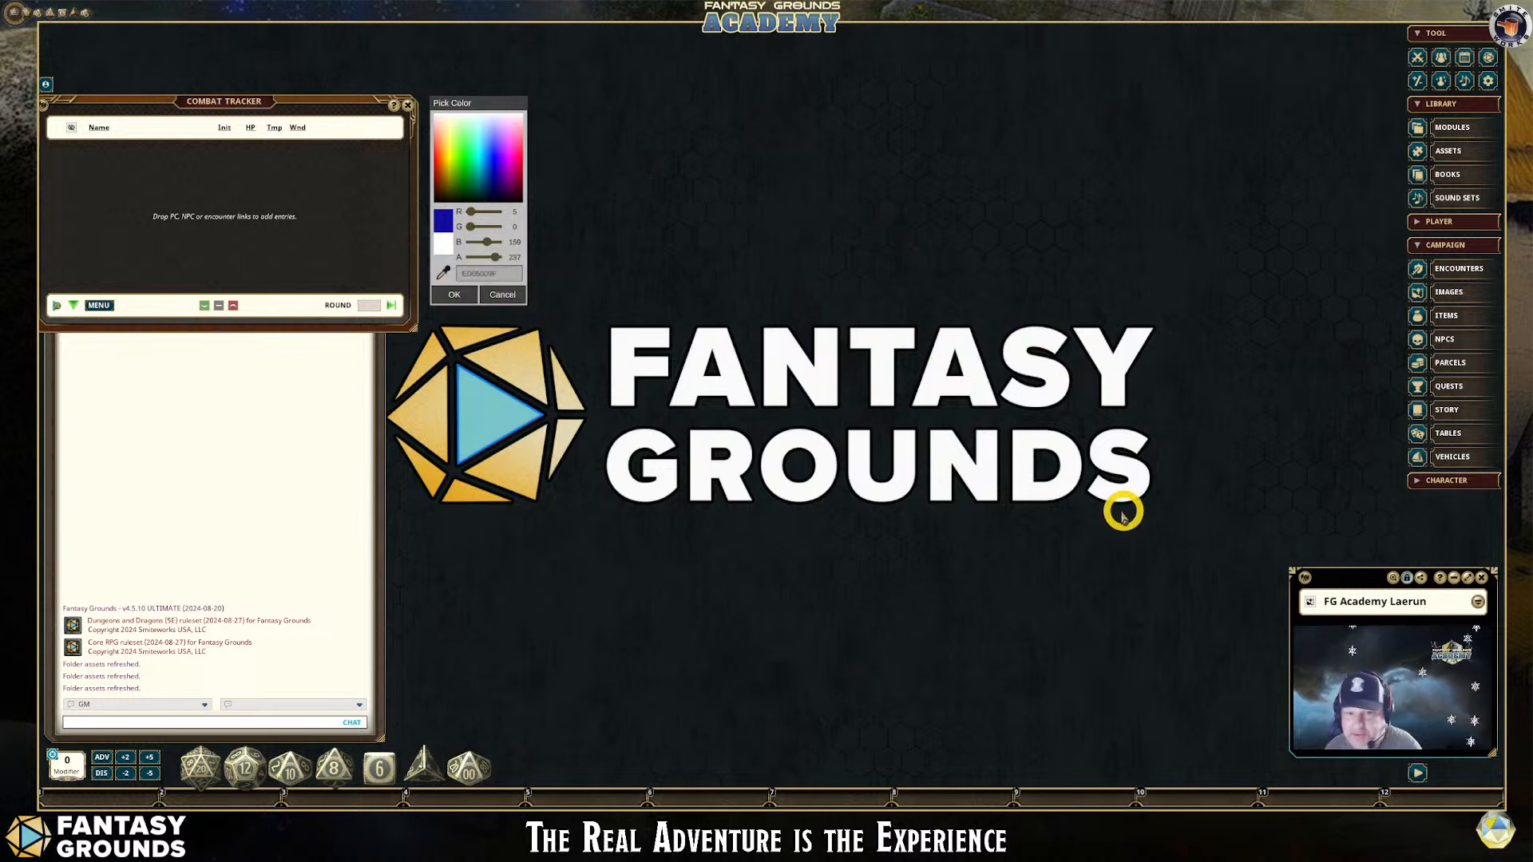
pyautogui.click(903, 492)
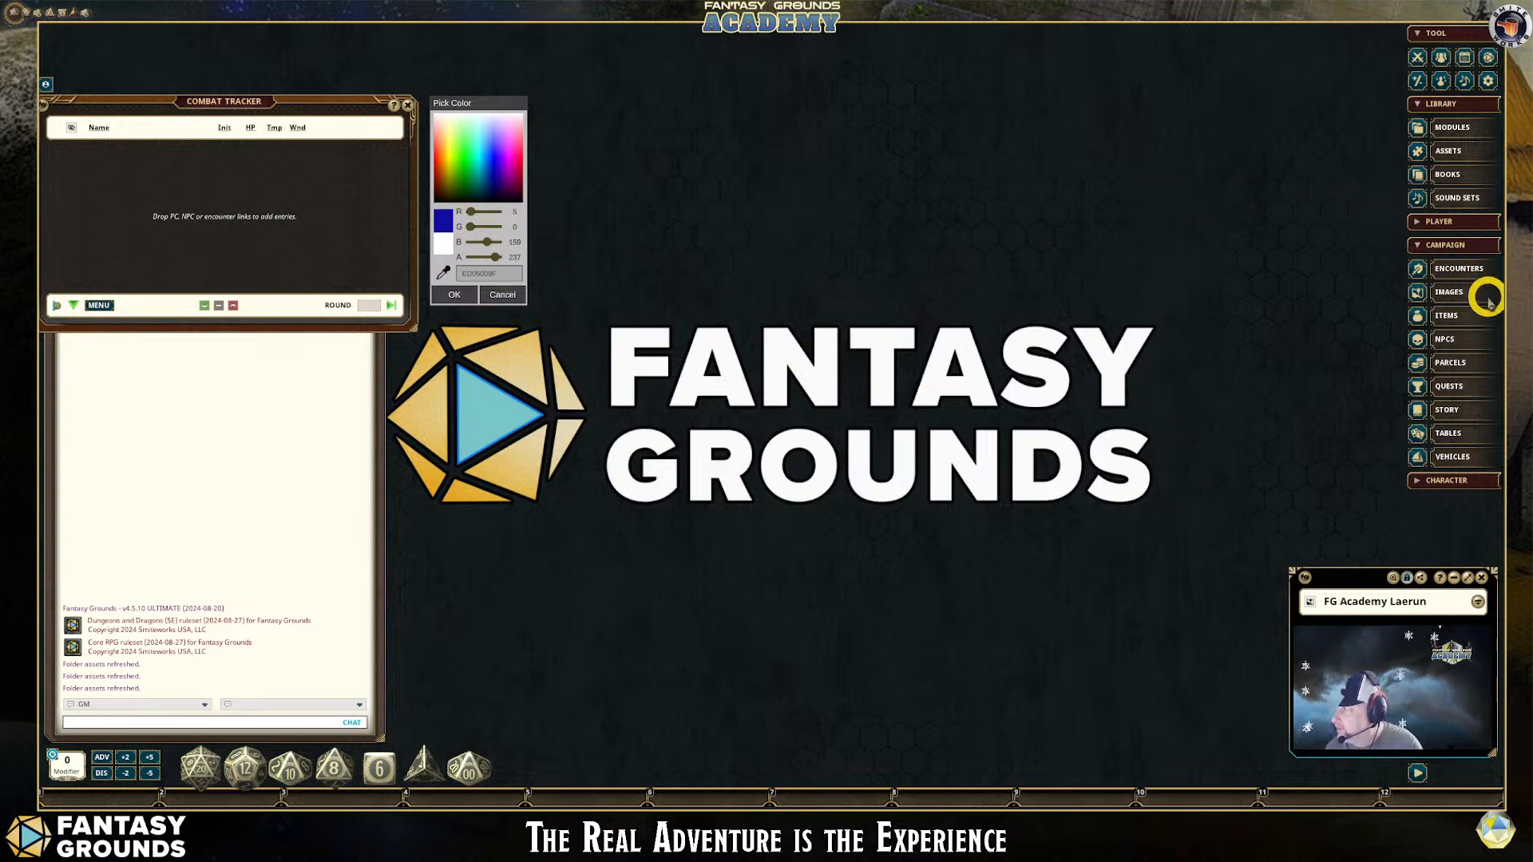
# Add the copied Hobgoblin from the NPC list to the Combat Tracker and close the list
pyautogui.click(1473, 345)
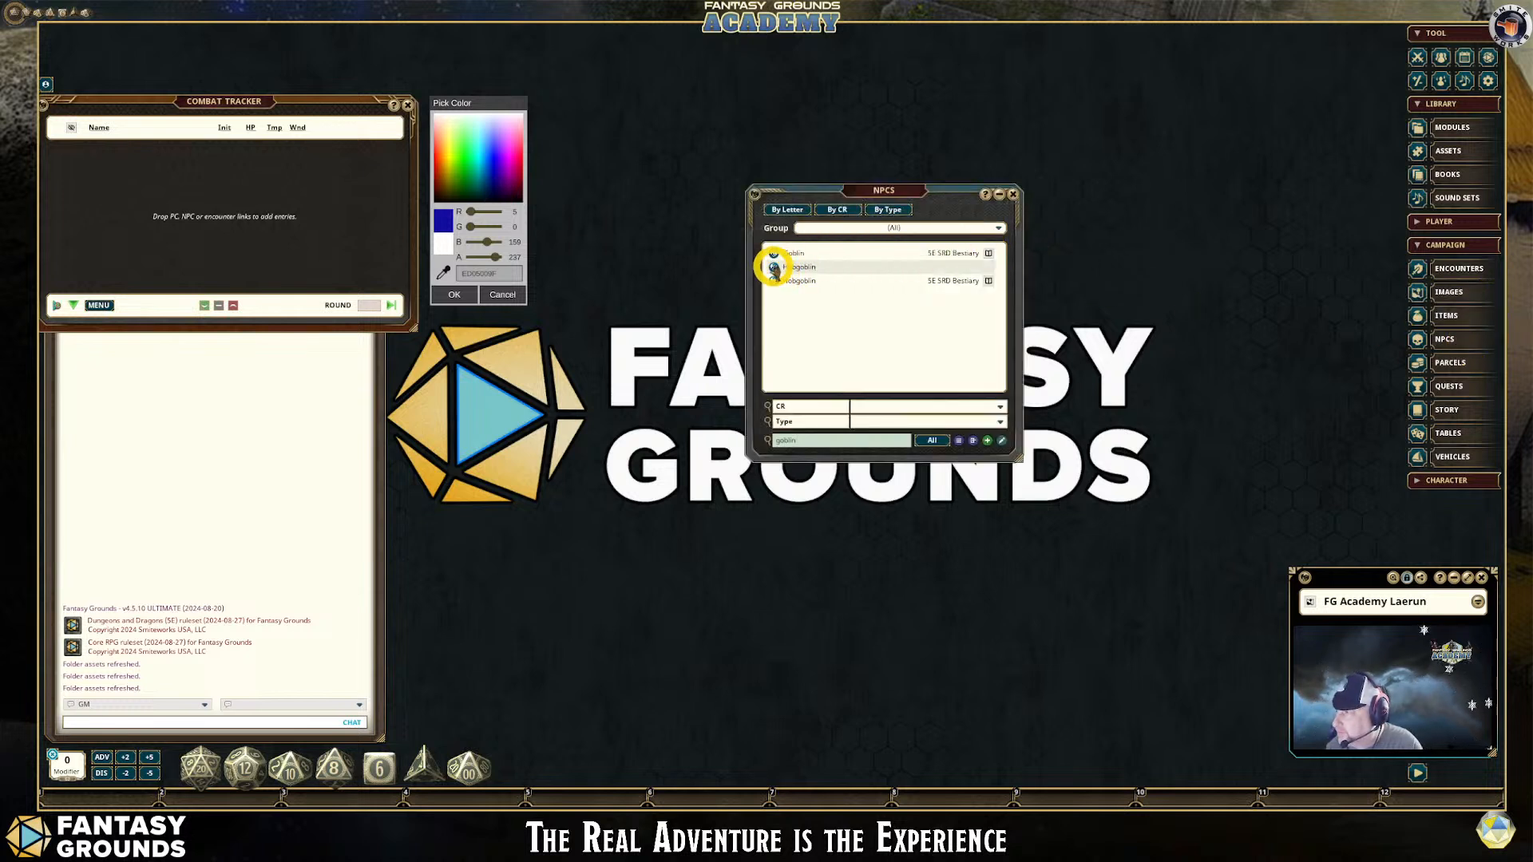
pyautogui.moveTo(772, 269); pyautogui.dragTo(362, 268)
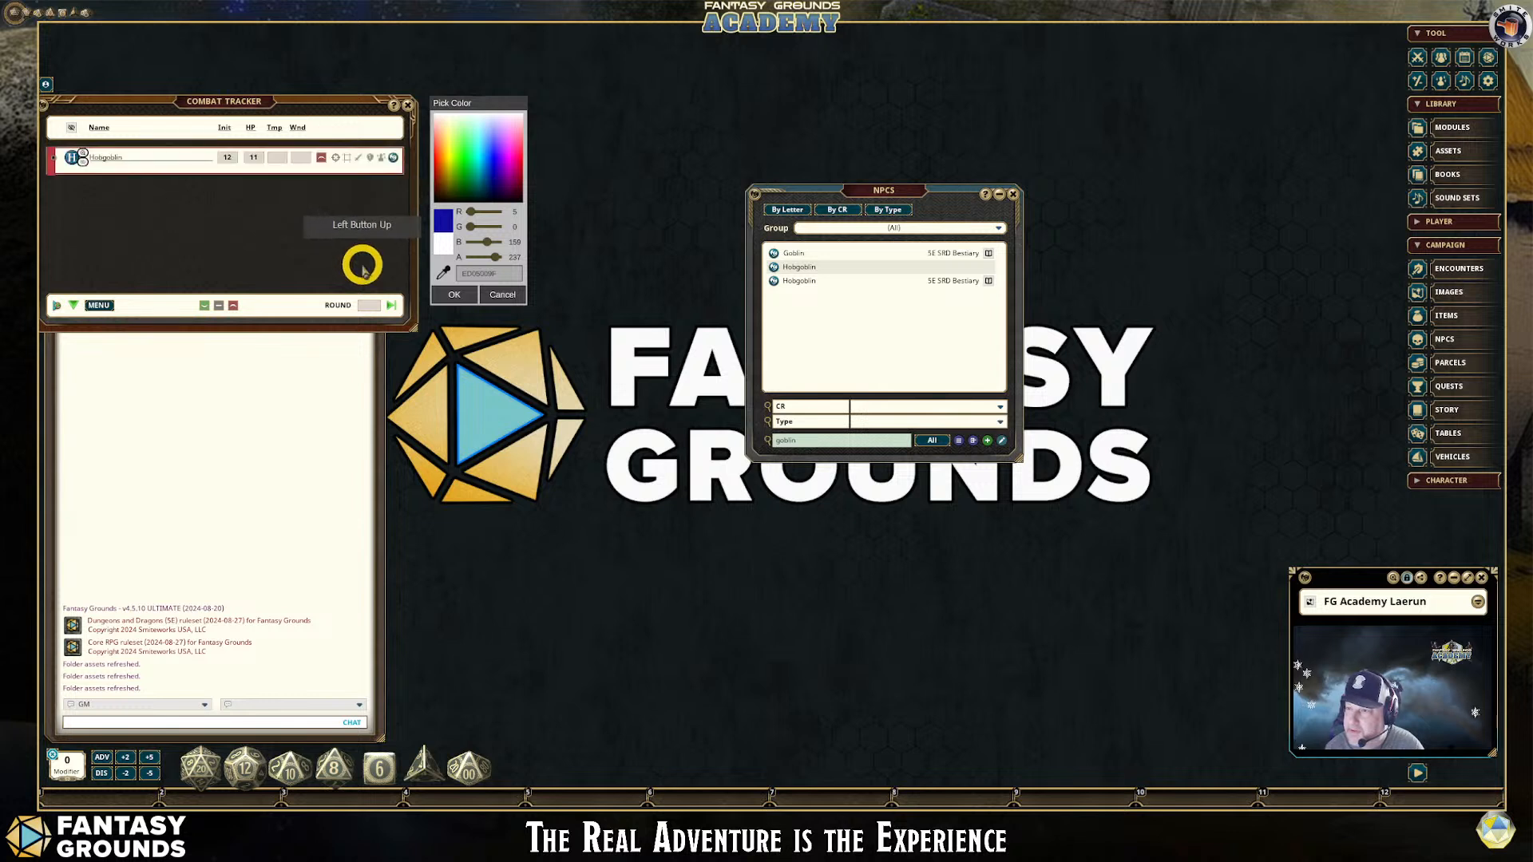
pyautogui.click(1011, 197)
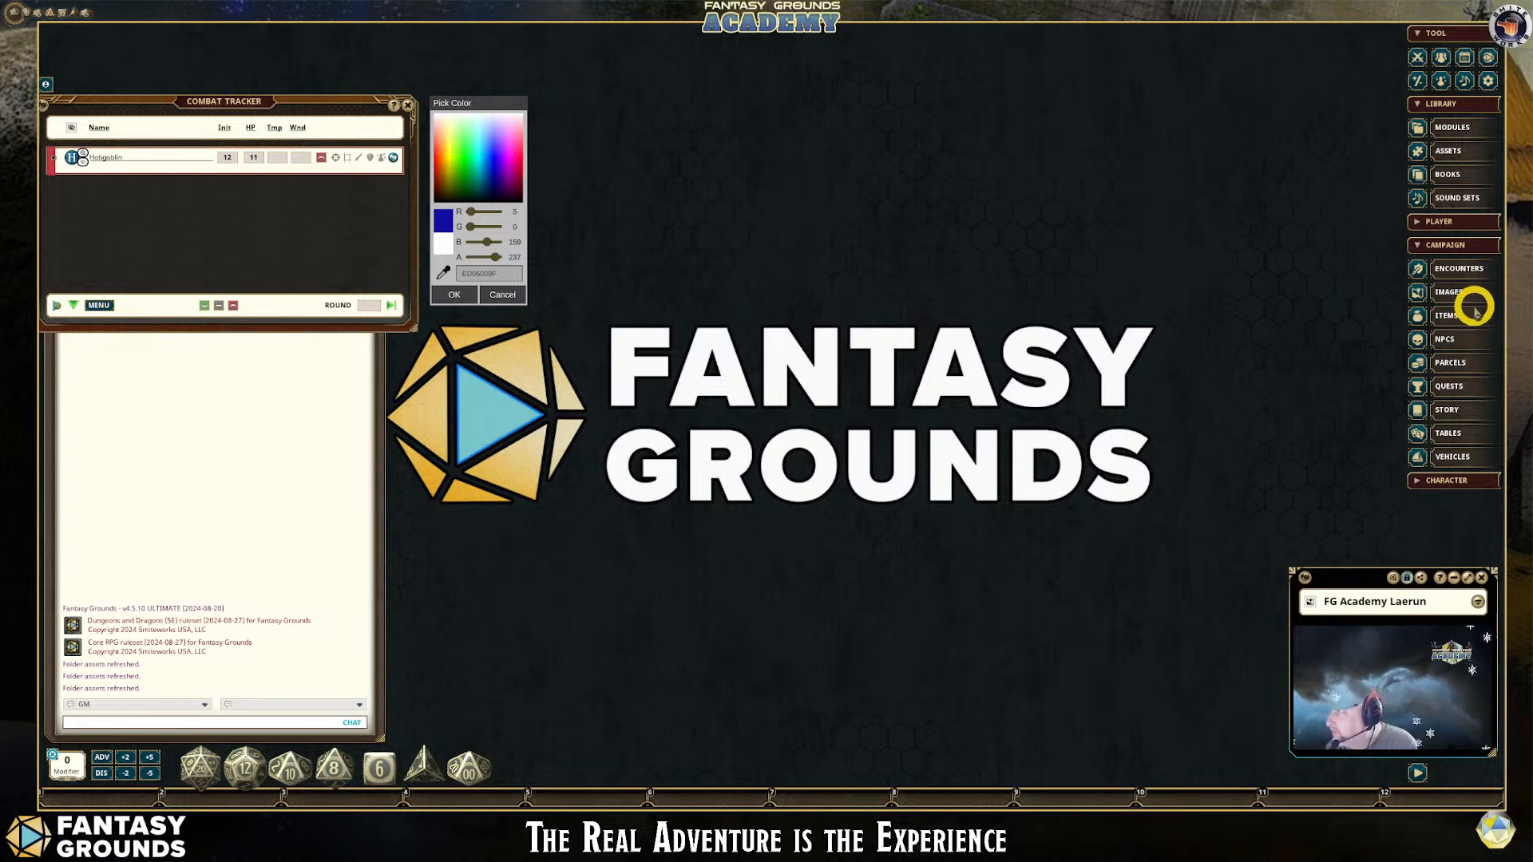
# Open the Assets window at its top level, limit it to images and search for Meander
pyautogui.click(1463, 163)
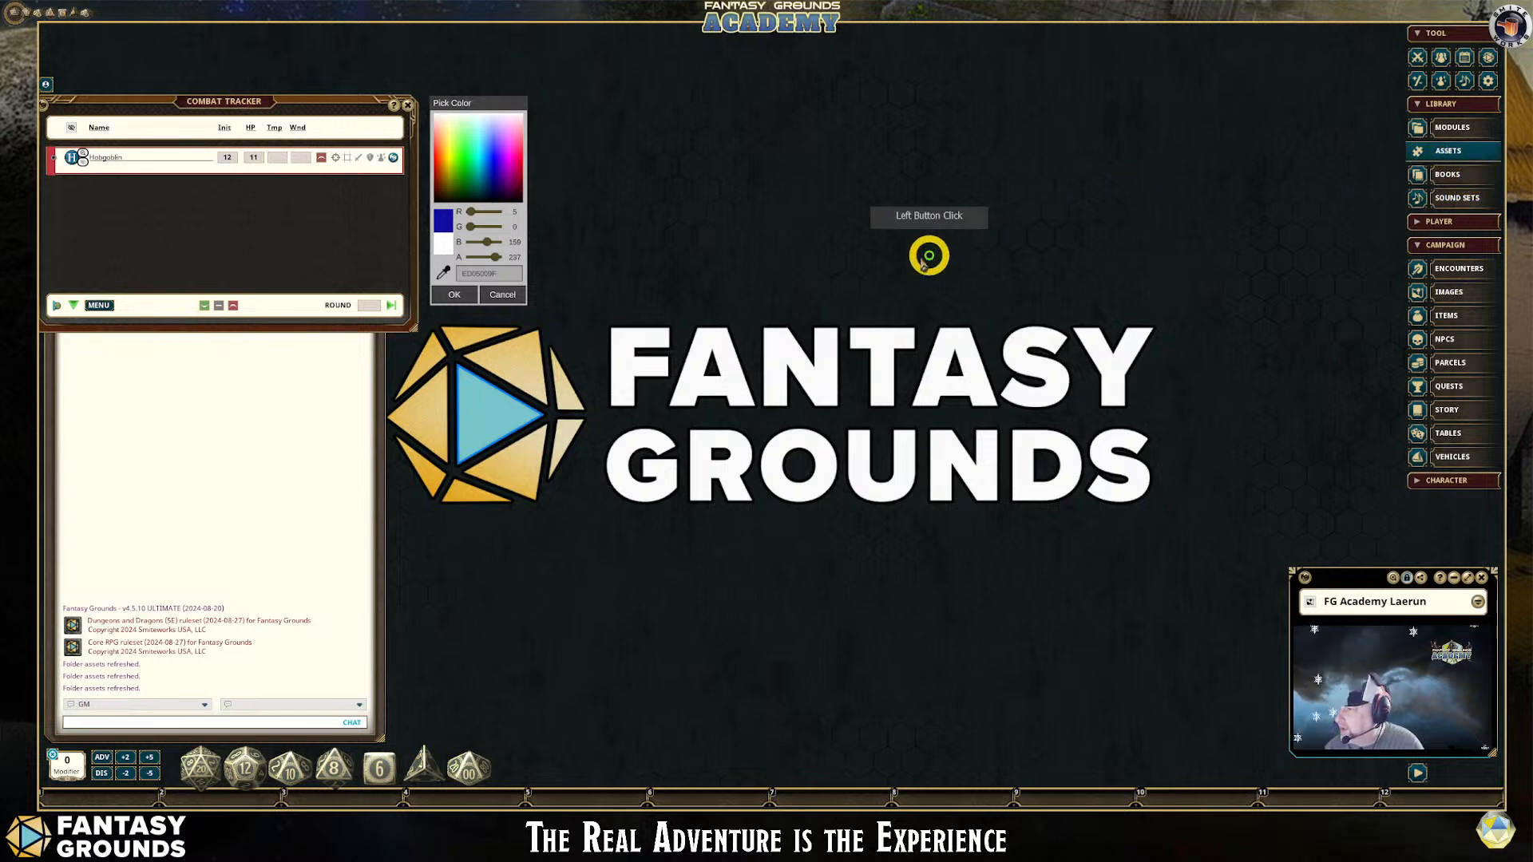
pyautogui.moveTo(600, 130); pyautogui.dragTo(978, 123)
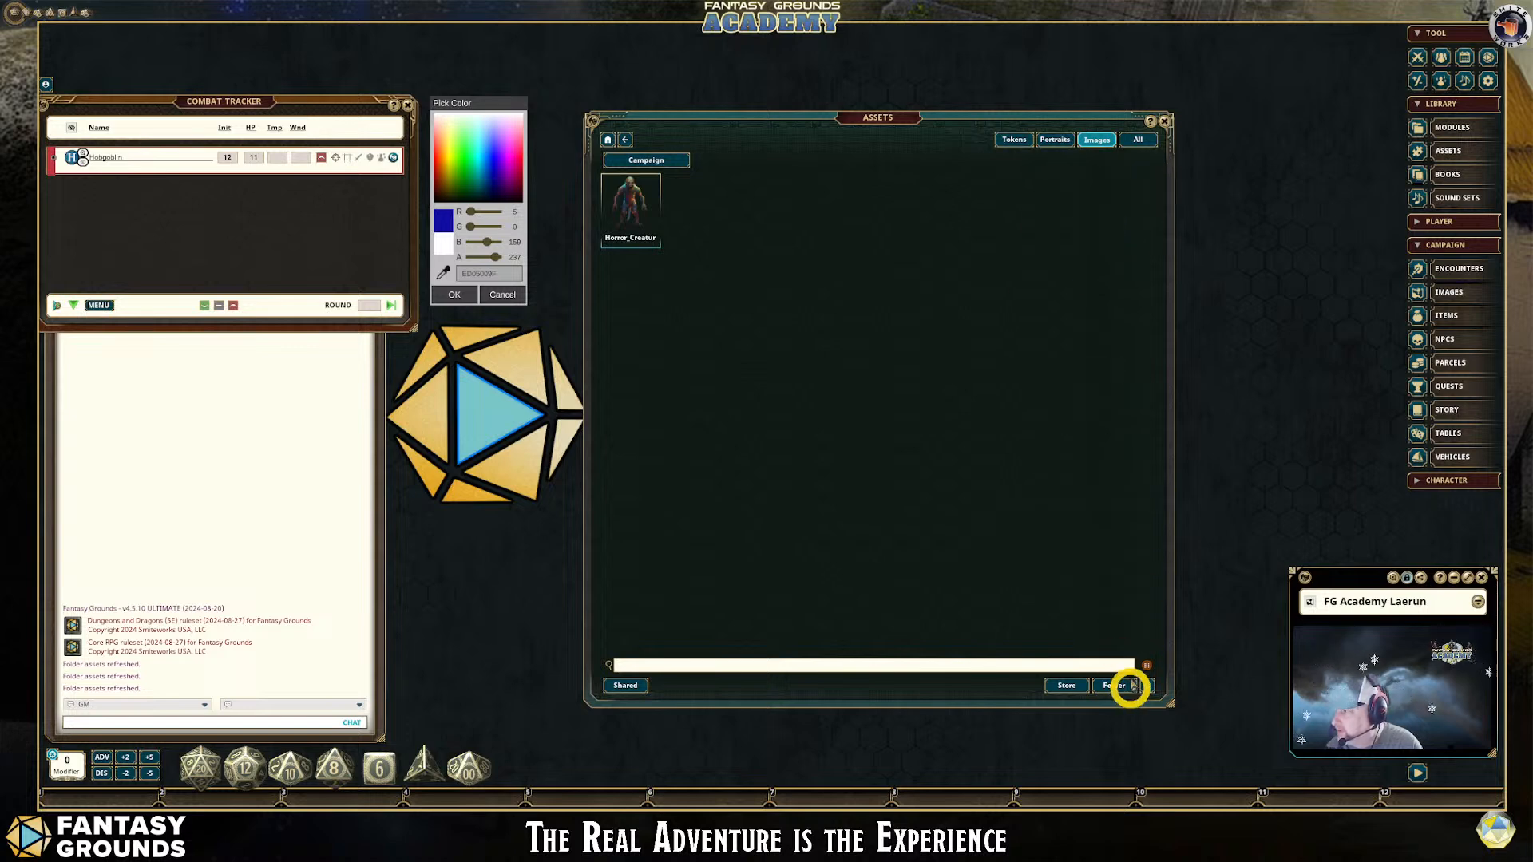
pyautogui.click(608, 140)
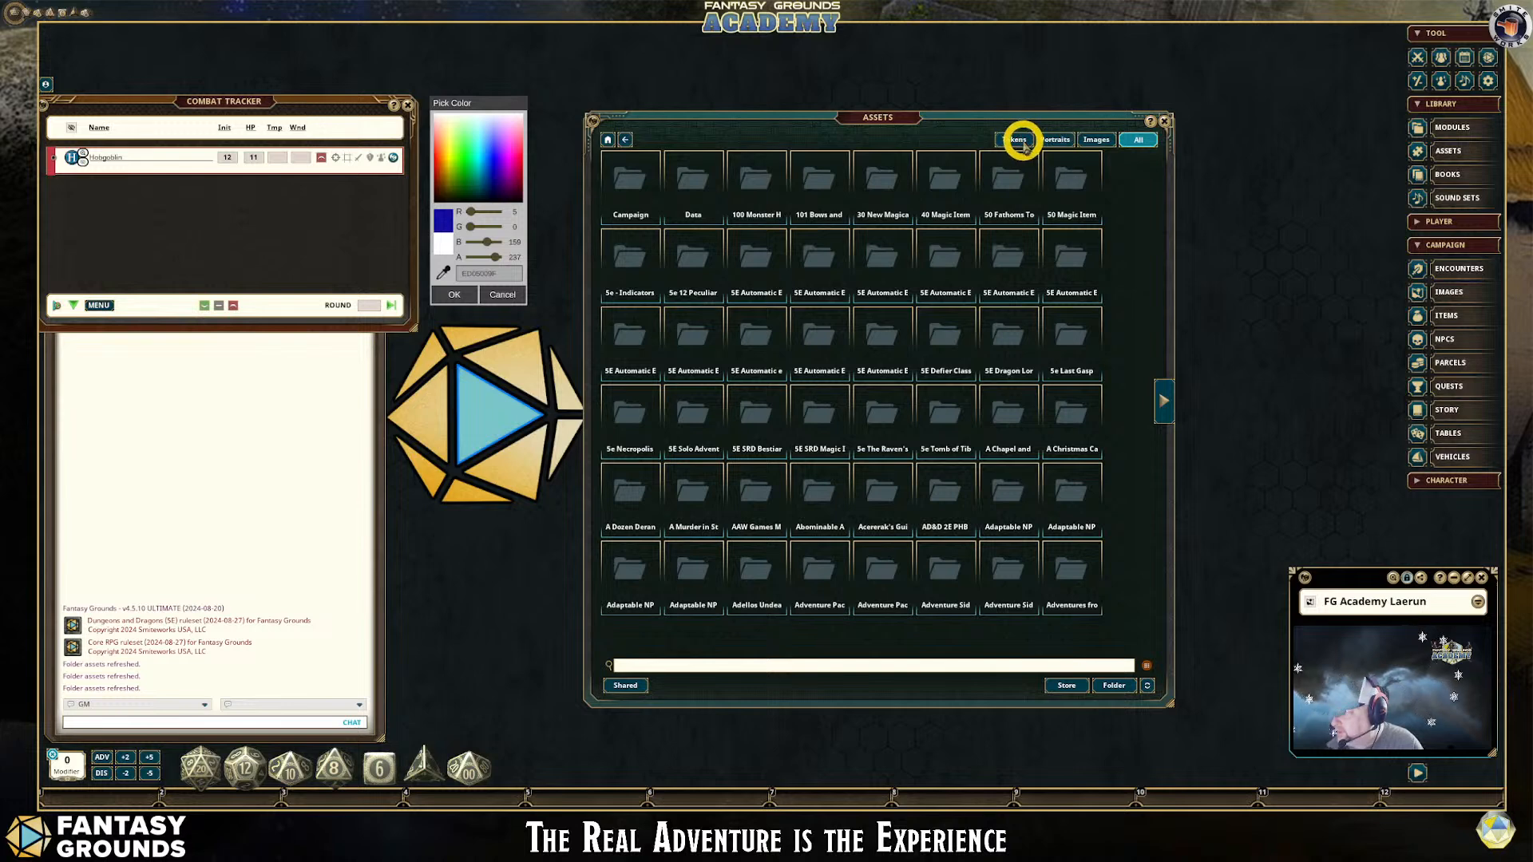
pyautogui.click(1096, 139)
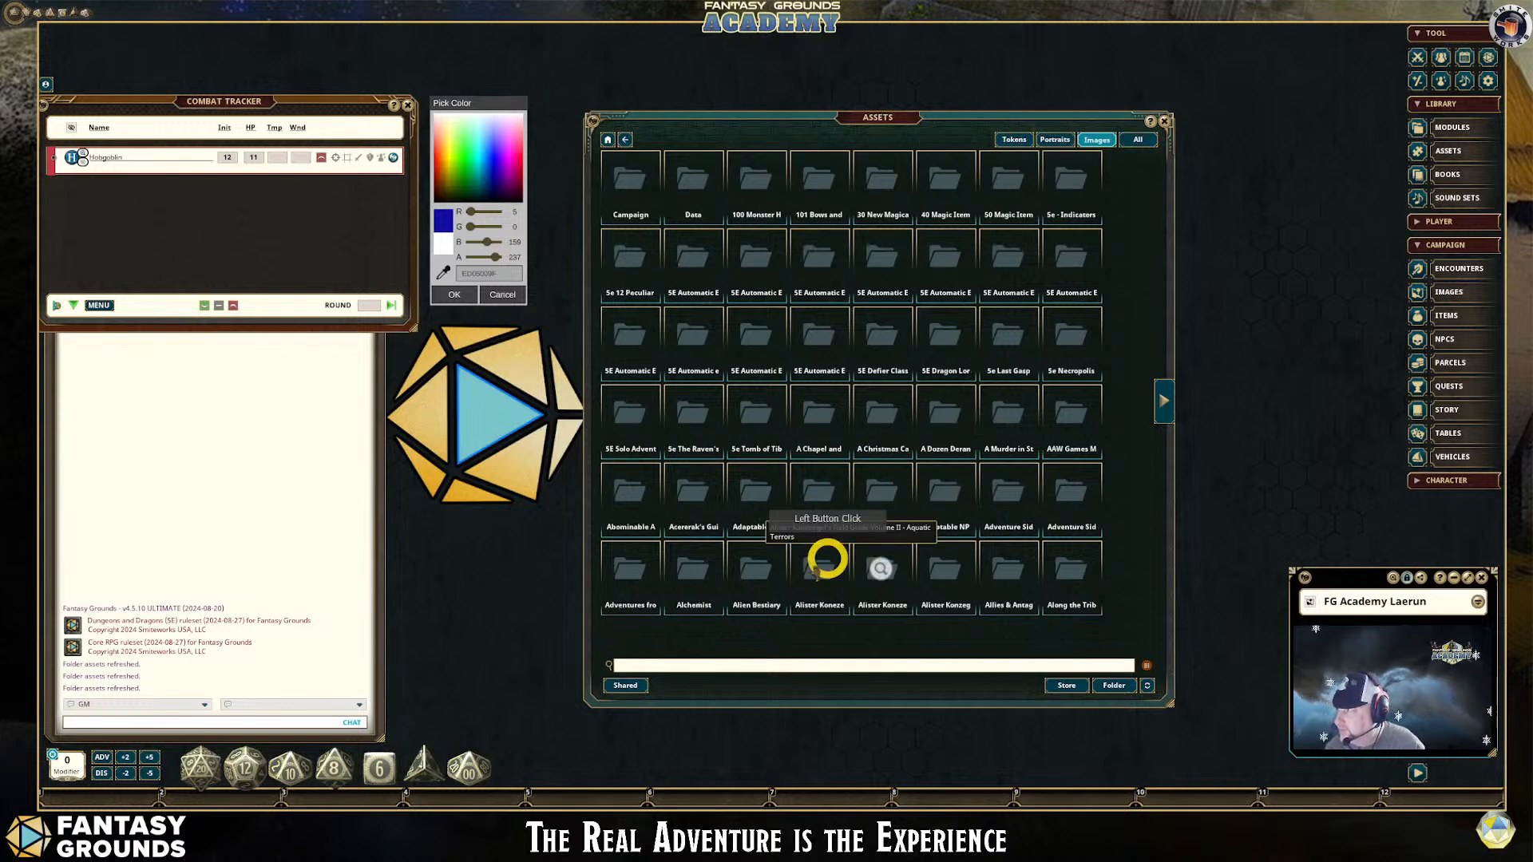
pyautogui.click(680, 666)
pyautogui.write('Meander')
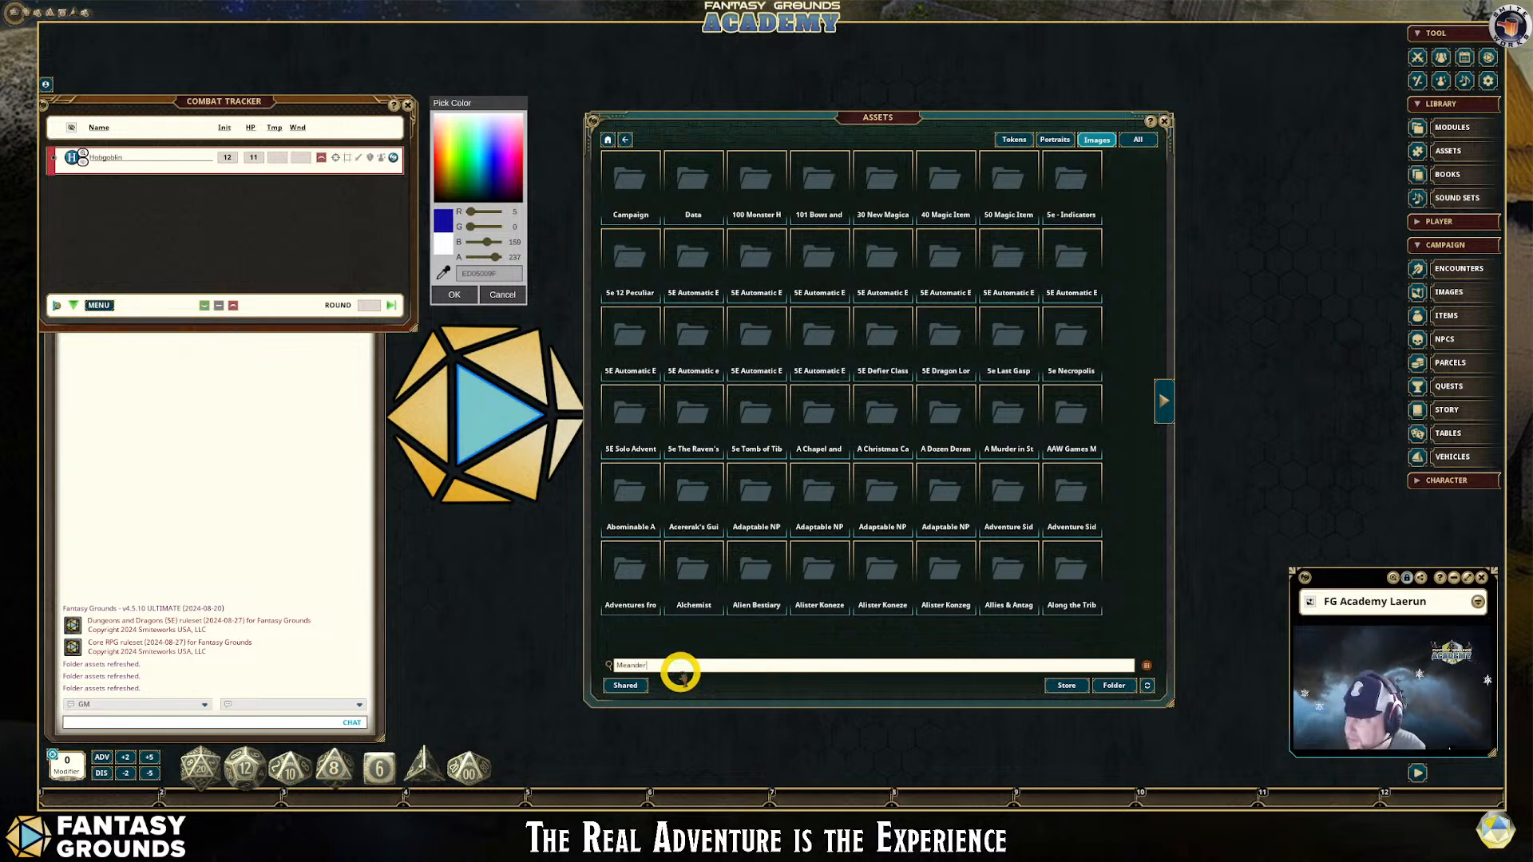
pyautogui.press('Return')
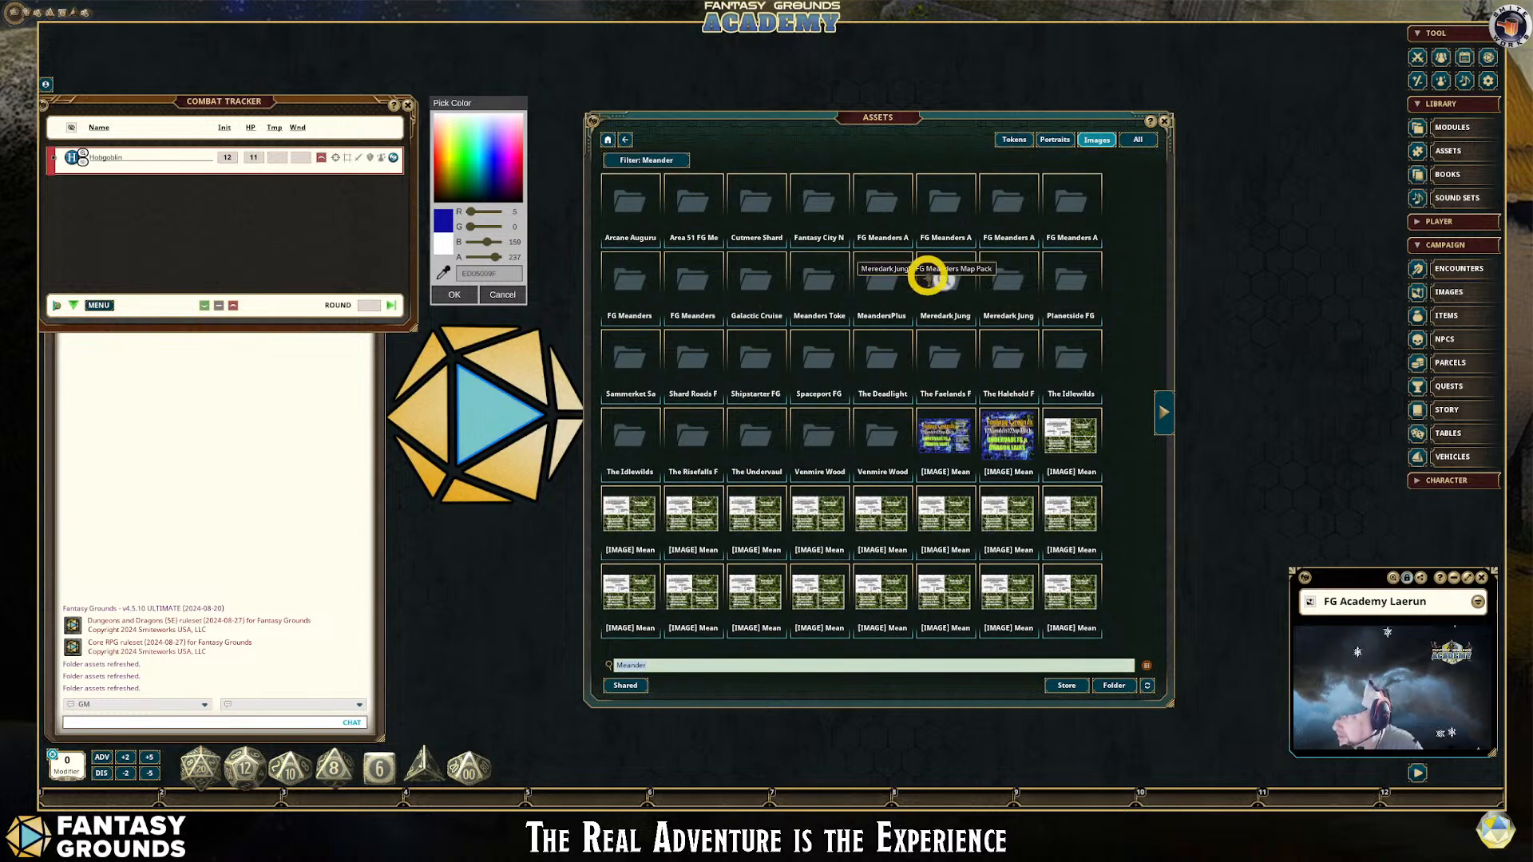
# Create a quick map from a street map in the Fantasy City Nocturnal pack, toggling the centre enemy position before submitting
pyautogui.click(824, 201)
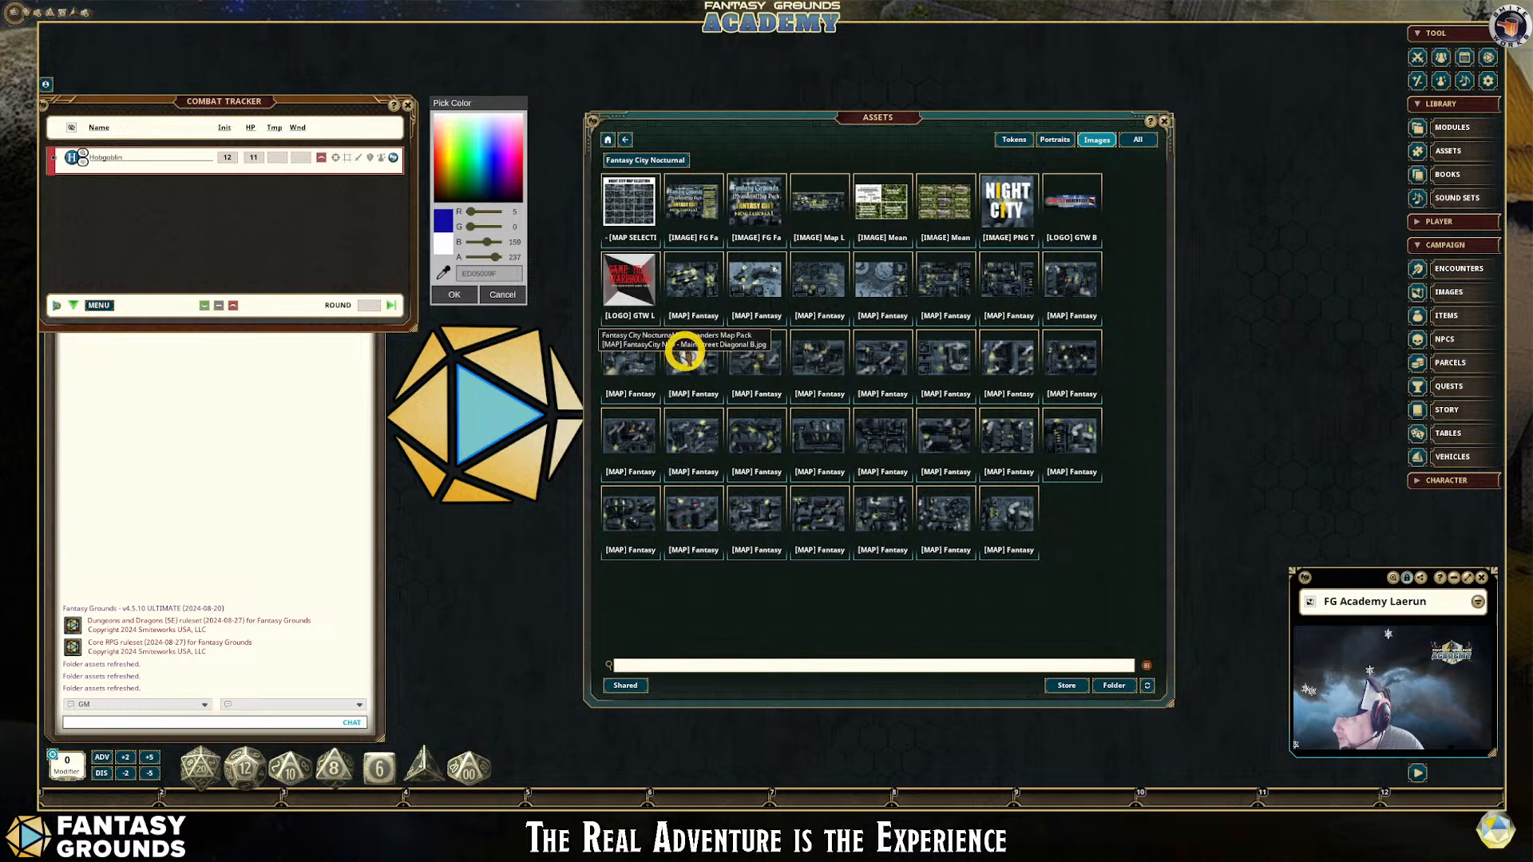
pyautogui.click(701, 274)
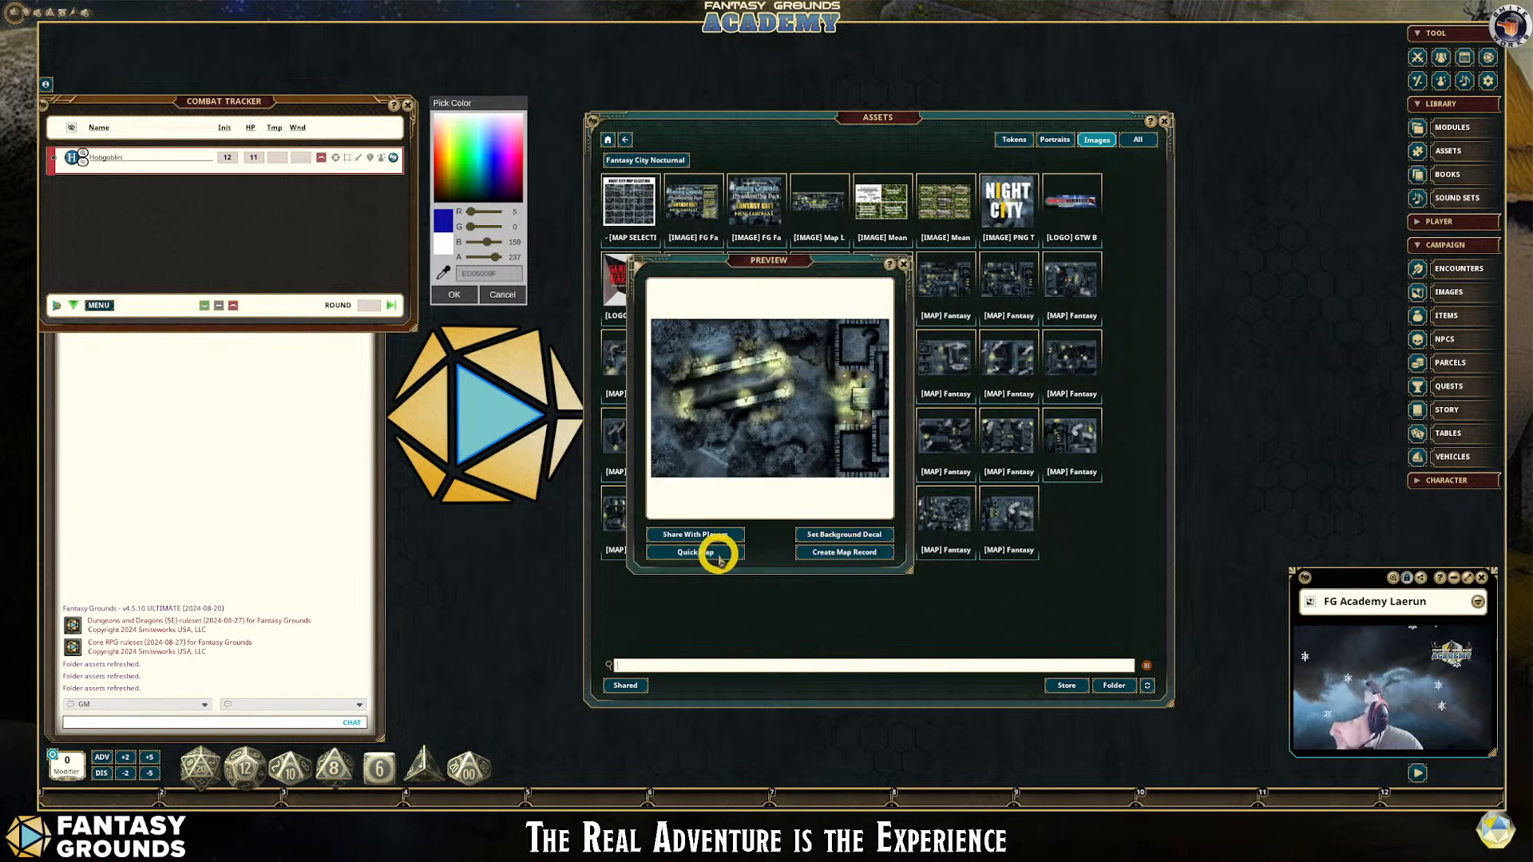
pyautogui.click(717, 553)
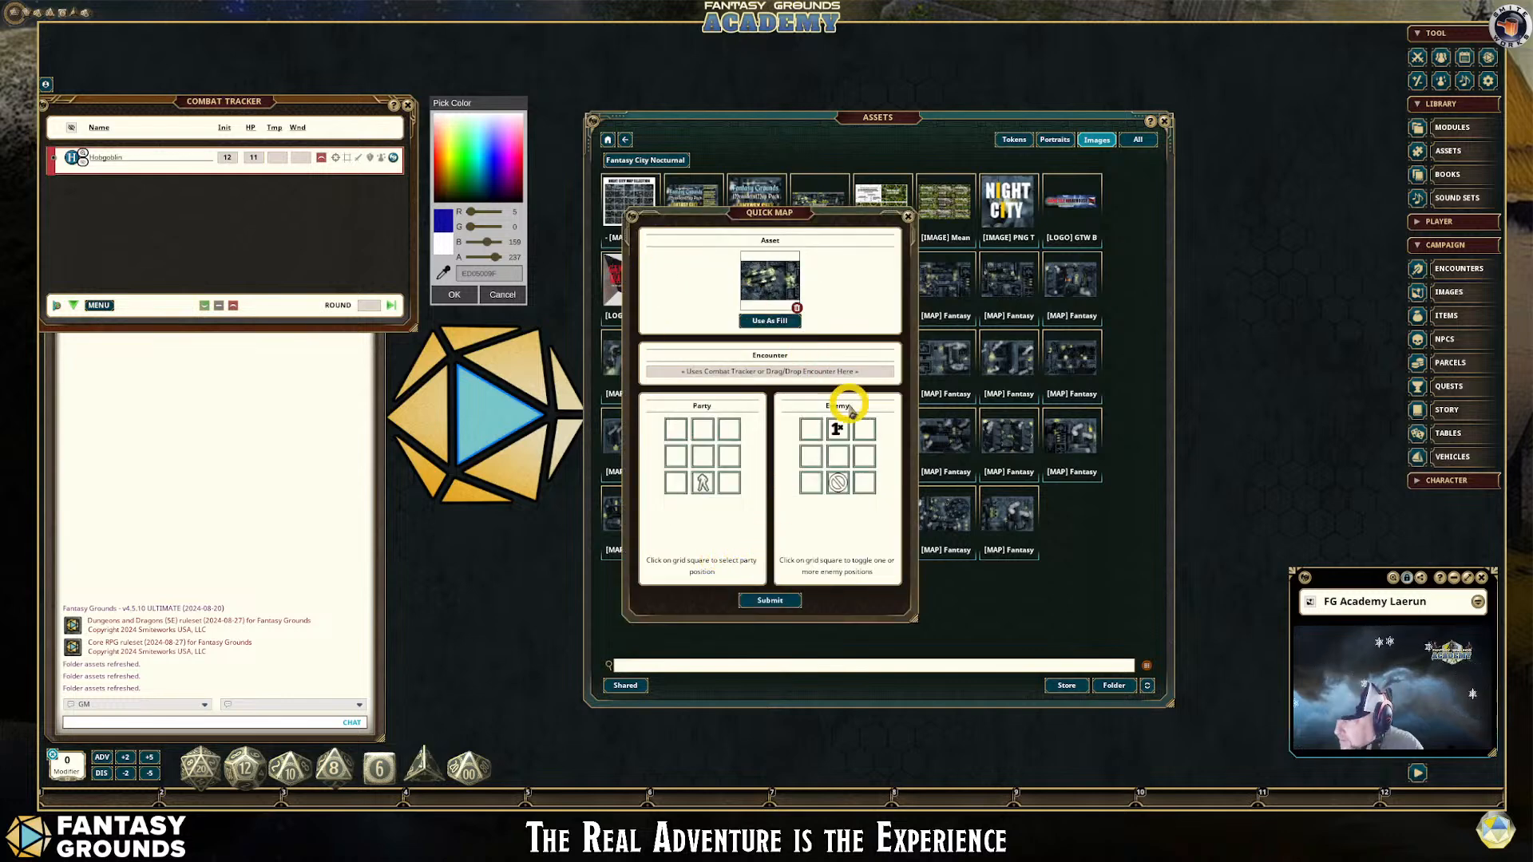
pyautogui.click(838, 456)
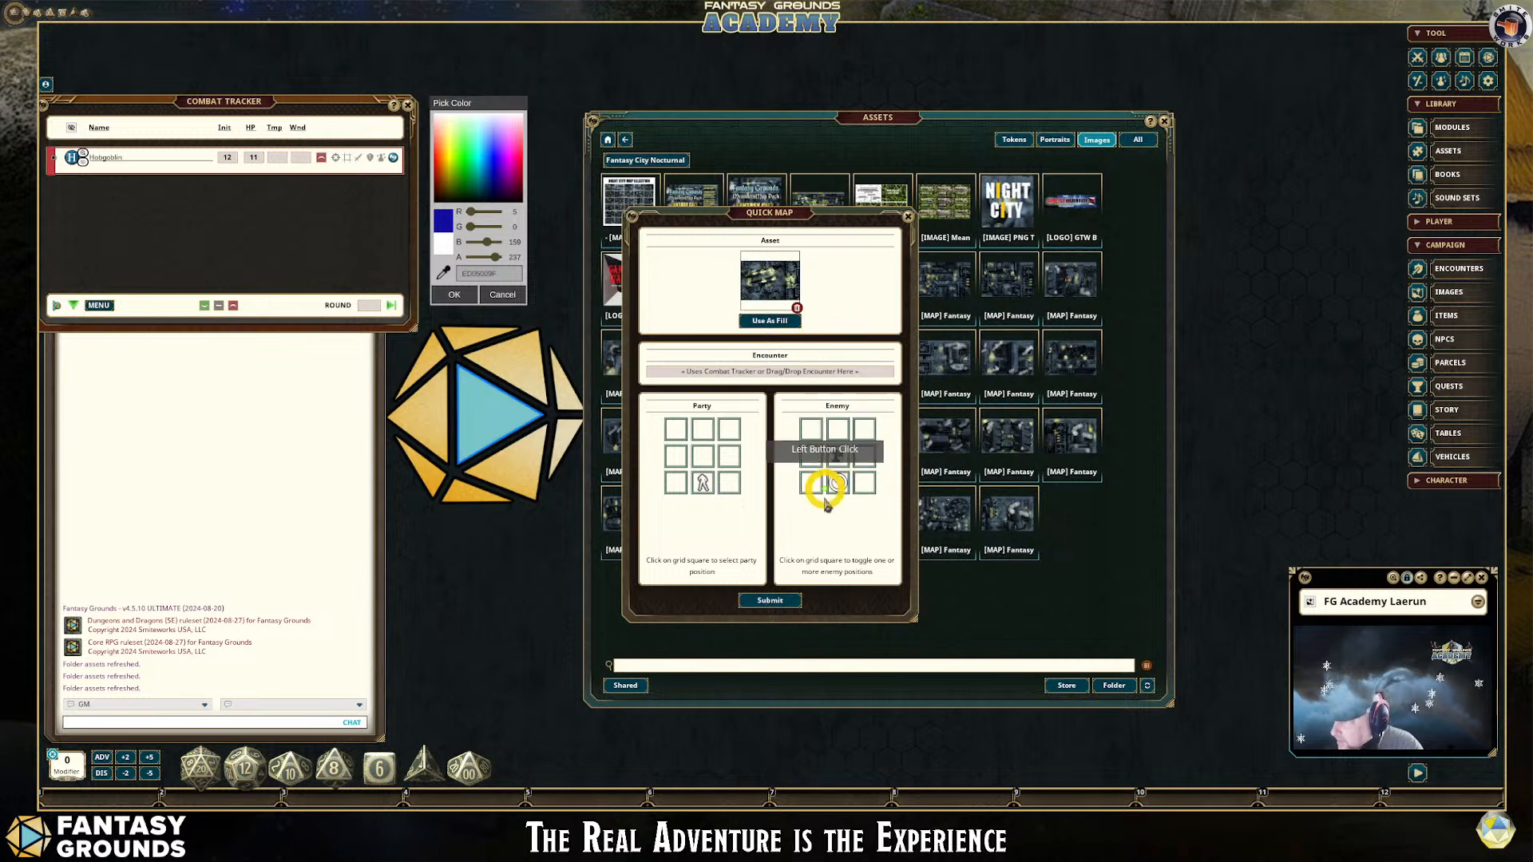
pyautogui.click(771, 601)
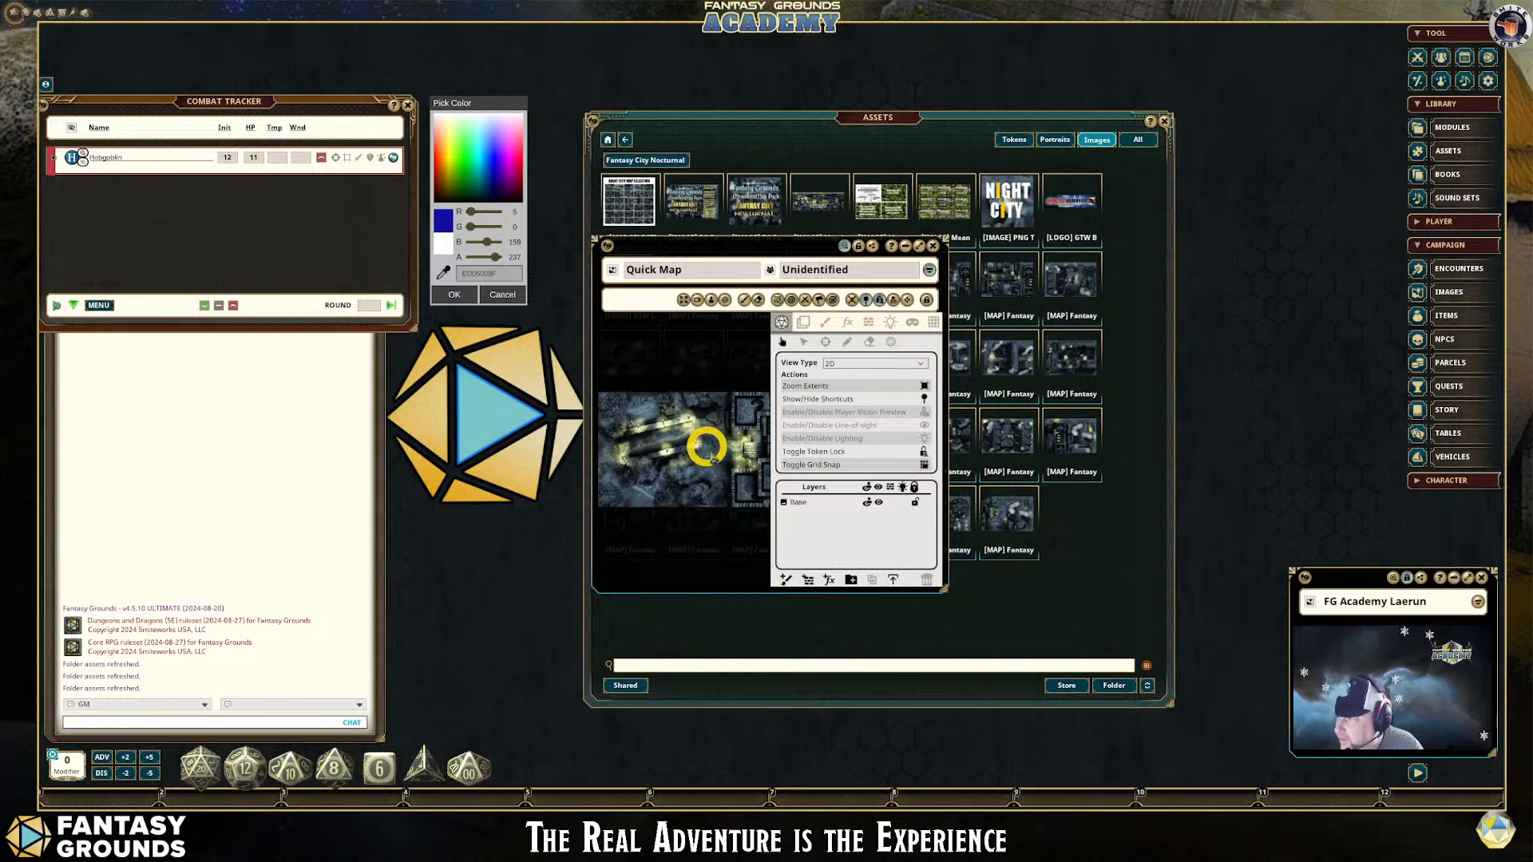
# Close the Assets window, then reposition and enlarge the Quick Map window so more of the map fits
pyautogui.scroll(2, 707, 449)
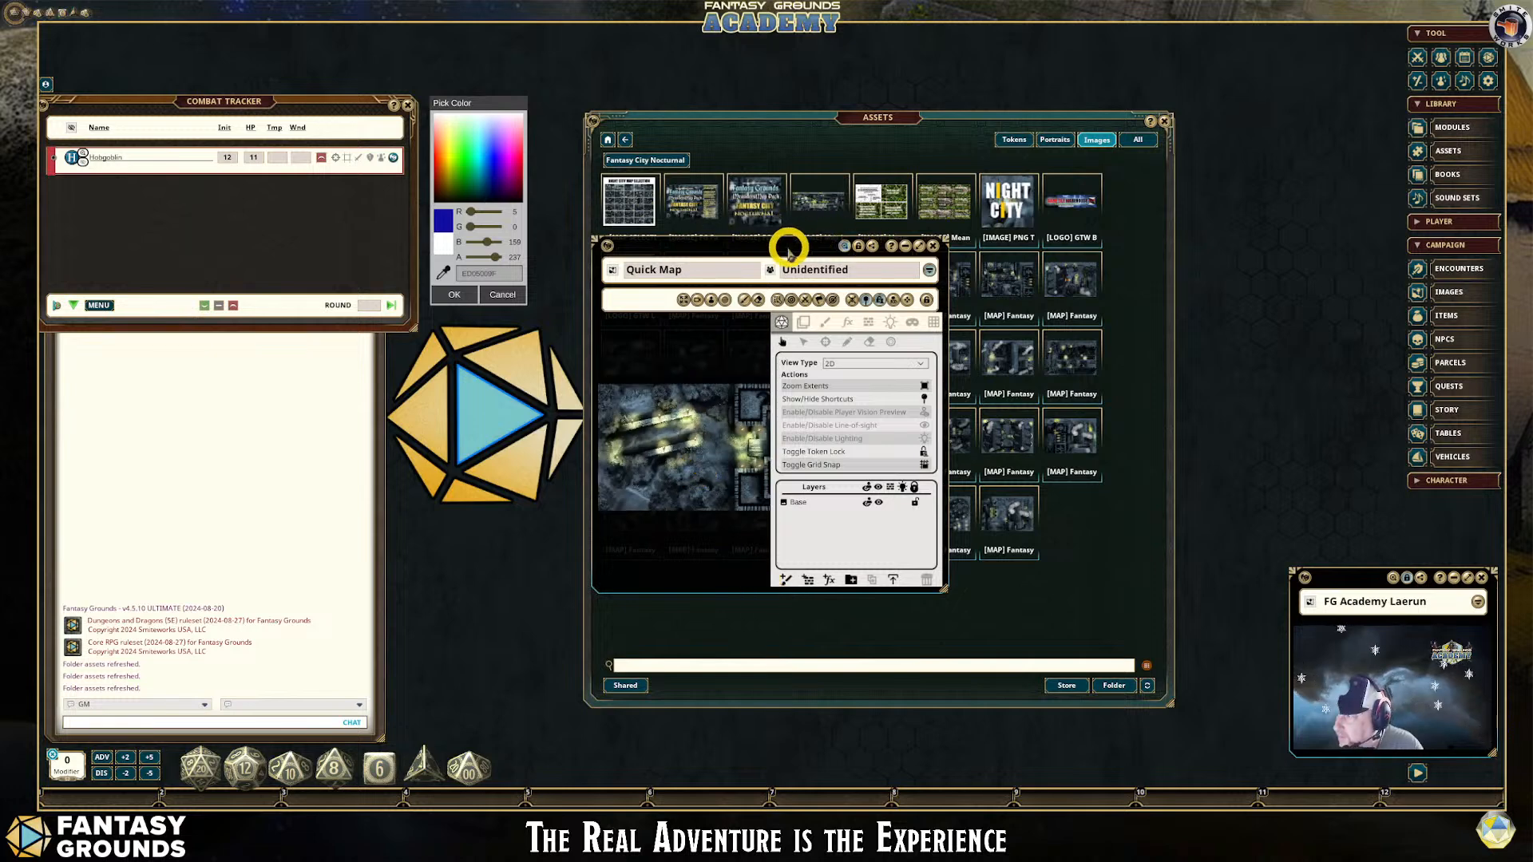
pyautogui.moveTo(788, 252); pyautogui.dragTo(756, 82)
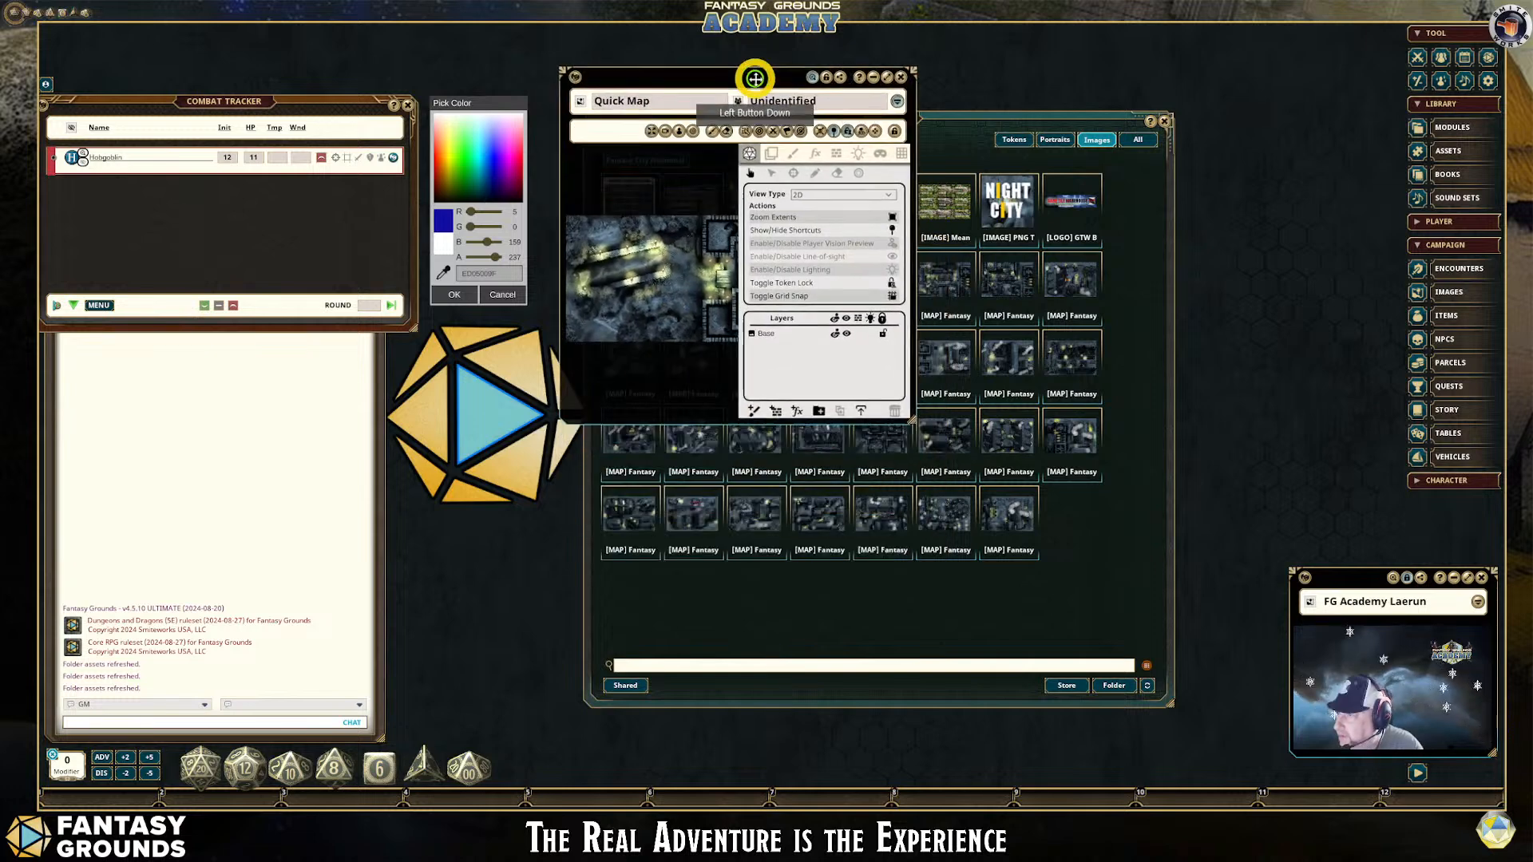
pyautogui.click(909, 412)
pyautogui.click(1164, 120)
pyautogui.click(916, 415)
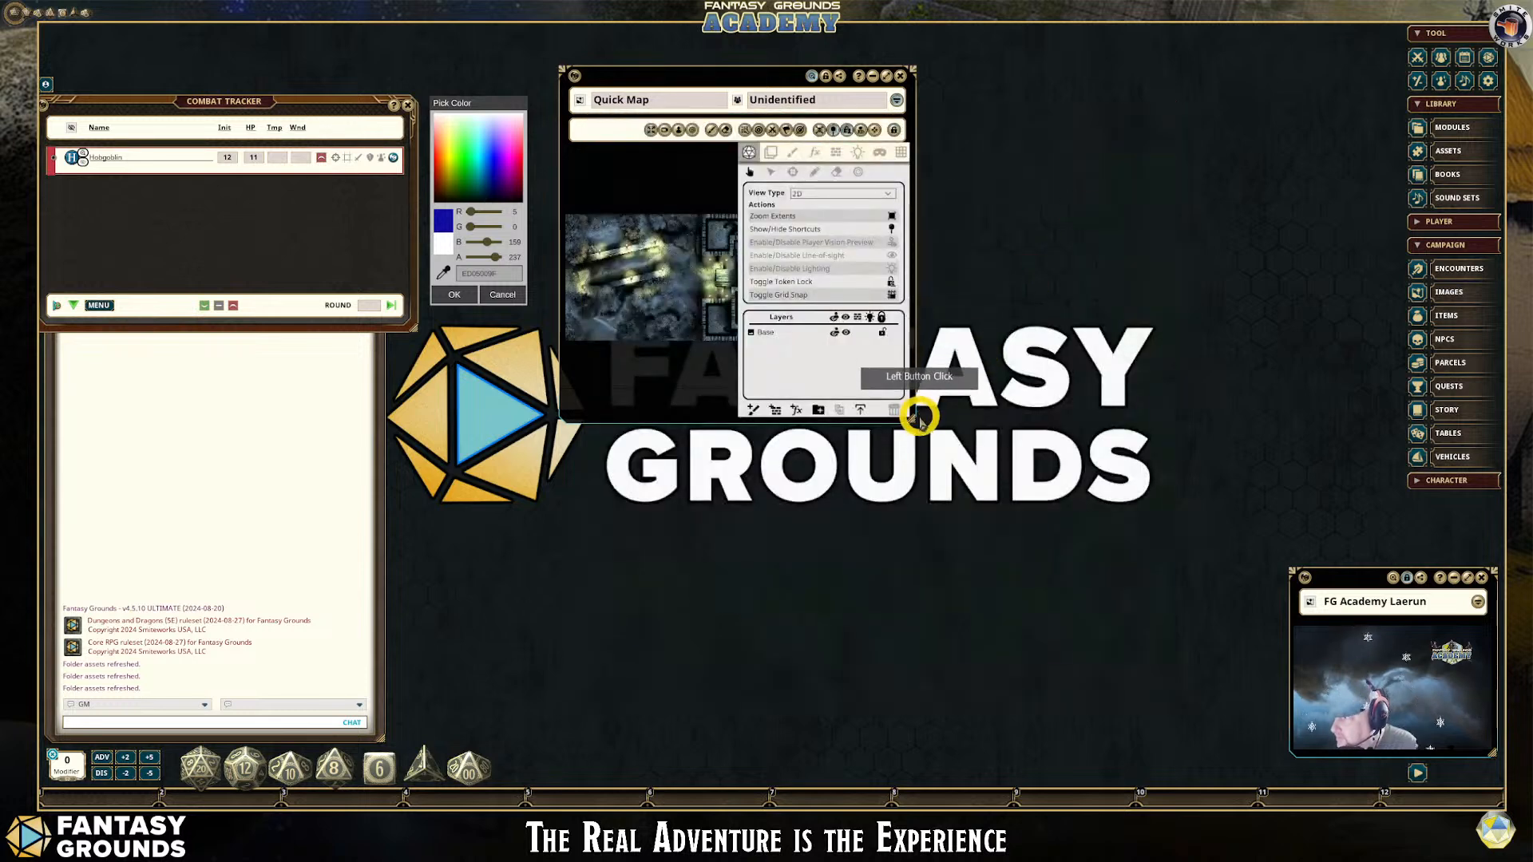
pyautogui.moveTo(910, 421); pyautogui.dragTo(1190, 663)
pyautogui.click(766, 342)
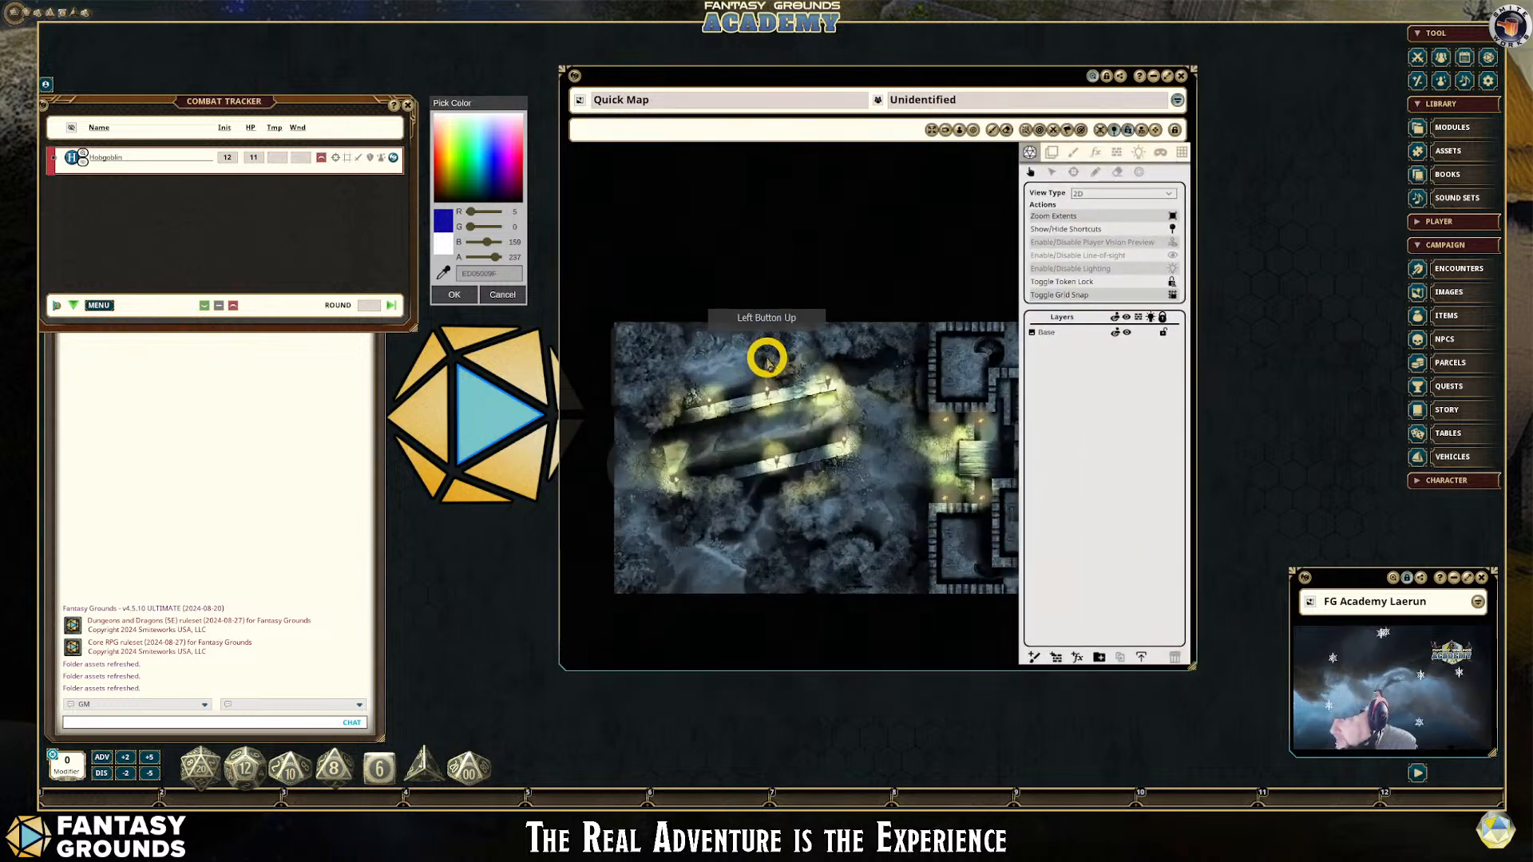
pyautogui.scroll(1, 766, 359)
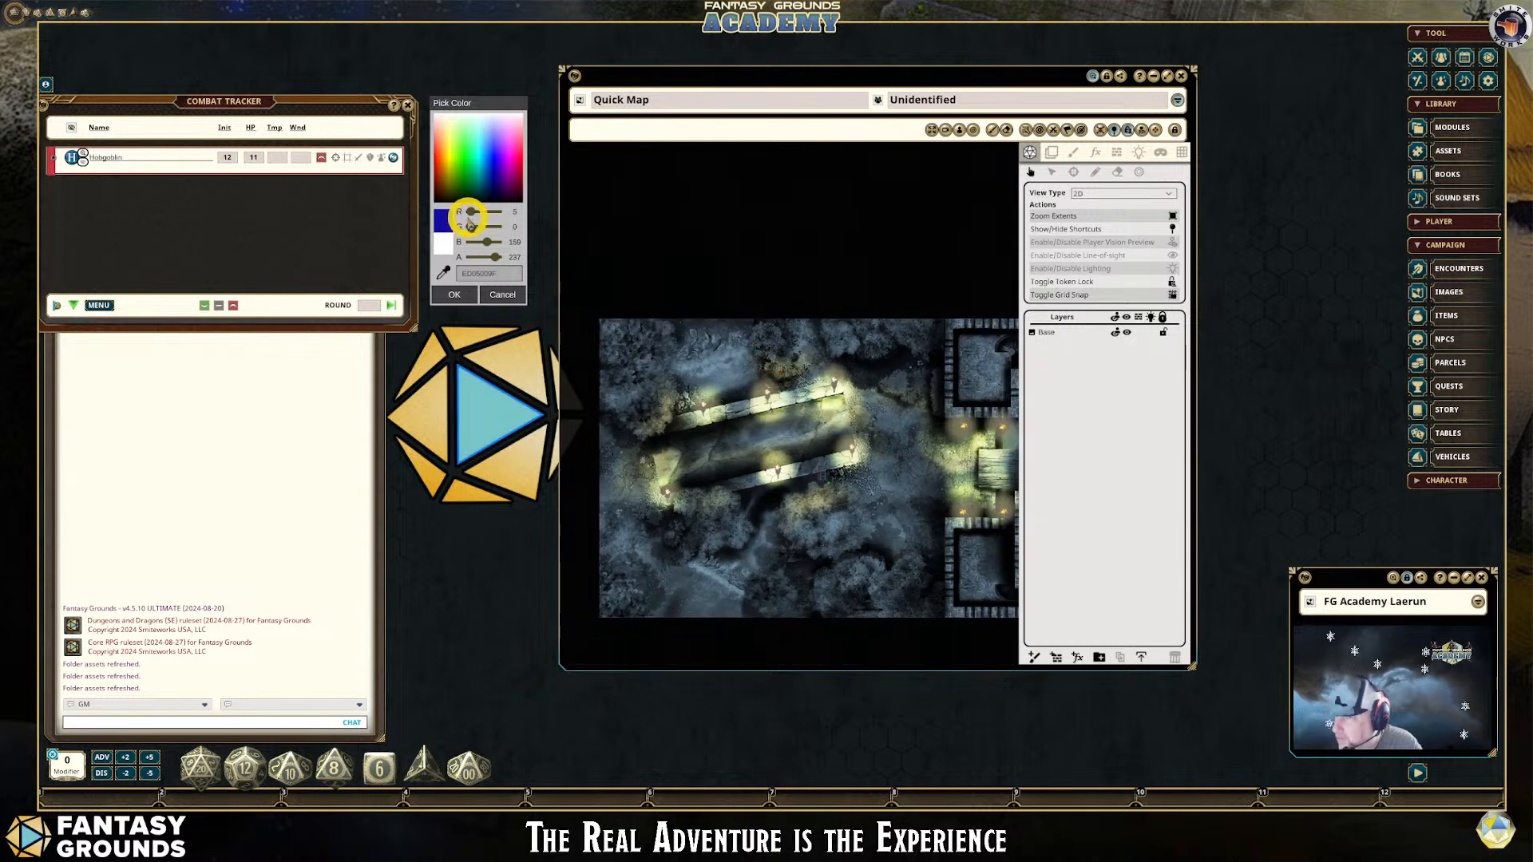
# Show the map's grid and tint it pale yellow (R 244, G 255, B 150) with an alpha of 164
pyautogui.click(1182, 151)
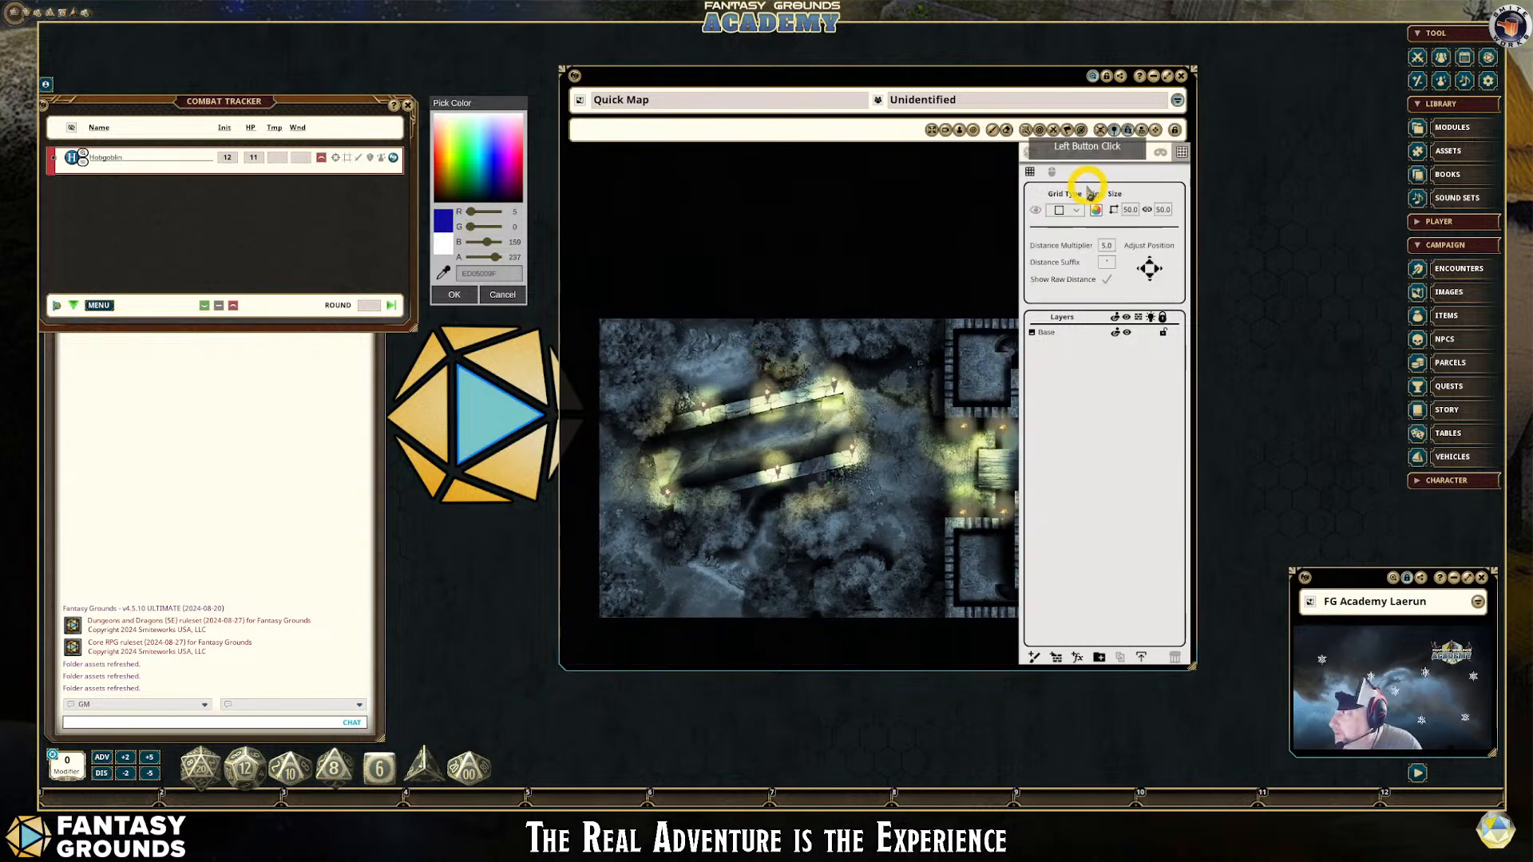
pyautogui.click(1036, 209)
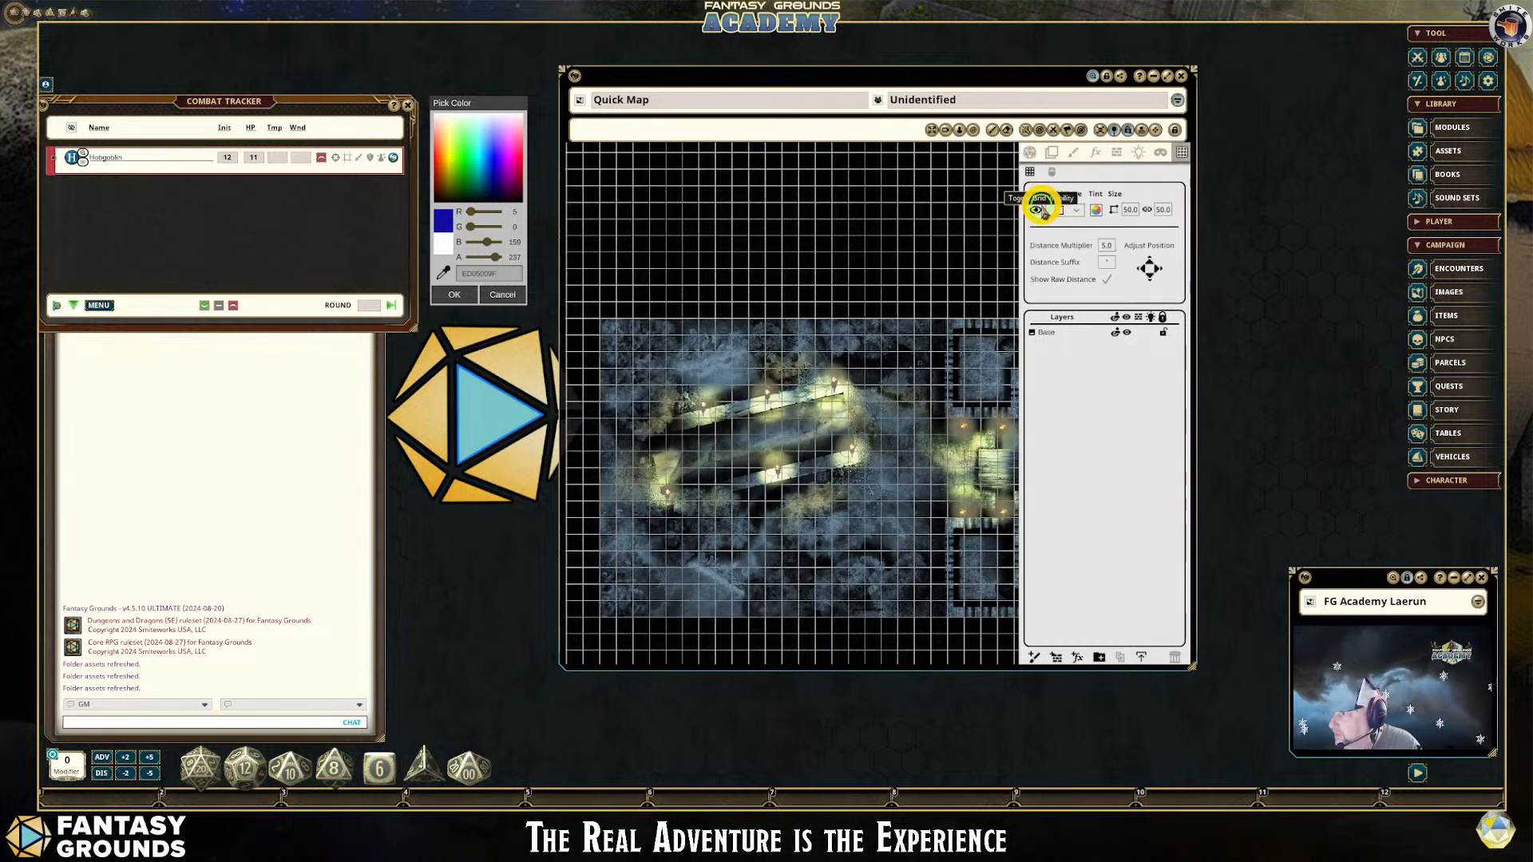
pyautogui.click(1096, 211)
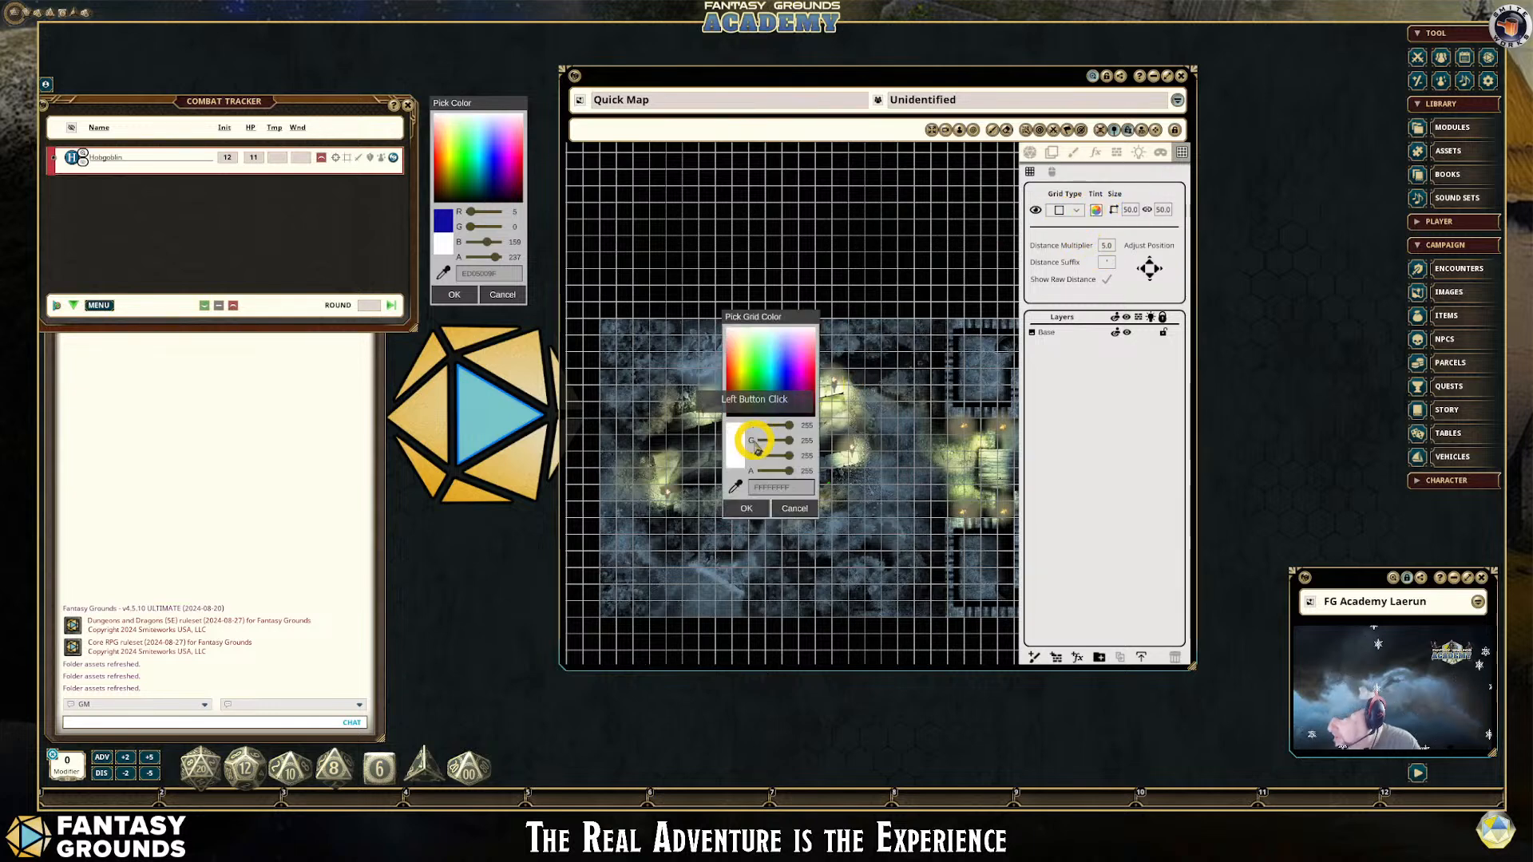
pyautogui.moveTo(789, 471); pyautogui.dragTo(785, 472)
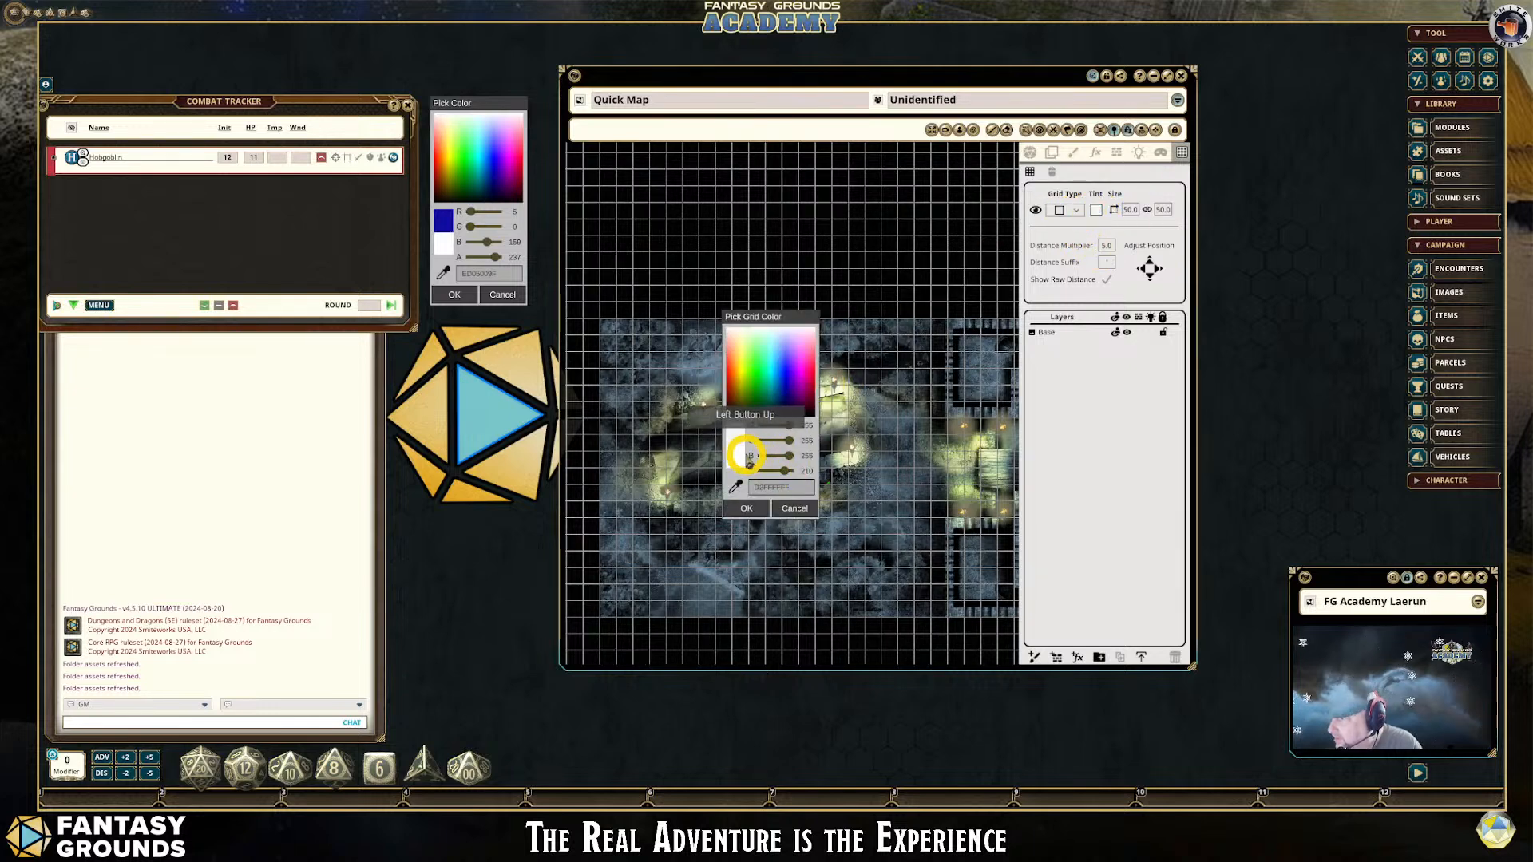
pyautogui.click(735, 484)
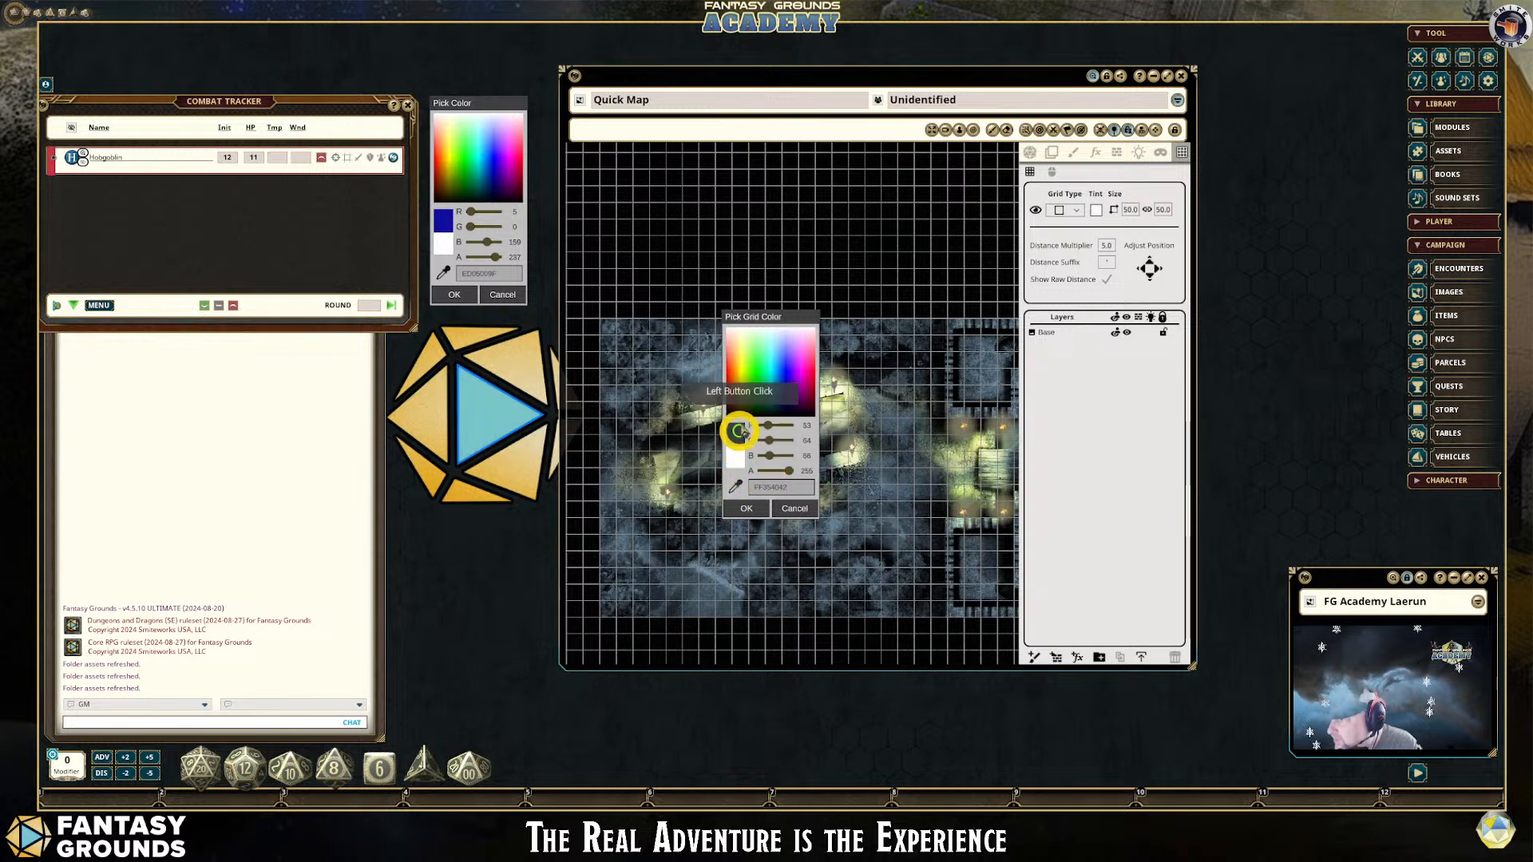
pyautogui.click(741, 357)
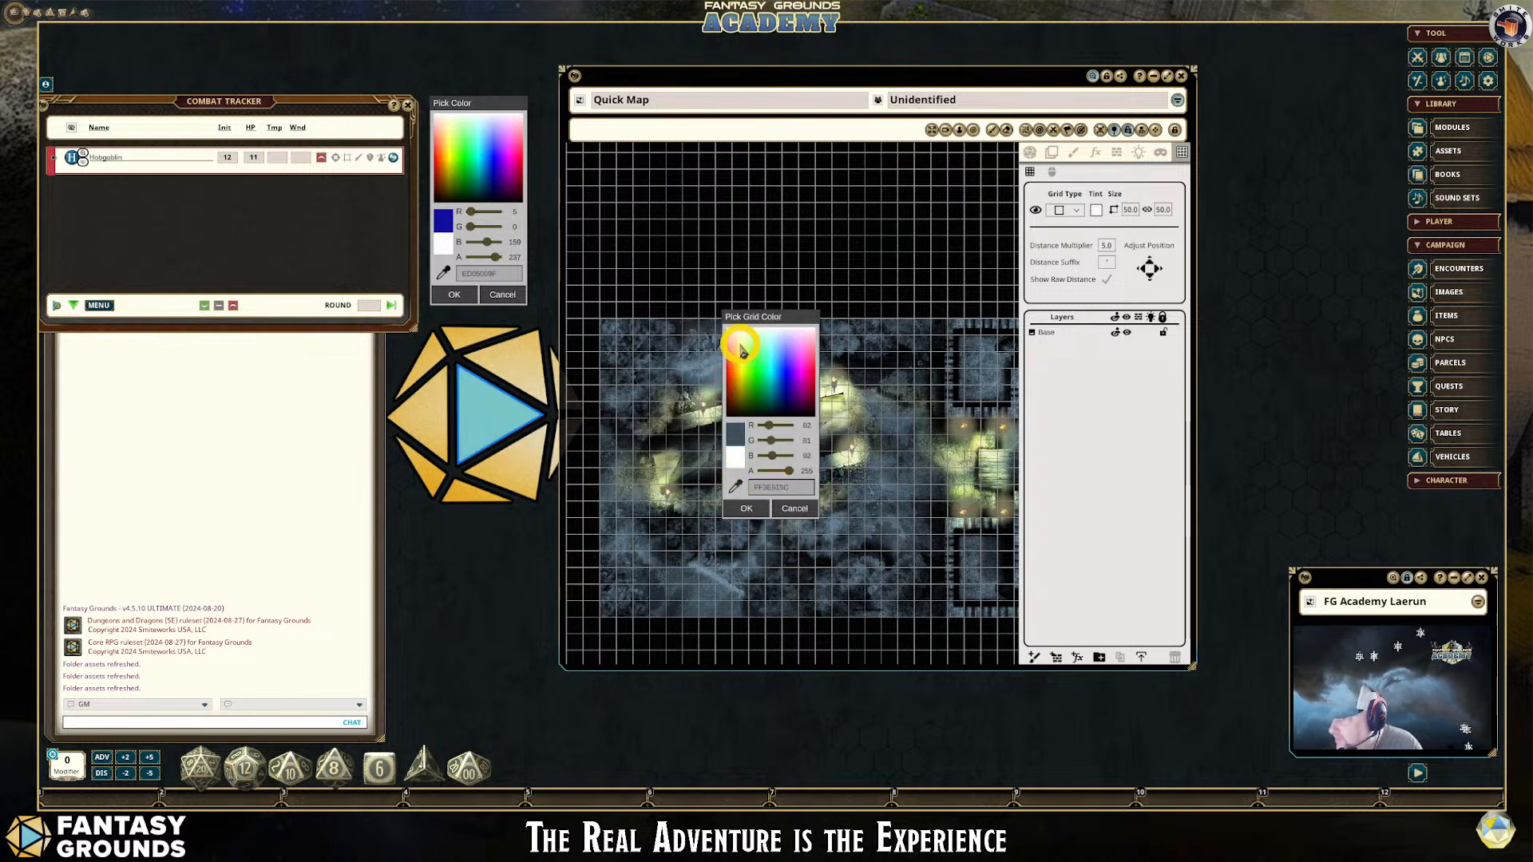
pyautogui.moveTo(773, 313); pyautogui.dragTo(486, 299)
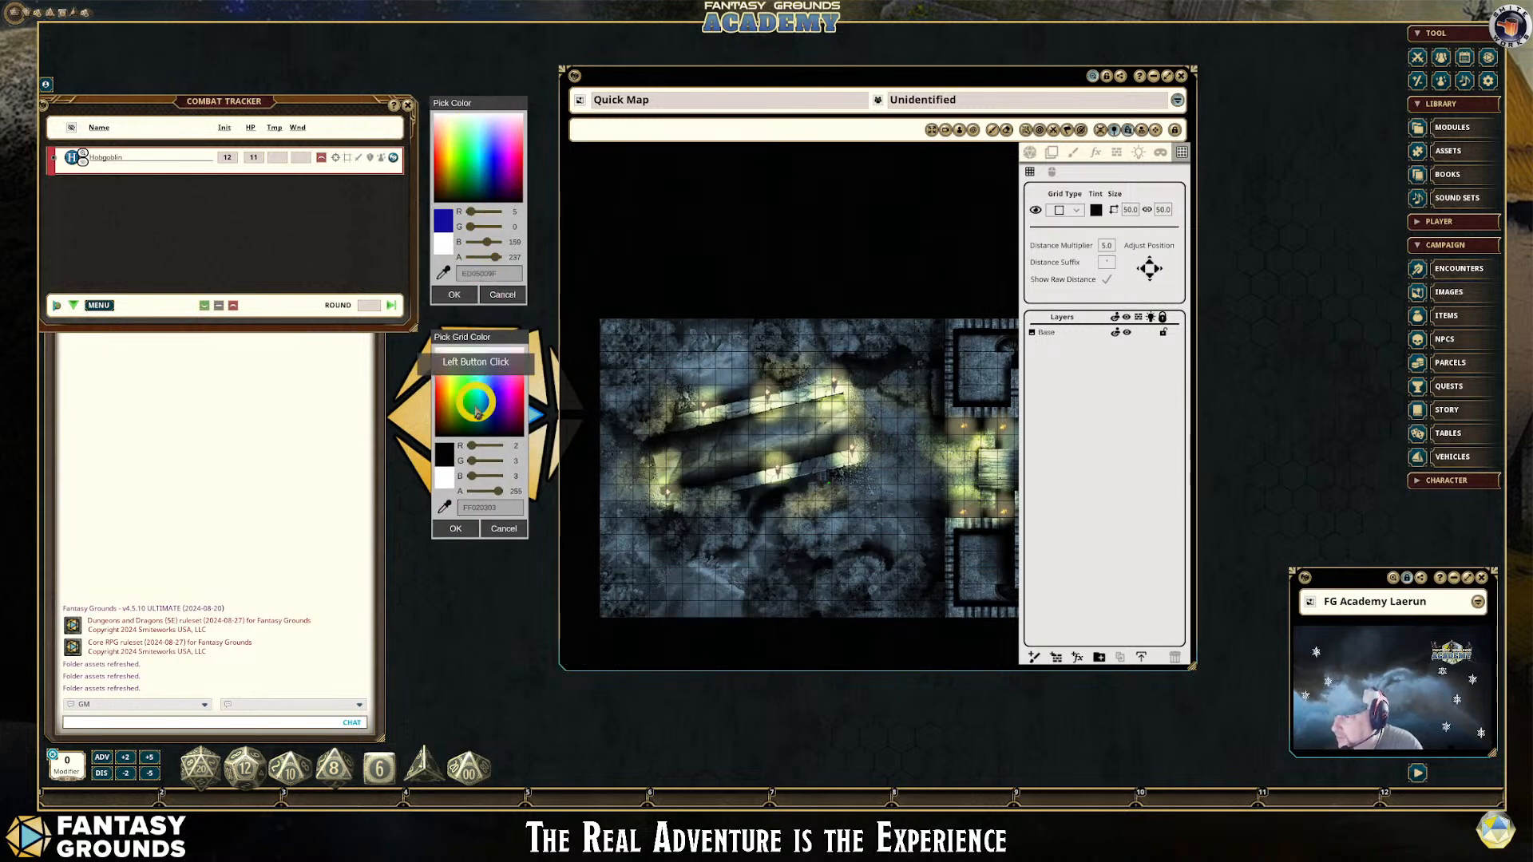
pyautogui.click(452, 369)
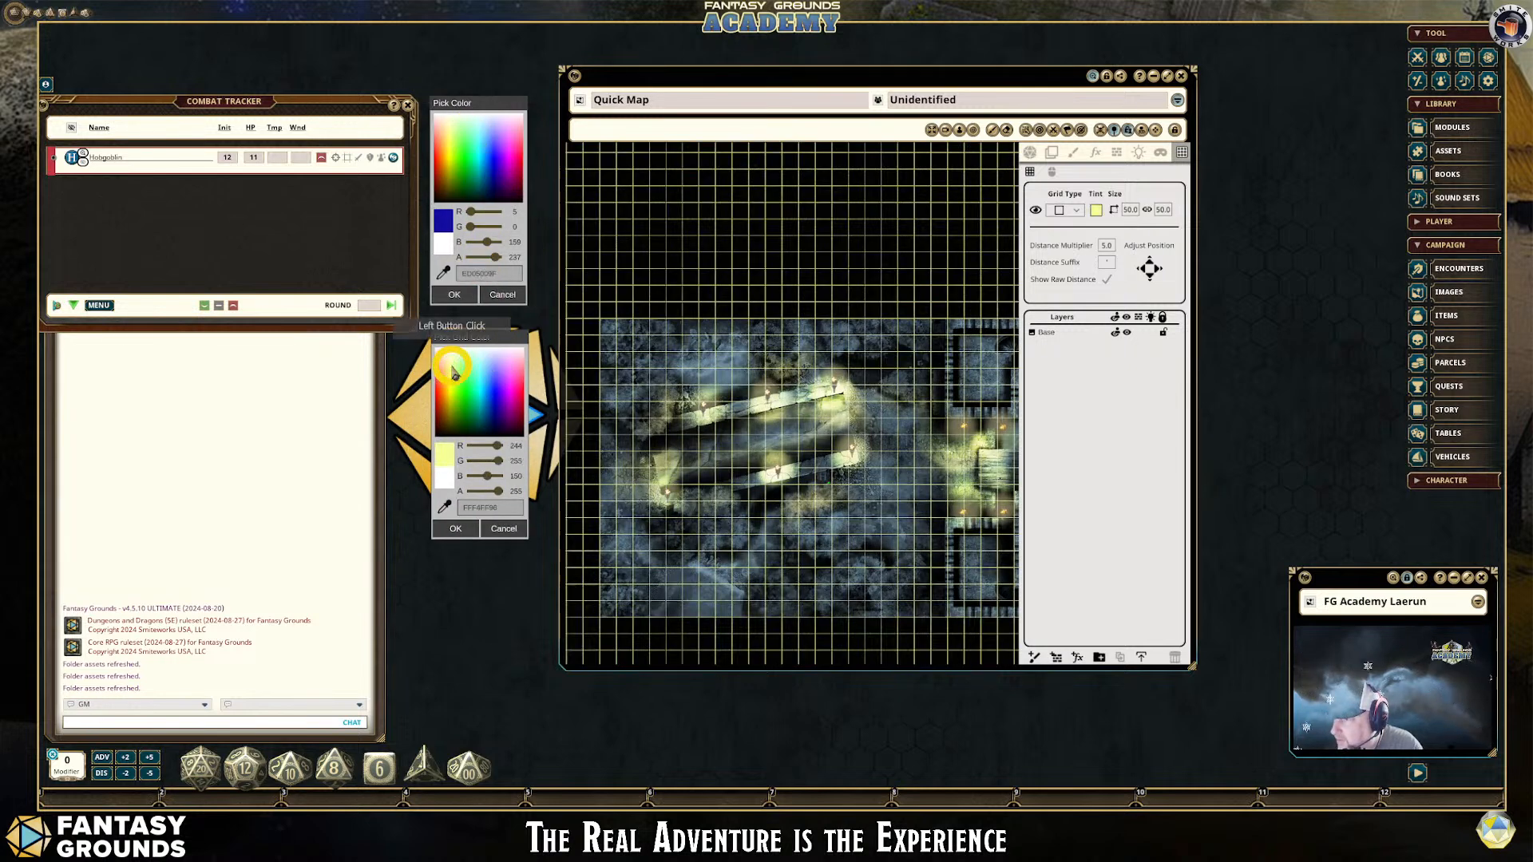
pyautogui.moveTo(498, 491); pyautogui.dragTo(488, 493)
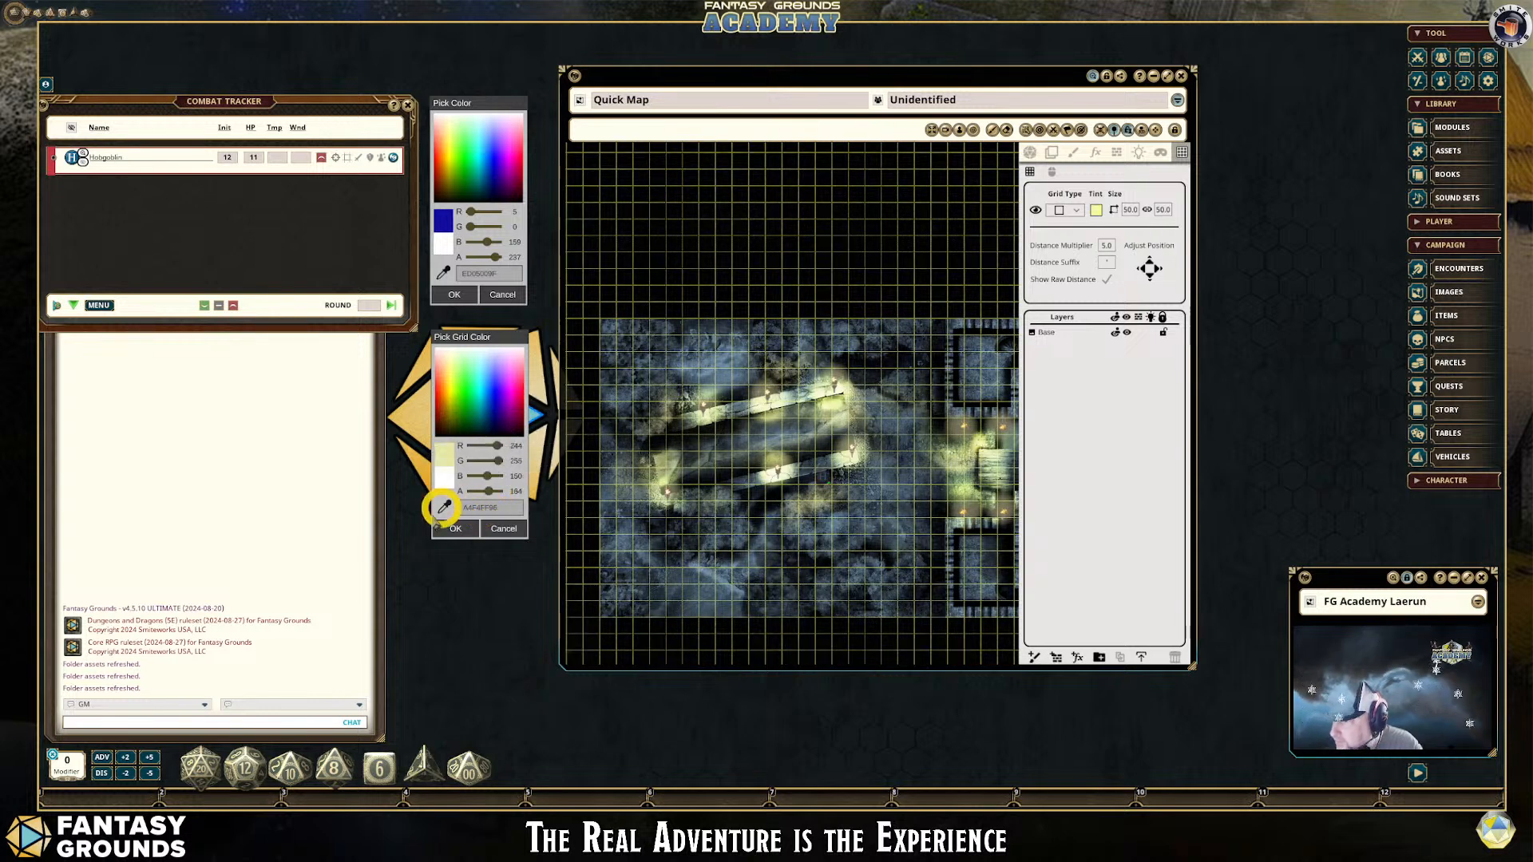
pyautogui.click(455, 529)
# Place the Hobgoblin token from the Combat Tracker on the map between the two torch-lit stone walls
pyautogui.scroll(3, 854, 436)
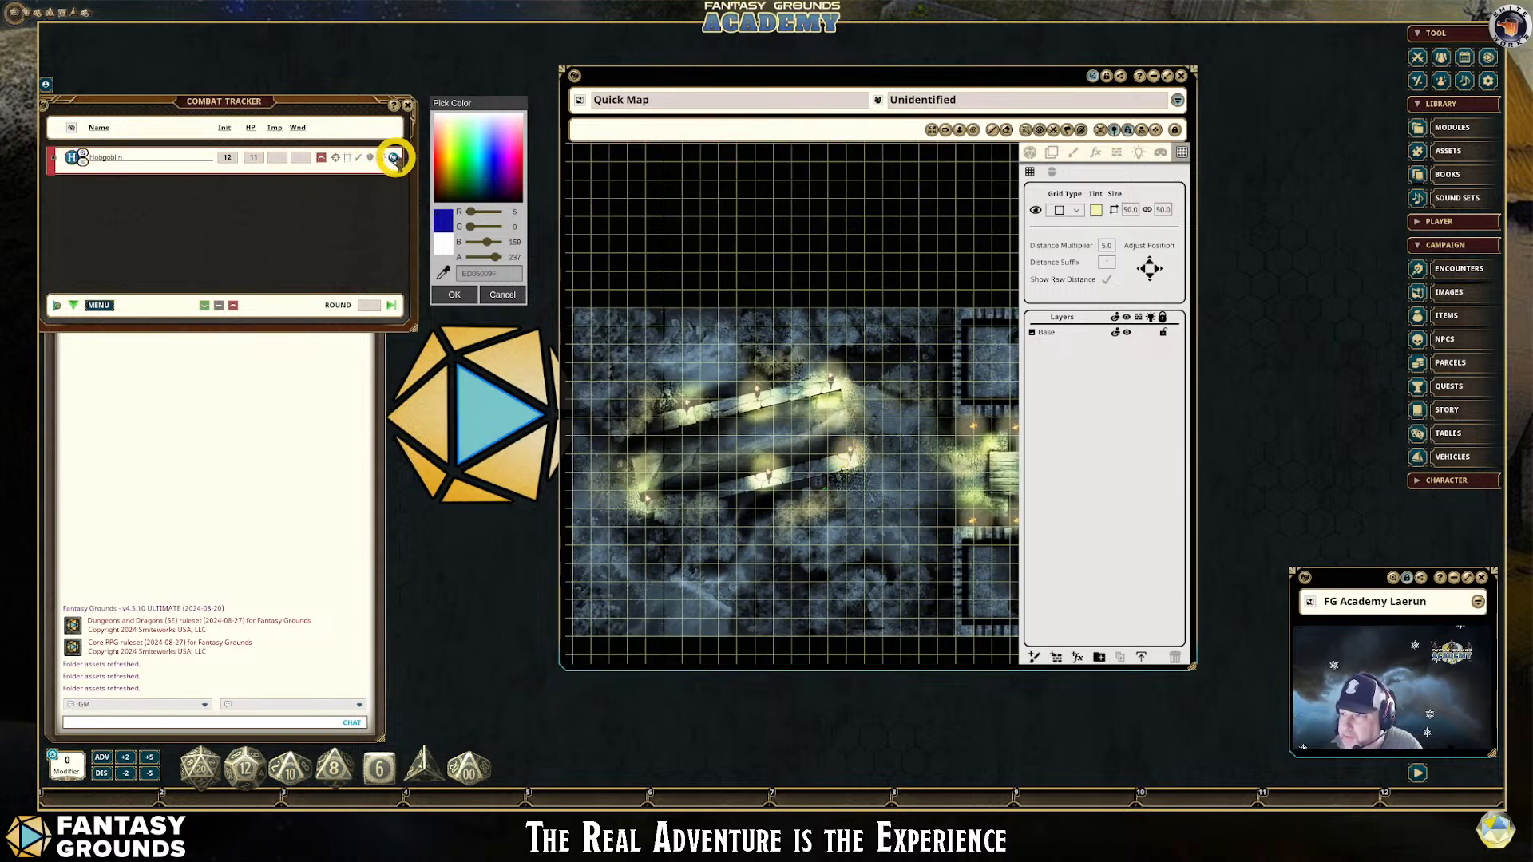
pyautogui.moveTo(70, 158); pyautogui.dragTo(745, 447)
pyautogui.scroll(3, 768, 479)
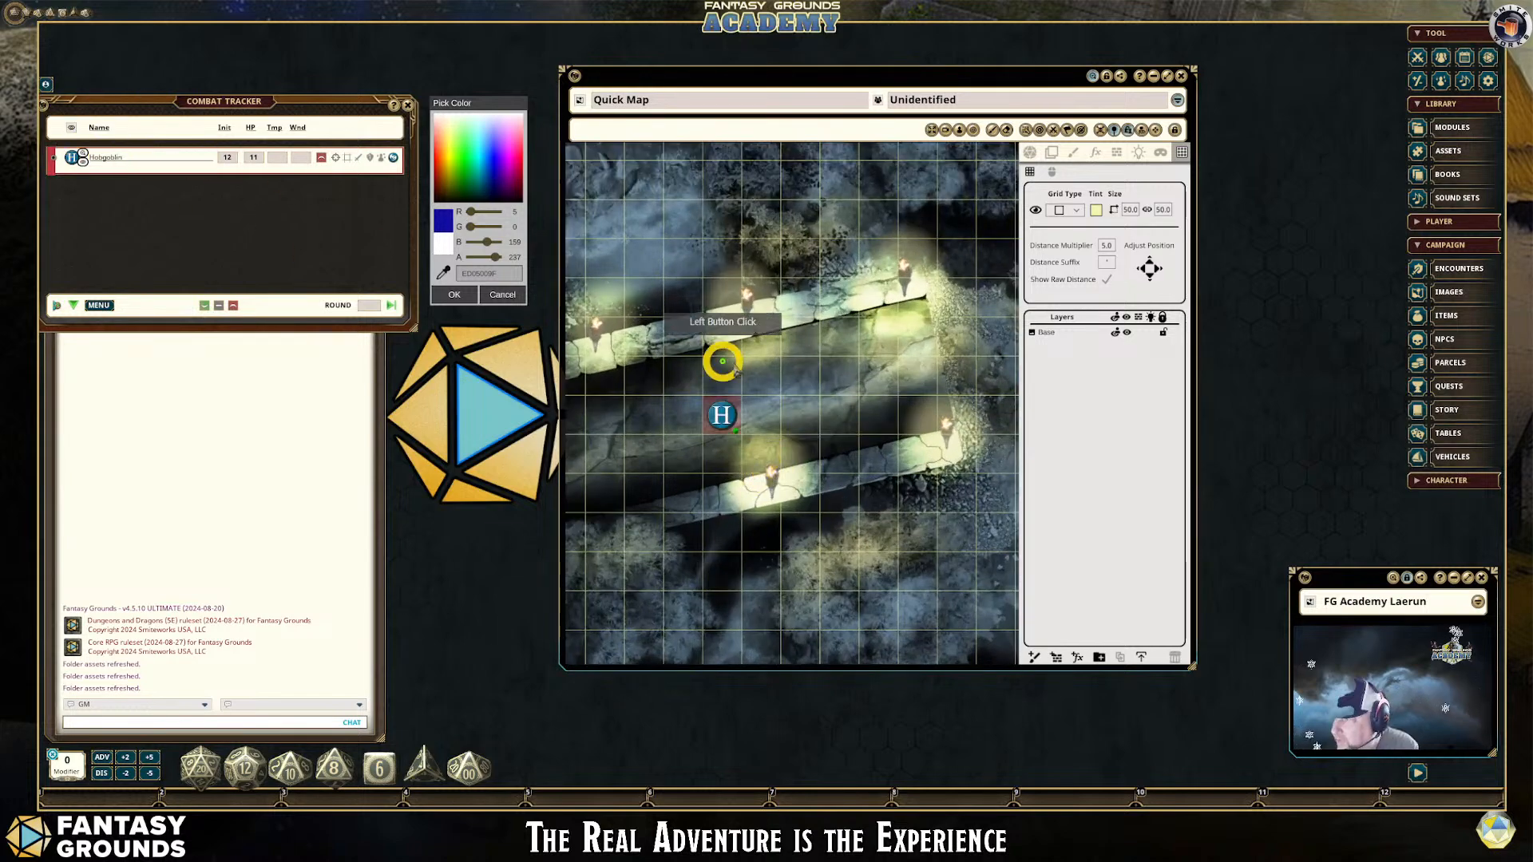
pyautogui.scroll(2, 762, 387)
pyautogui.click(701, 434)
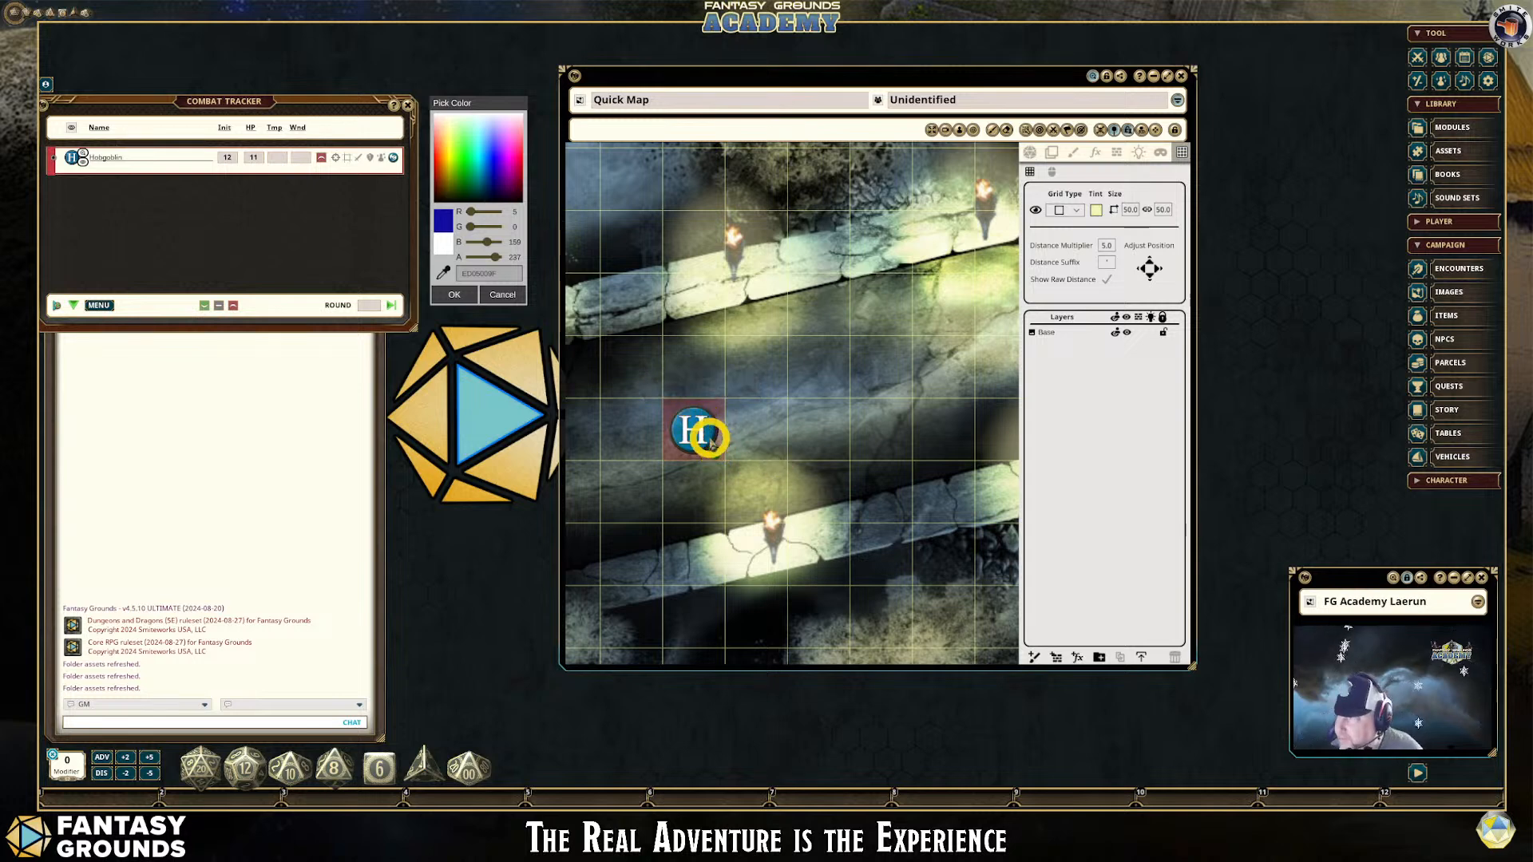
pyautogui.scroll(-1, 746, 339)
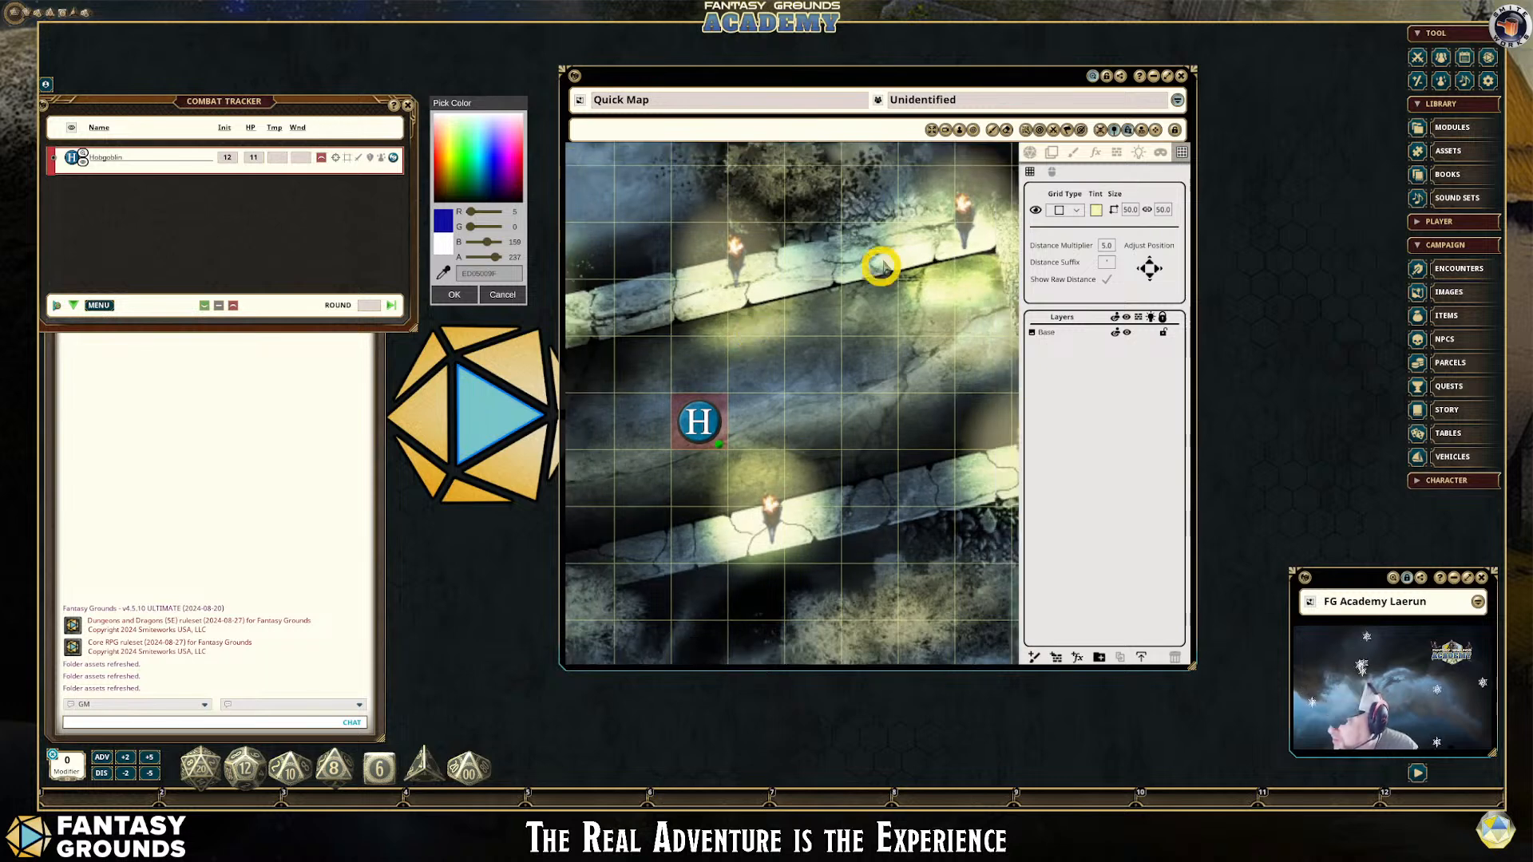
# Switch the map to the Free Camera 3D view and bring the Hobgoblin token into close view
pyautogui.click(944, 128)
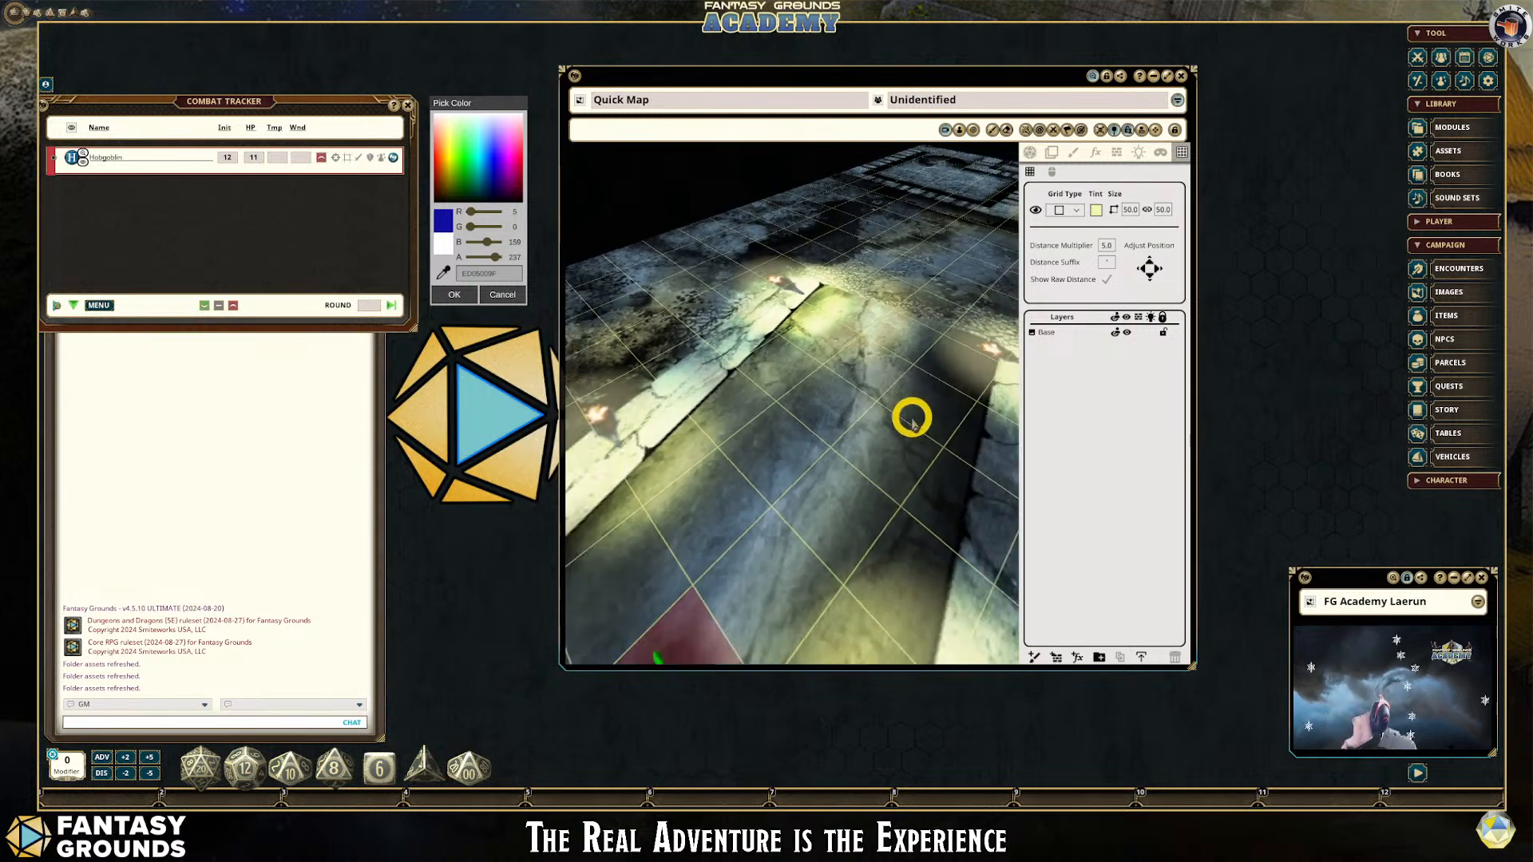
pyautogui.moveTo(777, 524); pyautogui.dragTo(786, 606)
pyautogui.scroll(4, 777, 599)
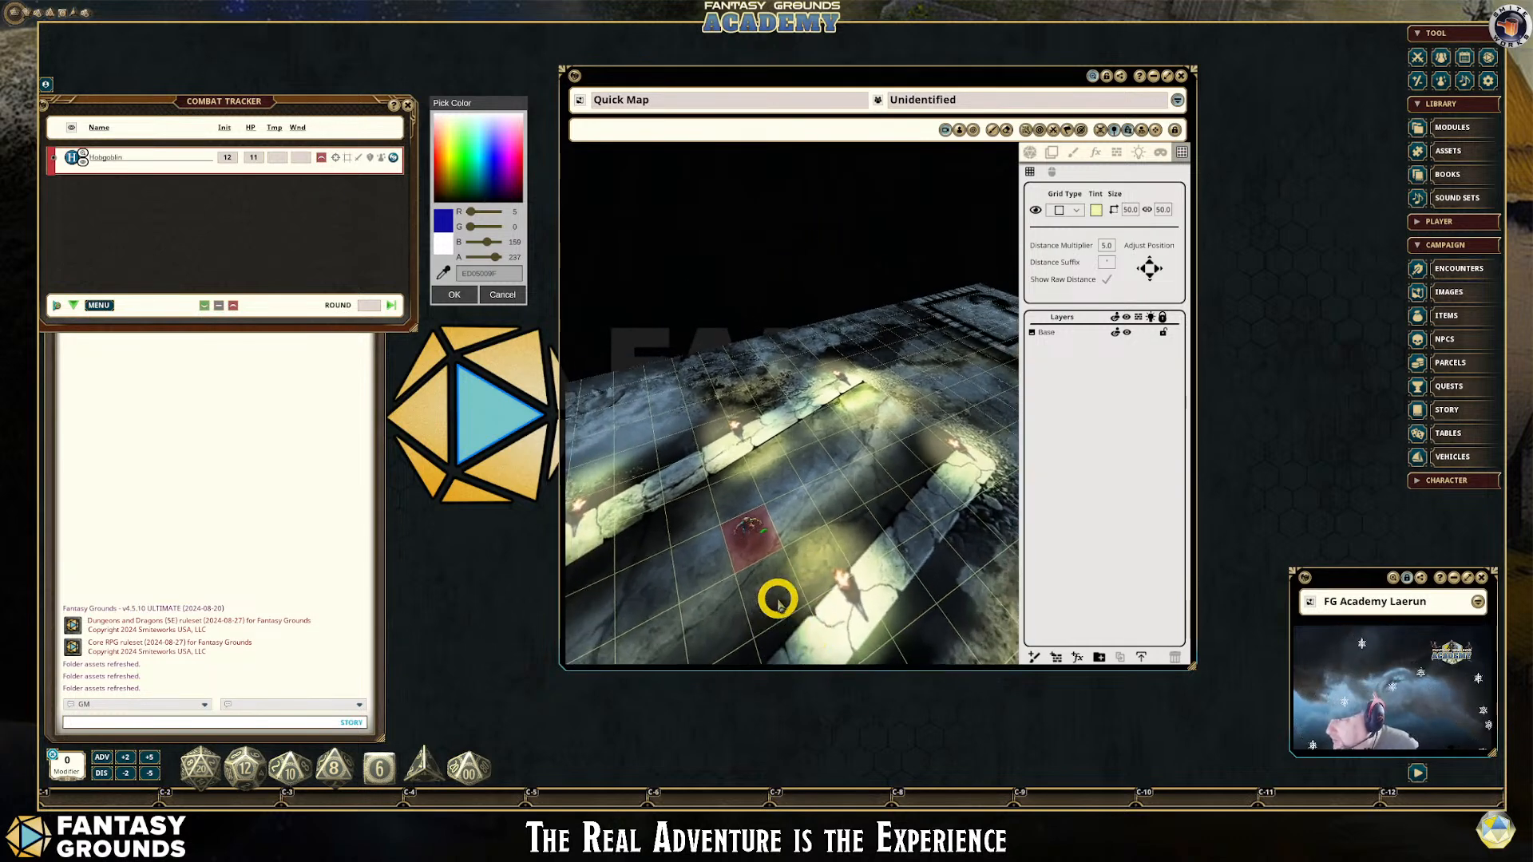
pyautogui.click(748, 531)
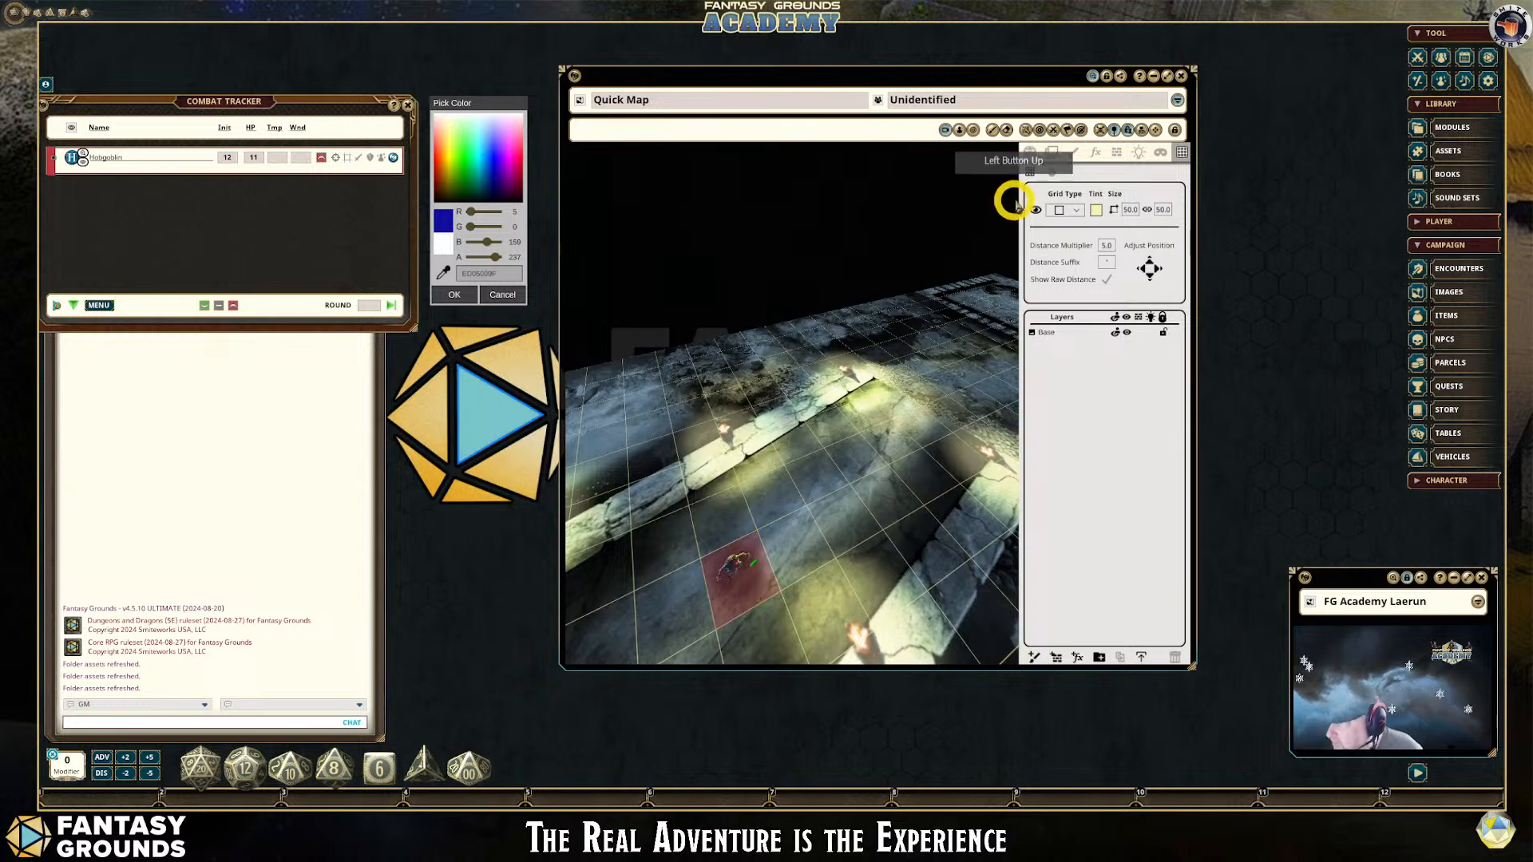
pyautogui.click(1029, 152)
pyautogui.click(735, 590)
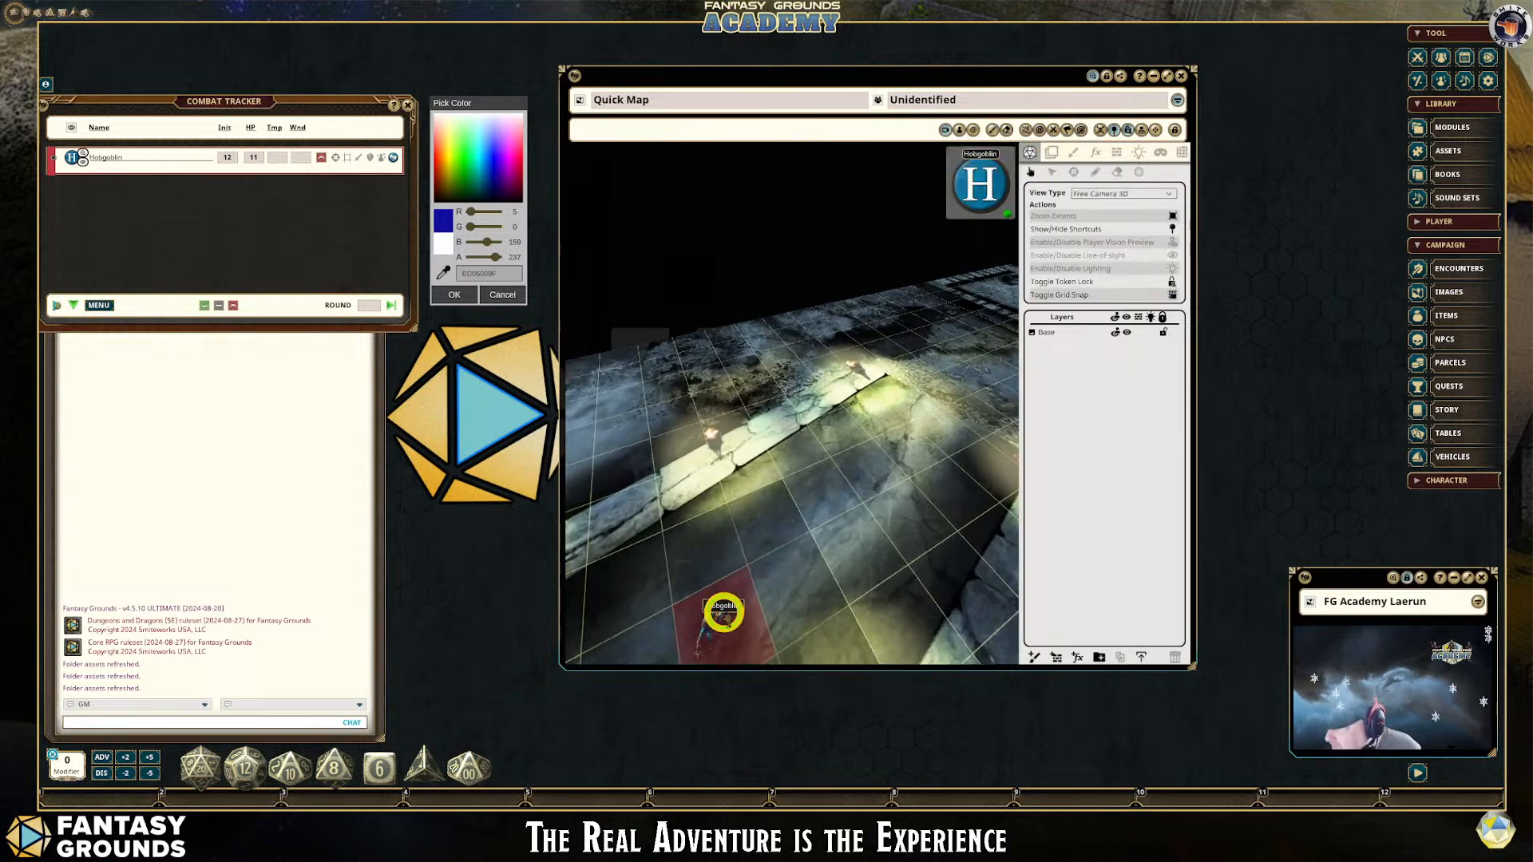
pyautogui.moveTo(726, 609); pyautogui.dragTo(785, 557)
pyautogui.scroll(3, 791, 588)
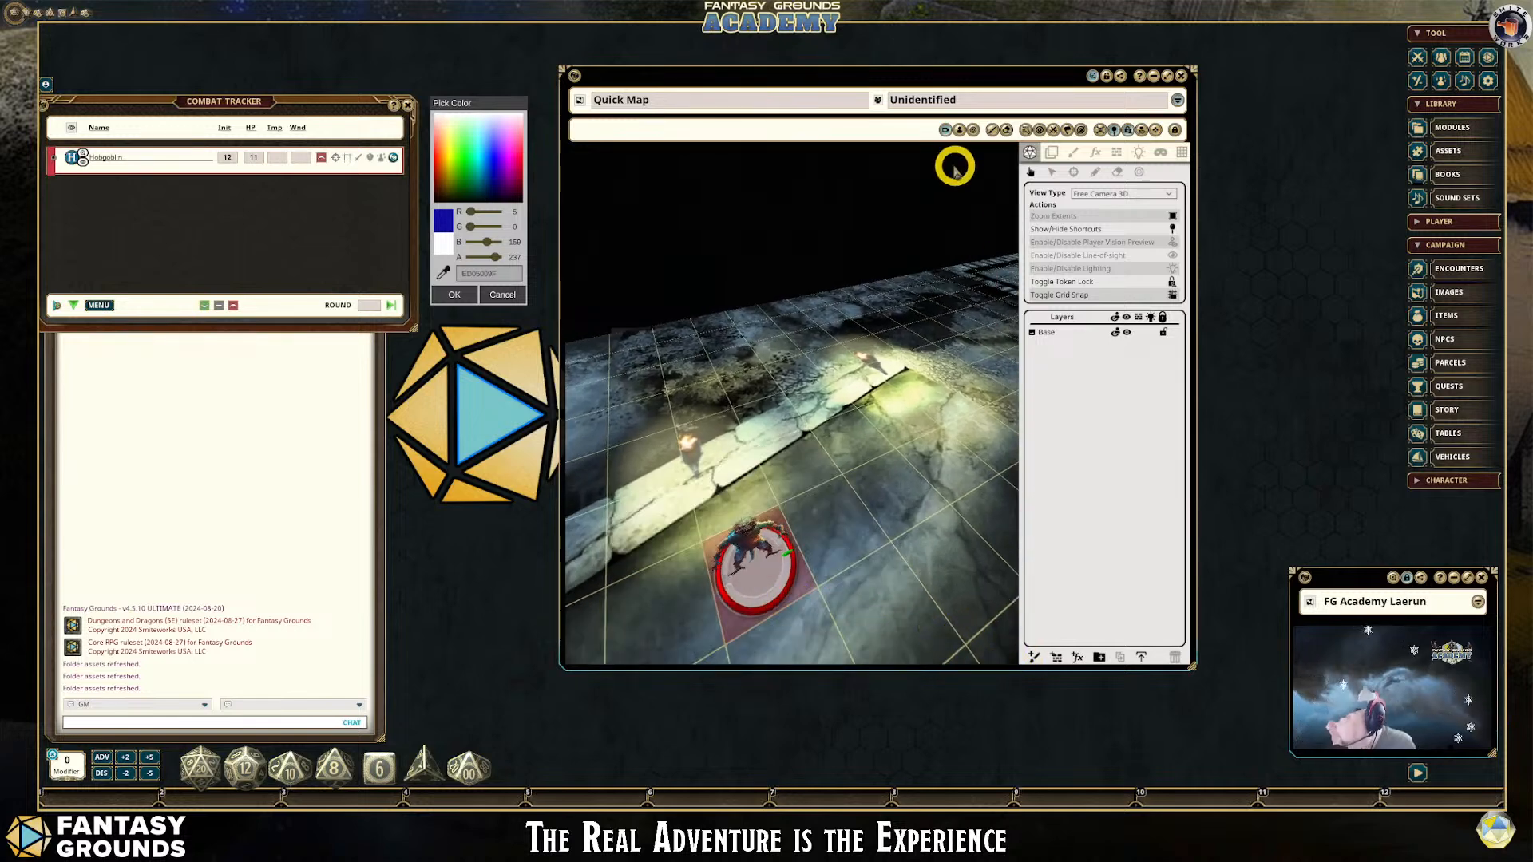
# Show the on-map camera controls and use them to frame the Hobgoblin figure from a lower angle
pyautogui.click(1156, 133)
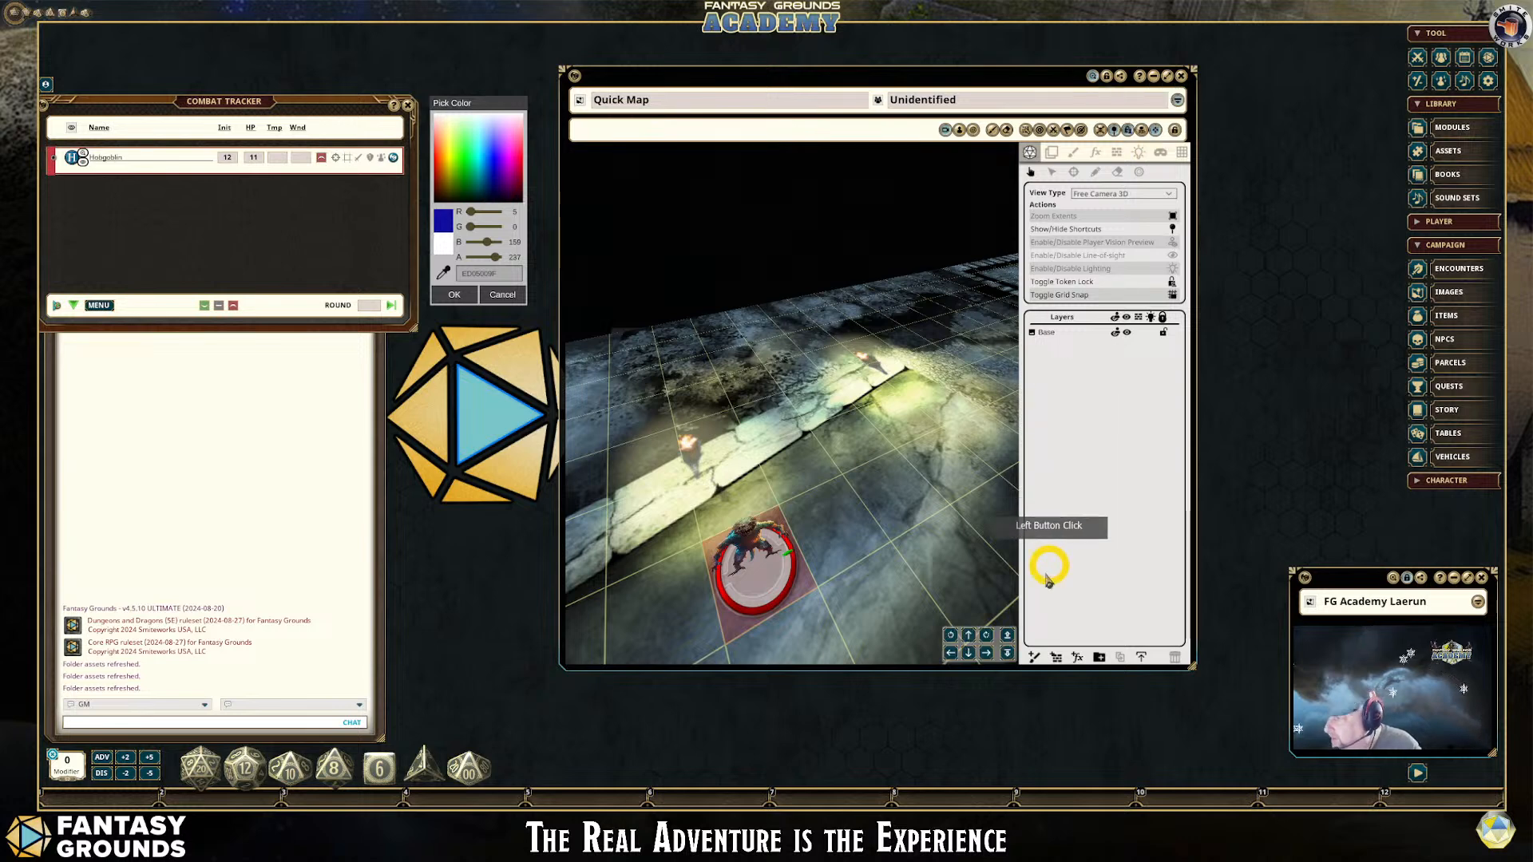
pyautogui.click(971, 655)
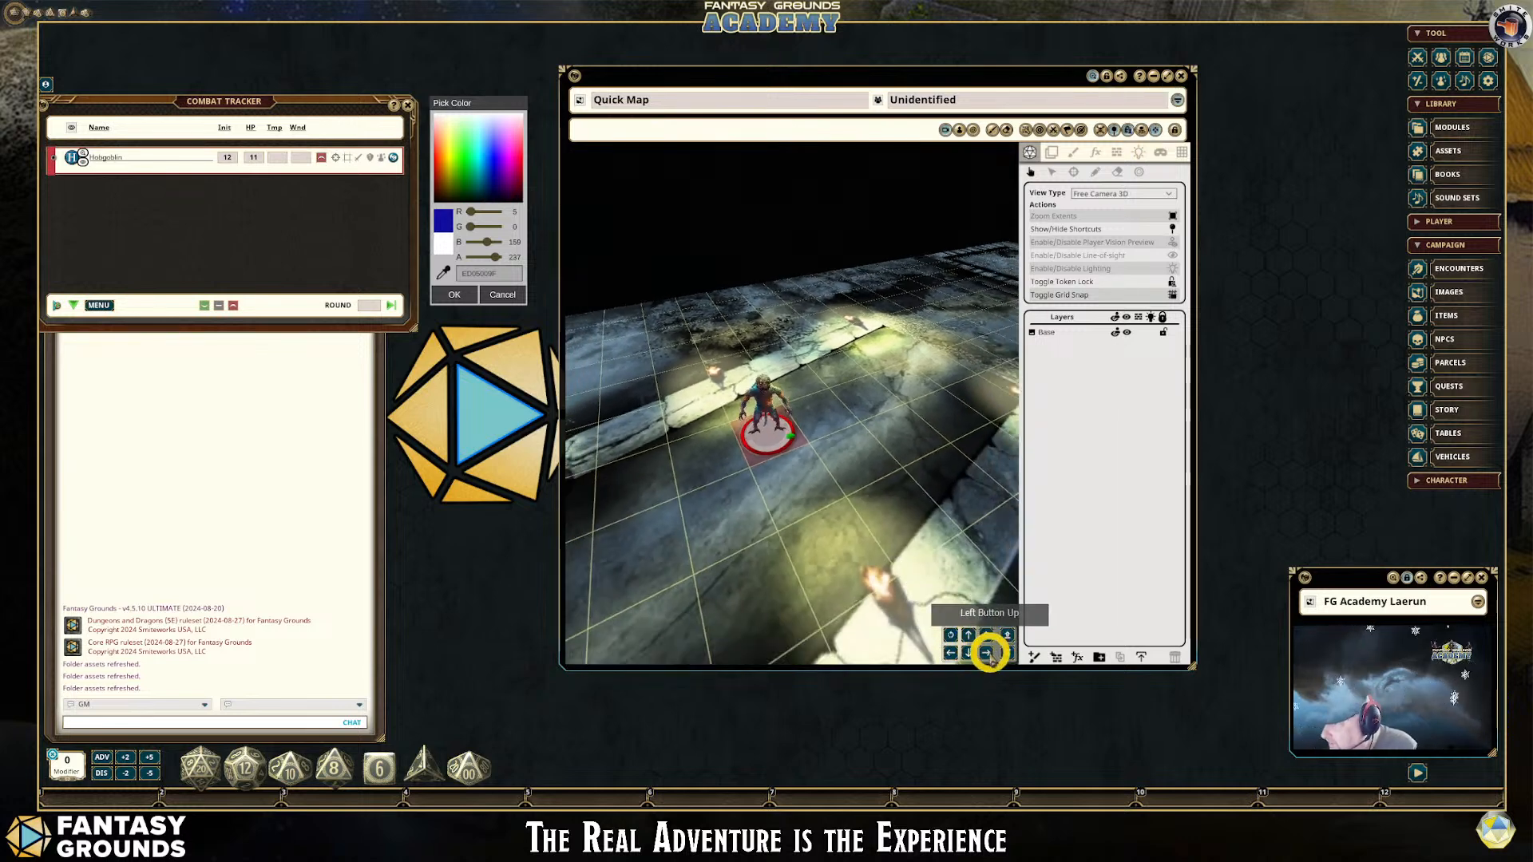
pyautogui.moveTo(809, 545); pyautogui.dragTo(798, 432)
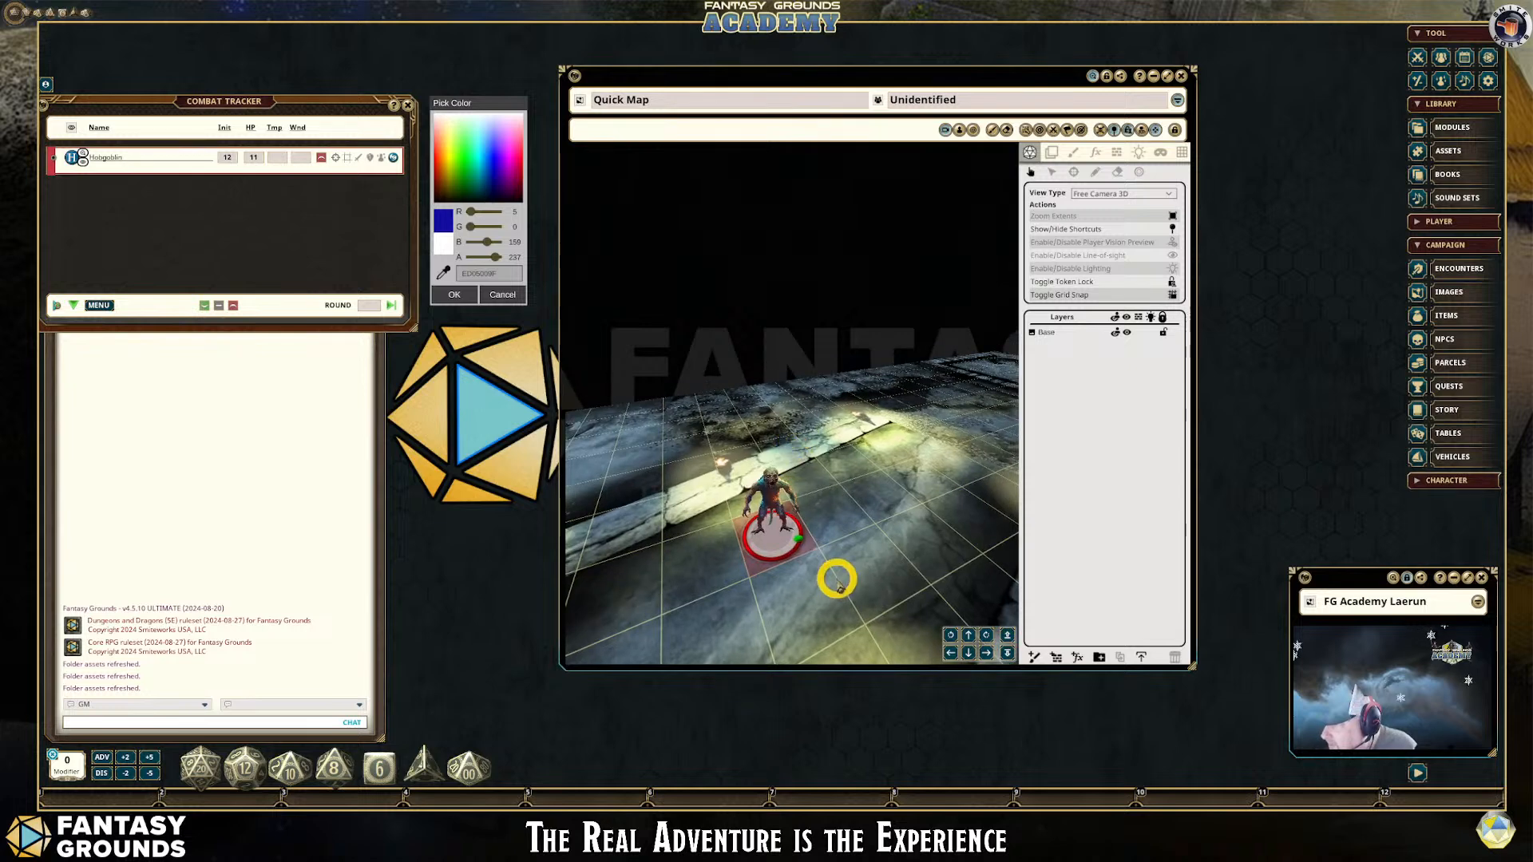
pyautogui.scroll(3, 837, 578)
# Shift the Quick Map window and move the Hobgoblin token along the wall toward its far torch
pyautogui.moveTo(836, 578); pyautogui.dragTo(847, 467)
pyautogui.moveTo(780, 427); pyautogui.dragTo(898, 389)
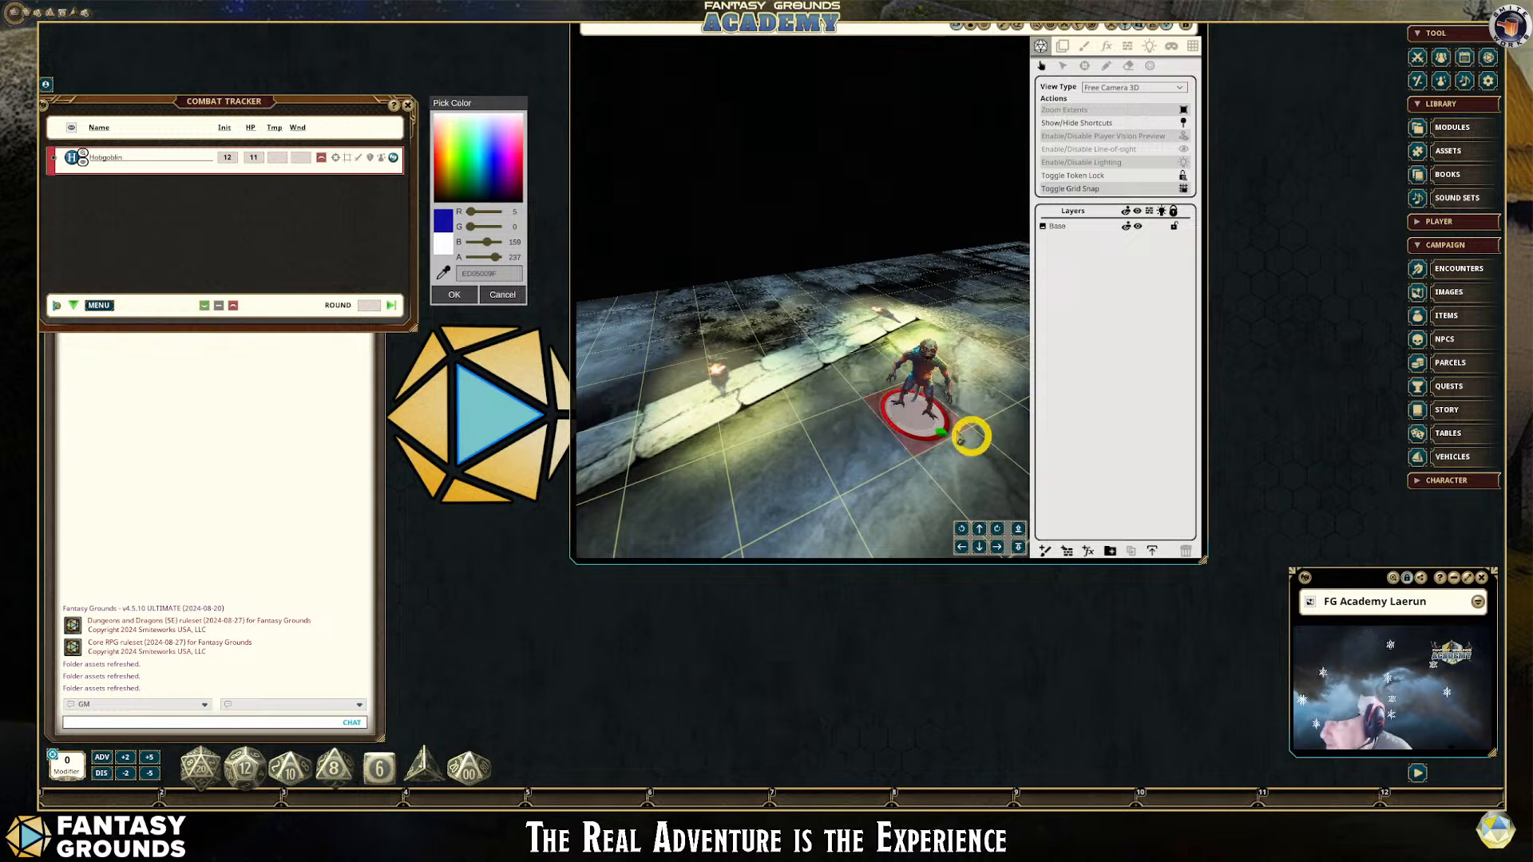
pyautogui.scroll(-1, 907, 418)
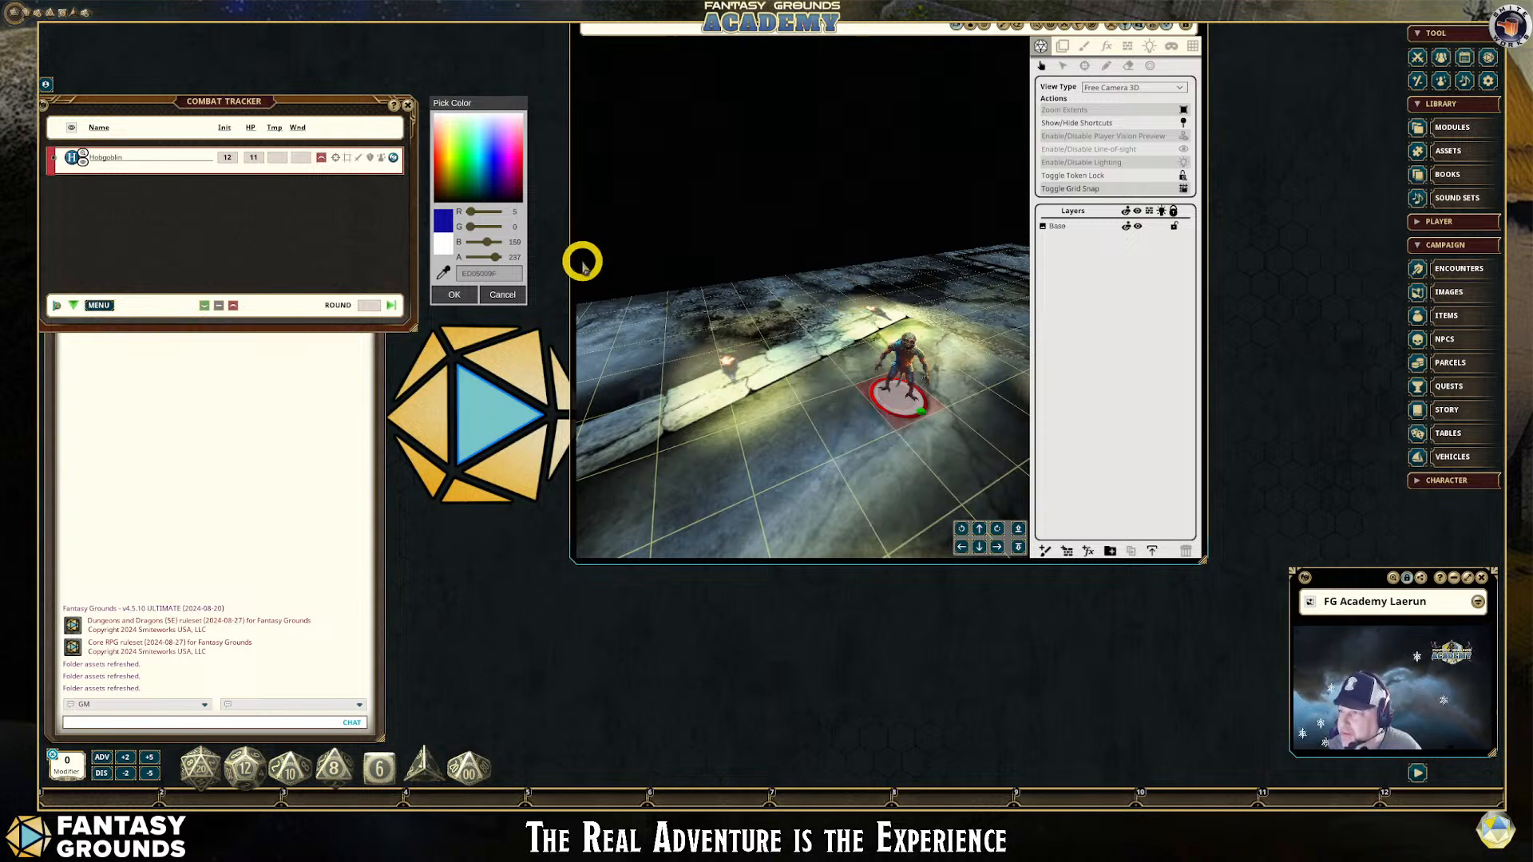
# Try again to confirm the Pick Color dialog and bring the whole Quick Map window back into view
pyautogui.click(459, 292)
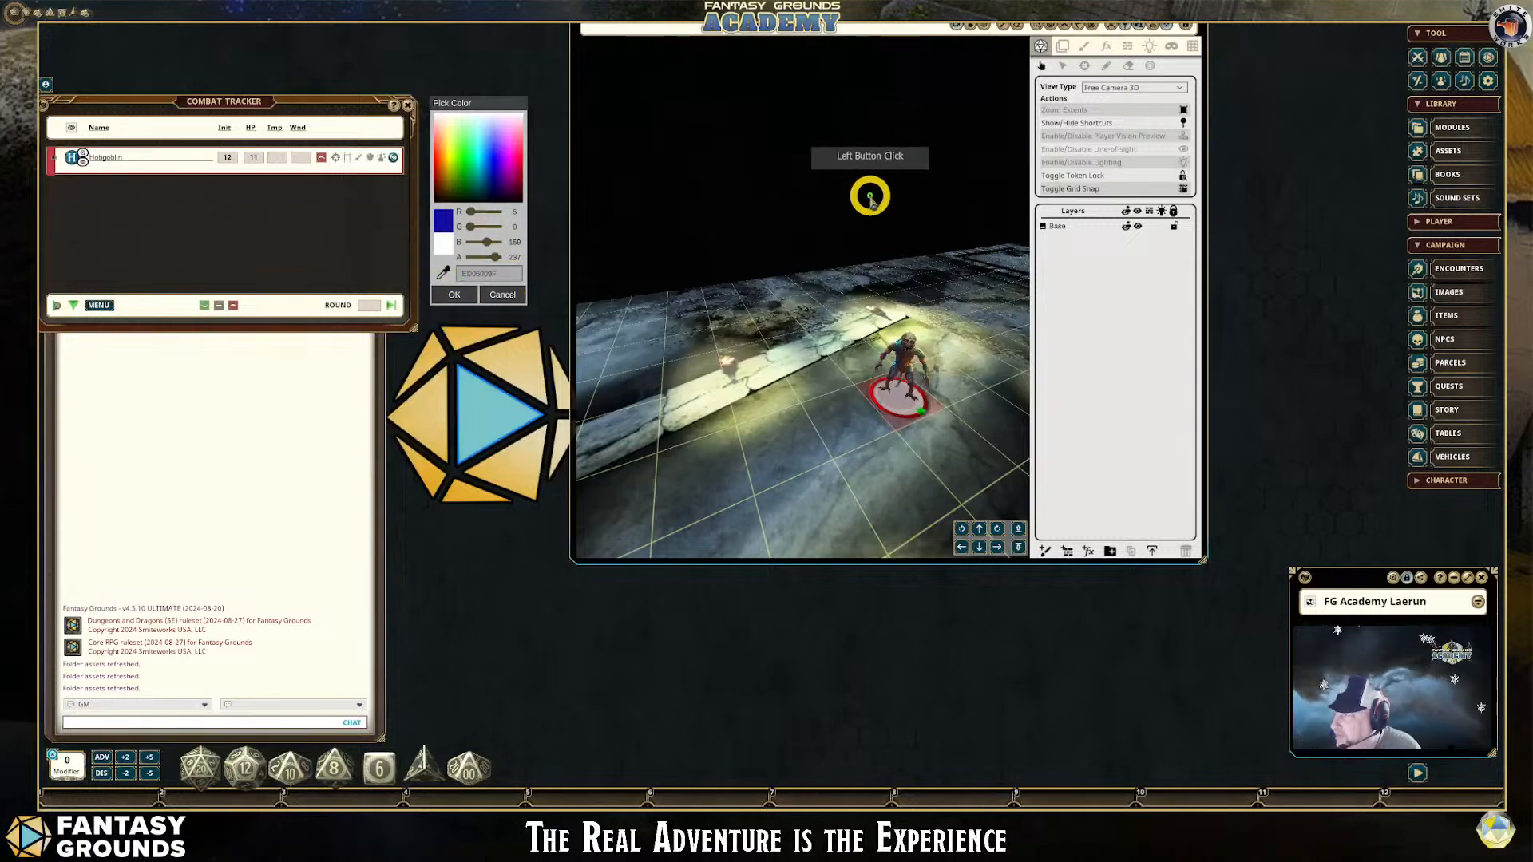
pyautogui.moveTo(894, 28); pyautogui.dragTo(870, 102)
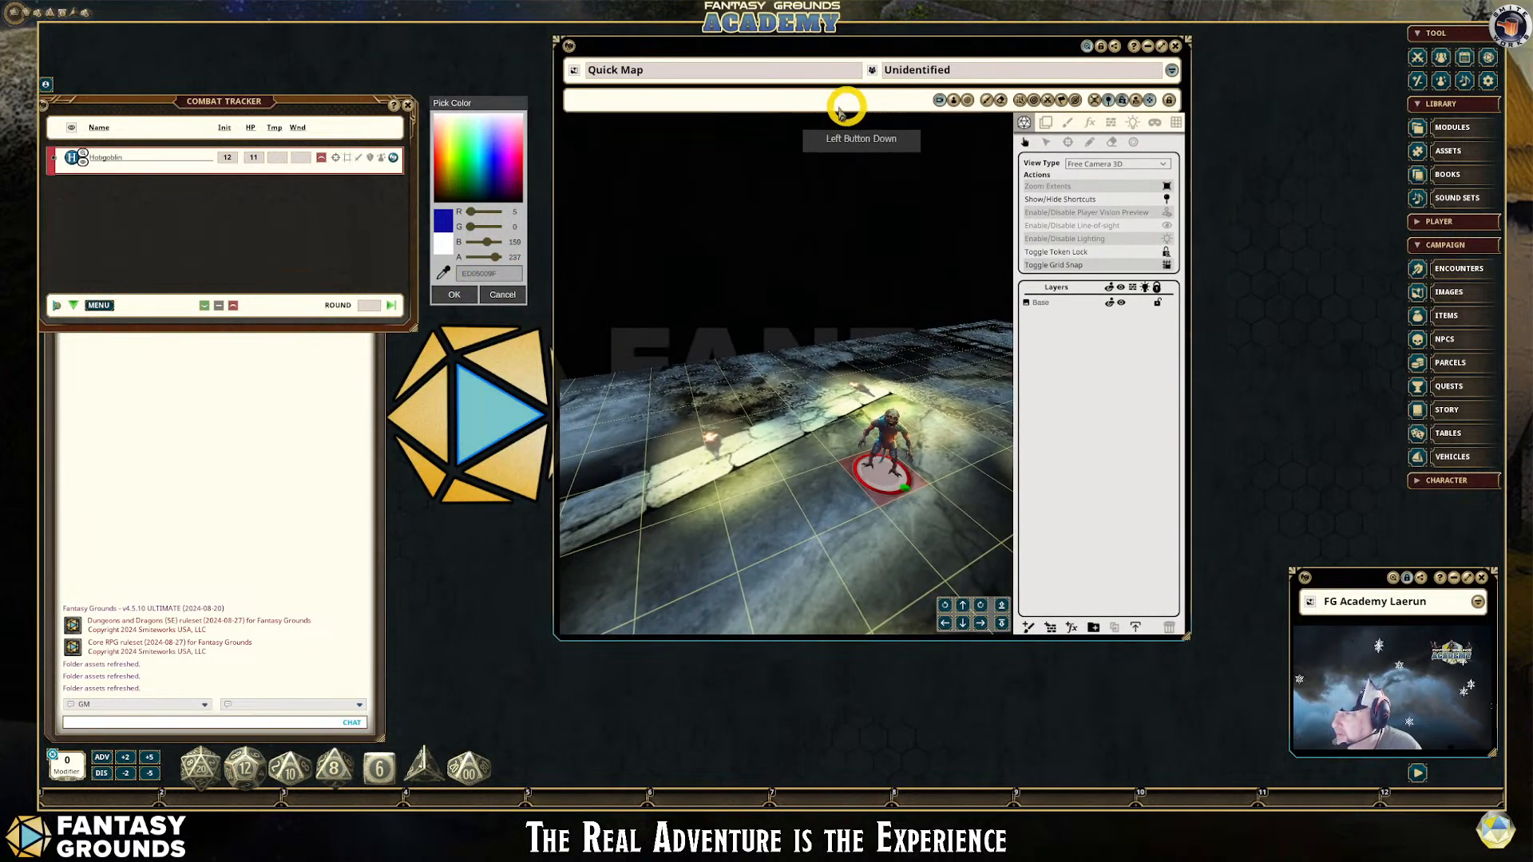
# Close the Quick Map and open the asset library's root level filtered to images
pyautogui.click(1175, 46)
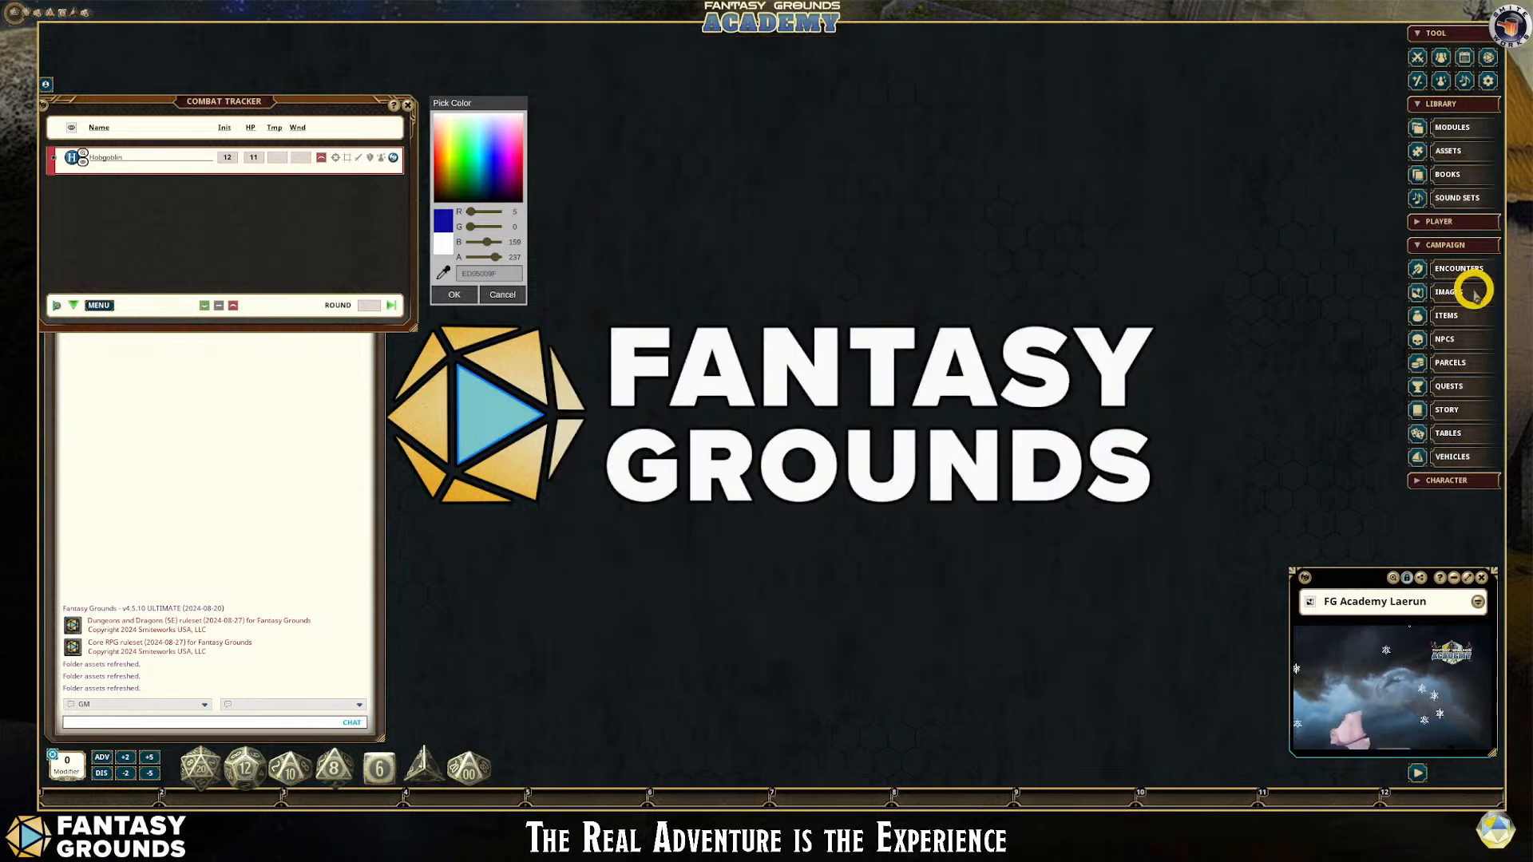
pyautogui.click(1451, 154)
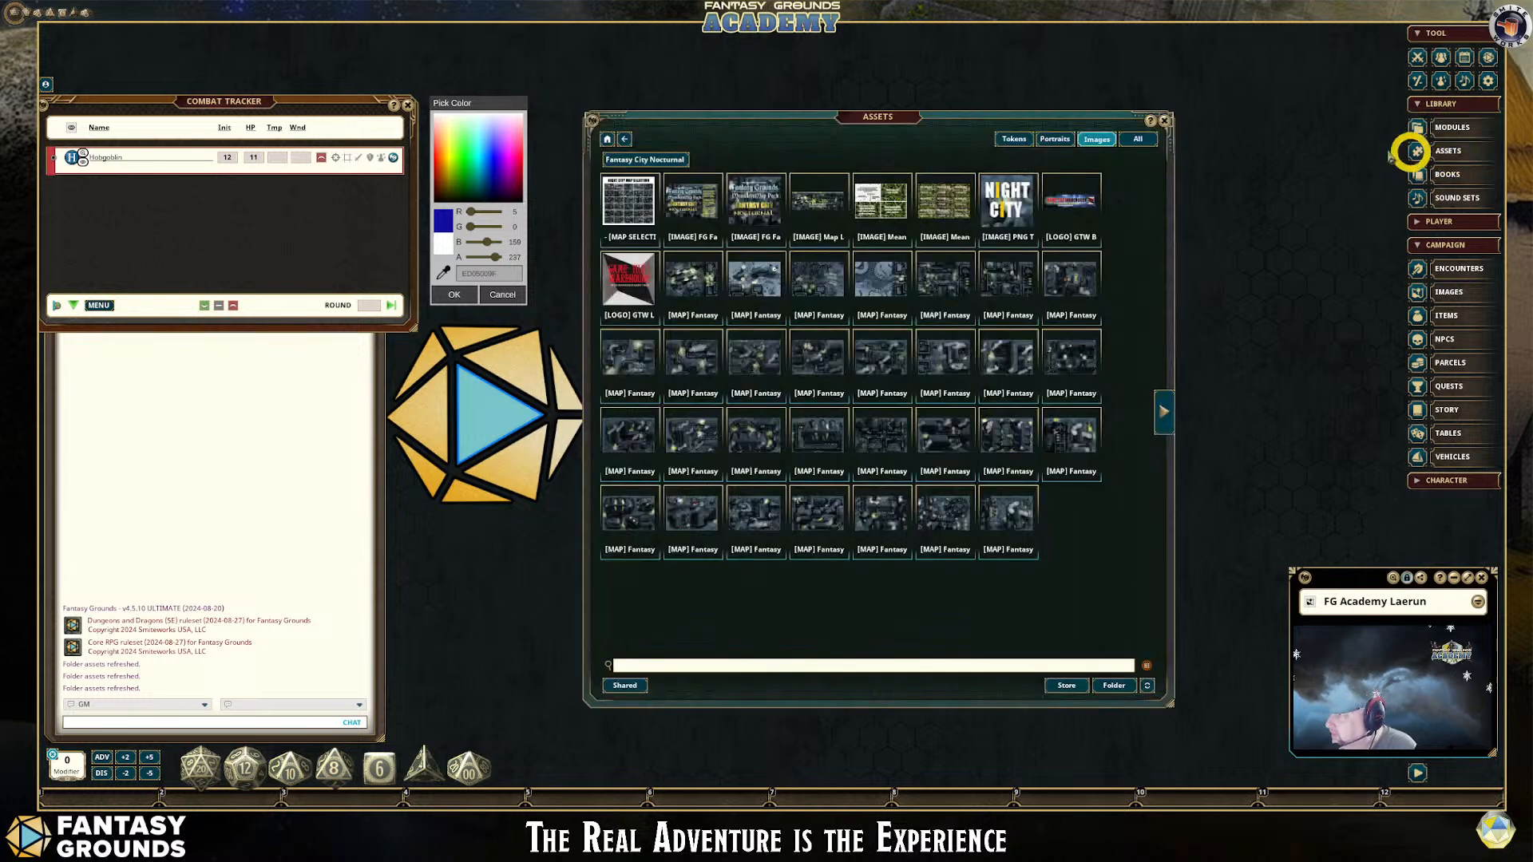
pyautogui.click(607, 141)
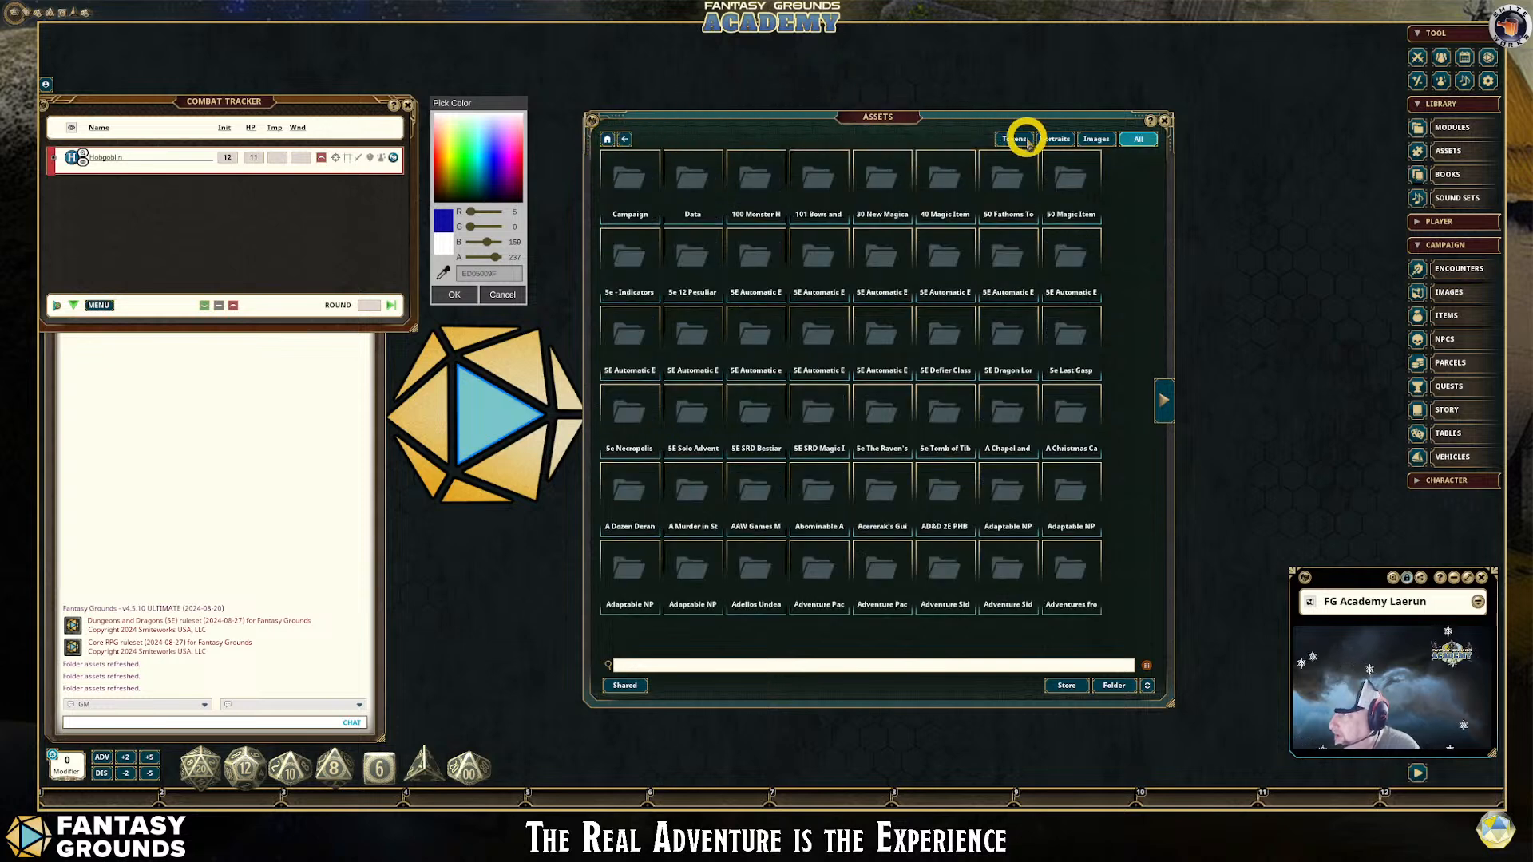
pyautogui.click(1092, 140)
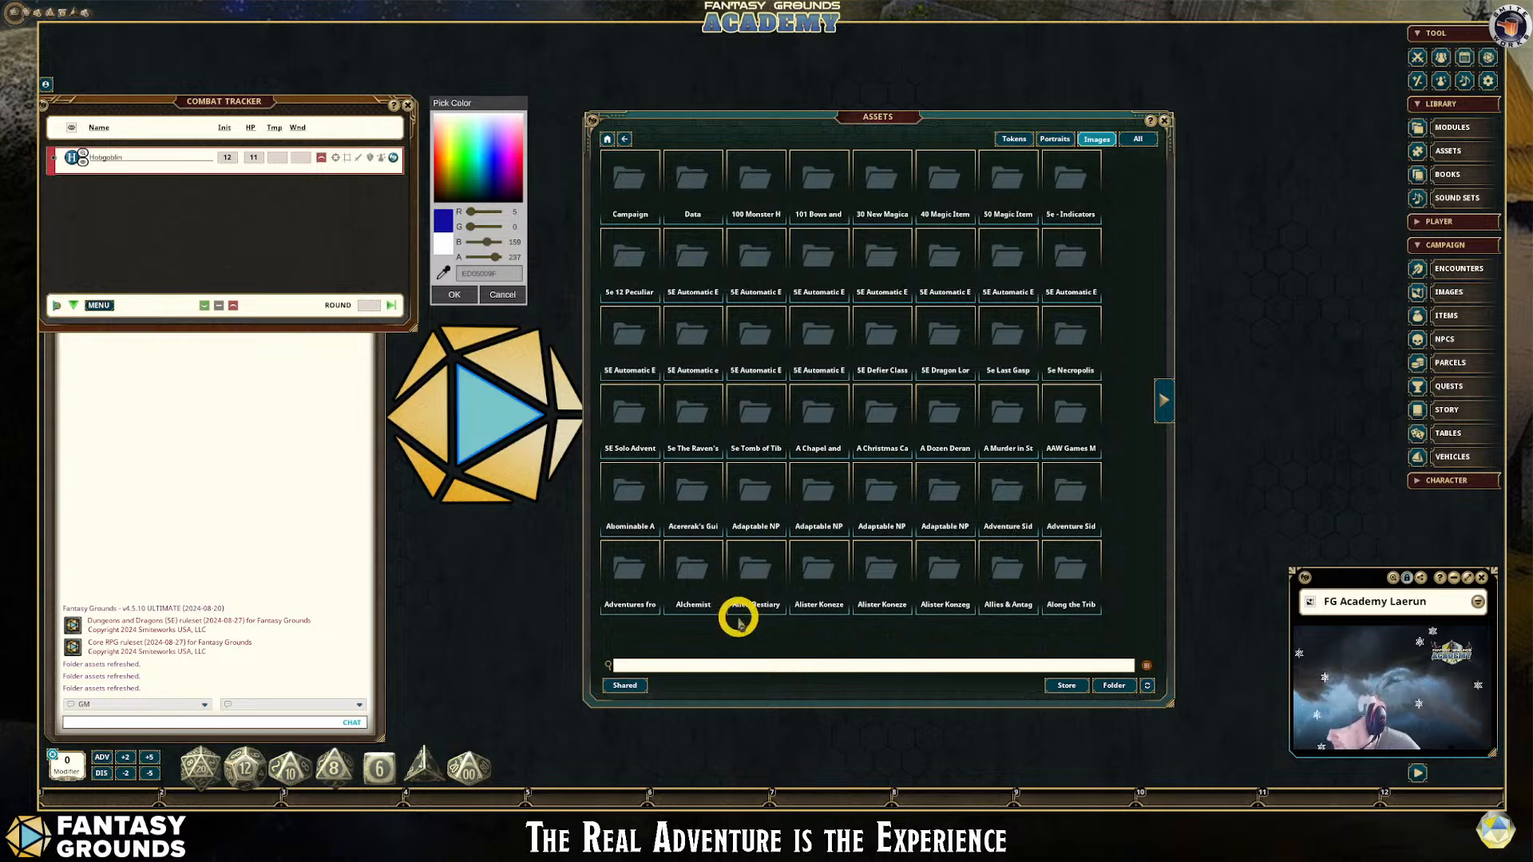
# Search the image assets for "FG Modern Mil"
pyautogui.click(659, 667)
pyautogui.write('F')
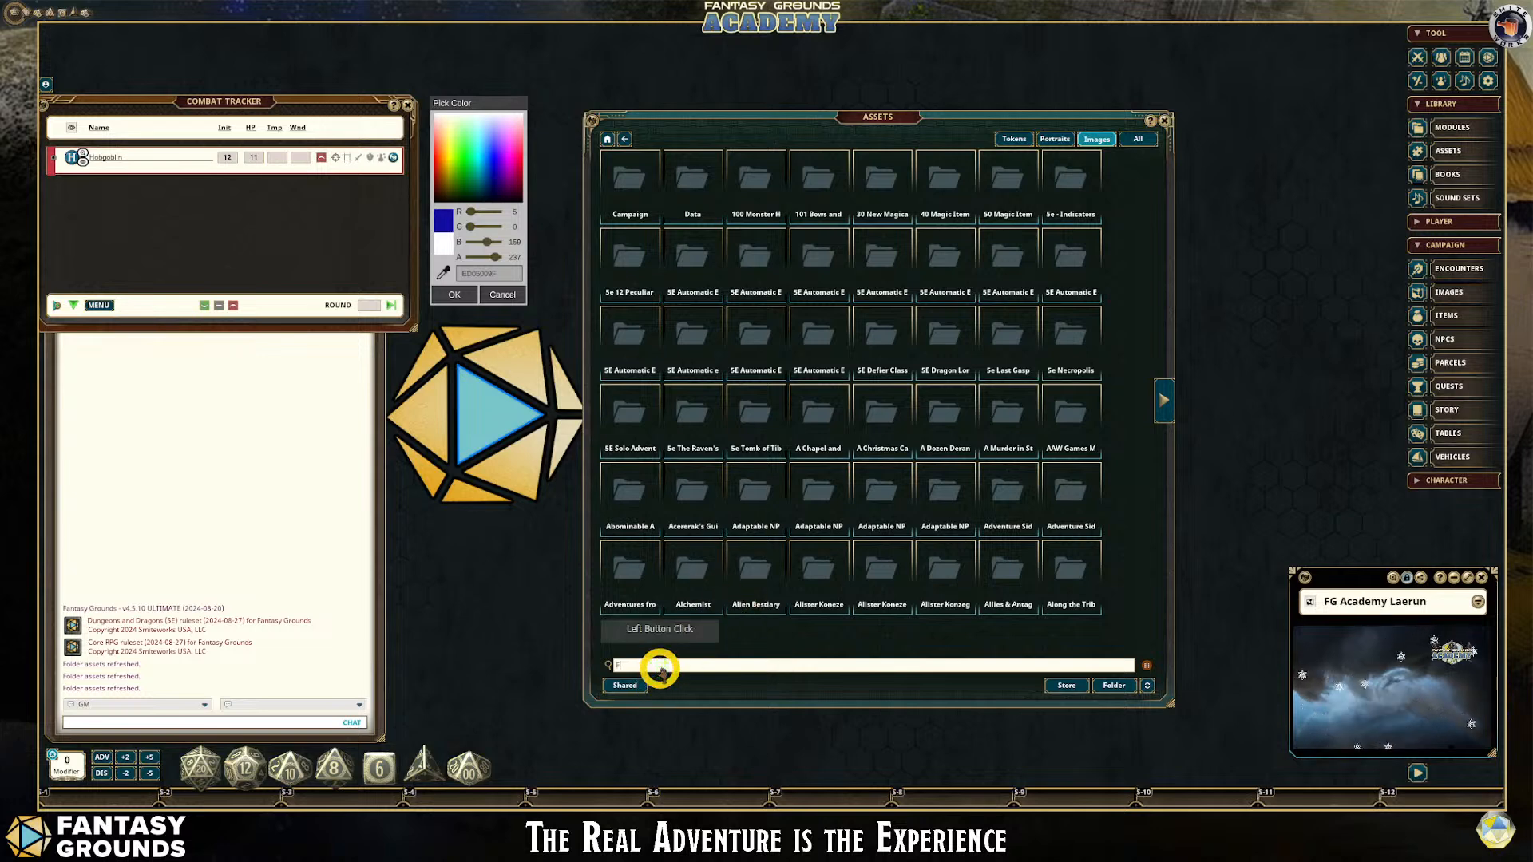
pyautogui.write('G')
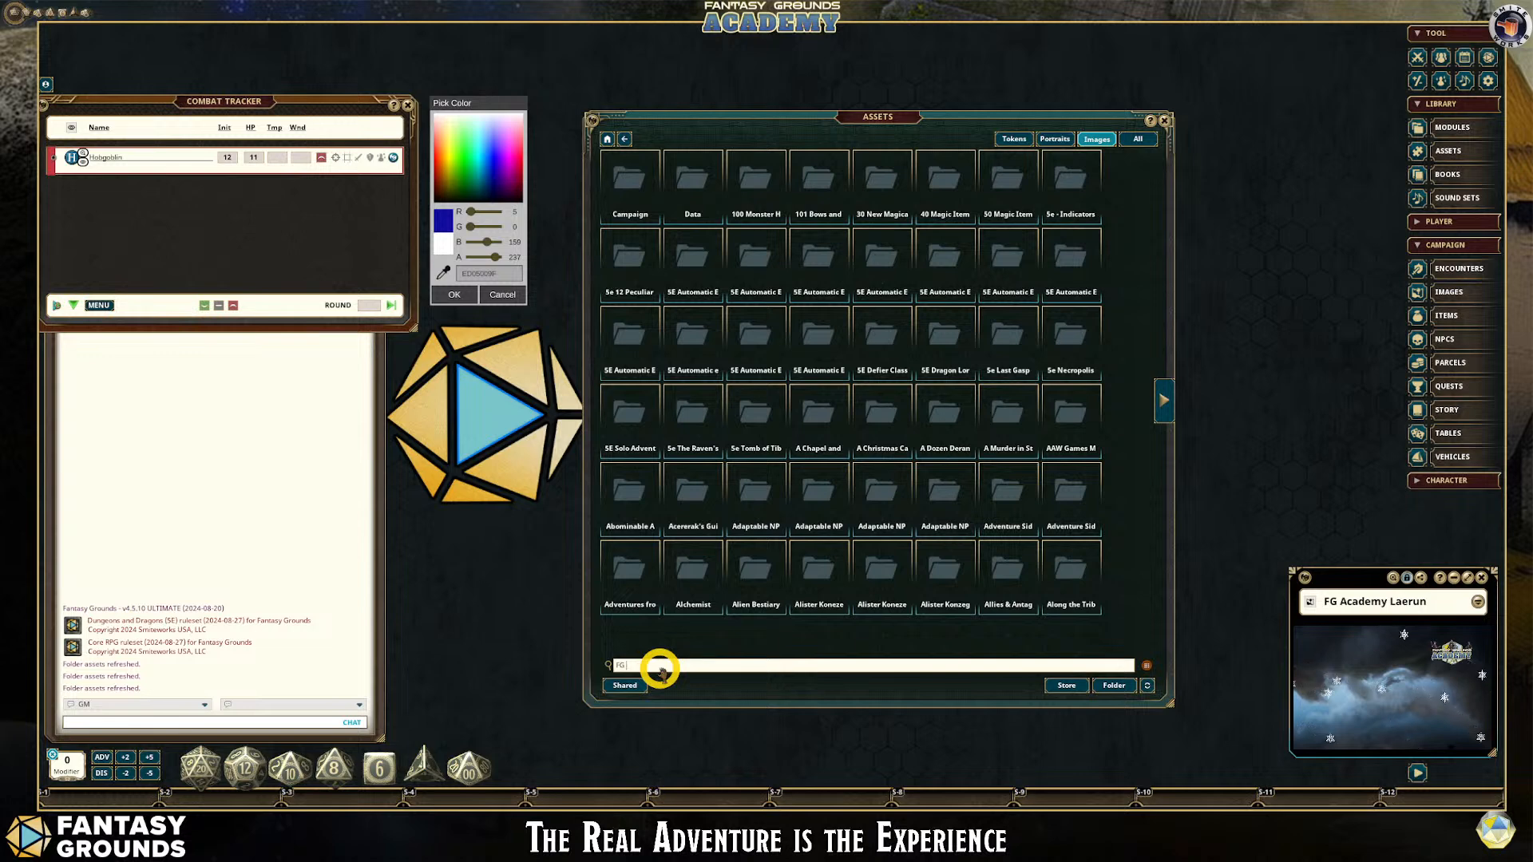
pyautogui.write(' Modern')
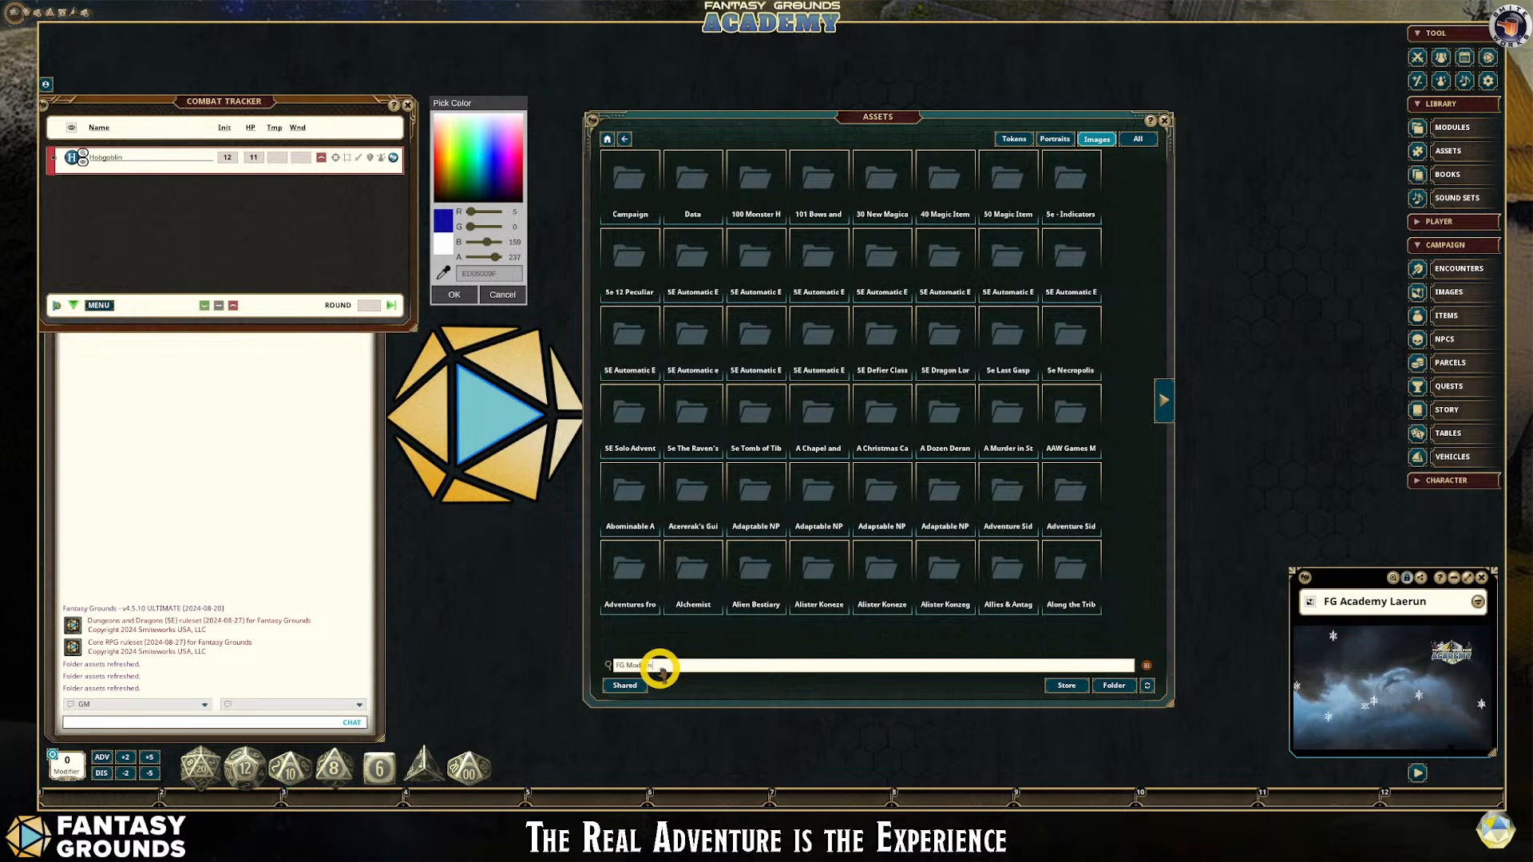
pyautogui.write(' Mil')
pyautogui.press('Return')
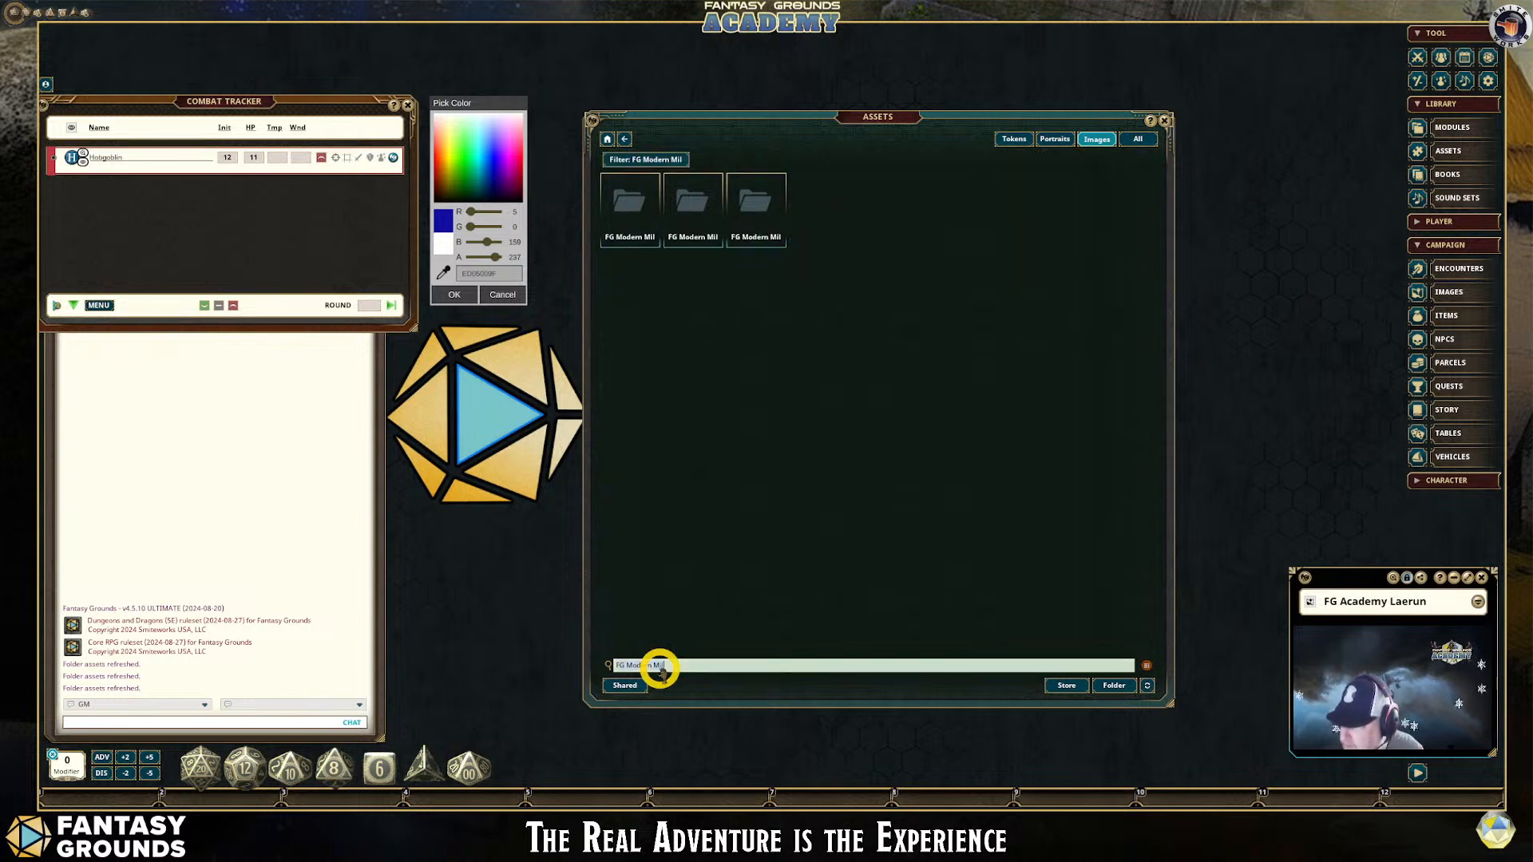
# Open the Decorations folder of the FG Modern Military Map Pack and enlarge the Assets window
pyautogui.click(703, 220)
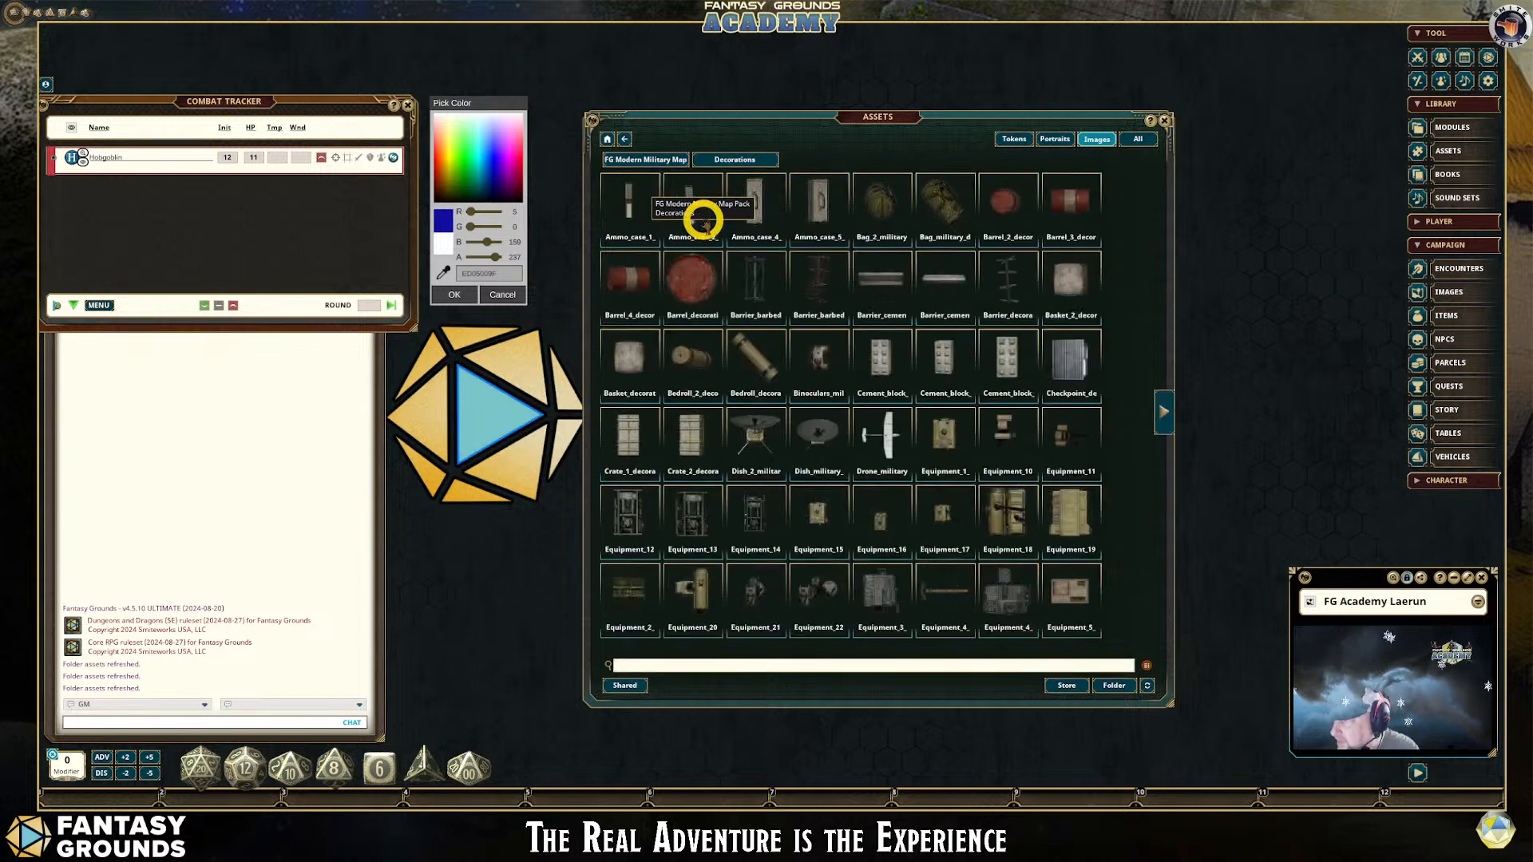
pyautogui.moveTo(811, 119); pyautogui.dragTo(765, 84)
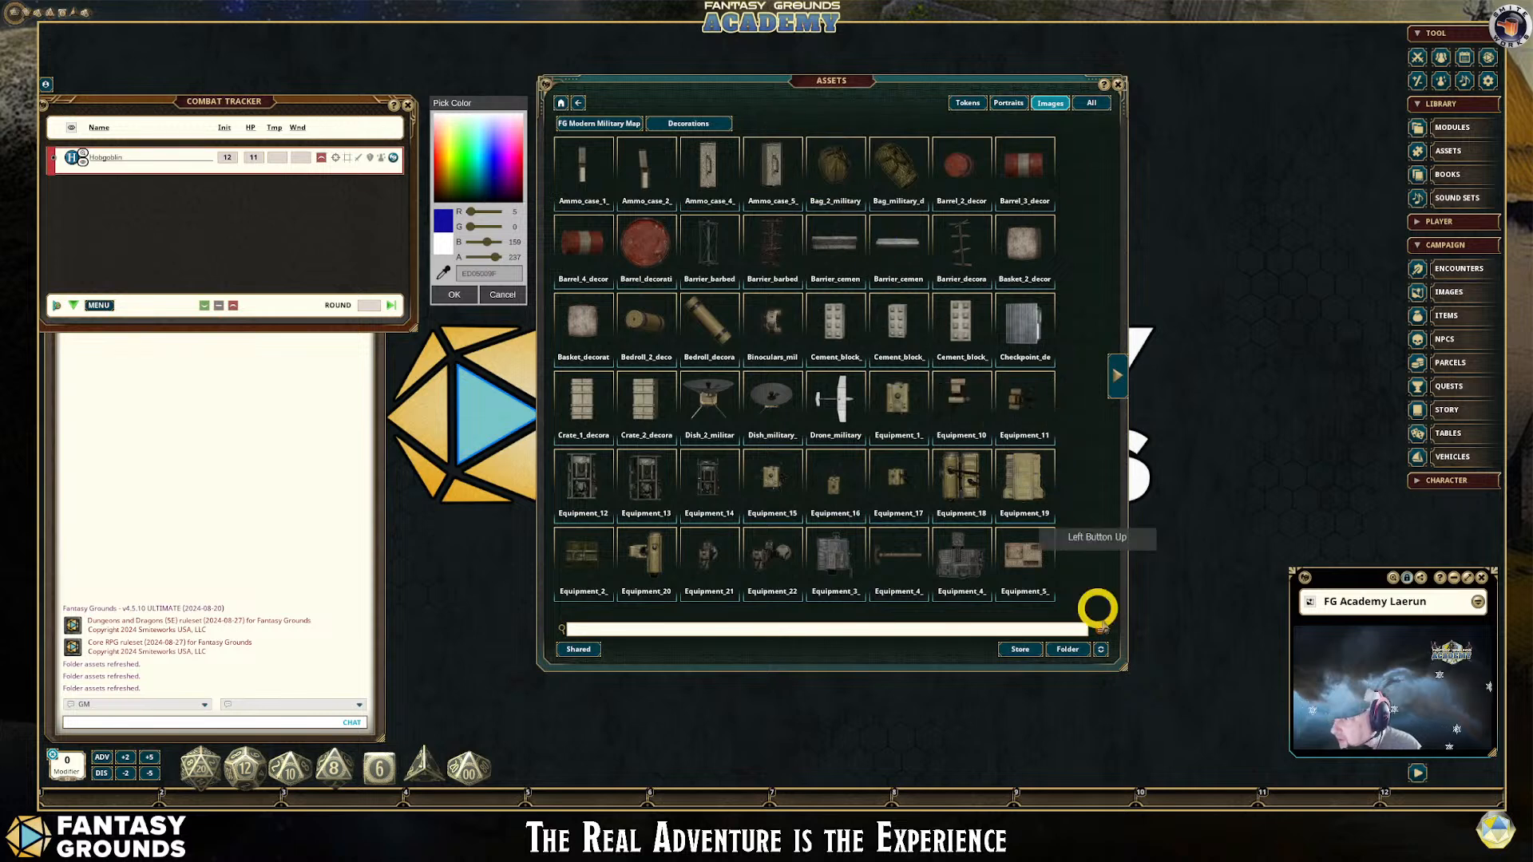
pyautogui.moveTo(1125, 668); pyautogui.dragTo(1261, 759)
# Preview a crate decoration and the Barrel_3 decoration, closing each preview
pyautogui.click(765, 473)
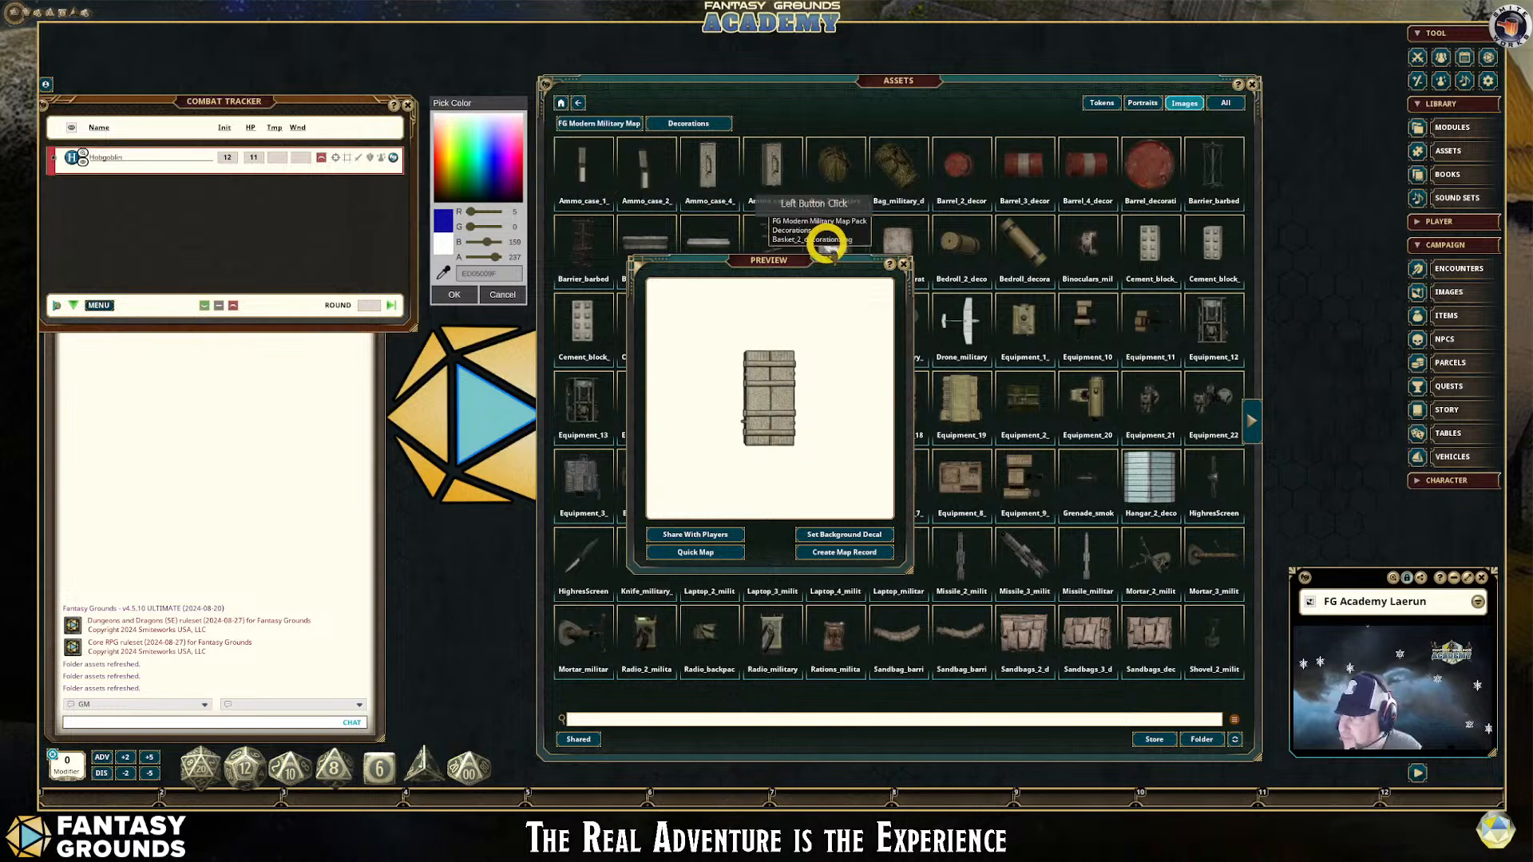
pyautogui.click(903, 263)
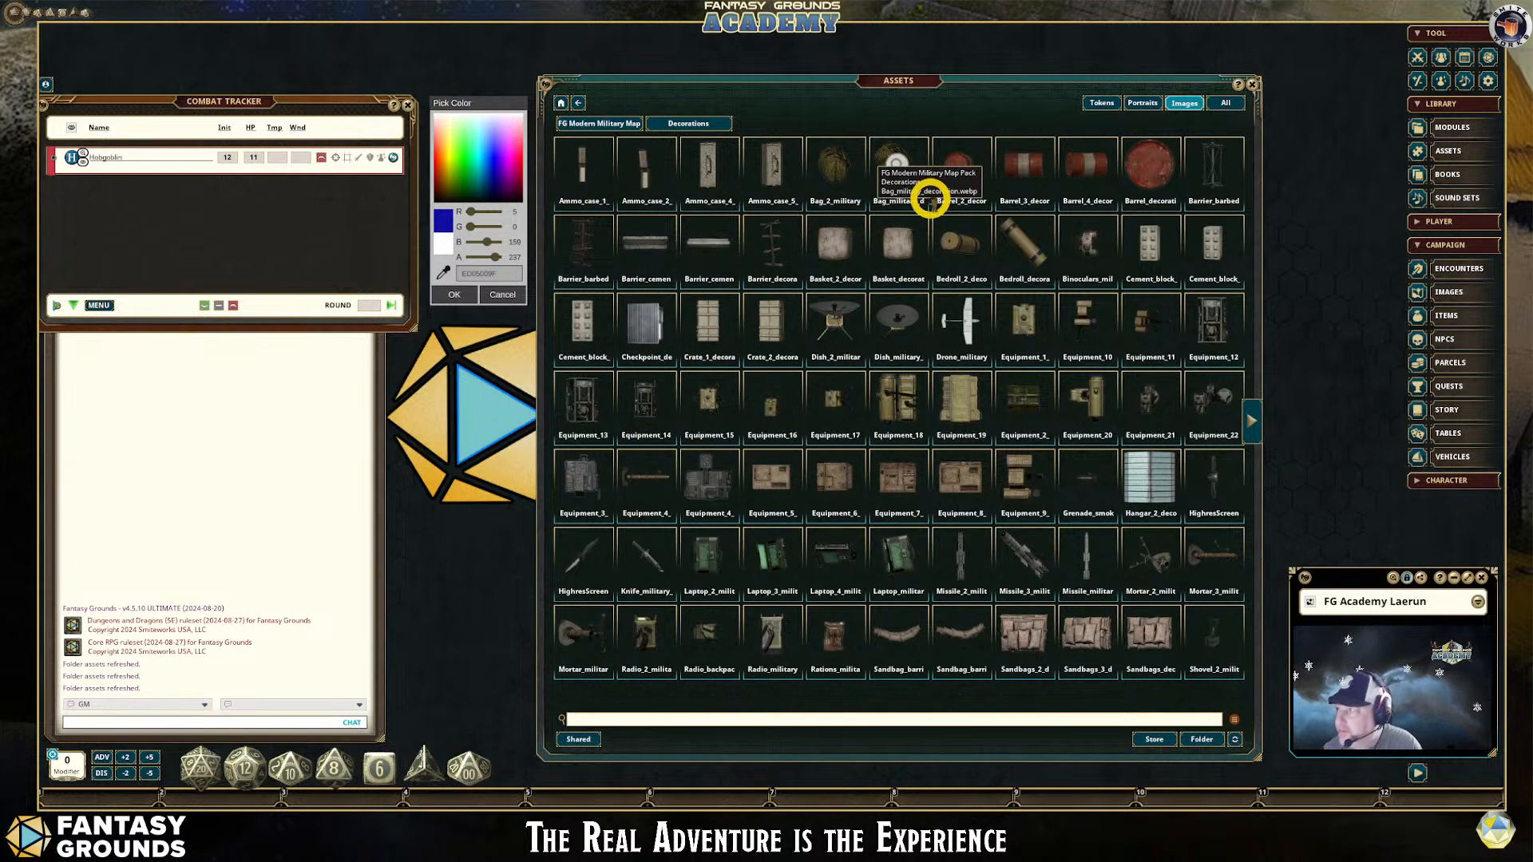
pyautogui.click(1008, 165)
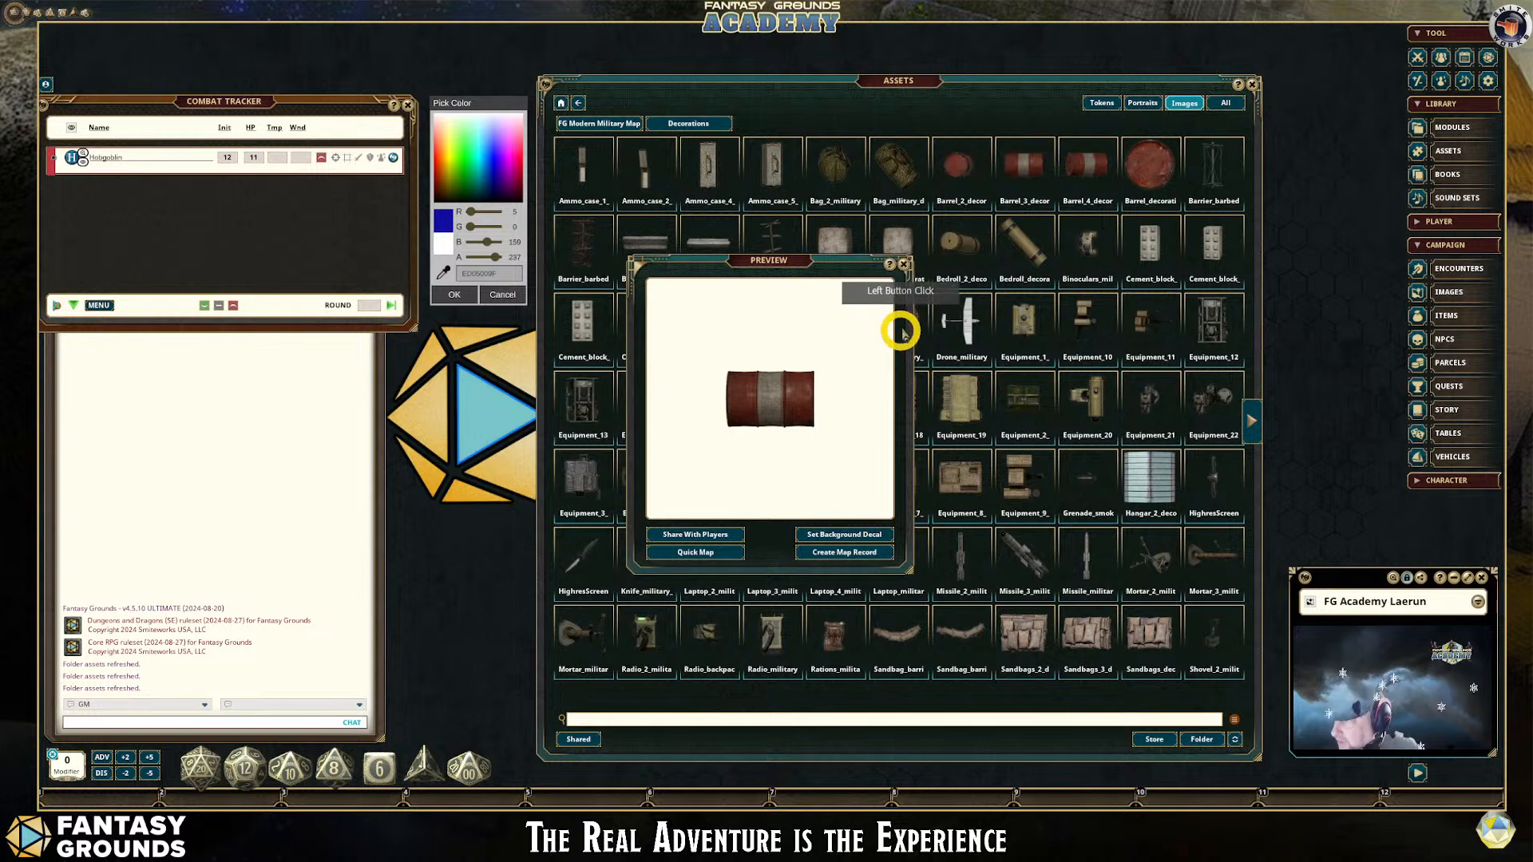
pyautogui.click(902, 263)
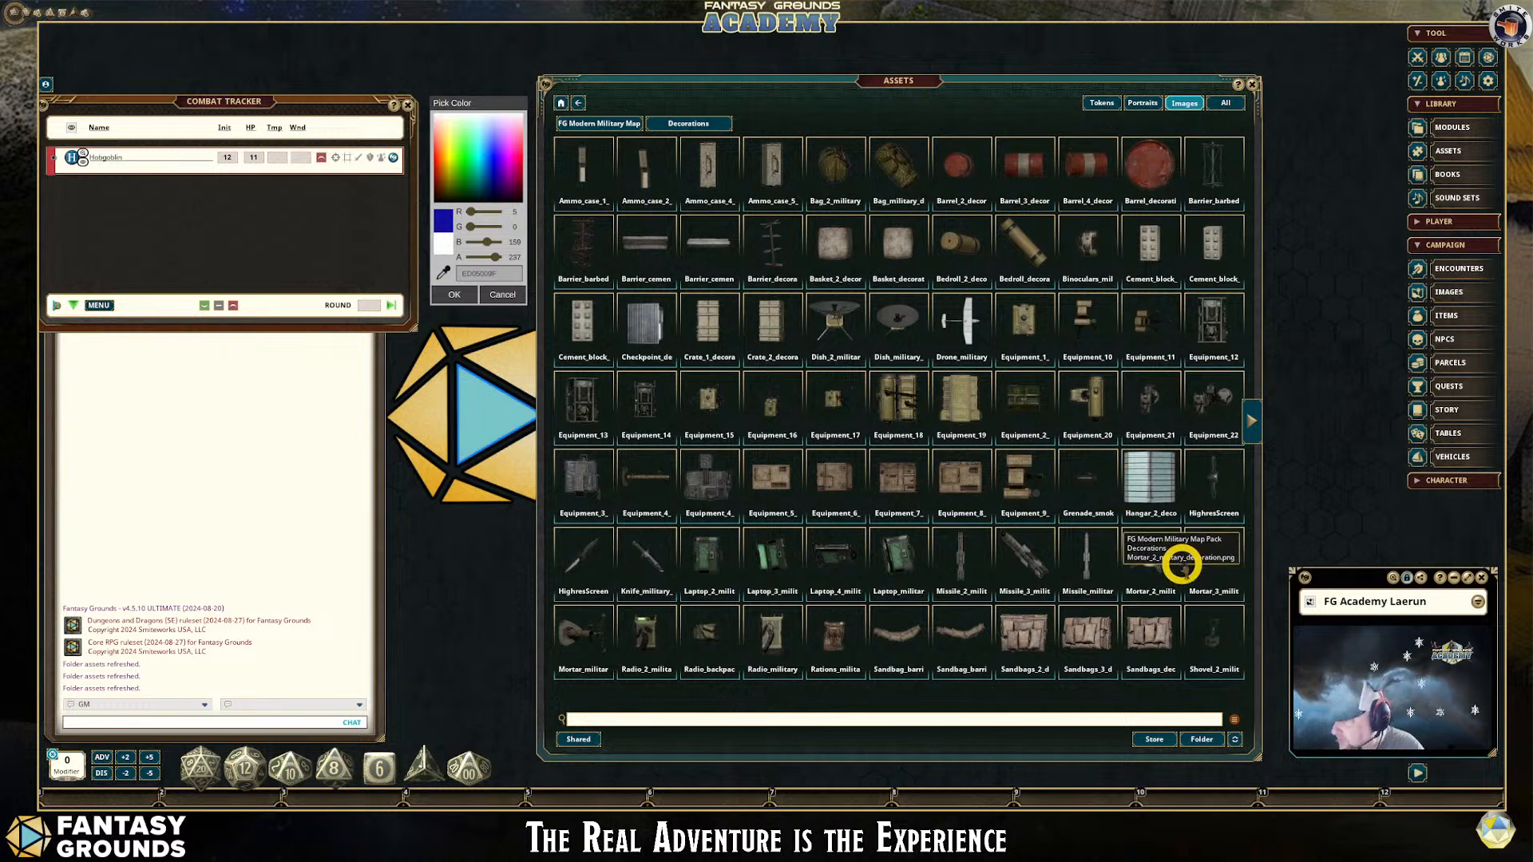
# Preview the intact tank, the shovel and the trailer on the second page of decorations, closing each preview
pyautogui.click(1248, 419)
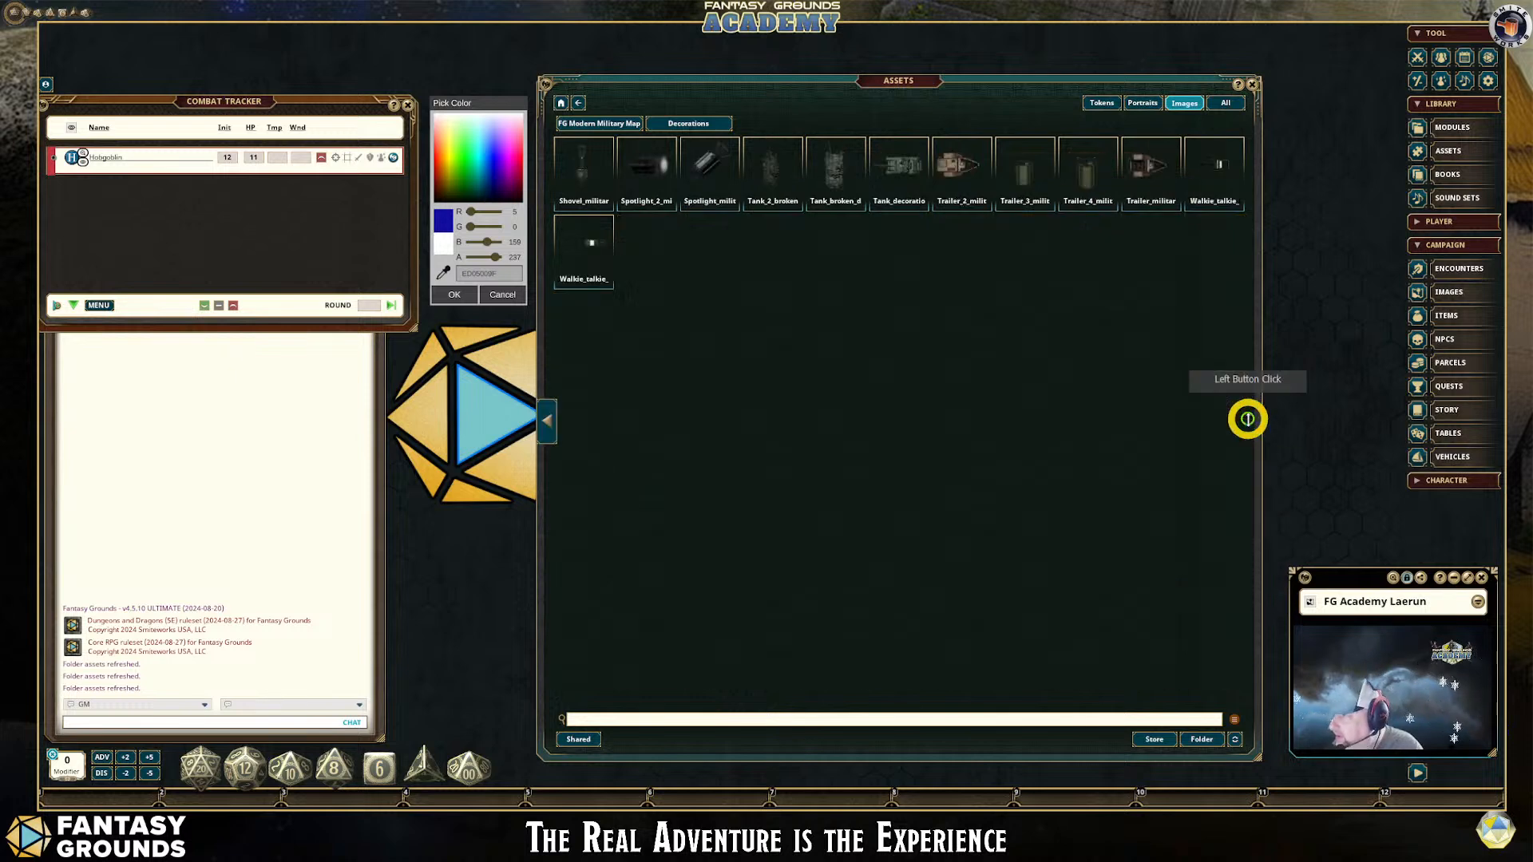
pyautogui.click(914, 165)
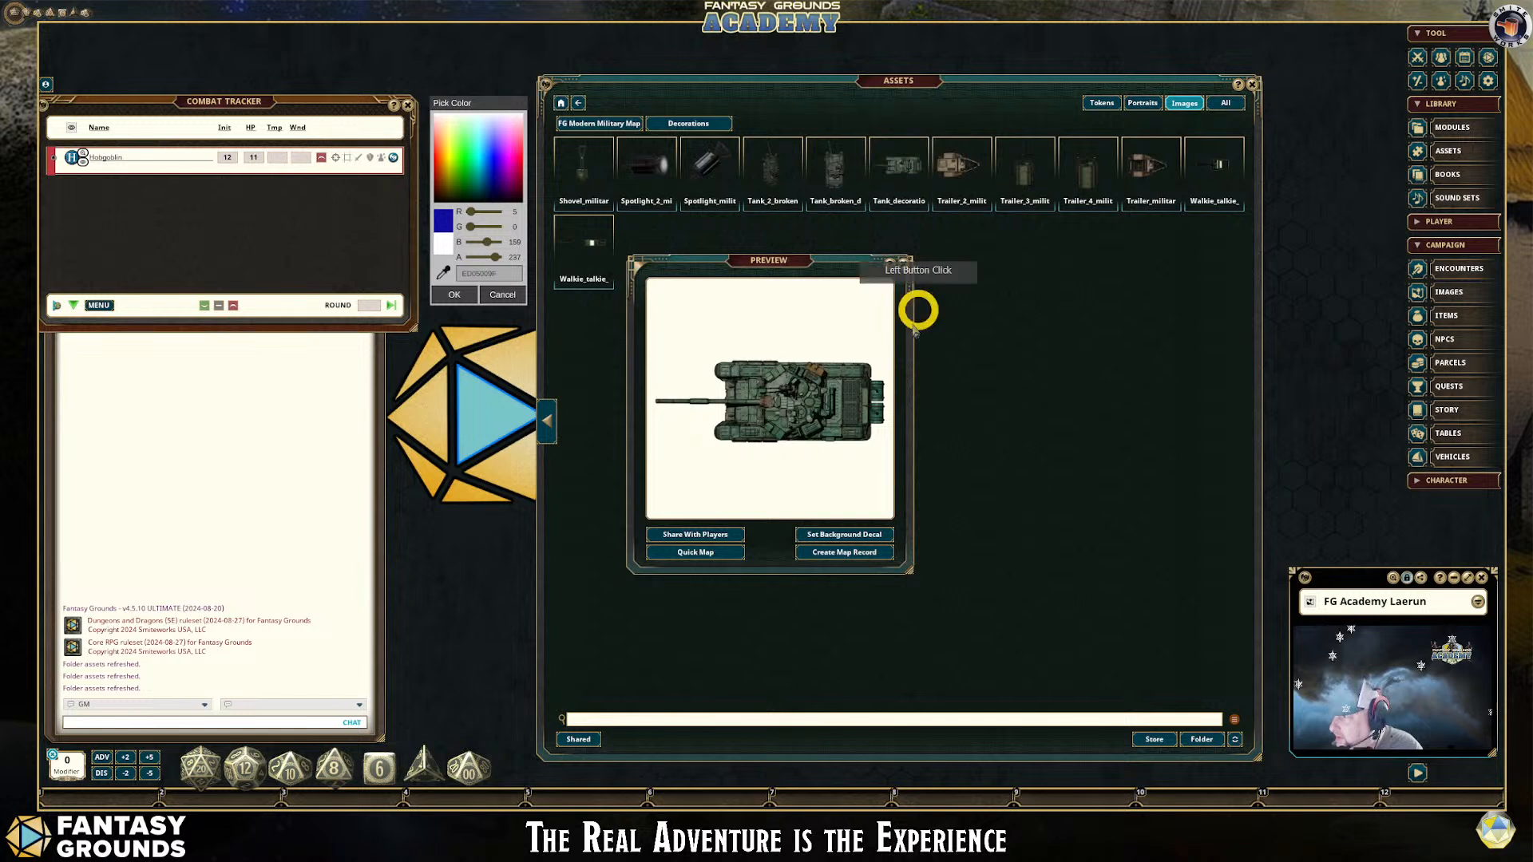
pyautogui.click(905, 263)
pyautogui.click(600, 185)
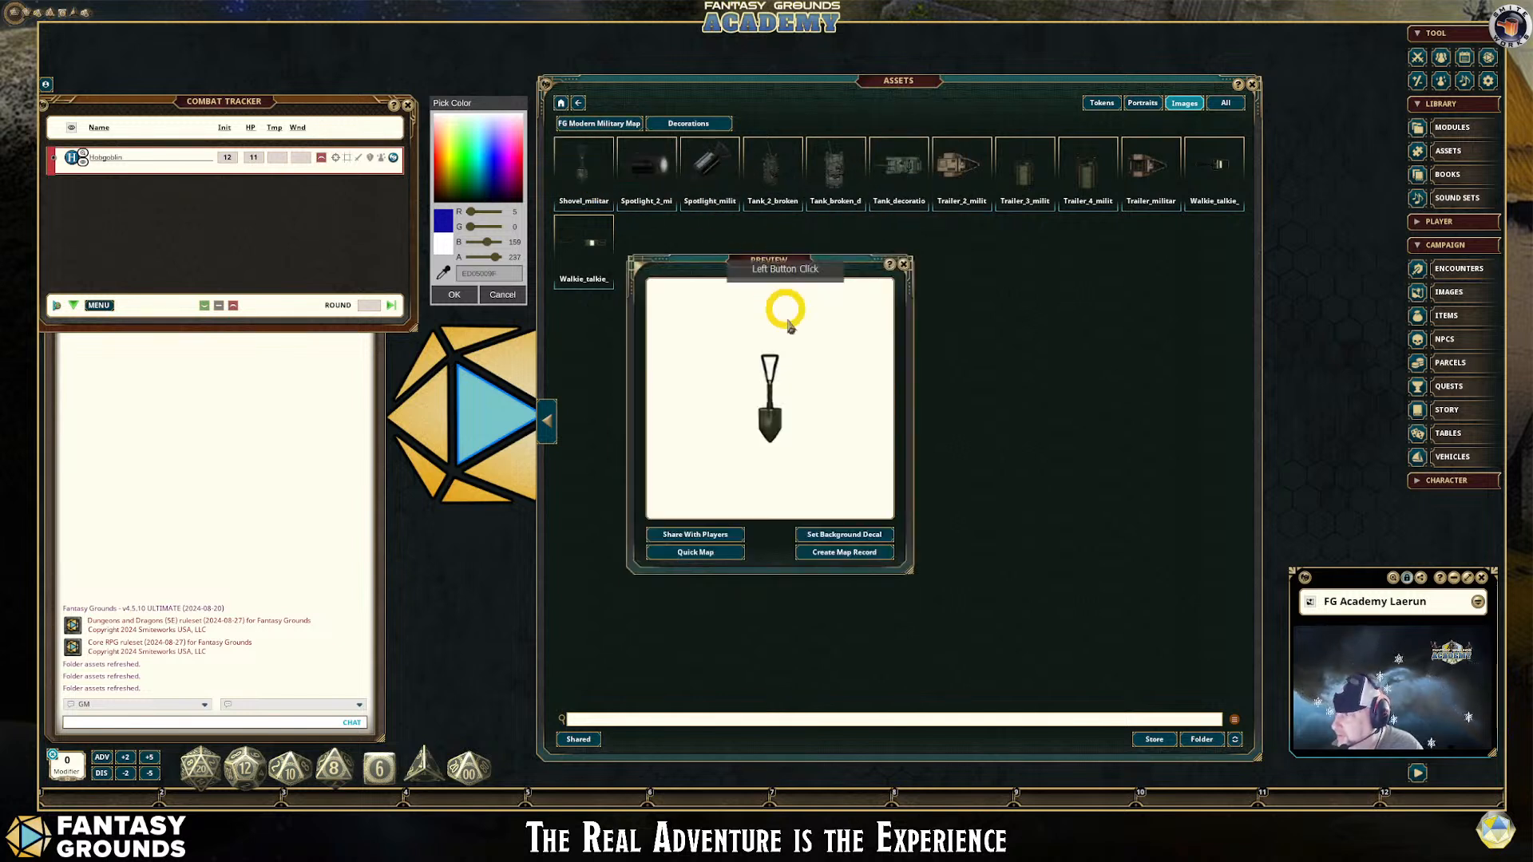
pyautogui.click(902, 265)
pyautogui.click(1139, 170)
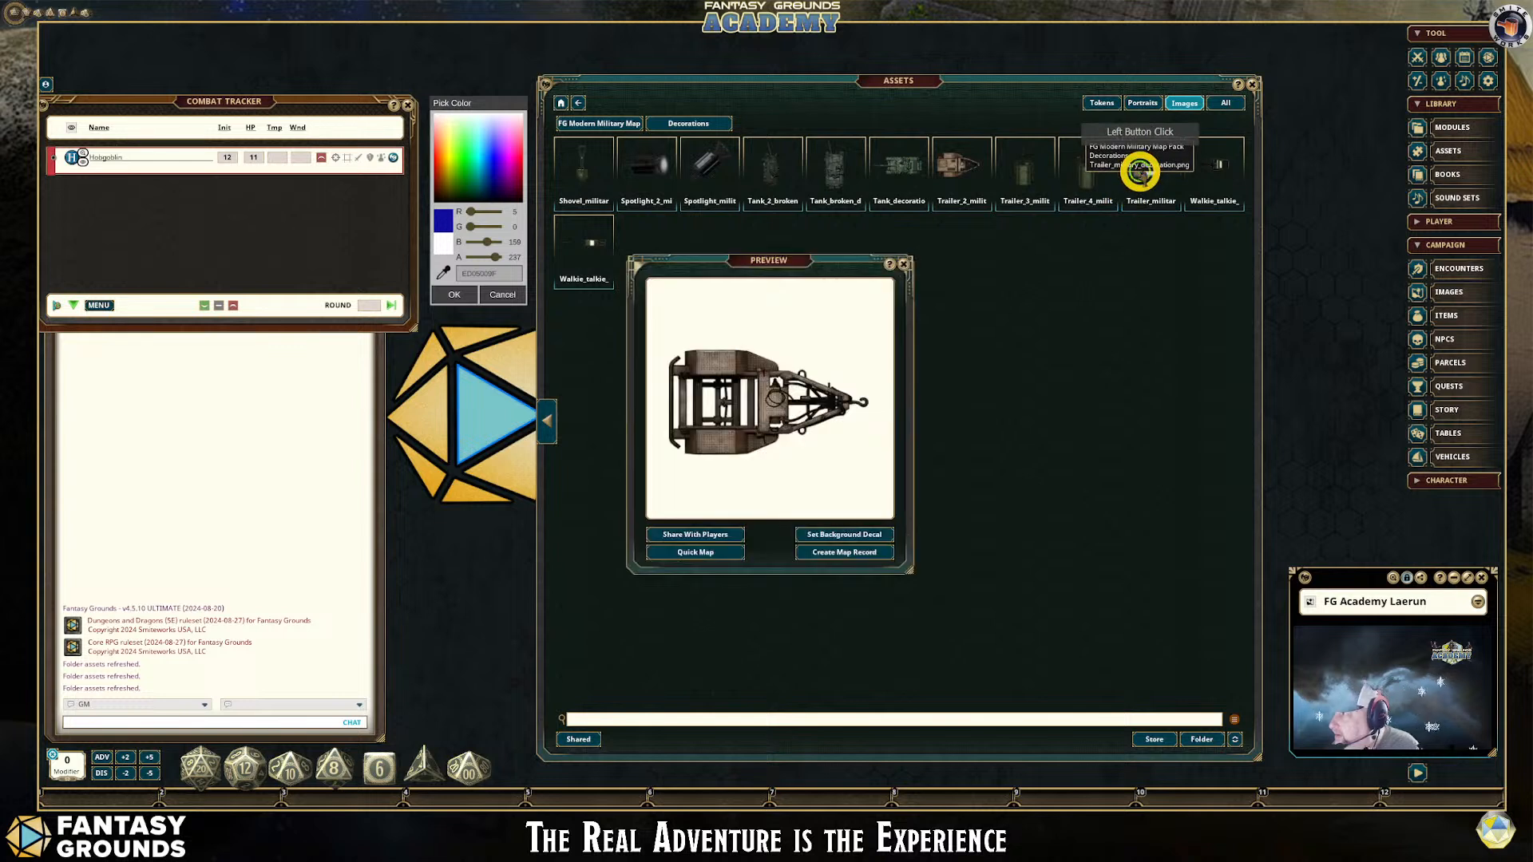
pyautogui.click(902, 264)
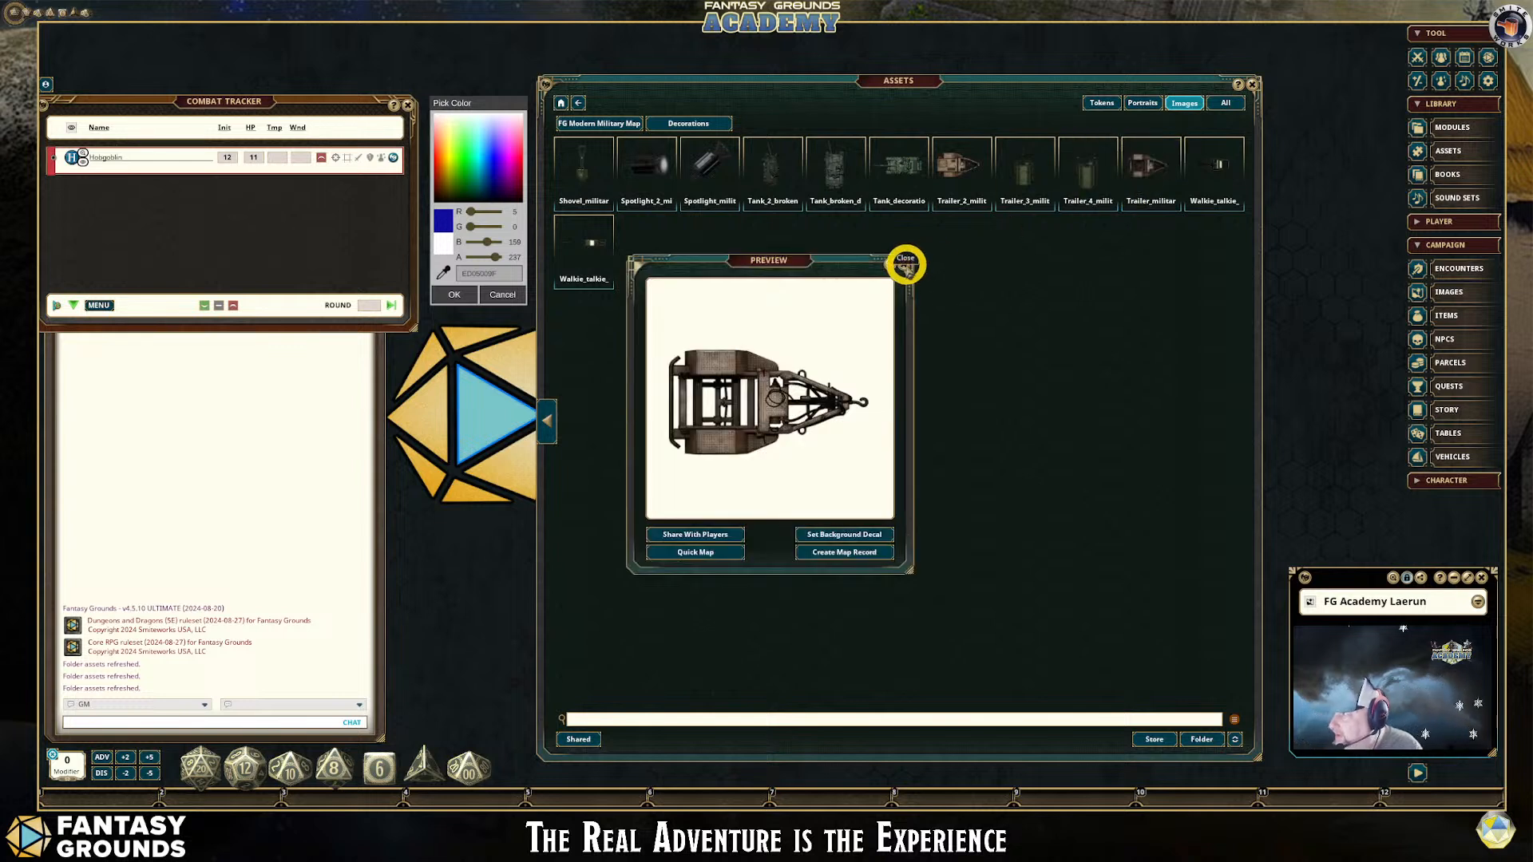
# Go back to the search results and preview the barbed barrier and Hangar_1 images in the pack's Brushes folder
pyautogui.click(578, 104)
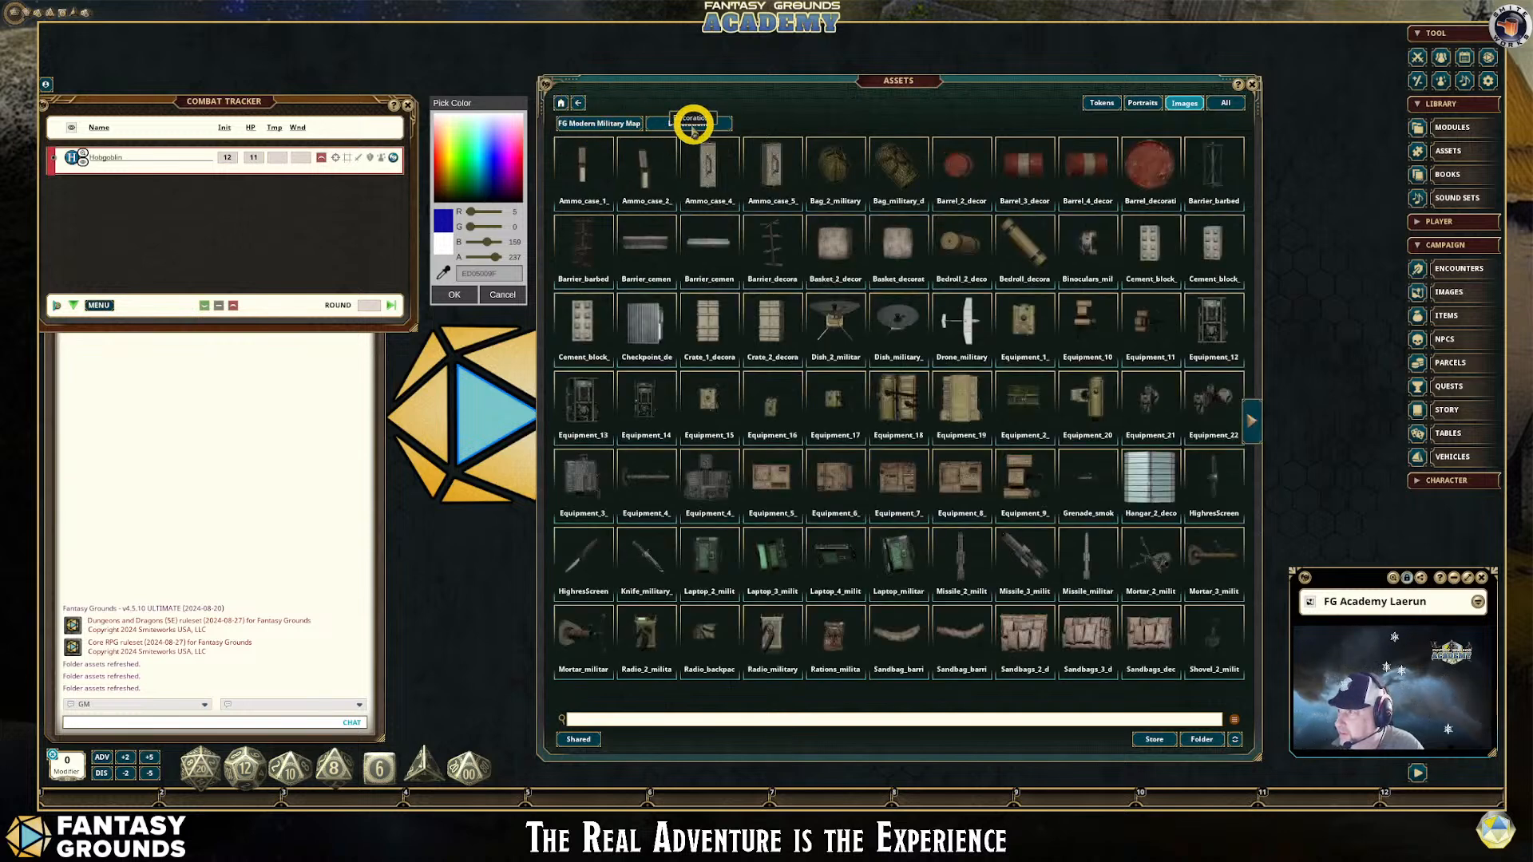
pyautogui.click(580, 104)
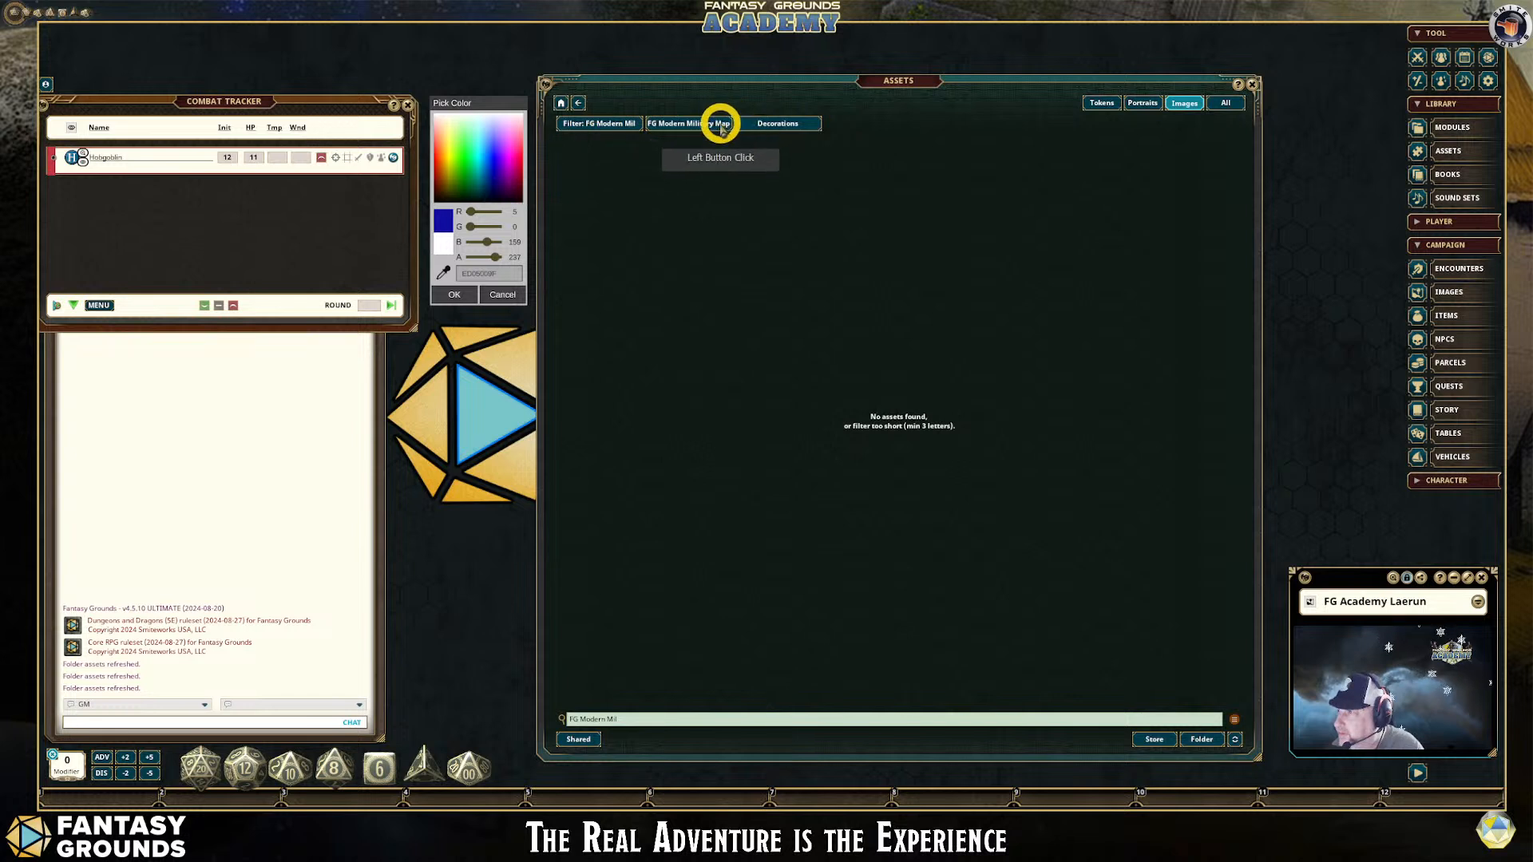
pyautogui.click(580, 103)
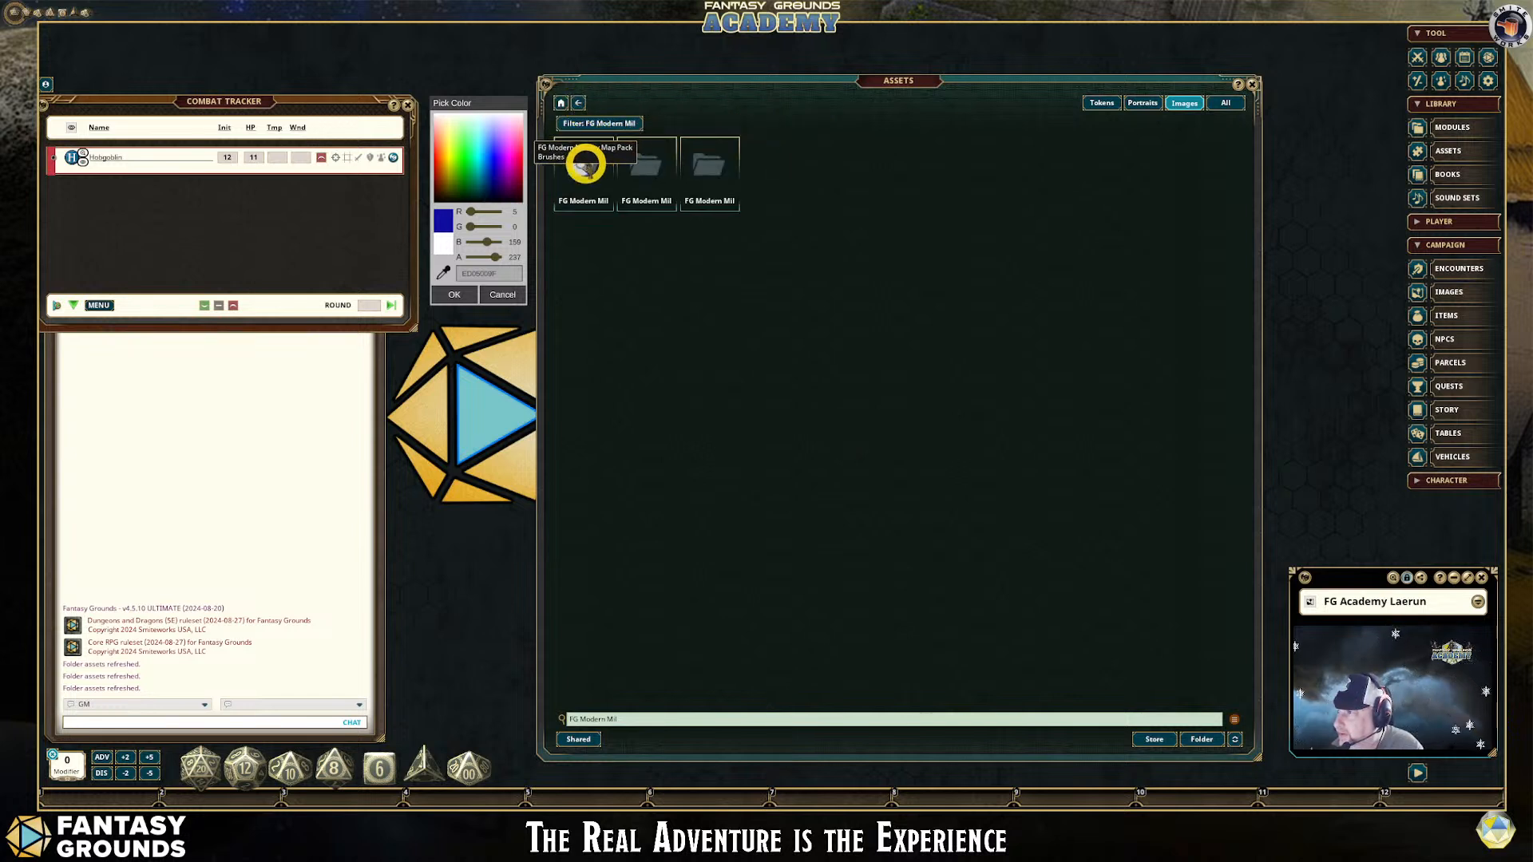
pyautogui.click(585, 164)
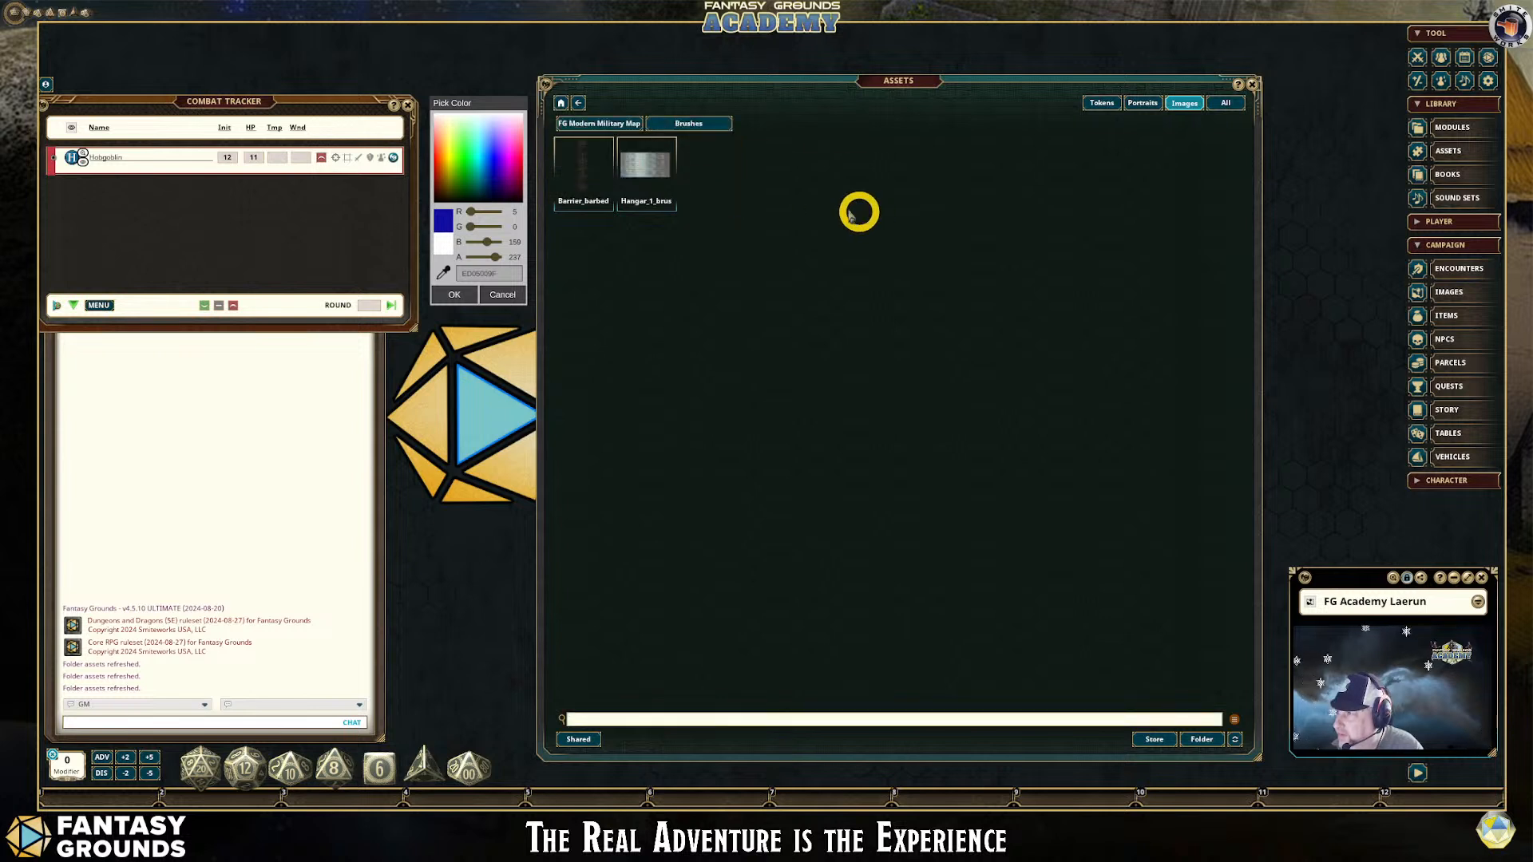
pyautogui.click(588, 162)
pyautogui.click(842, 335)
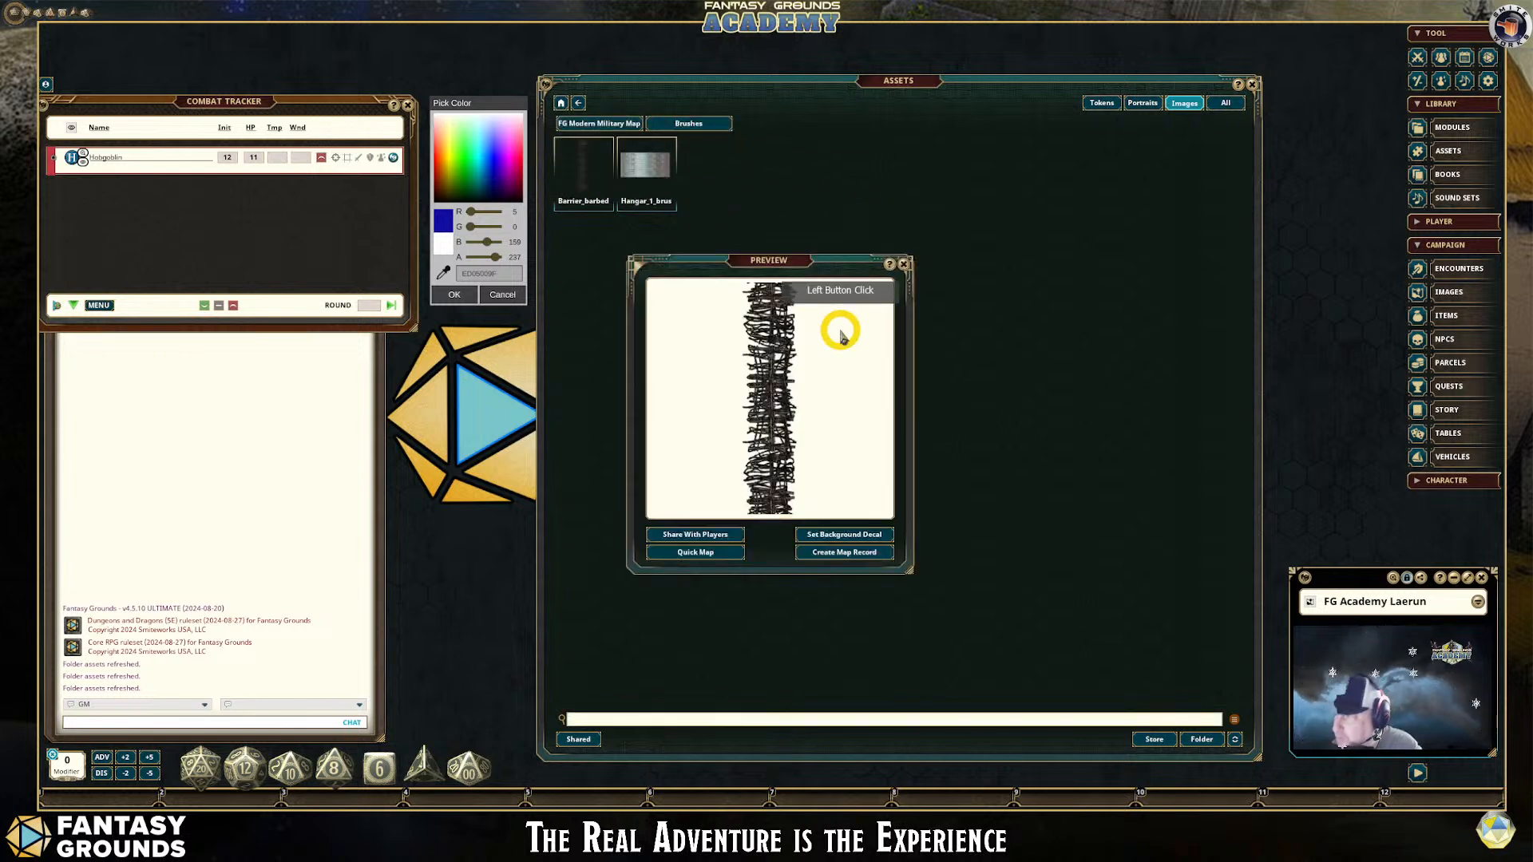
pyautogui.click(904, 264)
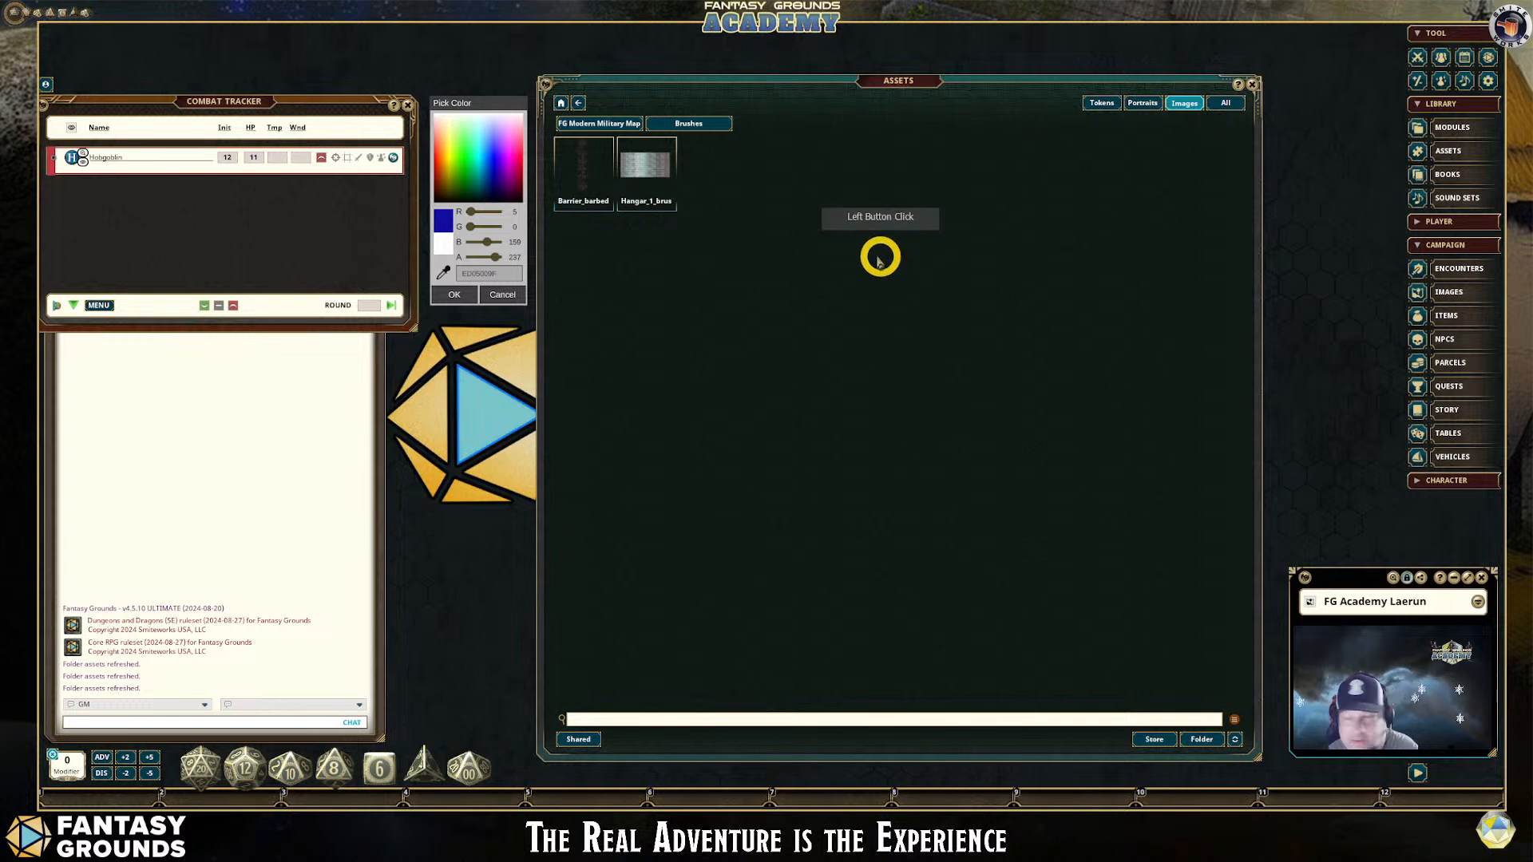
pyautogui.click(636, 170)
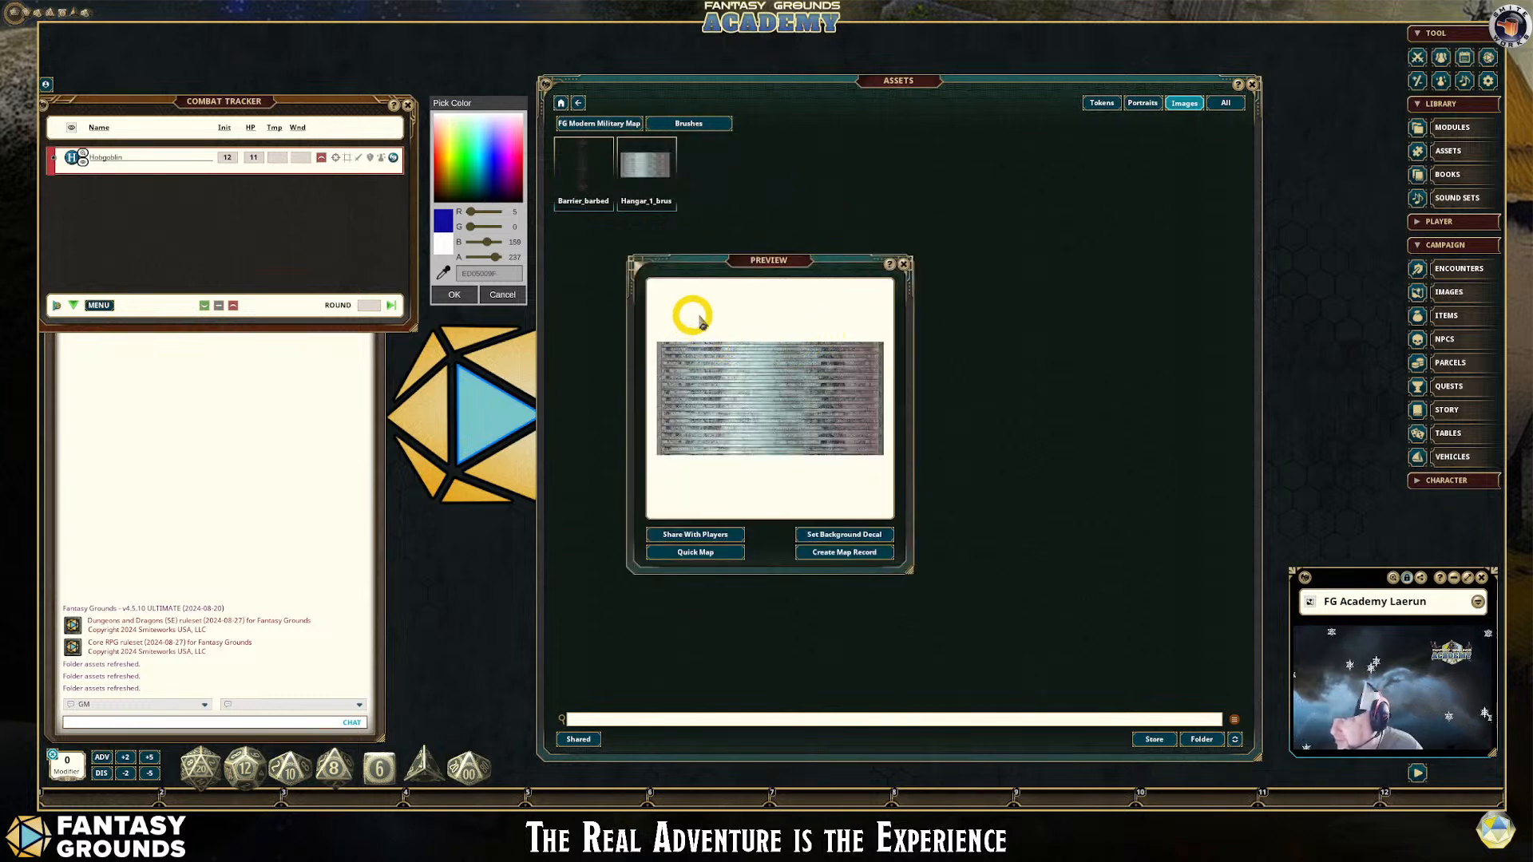
pyautogui.click(905, 263)
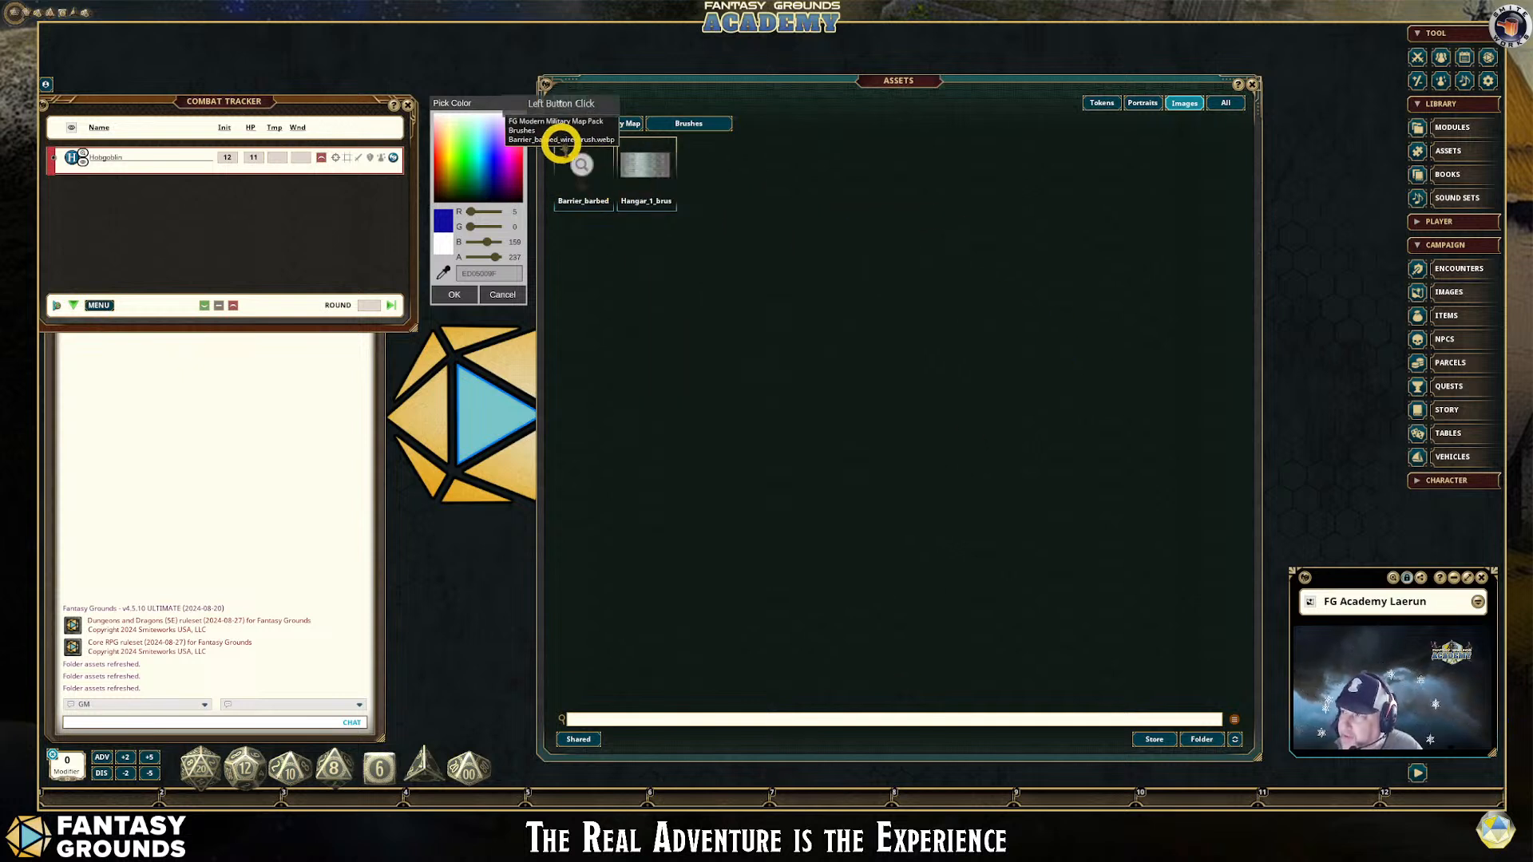
# Preview the Ground_fill and Metal_roof_fill images in the pack's Fills folder, then return to the library root and close the Assets window
pyautogui.click(579, 103)
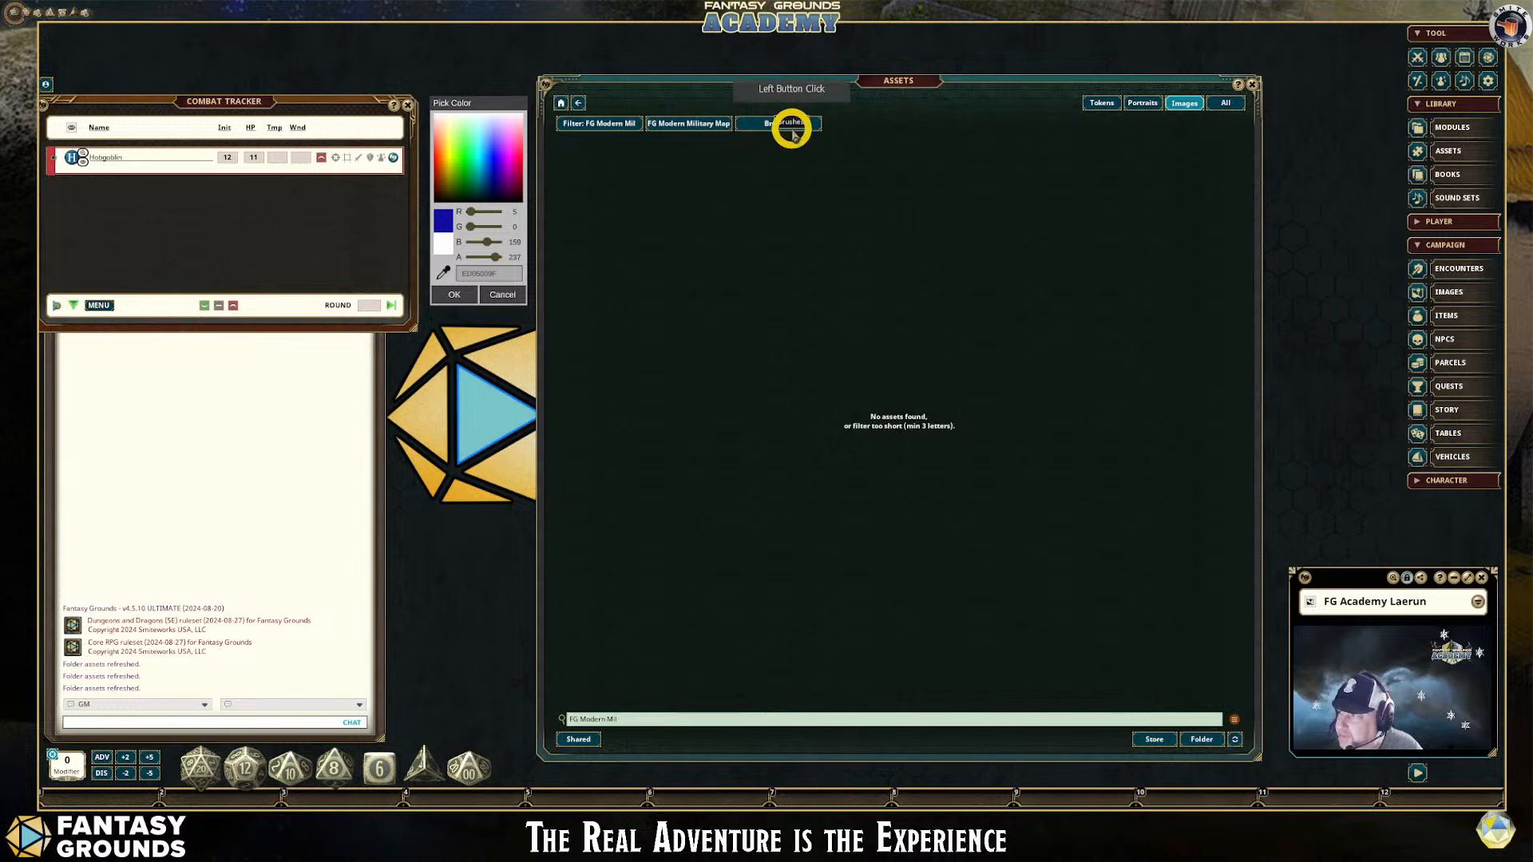
pyautogui.click(577, 103)
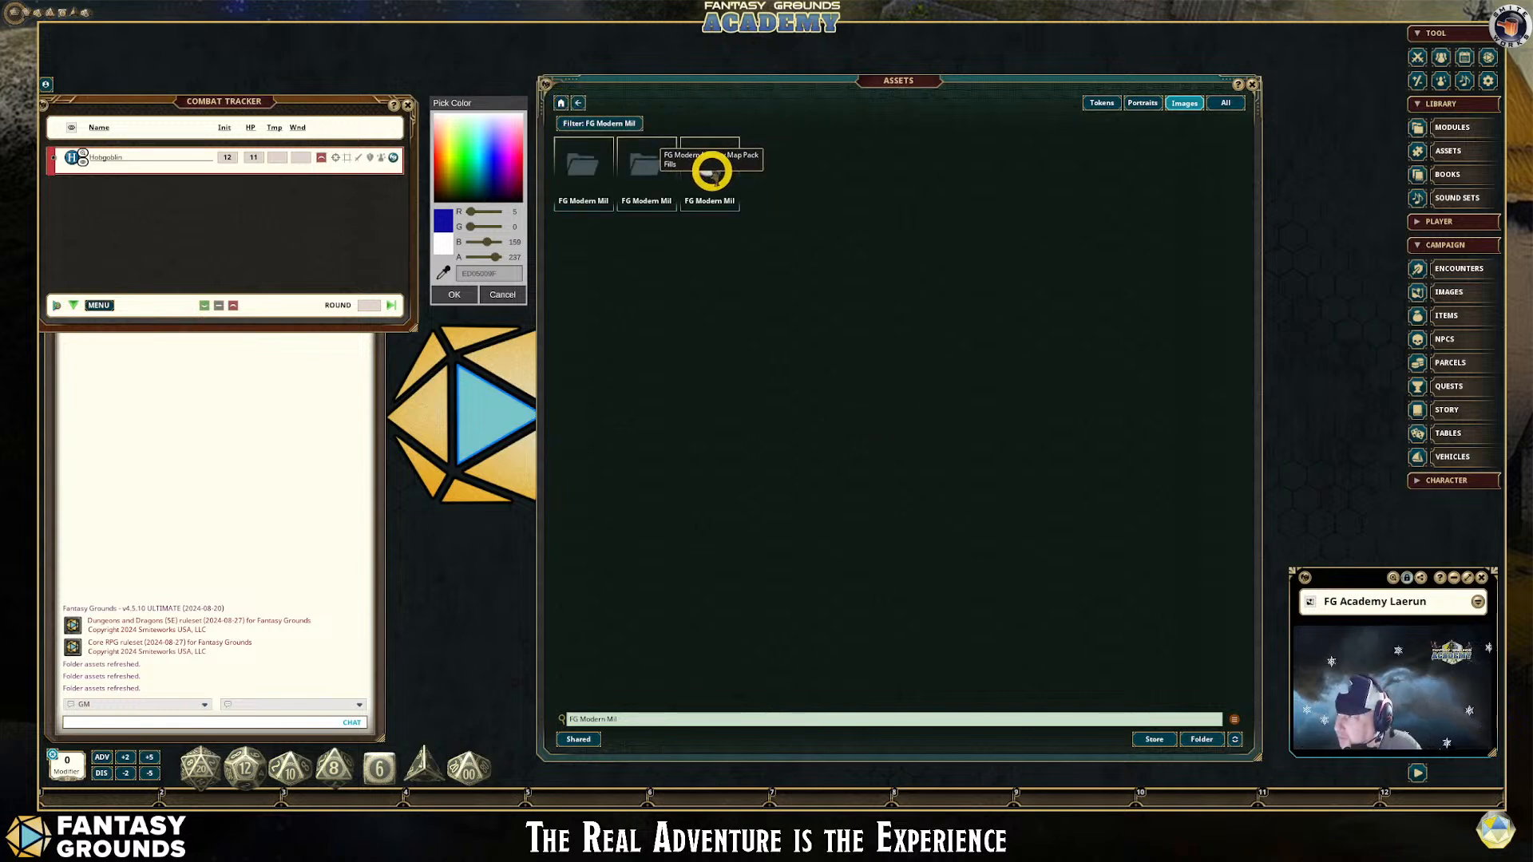
pyautogui.click(712, 171)
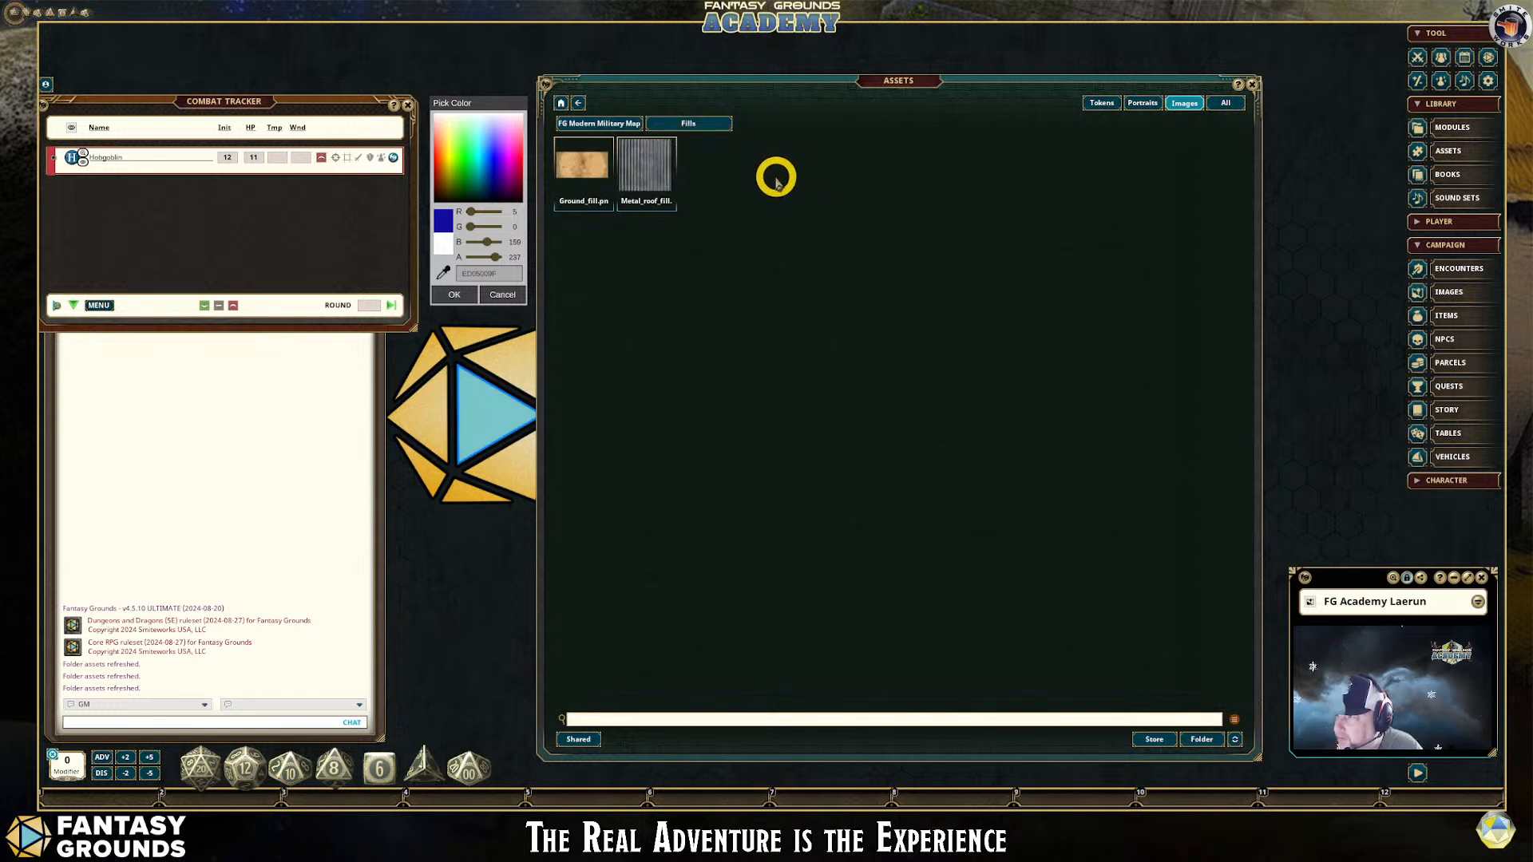
pyautogui.click(582, 164)
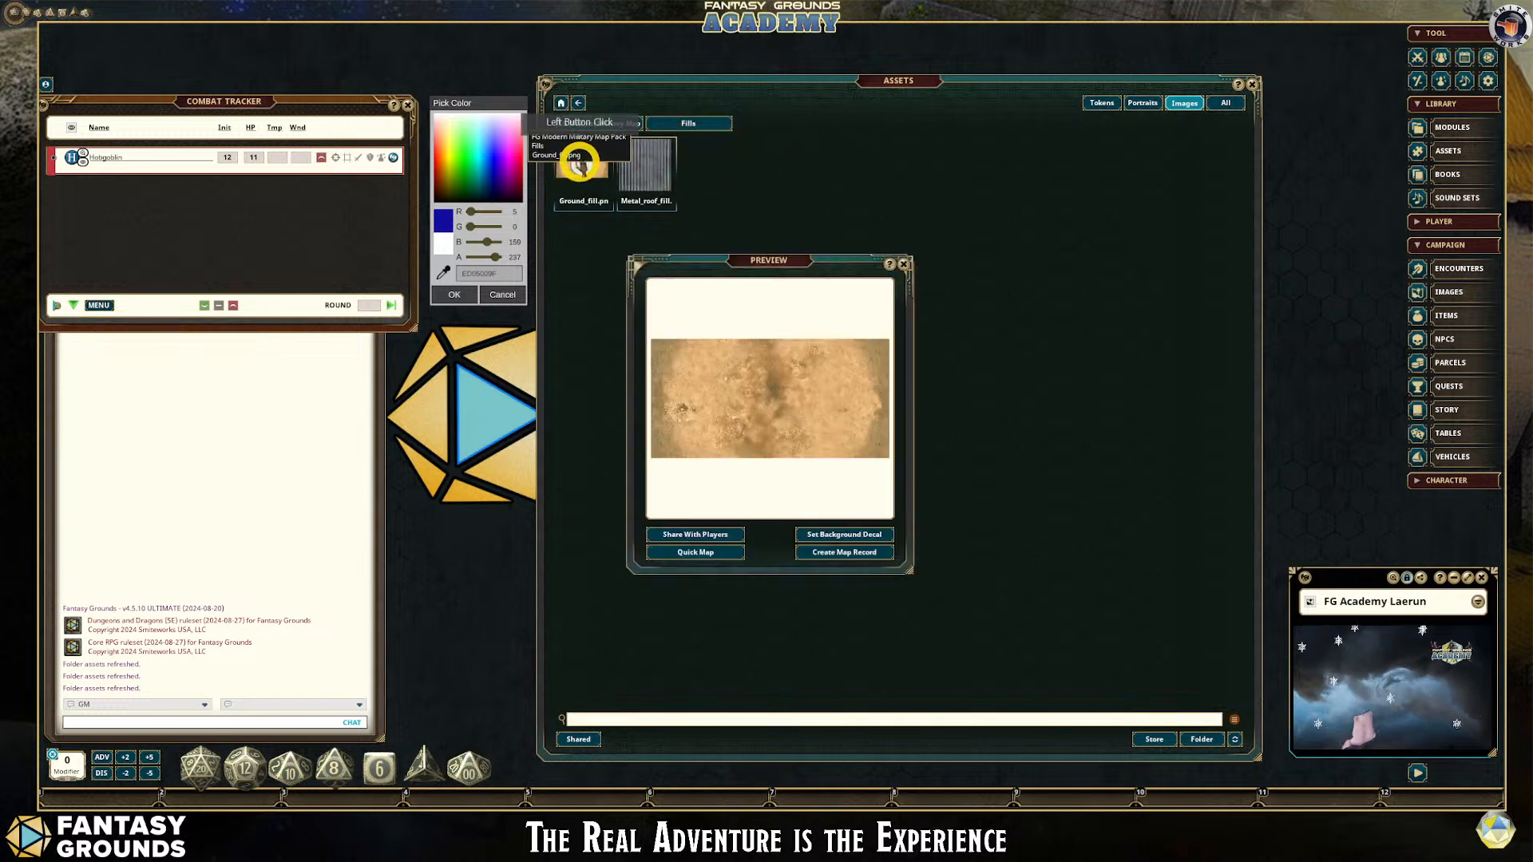
pyautogui.click(903, 263)
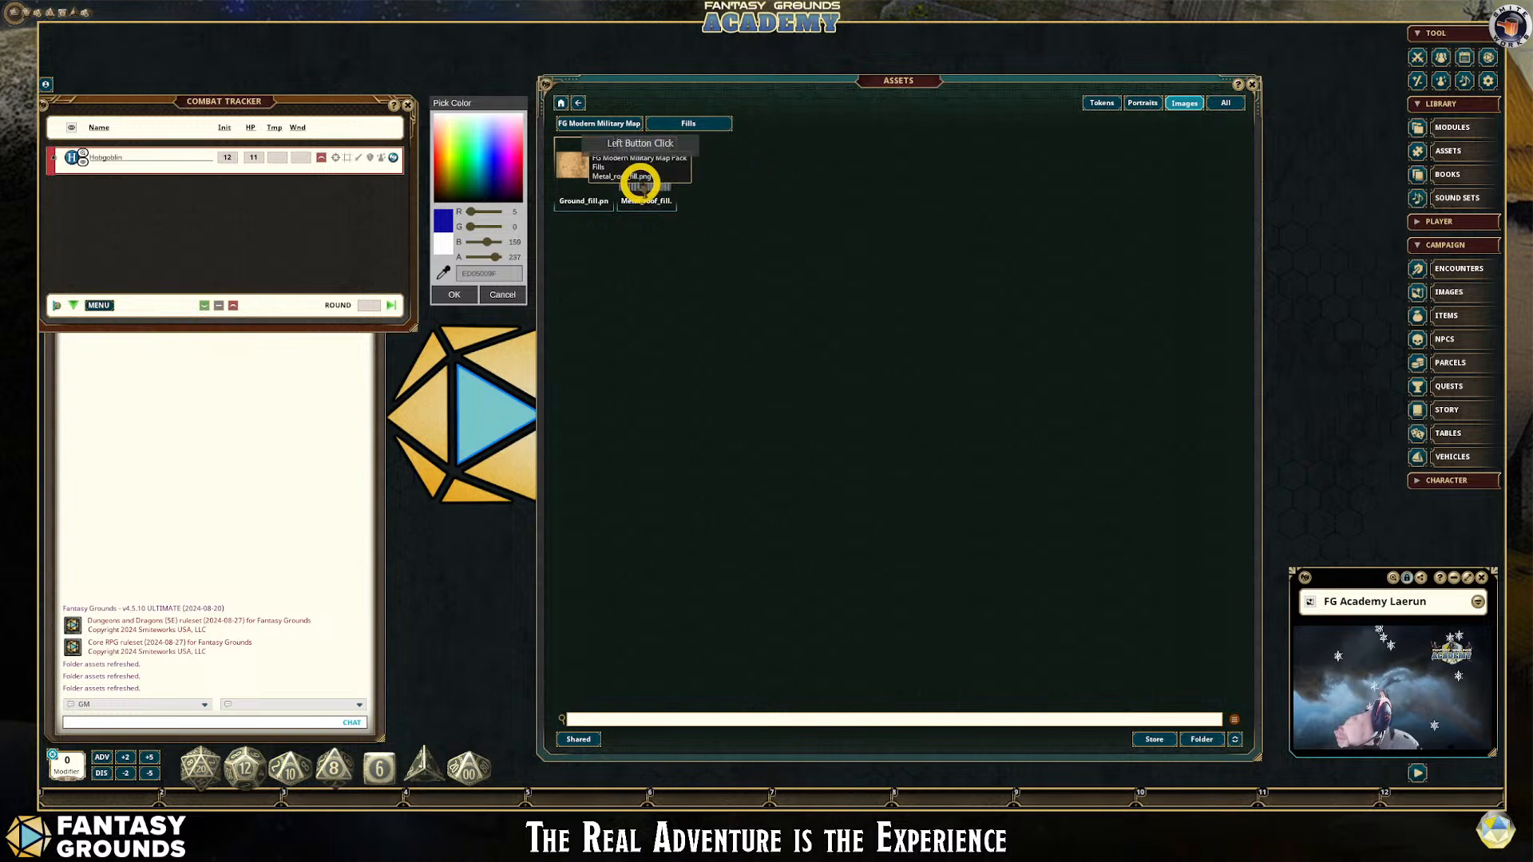
pyautogui.click(641, 184)
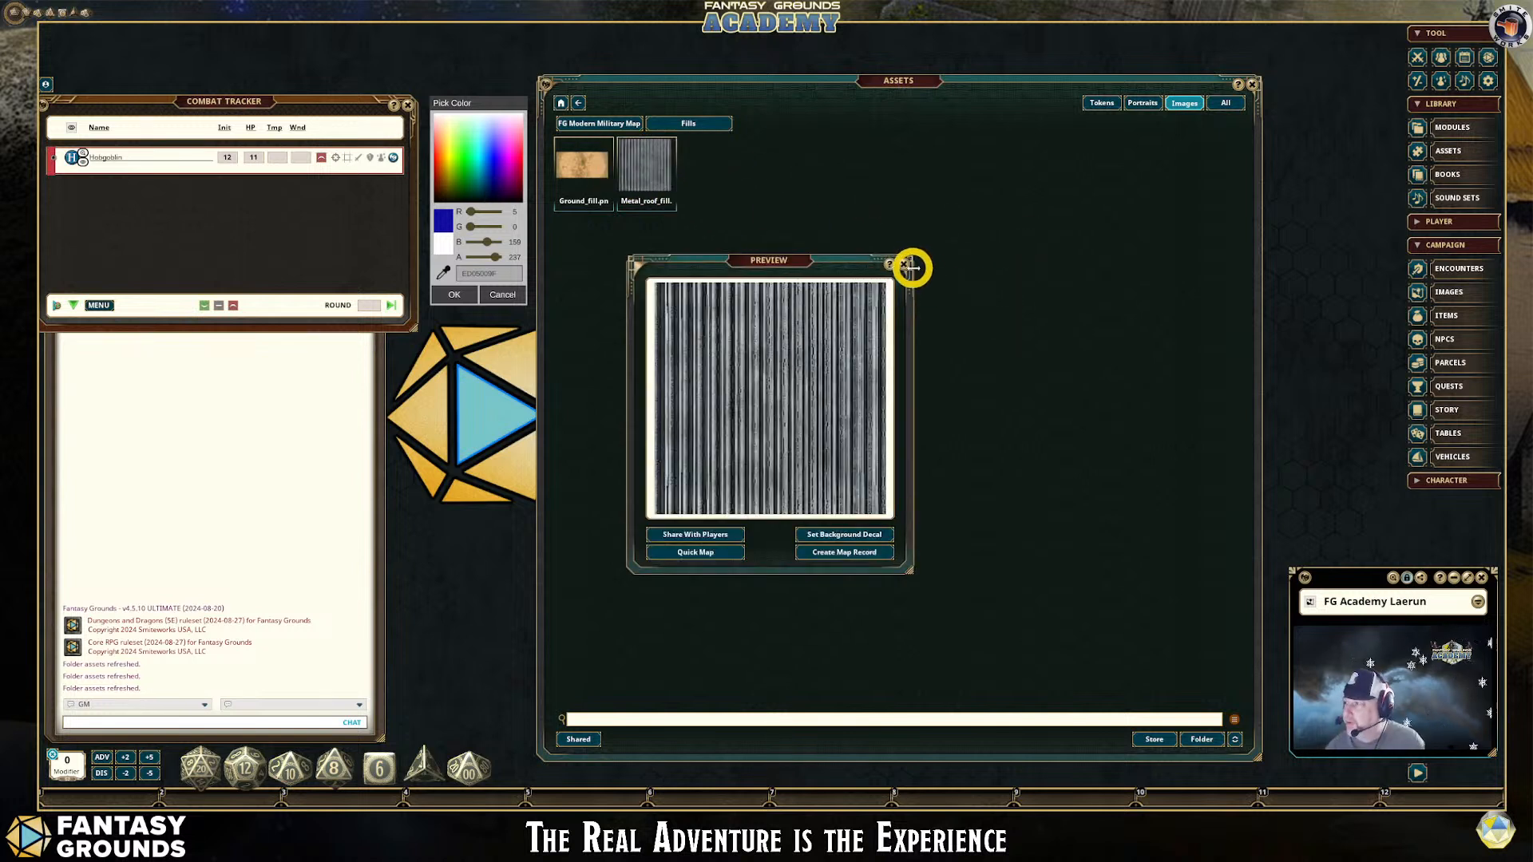
pyautogui.click(904, 264)
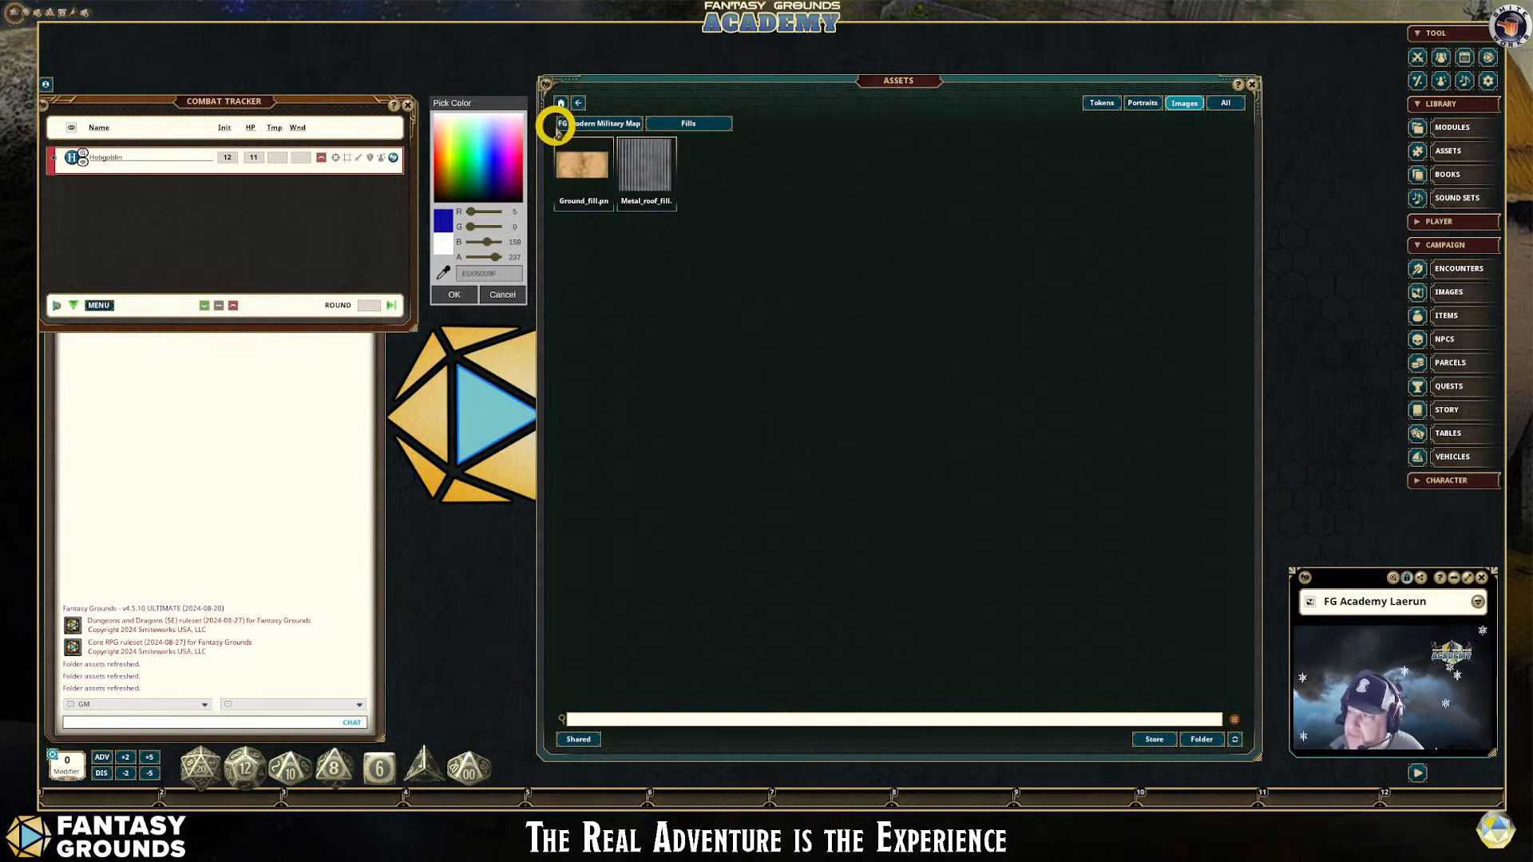
pyautogui.click(561, 102)
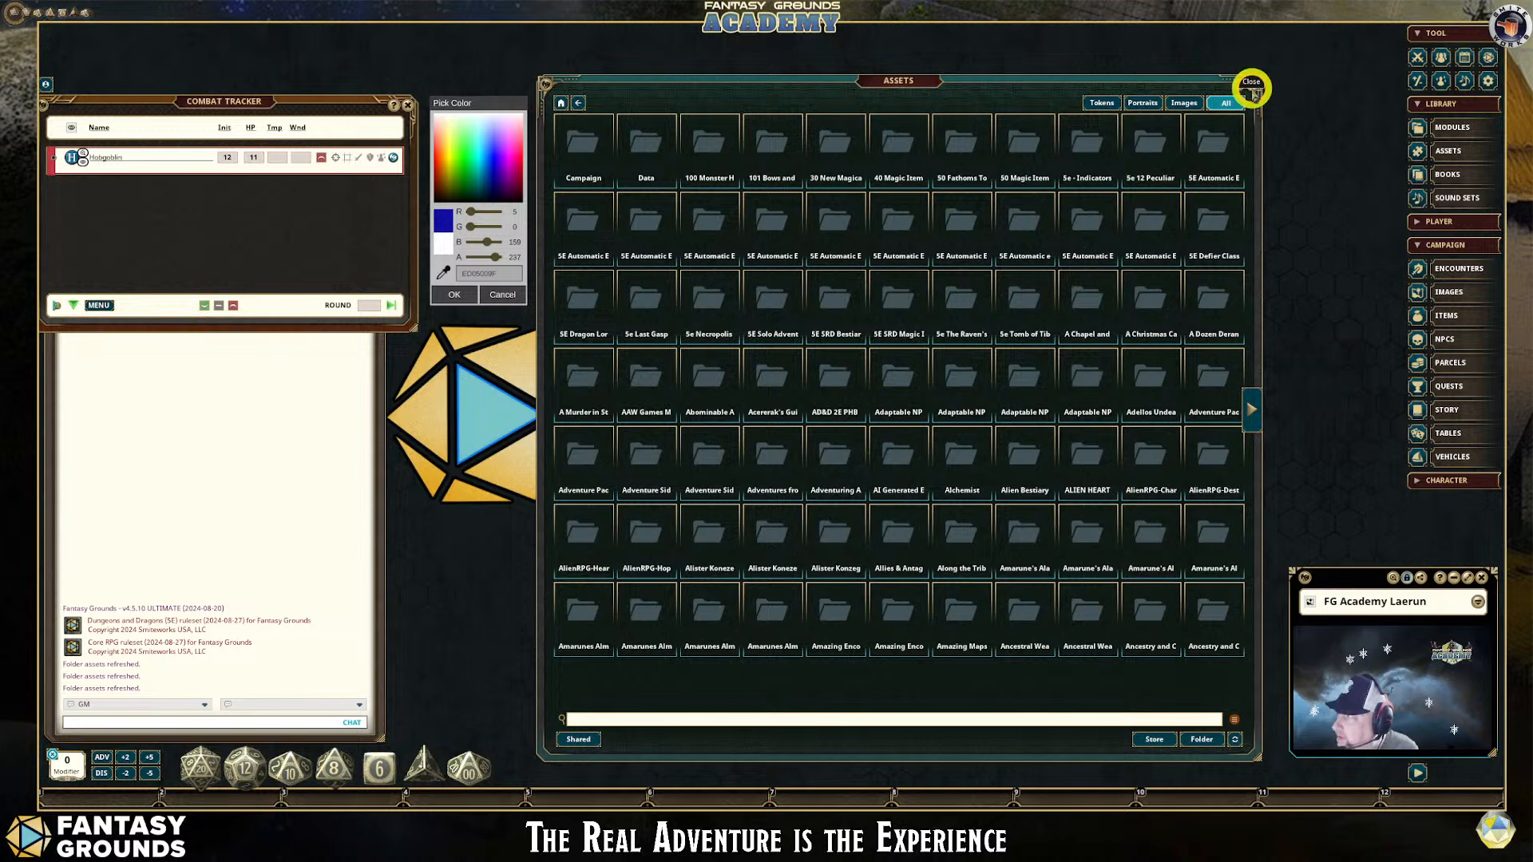
pyautogui.click(1250, 84)
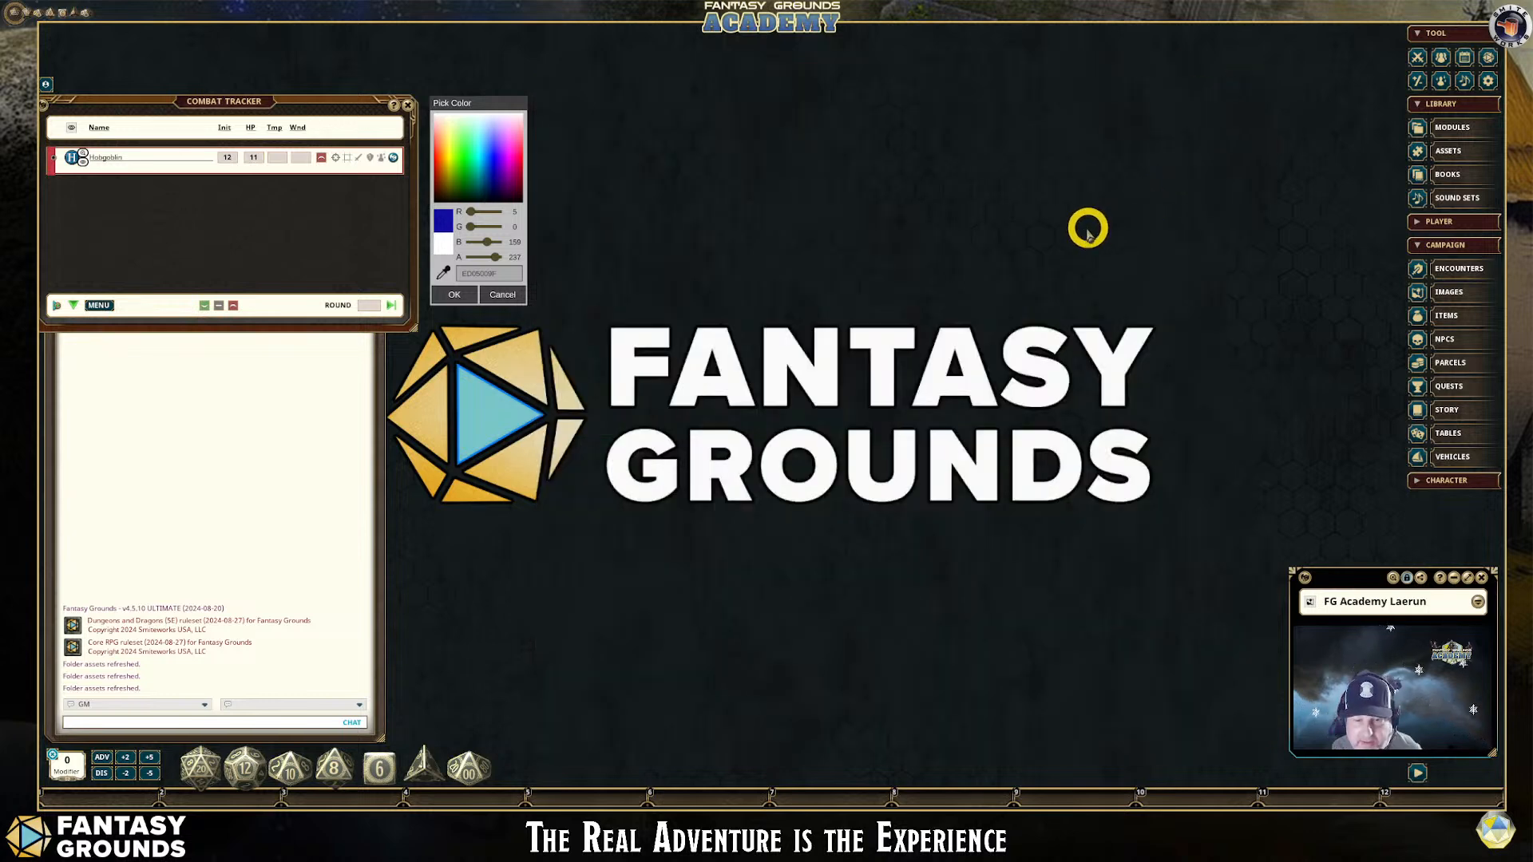